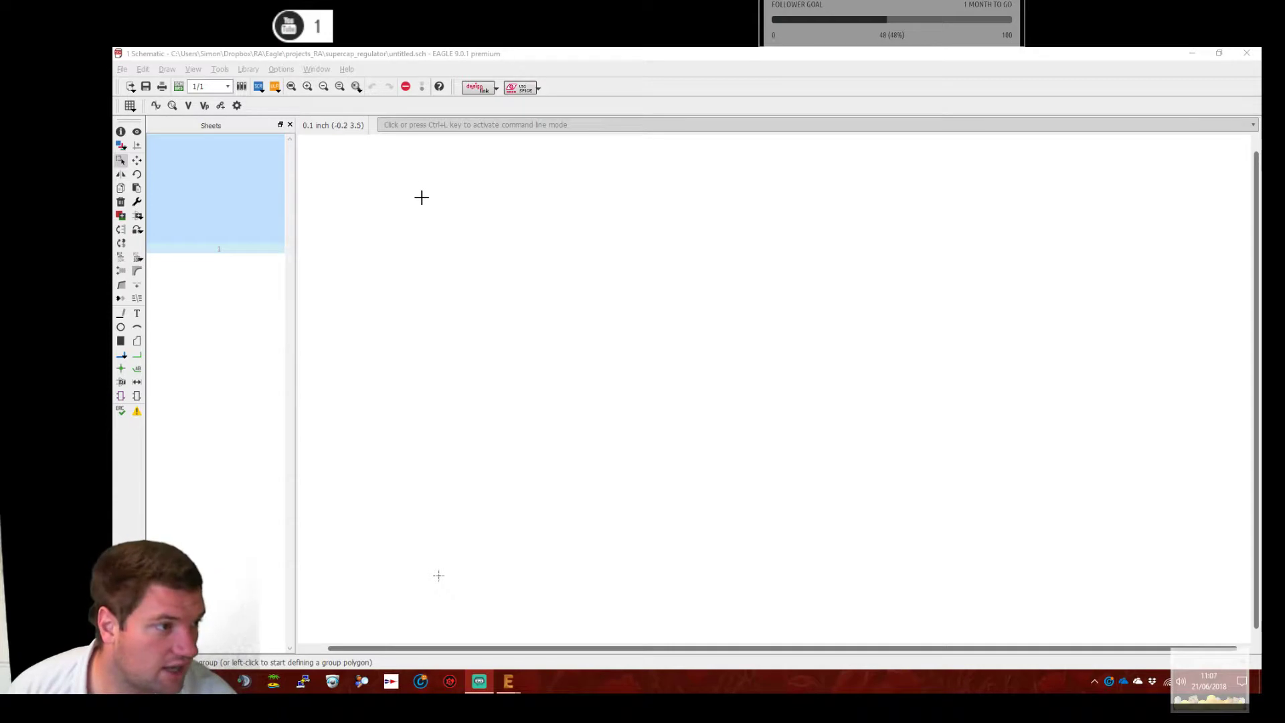
left_click(730, 295)
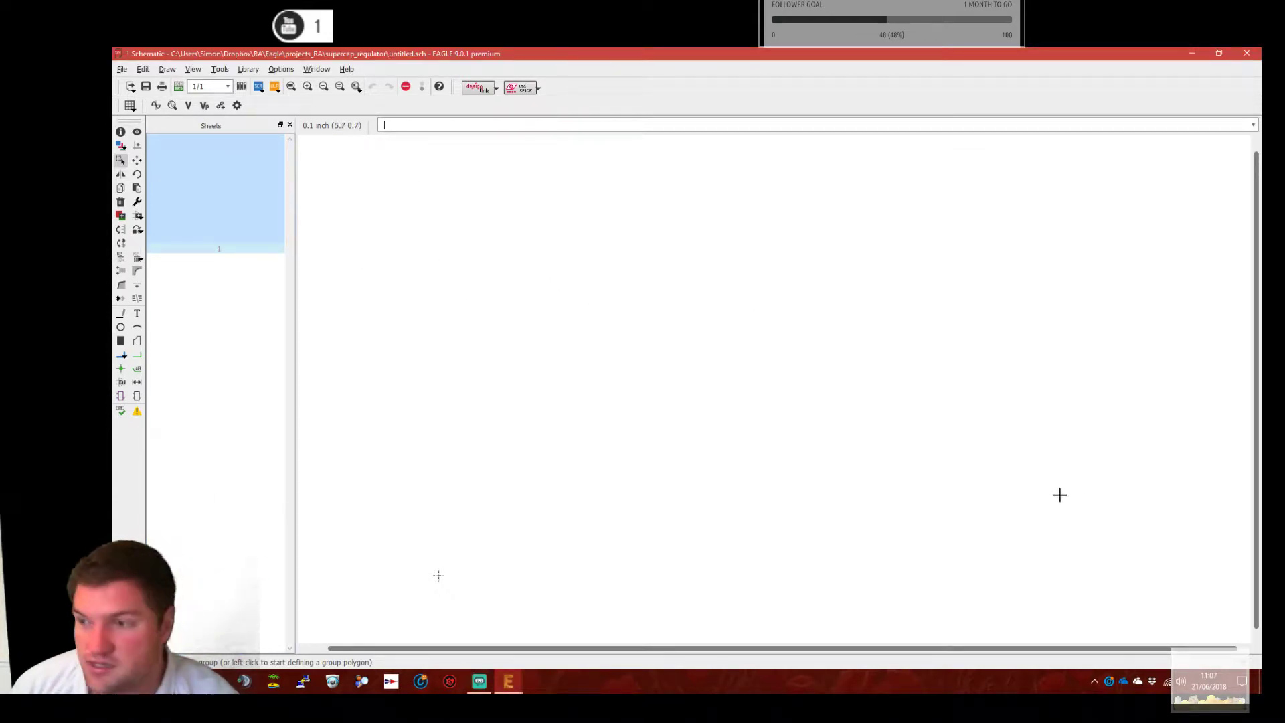
left_click_drag(462, 250, 984, 465)
left_click_drag(640, 336, 522, 339)
left_click_drag(433, 198, 1116, 588)
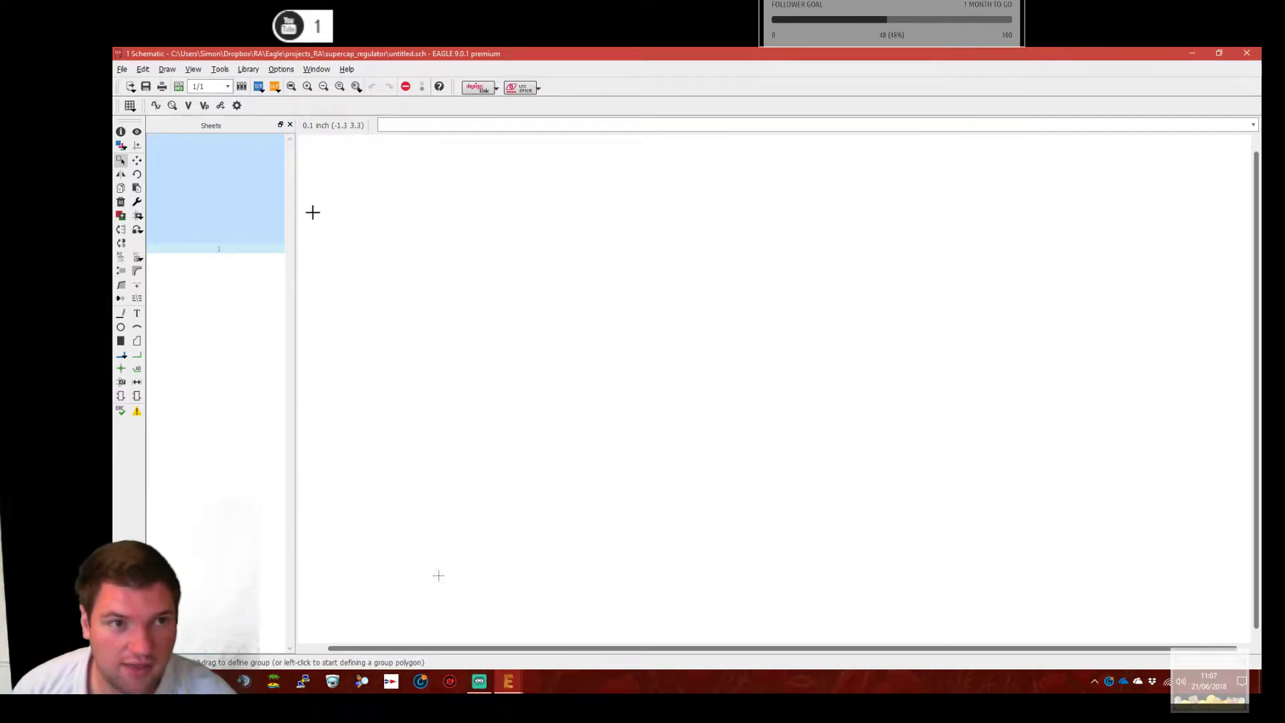
Create the board file from the empty schematic and return to the schematic editor.
left_click(179, 86)
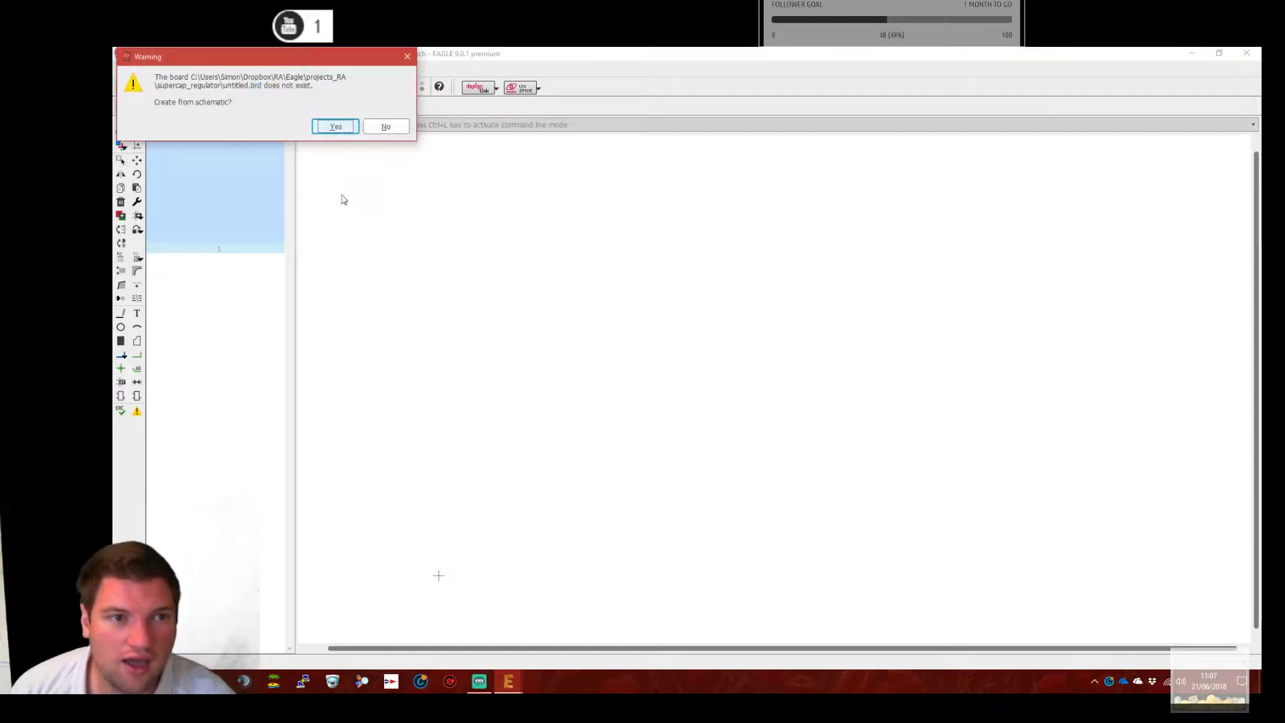
left_click(335, 127)
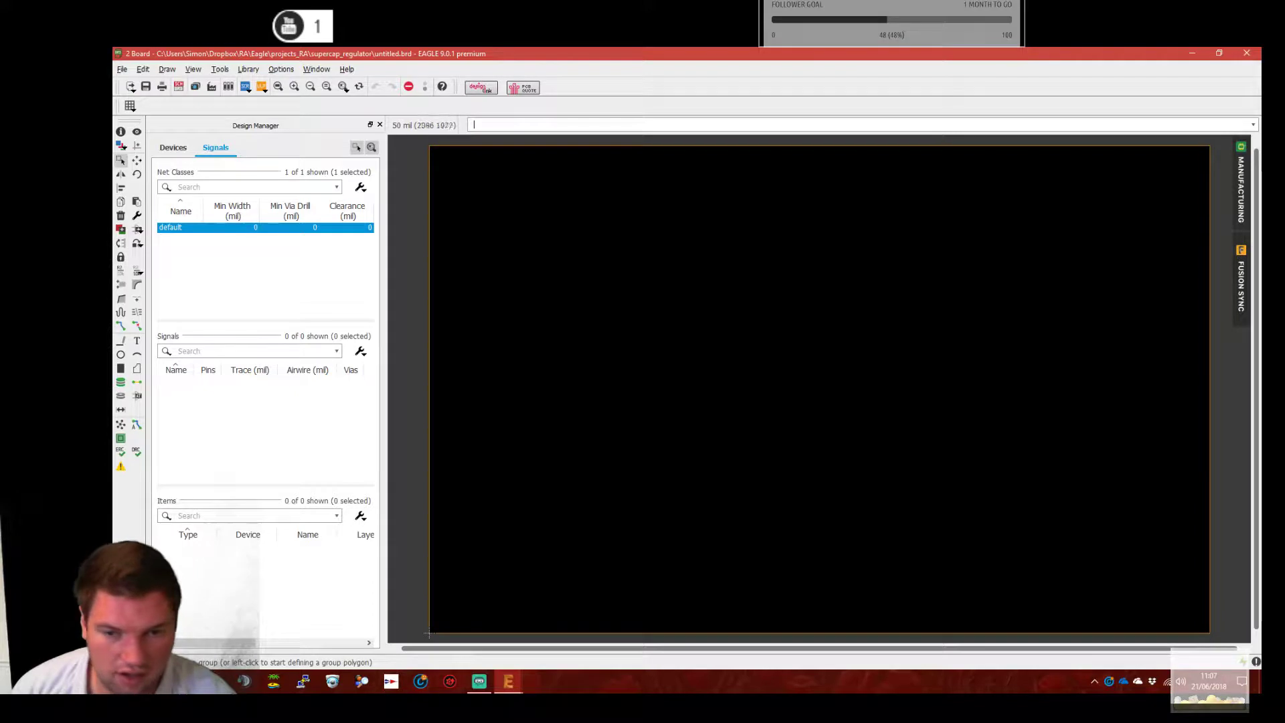
left_click(260, 86)
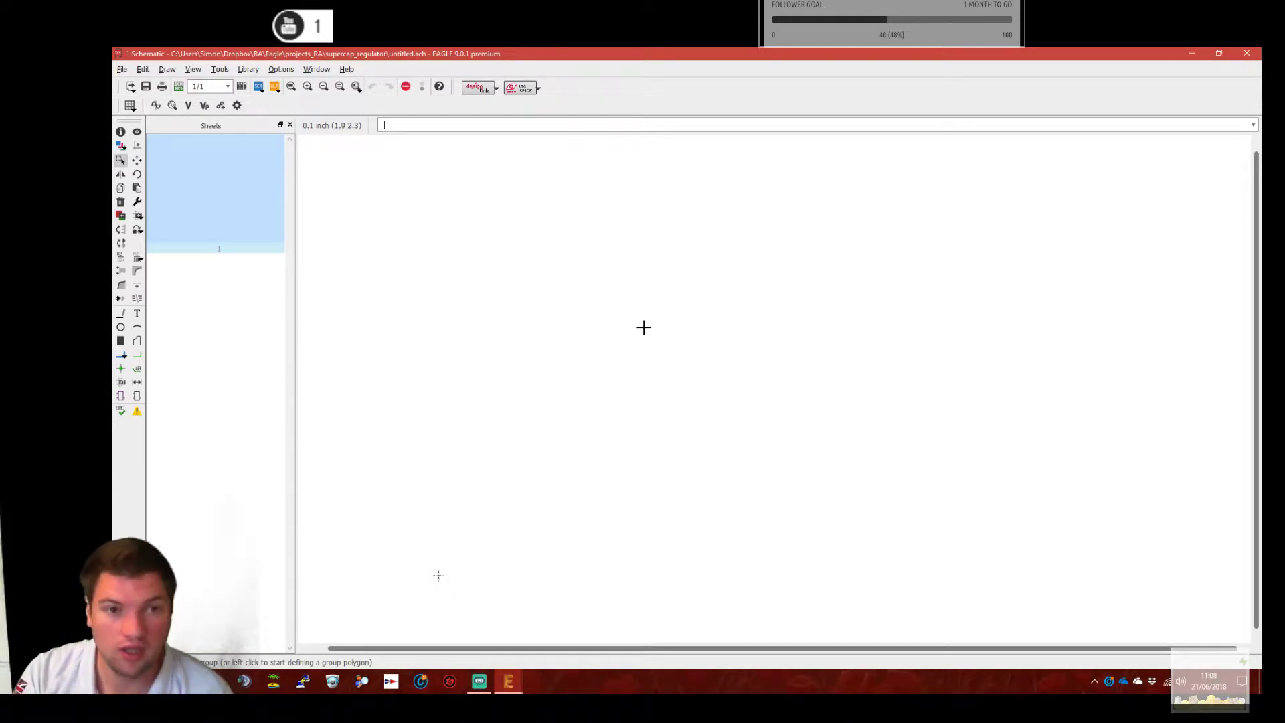
Start the Add command and expand the analog-devices library in the parts list.
type("add")
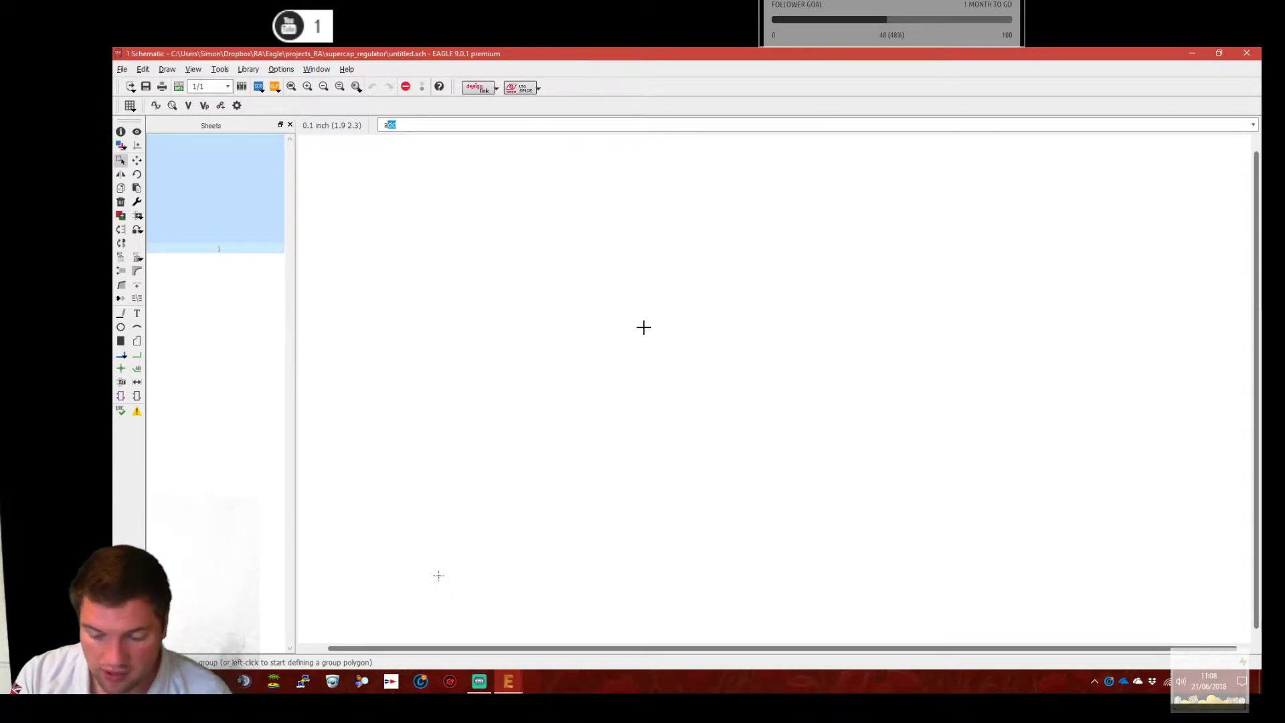
key("Return")
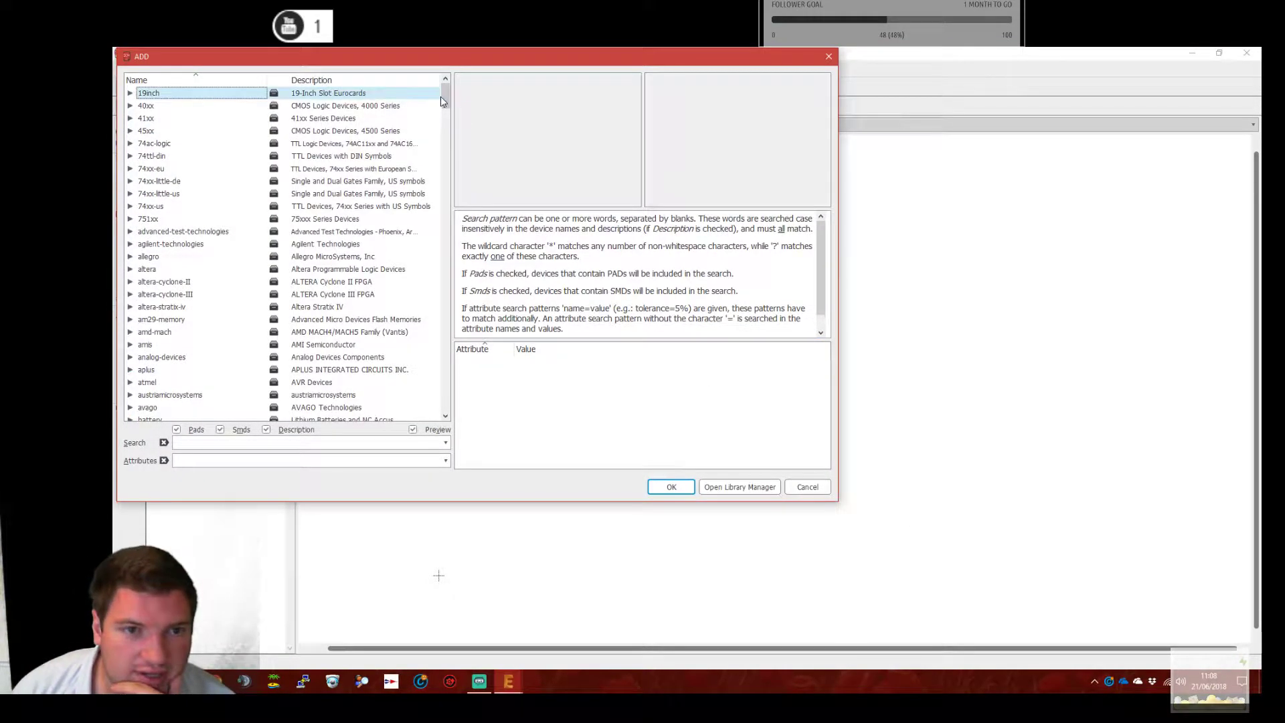
left_click_drag(467, 111, 434, 47)
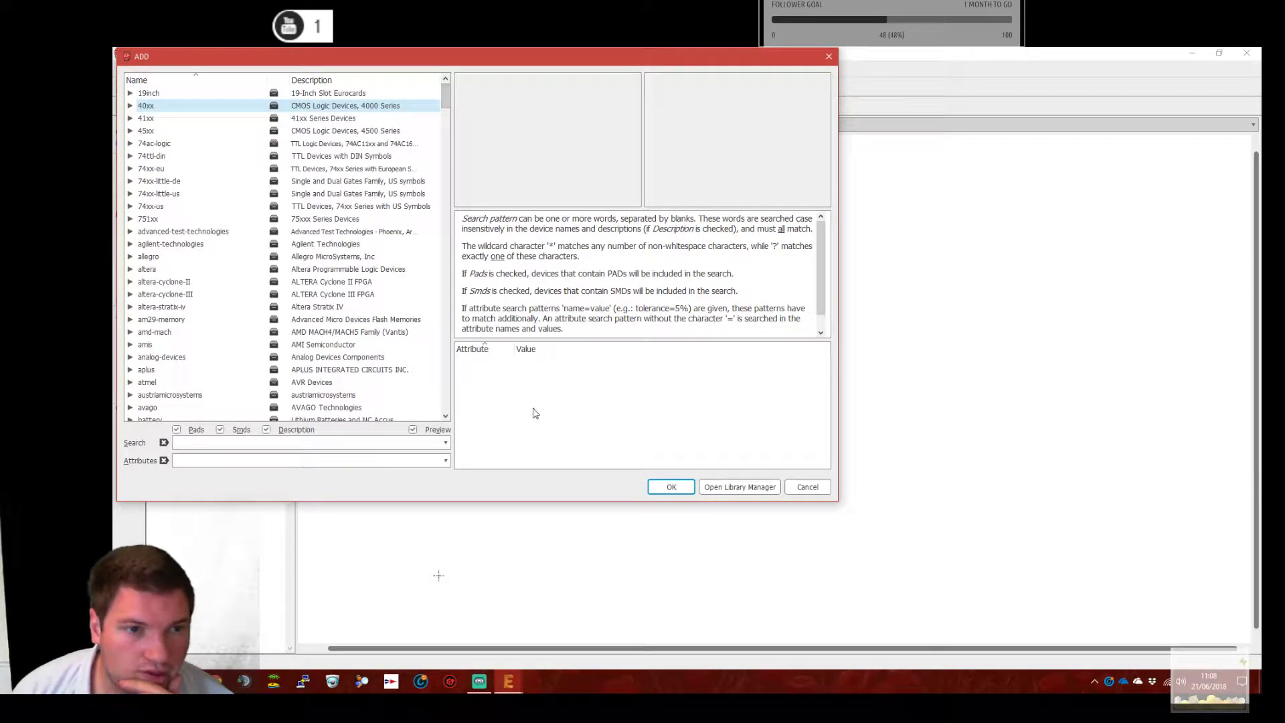
double_click(133, 358)
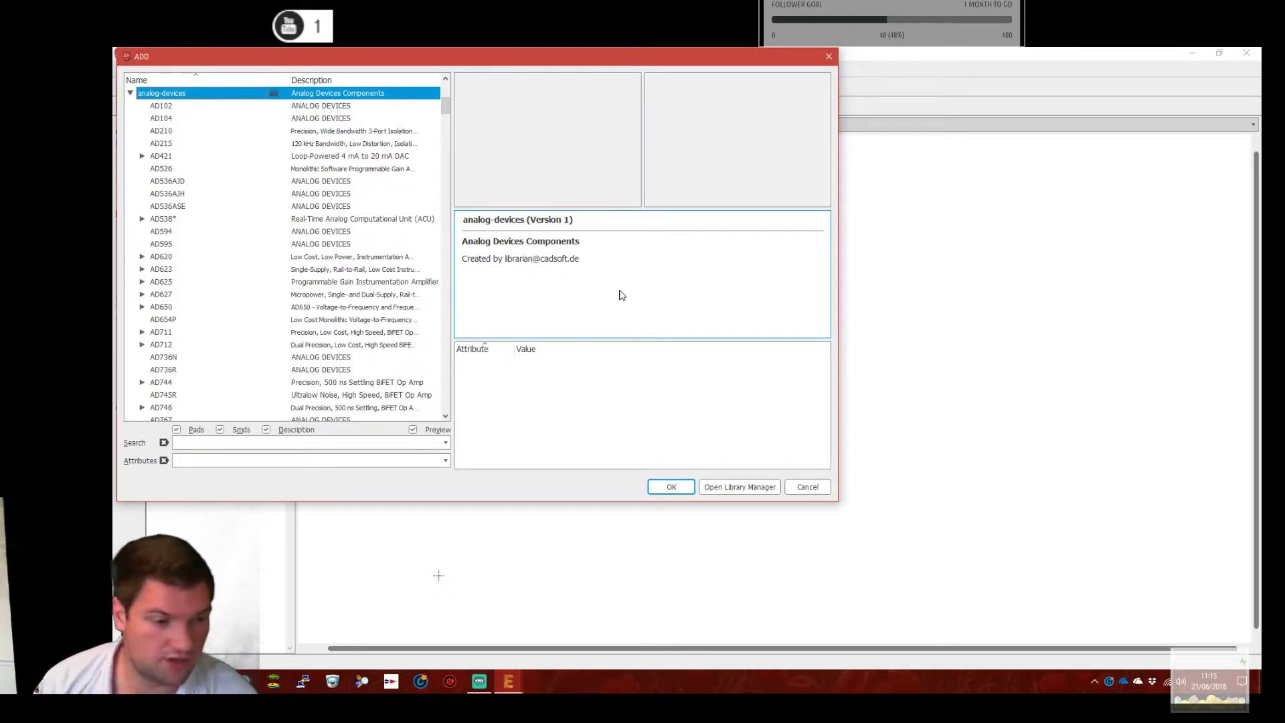
left_click(504, 260)
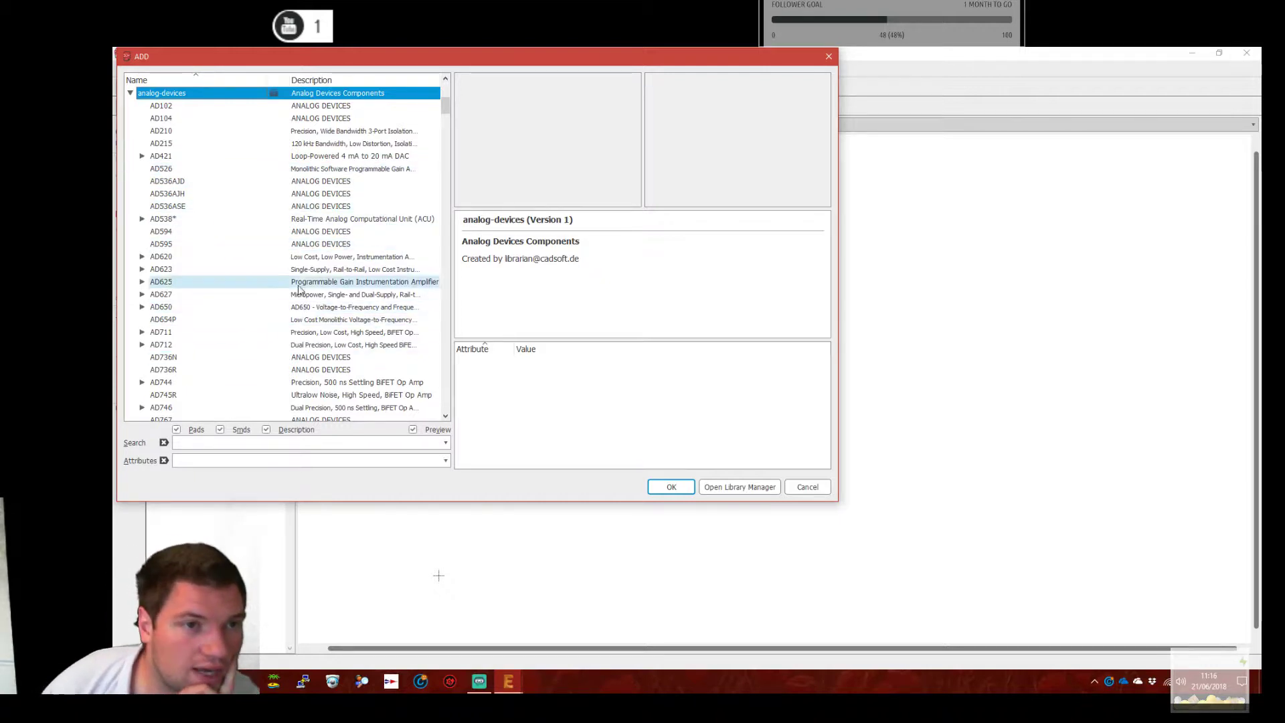
Look through the analog-devices parts and the other manufacturer libraries for a suitable regulator source.
scroll(313, 246, "down", 5)
scroll(314, 246, "down", 15)
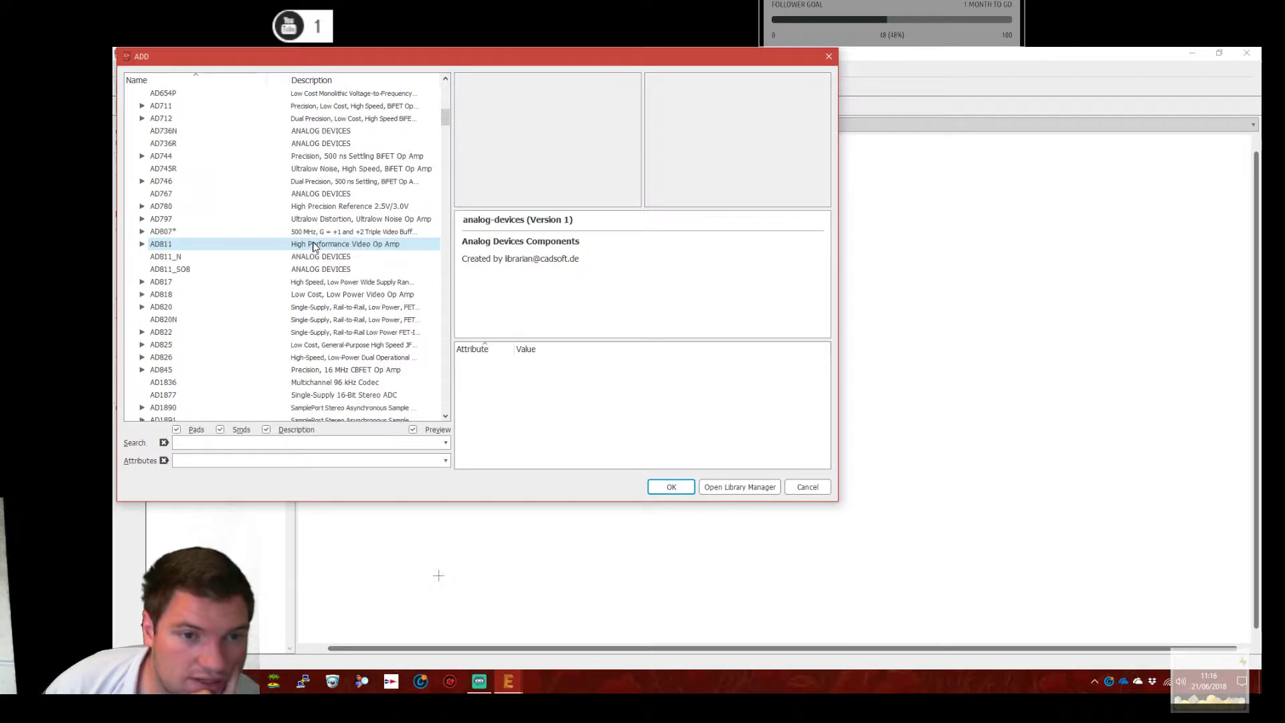
scroll(313, 247, "down", 15)
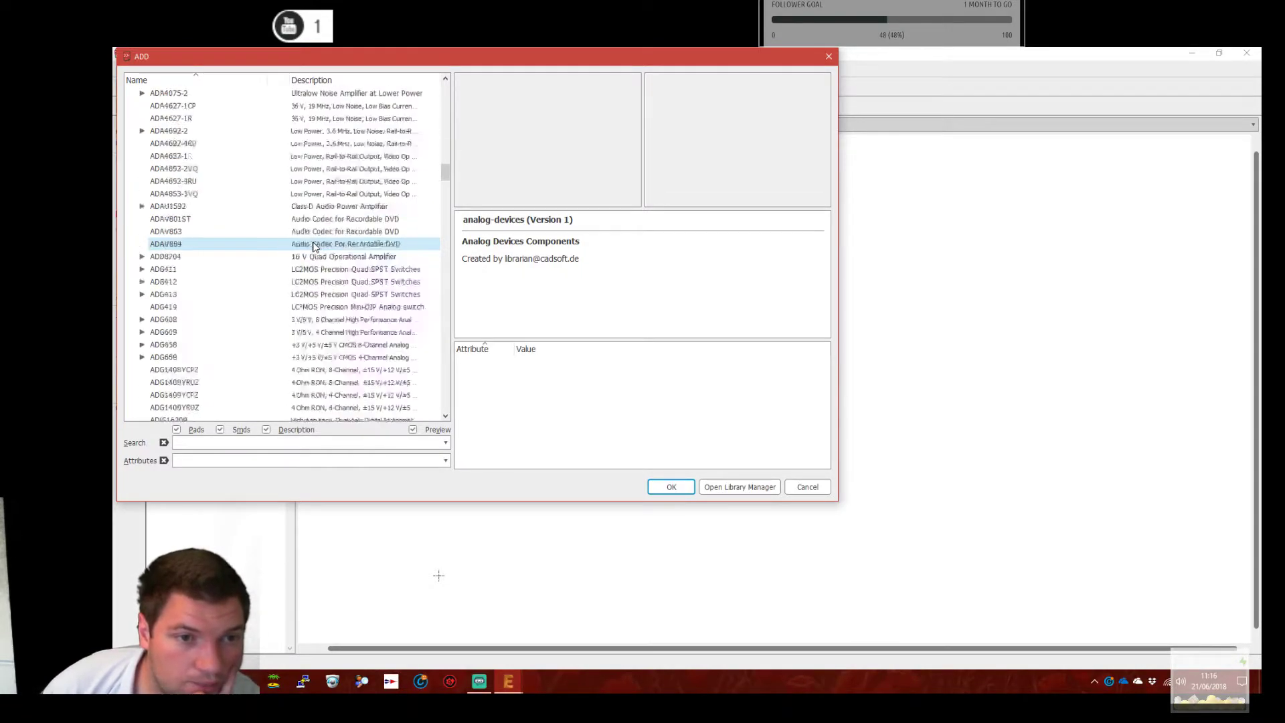
scroll(313, 246, "down", 15)
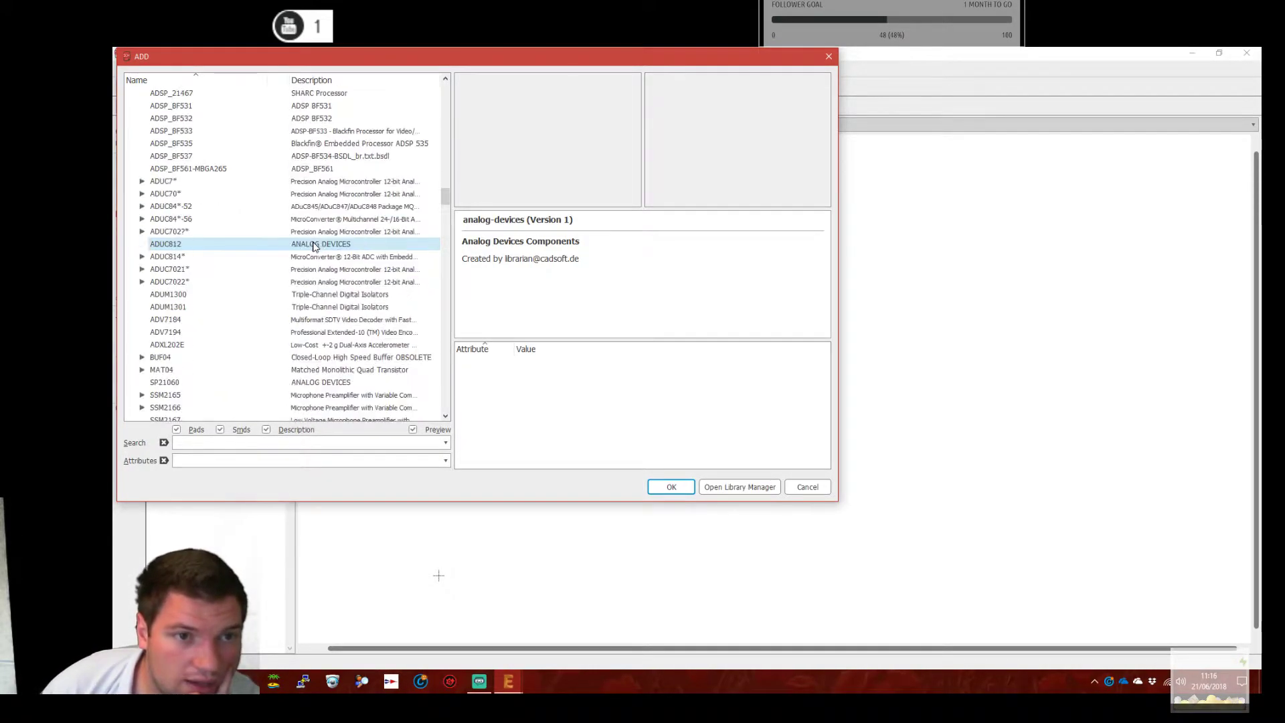
scroll(314, 246, "up", 5)
scroll(313, 246, "down", 20)
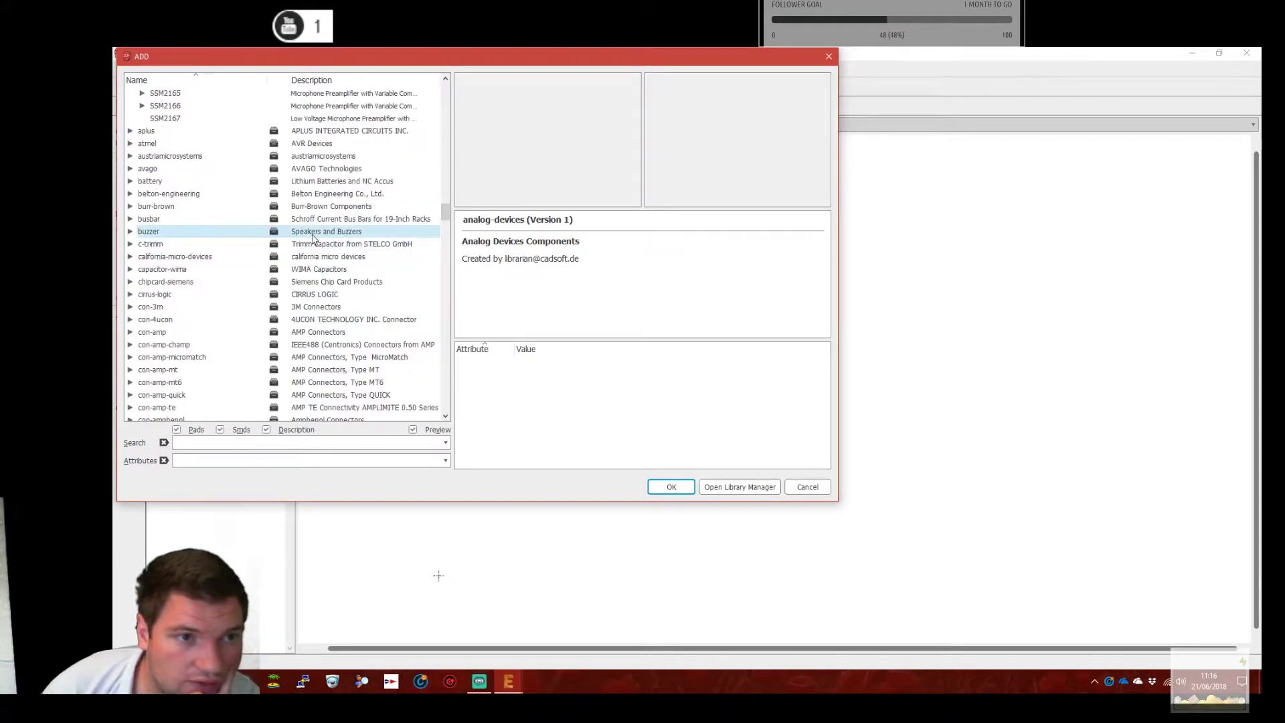
scroll(314, 253, "down", 20)
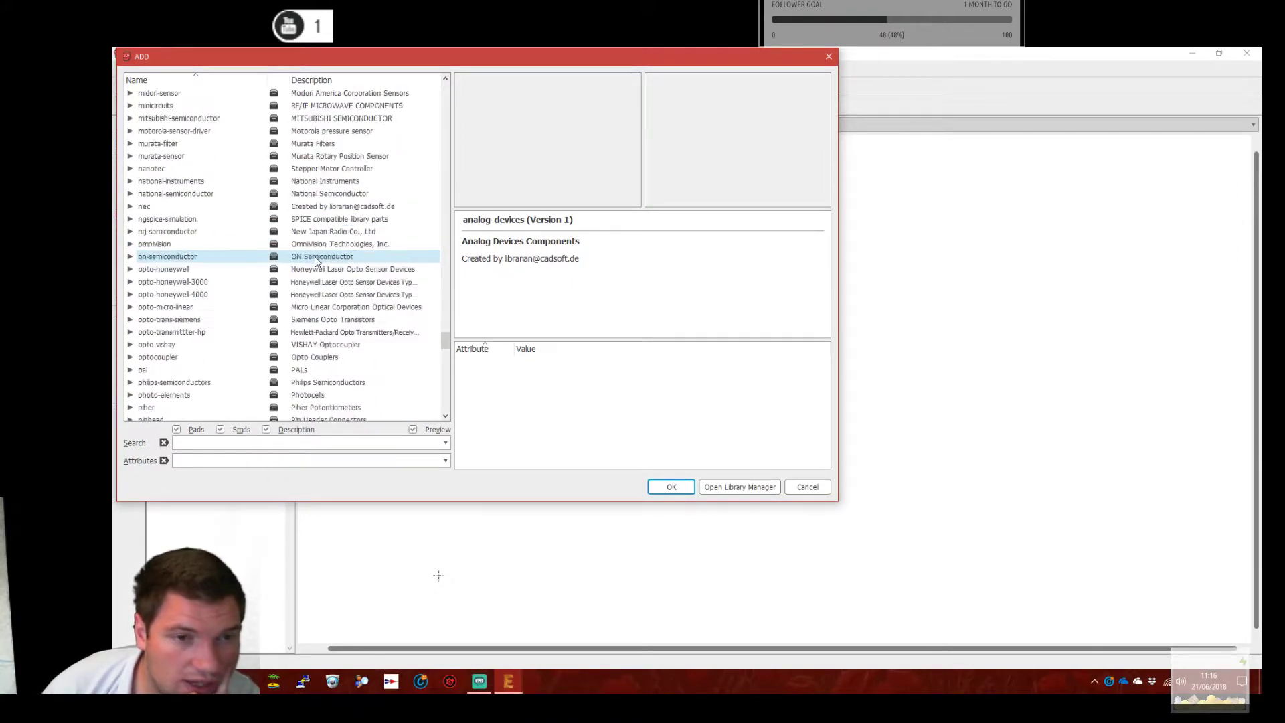
scroll(316, 260, "up", 10)
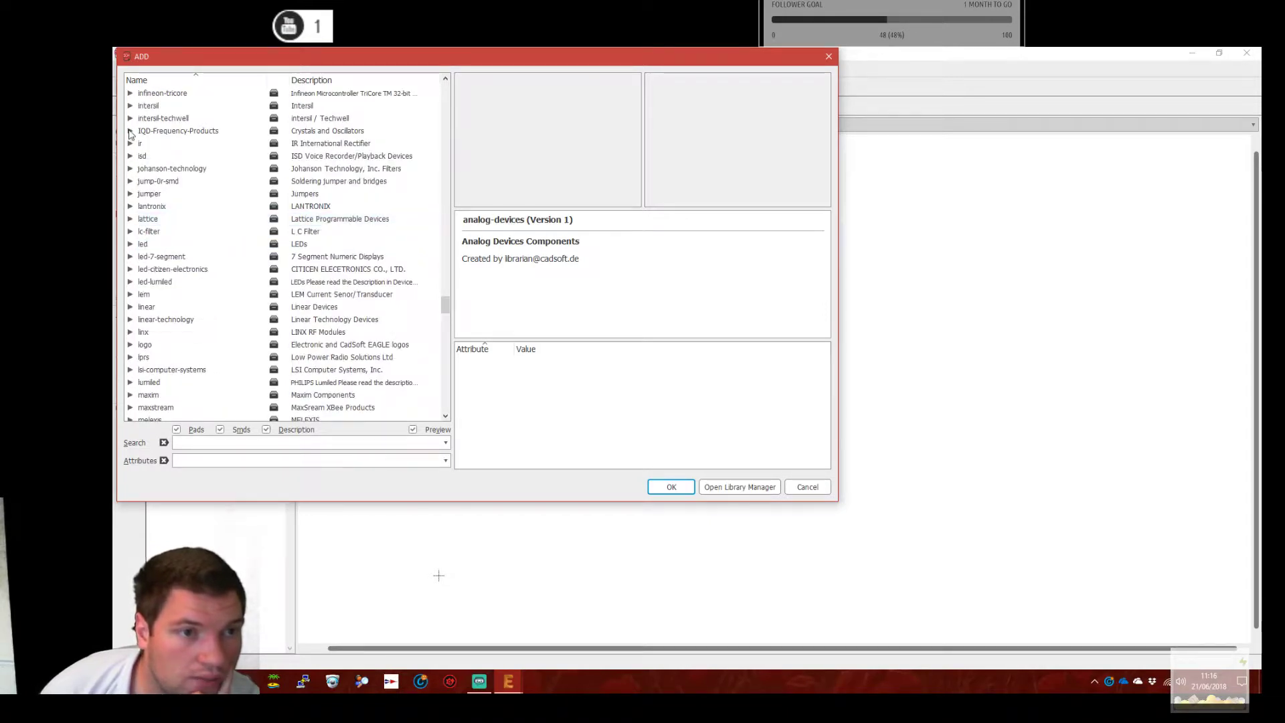
scroll(172, 379, "down", 2)
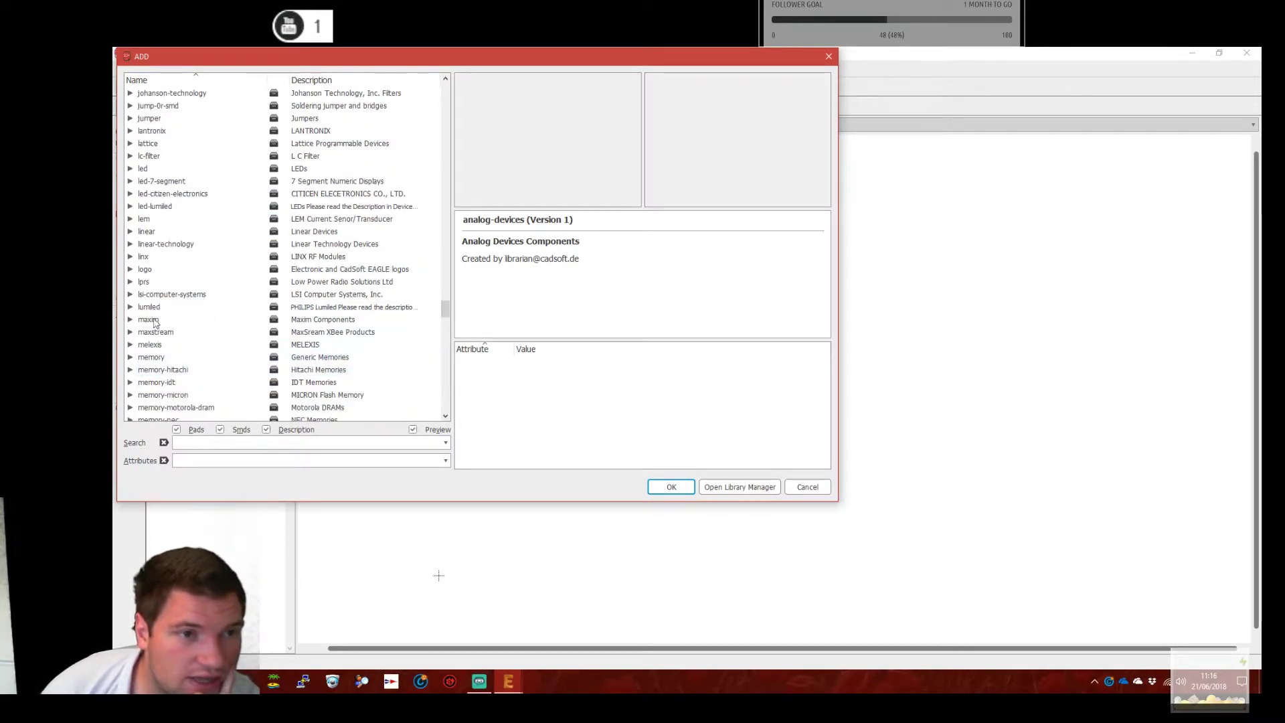
Expand the linear-technology library and preview the LT1129CT-5 voltage regulator.
left_click(130, 245)
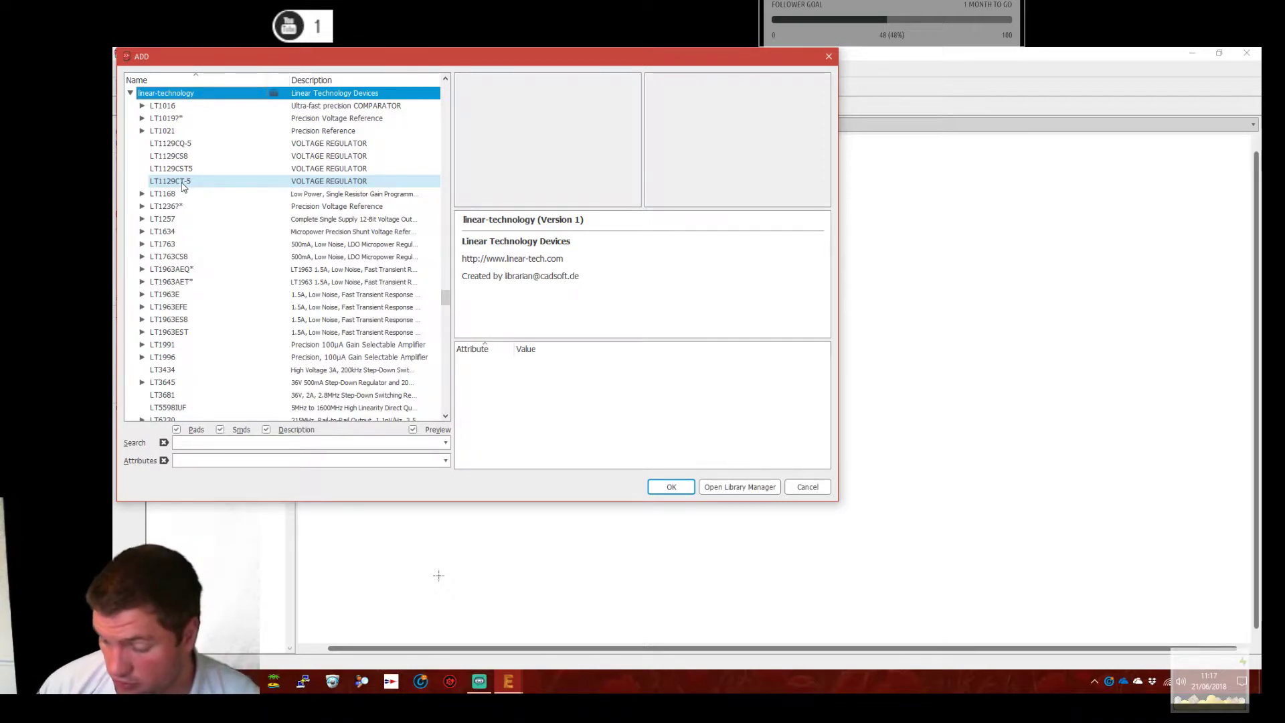
left_click(255, 194)
left_click(331, 181)
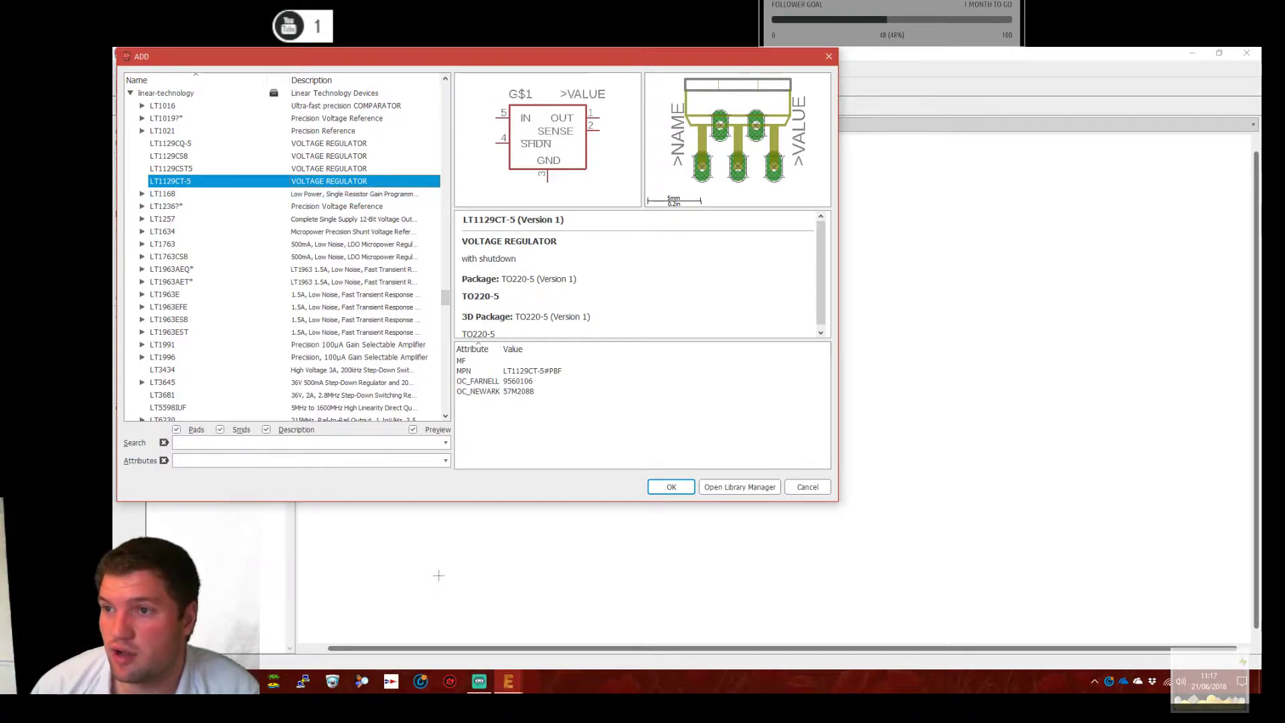
Switch to Chrome, search the web for "linear technology", open the Analog Devices site and accept its cookies.
key("alt+Tab")
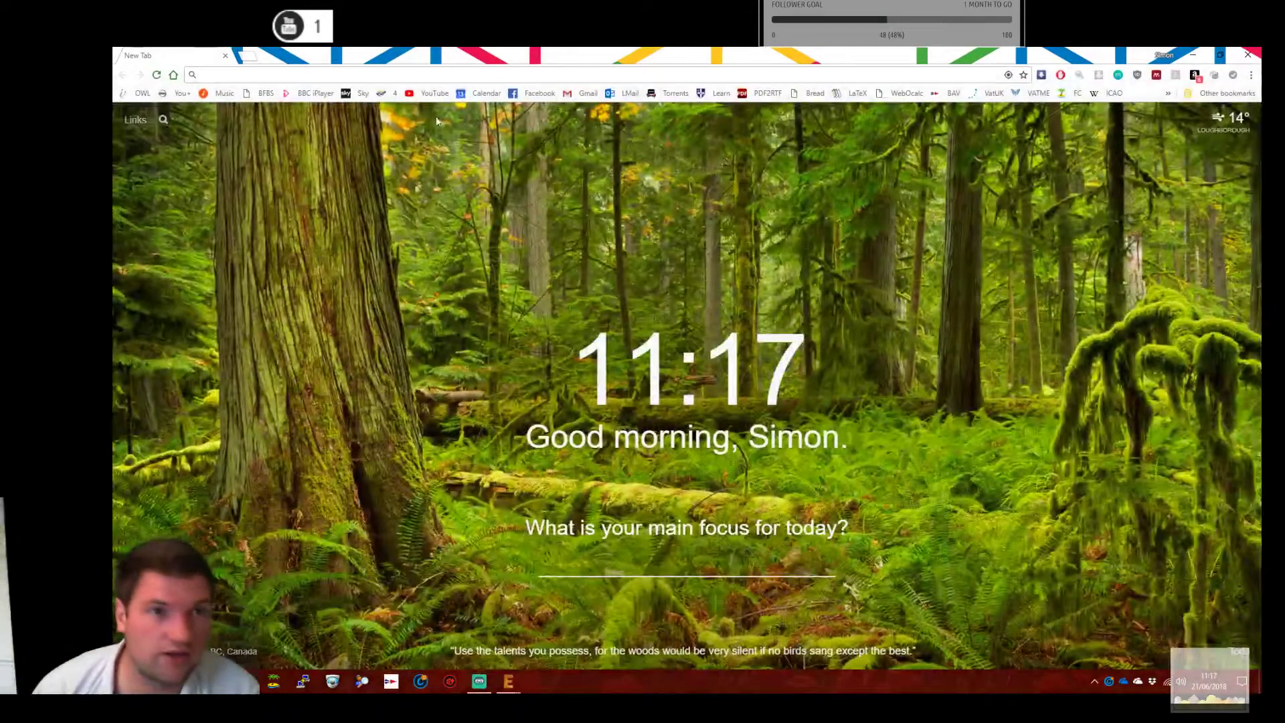
type("linear technolog")
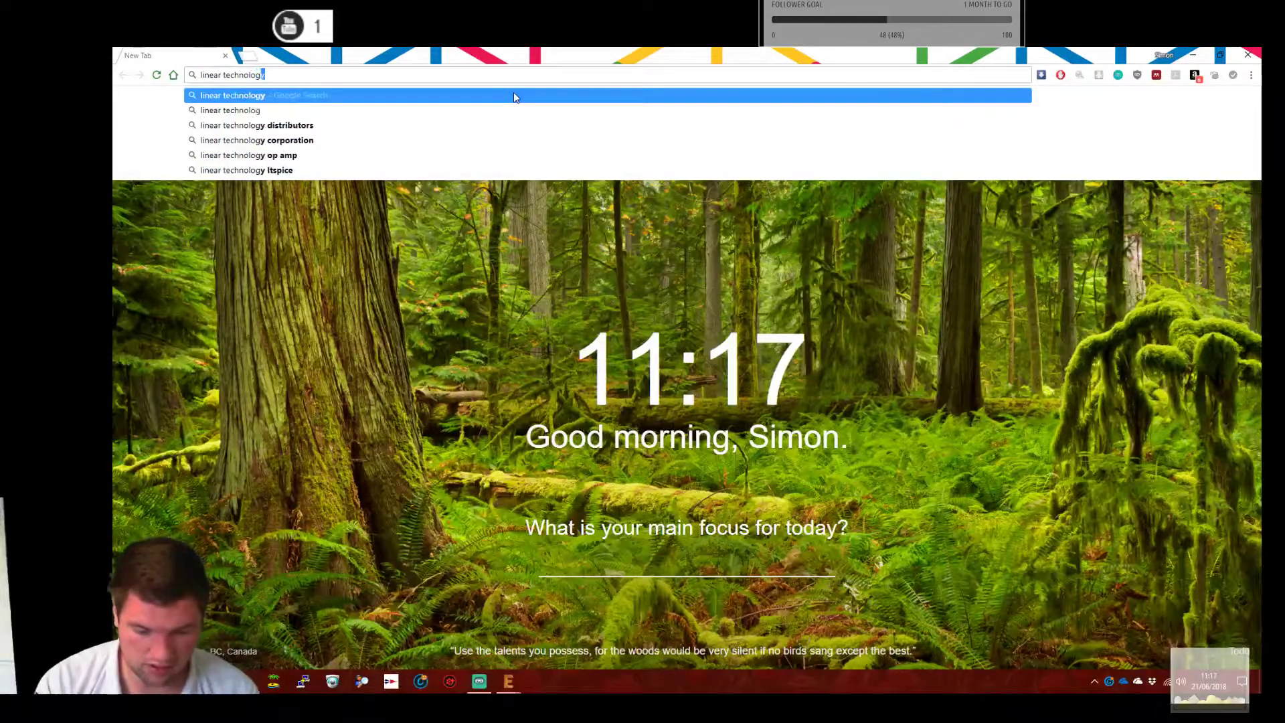
type("y")
key("Return")
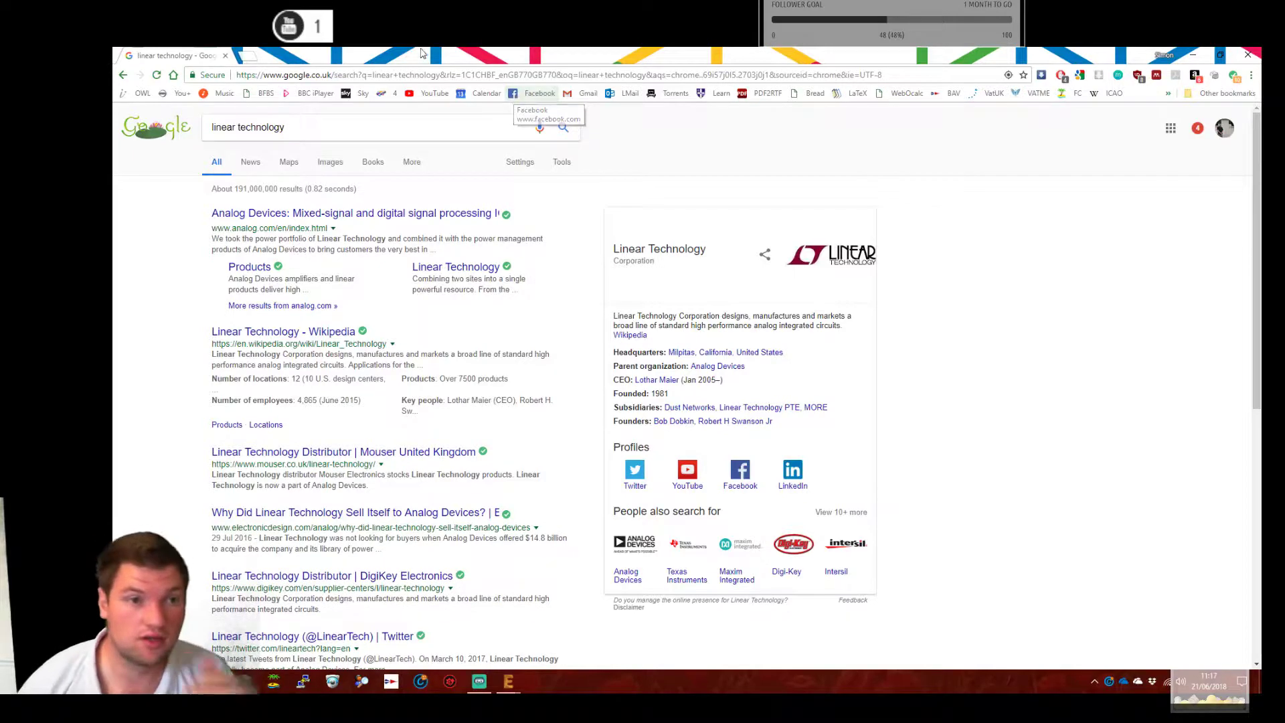
left_click(330, 219)
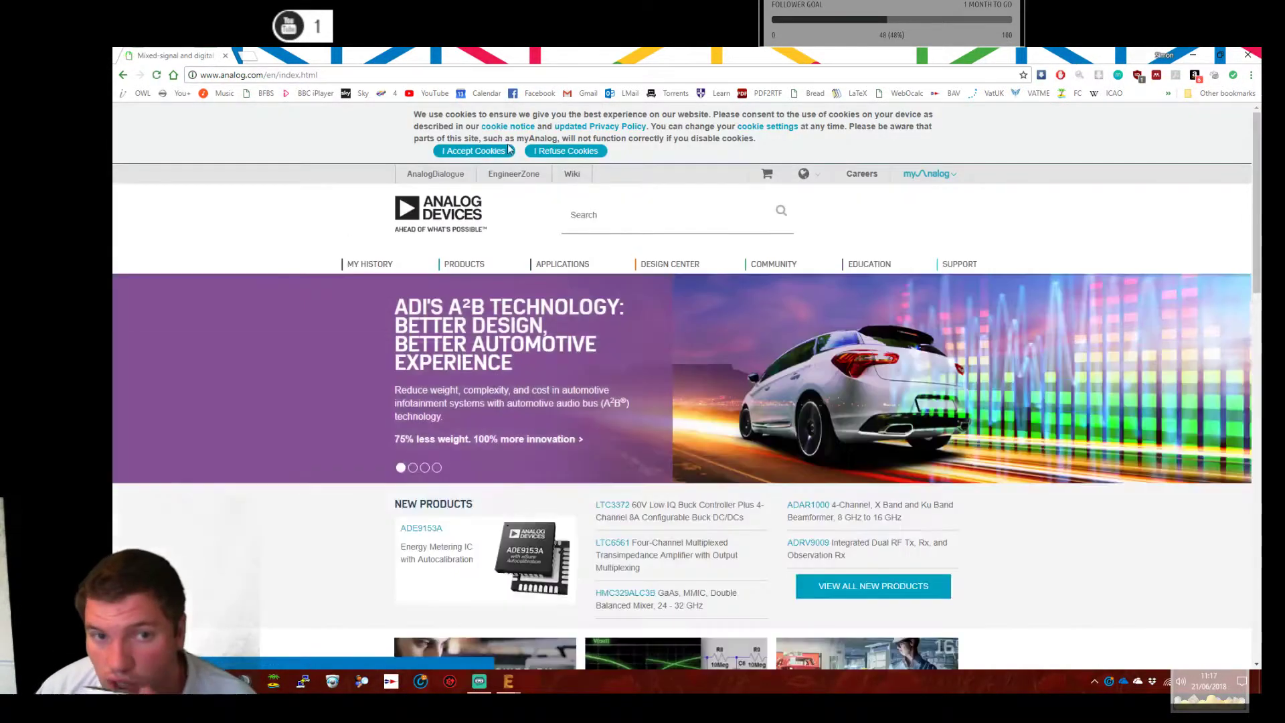
left_click(507, 150)
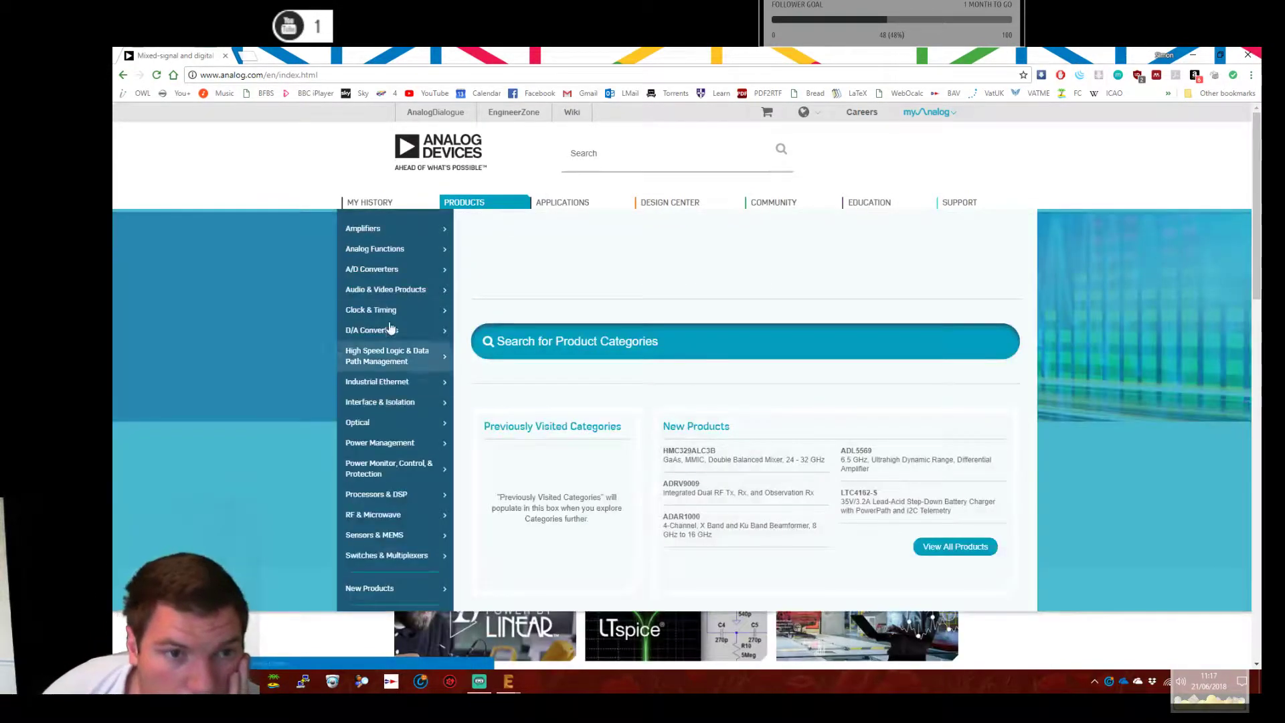
Look through the Power Management product categories and open SEPIC Regulators in a separate browser tab.
mouse_move(398, 448)
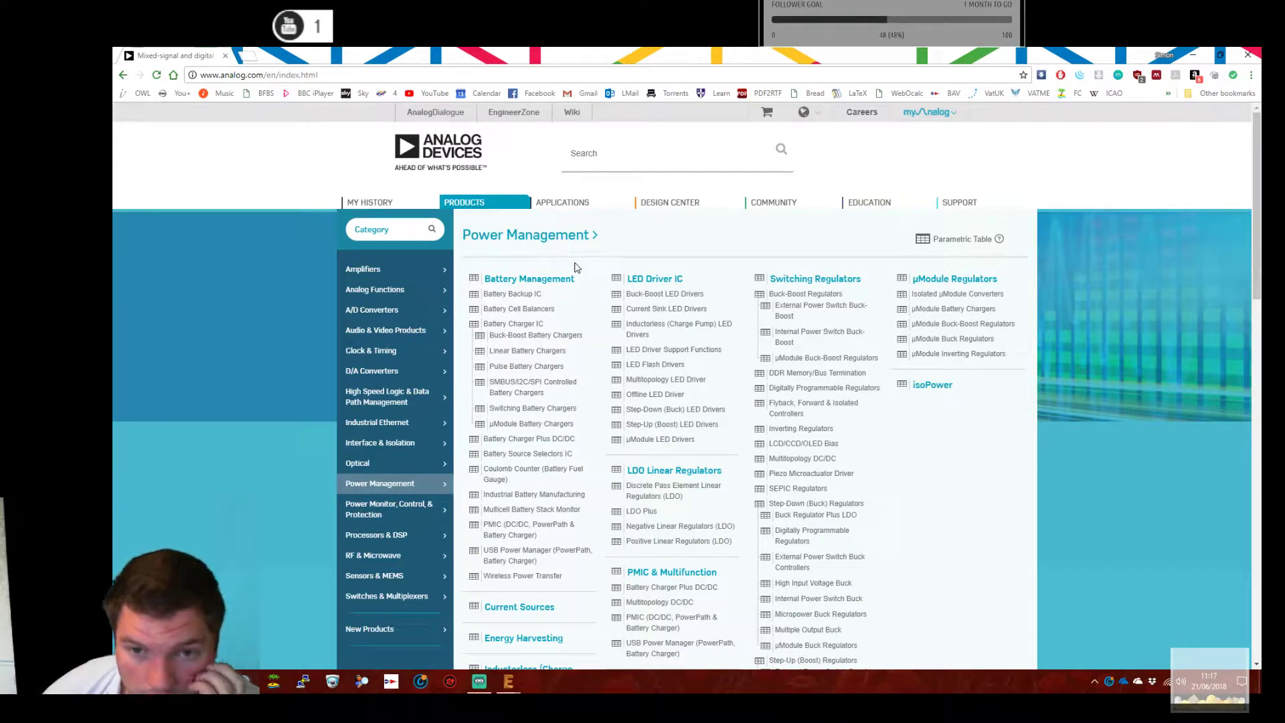
scroll(735, 326, "down", 4)
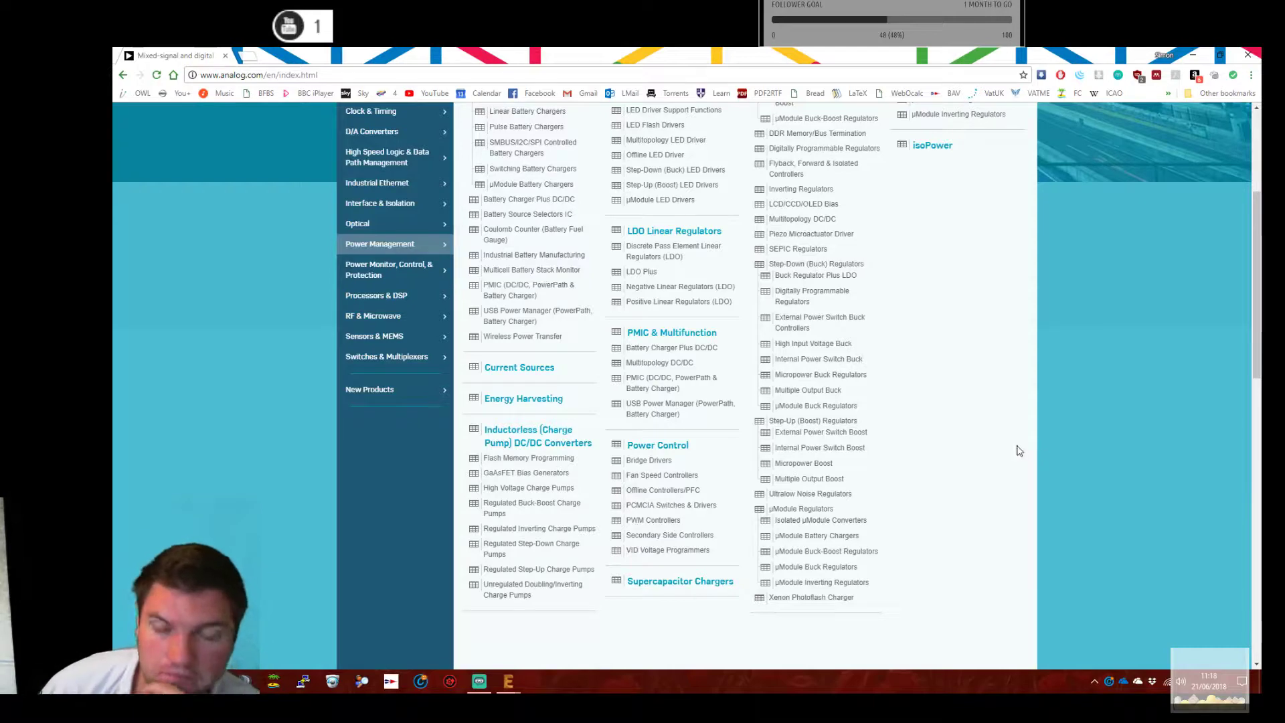
scroll(1002, 455, "up", 1)
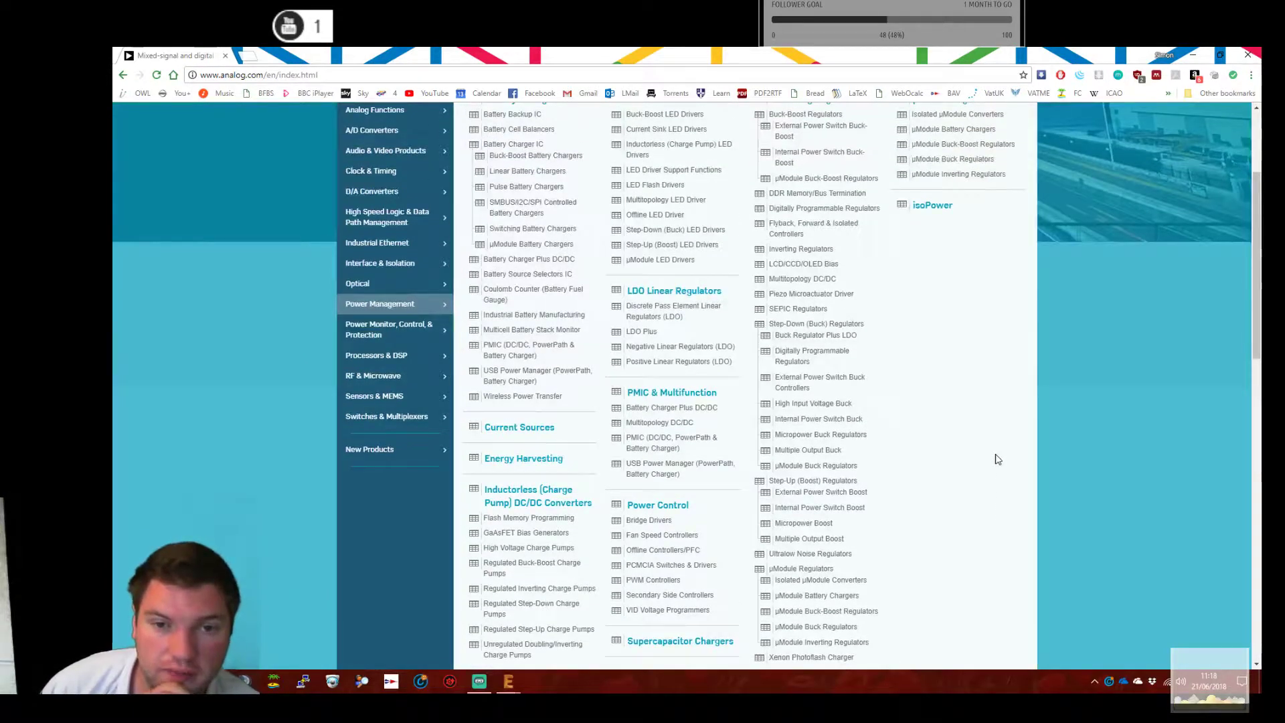
scroll(1011, 460, "down", 1)
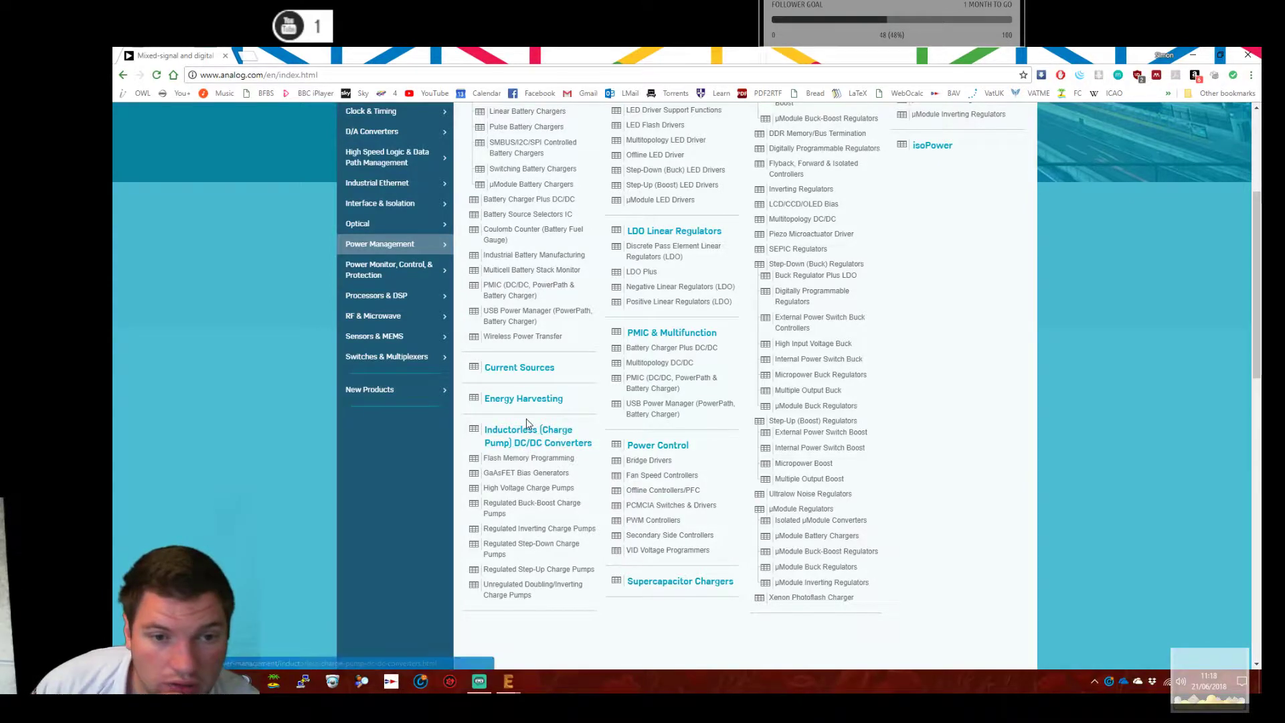
scroll(924, 430, "up", 2)
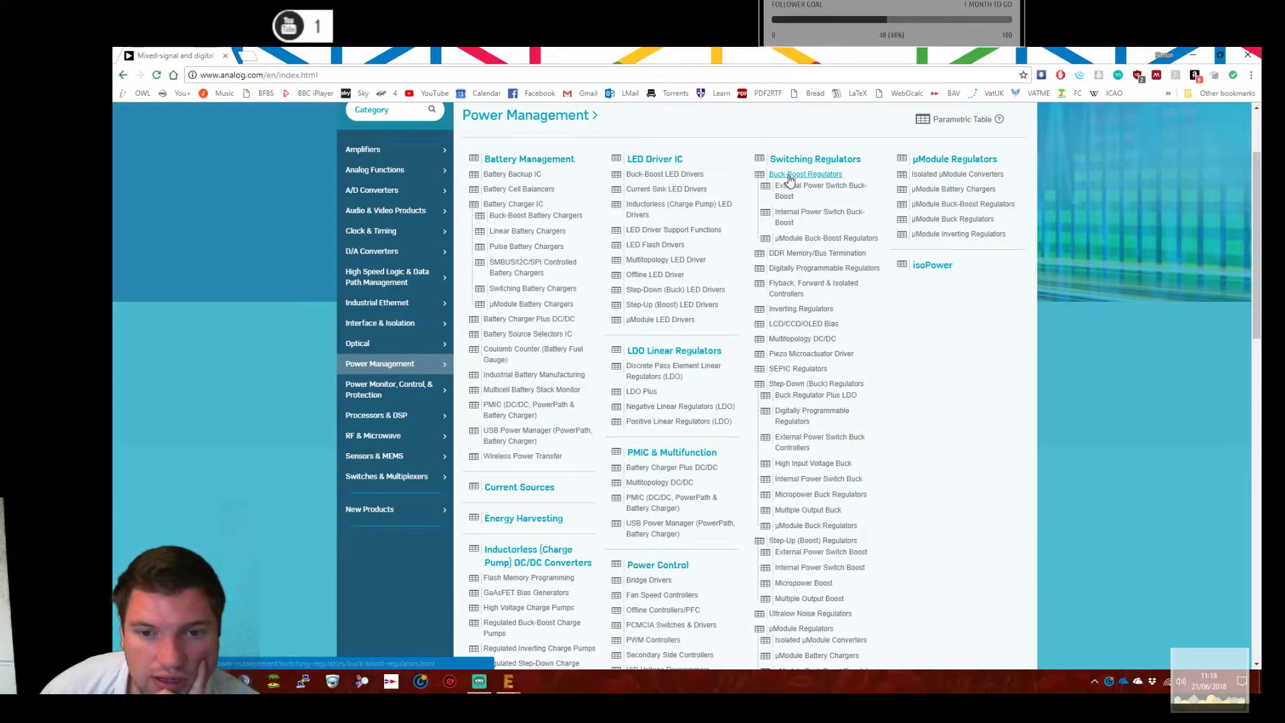
middle_click(797, 369)
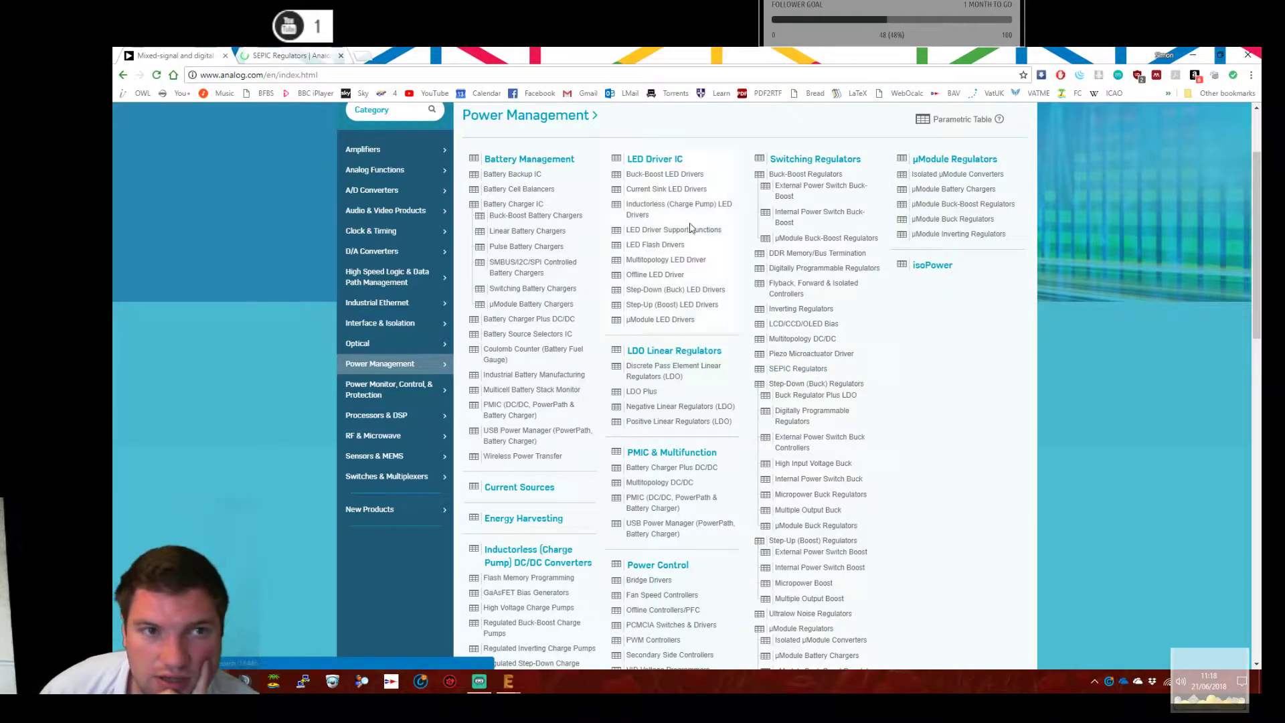
Open the Buck-Boost Regulators category and go to its µModule Buck-Boost Regulators subcategory.
left_click(796, 176)
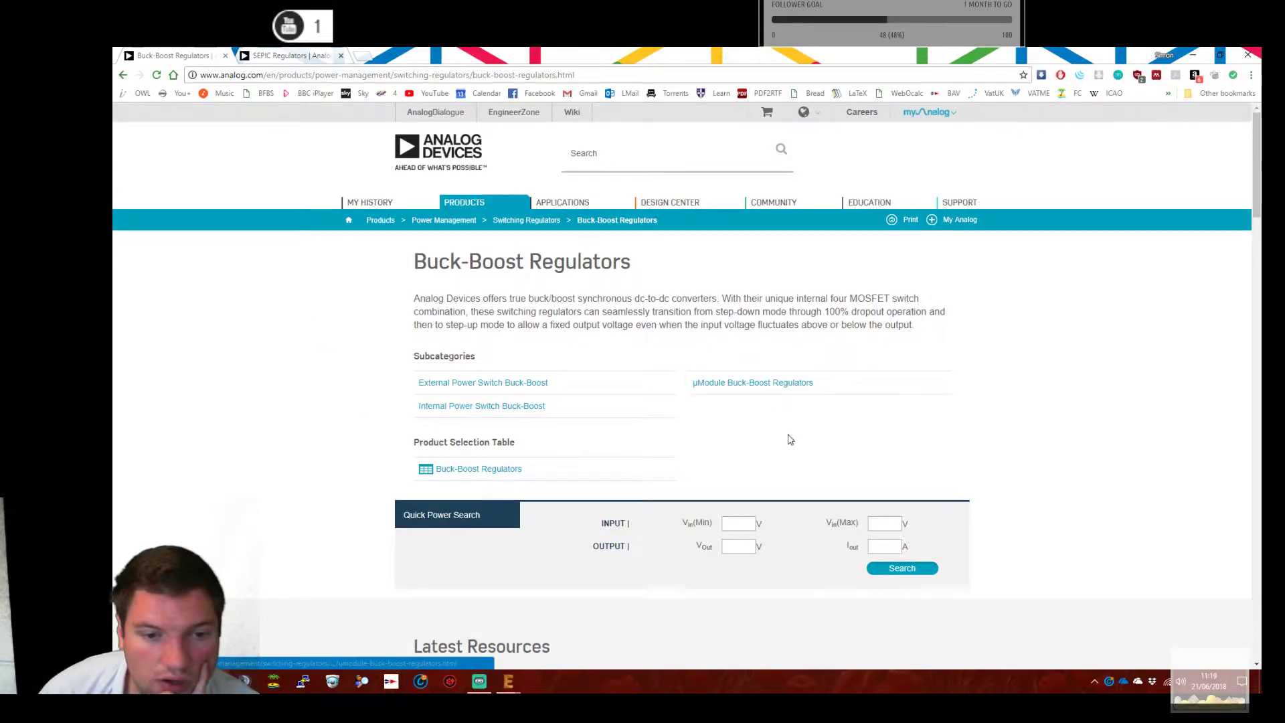
scroll(783, 436, "down", 2)
left_click(782, 263)
scroll(285, 316, "down", 2)
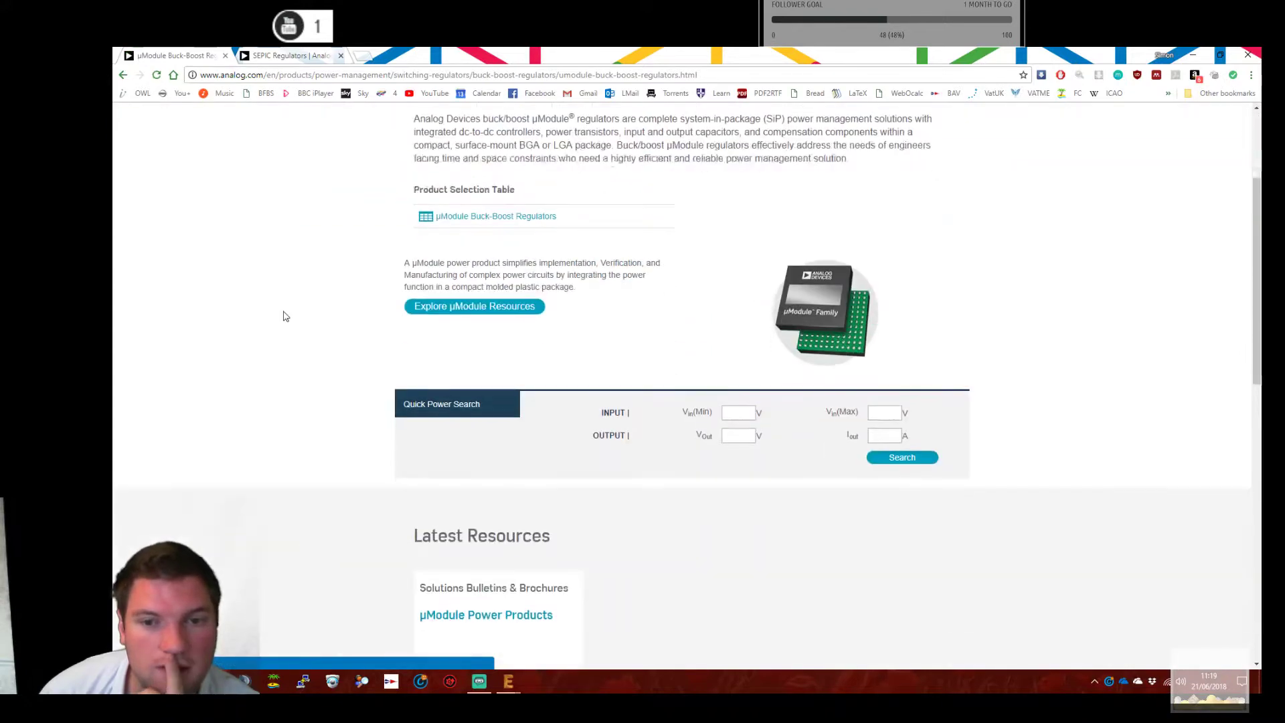
Review the µModule buck-boost parts table and open the LTM8049 product page.
scroll(312, 315, "down", 9)
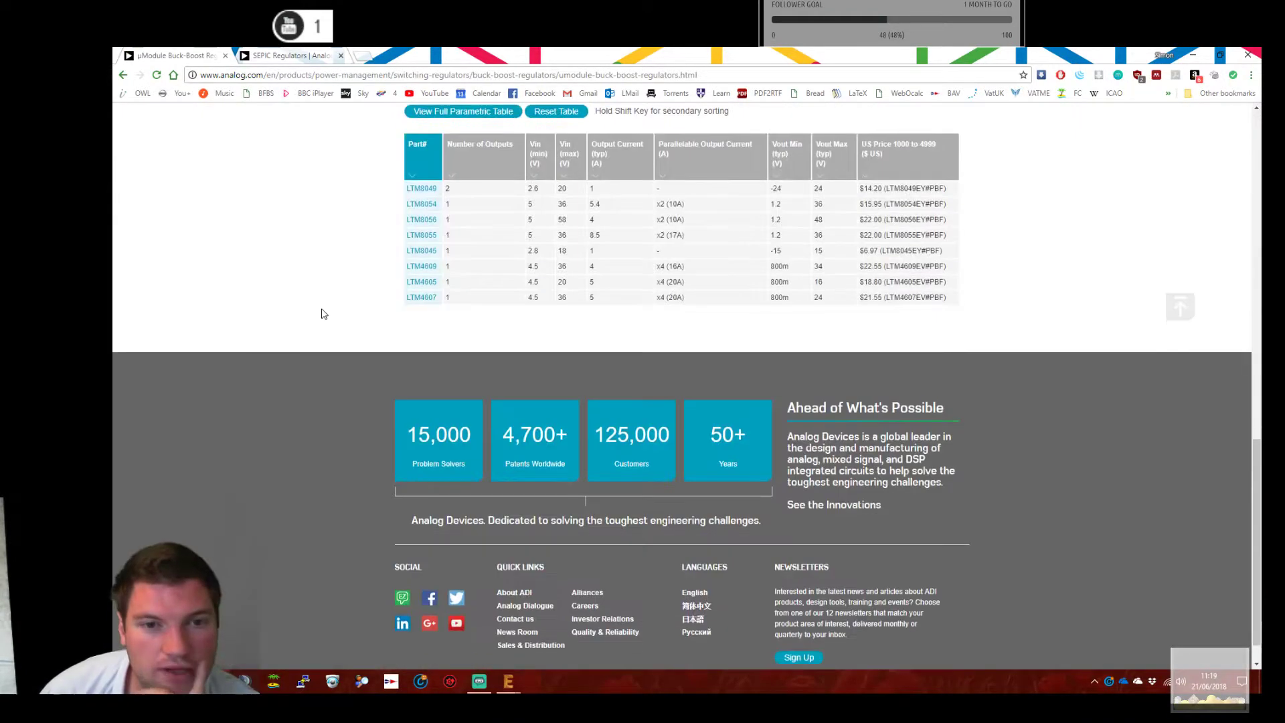
scroll(321, 315, "up", 2)
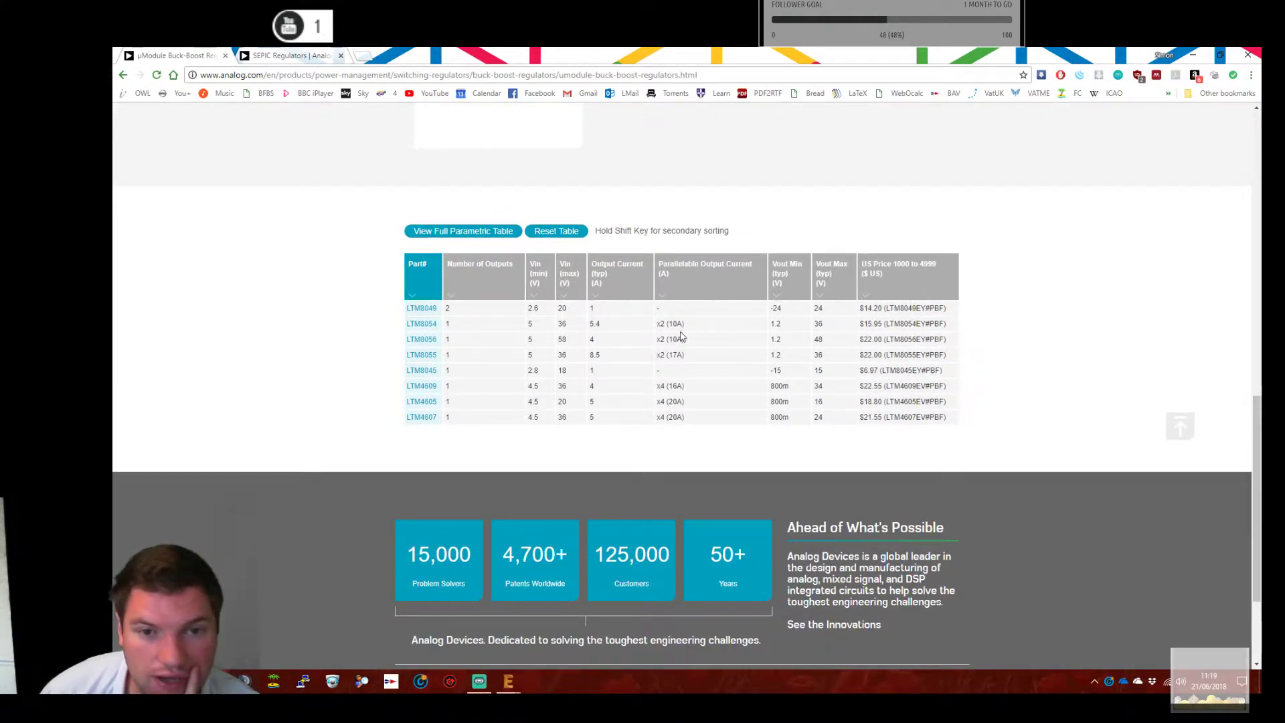
left_click(416, 310)
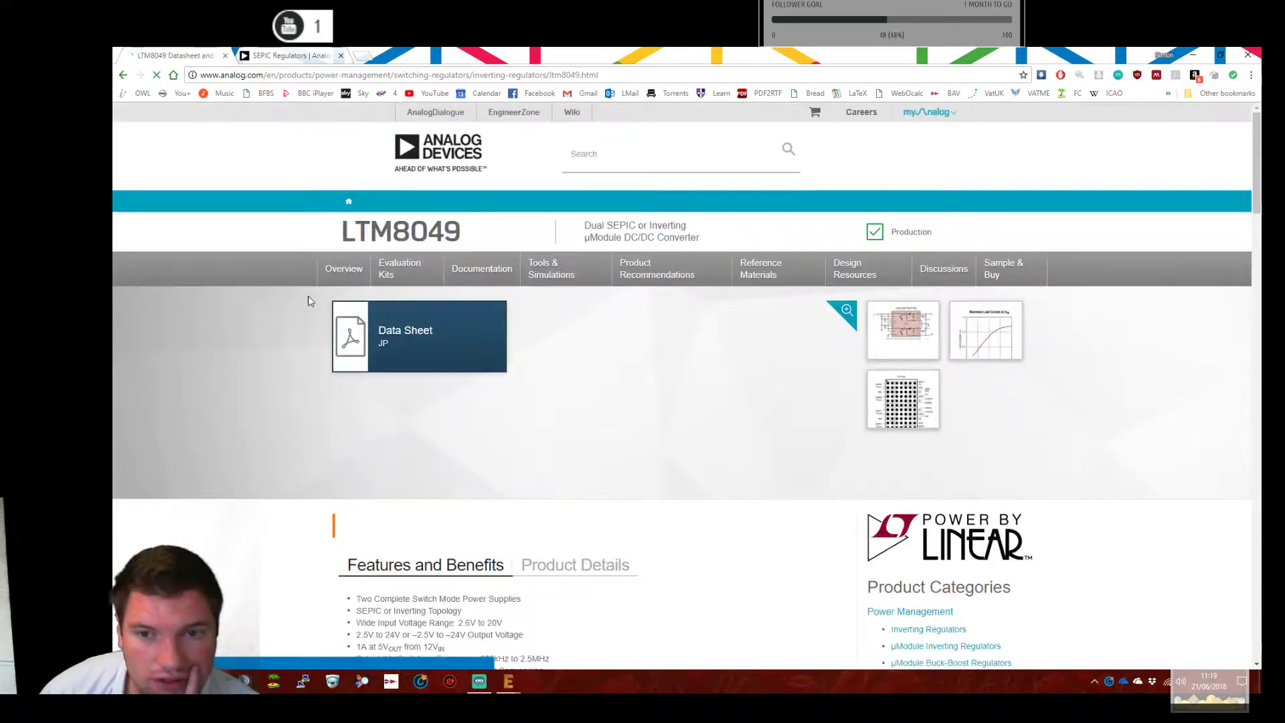
Check the LTM8054, LTM8045 and LTM4609 product pages one after another from the µModule buck-boost parts table.
key("alt+Left")
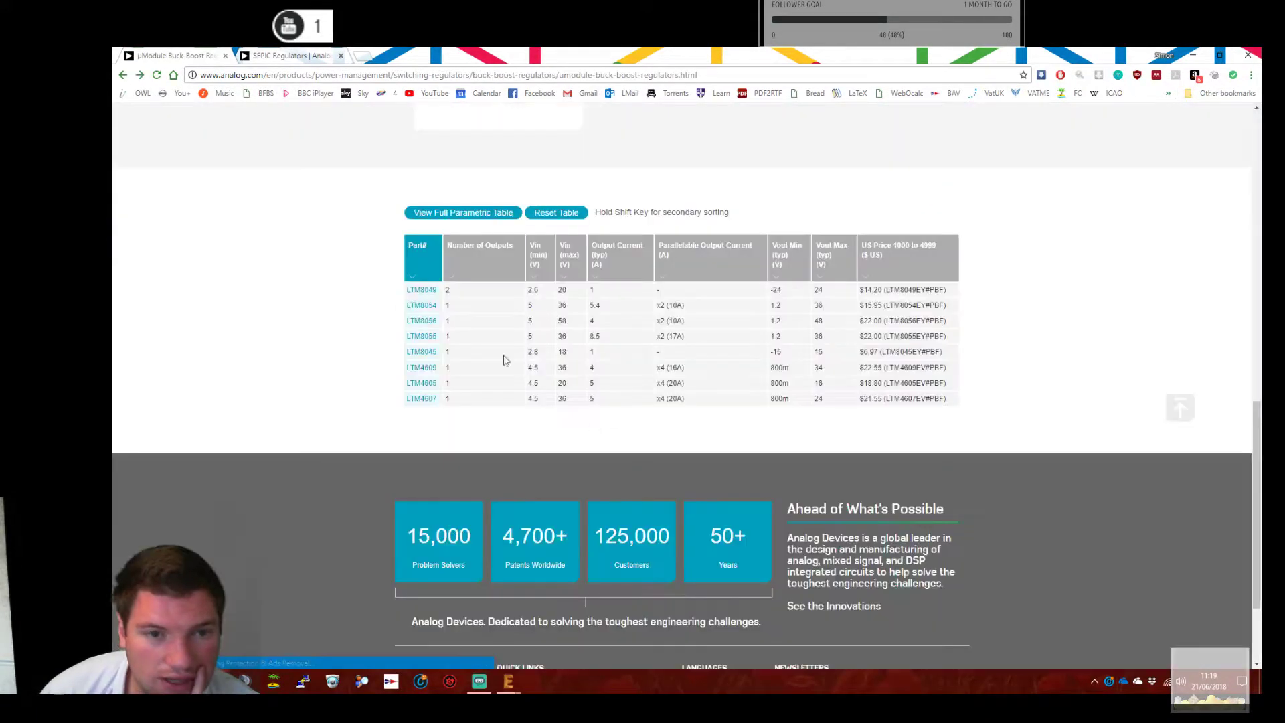
left_click(422, 324)
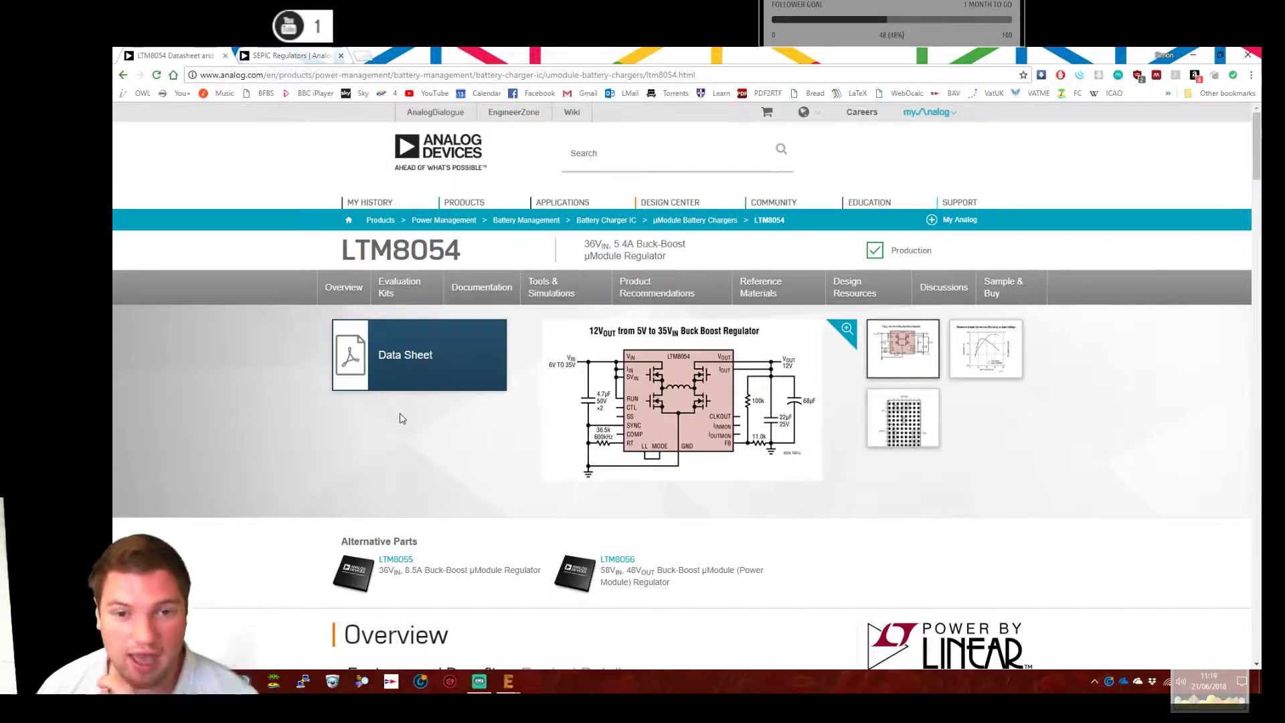
key("alt+Left")
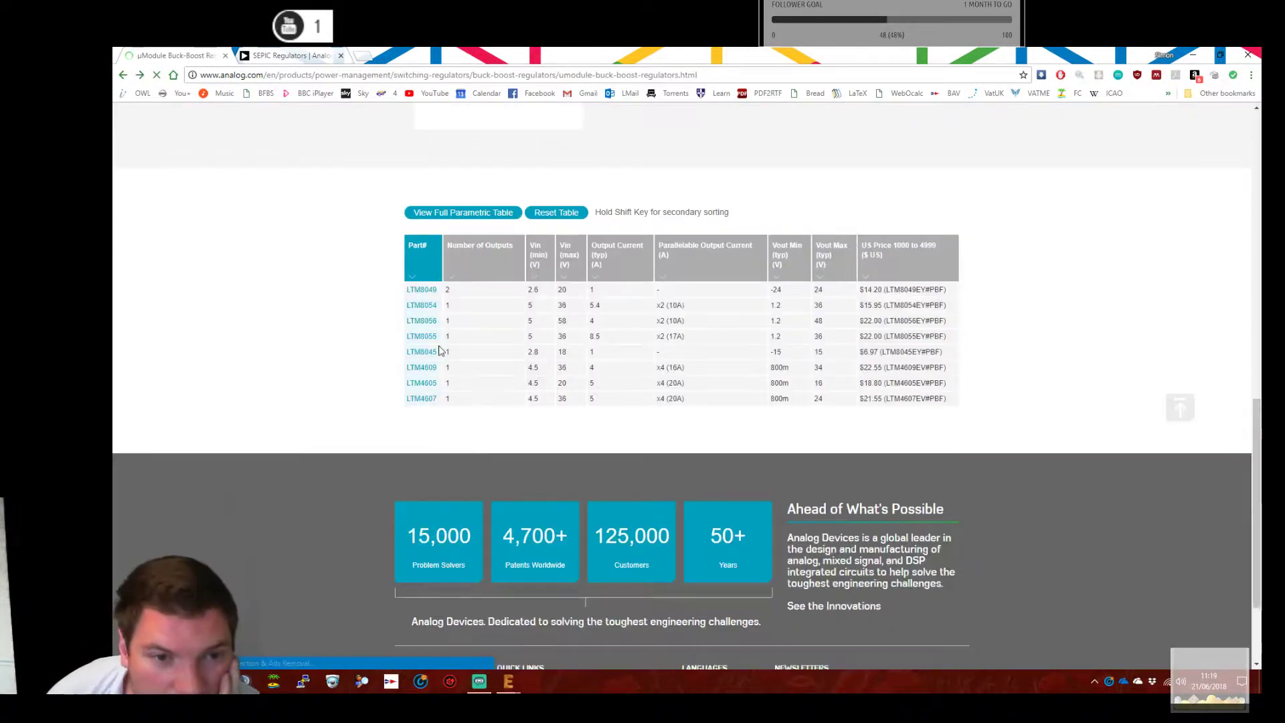
left_click(424, 370)
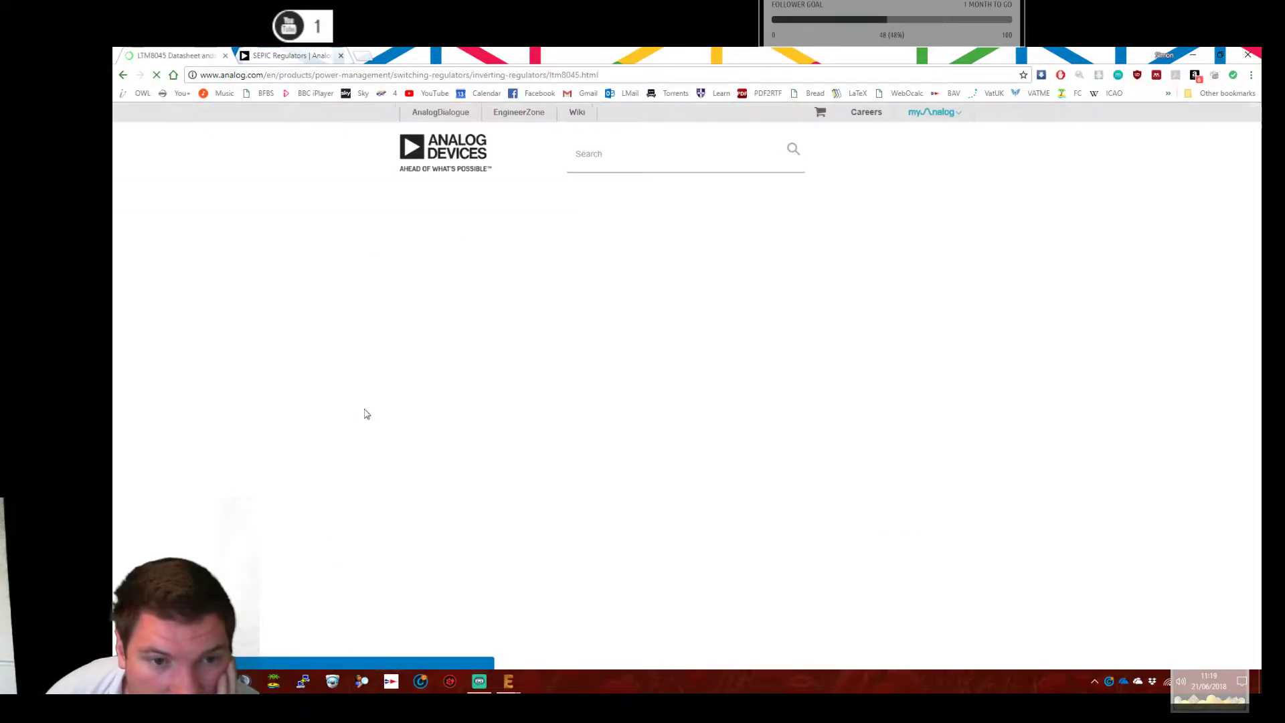
key("alt+Left")
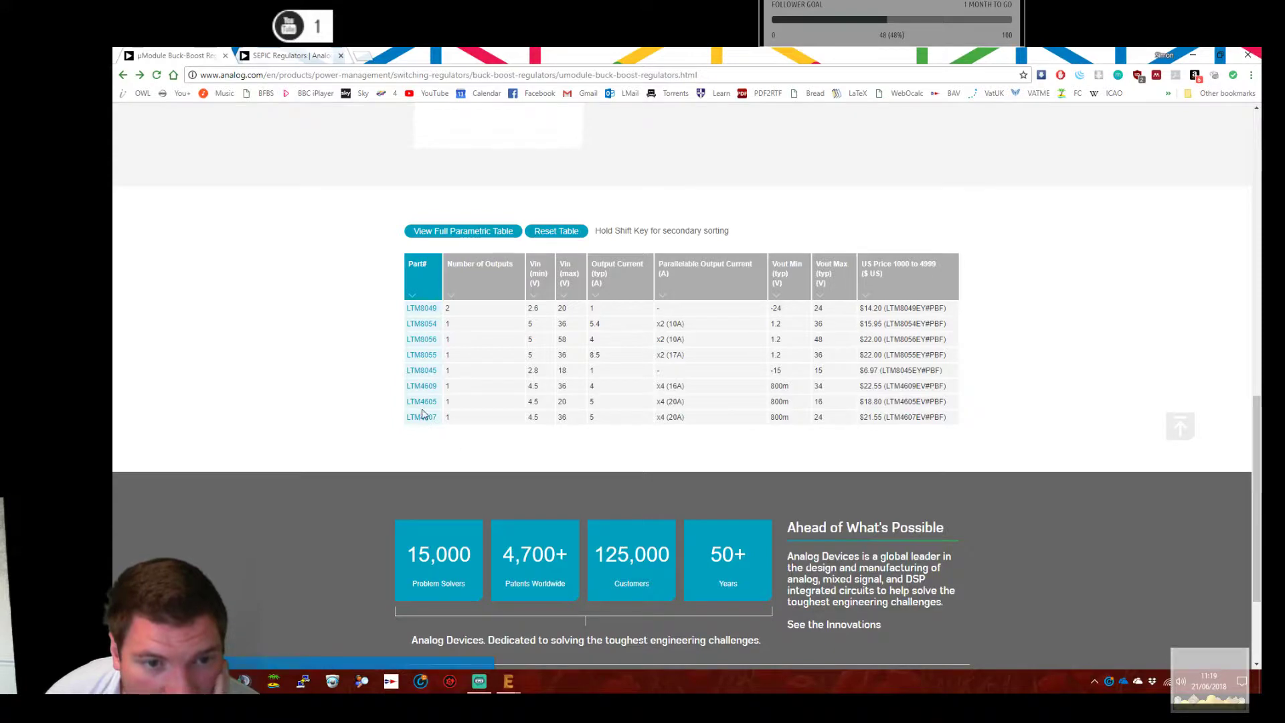
left_click(429, 388)
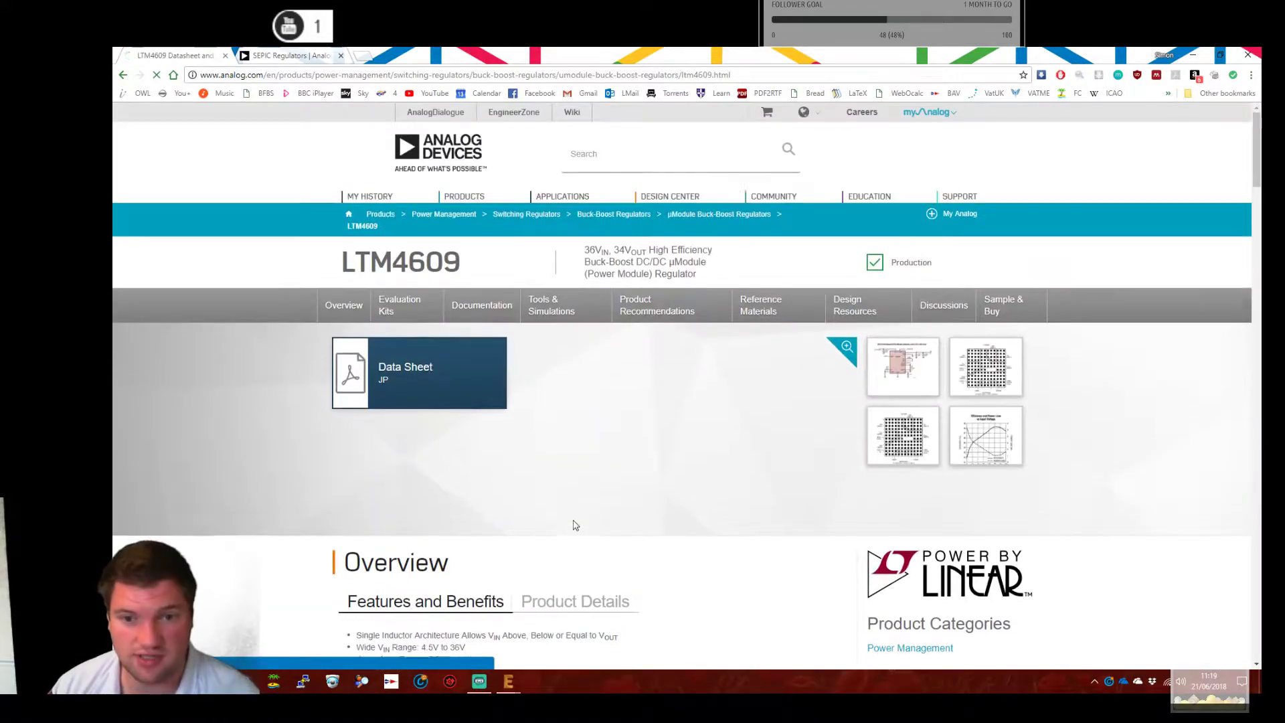
Go back to the Buck-Boost Regulators category and open the product selection table of its Internal Power Switch Buck-Boost subcategory.
key("alt+Left")
key("alt+Left")
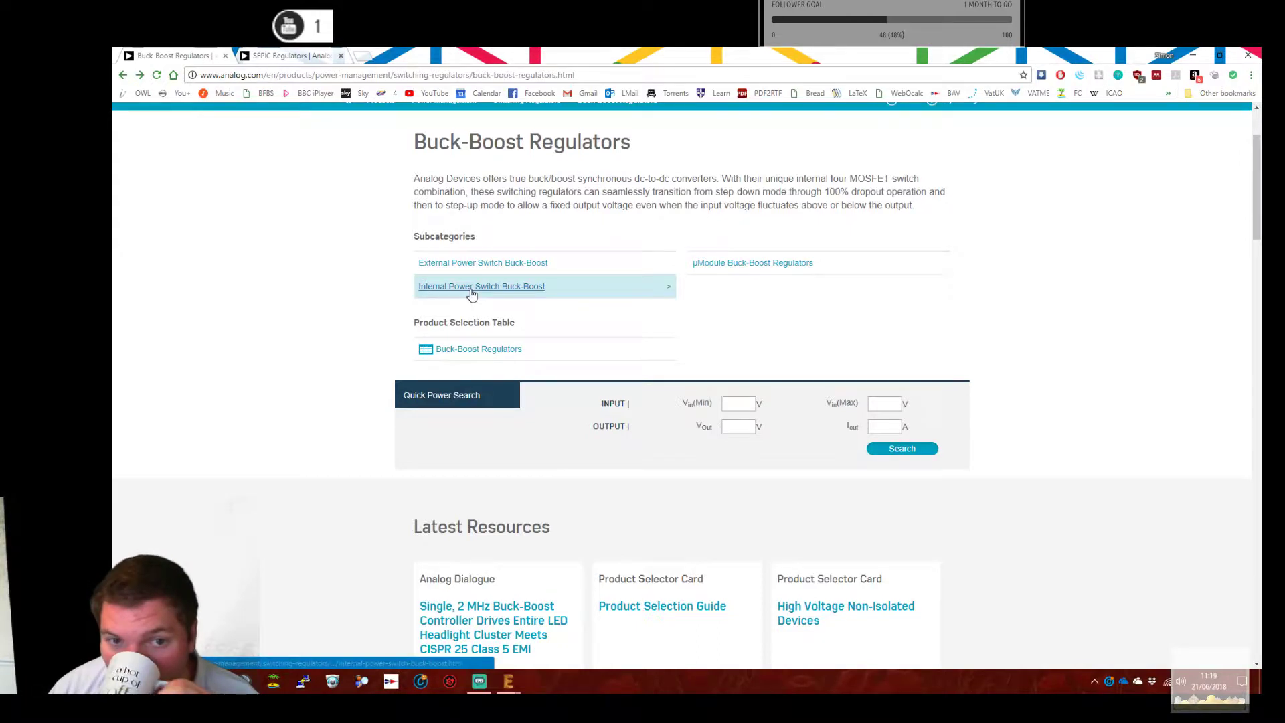
left_click(474, 294)
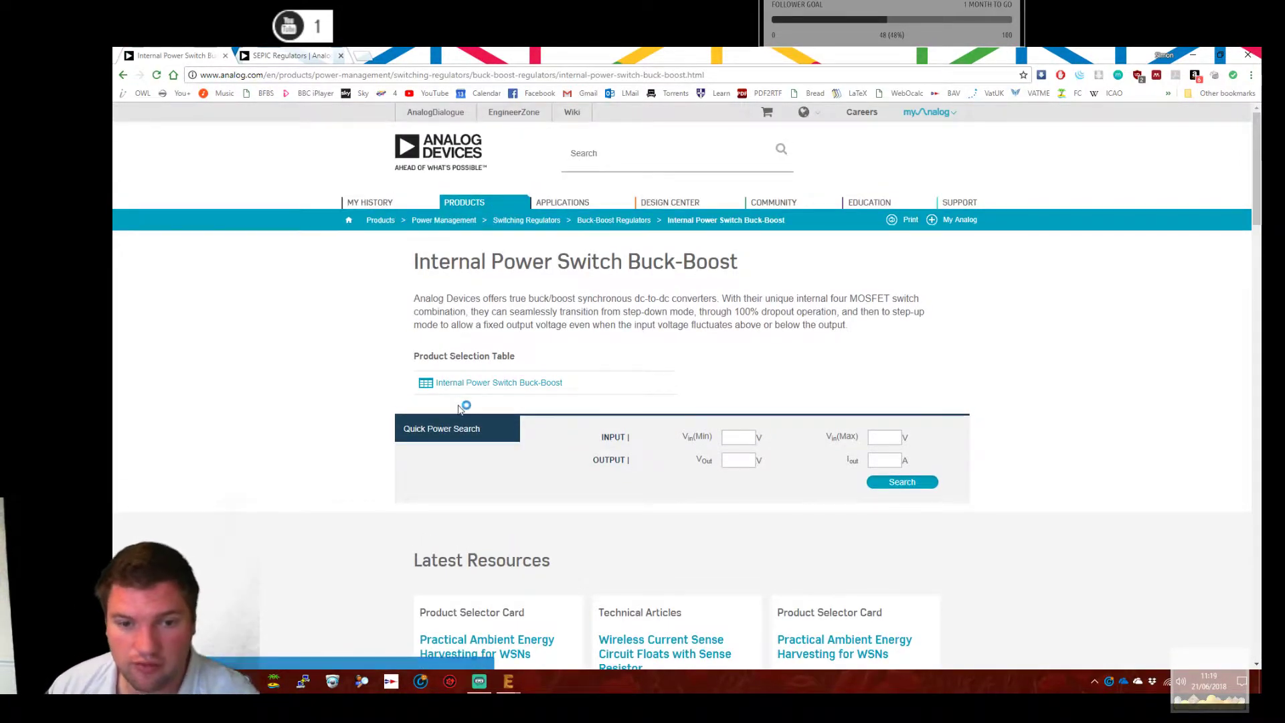
scroll(461, 306, "down", 6)
scroll(476, 373, "down", 5)
scroll(479, 364, "up", 10)
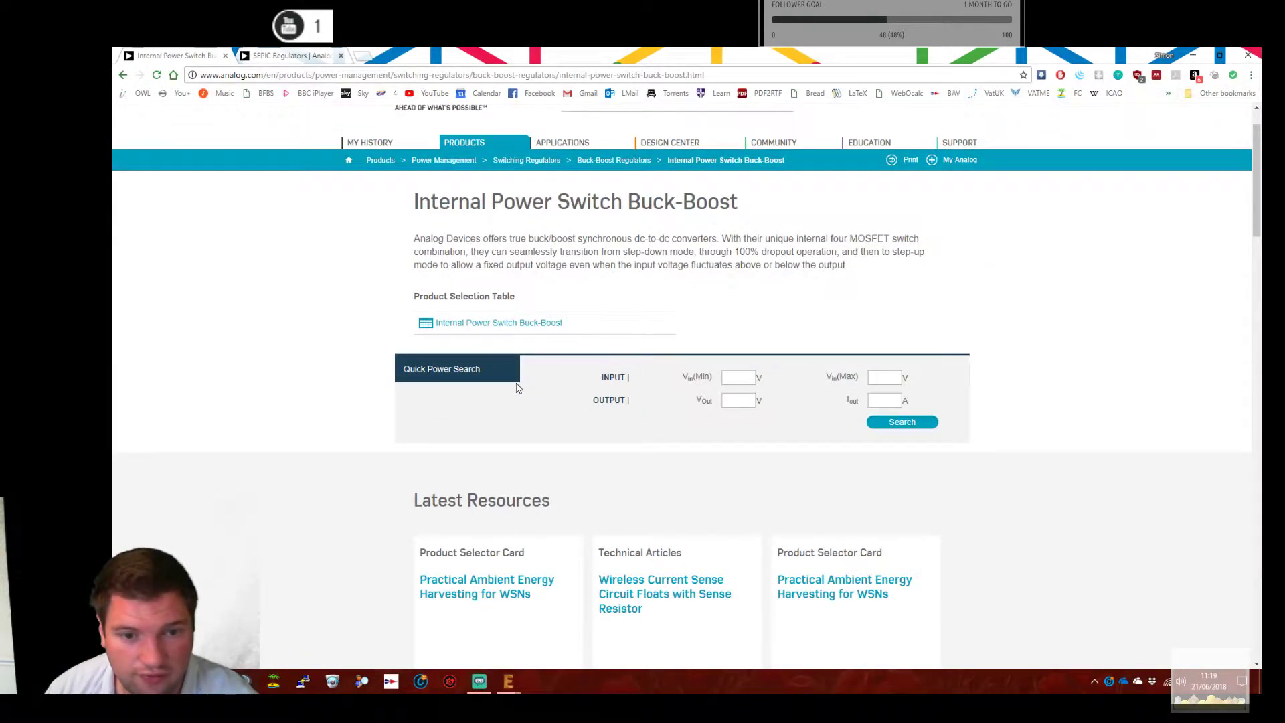
scroll(517, 388, "down", 5)
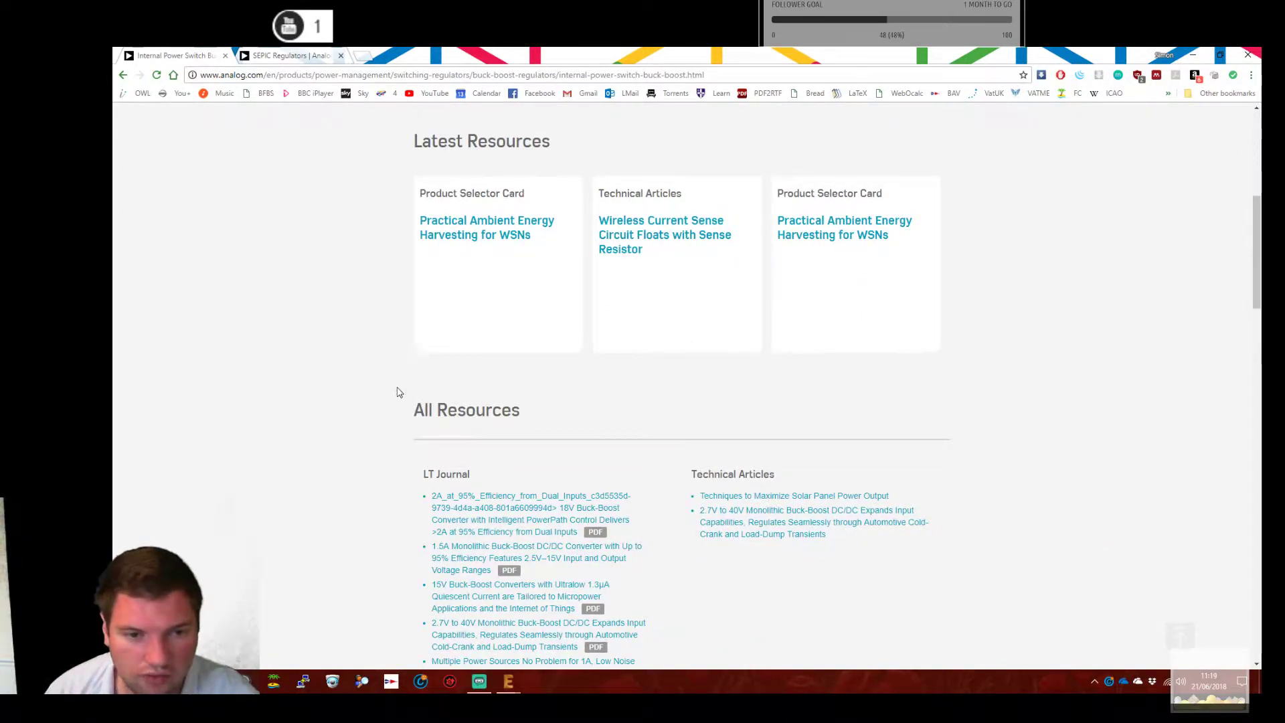
scroll(399, 395, "up", 3)
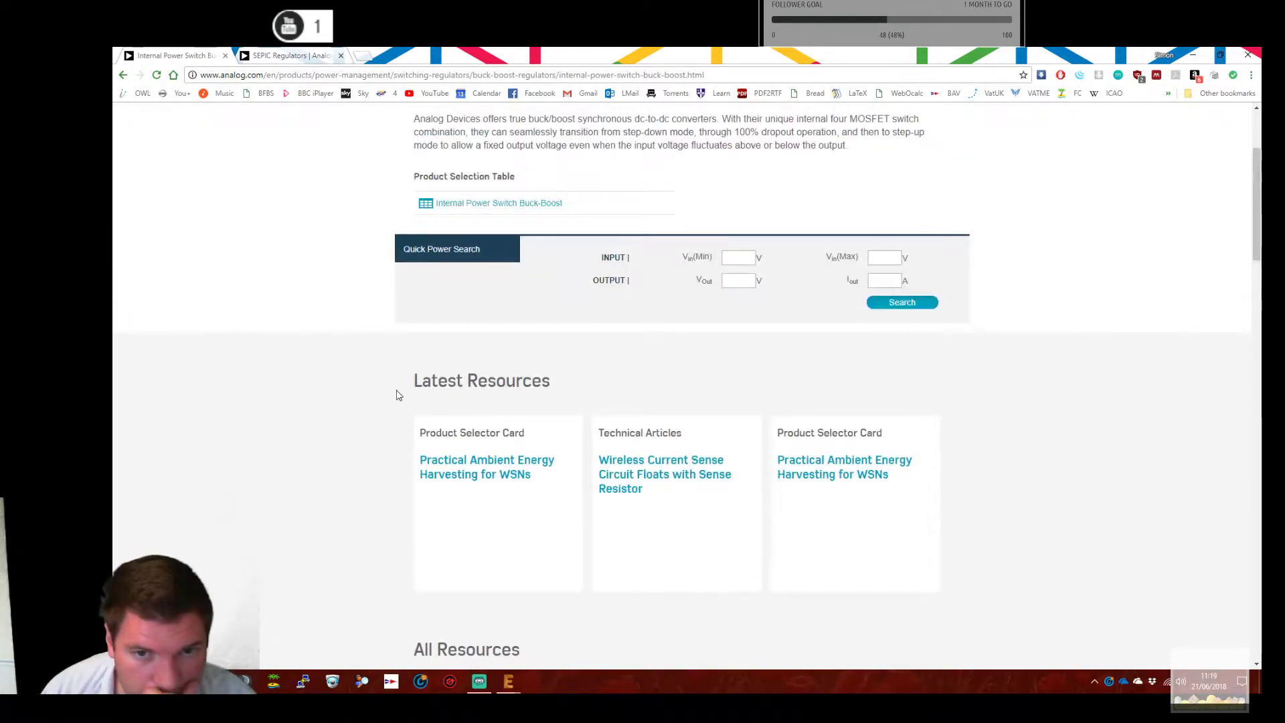
left_click(489, 204)
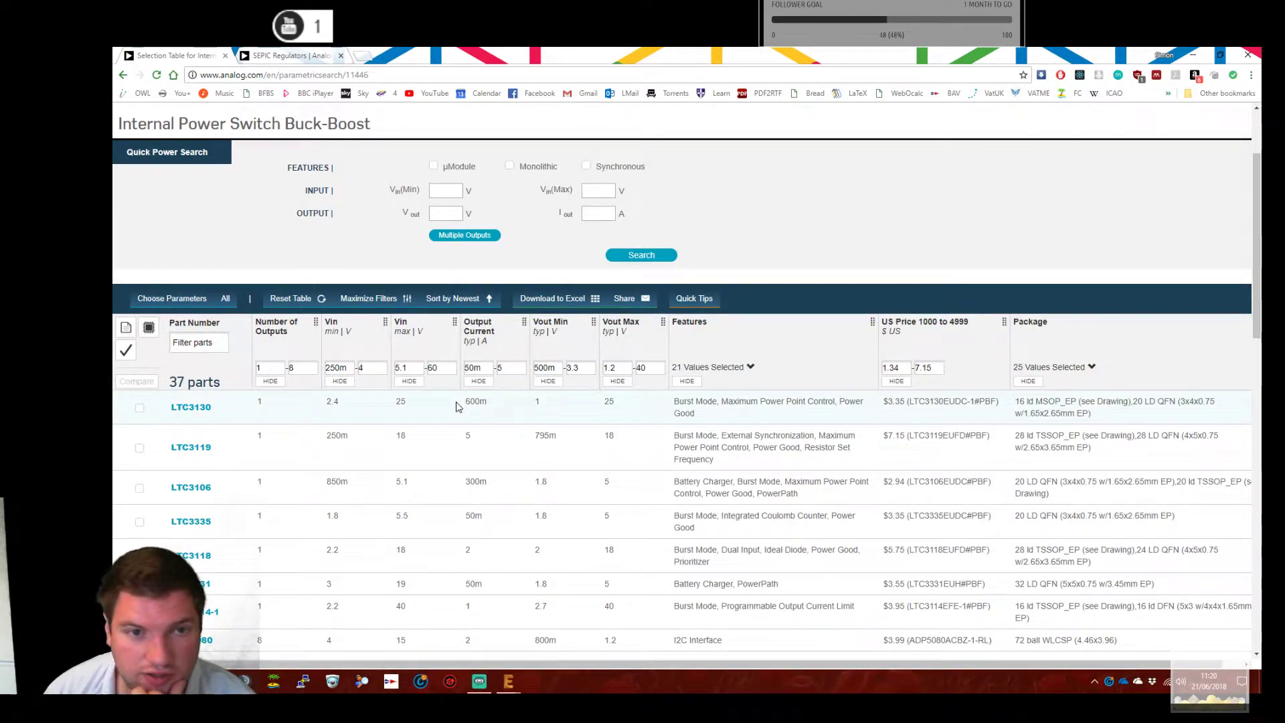
Review the internal power switch buck-boost parts table, comparing voltage ranges and output currents, including the LTC3119's minimum output voltage.
scroll(501, 376, "up", 2)
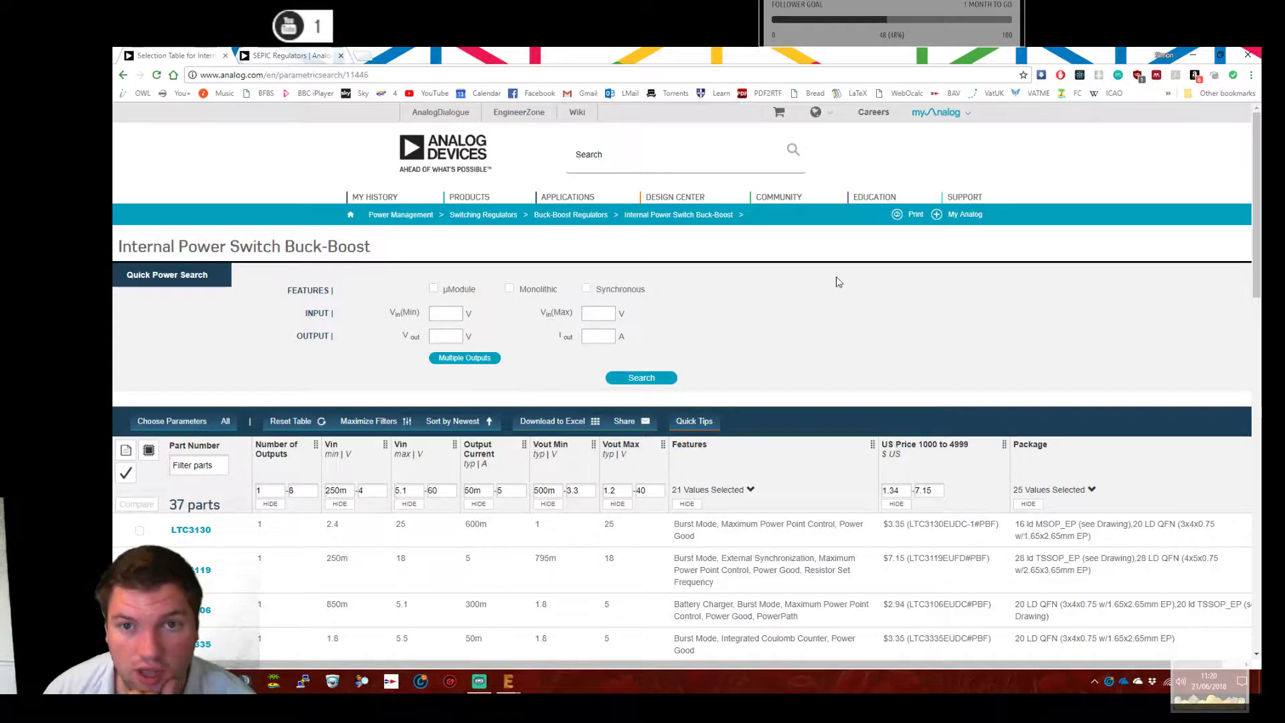
mouse_move(830, 116)
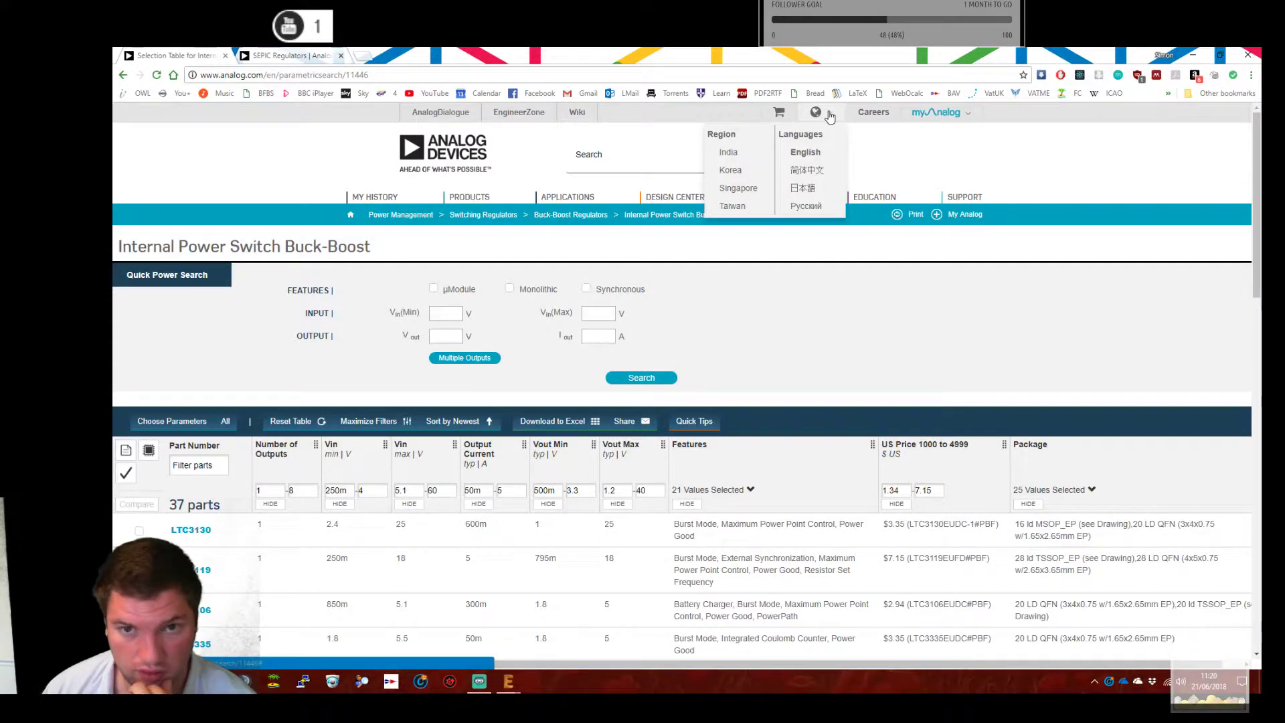
scroll(473, 410, "down", 3)
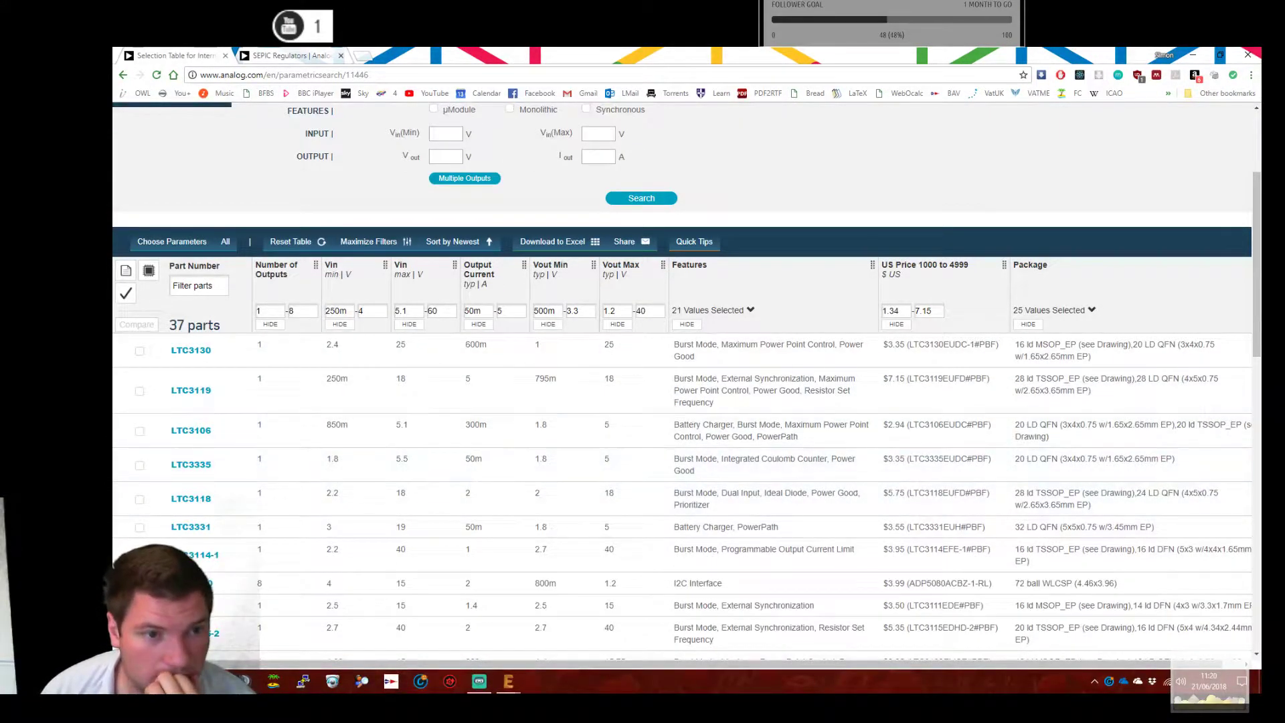
scroll(524, 495, "down", 6)
scroll(524, 495, "down", 6)
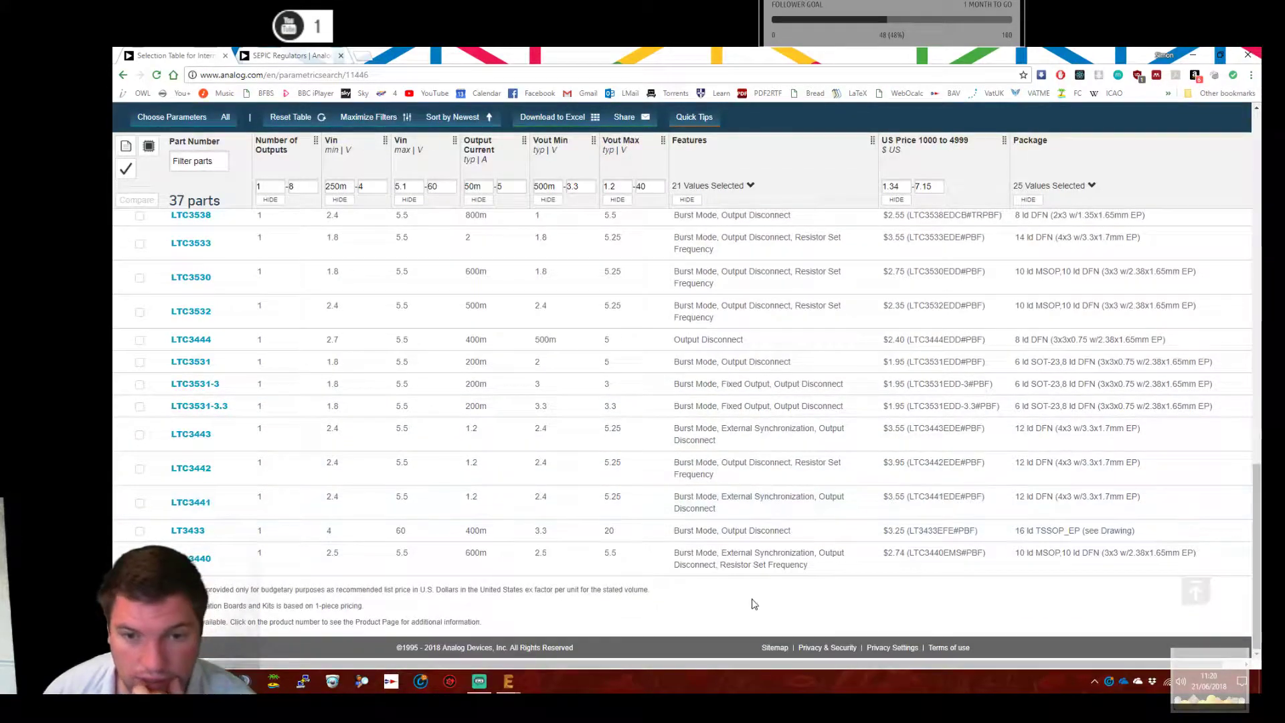
scroll(736, 560, "up", 15)
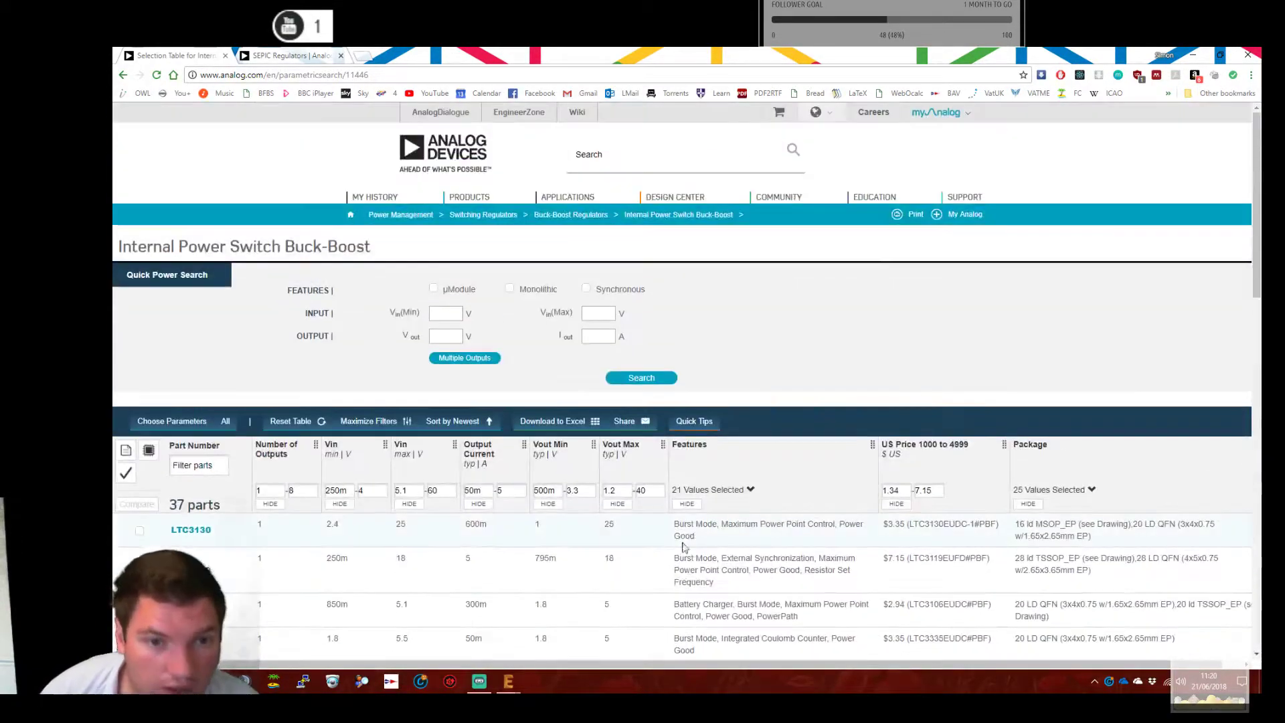
scroll(665, 557, "down", 2)
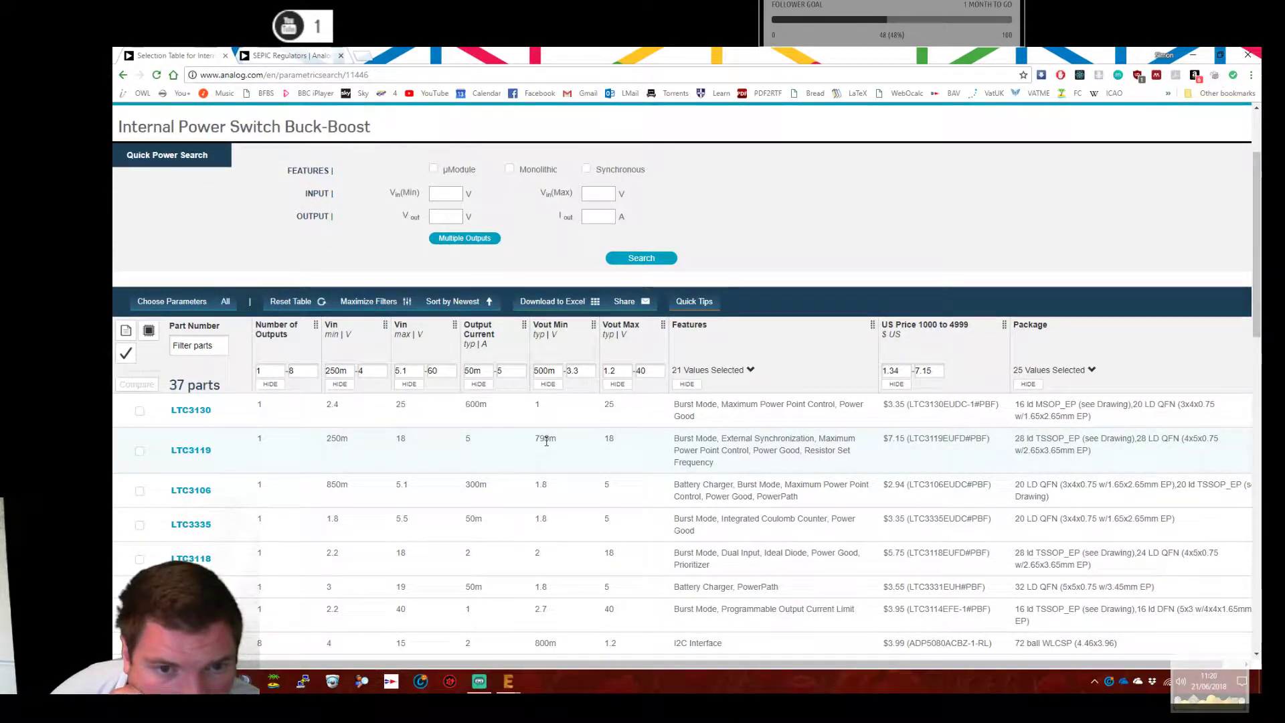
left_click_drag(536, 439, 559, 439)
left_click(540, 451)
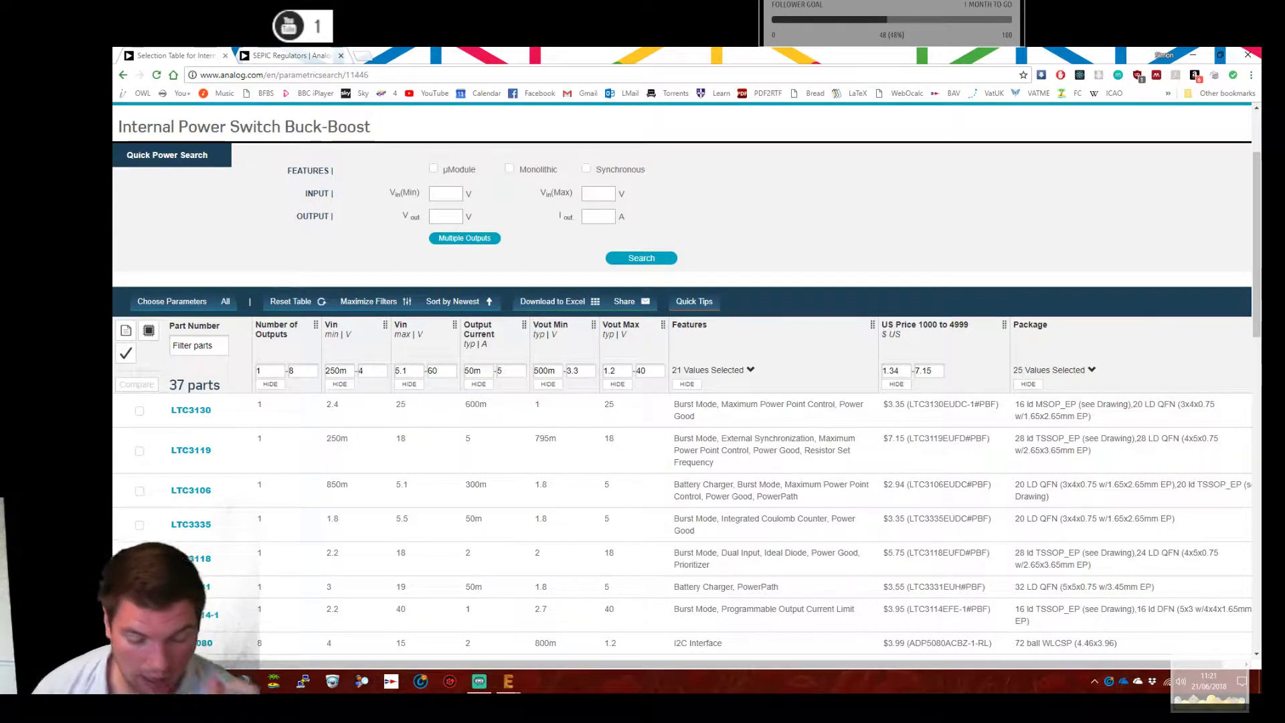
Switch to Paint and enlarge the blank canvas to 1907 × 865 px.
key("super")
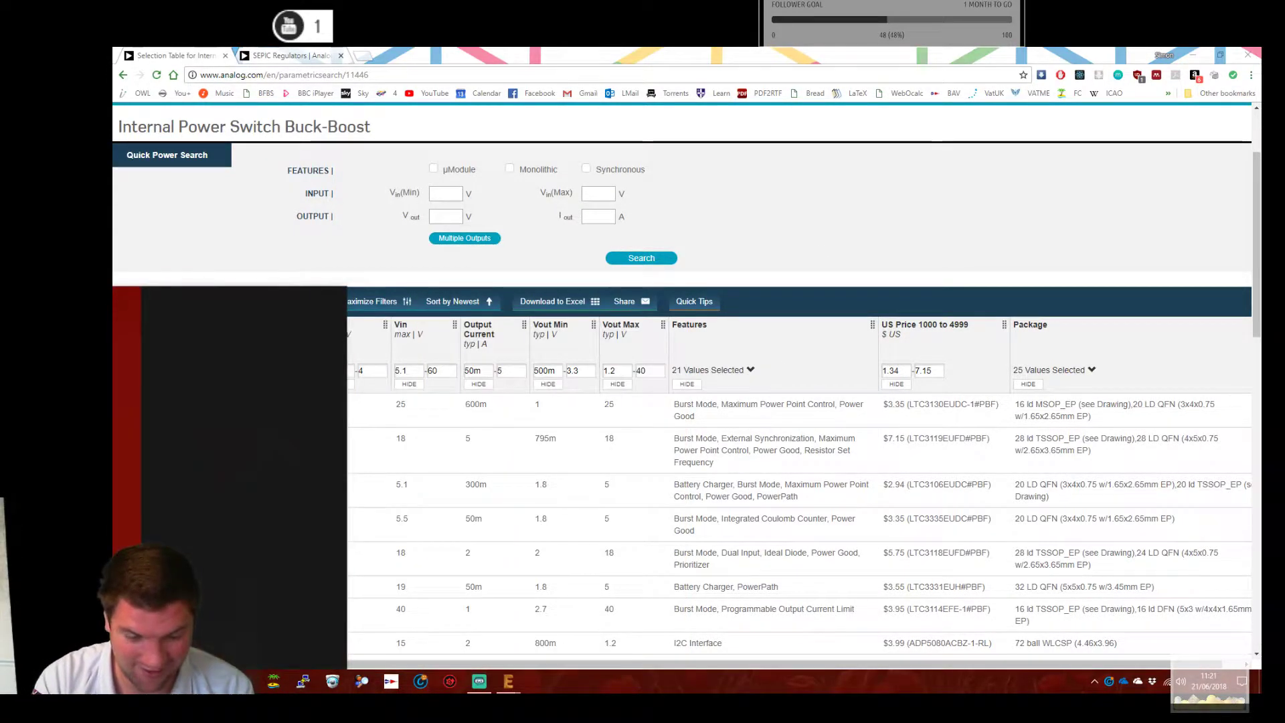
type("snip")
key("Return")
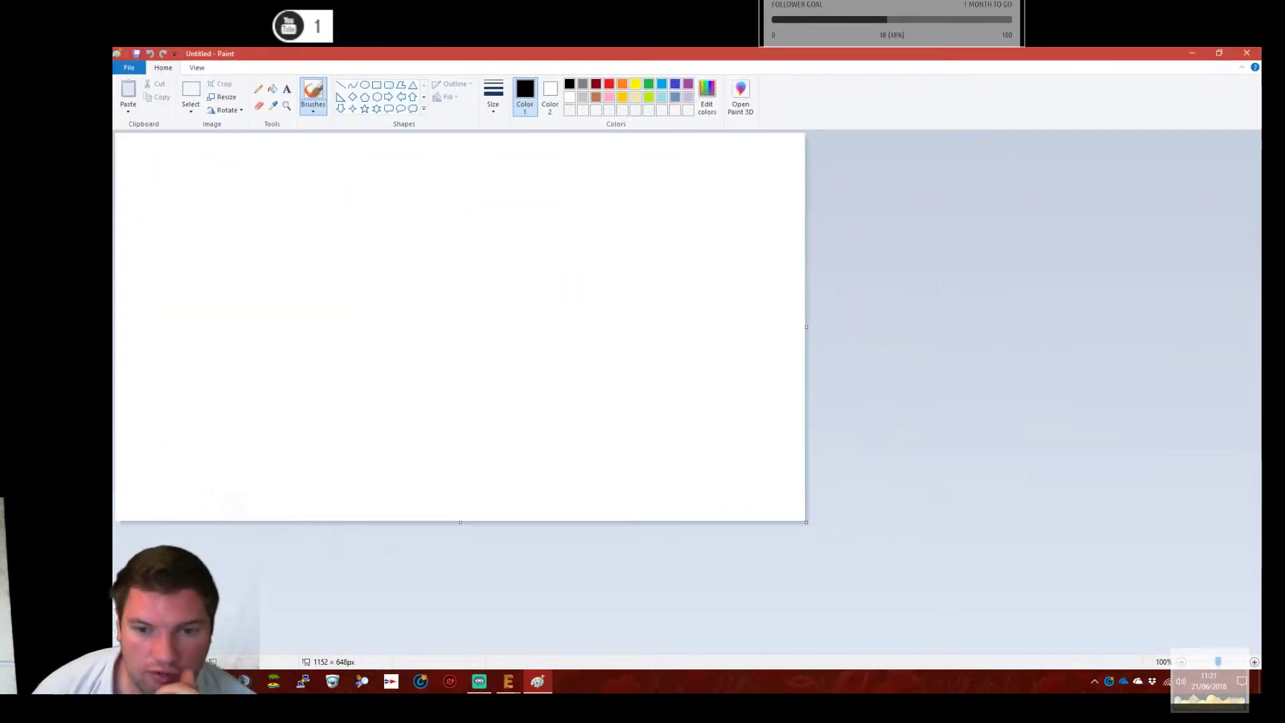
left_click_drag(806, 522, 1260, 650)
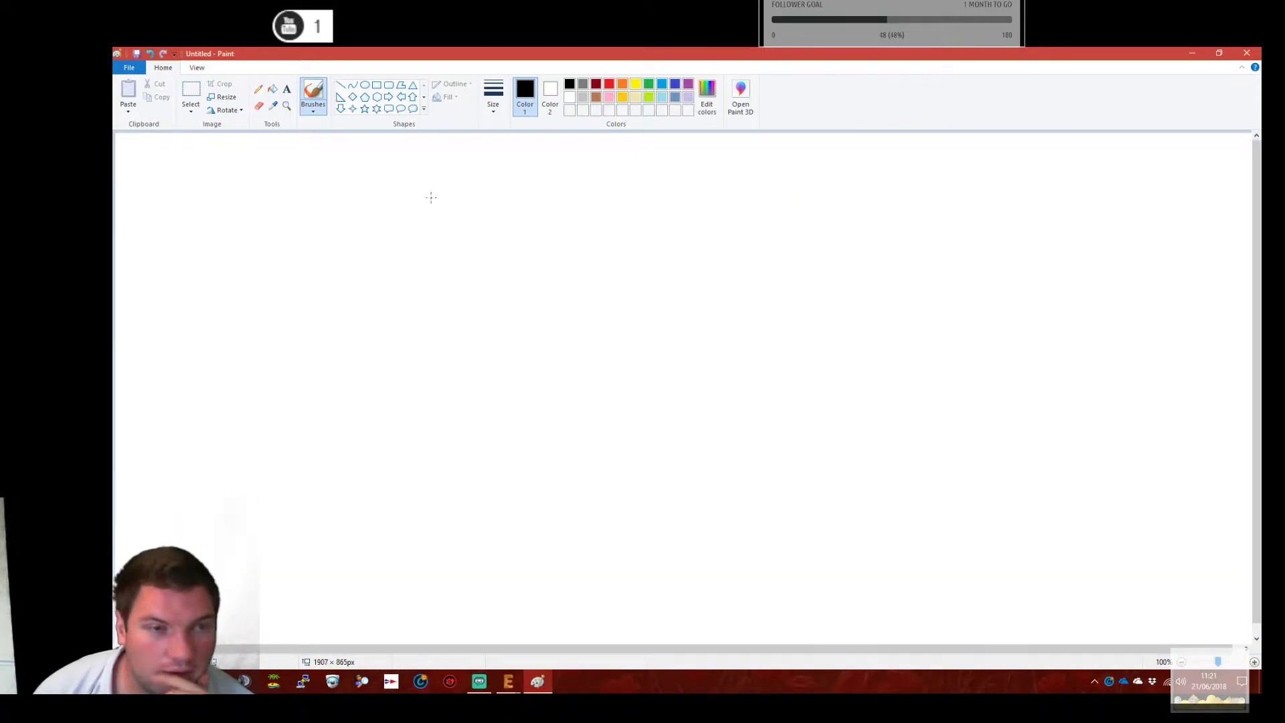
left_click(341, 85)
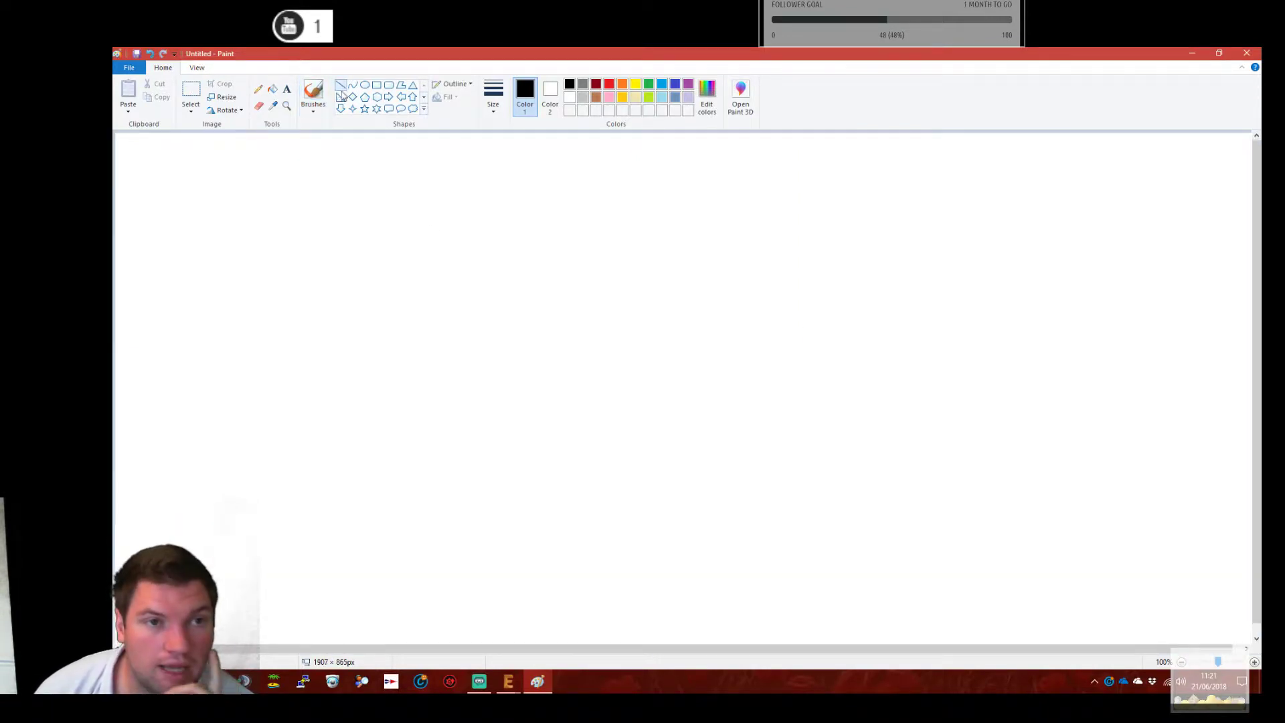
left_click_drag(695, 379, 778, 368)
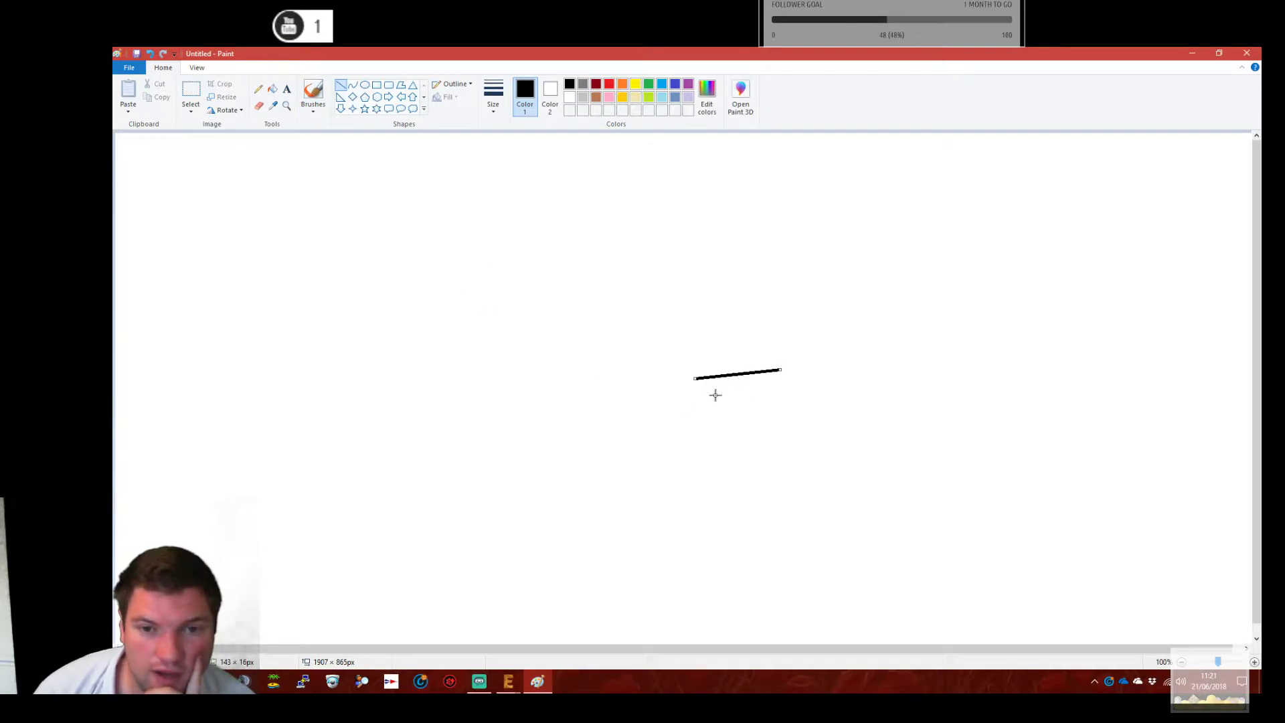
key("ctrl+z")
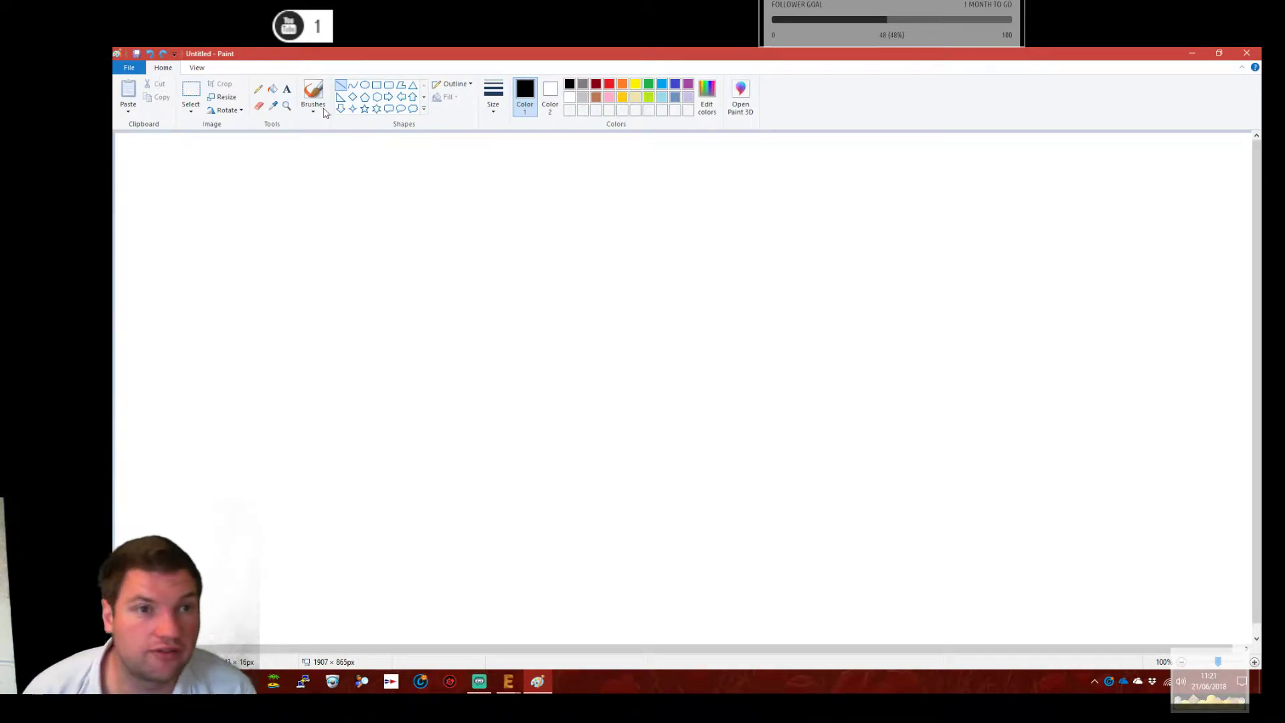
Sketch two series capacitors with the Pencil and wire them in a closed loop to a rectangular load resistor.
left_click(259, 88)
mouse_move(728, 353)
left_mouse_down()
mouse_move(802, 353)
mouse_move(759, 416)
mouse_move(804, 417)
left_mouse_up()
mouse_move(728, 435)
left_mouse_down()
mouse_move(828, 436)
mouse_move(777, 524)
left_mouse_up()
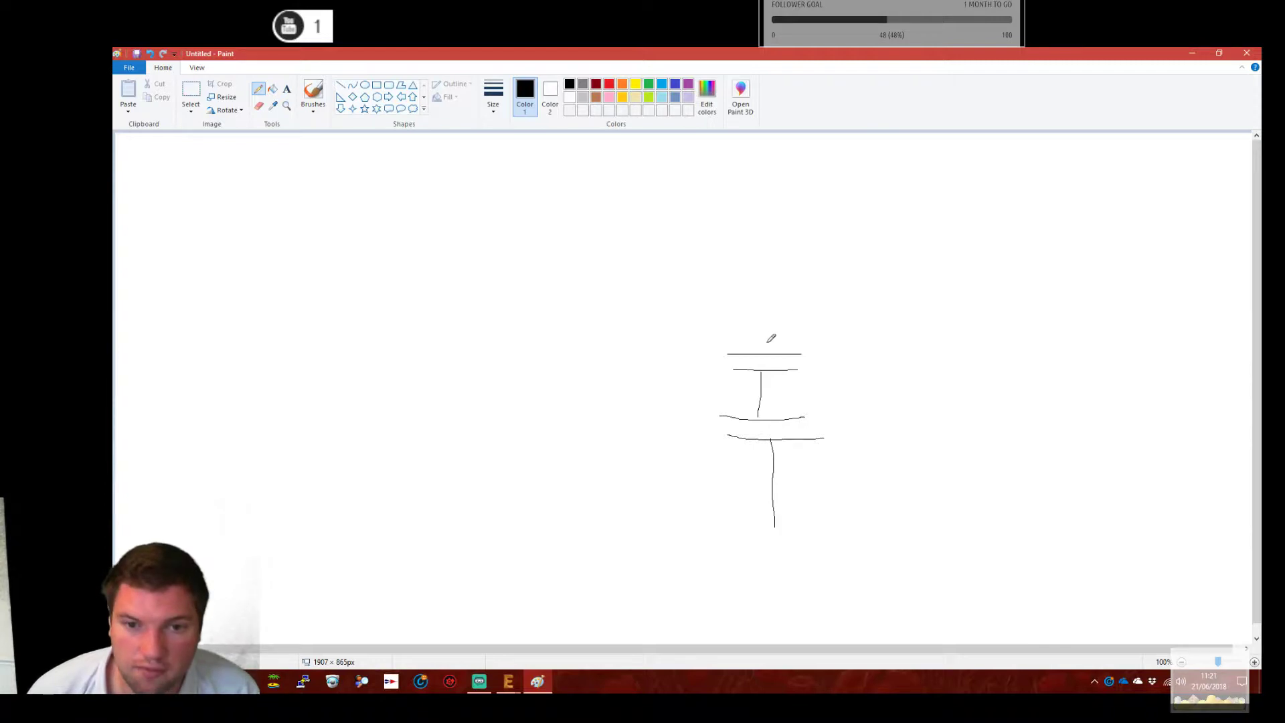
mouse_move(760, 353)
left_mouse_down()
mouse_move(762, 258)
mouse_move(1121, 245)
mouse_move(1127, 330)
mouse_move(1162, 374)
mouse_move(1132, 434)
mouse_move(1137, 327)
left_mouse_up()
mouse_move(1147, 434)
left_mouse_down()
mouse_move(1142, 524)
mouse_move(773, 527)
left_mouse_up()
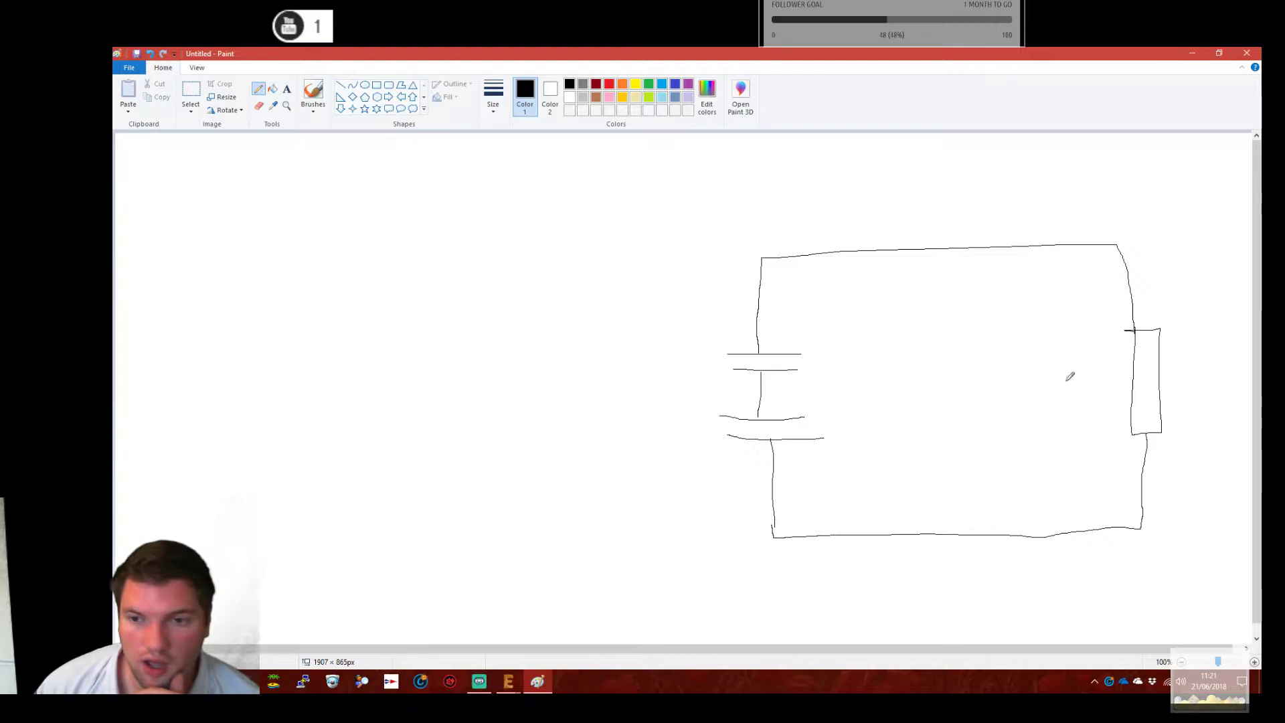
Add a current source branch with an open switch in parallel with the capacitors, and mark both junctions with dots.
left_click_drag(763, 257, 676, 259)
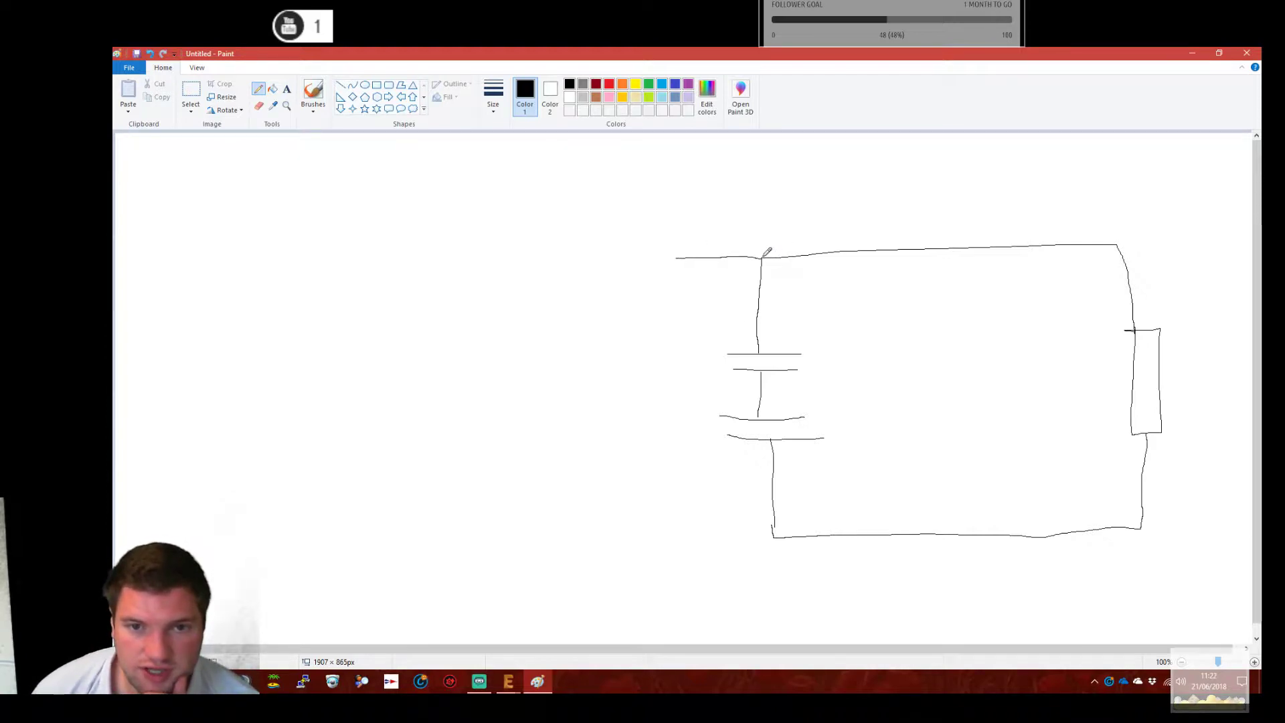
left_click_drag(762, 257, 767, 259)
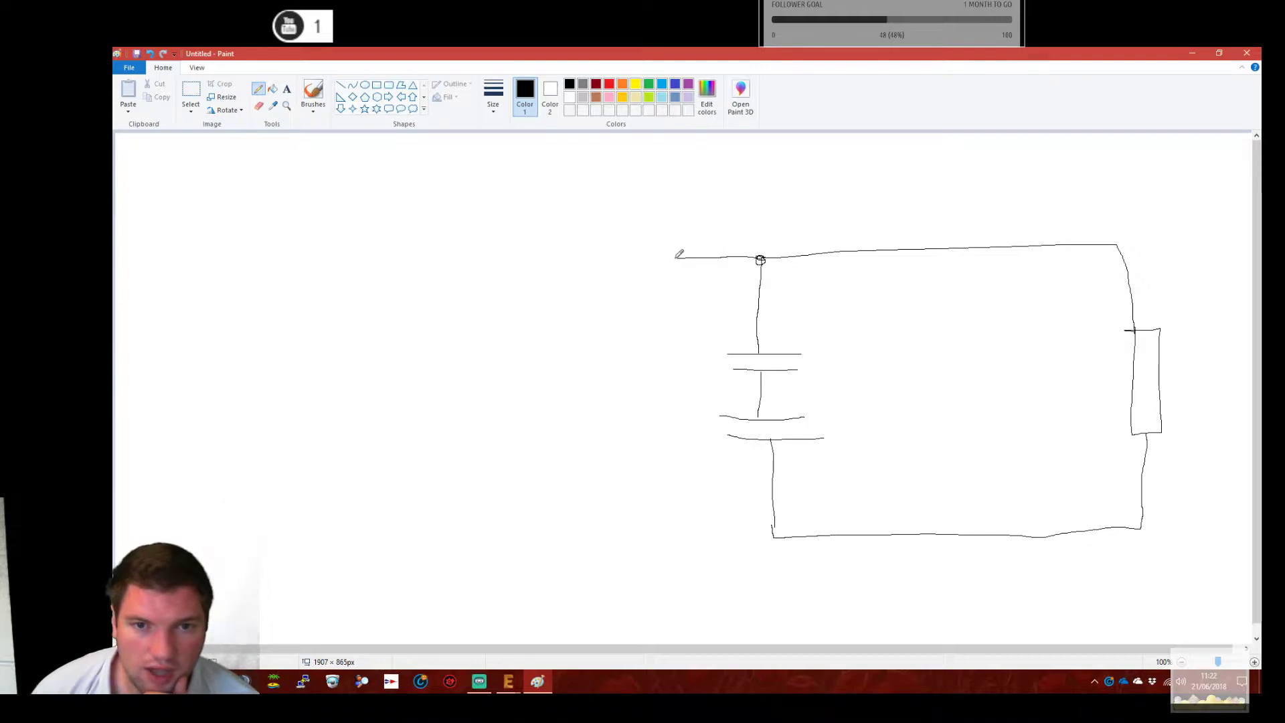
mouse_move(644, 260)
left_mouse_down()
mouse_move(677, 241)
mouse_move(597, 261)
mouse_move(483, 254)
mouse_move(482, 327)
mouse_move(432, 338)
mouse_move(449, 321)
mouse_move(488, 379)
mouse_move(465, 382)
mouse_move(458, 411)
mouse_move(470, 529)
mouse_move(774, 536)
left_mouse_up()
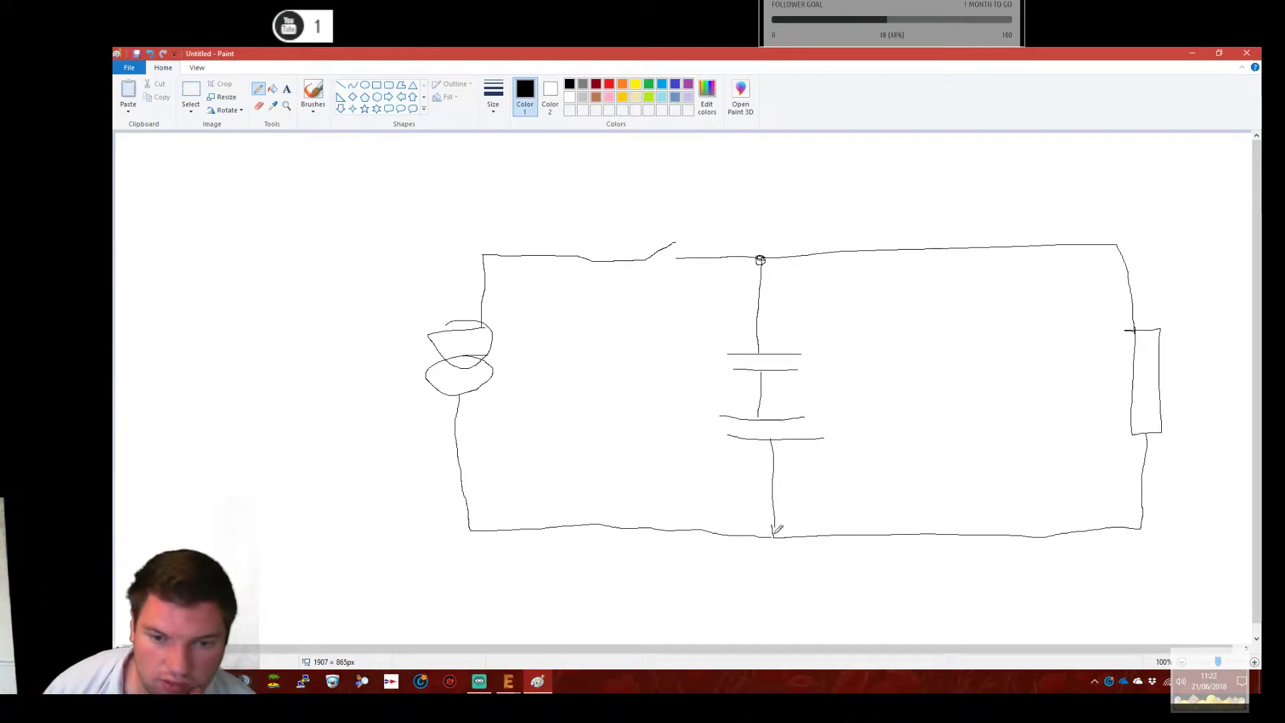
left_click_drag(771, 539, 768, 537)
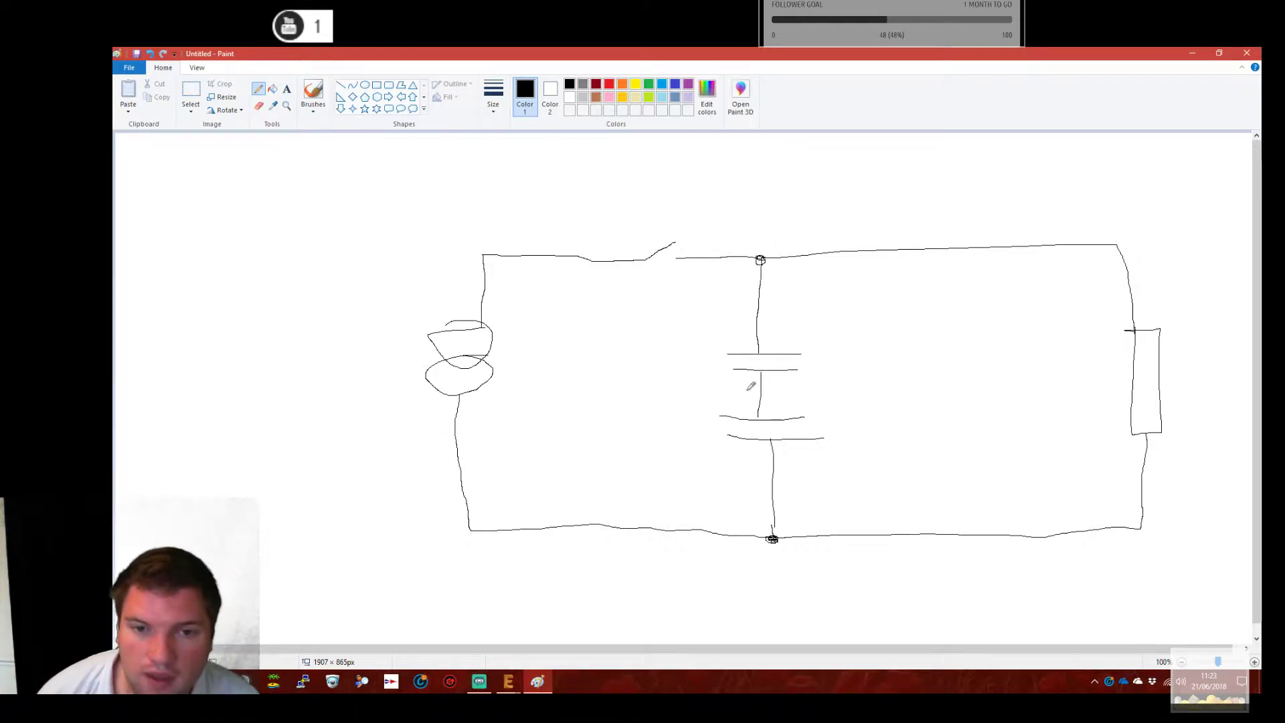
Draw three tap lines around the two capacitors and a double-headed voltage arrow across each capacitor.
left_click_drag(757, 318, 698, 320)
left_click_drag(760, 397, 692, 397)
left_click_drag(773, 472, 694, 473)
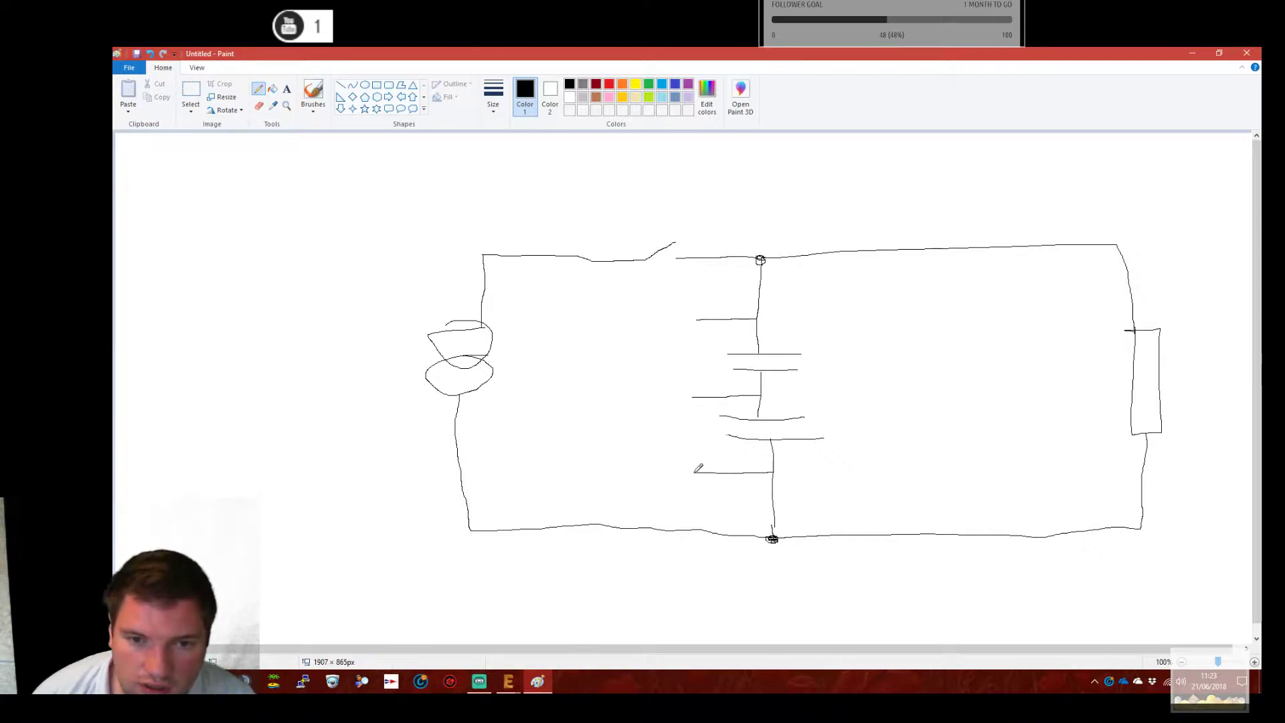
mouse_move(659, 407)
left_mouse_down()
mouse_move(678, 410)
mouse_move(659, 411)
mouse_move(675, 461)
left_mouse_up()
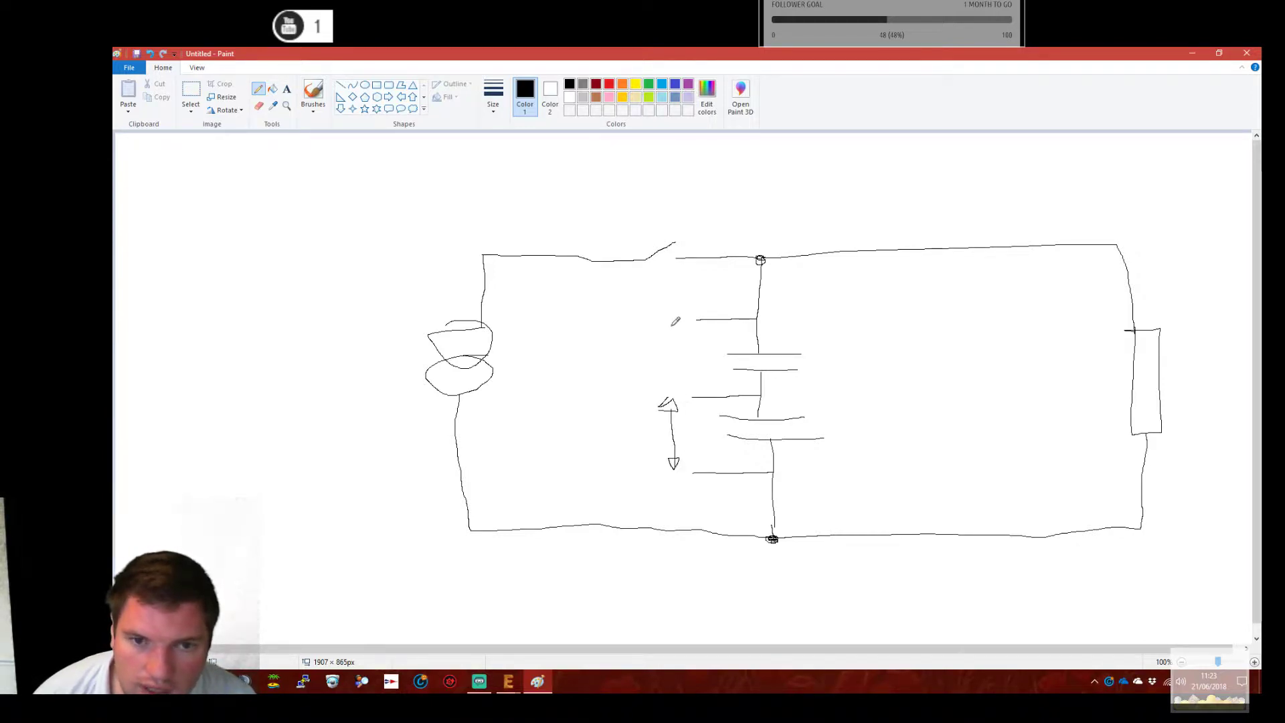
mouse_move(671, 323)
left_mouse_down()
mouse_move(684, 333)
mouse_move(674, 322)
mouse_move(673, 396)
mouse_move(682, 387)
left_mouse_up()
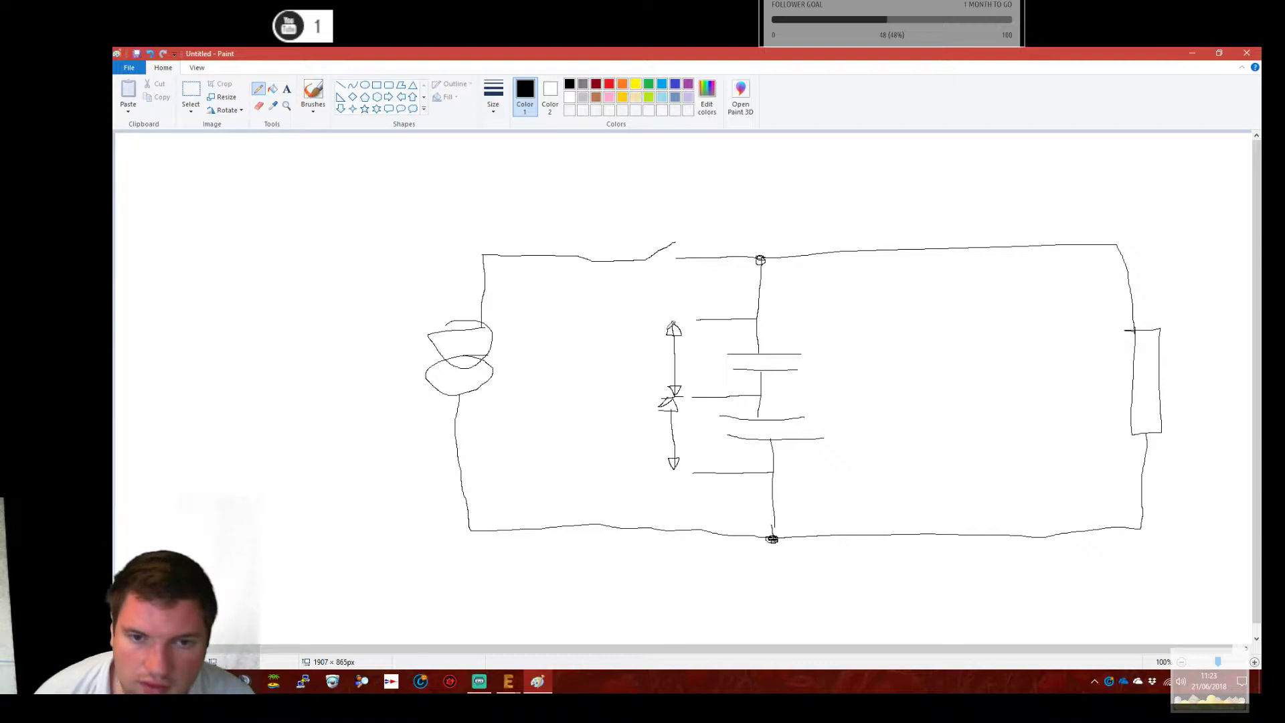
left_click_drag(664, 322, 682, 322)
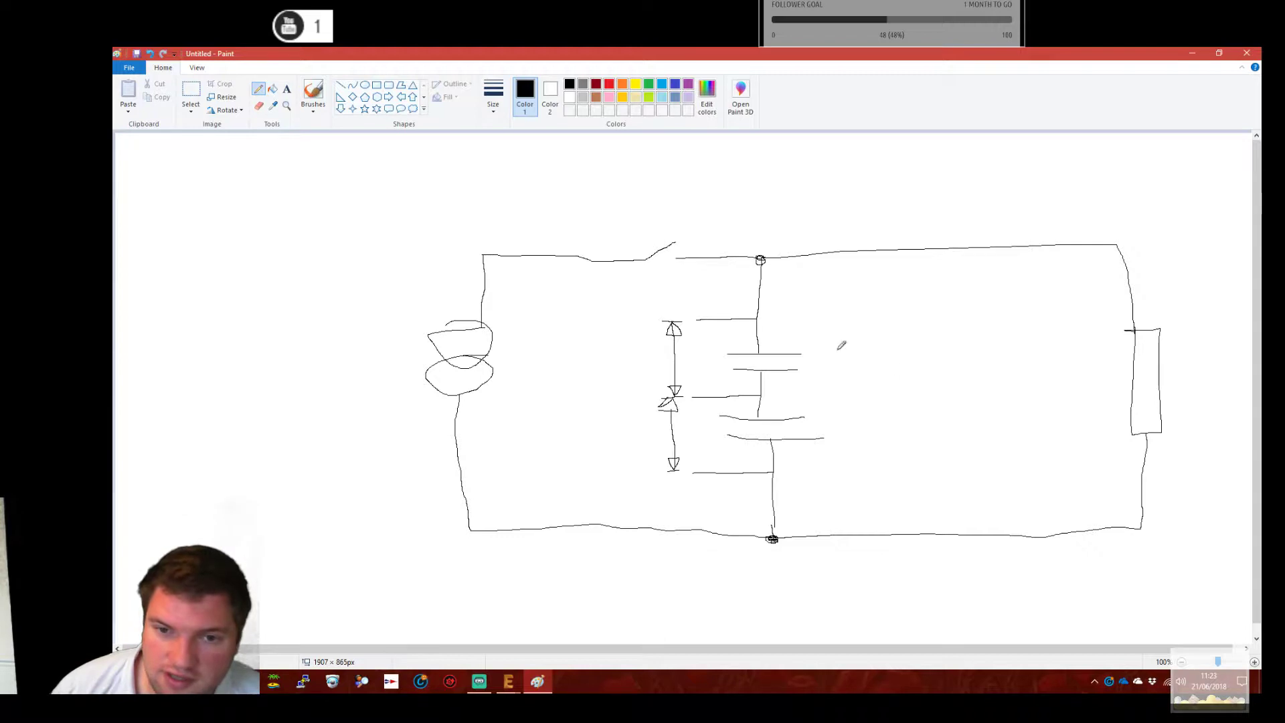
mouse_move(836, 352)
left_mouse_down()
mouse_move(842, 365)
mouse_move(865, 355)
mouse_move(878, 365)
mouse_move(869, 370)
left_mouse_up()
left_click_drag(848, 422, 894, 431)
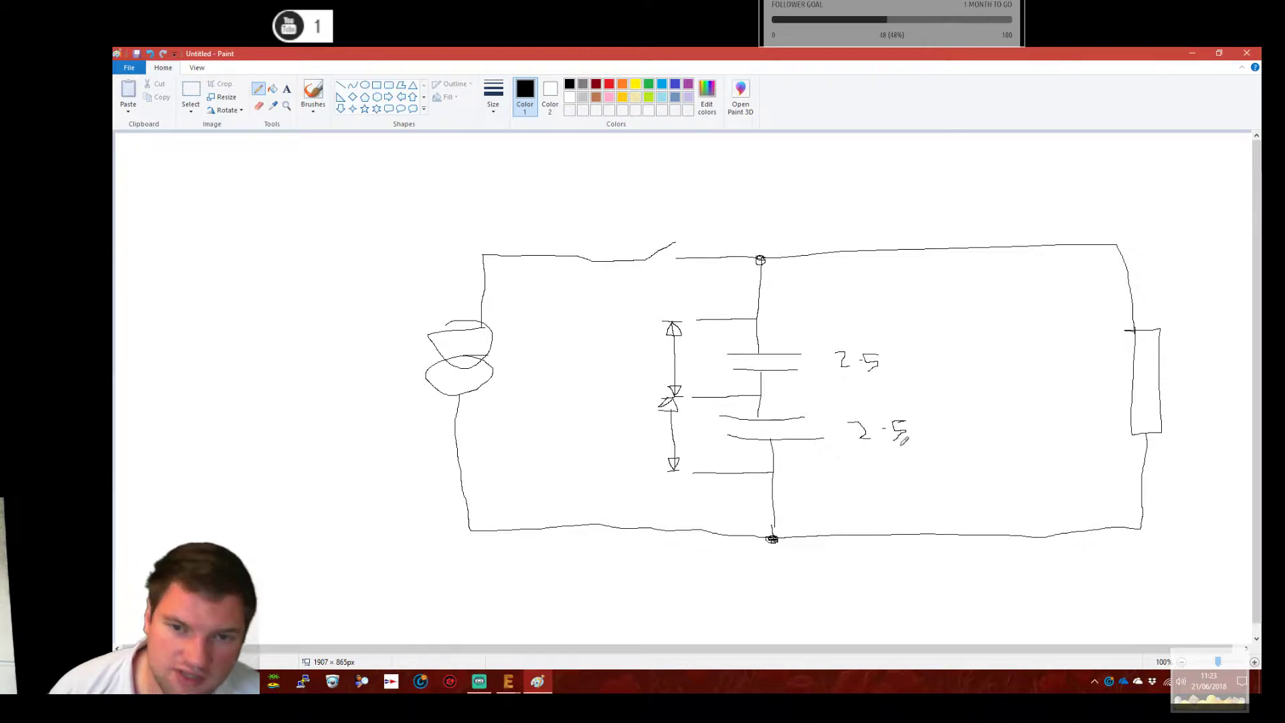
left_click(259, 106)
mouse_move(850, 357)
left_mouse_down()
mouse_move(884, 351)
mouse_move(873, 367)
left_mouse_up()
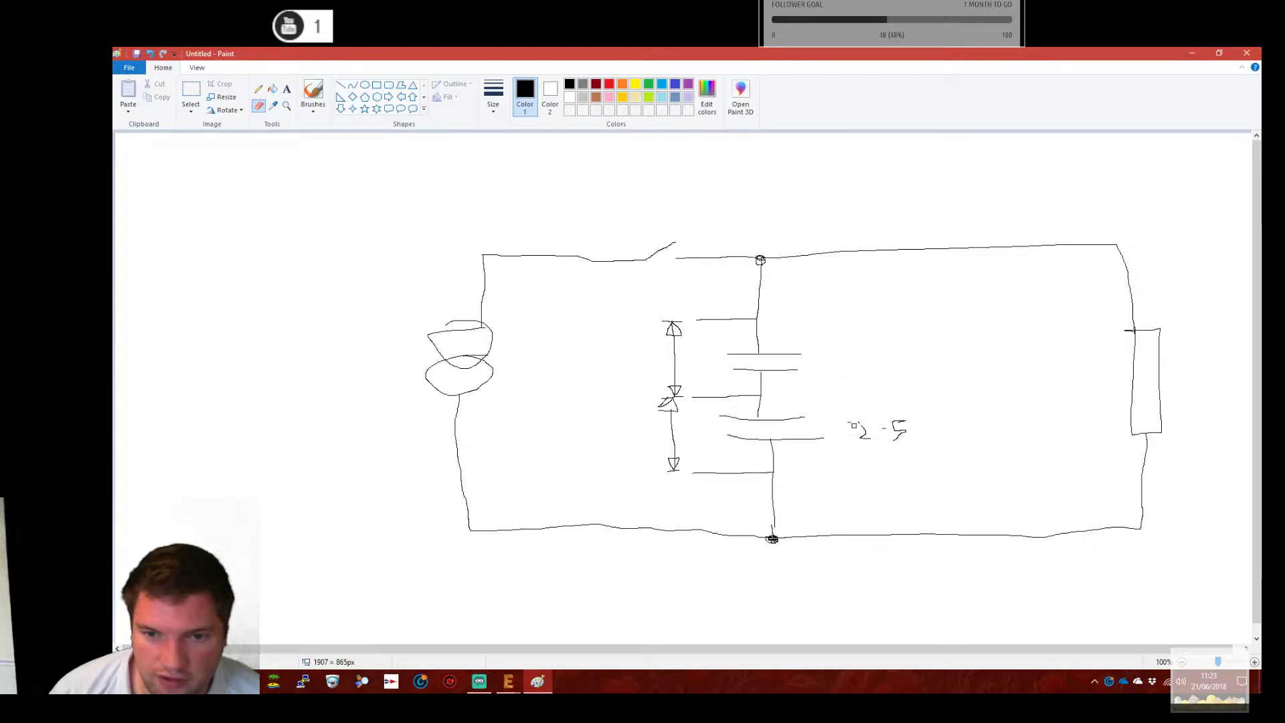
mouse_move(860, 436)
left_mouse_down()
mouse_move(870, 447)
mouse_move(884, 425)
mouse_move(906, 434)
left_mouse_up()
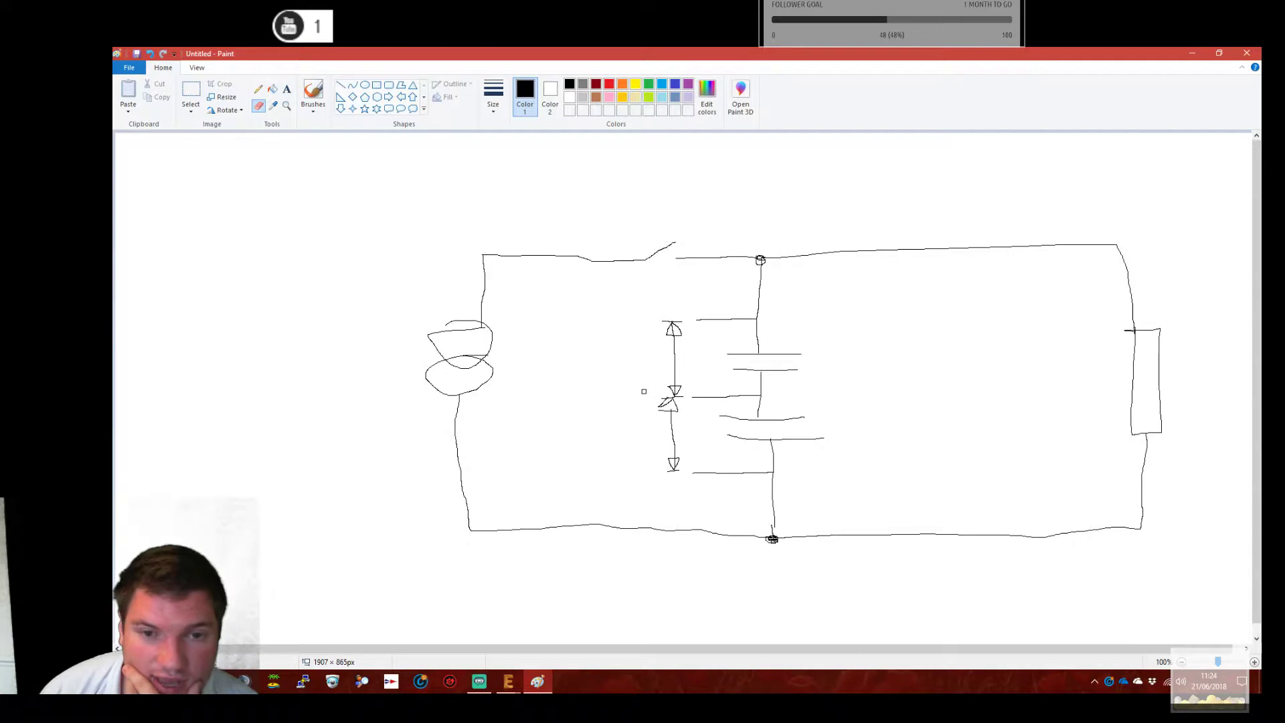
left_click(340, 85)
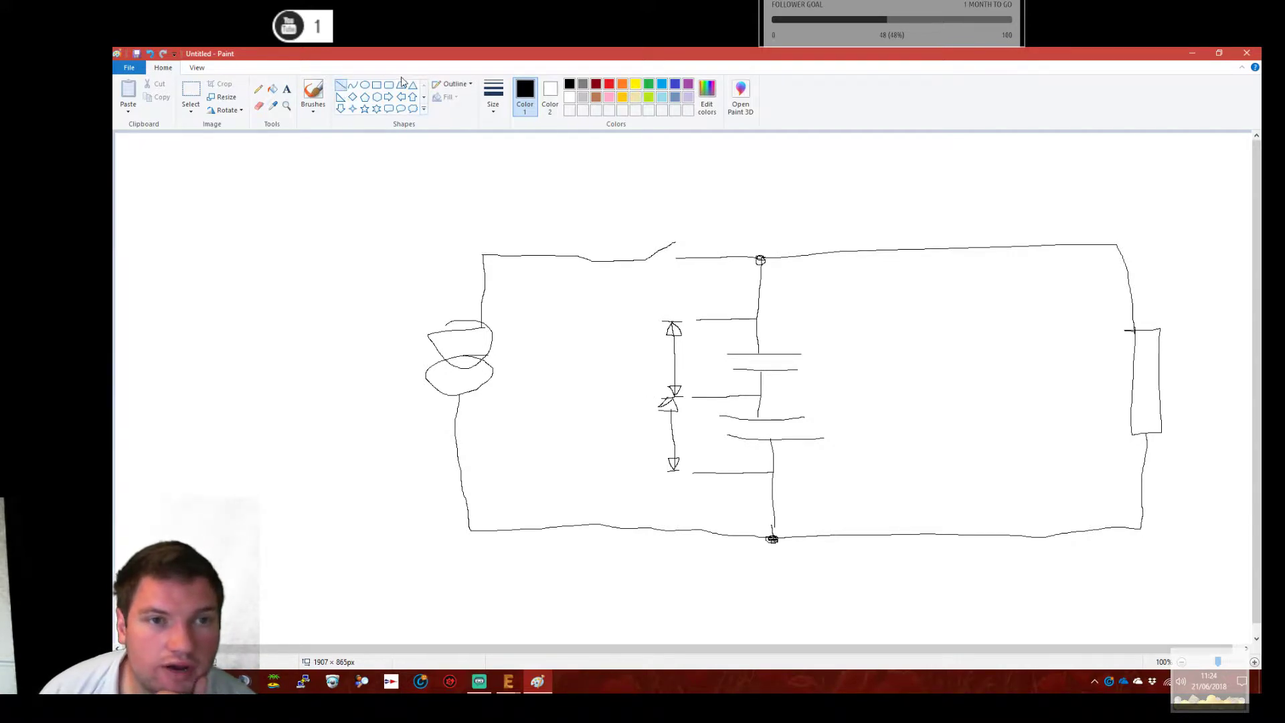
Draw a Zener diode with the Pencil in parallel with each of the two capacitors and label both diodes 2v5.
left_click(260, 90)
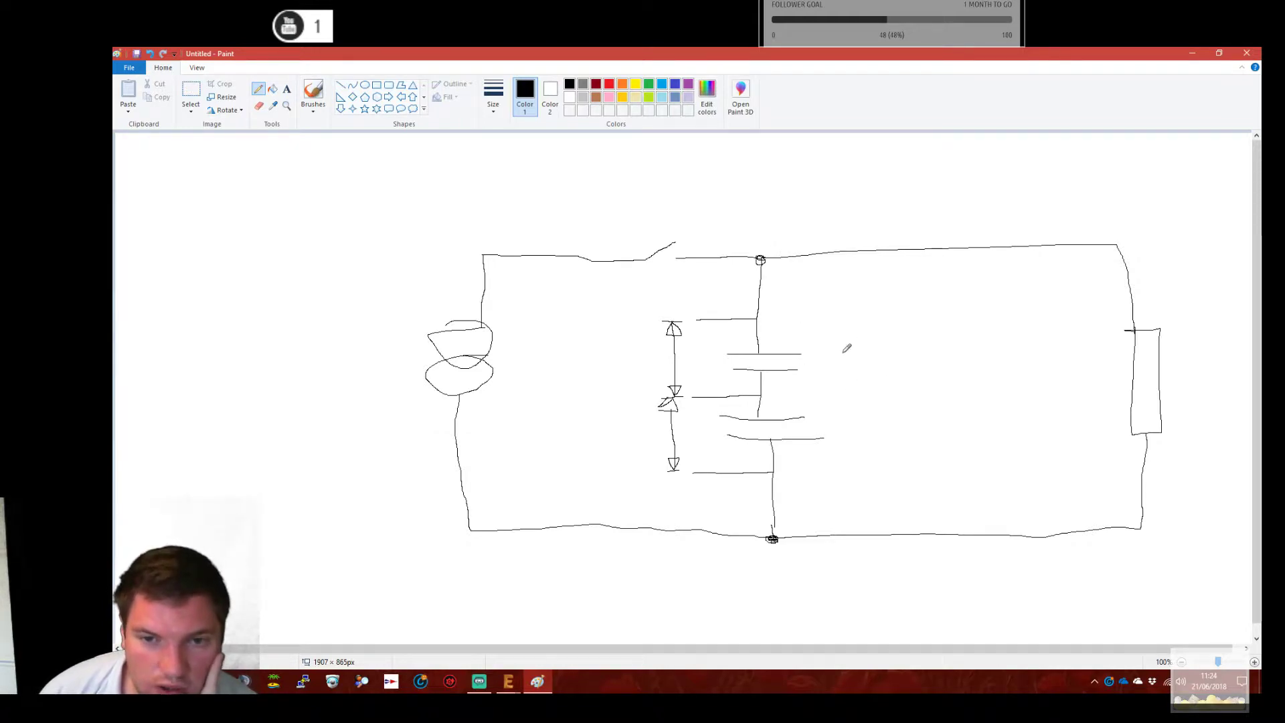
mouse_move(857, 339)
left_mouse_down()
mouse_move(846, 356)
mouse_move(864, 356)
mouse_move(863, 337)
left_mouse_up()
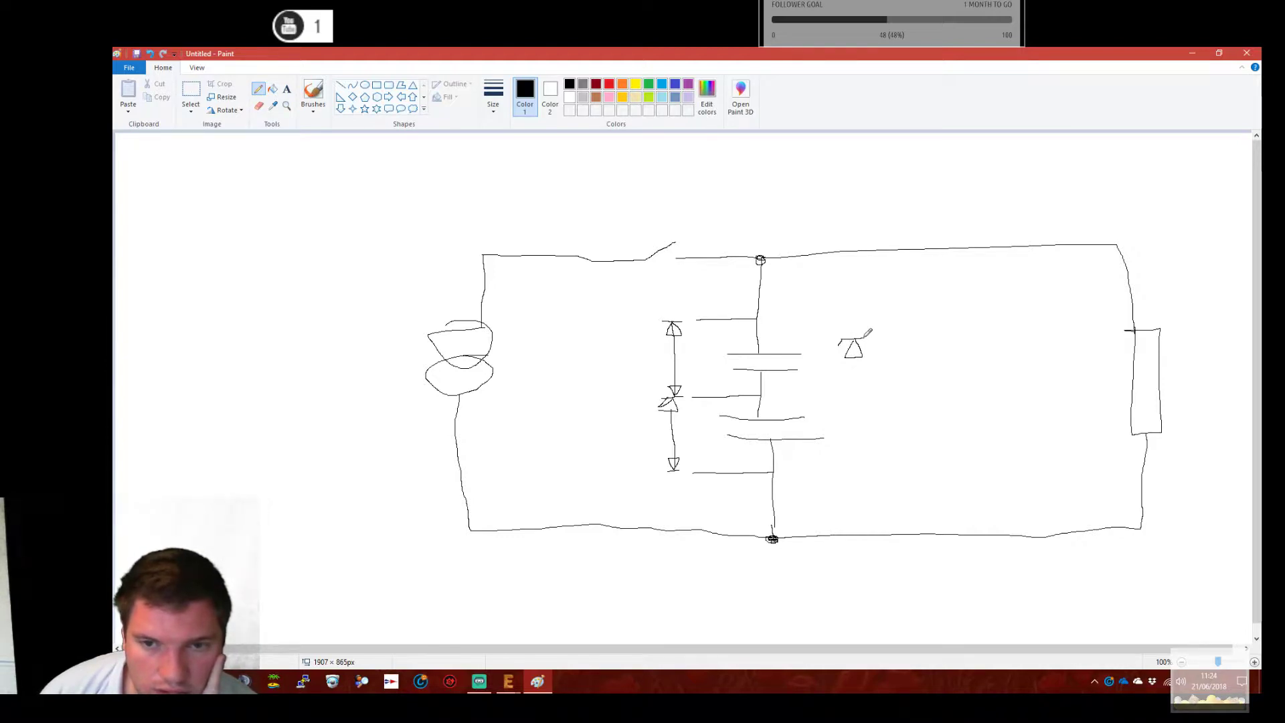
mouse_move(760, 320)
left_mouse_down()
mouse_move(854, 320)
mouse_move(848, 399)
mouse_move(760, 400)
left_mouse_up()
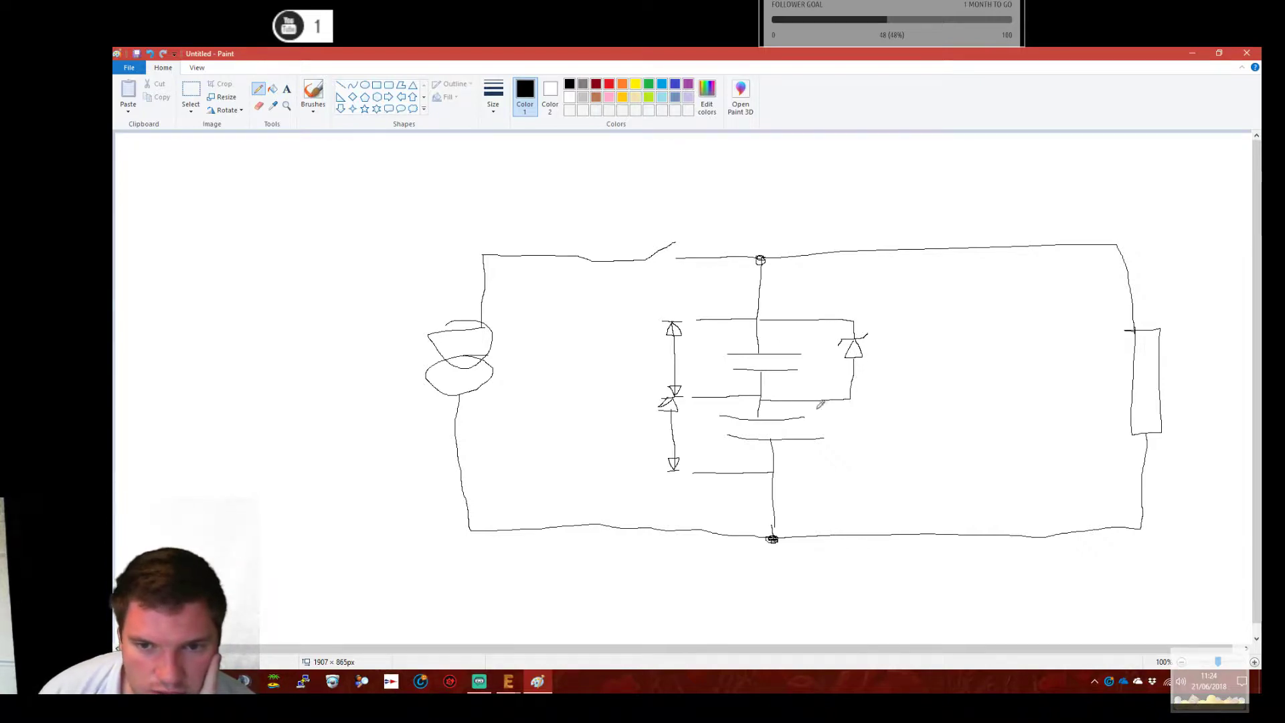
mouse_move(850, 400)
left_mouse_down()
mouse_move(841, 440)
mouse_move(871, 416)
mouse_move(855, 463)
mouse_move(773, 472)
left_mouse_up()
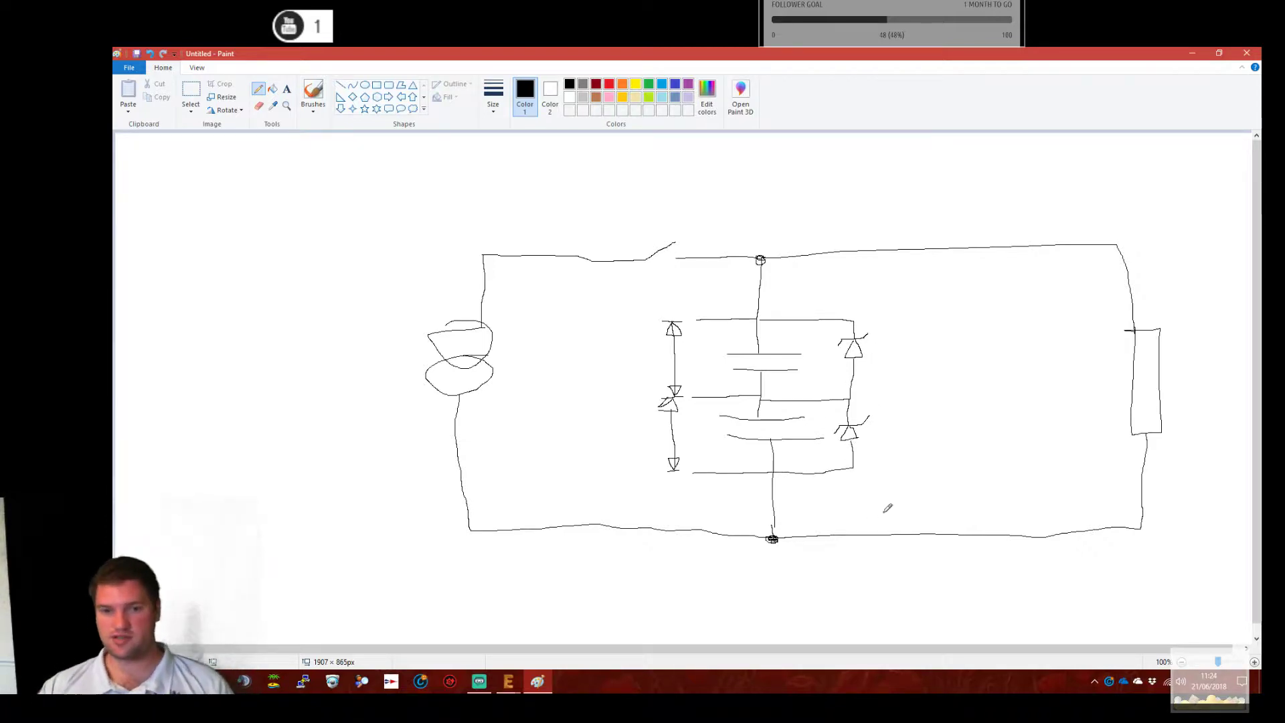
left_click_drag(869, 342, 898, 363)
left_click(888, 353)
mouse_move(881, 423)
left_mouse_down()
mouse_move(884, 436)
mouse_move(914, 434)
left_mouse_up()
left_click(898, 430)
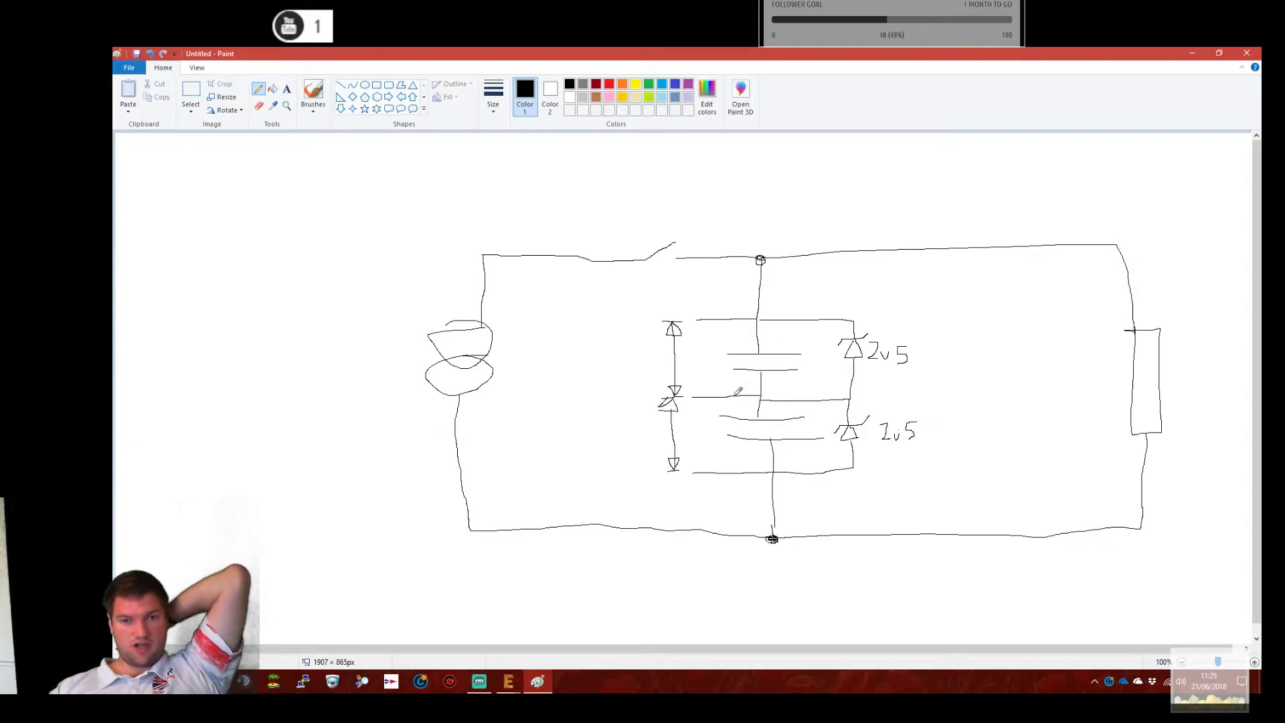
Sketch a voltage graph beside the current source with a V axis, a 2.5 mark, and a ramp rising to that level and dropping to zero.
left_click_drag(201, 316, 204, 482)
left_click_drag(306, 514, 372, 502)
left_click_drag(142, 305, 172, 277)
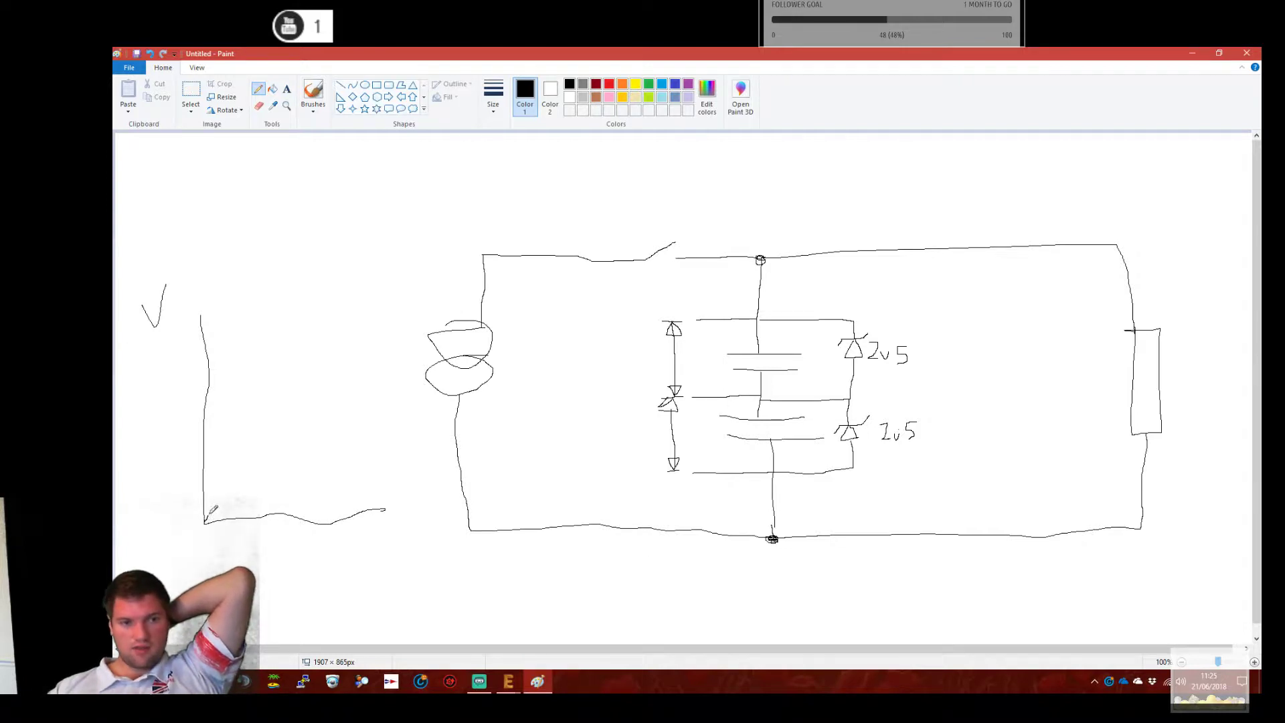
left_click_drag(219, 493, 253, 424)
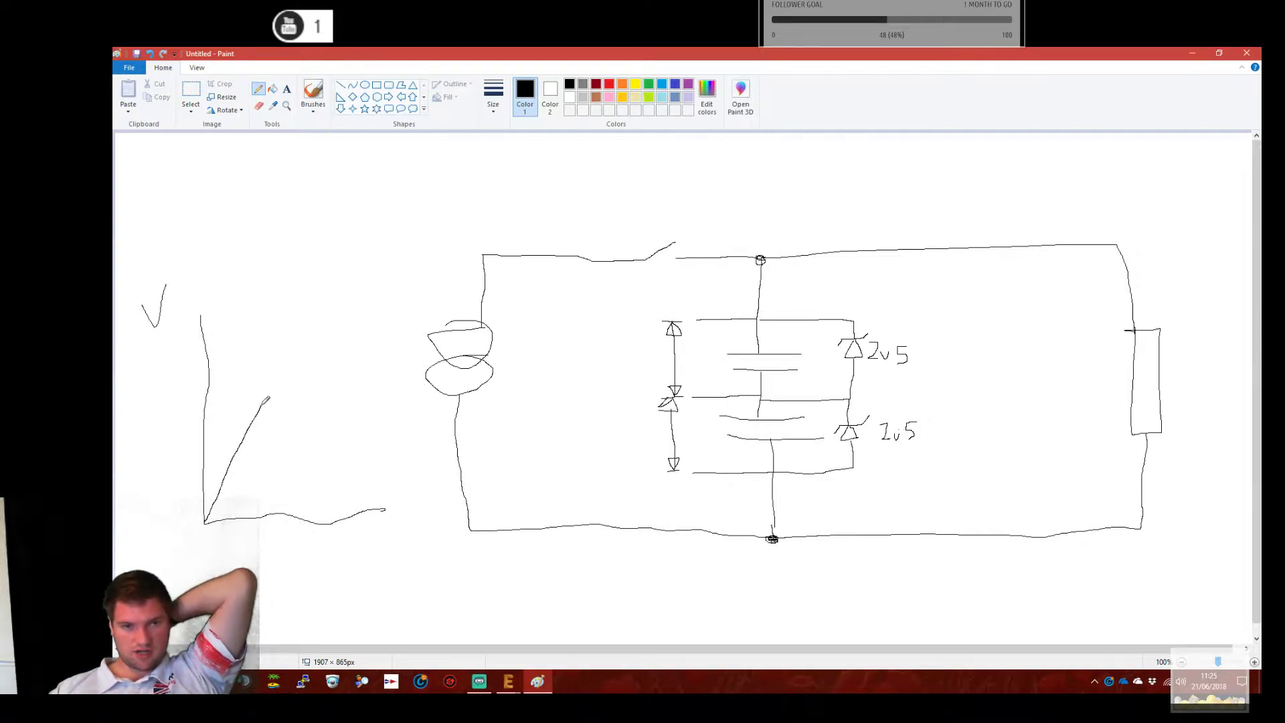
mouse_move(184, 400)
left_mouse_down()
mouse_move(214, 399)
mouse_move(149, 396)
mouse_move(159, 402)
left_mouse_up()
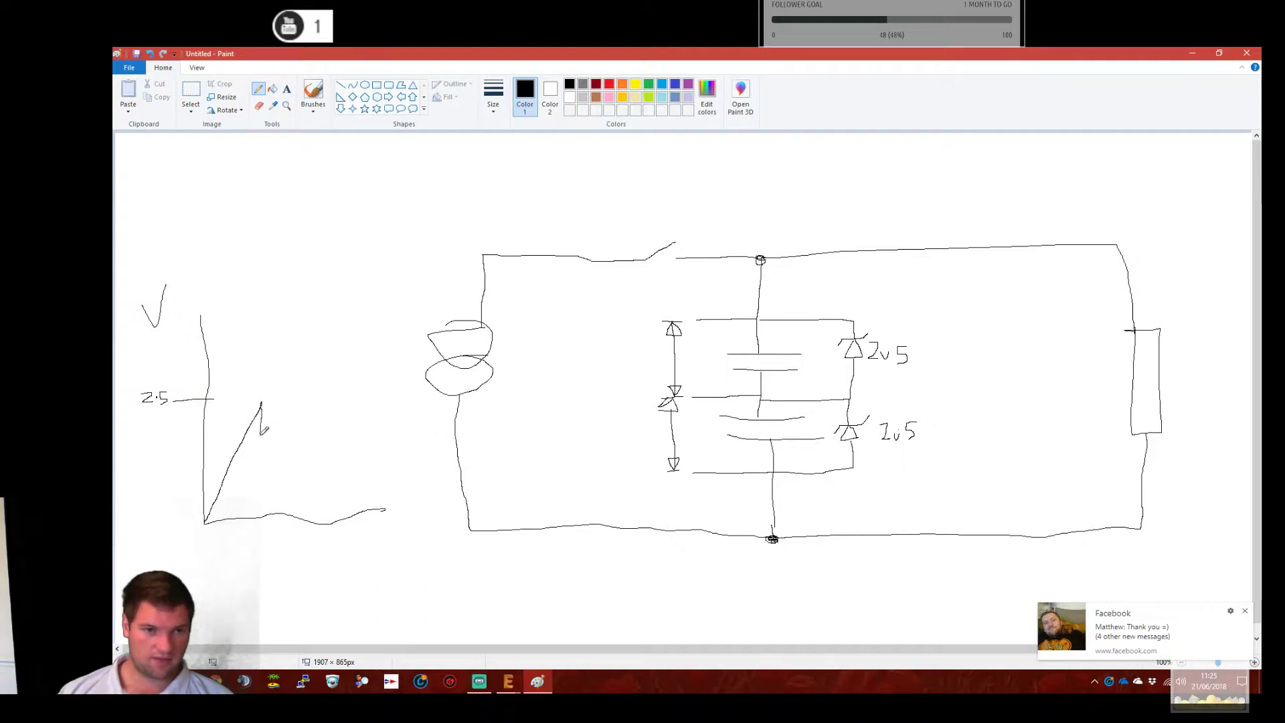
left_click_drag(261, 405, 262, 517)
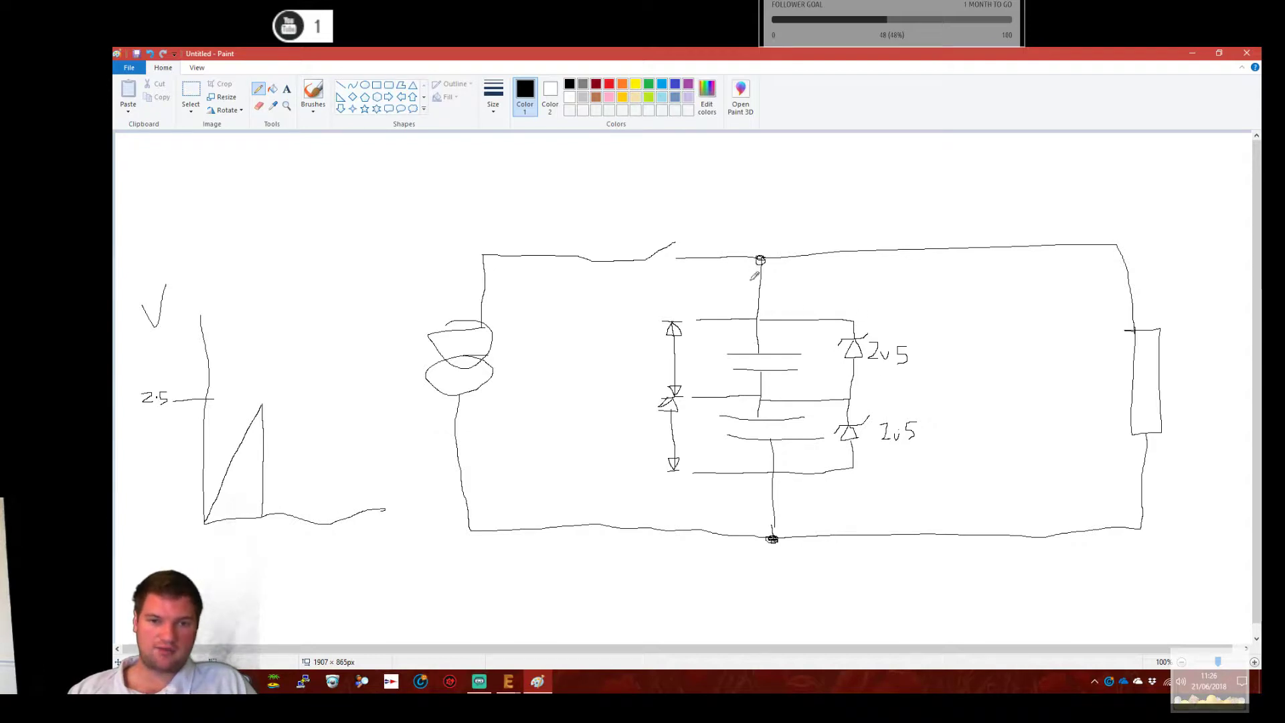
Mark the upper capacitor's polarity and draw a curved current arrow between it and its Zener diode.
mouse_move(790, 332)
left_mouse_down()
mouse_move(830, 340)
mouse_move(821, 380)
left_mouse_up()
key("ctrl+z")
mouse_move(798, 332)
left_mouse_down()
mouse_move(830, 354)
mouse_move(818, 370)
left_mouse_up()
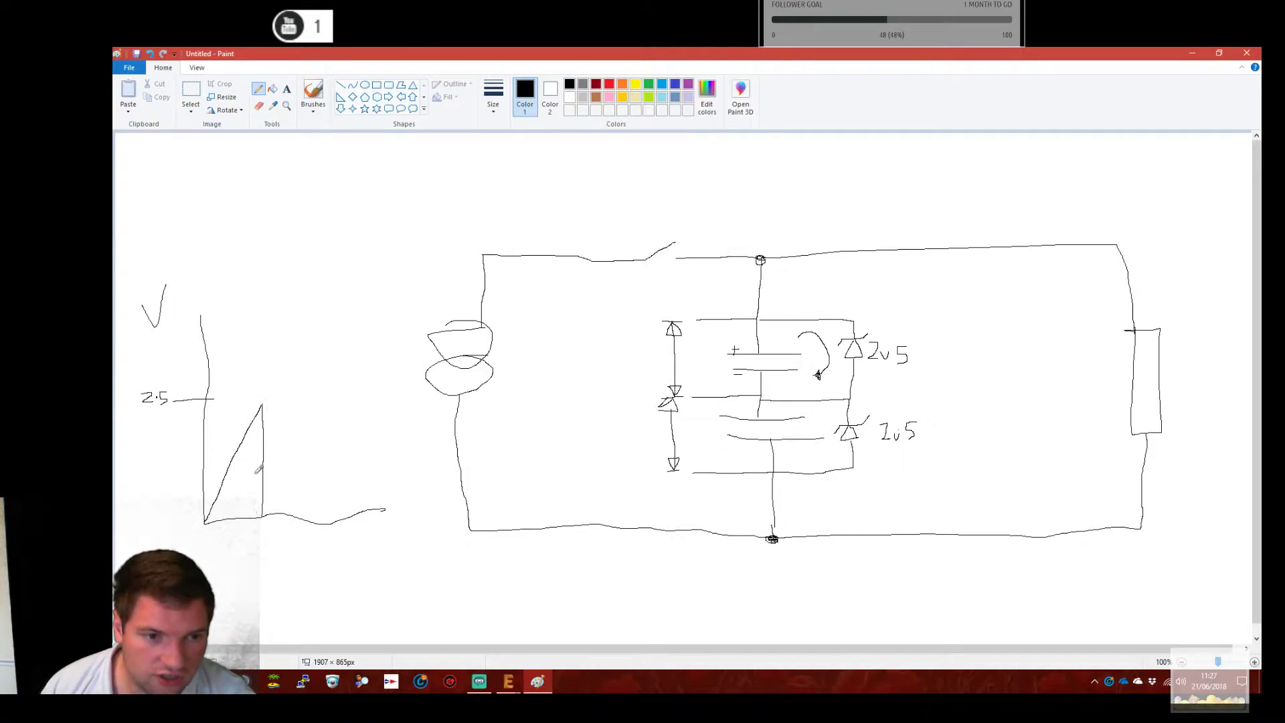
Extend the voltage graph with repeated pulses after the first ramp and draw a dashed limit line across it at 2.5.
left_click_drag(265, 416, 273, 416)
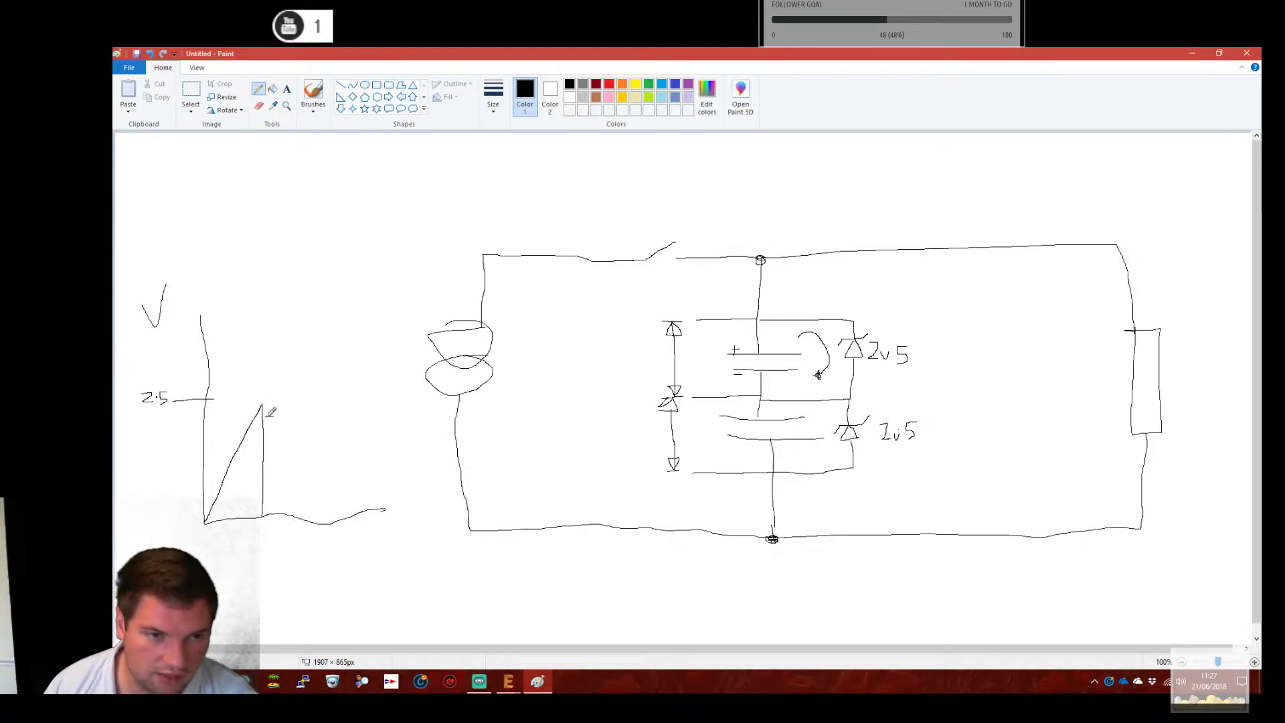
left_click_drag(268, 416, 261, 513)
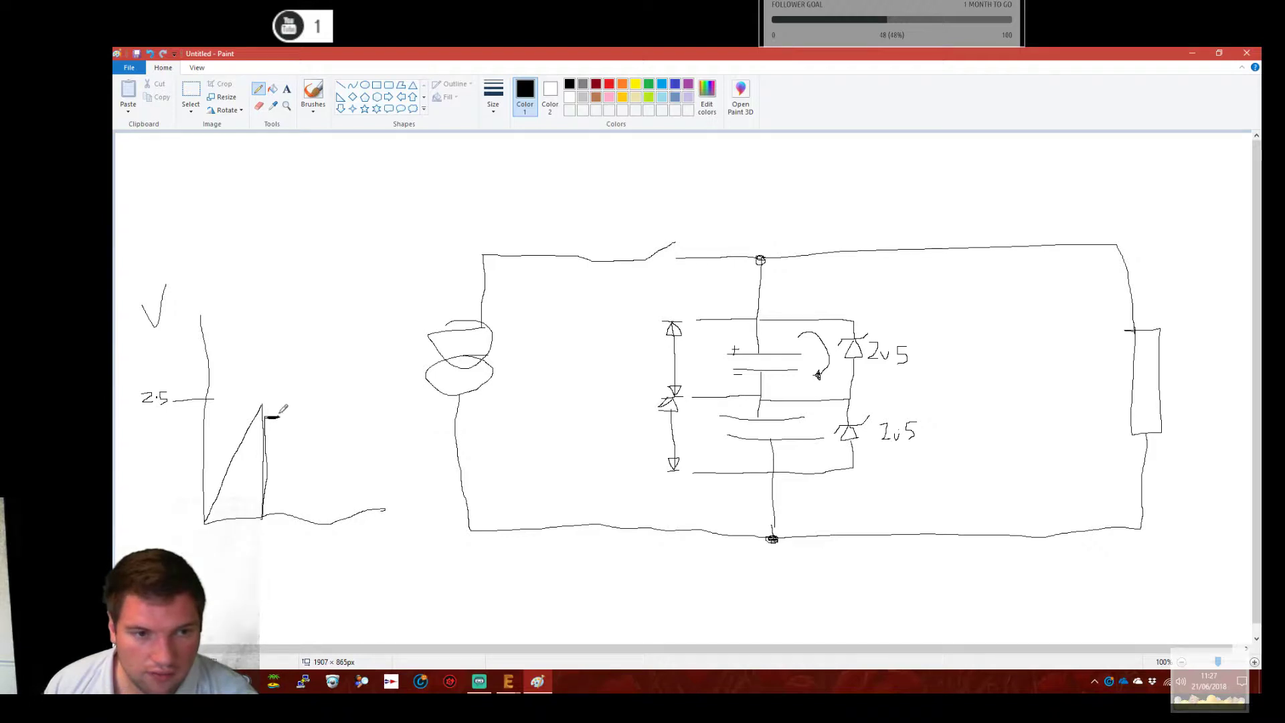
mouse_move(288, 405)
left_mouse_down()
mouse_move(297, 517)
mouse_move(295, 442)
mouse_move(317, 401)
mouse_move(322, 521)
left_mouse_up()
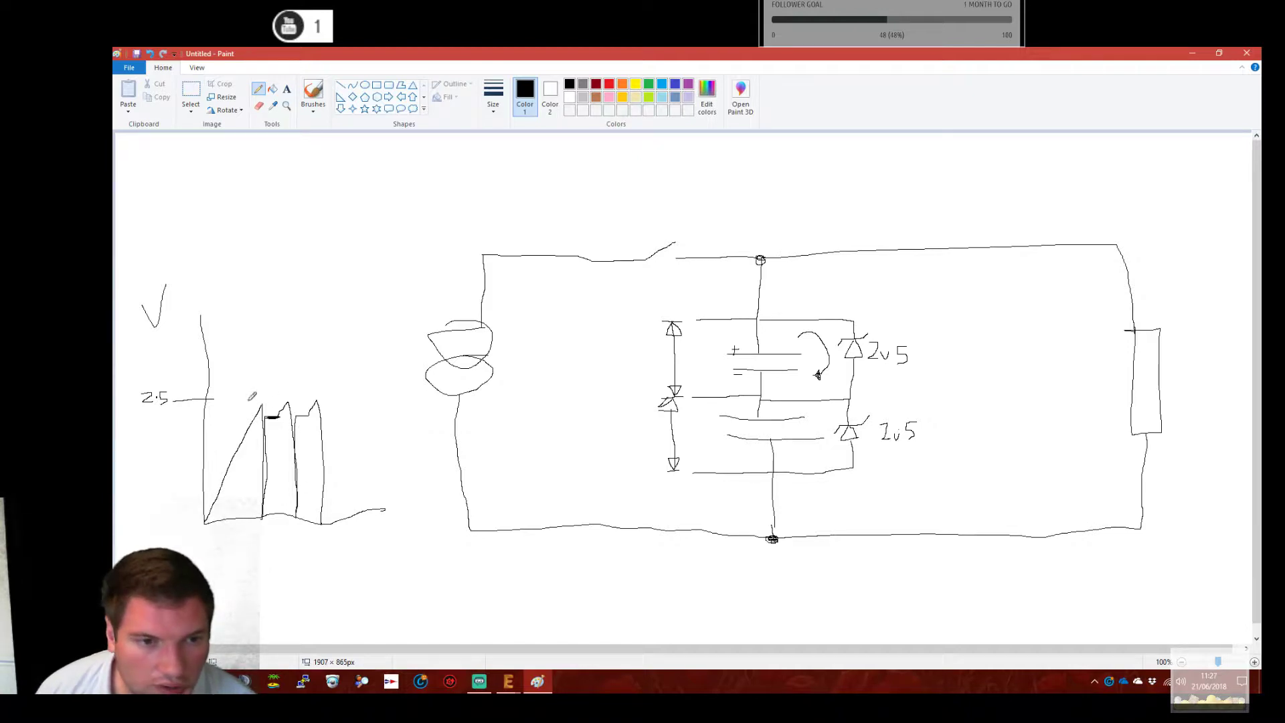
left_click_drag(222, 400, 229, 399)
left_click_drag(249, 398, 306, 396)
left_click_drag(320, 396, 328, 395)
left_click_drag(334, 395, 383, 393)
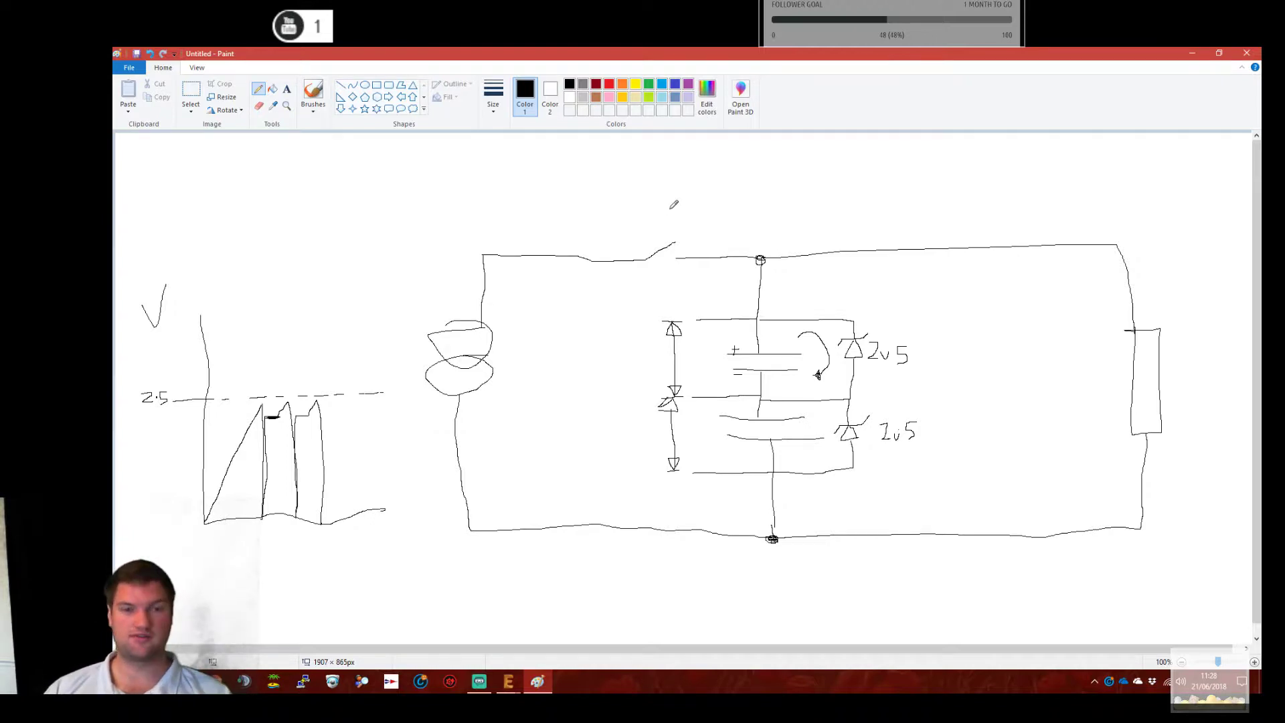
Point an arrow at the charging switch and replace part of the load's upper wire with an open switch marked by a star.
mouse_move(670, 190)
left_mouse_down()
mouse_move(660, 227)
mouse_move(652, 209)
mouse_move(675, 212)
left_mouse_up()
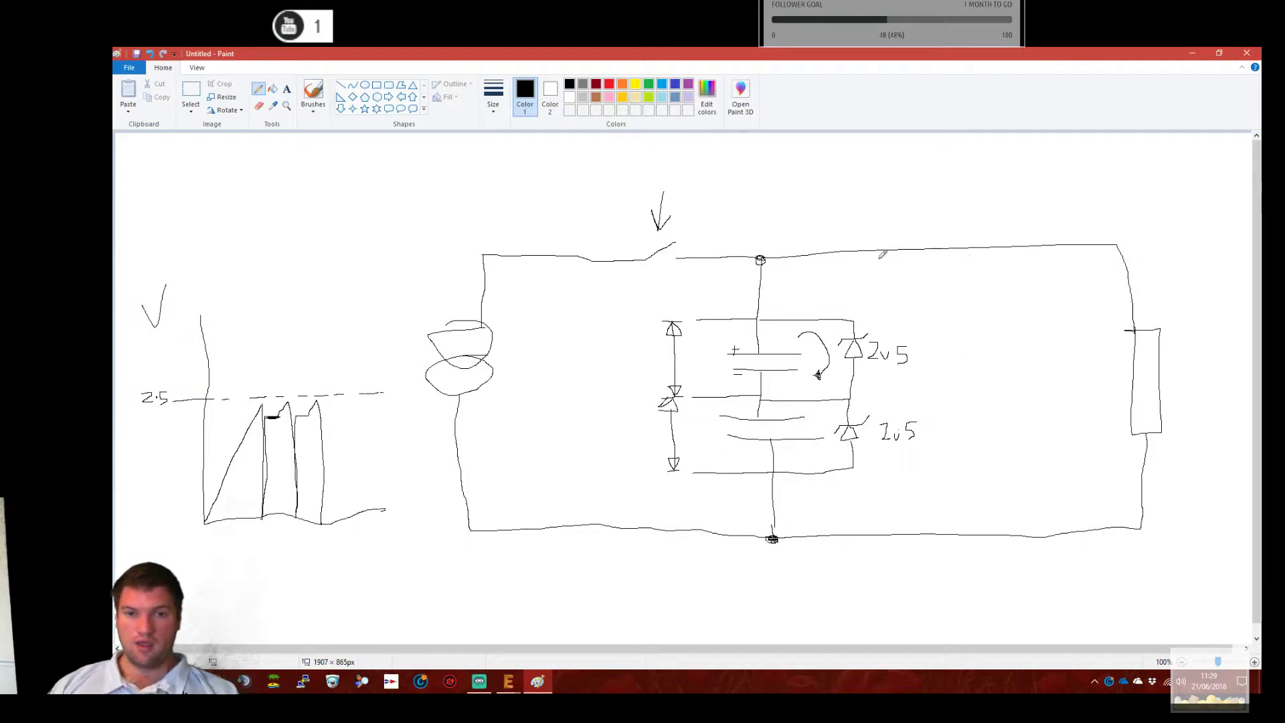
left_click(260, 107)
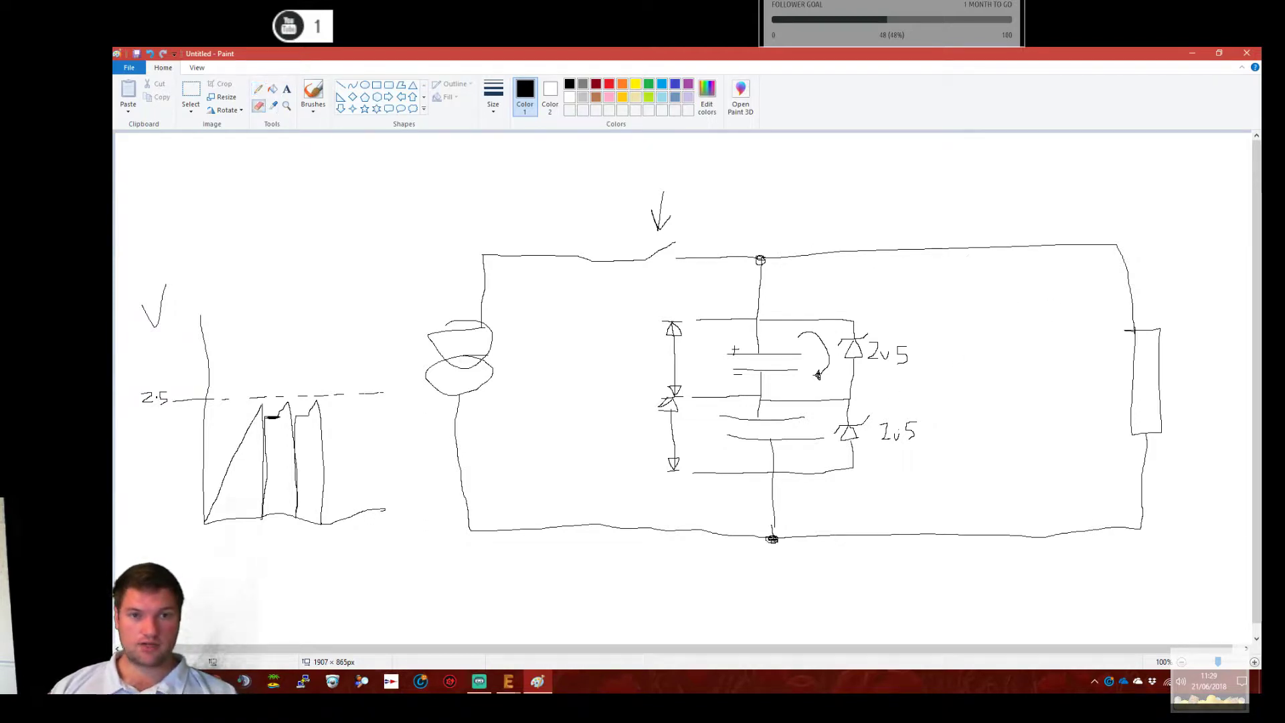
left_click_drag(926, 249, 965, 246)
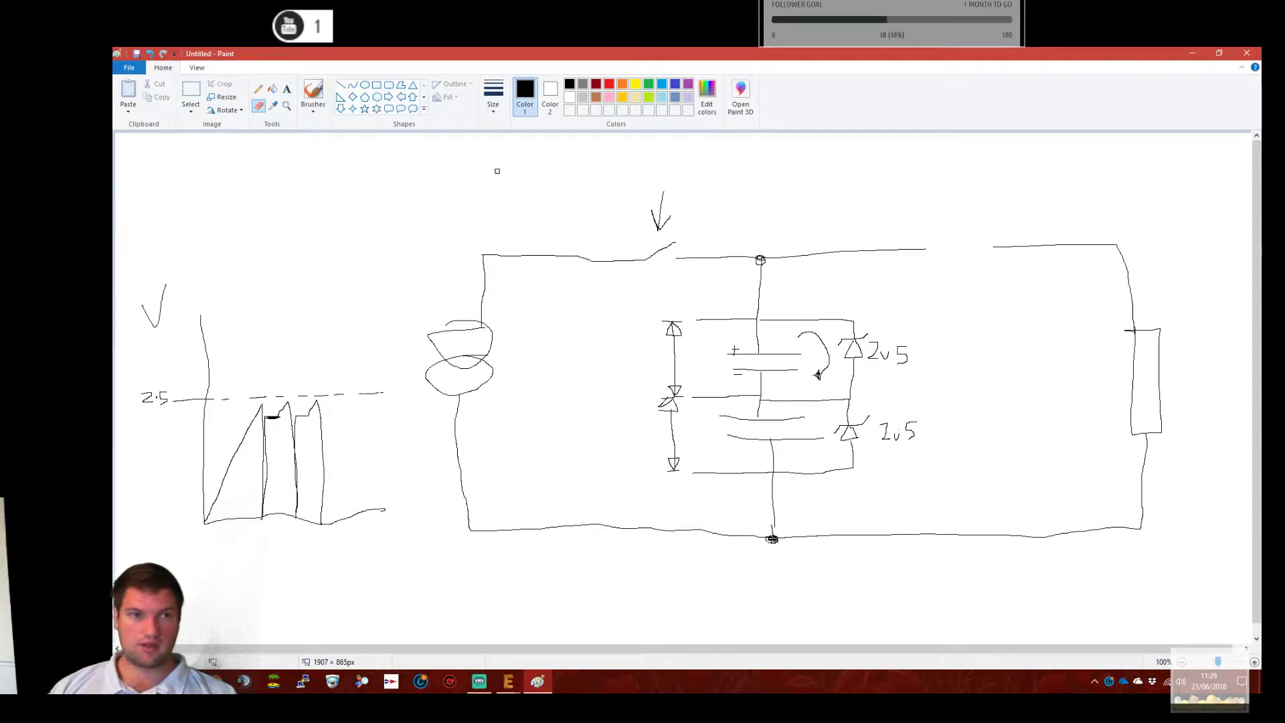
left_click(259, 91)
left_click_drag(928, 249, 986, 219)
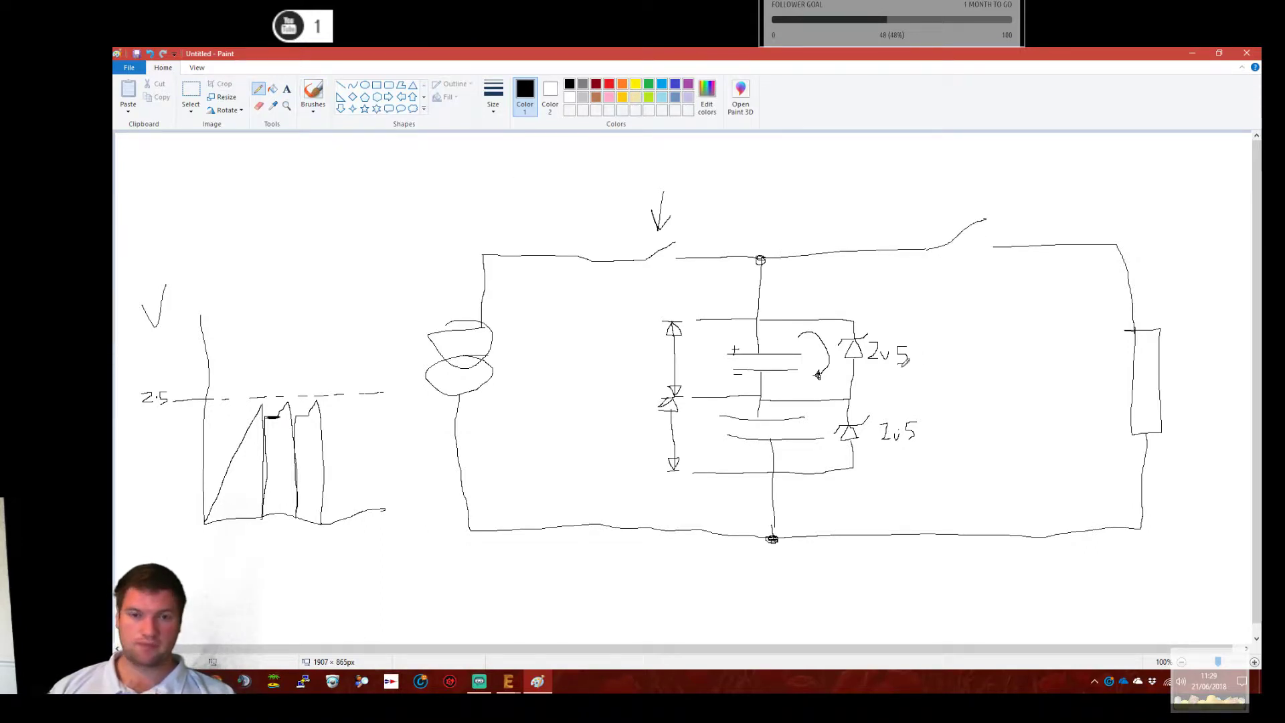
left_click_drag(976, 173, 979, 190)
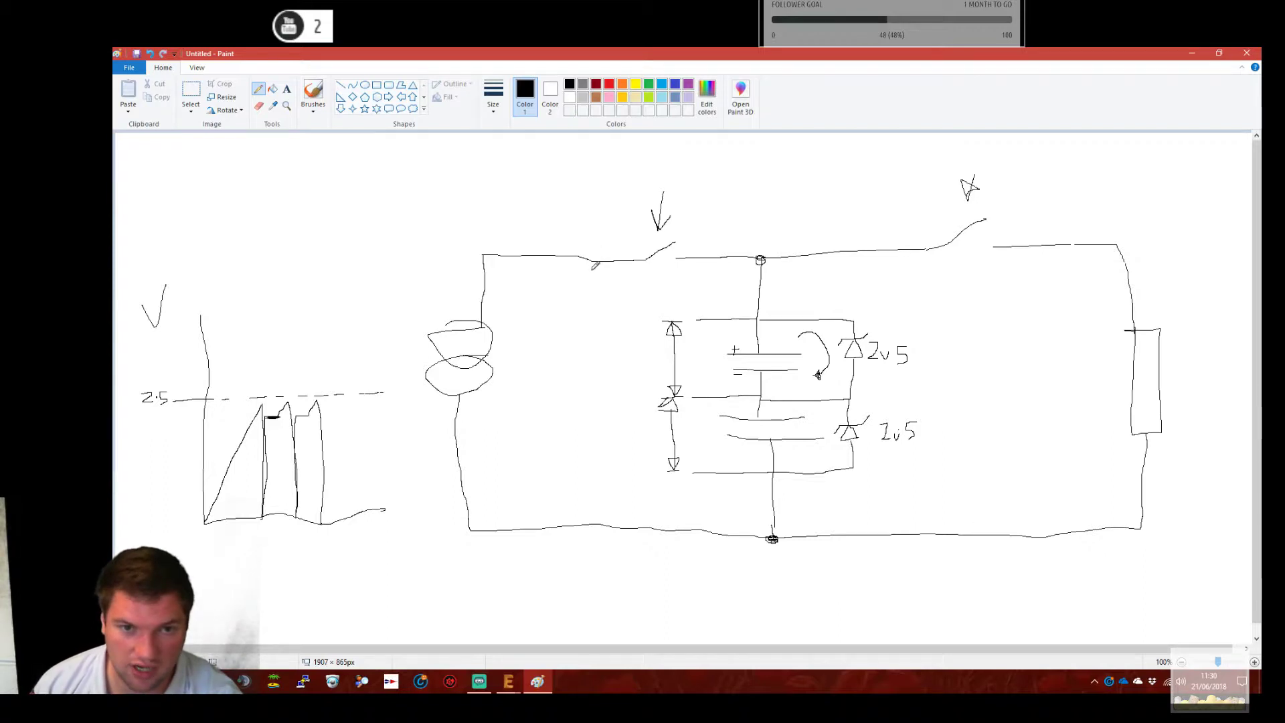
Draw switched branches from the source's upper and lower wires to the middle and lower capacitor taps.
mouse_move(605, 260)
left_mouse_down()
mouse_move(592, 344)
mouse_move(608, 372)
mouse_move(623, 391)
mouse_move(697, 395)
left_mouse_up()
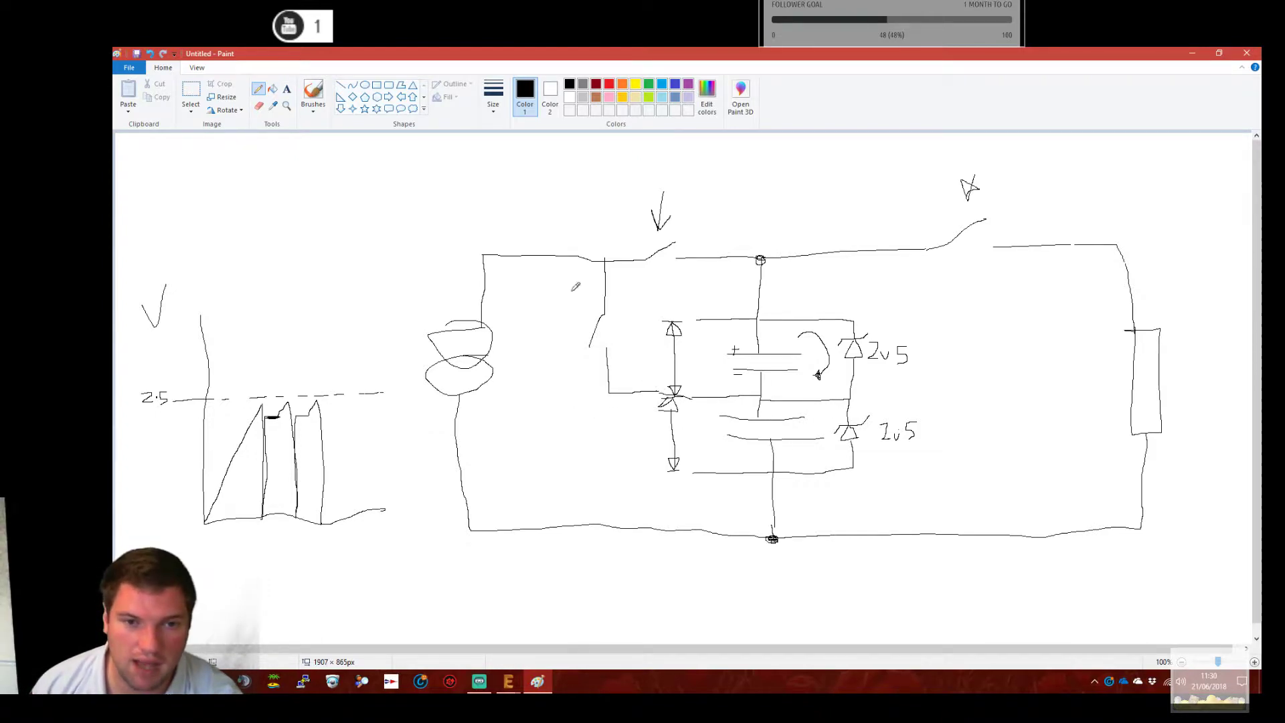
mouse_move(609, 526)
left_mouse_down()
mouse_move(610, 473)
mouse_move(700, 474)
left_mouse_up()
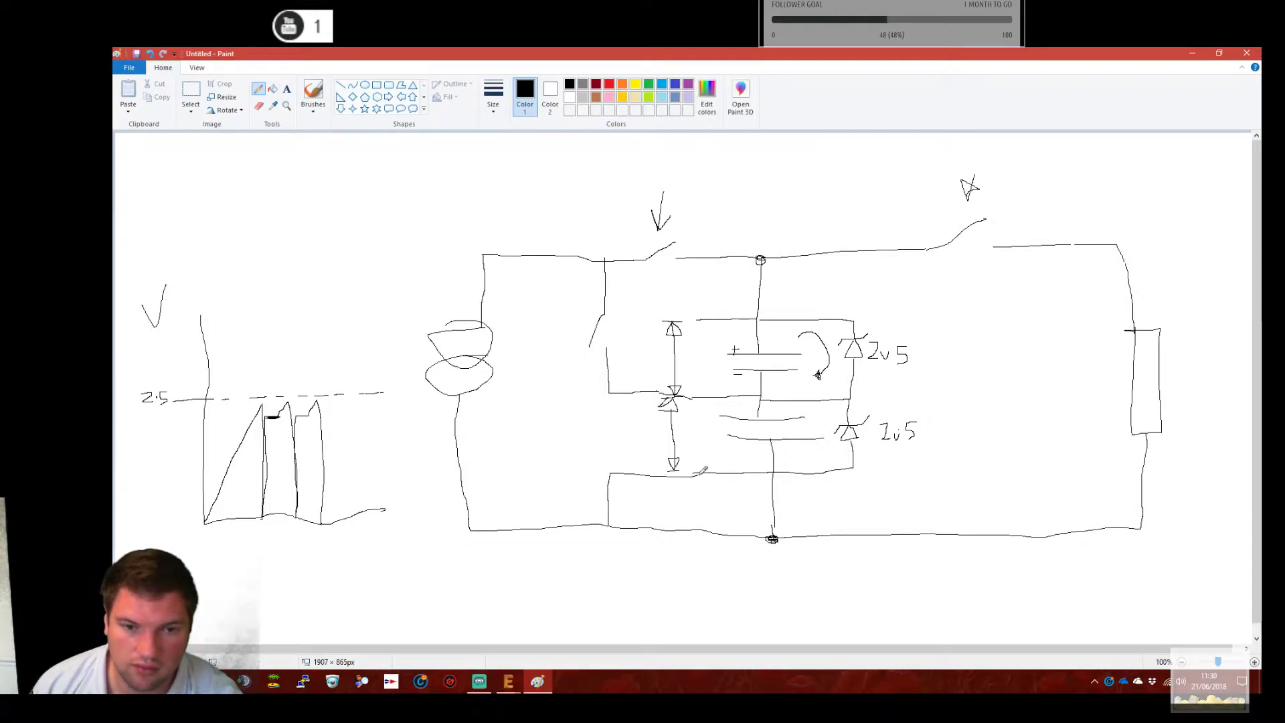
left_click_drag(608, 491, 593, 511)
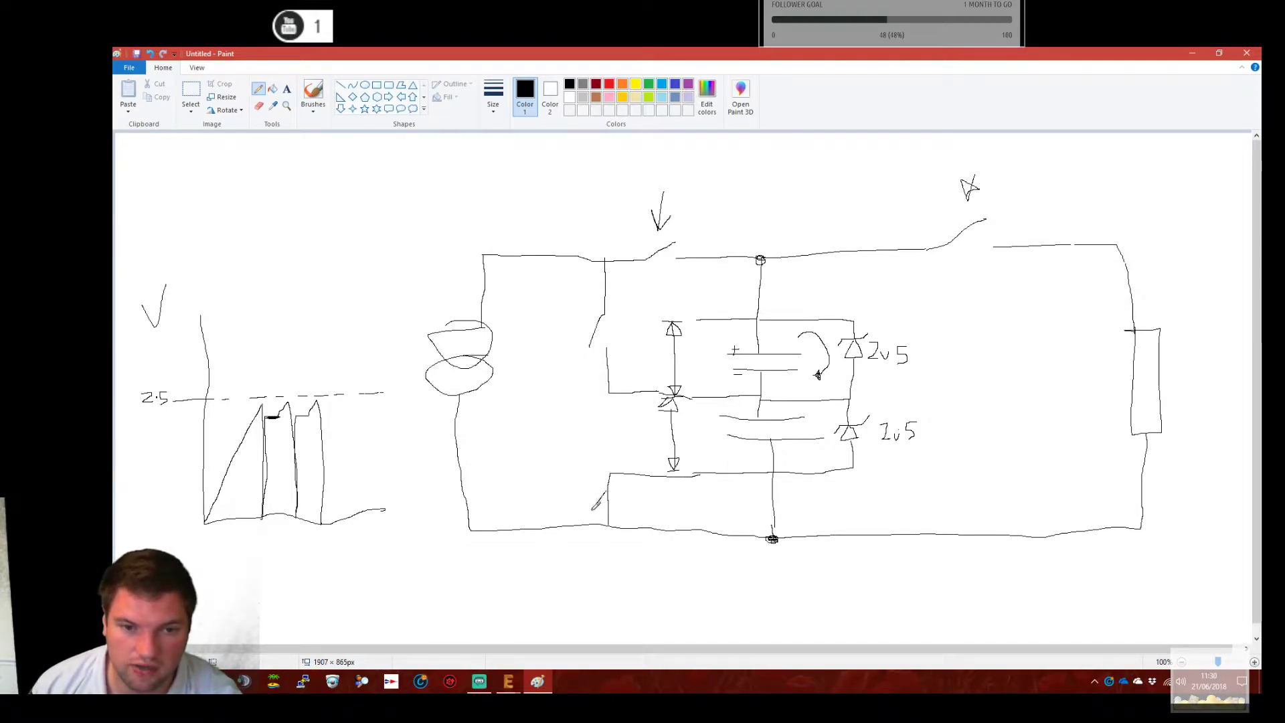
Add a third capacitor below the other two and a box labelled μ wired to both branch switches.
left_click_drag(754, 497, 849, 501)
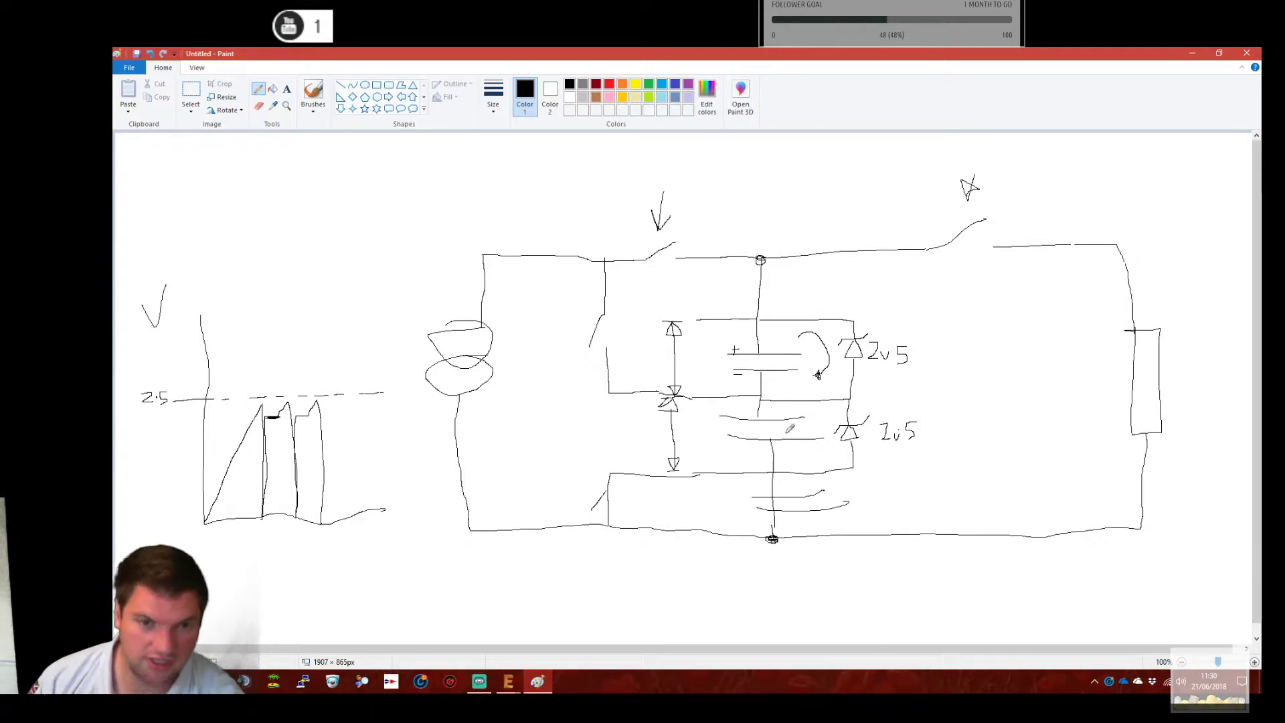
mouse_move(517, 370)
left_mouse_down()
mouse_move(566, 392)
mouse_move(561, 362)
mouse_move(517, 367)
mouse_move(524, 414)
mouse_move(542, 352)
mouse_move(586, 339)
left_mouse_up()
mouse_move(547, 421)
left_mouse_down()
mouse_move(546, 491)
mouse_move(603, 496)
left_mouse_up()
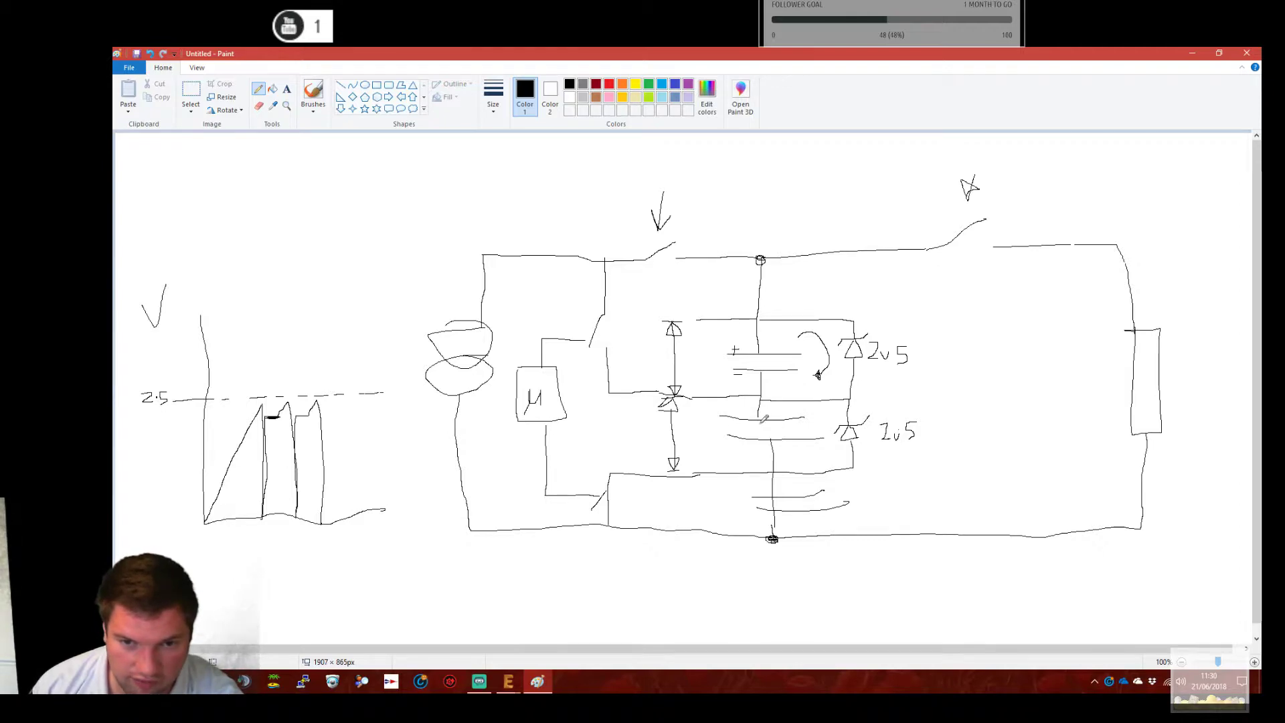
Scribble over the Zener diodes and draw one loop around them and another around the μ controller with its switches.
mouse_move(882, 326)
left_mouse_down()
mouse_move(901, 369)
mouse_move(857, 468)
mouse_move(909, 472)
left_mouse_up()
left_click(1192, 53)
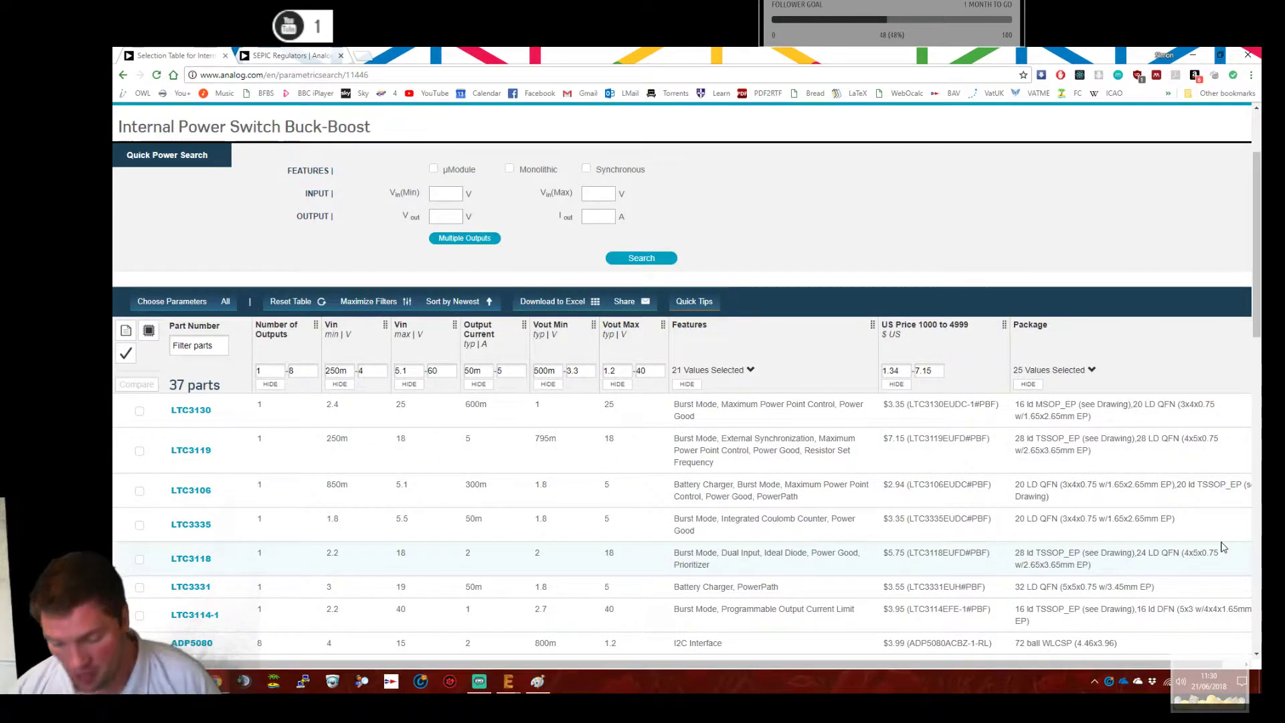
left_click(537, 681)
mouse_move(891, 345)
left_mouse_down()
mouse_move(849, 429)
mouse_move(897, 316)
left_mouse_up()
mouse_move(559, 299)
left_mouse_down()
mouse_move(669, 548)
mouse_move(582, 236)
left_mouse_up()
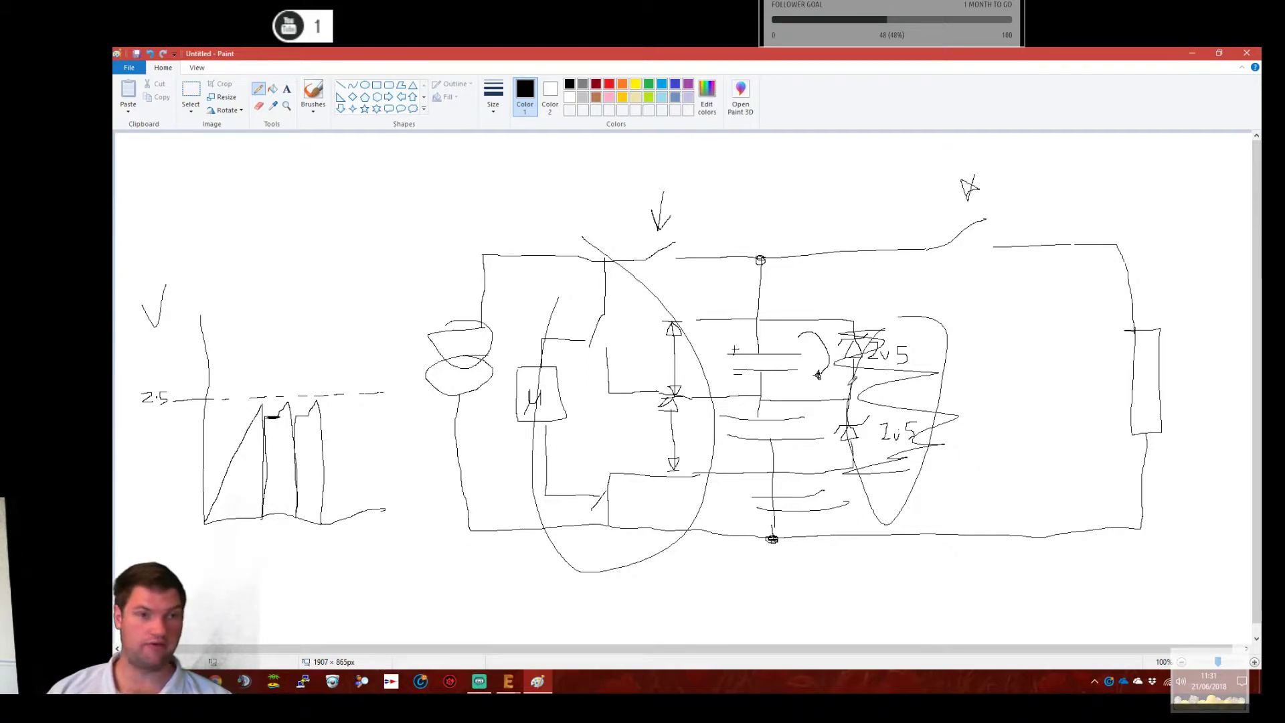
Switch to the browser and examine the listed features of the parts in the Internal Power Switch Buck-Boost table.
left_click(1193, 54)
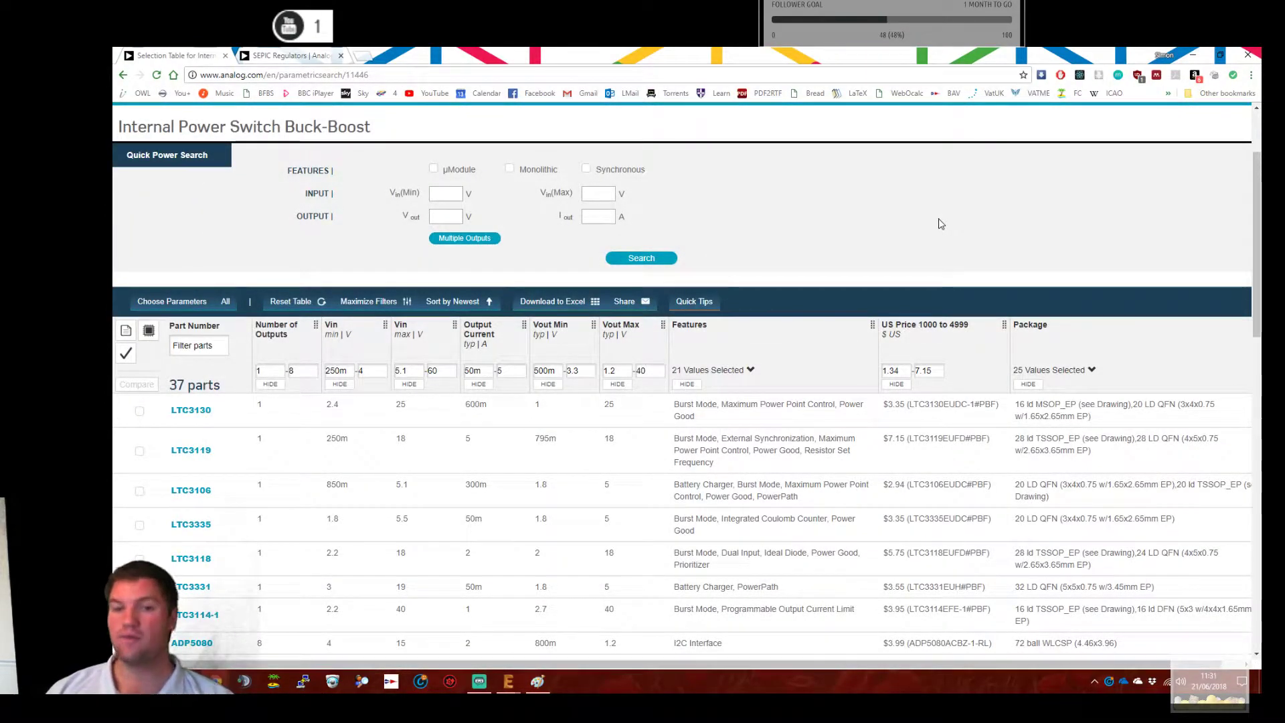
left_click(537, 682)
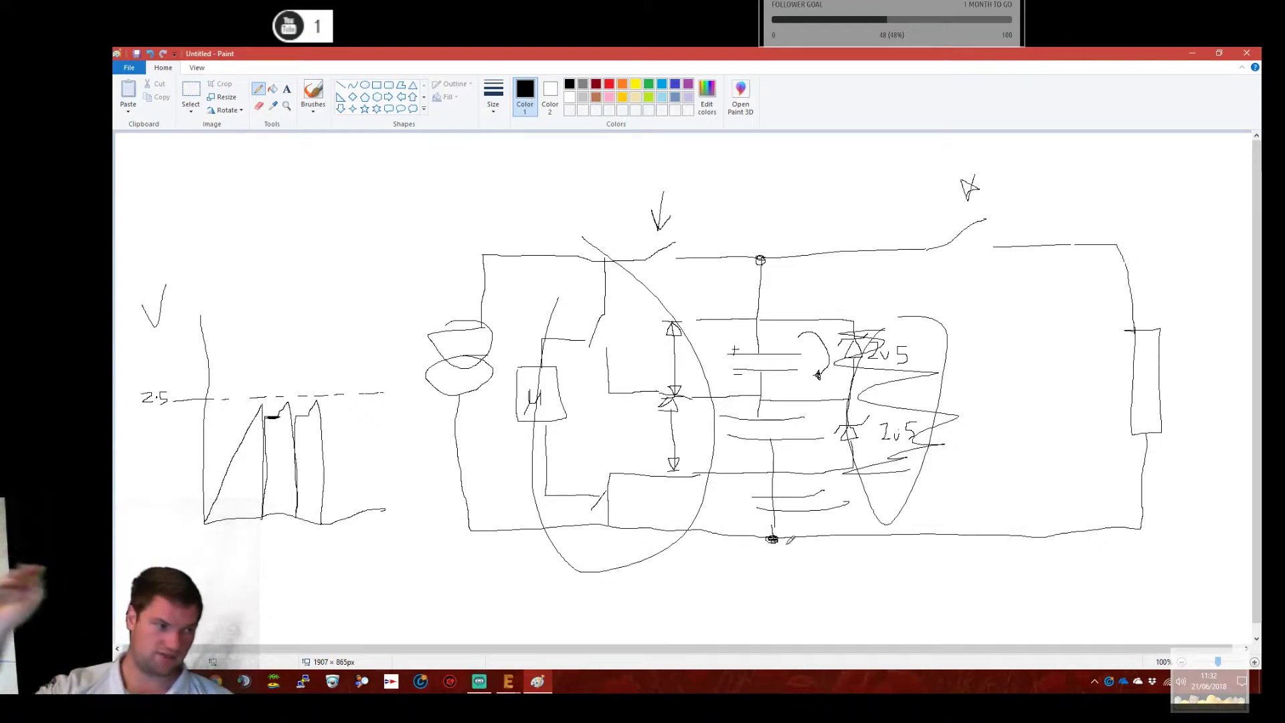
left_click(1193, 54)
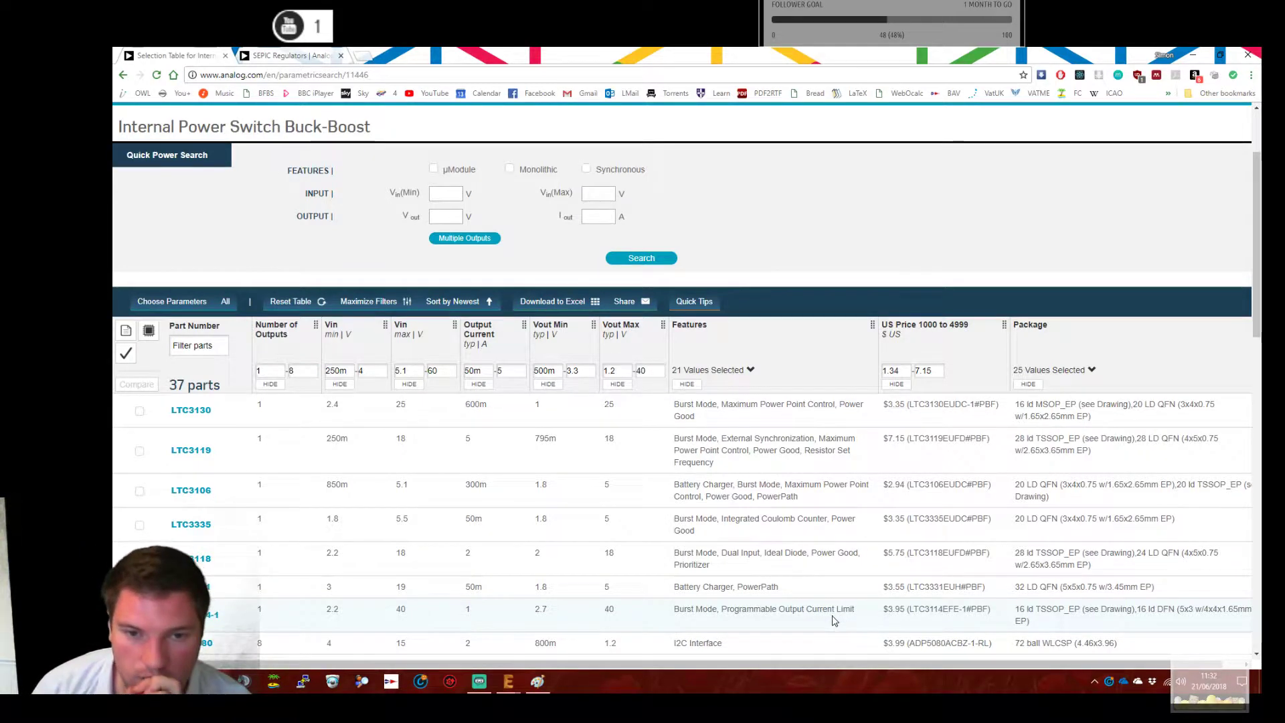
left_click(832, 370)
scroll(832, 370, "down", 2)
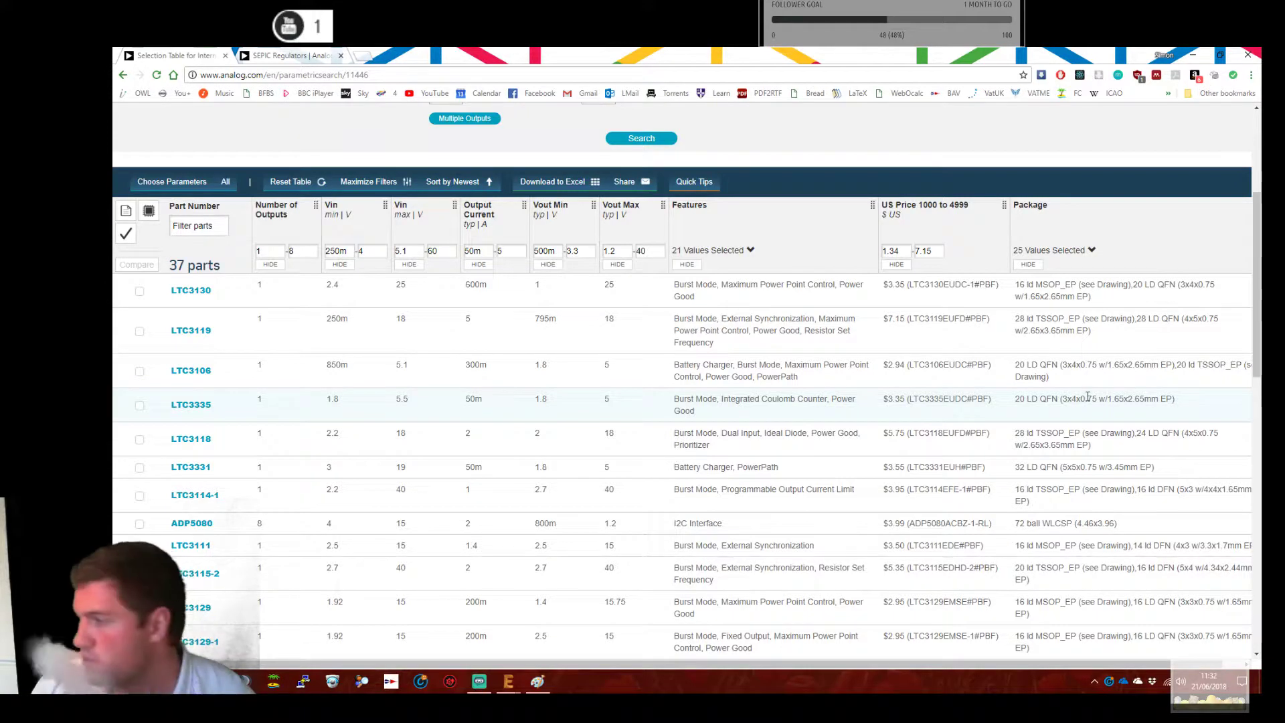
left_click_drag(673, 524, 730, 534)
left_click(729, 533)
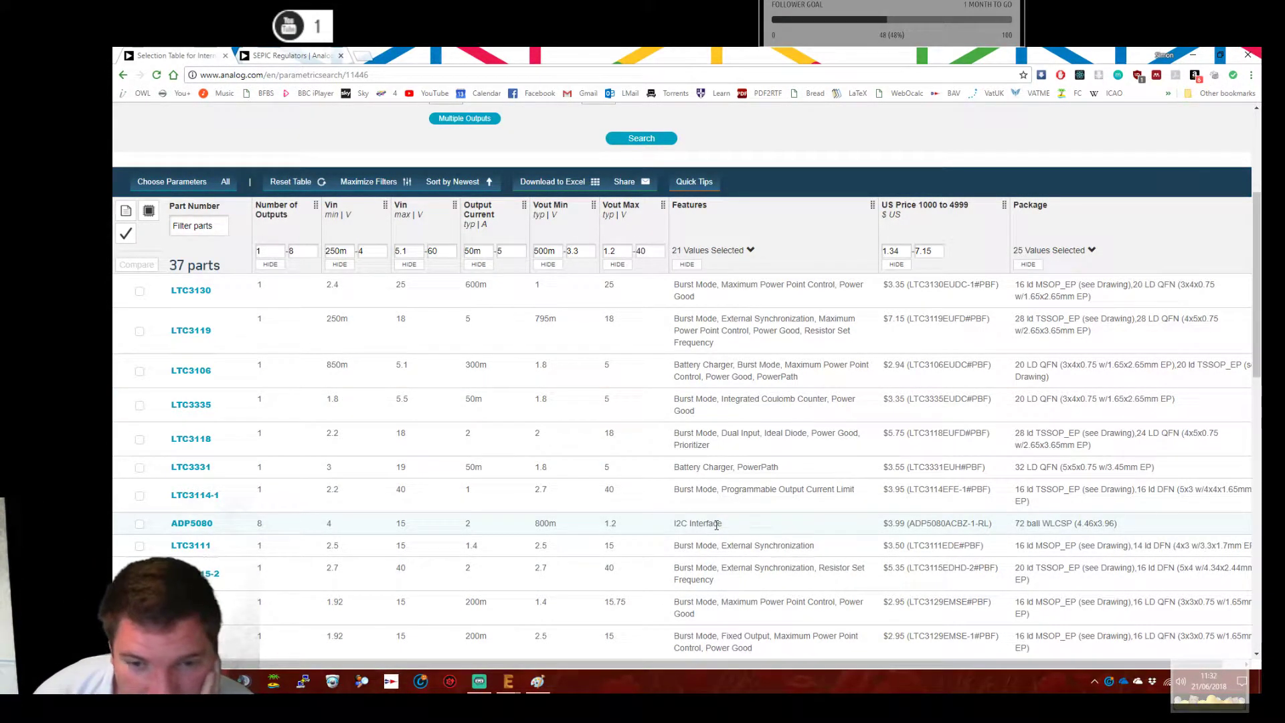
Sort the buck-boost parts table by minimum input voltage and examine the LTC3119's input voltage and output current values.
left_click_drag(671, 530, 734, 526)
left_click(734, 526)
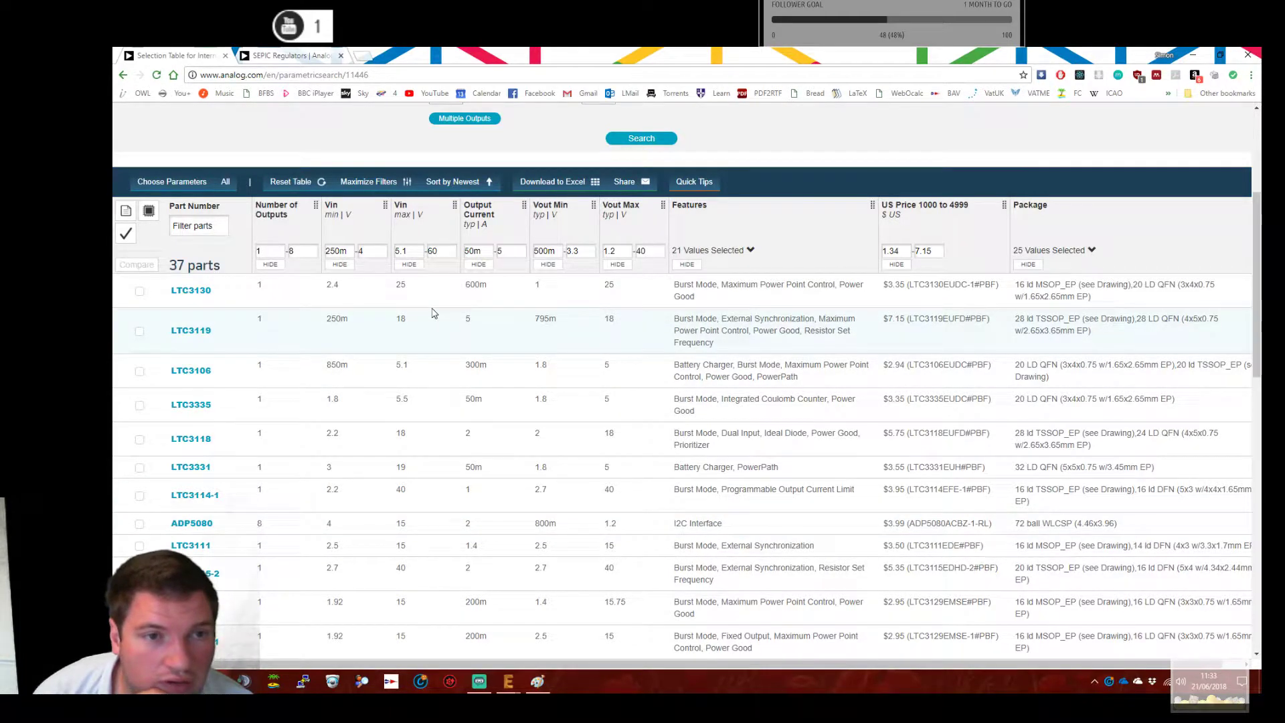
left_click(331, 214)
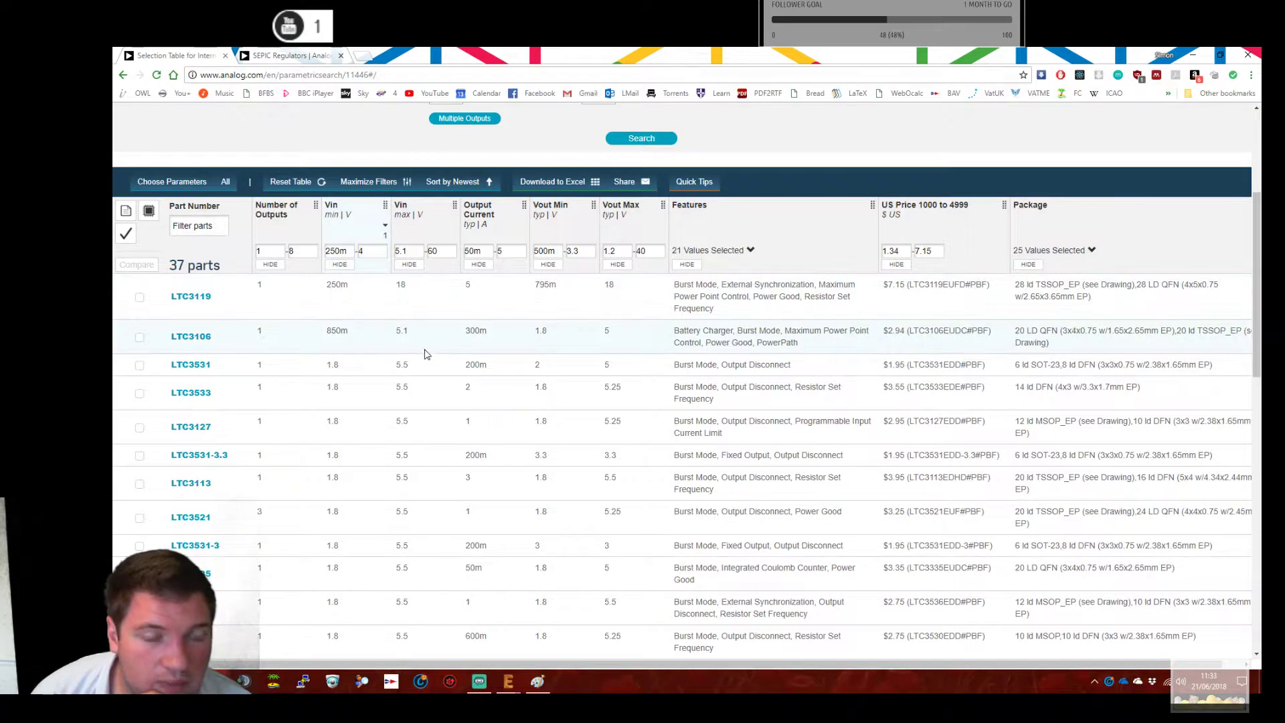
left_click_drag(326, 285, 404, 298)
left_click(338, 286)
left_click(468, 284)
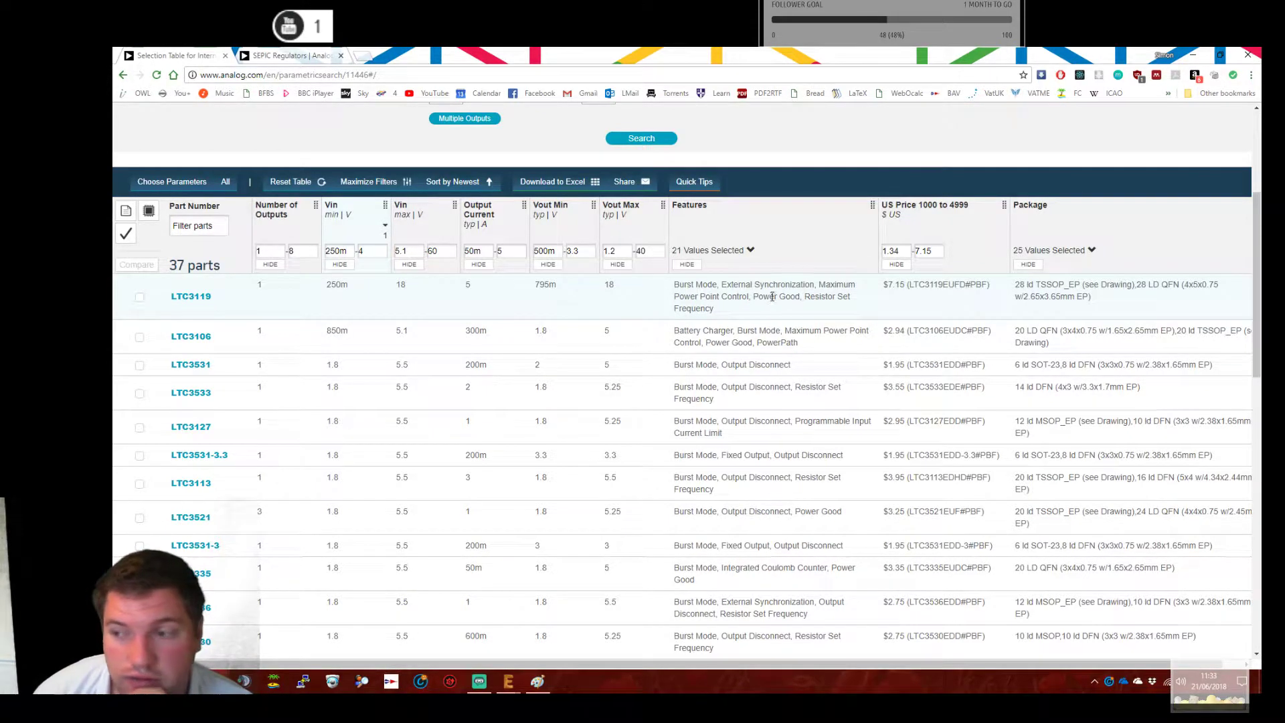
Open the LTC3119 product page and examine its package pinouts, efficiency graph and typical application circuit.
left_click(193, 304)
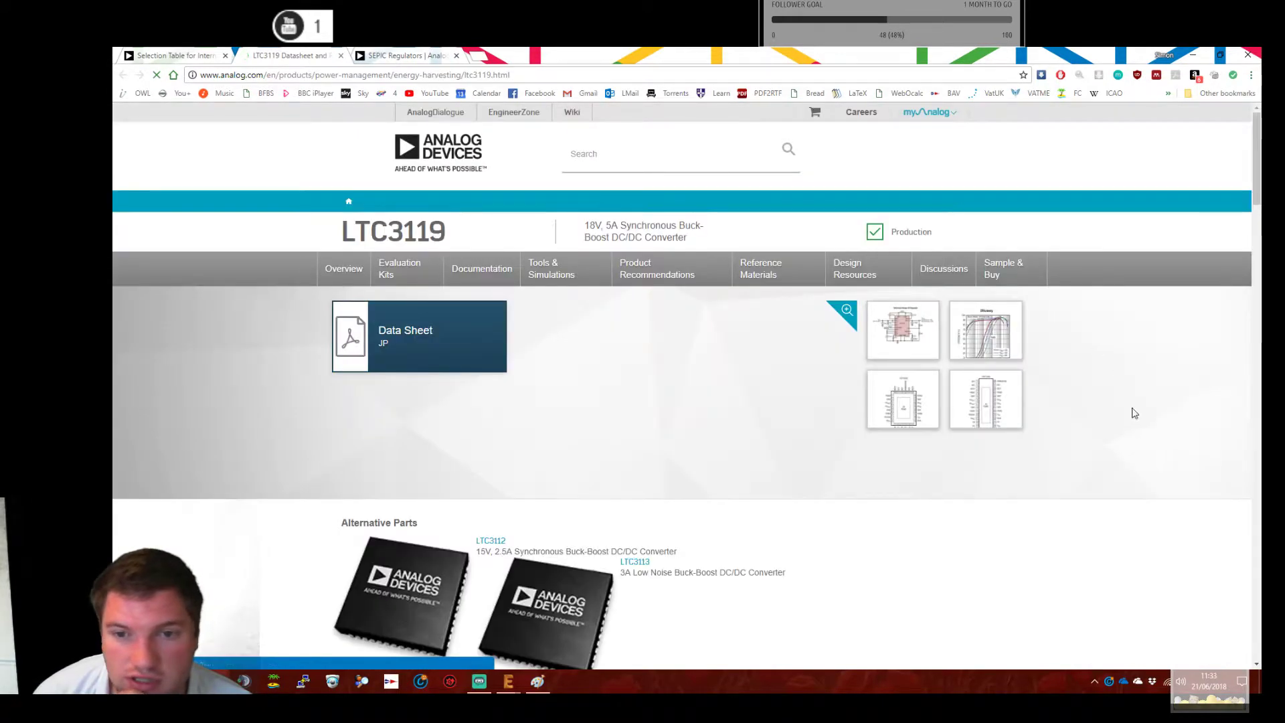
mouse_move(983, 421)
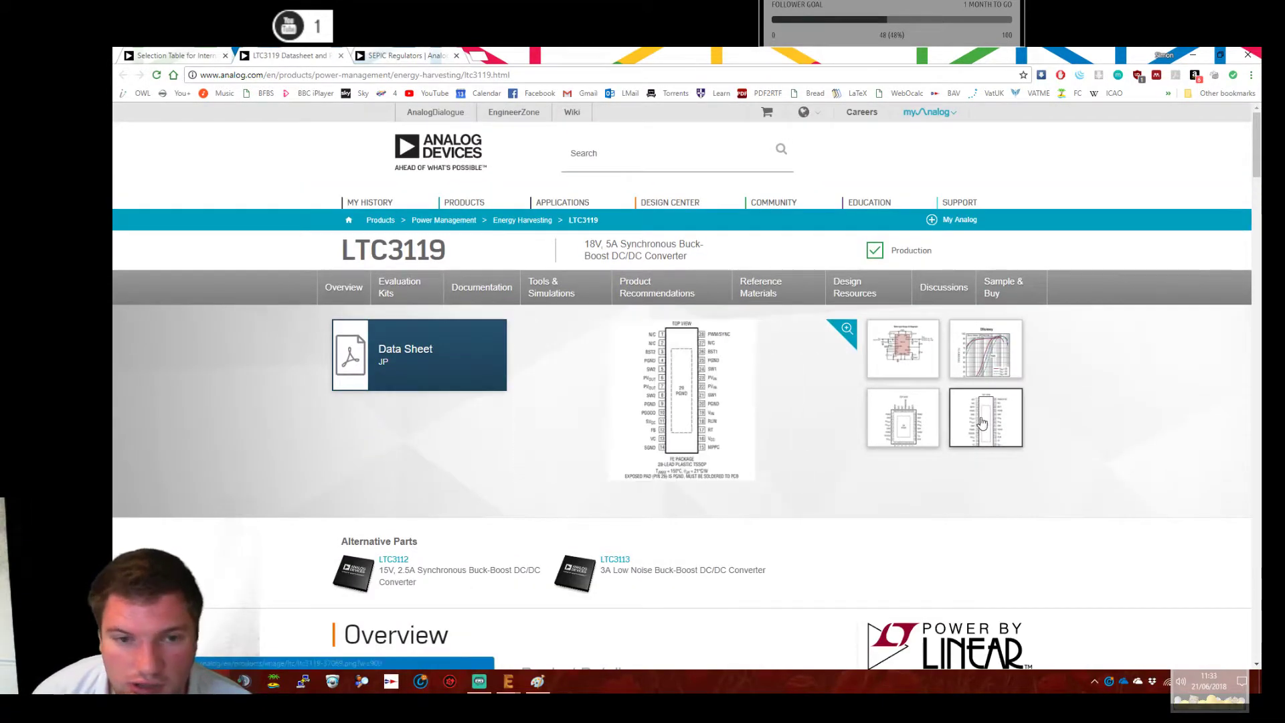
mouse_move(923, 417)
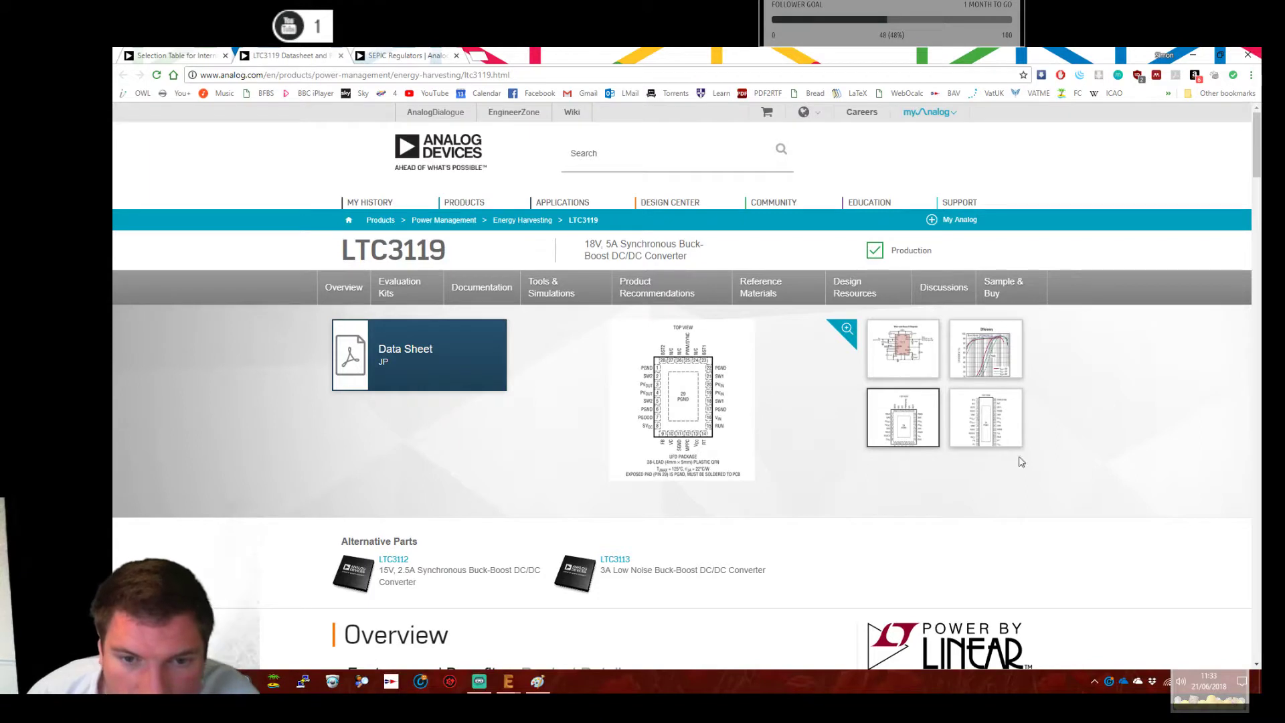
left_click(986, 350)
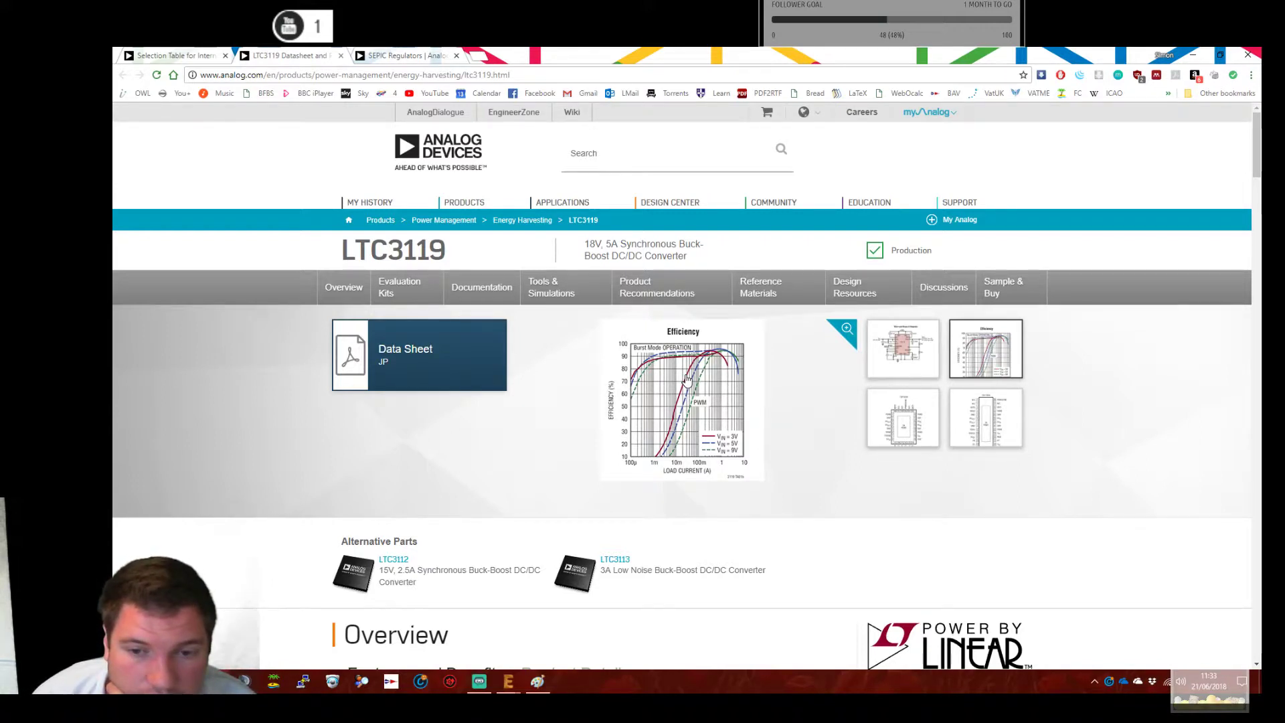
left_click(874, 356)
left_click(956, 350)
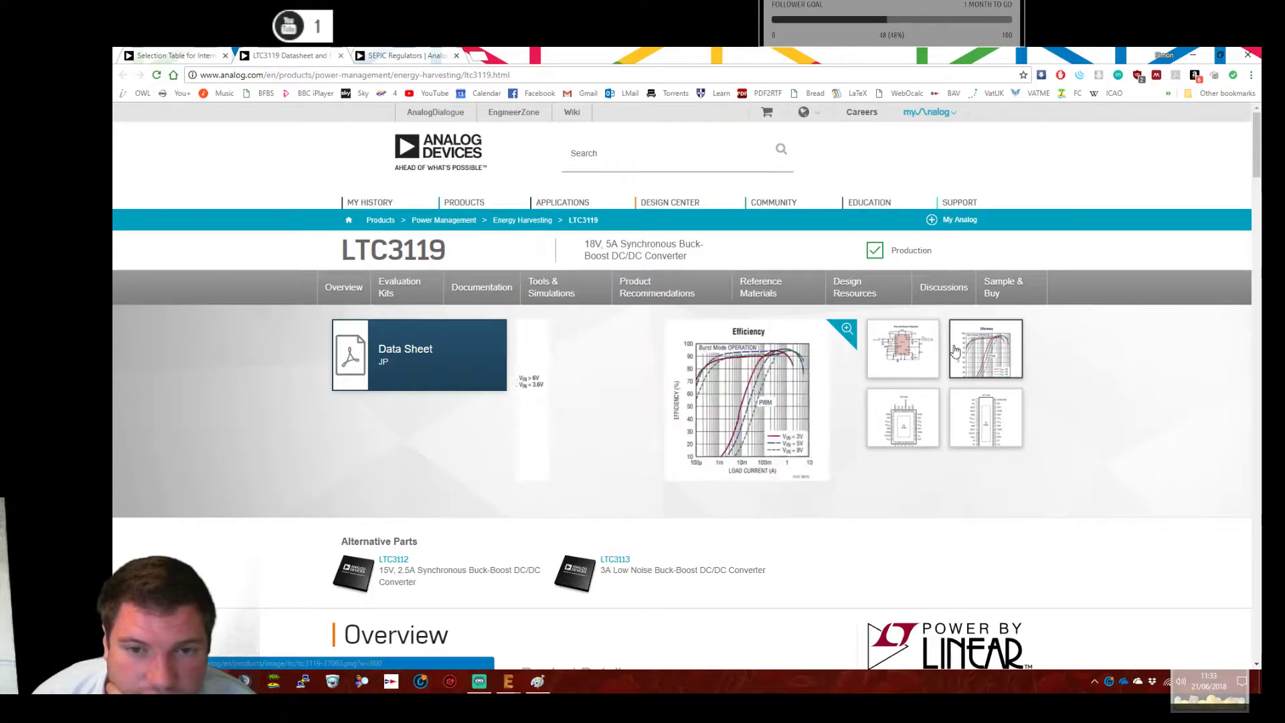
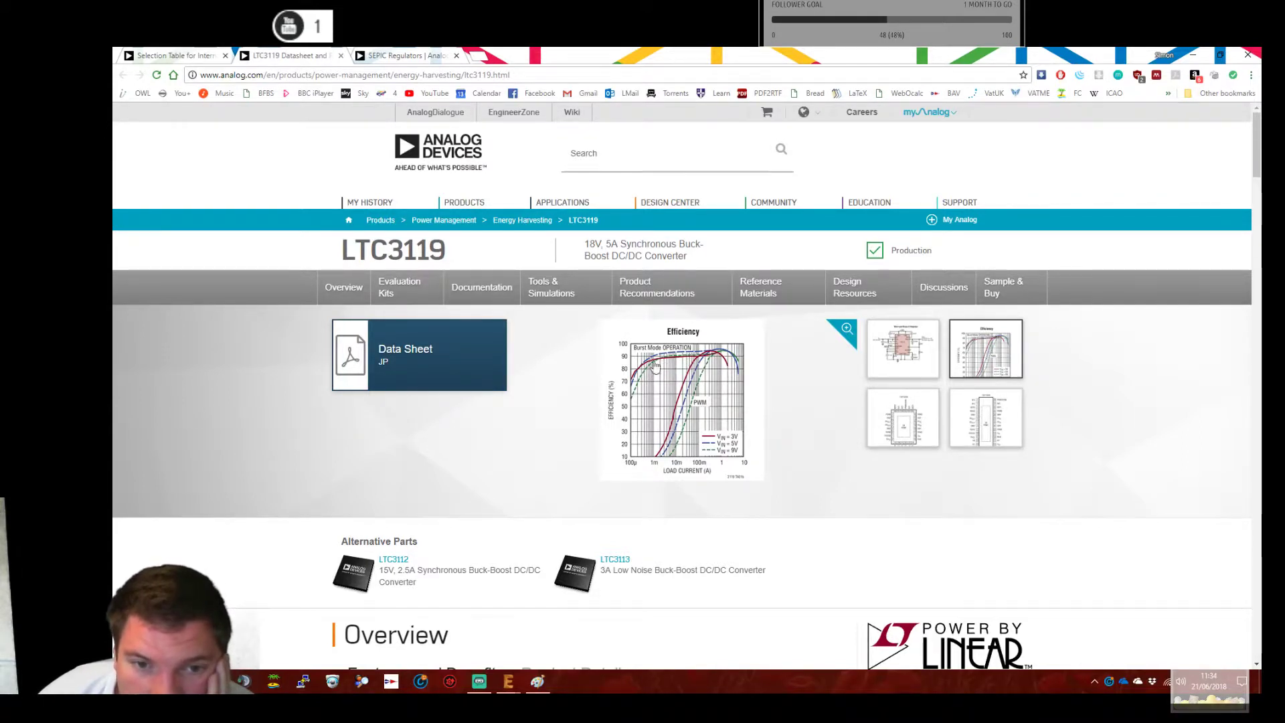
left_click(920, 353)
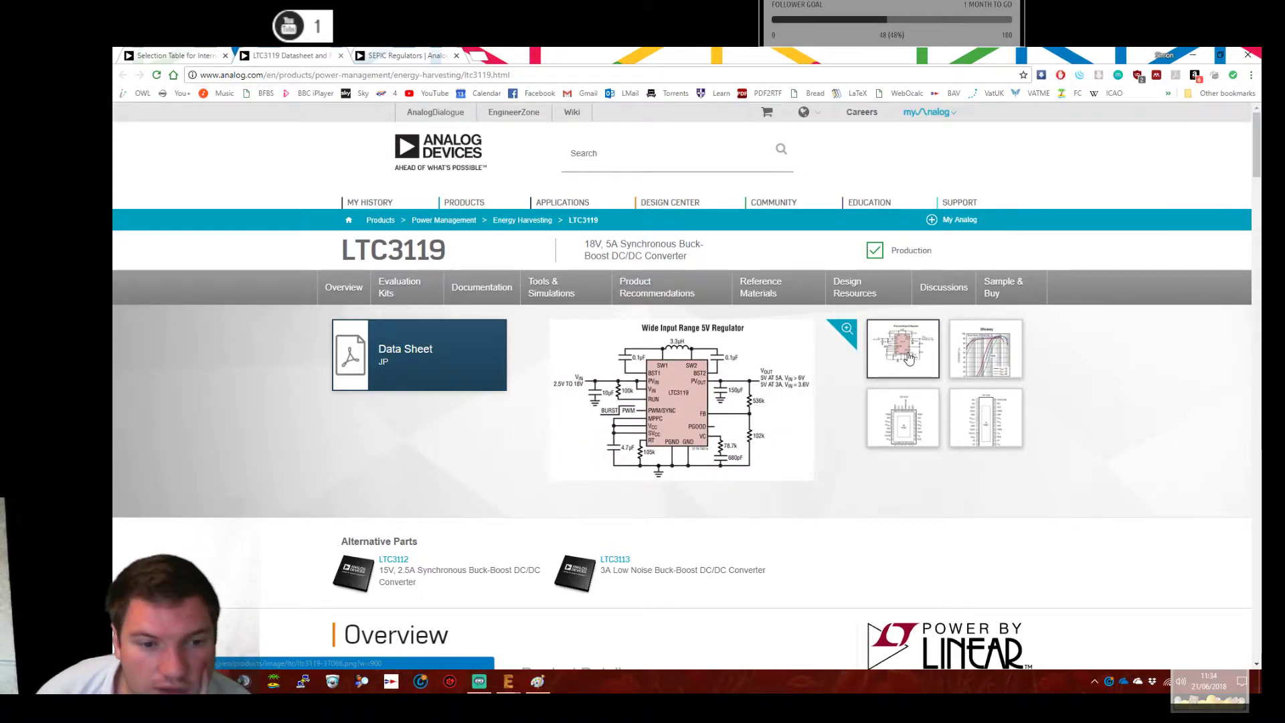
scroll(910, 355, "down", 10)
scroll(919, 346, "up", 10)
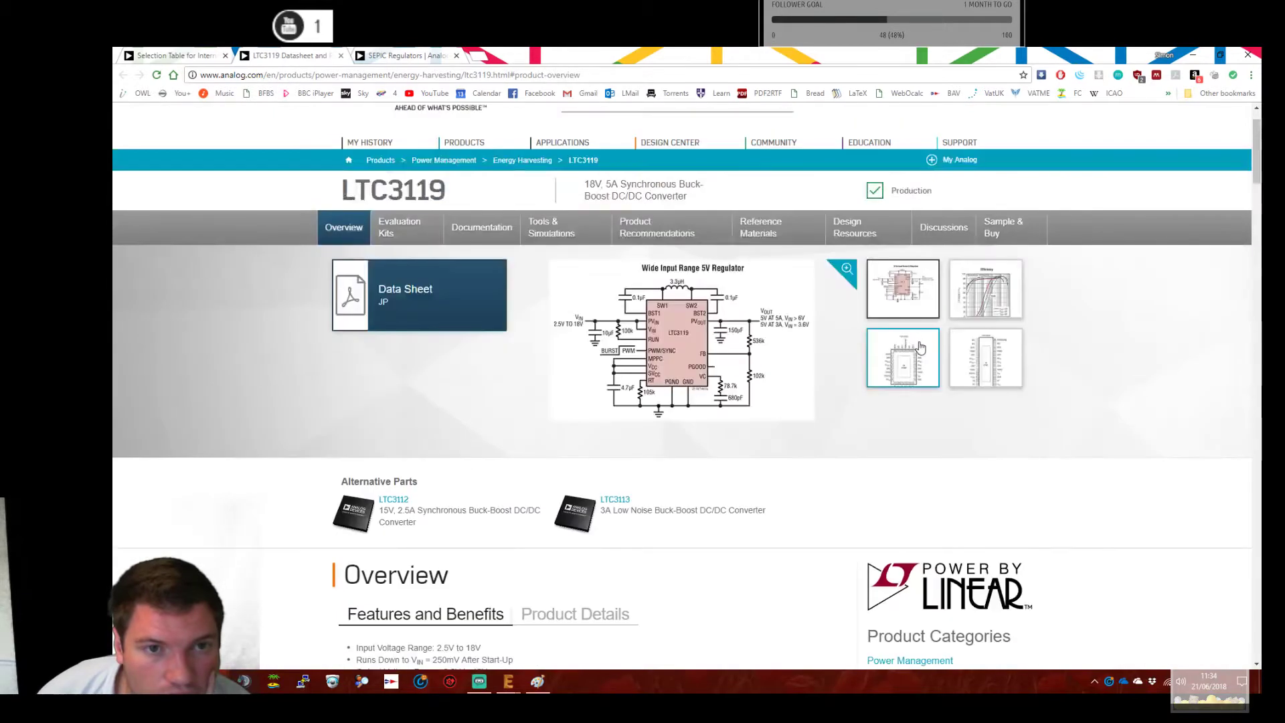
Search Google for the LTC3119 part number from its product page, then refine the query to "LTC3119 uk farnel".
double_click(379, 187)
right_click(379, 188)
left_click(420, 206)
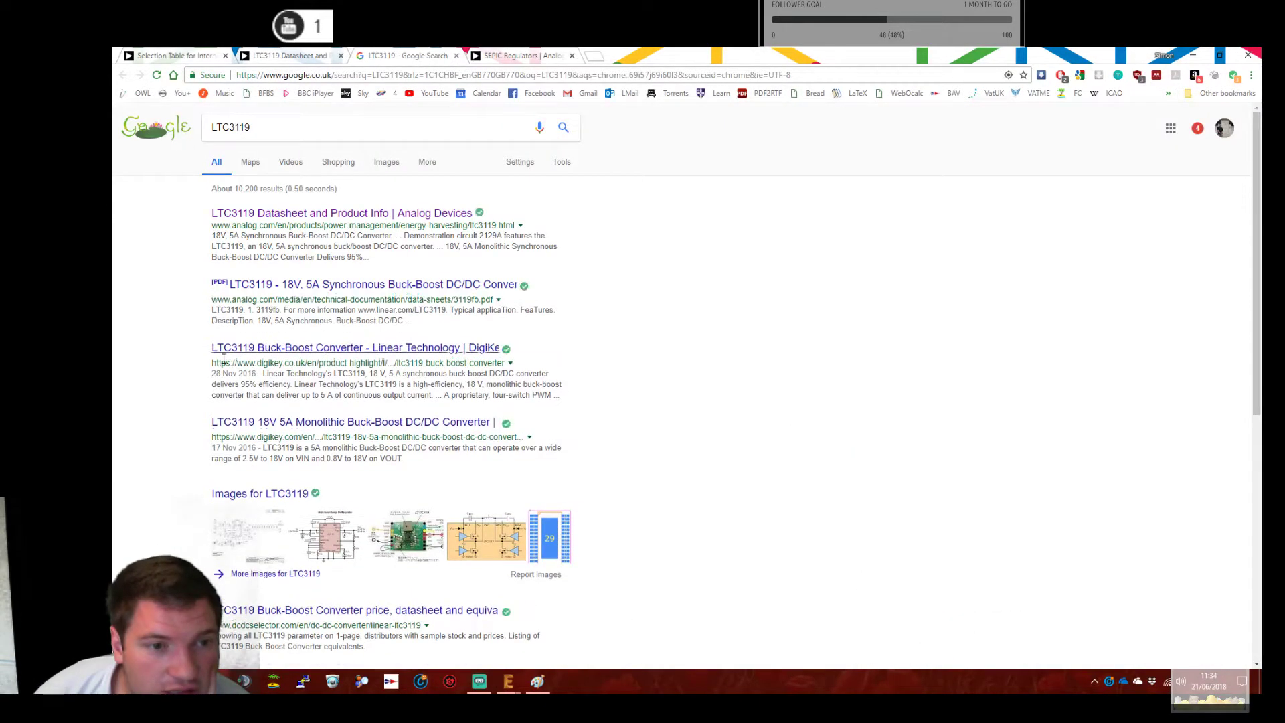
scroll(196, 343, "down", 3)
scroll(196, 343, "up", 3)
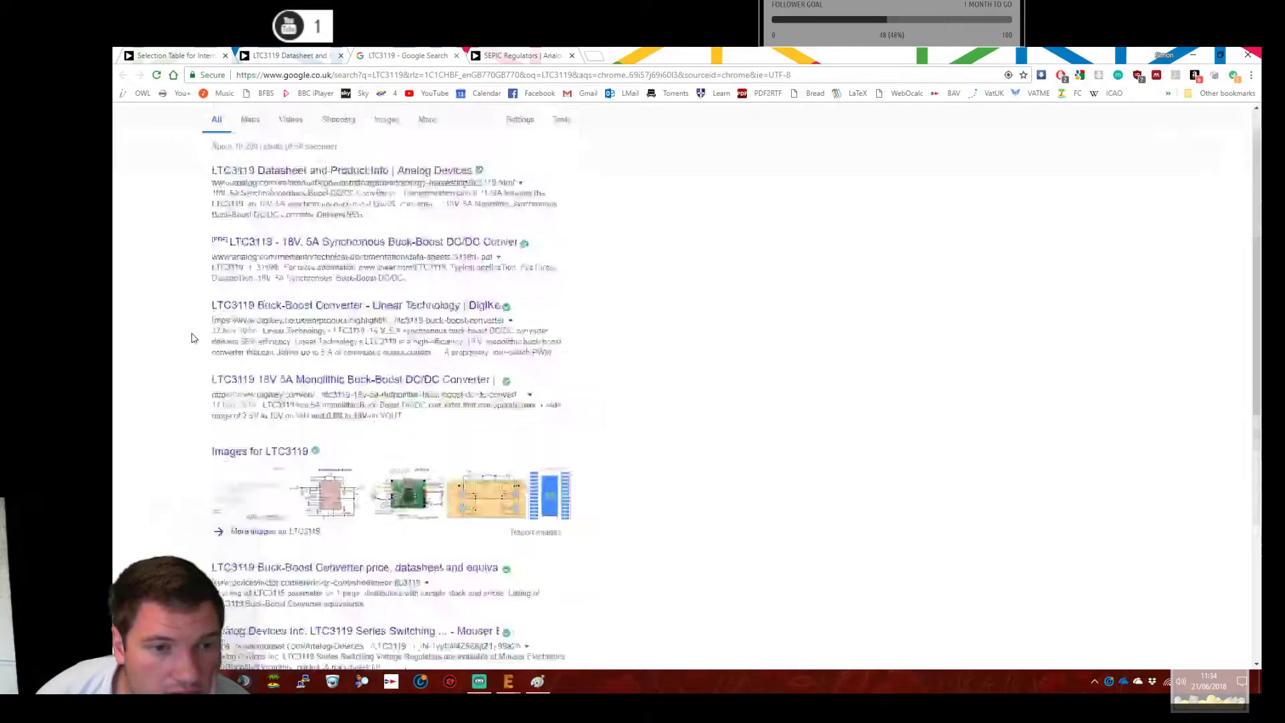
left_click(332, 130)
type("uk farnel")
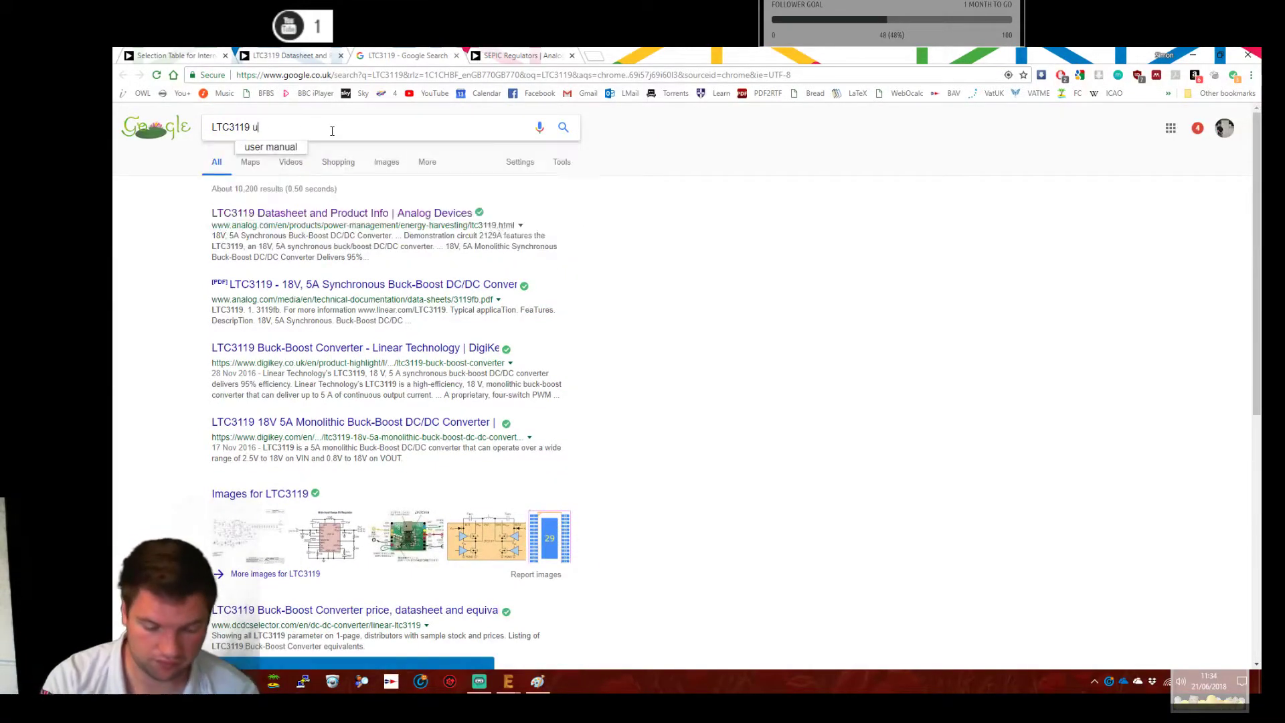
key("Return")
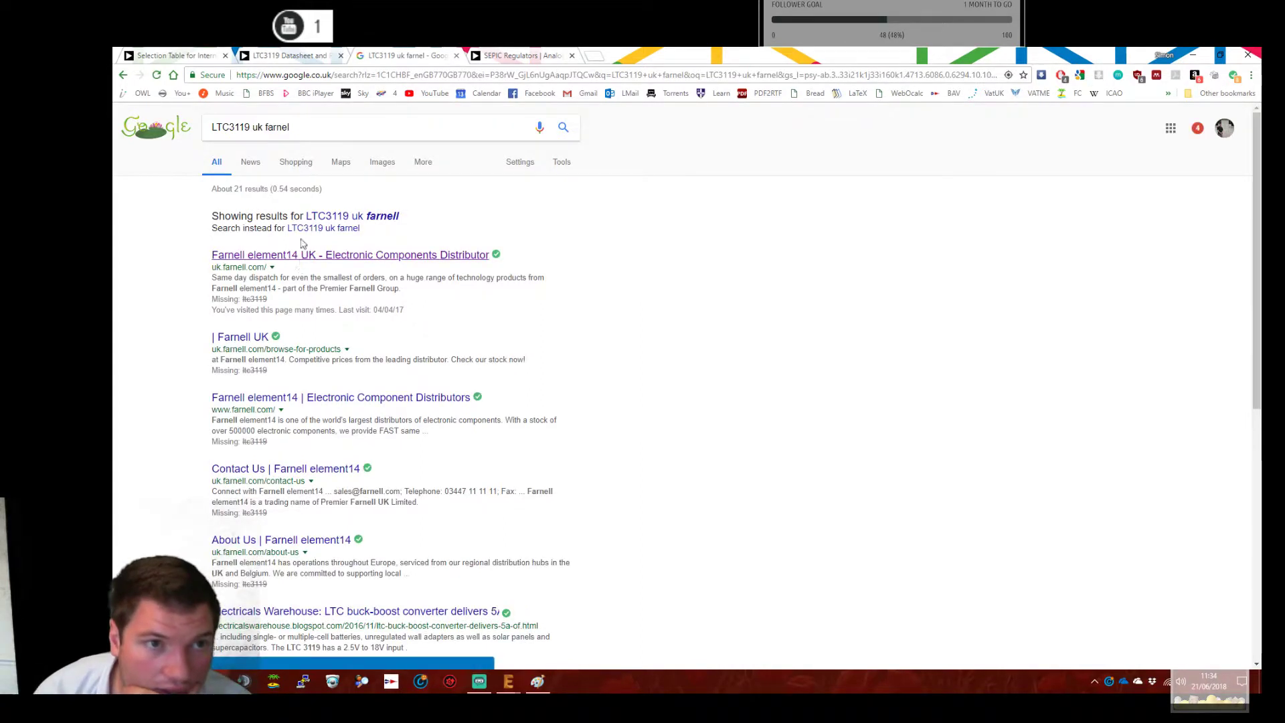
Copy the LTC3119 part number, open the Farnell element14 UK site from the results and search it for that part.
double_click(234, 127)
right_click(237, 131)
left_click(261, 152)
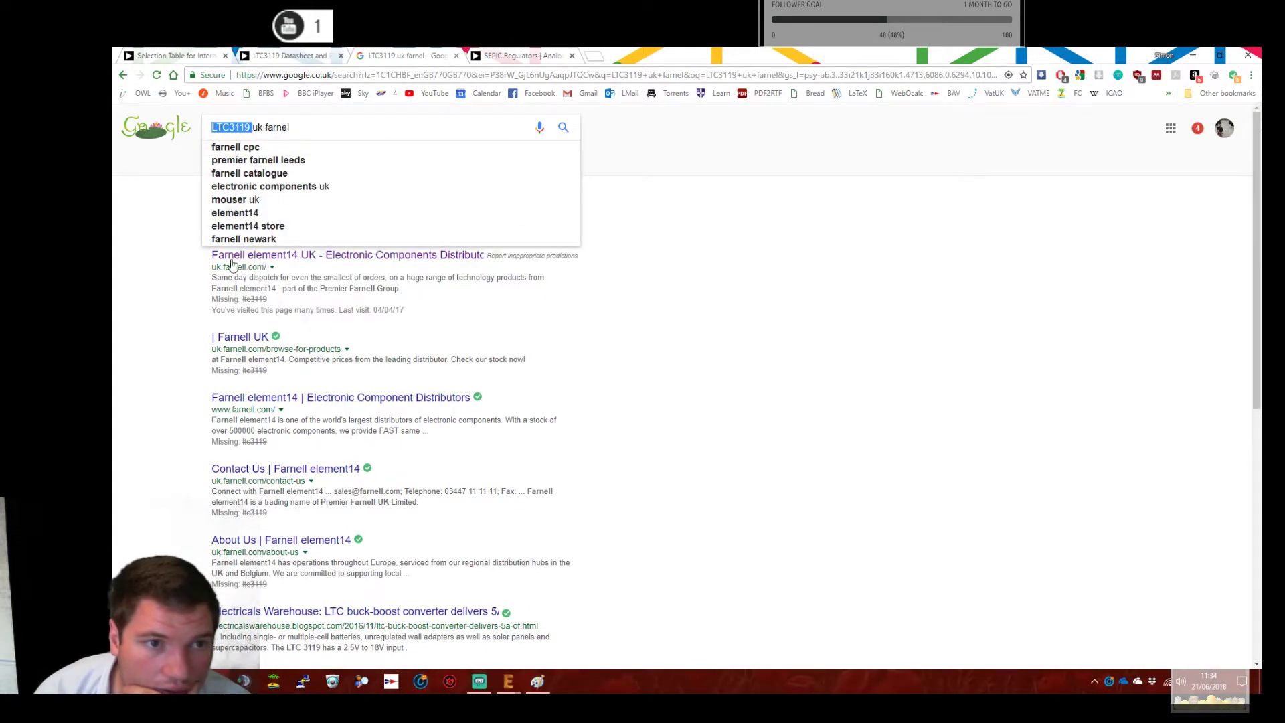
left_click(254, 255)
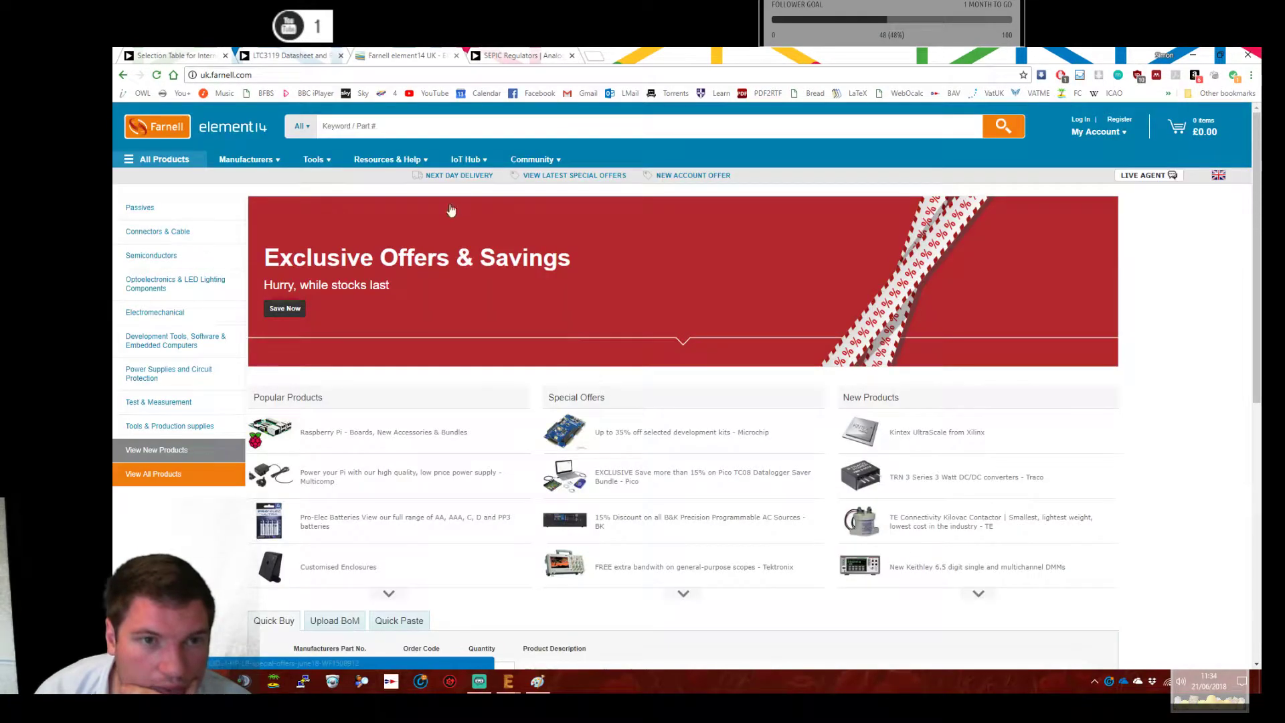
right_click(464, 129)
left_click(492, 199)
key("Return")
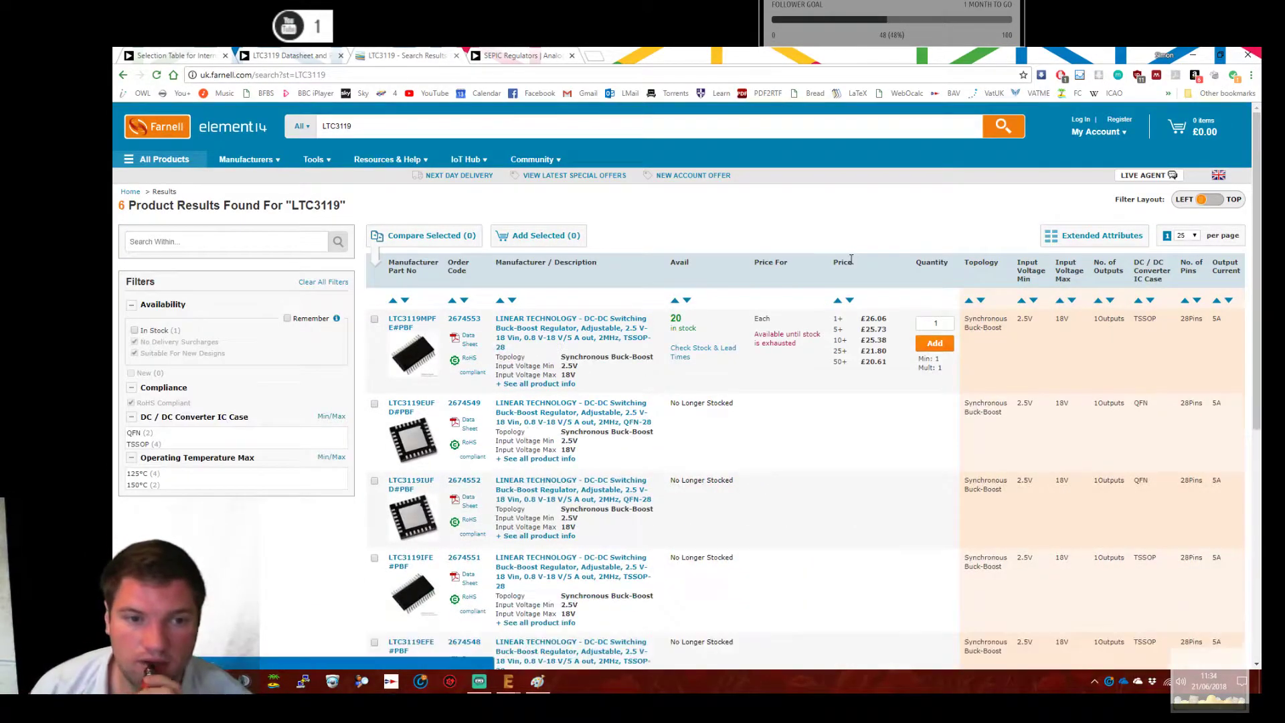
Examine the stock availability, prices and packages of the LTC3119 variants on Farnell, glancing back at the part's application circuit.
scroll(737, 321, "down", 6)
scroll(757, 308, "up", 3)
scroll(761, 301, "up", 5)
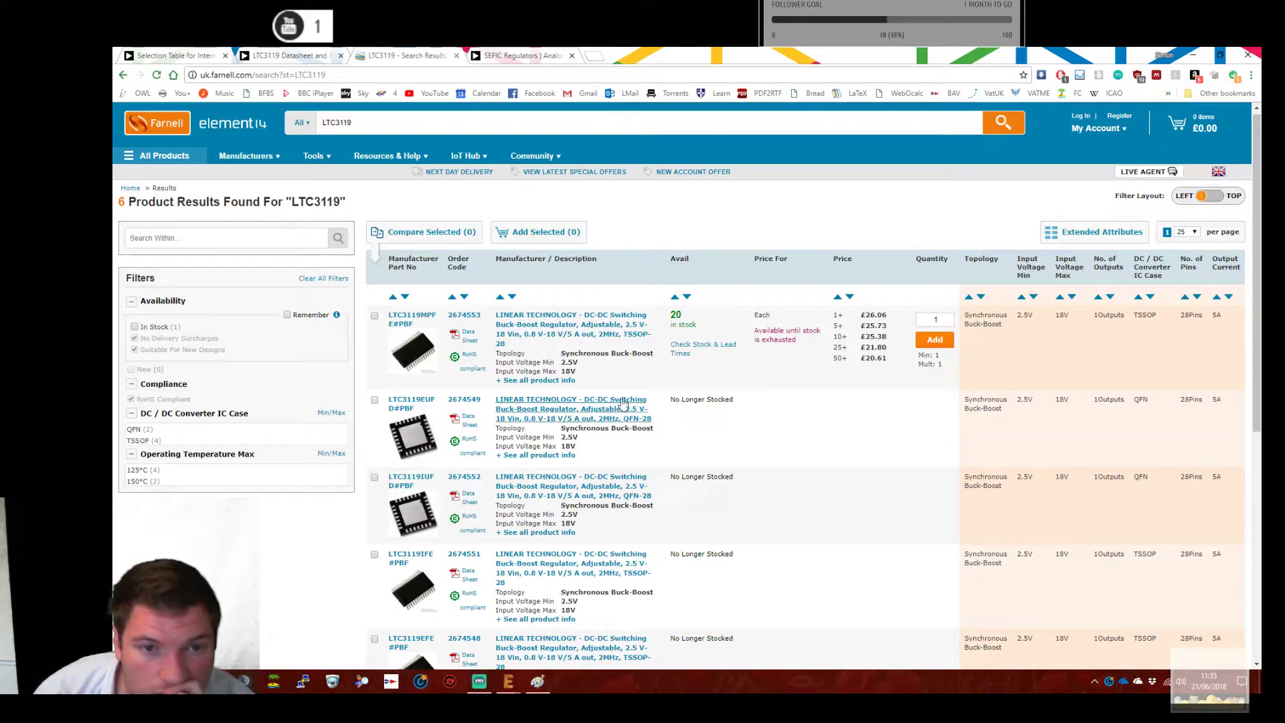
scroll(542, 360, "down", 3)
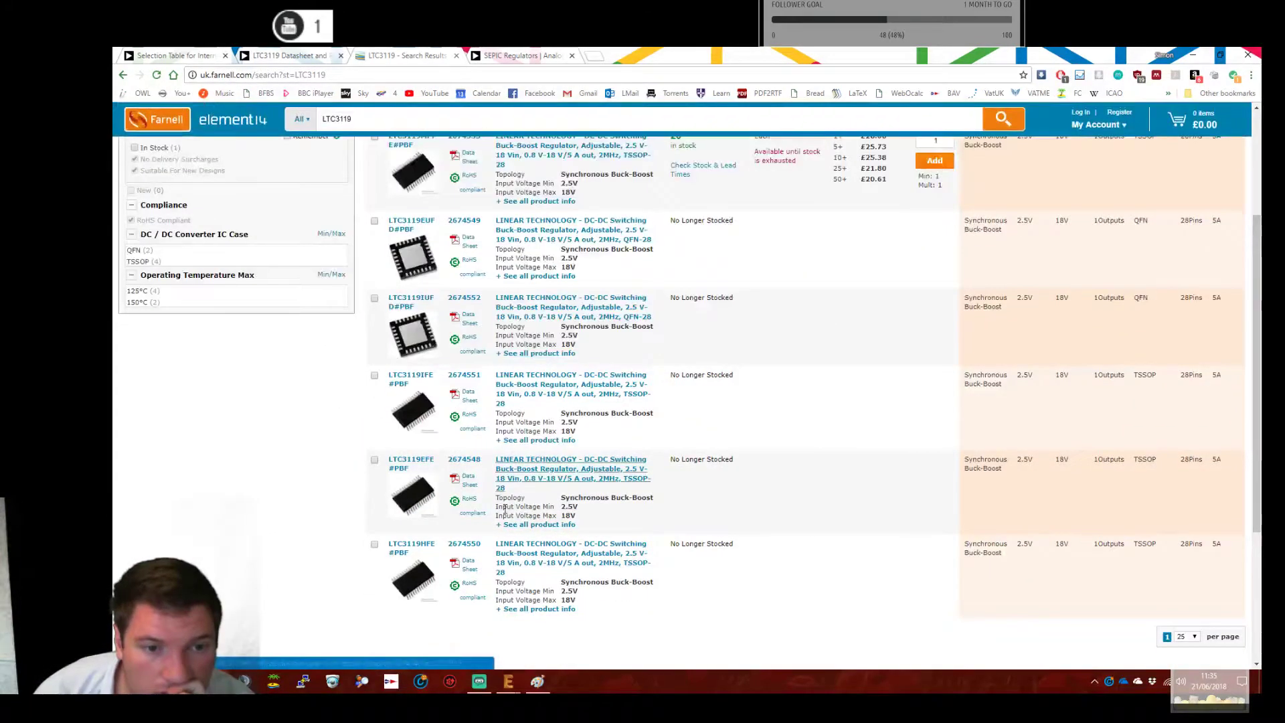
scroll(702, 437, "up", 3)
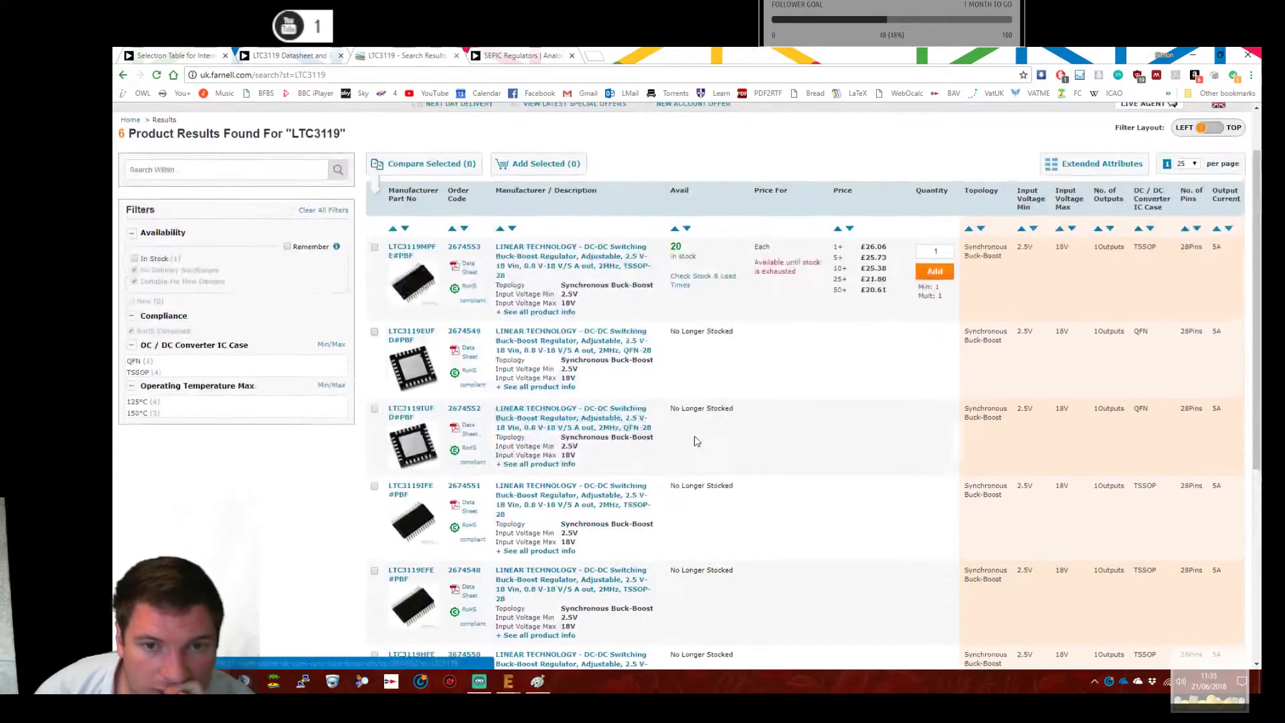
mouse_move(792, 268)
left_mouse_down()
mouse_move(769, 271)
mouse_move(781, 277)
left_mouse_up()
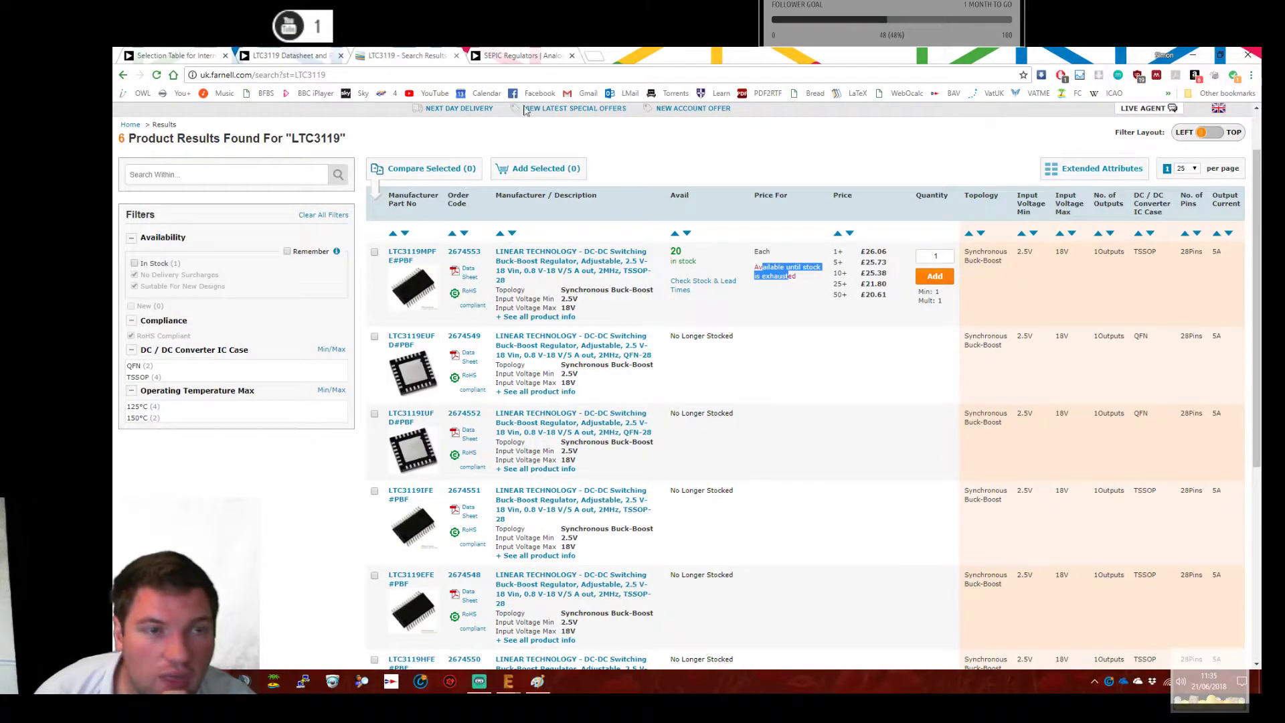
left_click(315, 52)
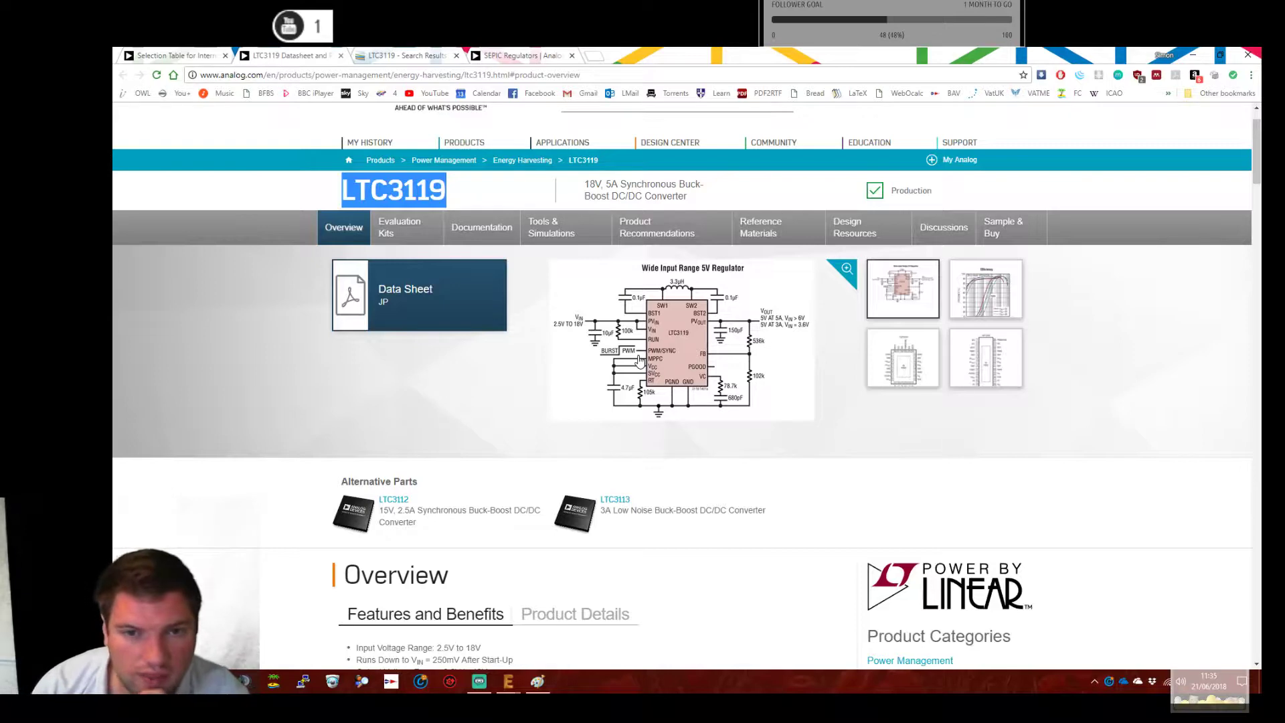
left_click(370, 53)
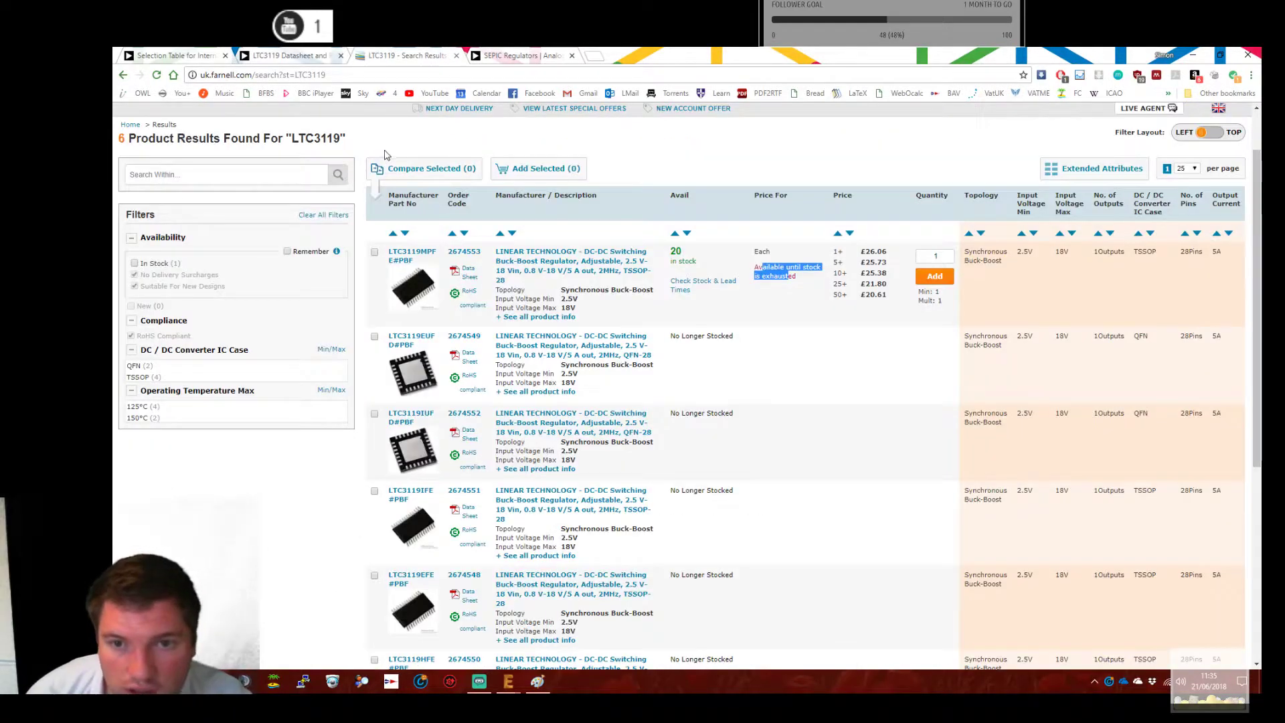
left_click(788, 306)
left_click_drag(691, 272, 678, 263)
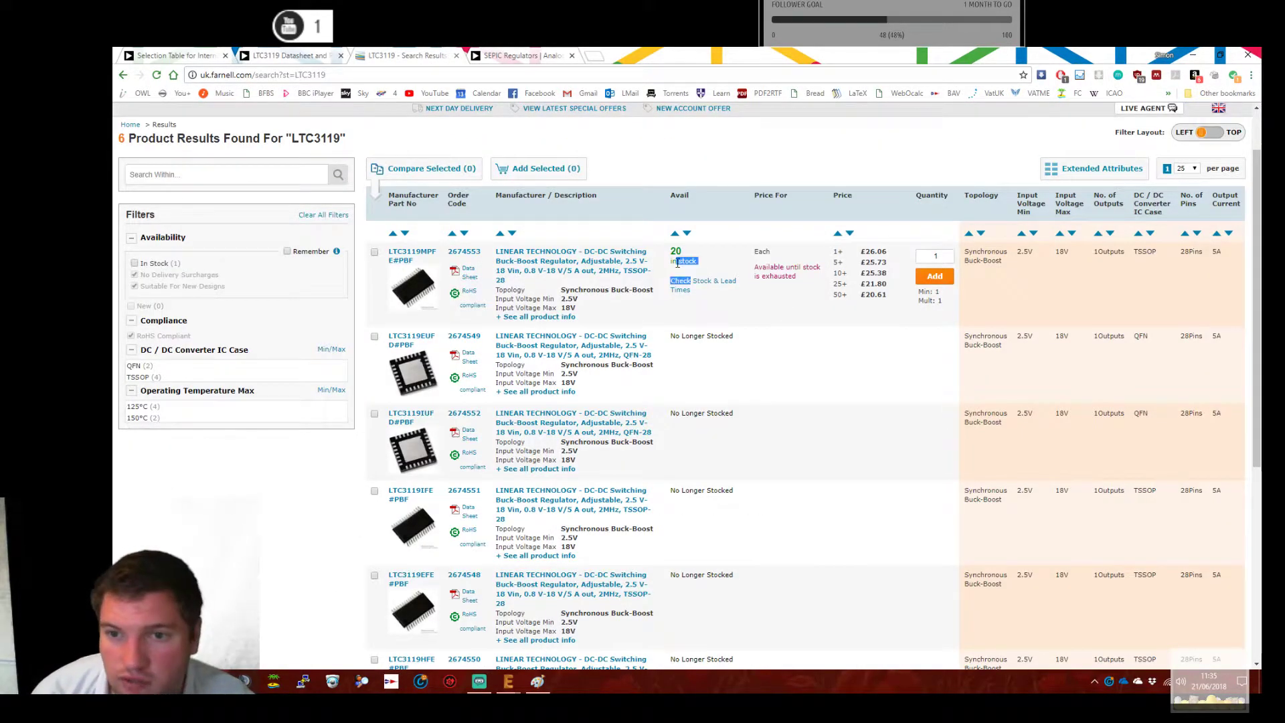
left_click(683, 260)
left_click_drag(766, 275, 832, 313)
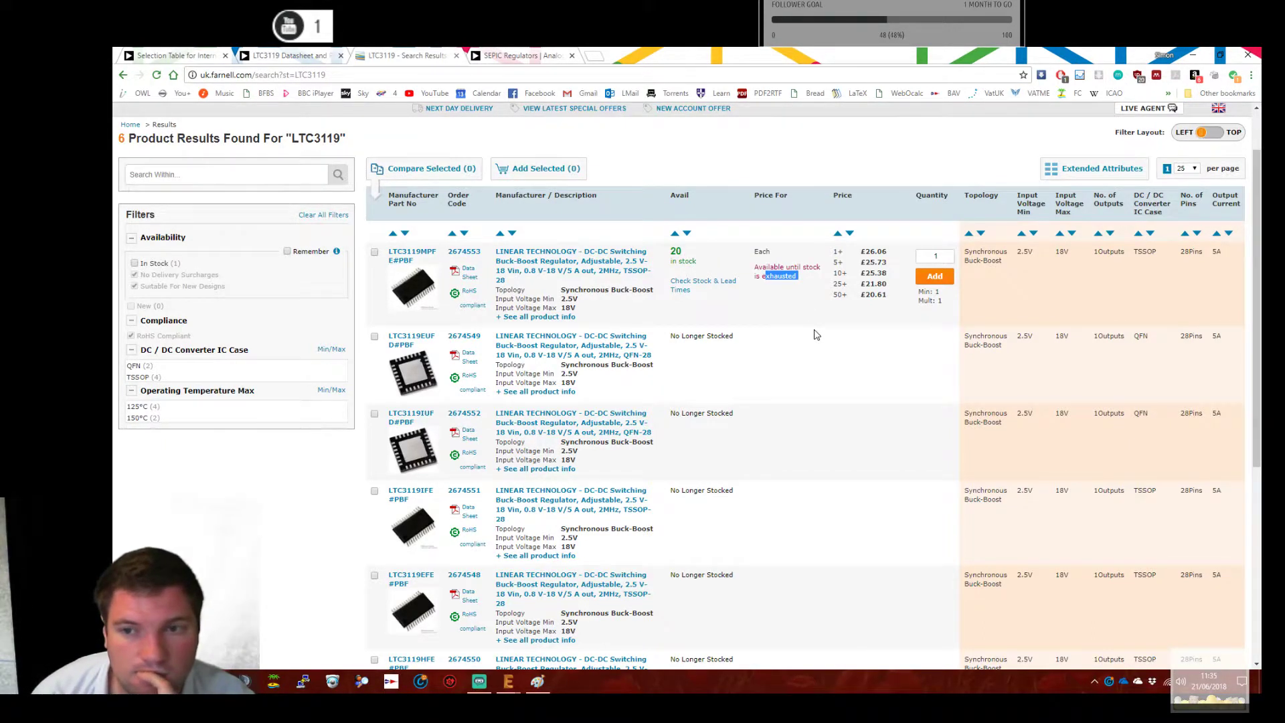
mouse_move(409, 280)
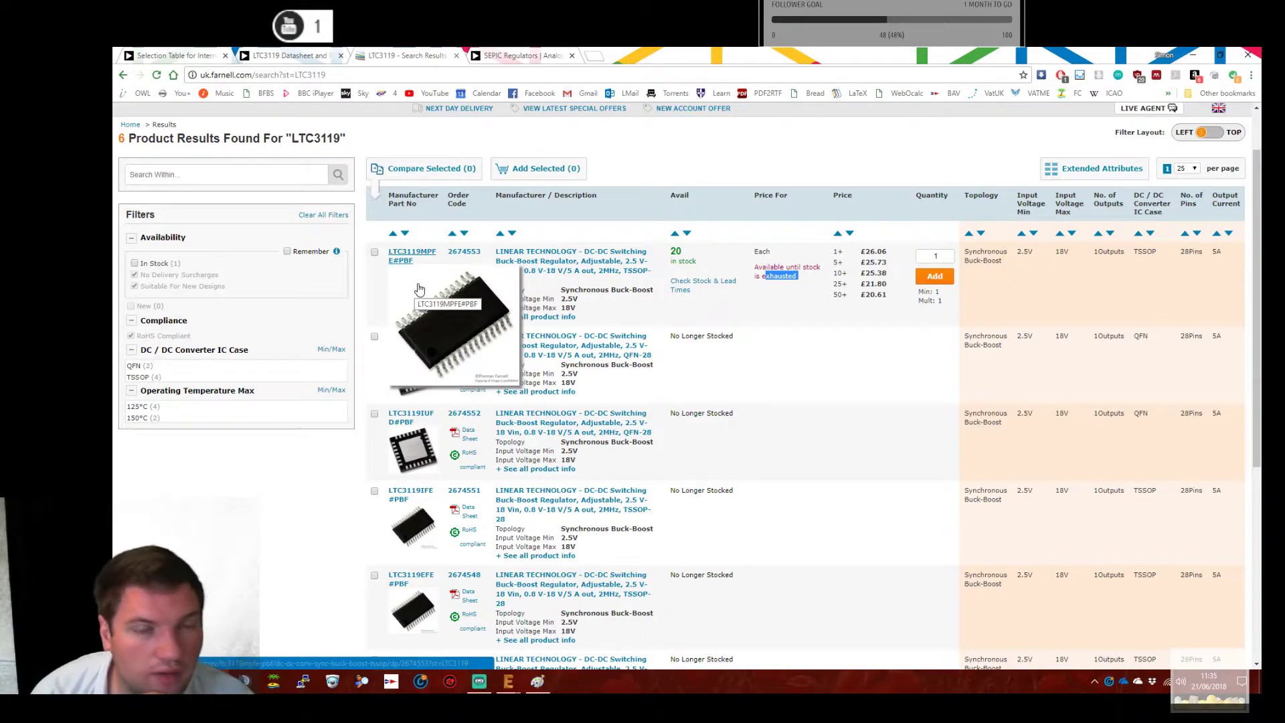
Close the Farnell results and open the product selection table from the Analog Devices SEPIC Regulators page.
middle_click(367, 53)
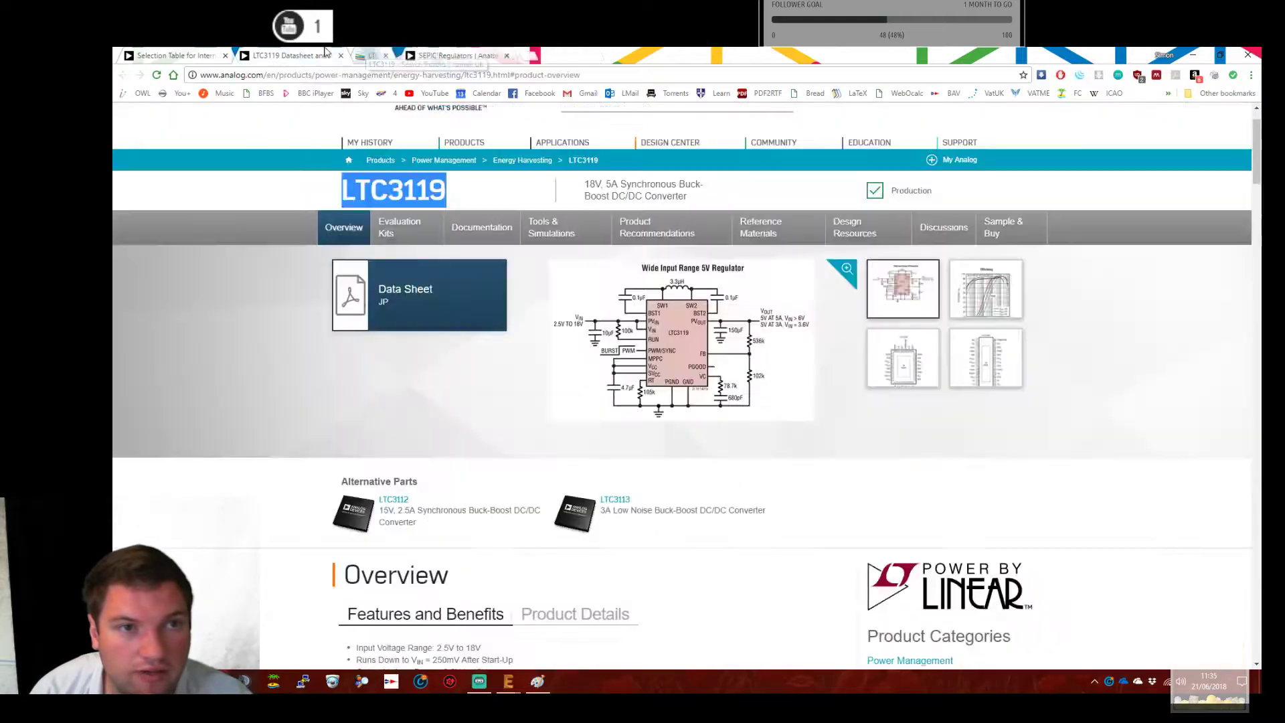
scroll(770, 410, "down", 1)
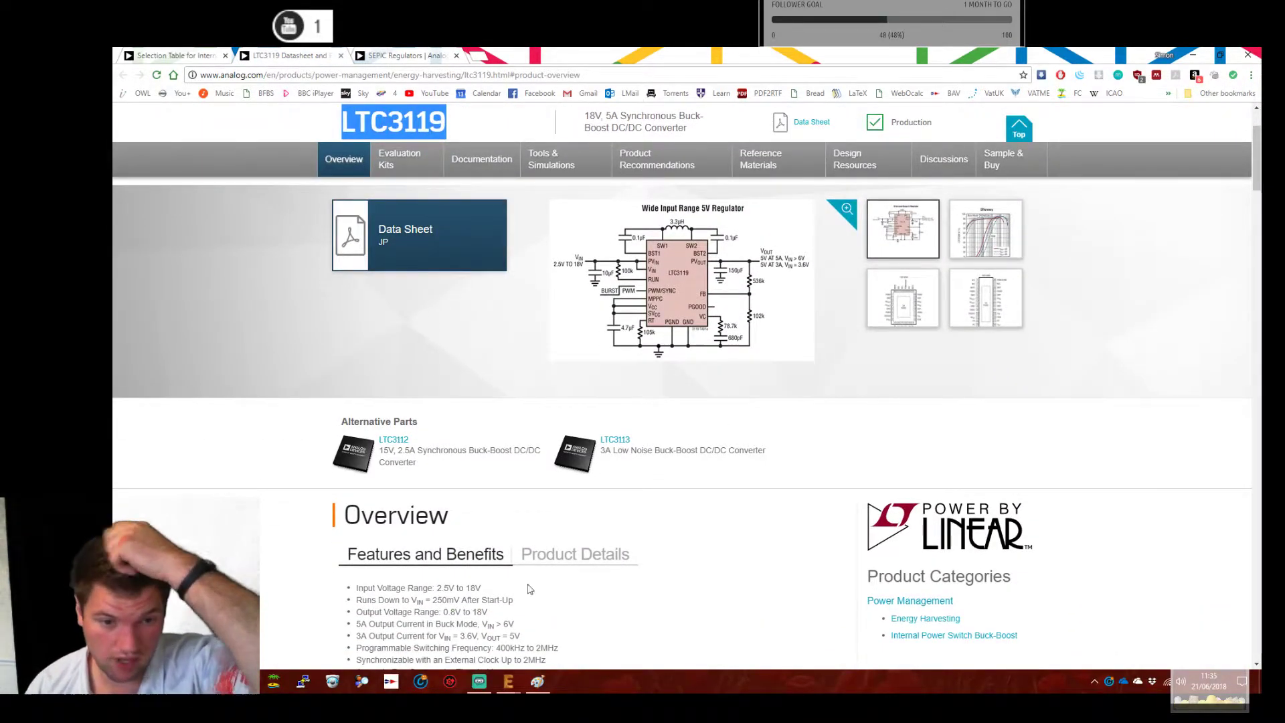
left_click(545, 416)
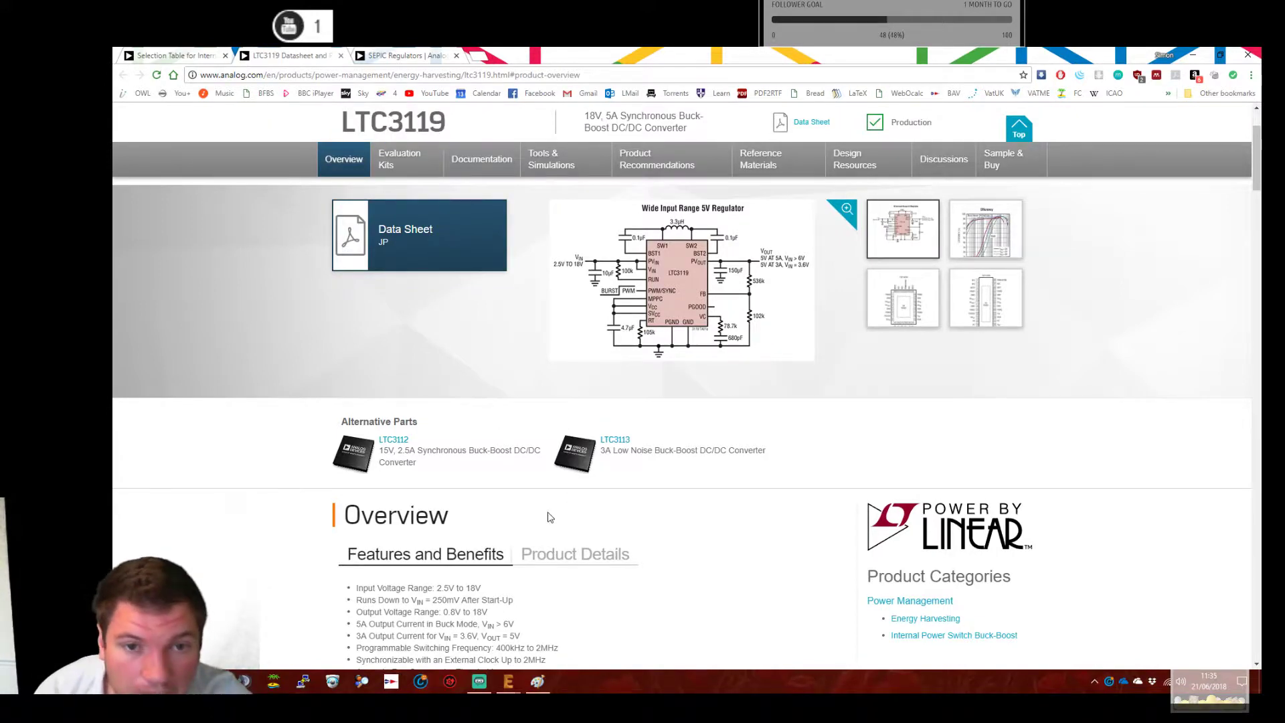
left_click(400, 56)
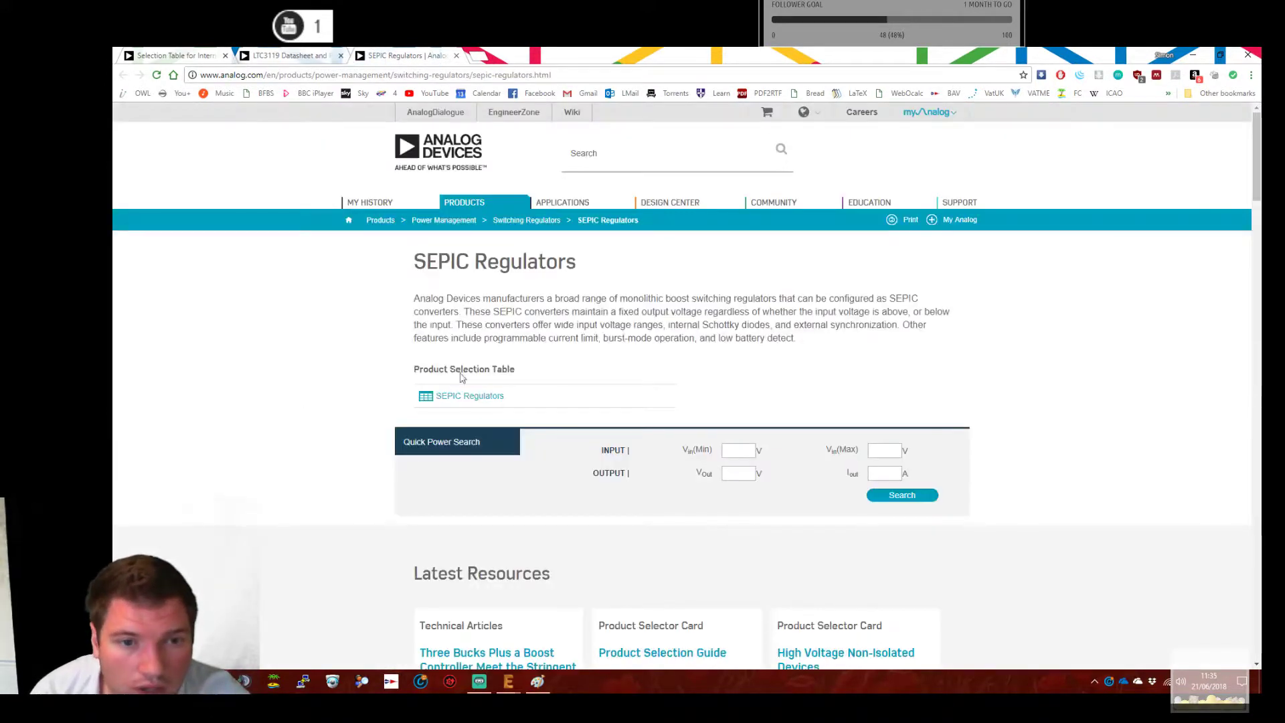
left_click(462, 397)
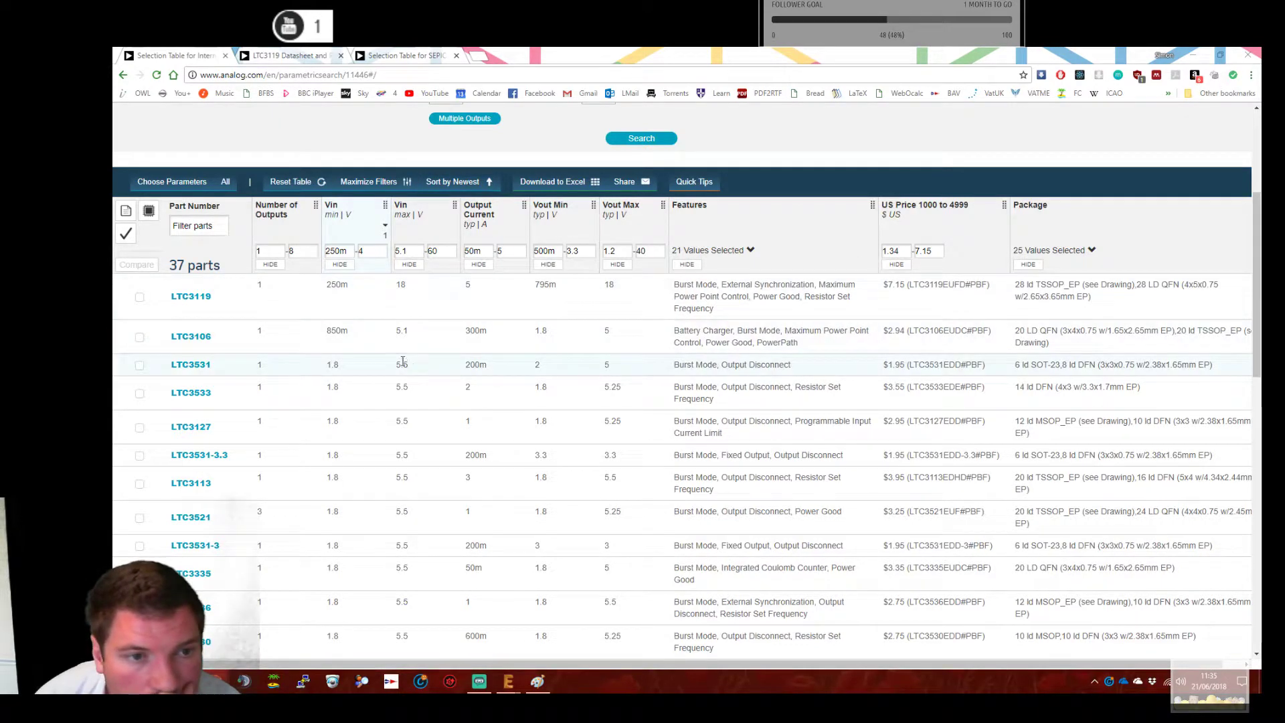
Open the LTC3106 product page from the buck-boost parts table and examine its listed features and solar cell input circuit.
left_click(185, 339)
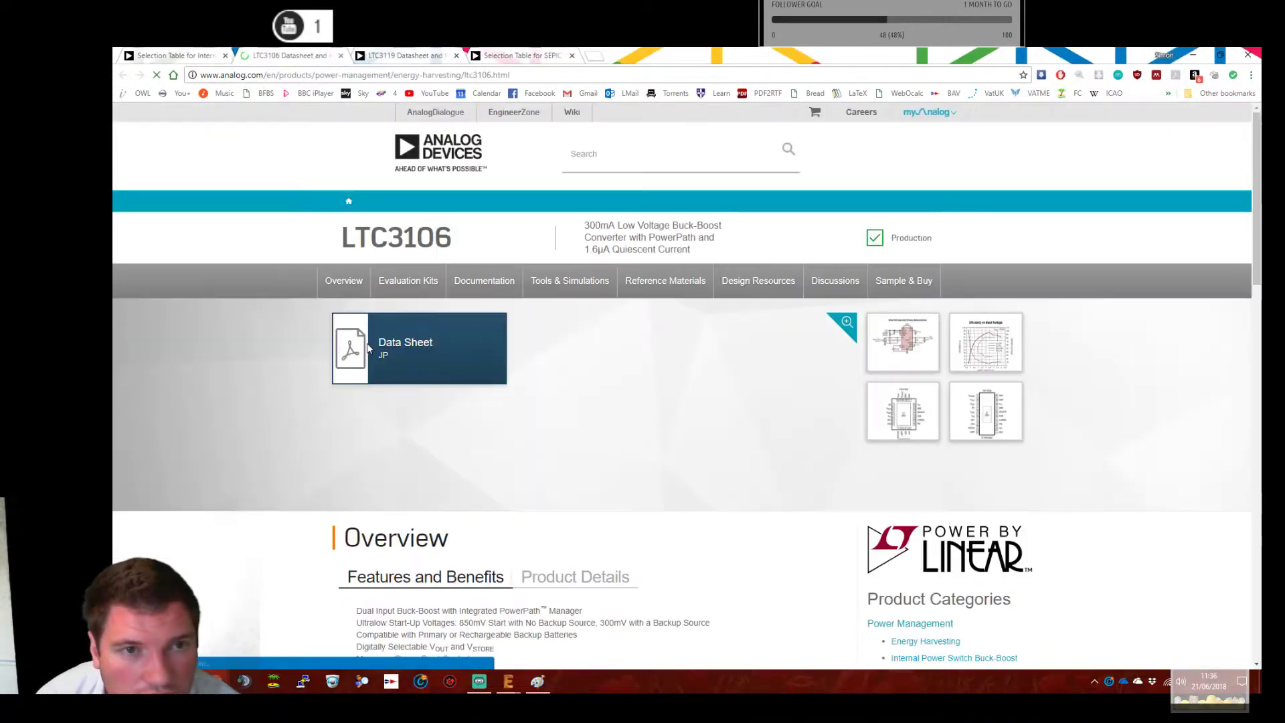
scroll(801, 445, "down", 3)
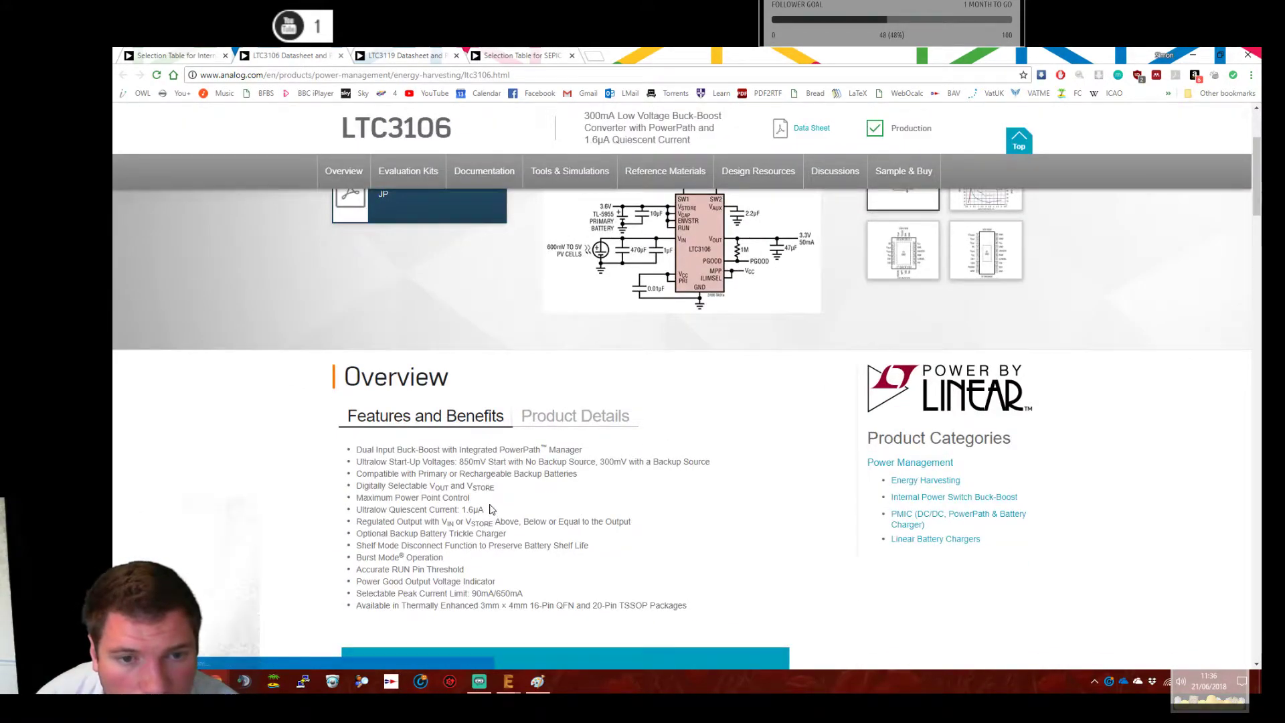
scroll(492, 509, "up", 2)
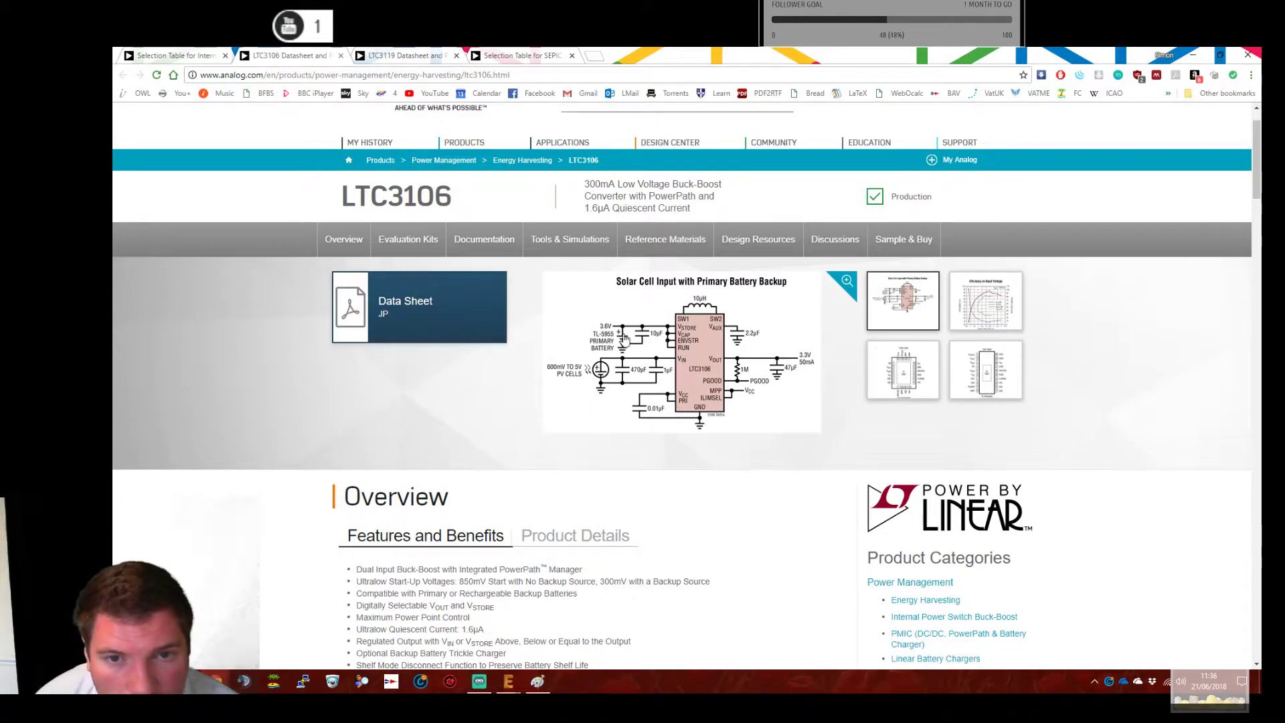
Review the LTC3106 features and copy the part number from its product page heading.
scroll(628, 338, "down", 2)
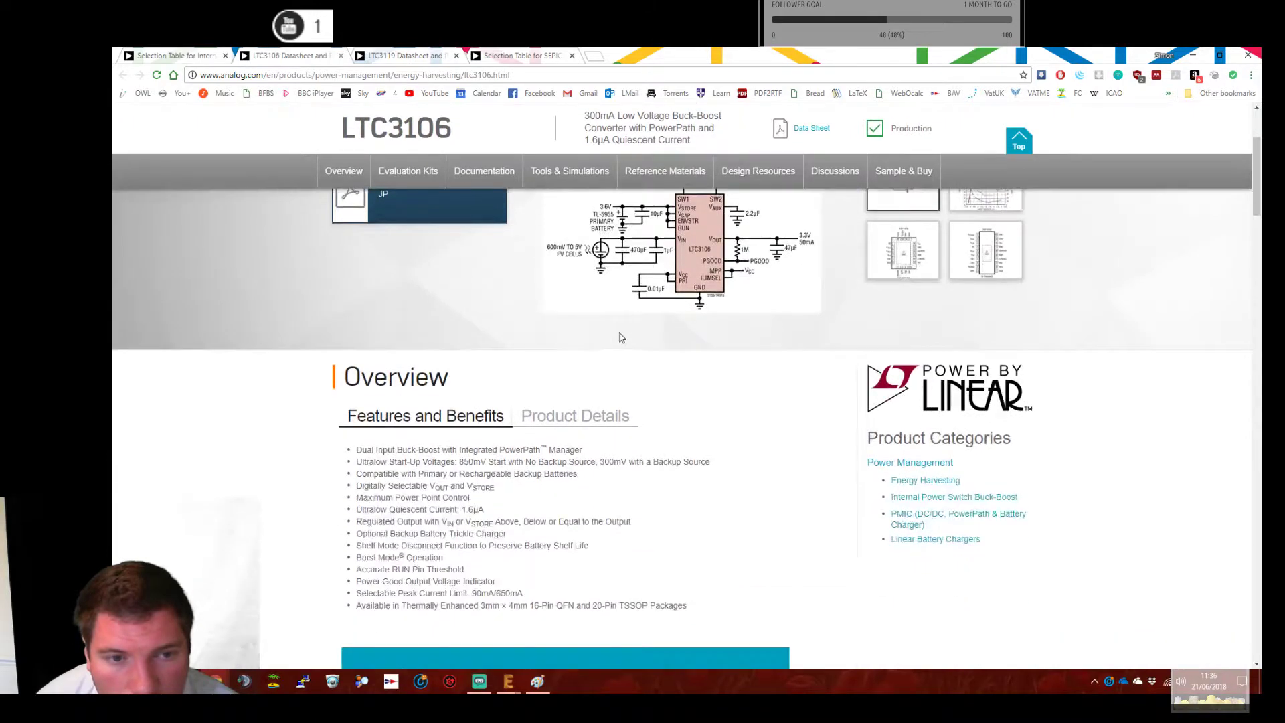
scroll(622, 338, "up", 3)
double_click(416, 259)
right_click(416, 258)
left_click(455, 264)
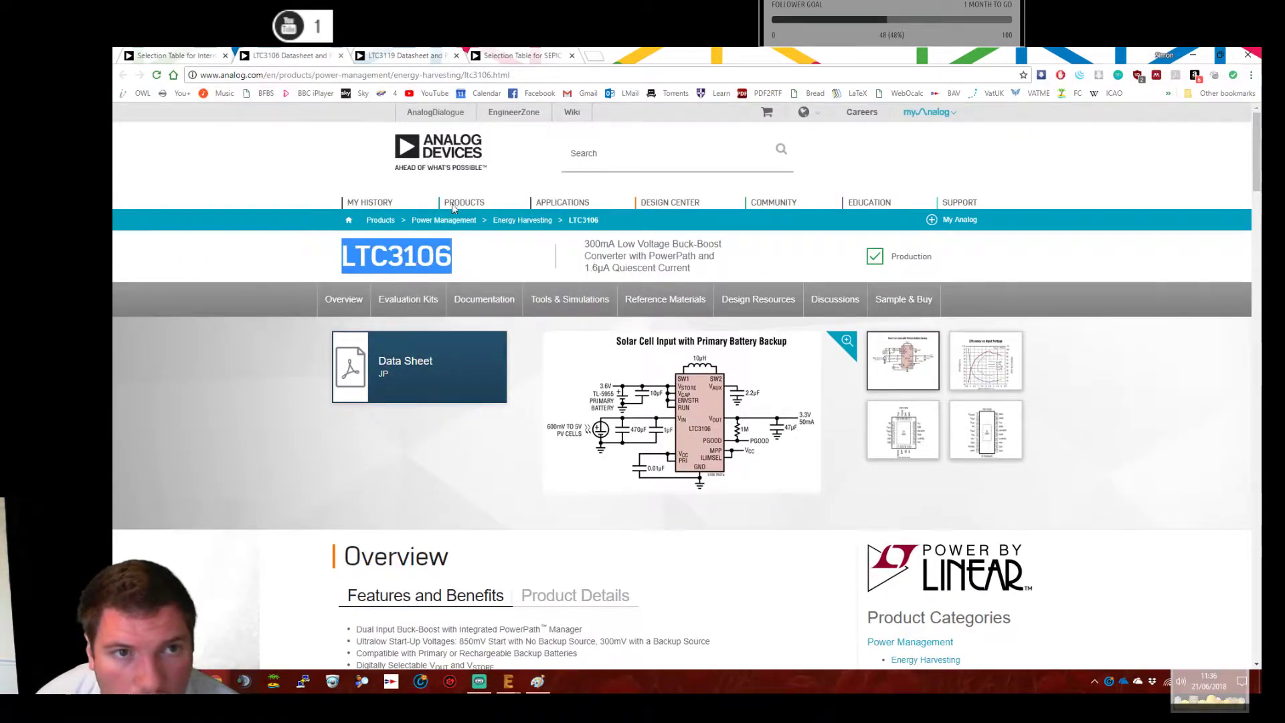
Find the Farnell element14 UK site with a web search for "uk farnell" and search it for the LTC3106.
left_click(594, 56)
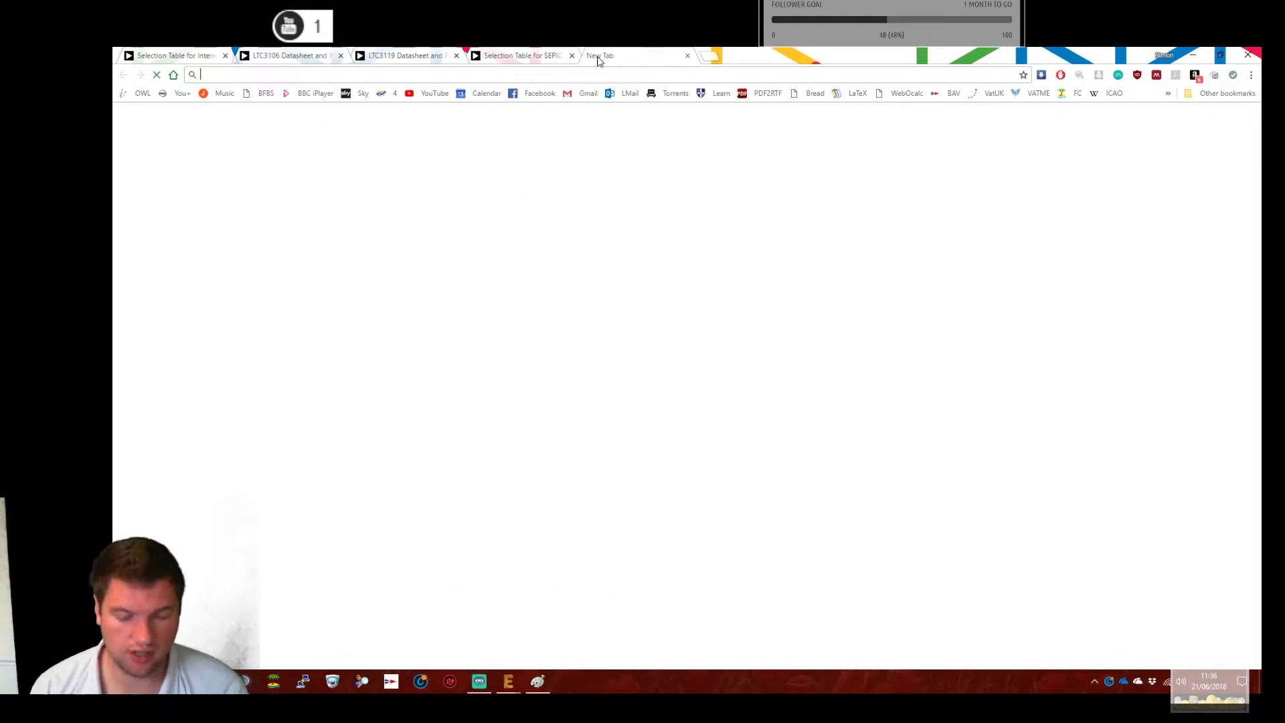
type("uk farnell")
key("Return")
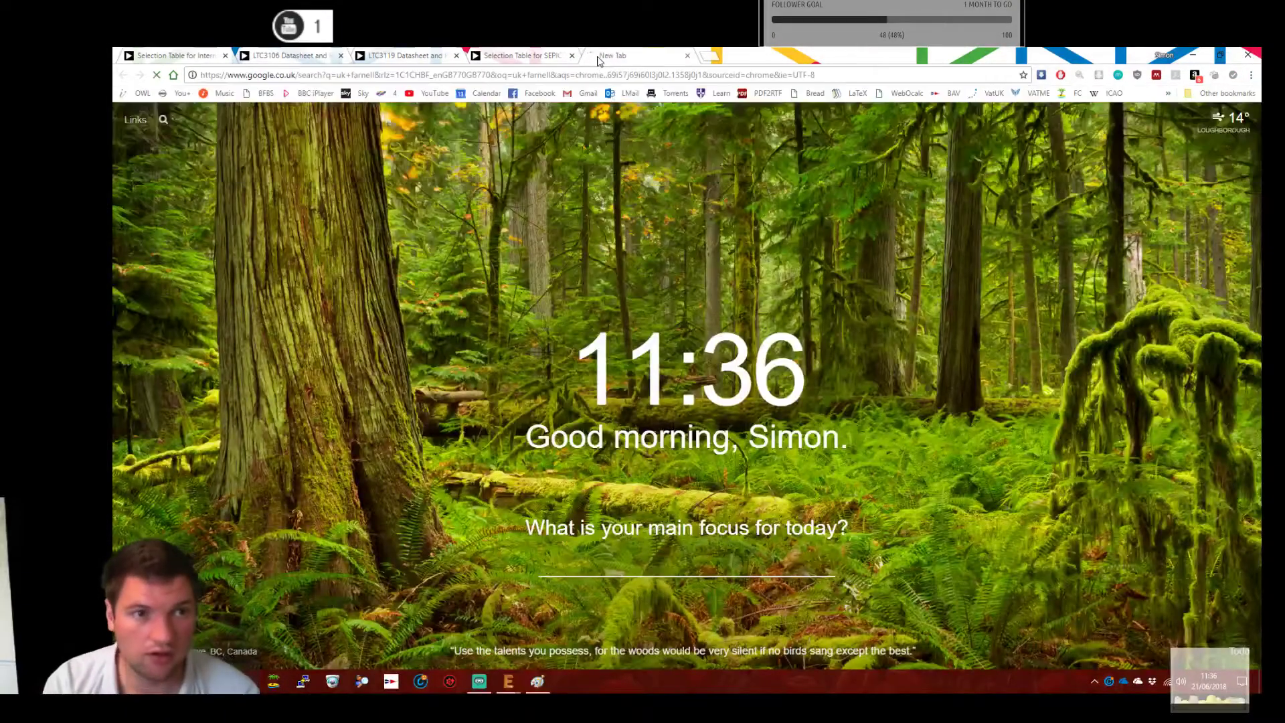
left_click(384, 213)
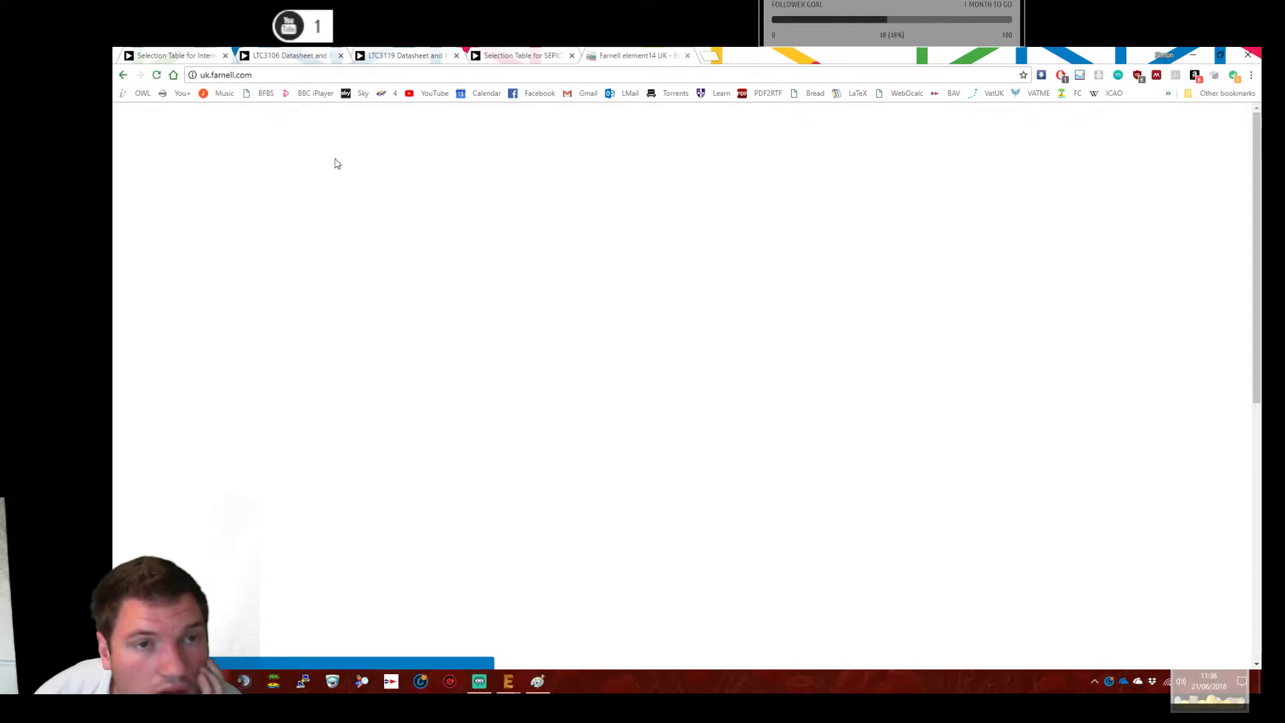
right_click(362, 127)
left_click(395, 189)
left_click(1014, 124)
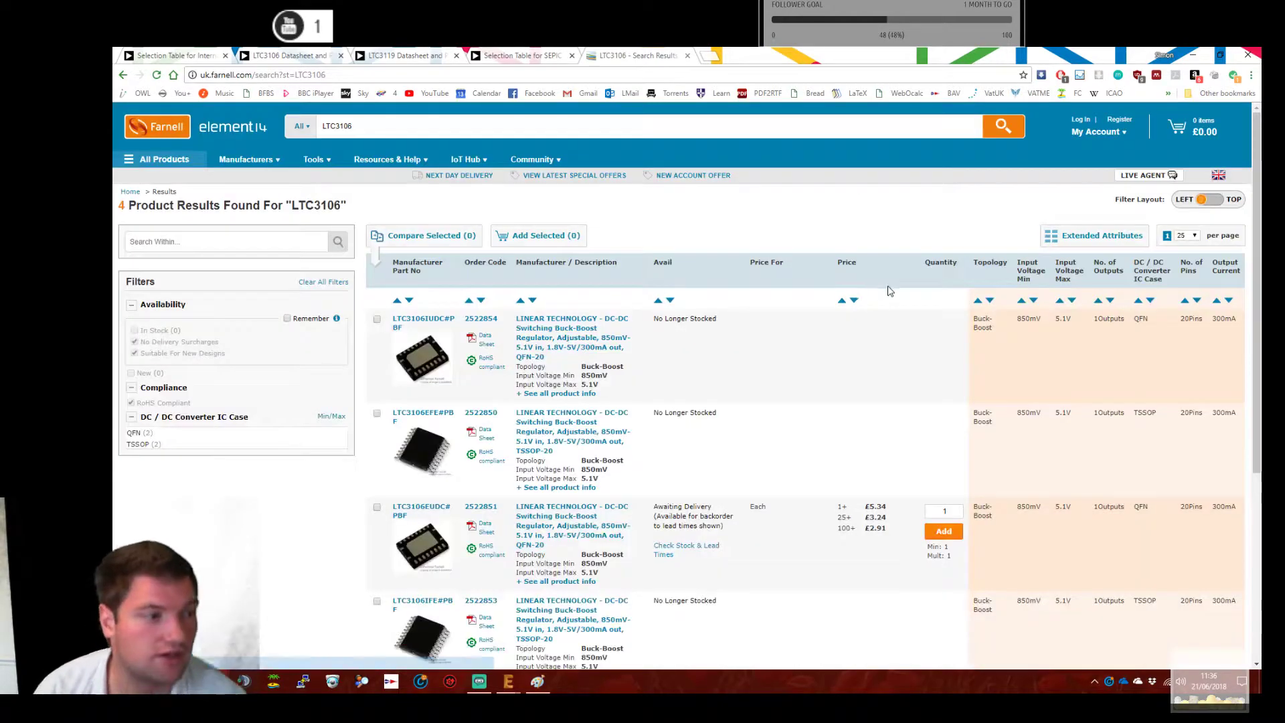
Examine the availability and prices of the LTC3106 variants on Farnell and close the results.
scroll(736, 428, "down", 10)
scroll(736, 429, "up", 10)
key("ctrl+w")
Sort the SEPIC Regulators selection table by minimum input voltage in ascending order.
scroll(413, 525, "down", 2)
scroll(425, 494, "up", 2)
left_click(345, 360)
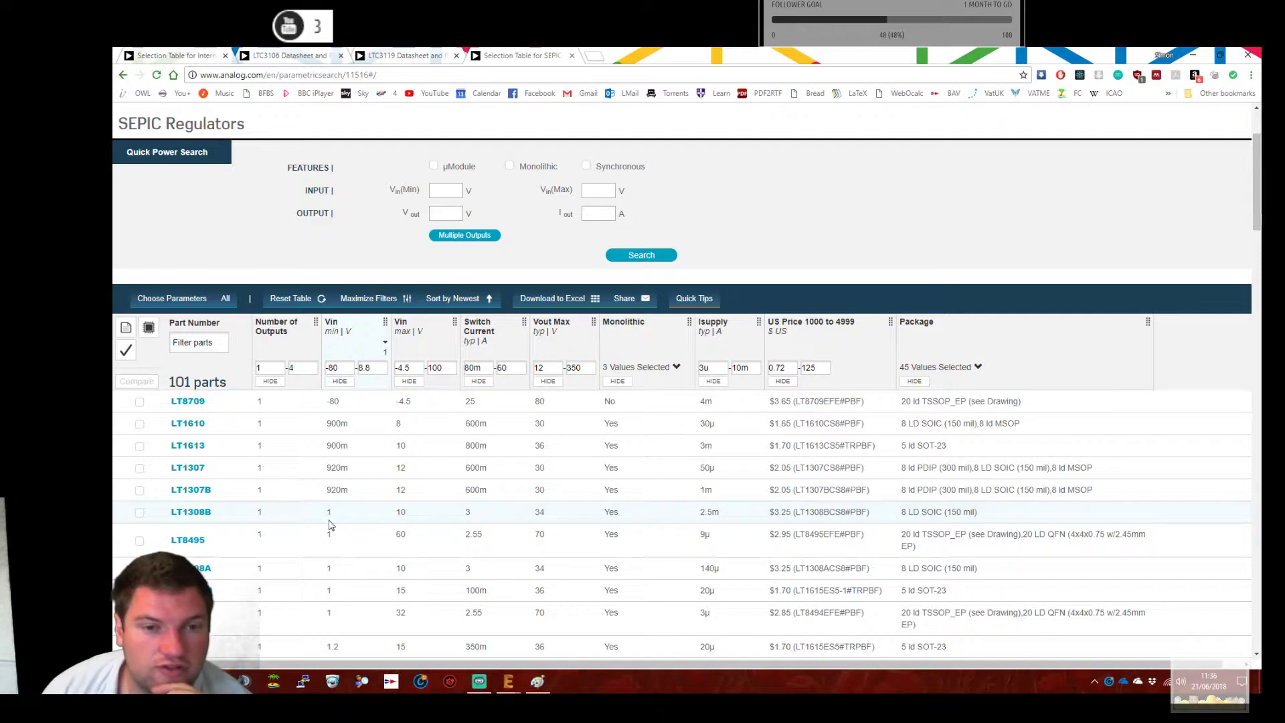
Compare the input voltage ranges of the lowest-voltage SEPIC parts and open the LT8495 product page.
left_click_drag(326, 423, 340, 424)
left_click(350, 440)
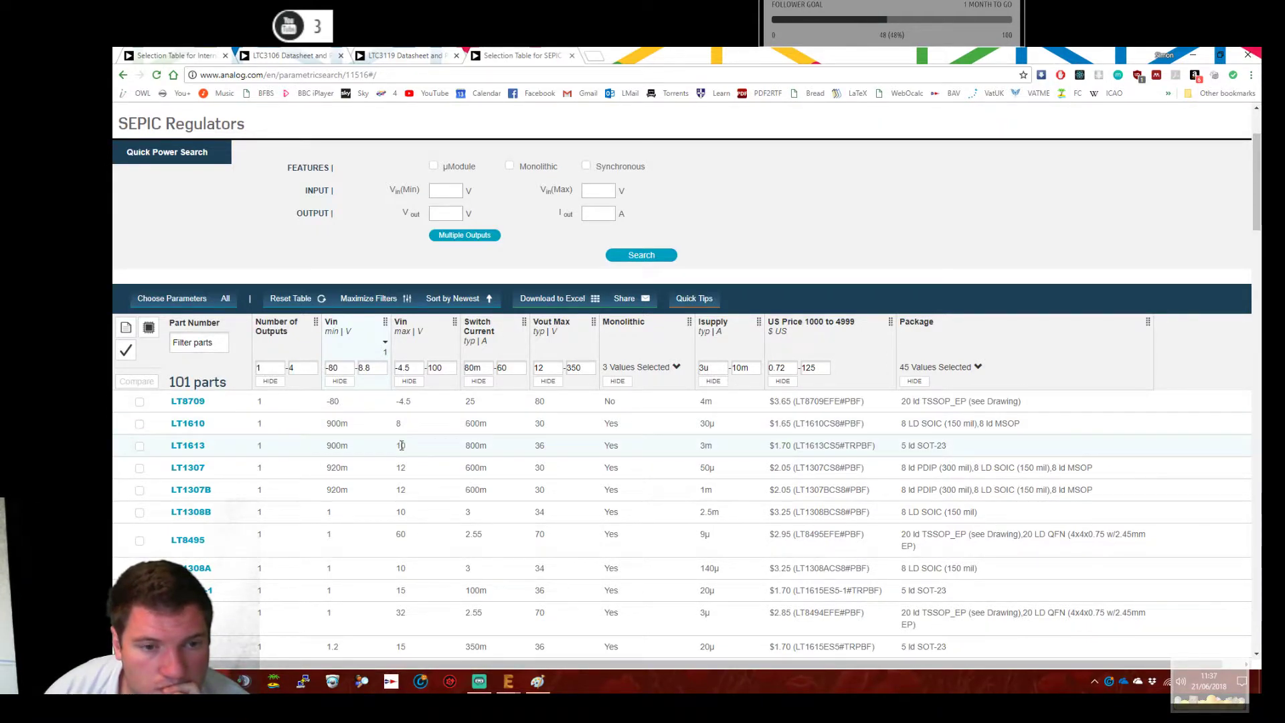
scroll(409, 469, "down", 3)
scroll(412, 495, "up", 2)
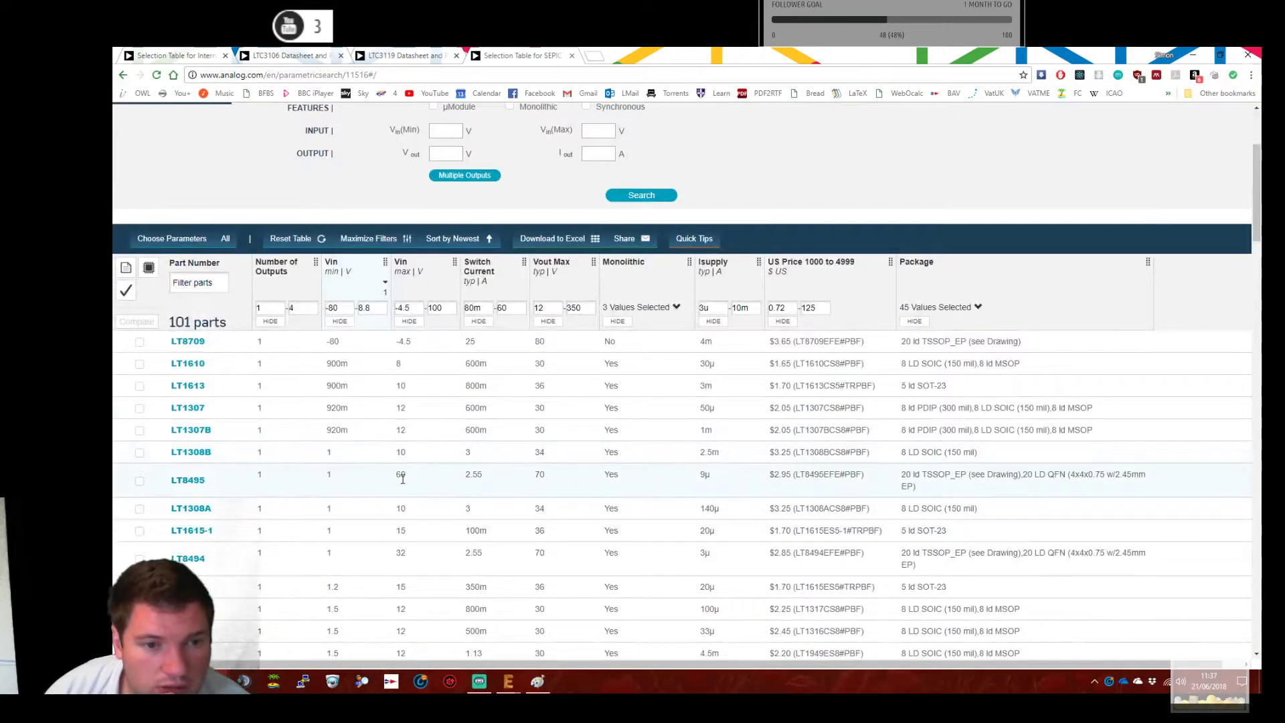
left_click_drag(402, 479, 302, 483)
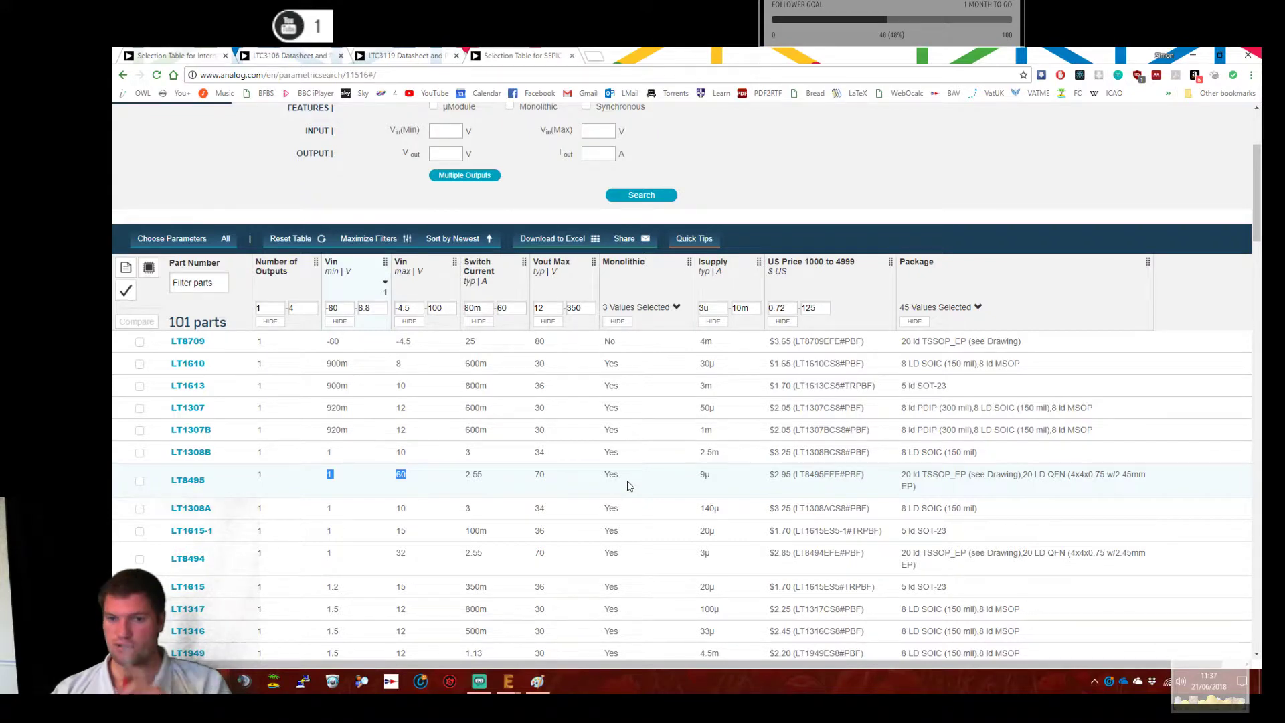
left_click(181, 480)
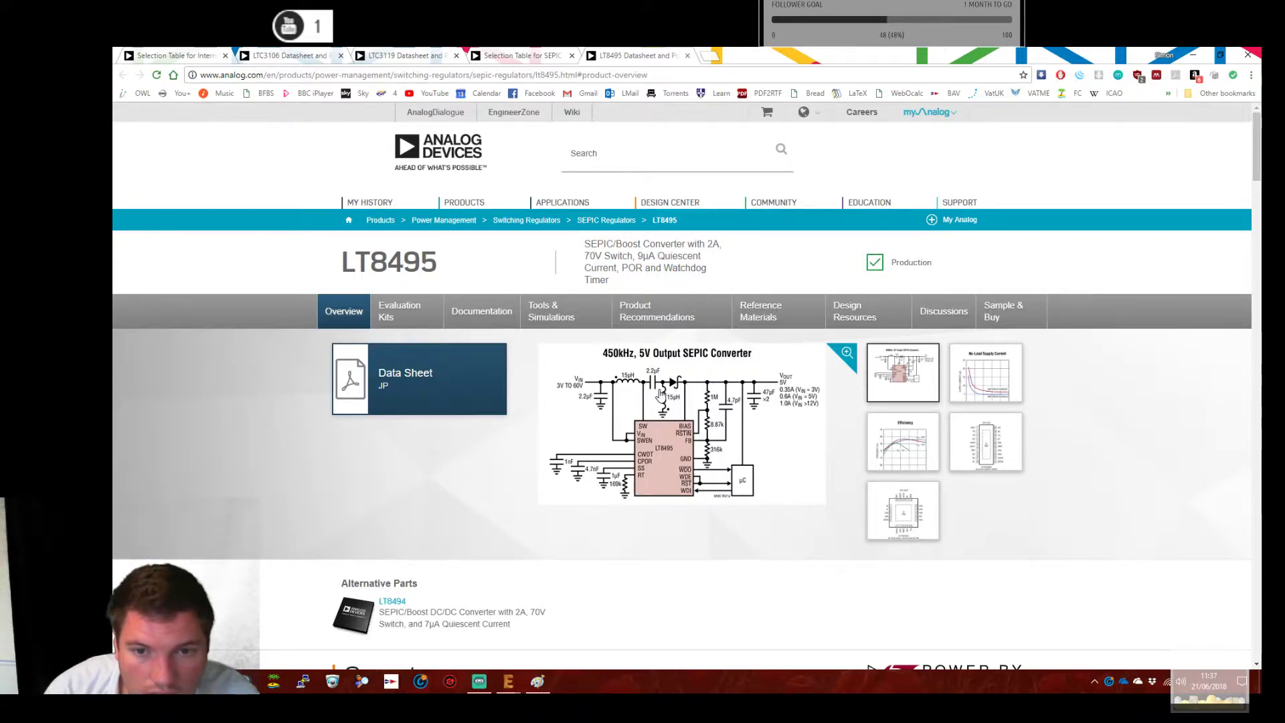
Copy the LT8495 part number, open the Farnell element14 UK site through a "uk farnell" web search and look up that part.
double_click(379, 266)
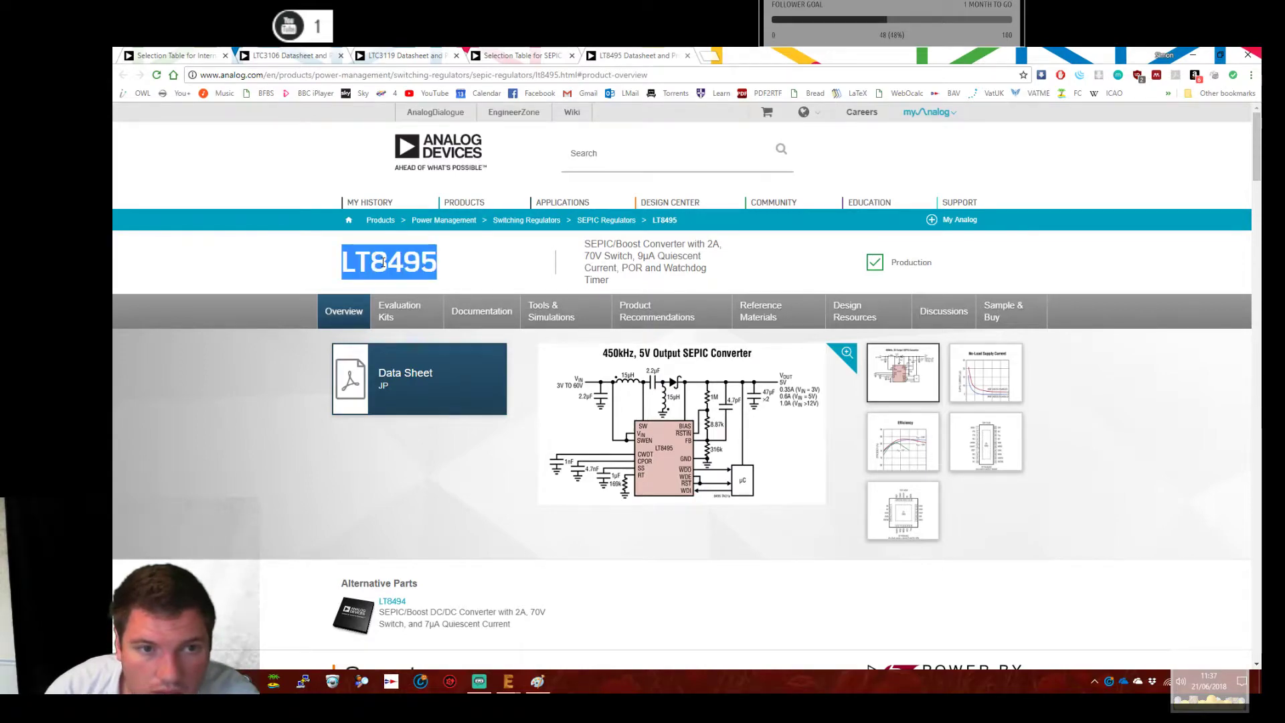
left_click(712, 54)
type("uk farnell")
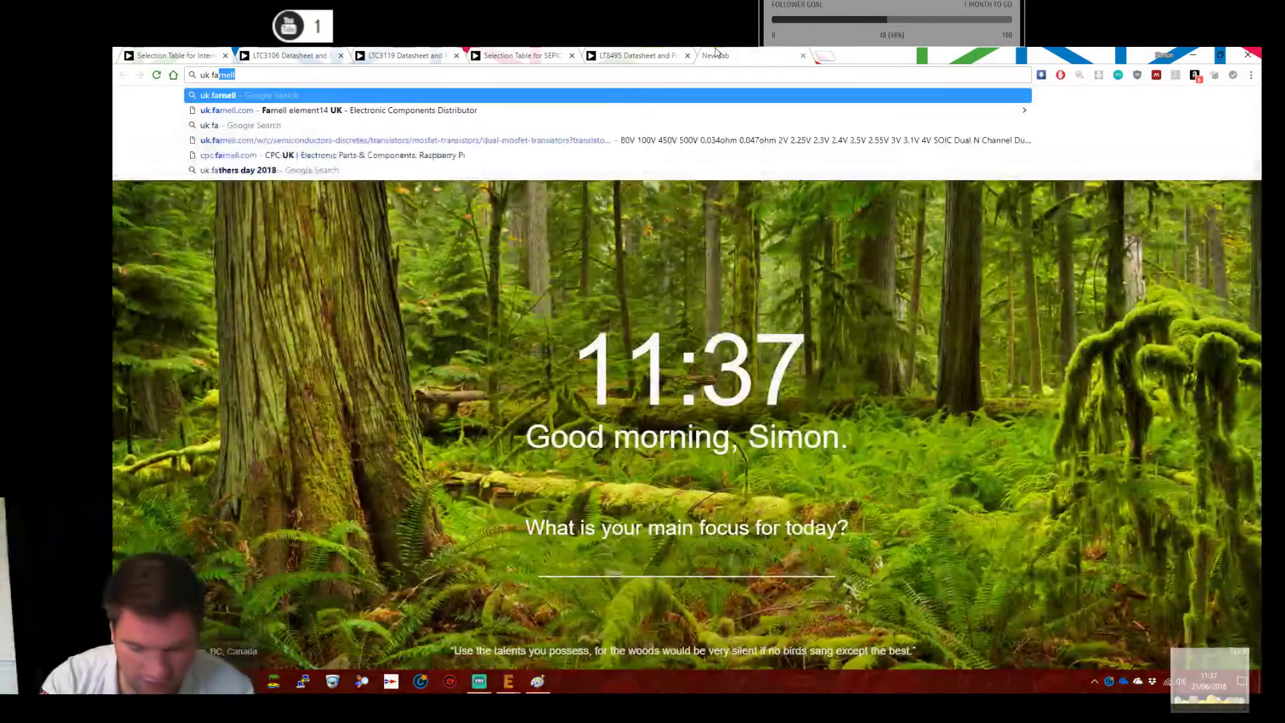
key("Return")
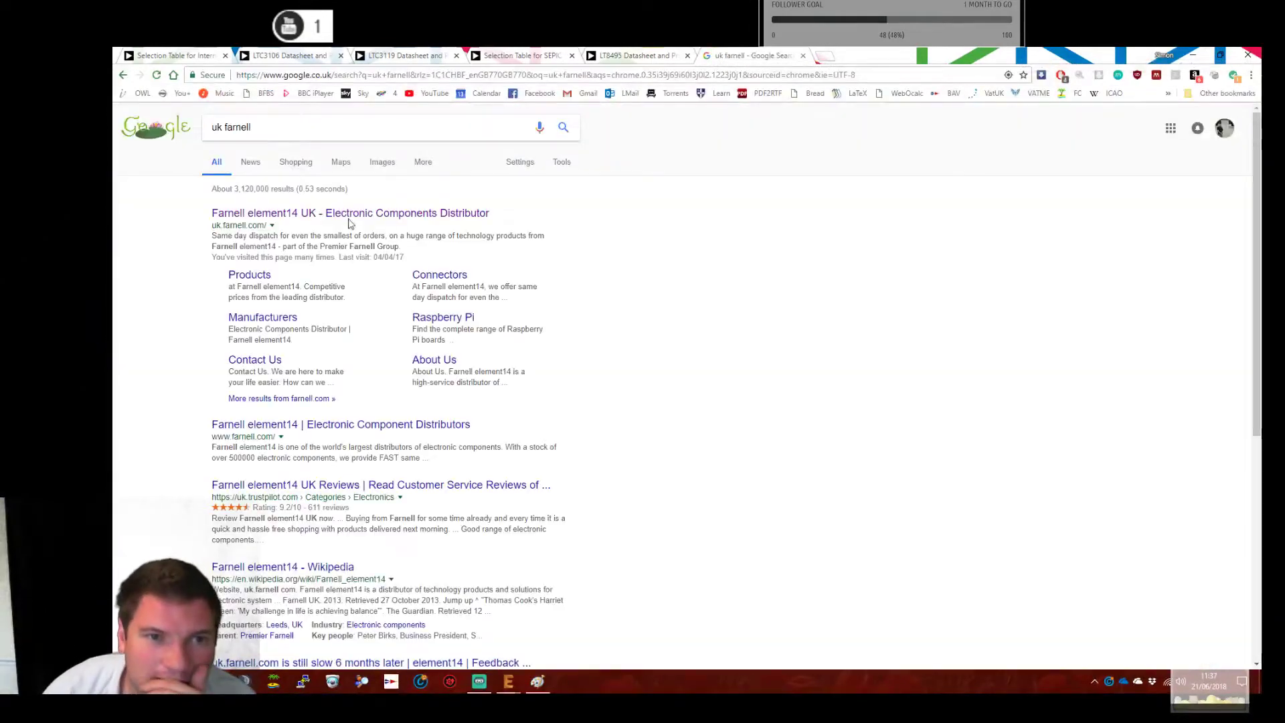
left_click(345, 214)
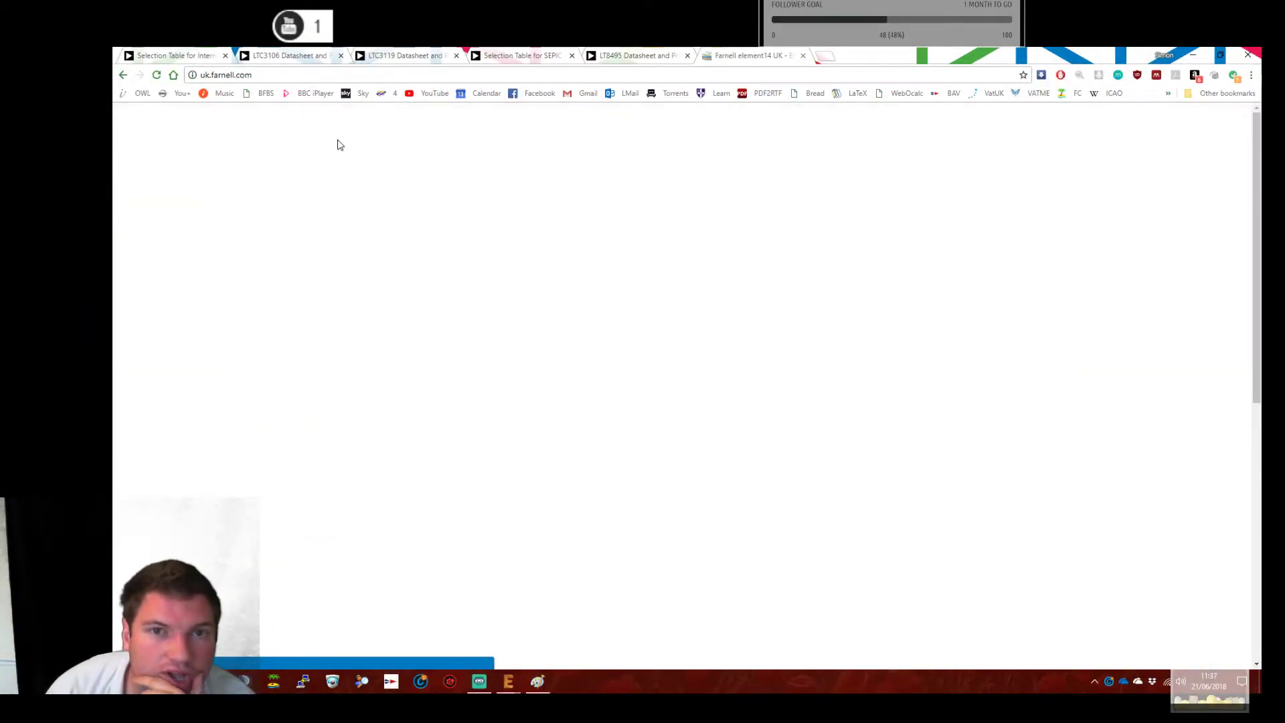
right_click(376, 129)
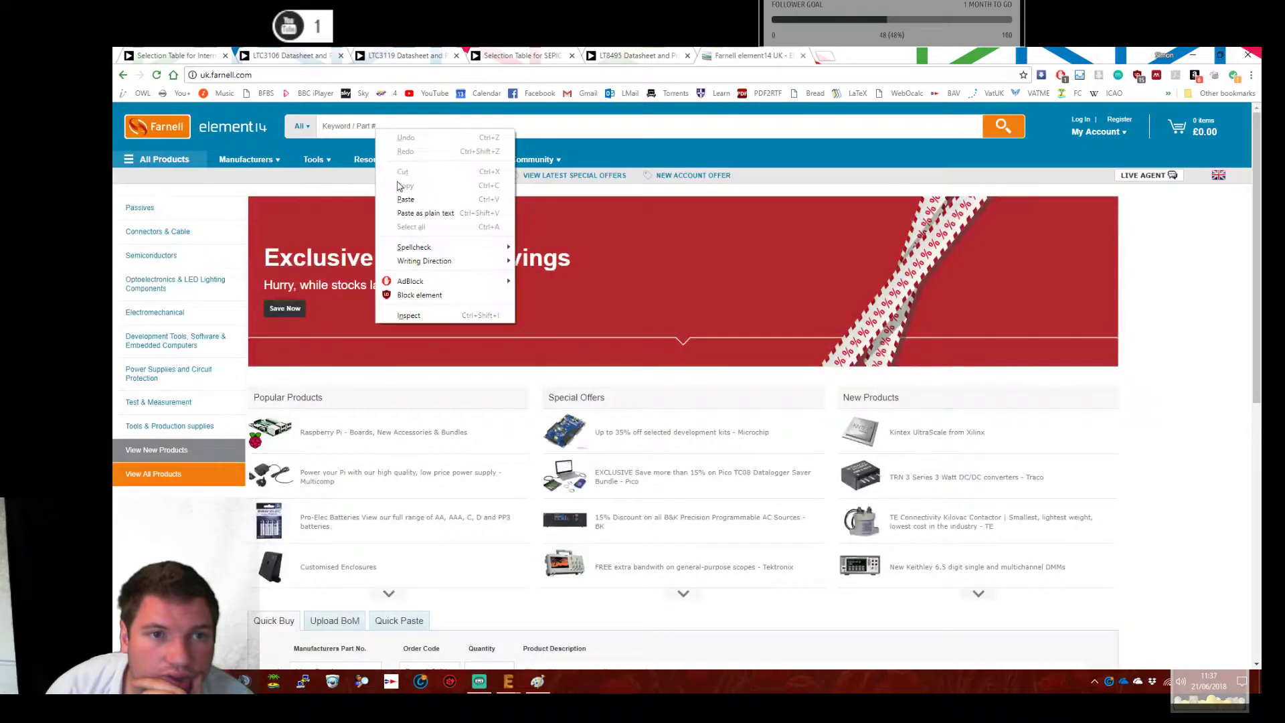
left_click(402, 197)
left_click(1002, 134)
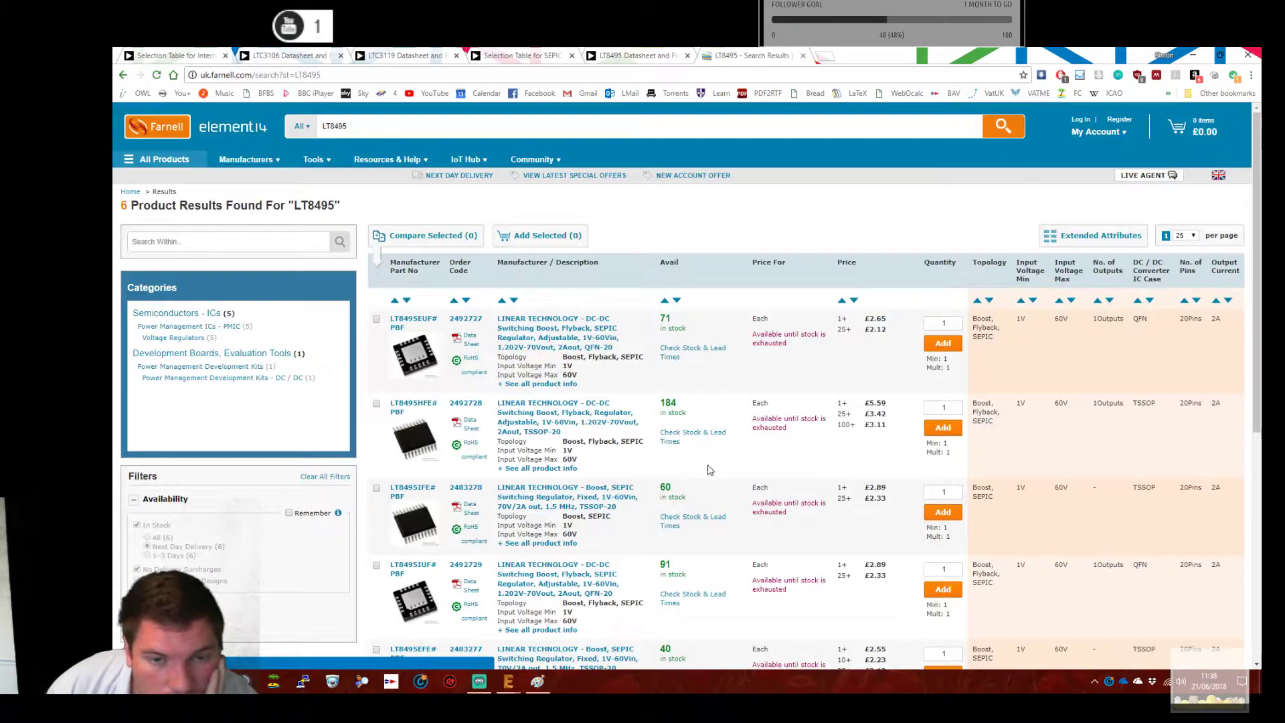
Examine the stock and prices of the LT8495 variants on Farnell, glance at the part's circuit and close its product page.
scroll(712, 469, "down", 15)
scroll(713, 469, "up", 15)
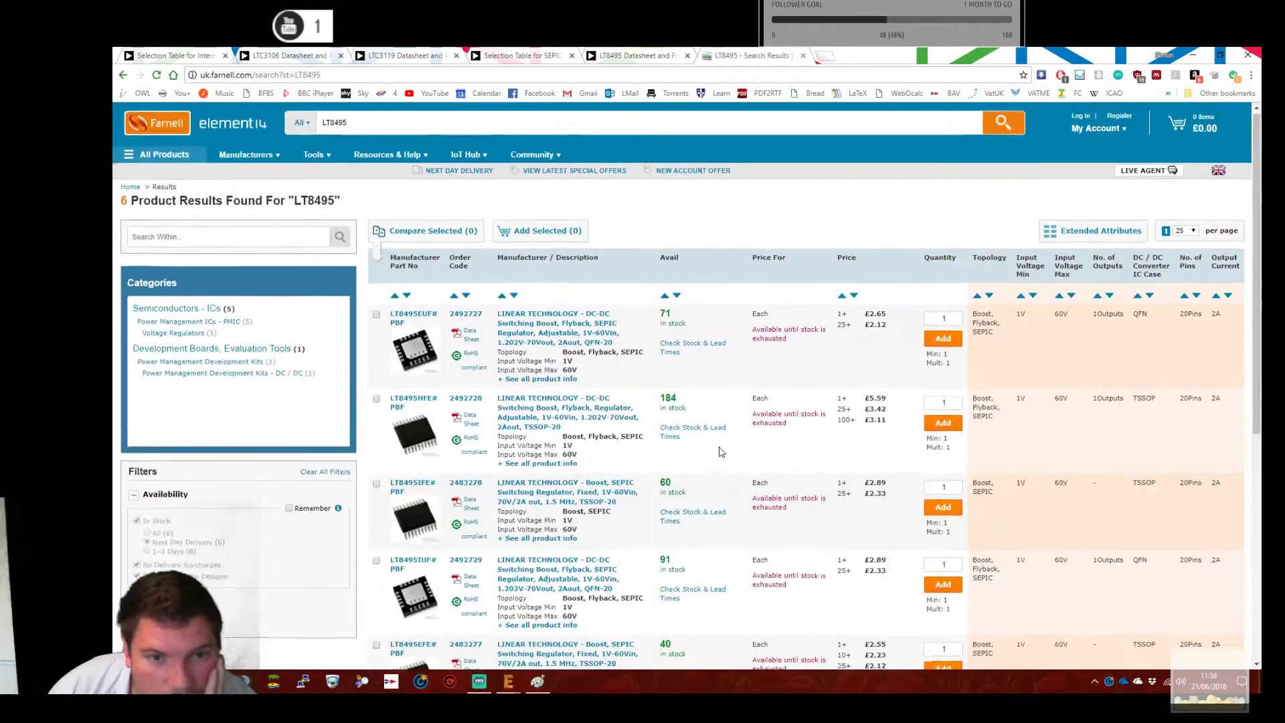
left_click(629, 56)
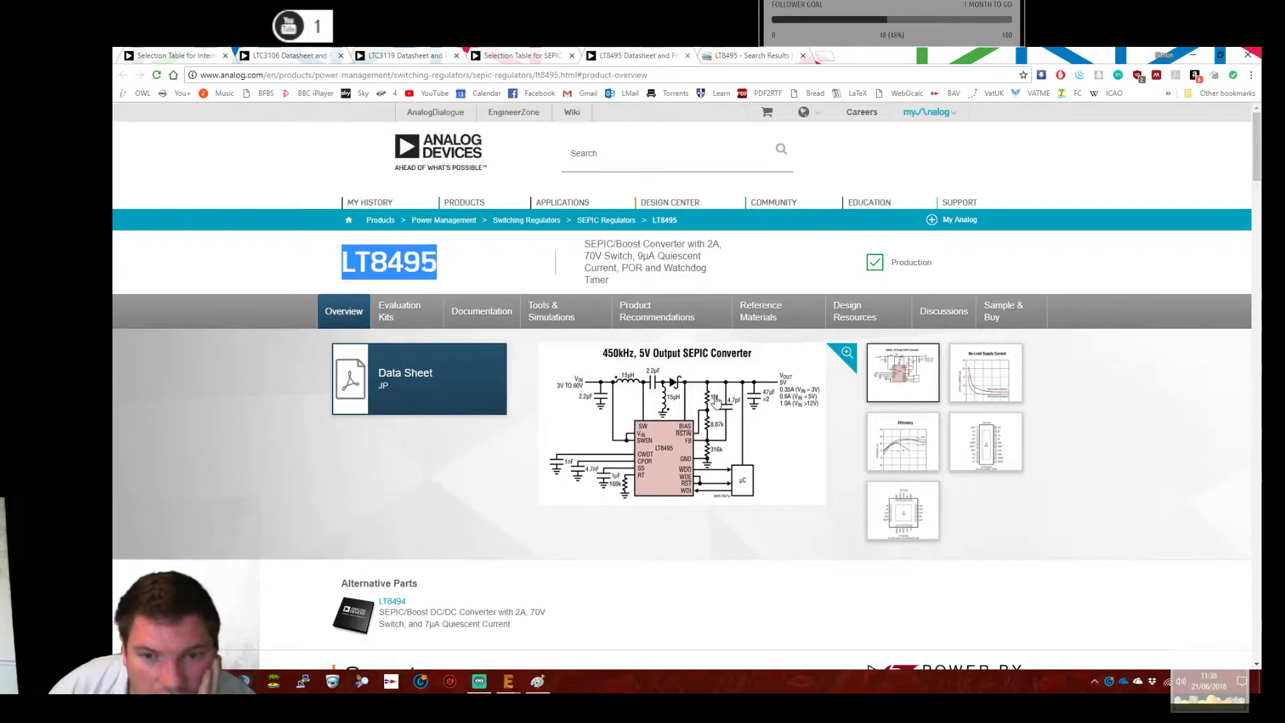
key("ctrl+w")
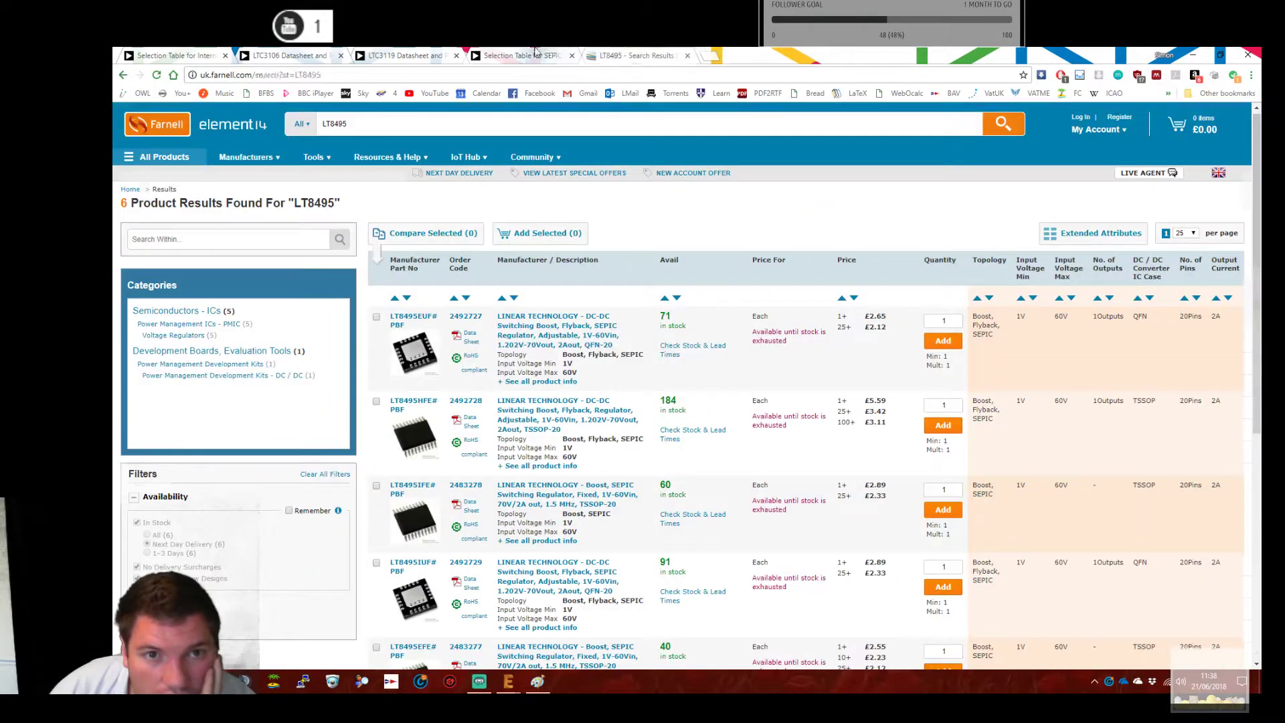
Check the SEPIC table for a similar 1 V part and search Farnell for LT8494.
key("ctrl+shift+Tab")
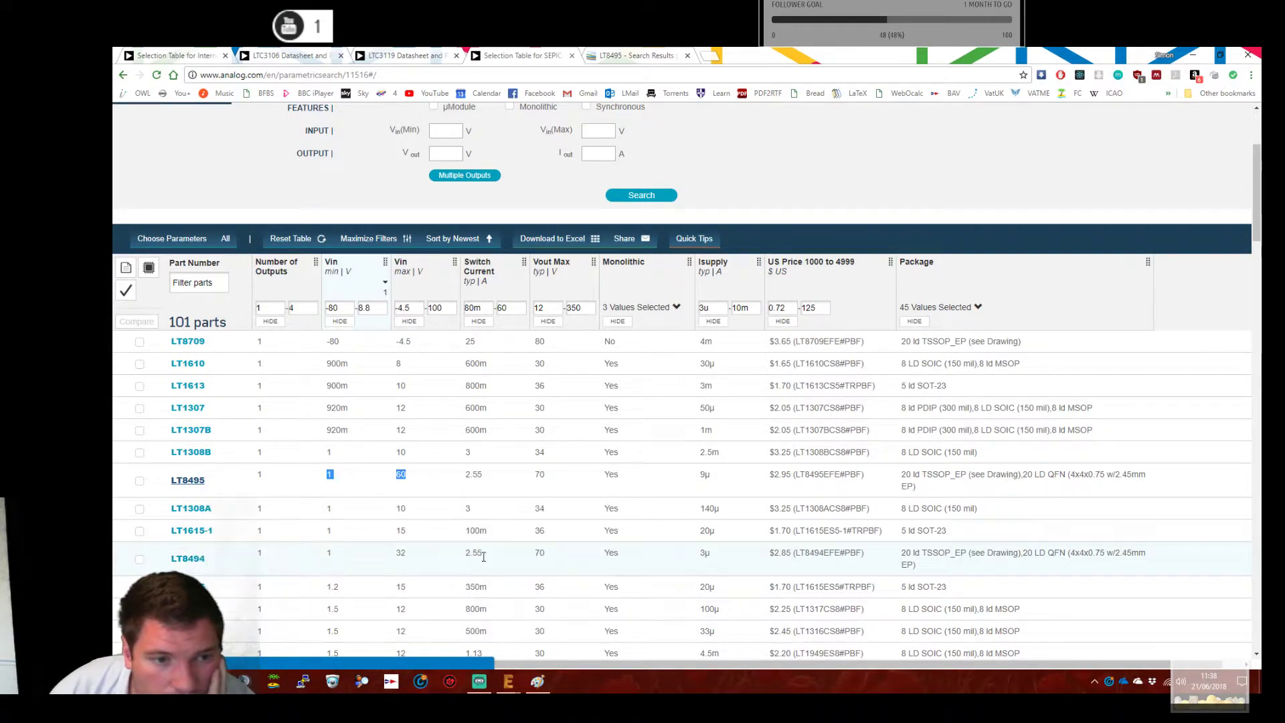
key("ctrl+Tab")
left_click(365, 124)
key("BackSpace")
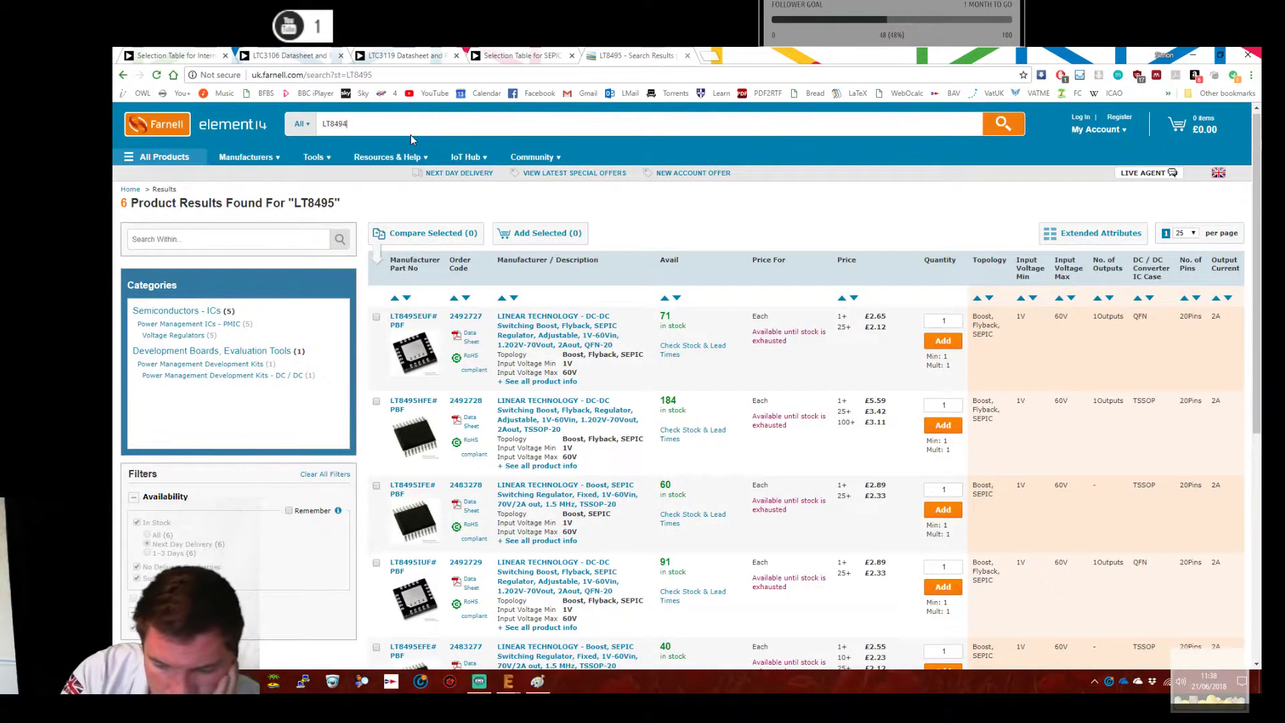
type("4")
key("Return")
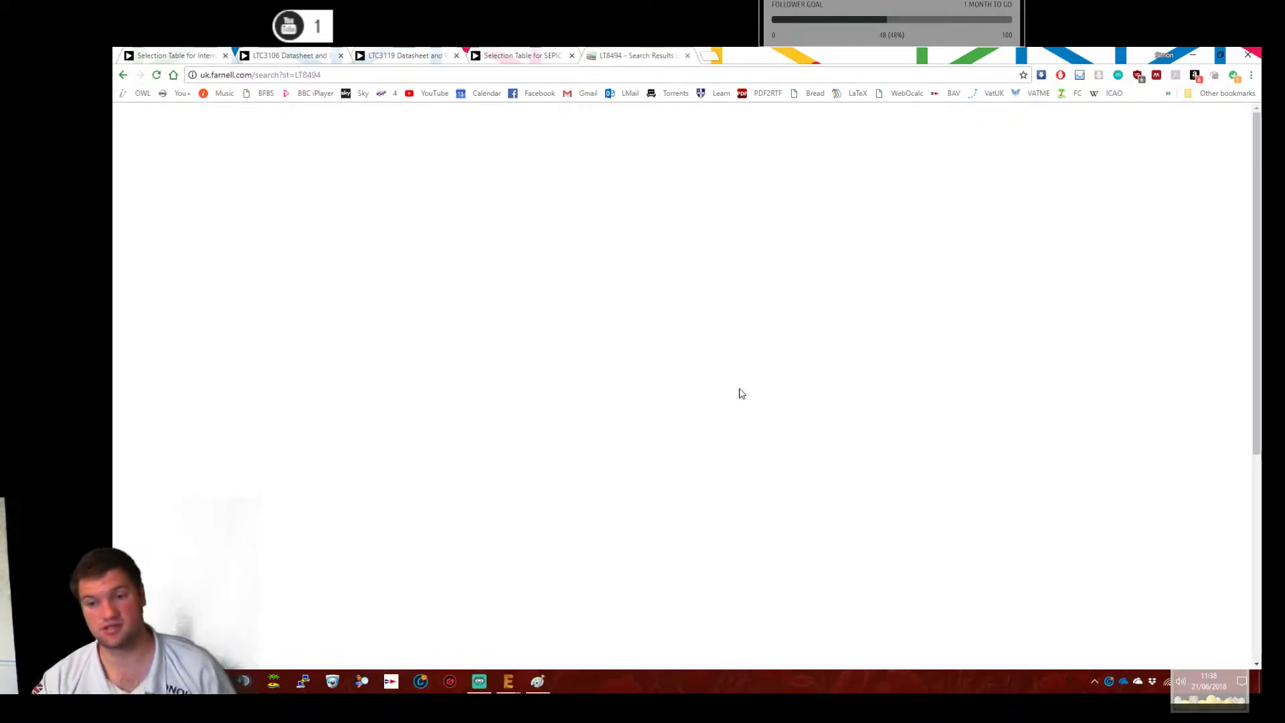
Examine the LT8494 stock on Farnell, and compare the input voltage ranges of further SEPIC parts such as the LT3759.
scroll(776, 374, "down", 3)
scroll(792, 361, "up", 3)
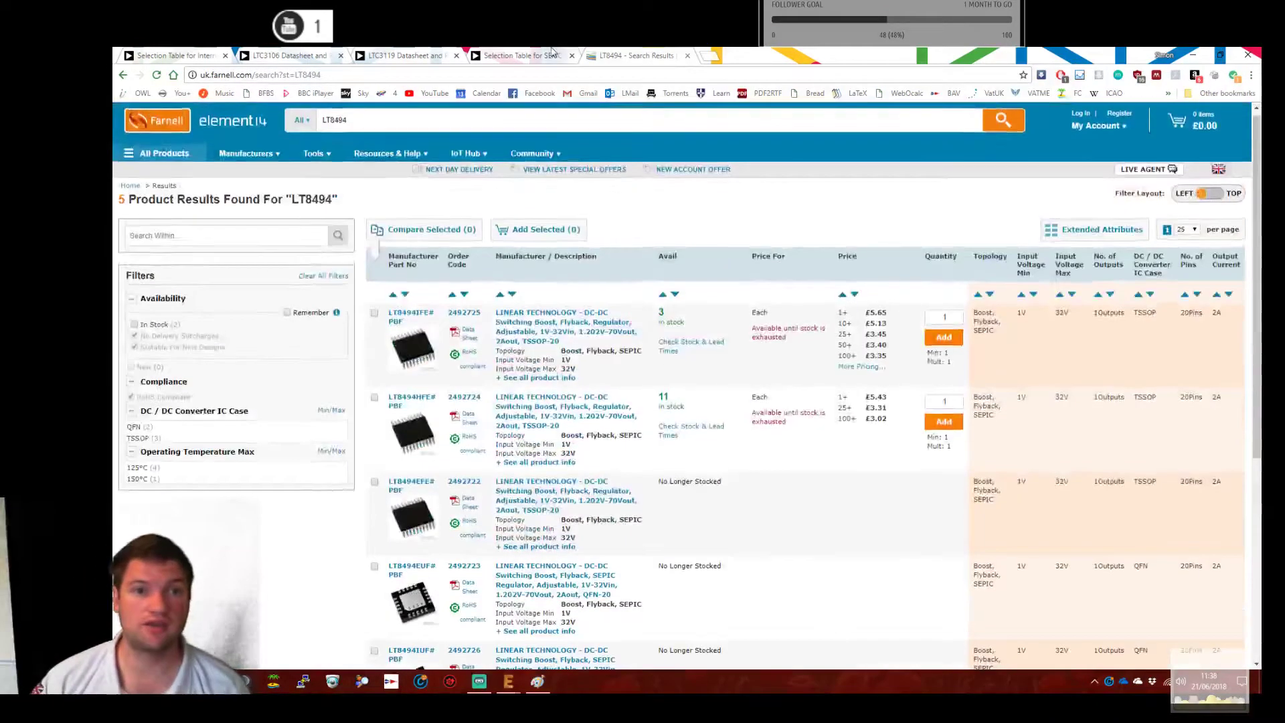
left_click(522, 57)
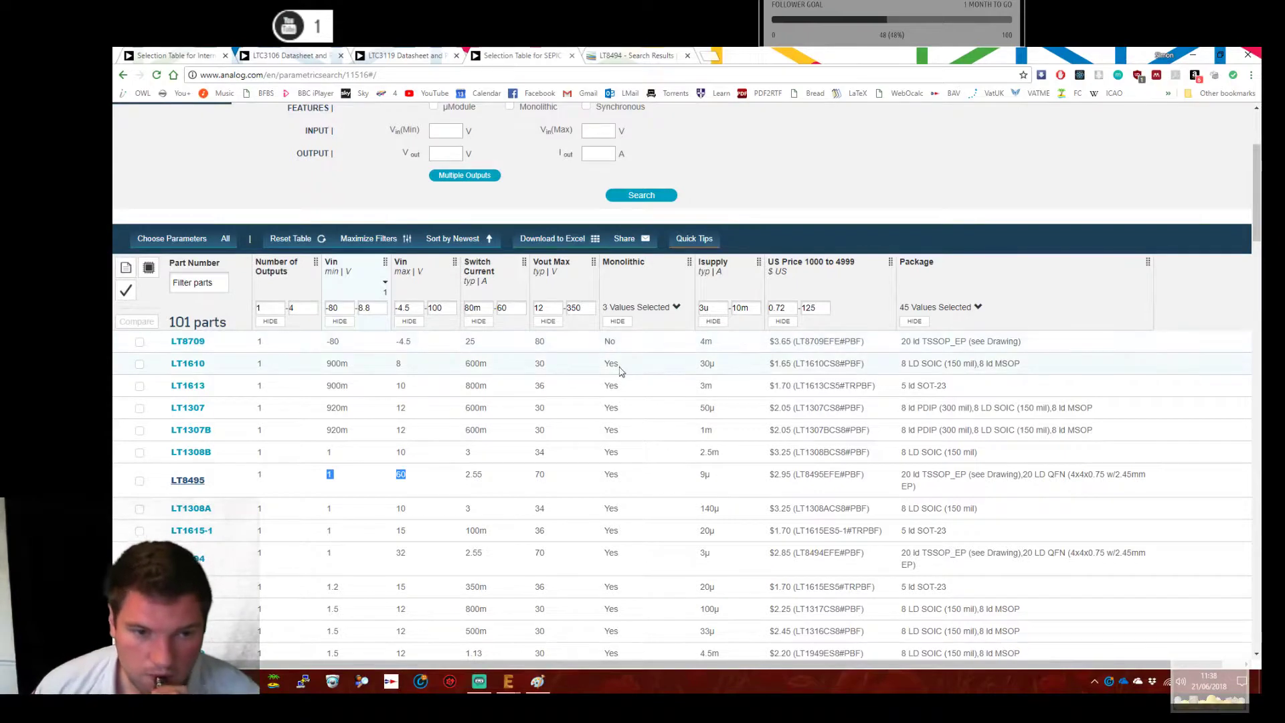
scroll(476, 565, "down", 1)
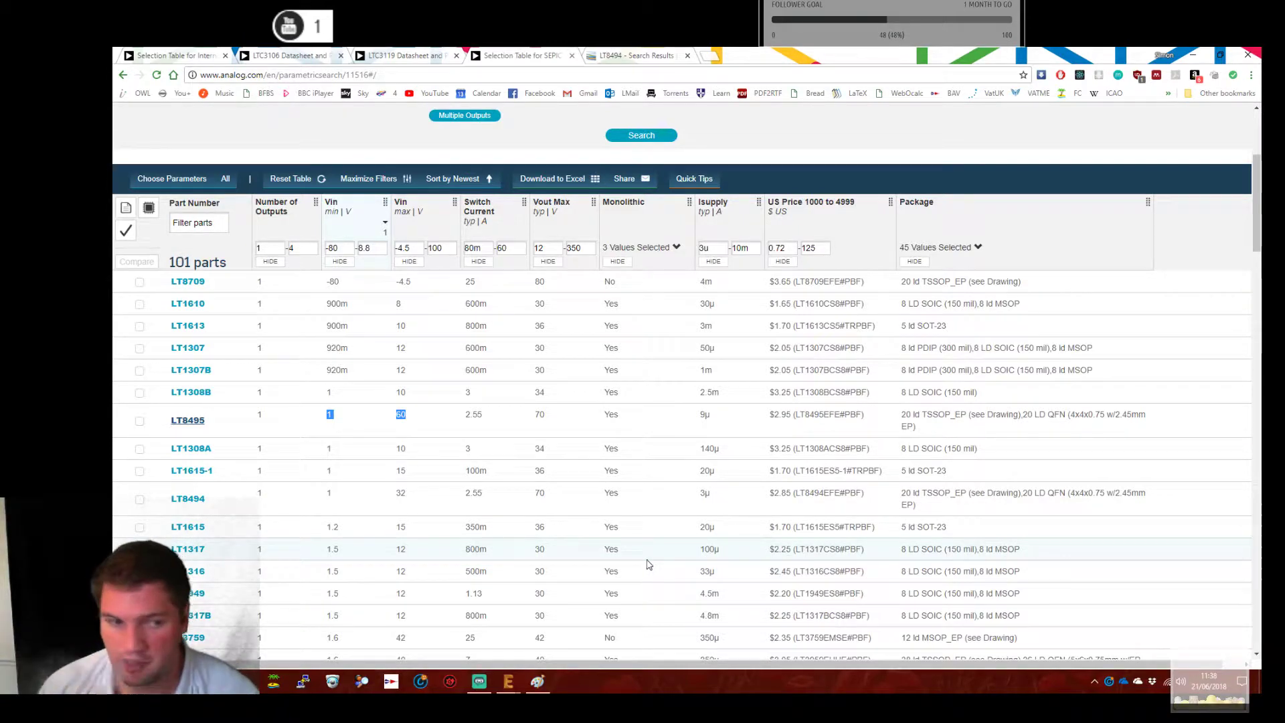
scroll(647, 564, "down", 1)
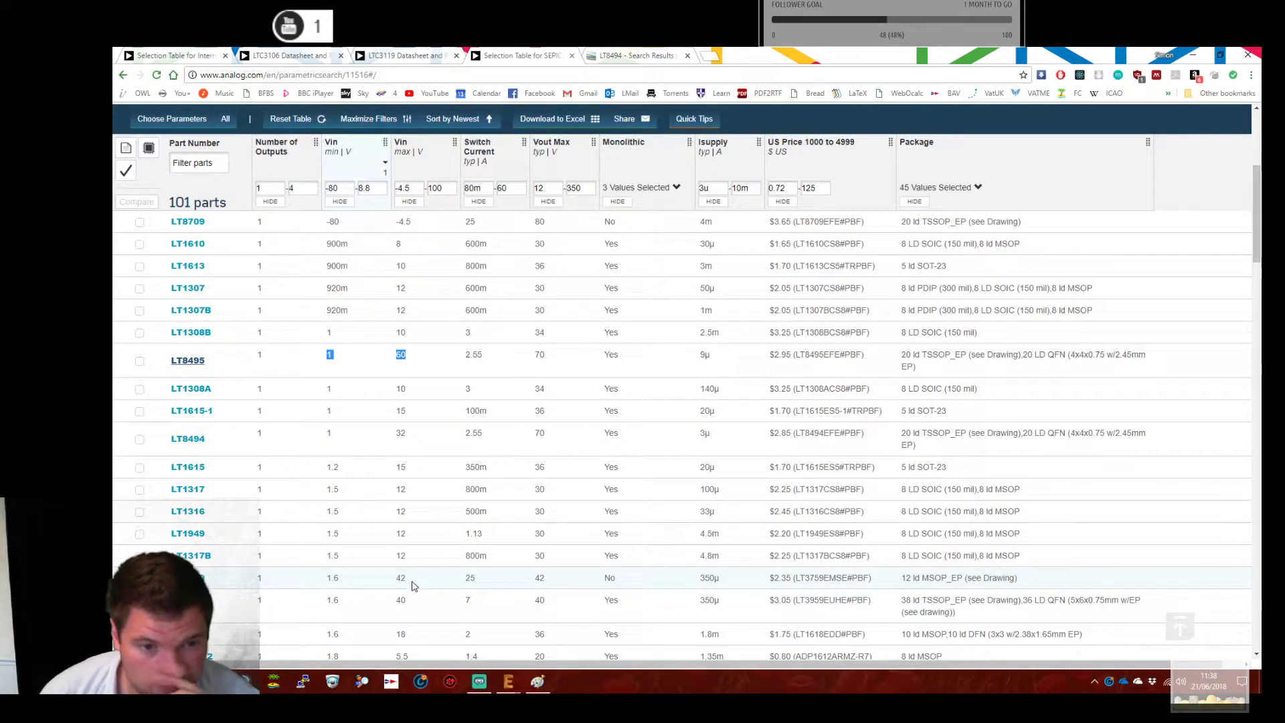
double_click(346, 580)
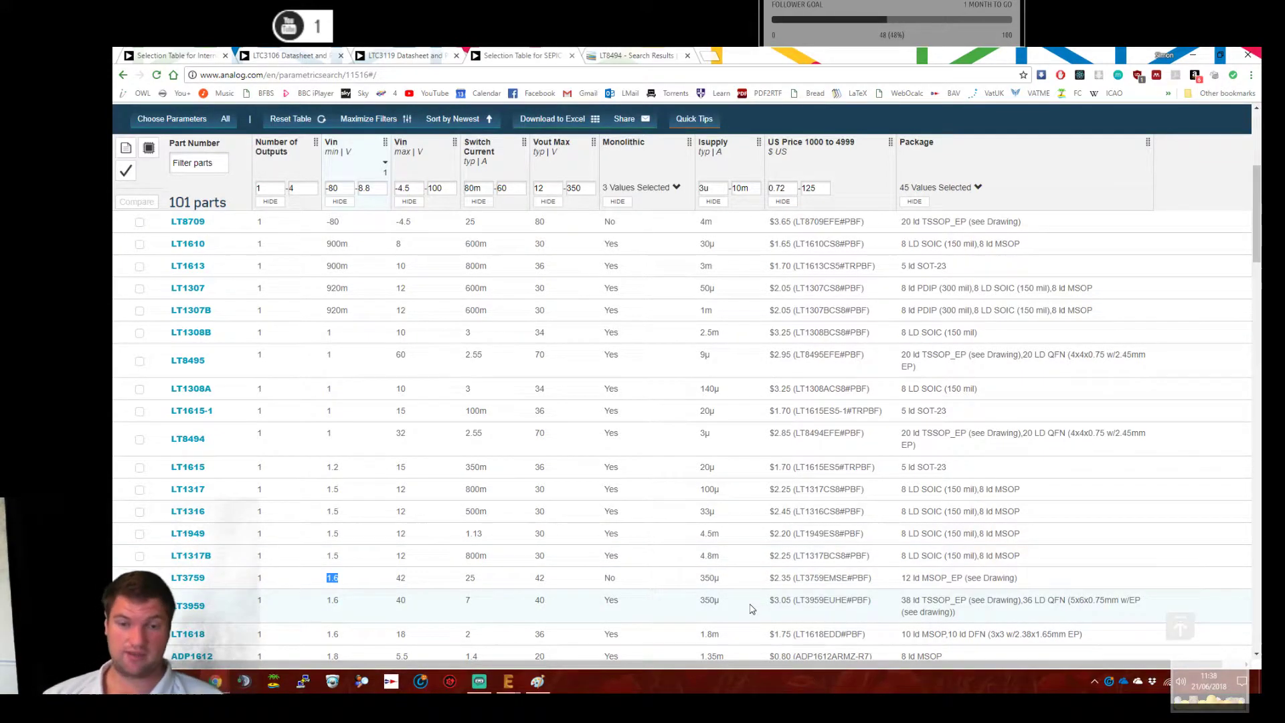
Close the SEPIC table, return to the Buck-Boost Regulators category and open its External Power Switch Buck-Boost subcategory.
scroll(503, 592, "up", 5)
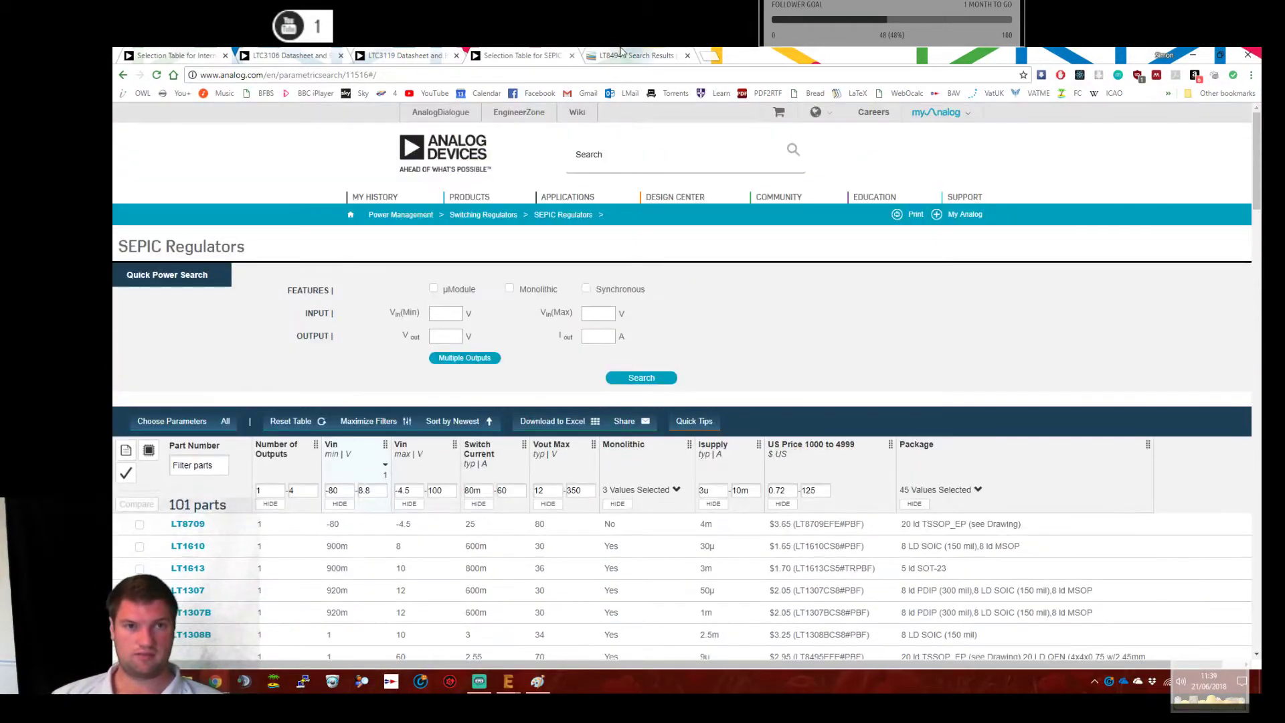
middle_click(504, 56)
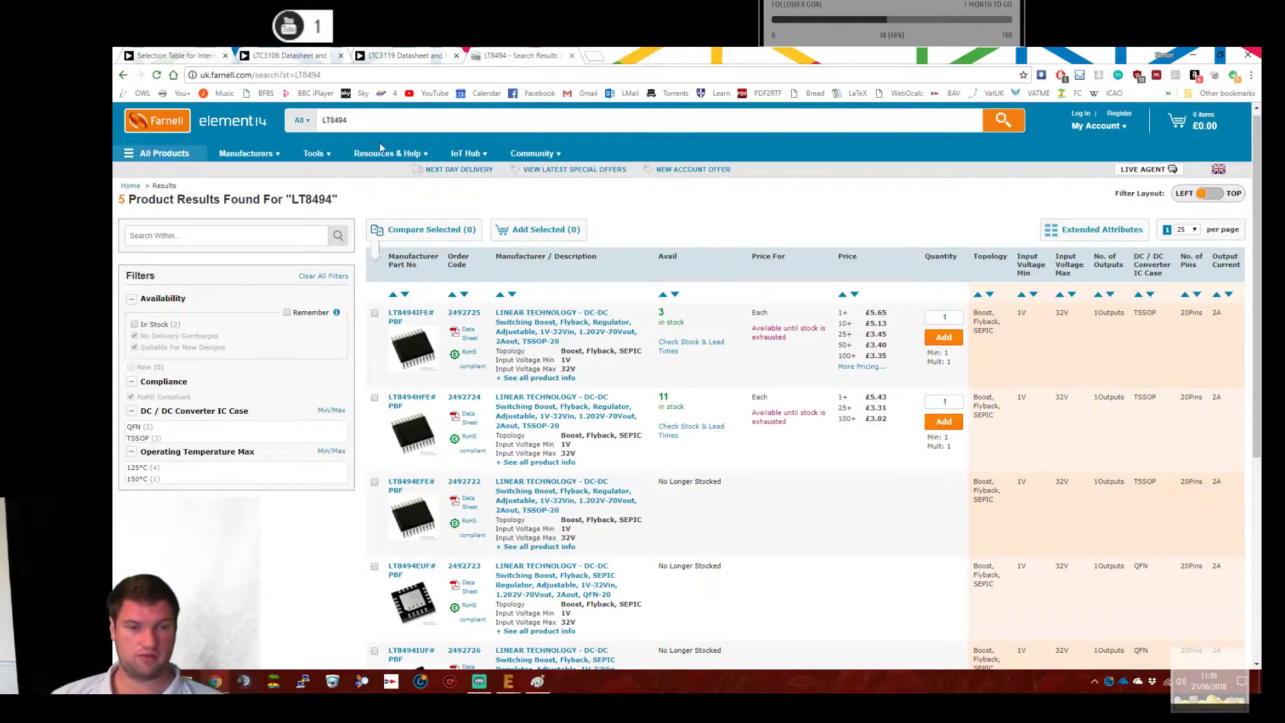
left_click(402, 55)
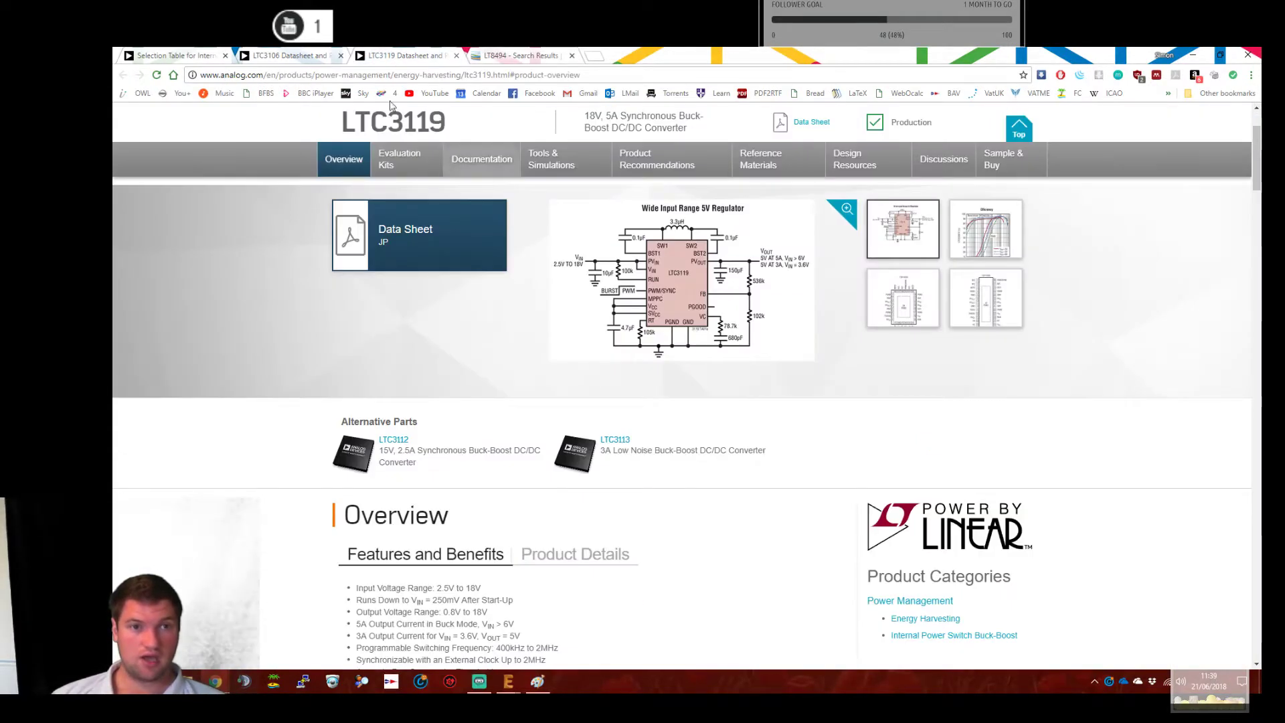
left_click(304, 53)
key("ctrl+shift+Tab")
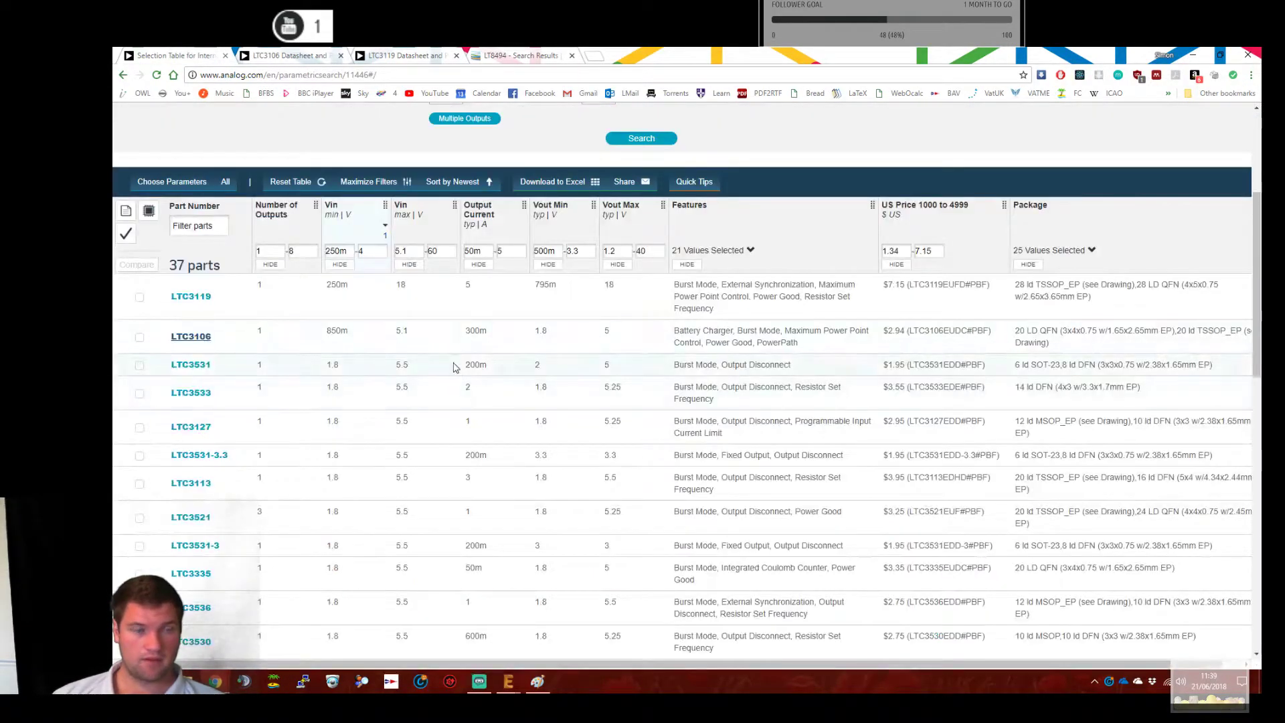
key("alt+Left")
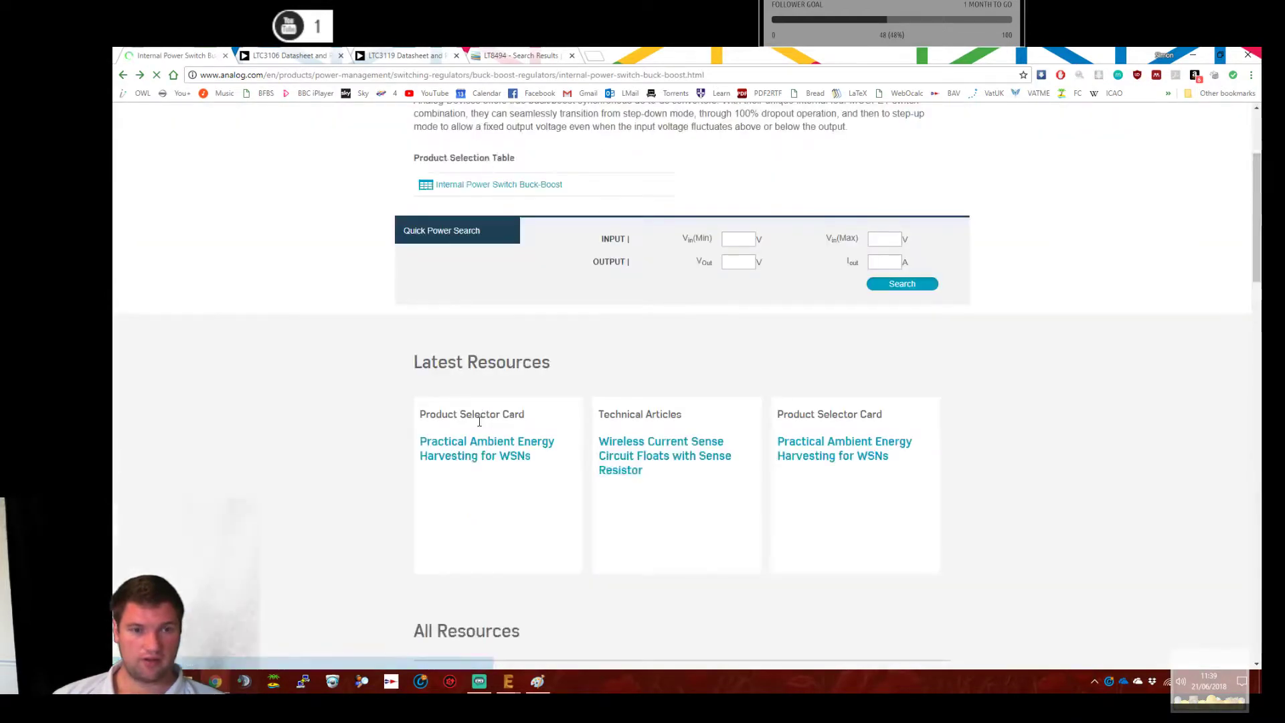
key("alt+Left")
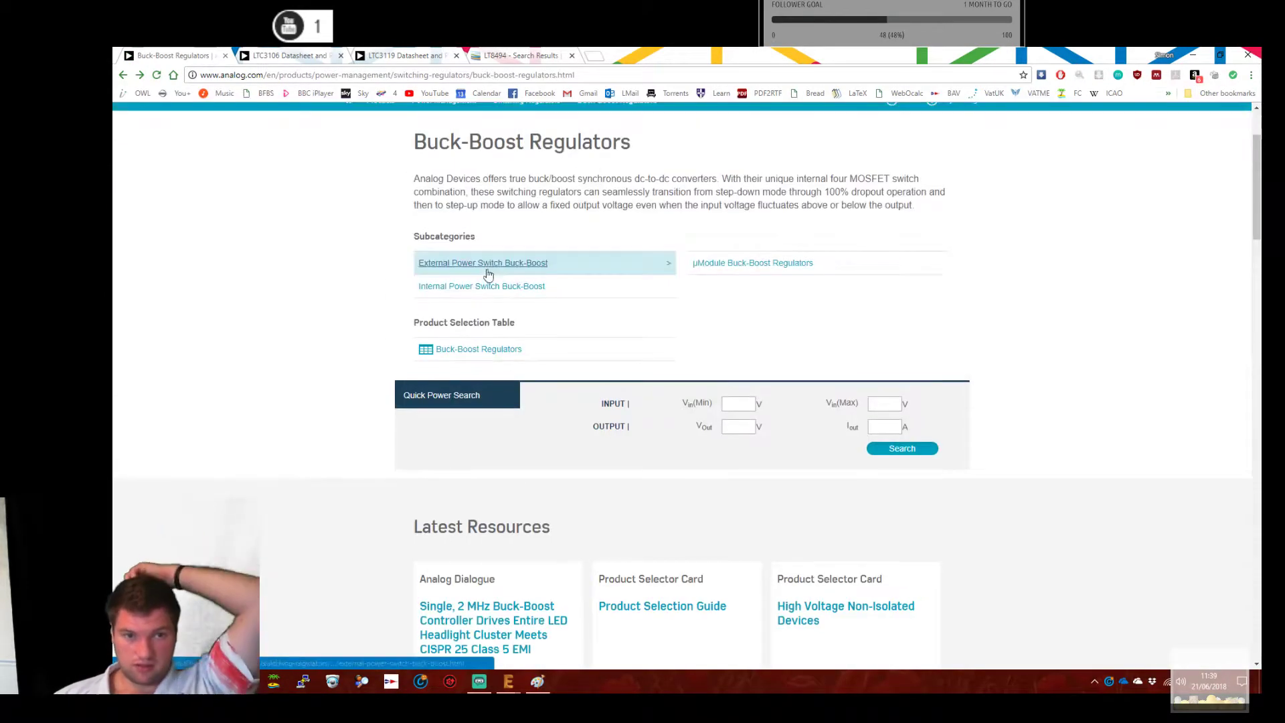
left_click(476, 264)
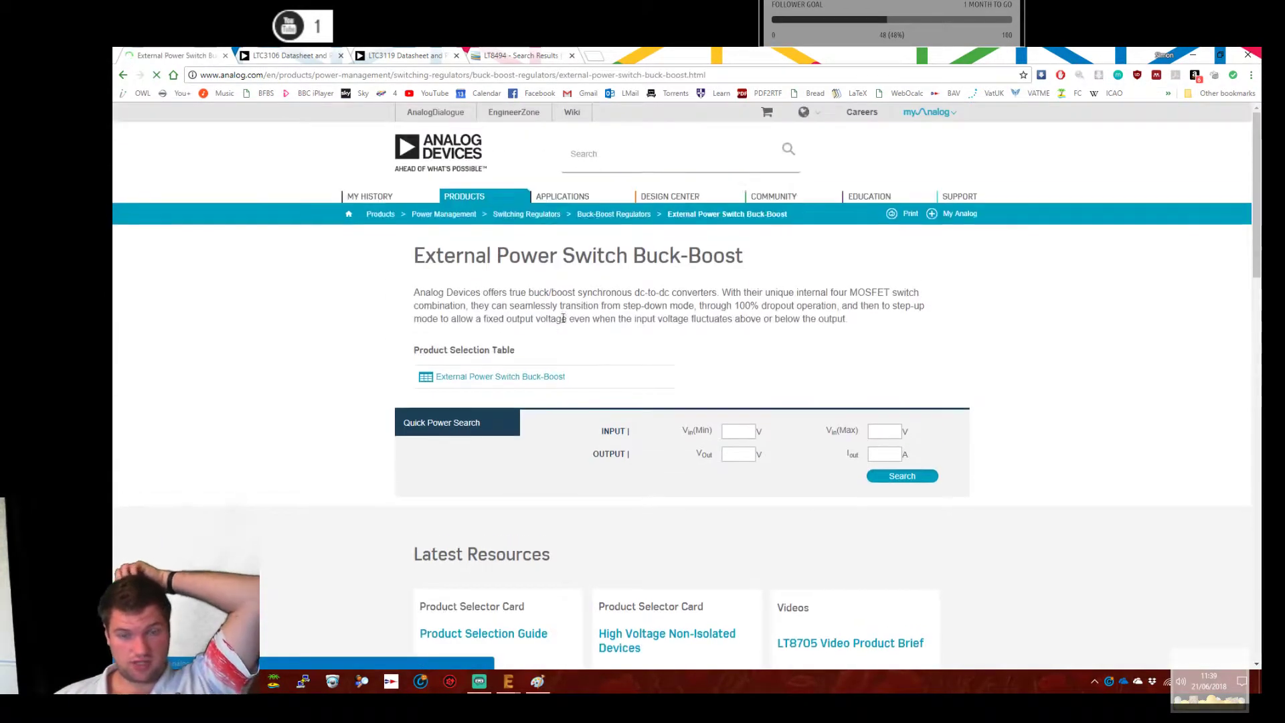
Open the External Power Switch Buck-Boost selection table, sort it by minimum input voltage and preview the LTC7813.
left_click(525, 382)
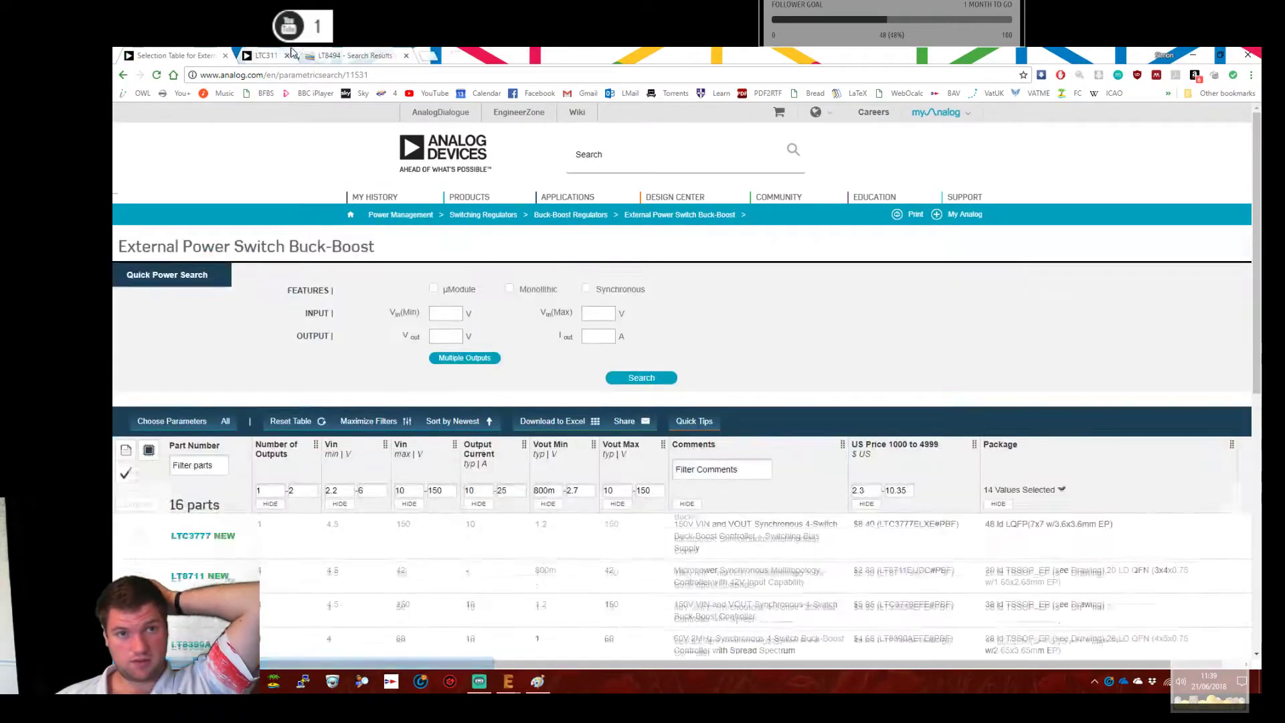
scroll(756, 610, "down", 2)
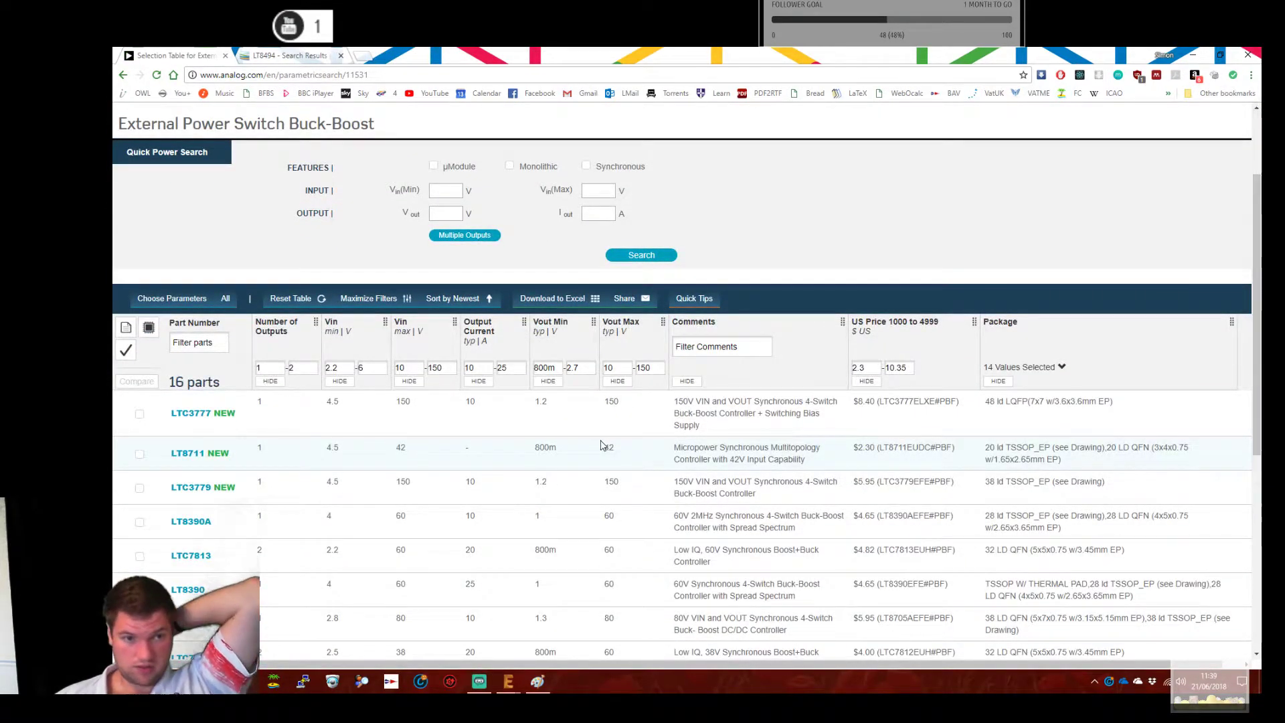
left_click(352, 328)
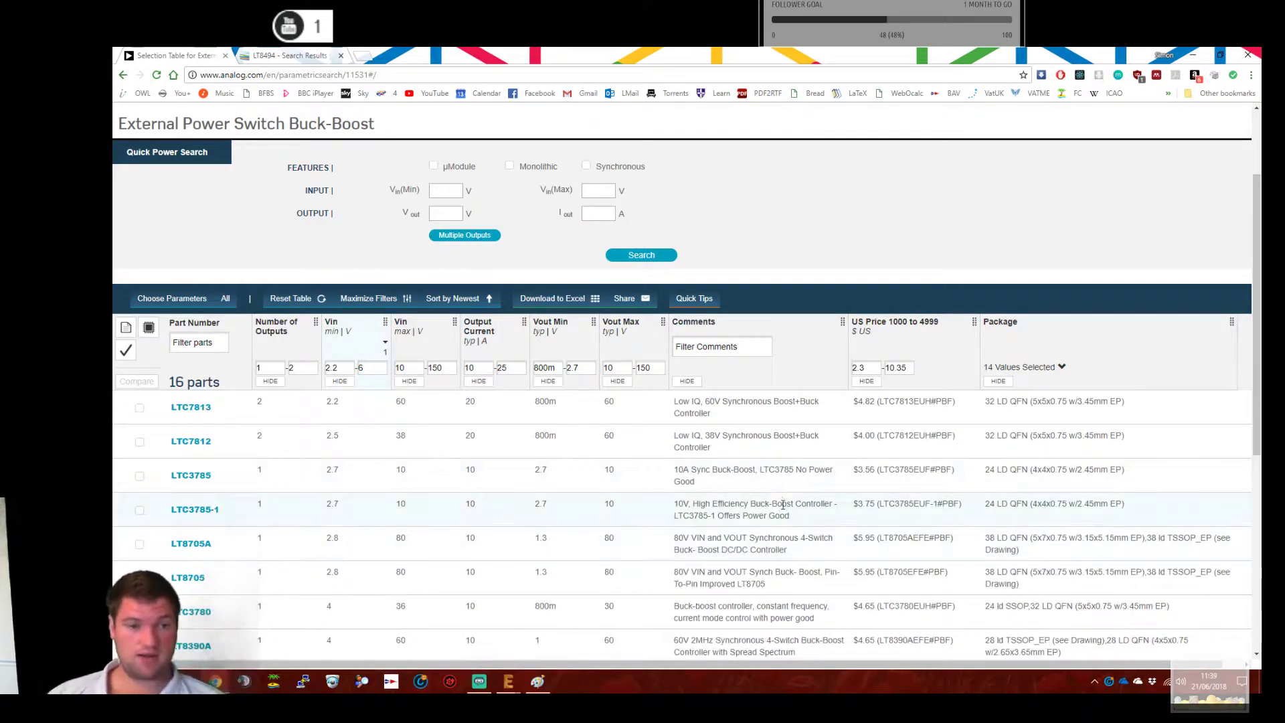
scroll(664, 492, "down", 3)
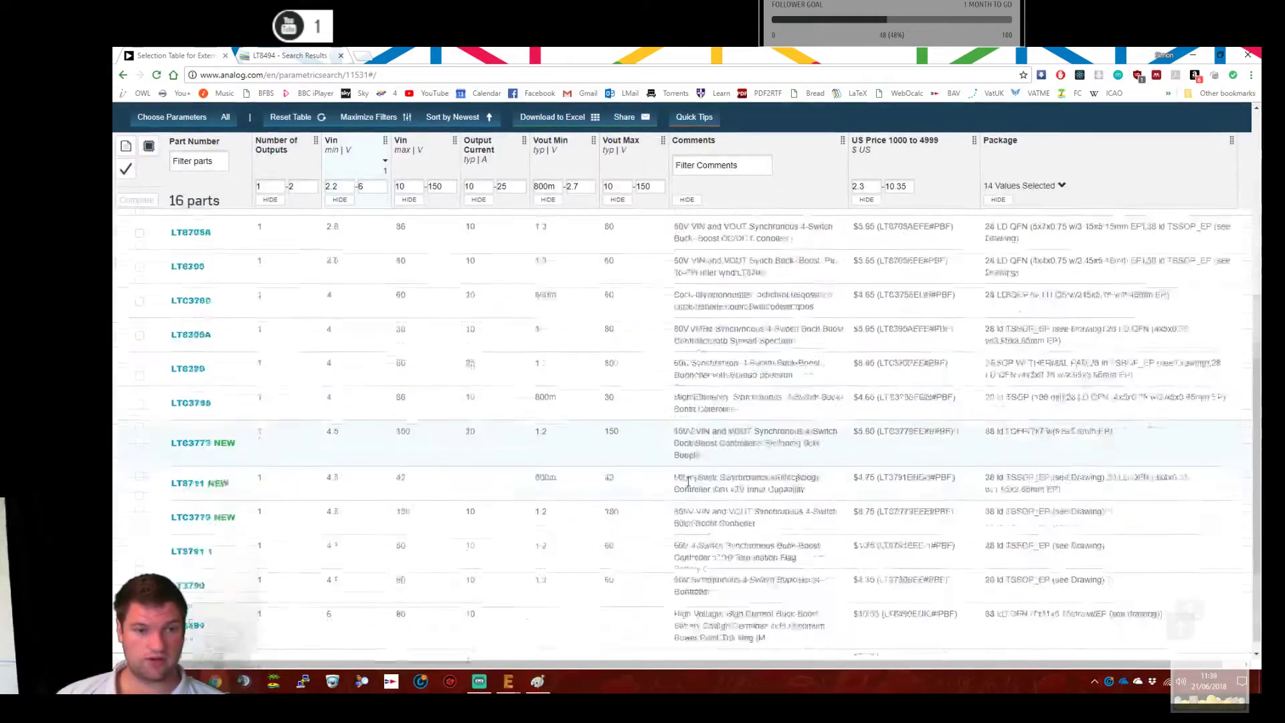
scroll(696, 485, "up", 4)
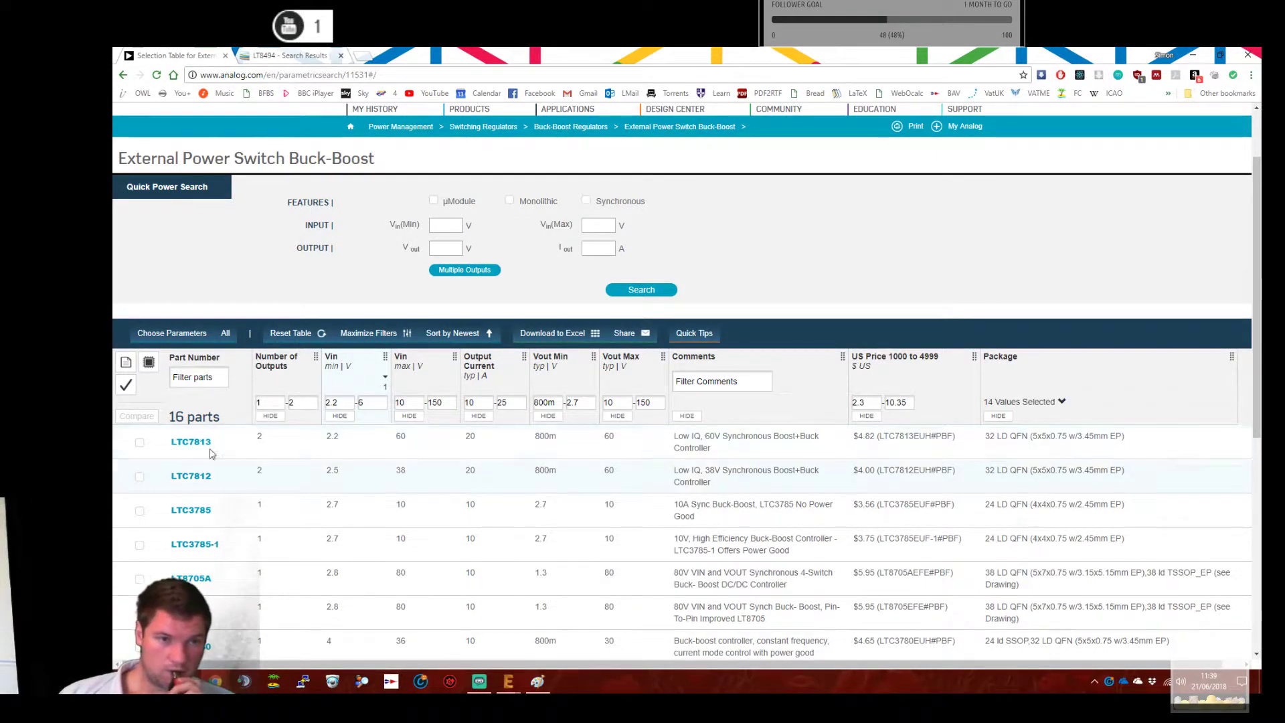
mouse_move(202, 446)
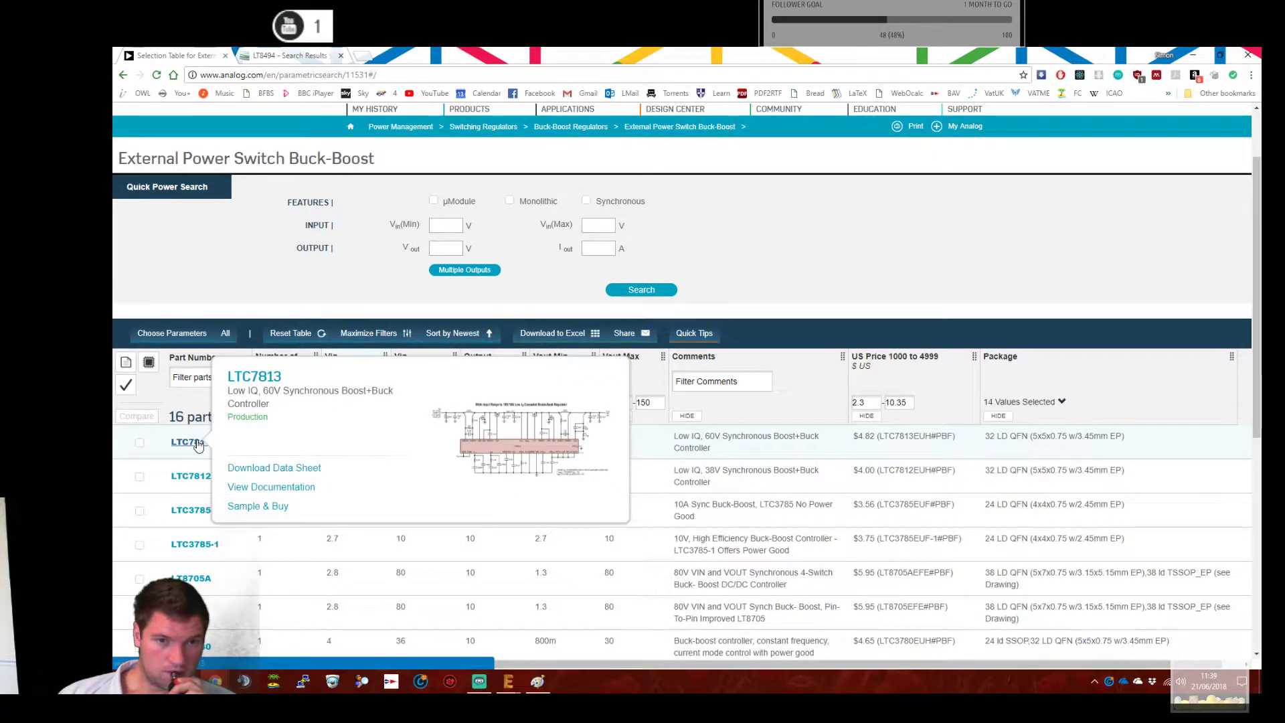
Return to Buck-Boost Regulators, check the parts in the µModule Buck-Boost selection table and go back to the site's home page.
key("alt+Left")
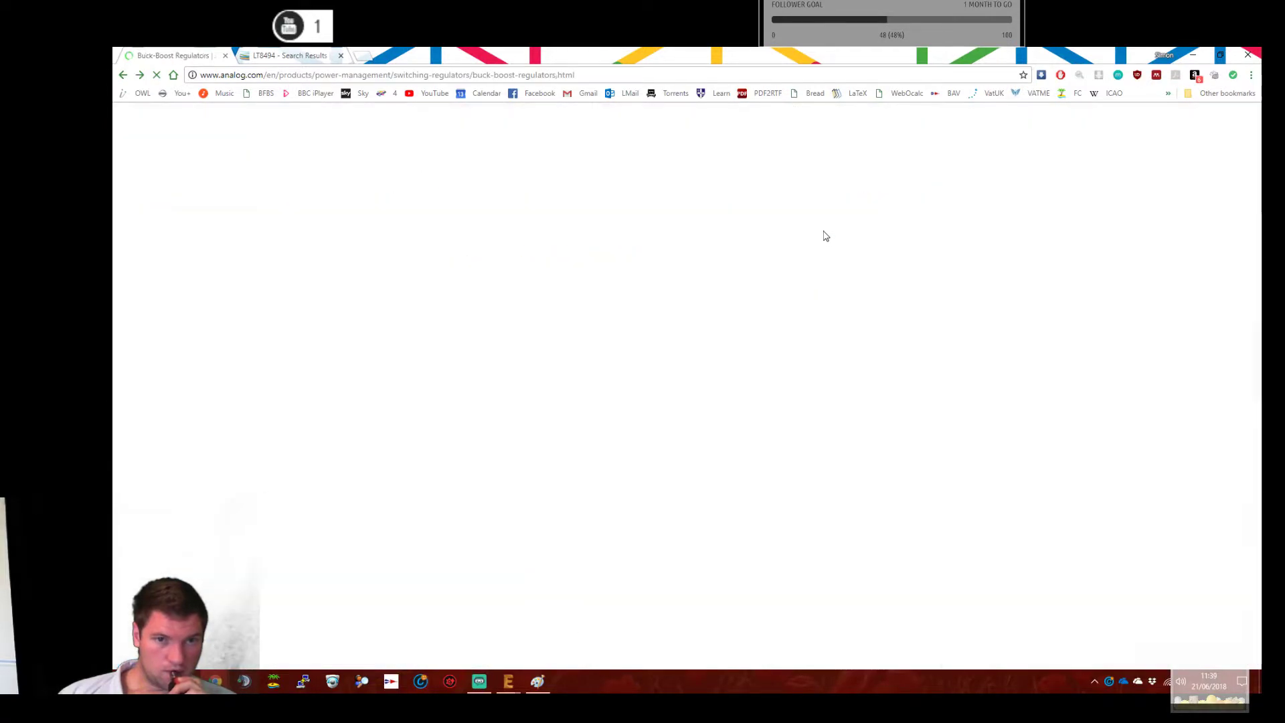
key("alt+Left")
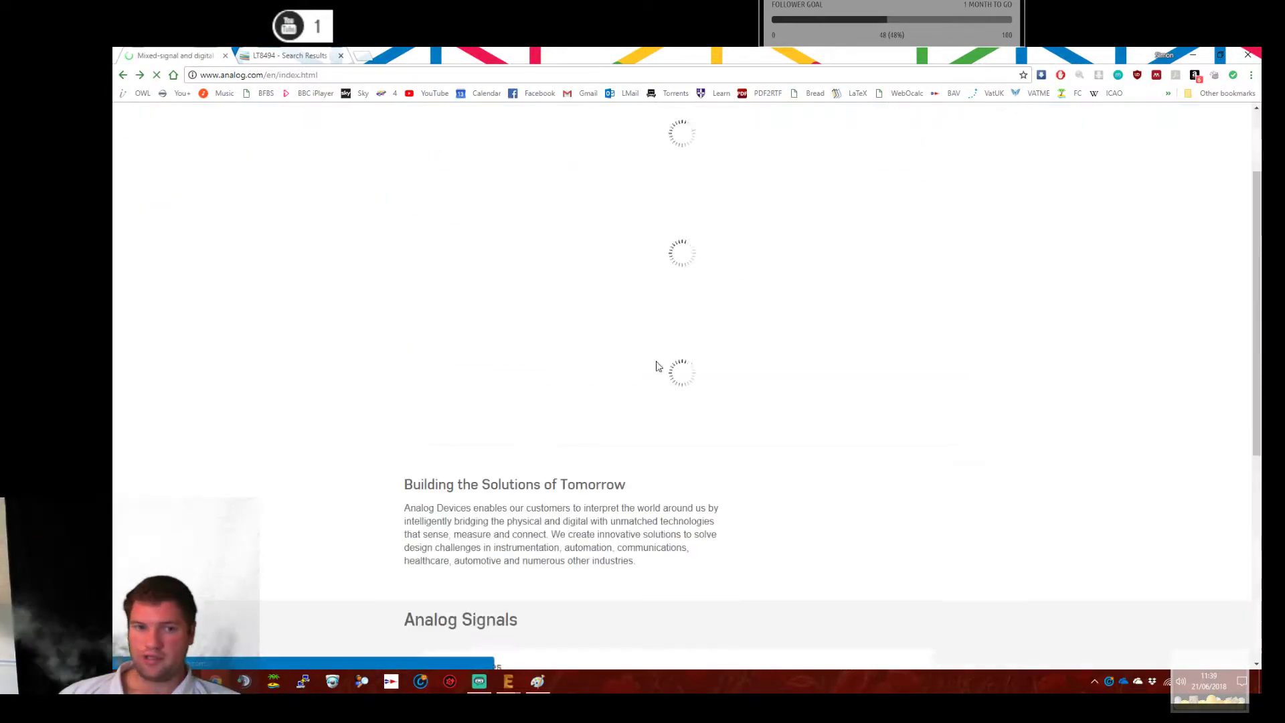
key("alt+Right")
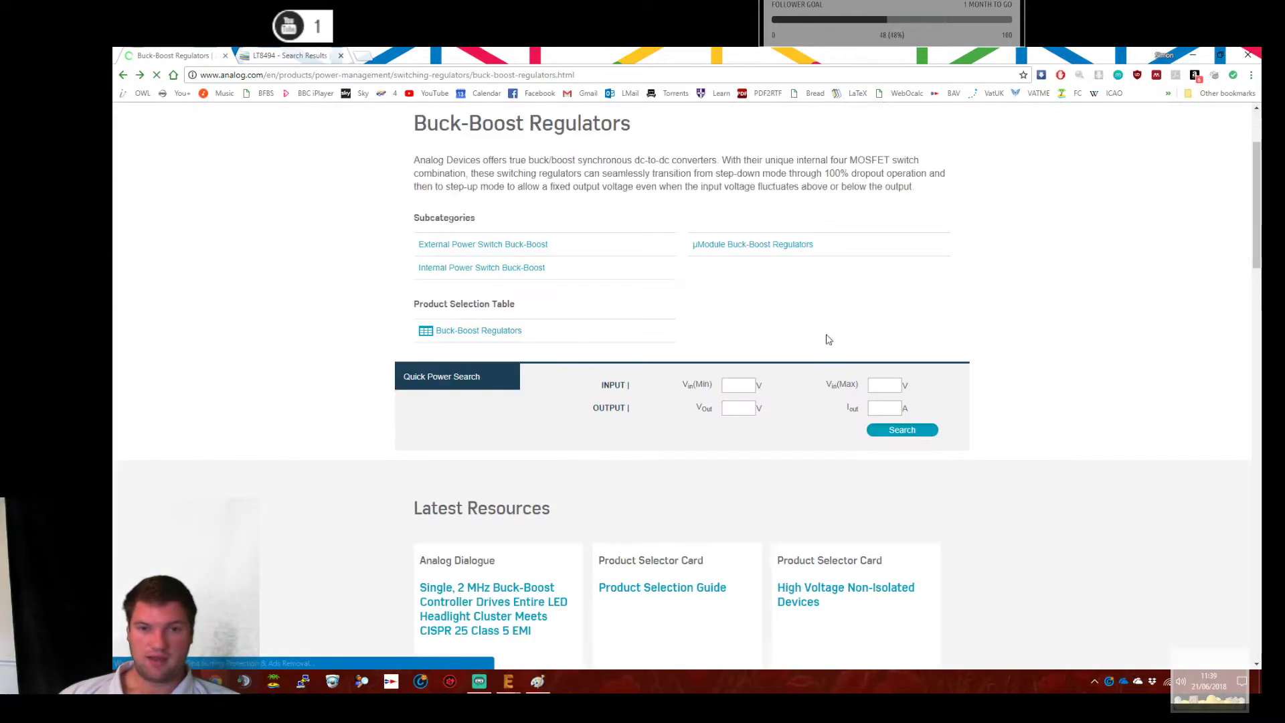
left_click(777, 277)
left_click(522, 397)
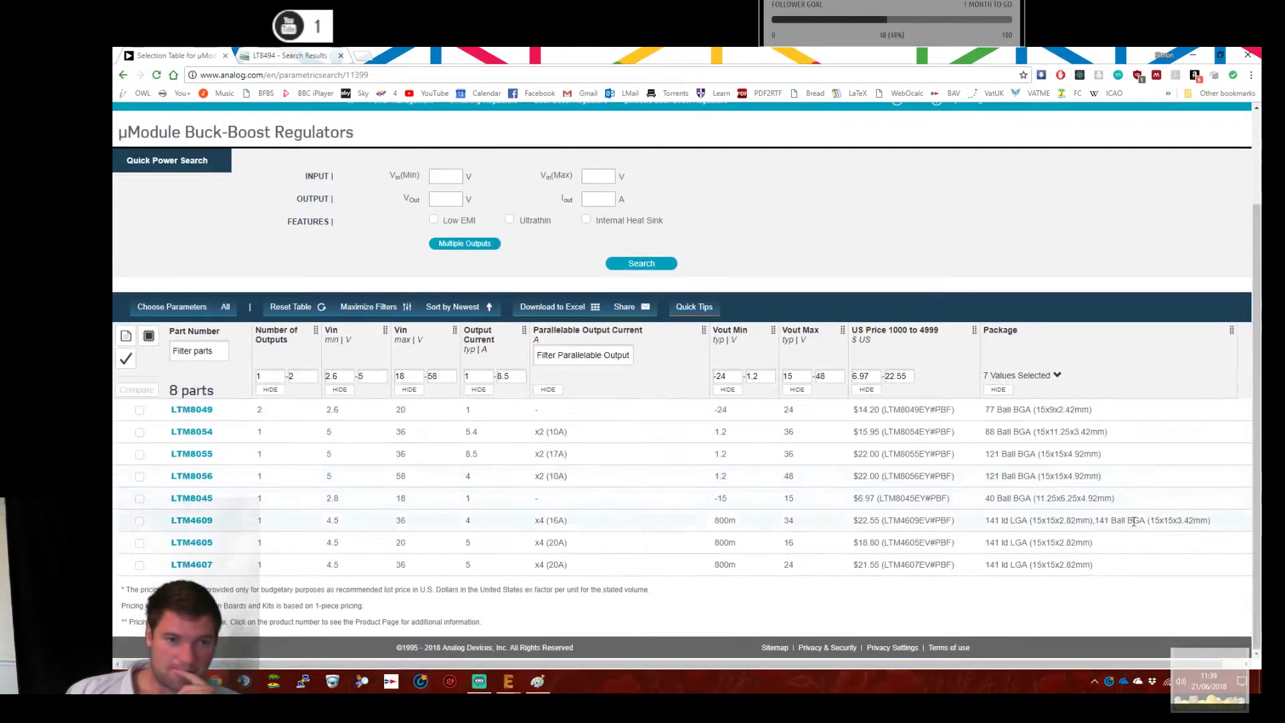
key("alt+Left")
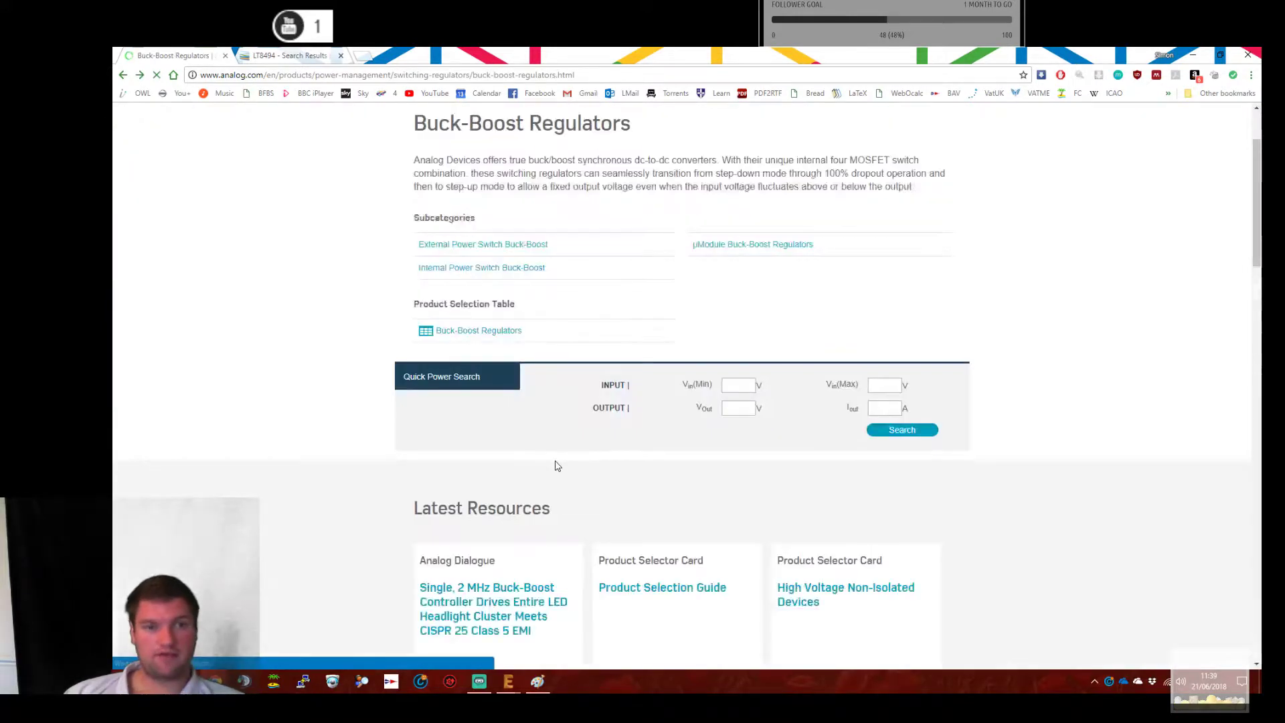
key("alt+Left")
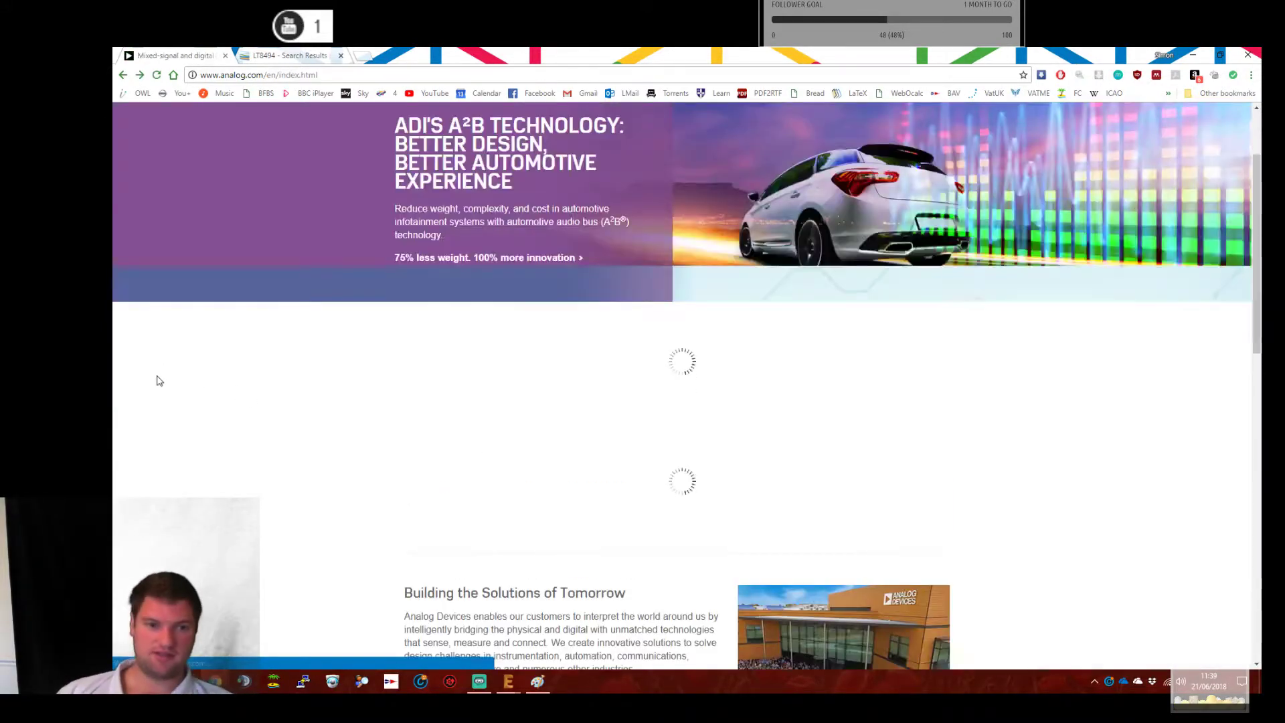
Browse the Power Management product categories for other suitable regulator types.
scroll(379, 405, "up", 2)
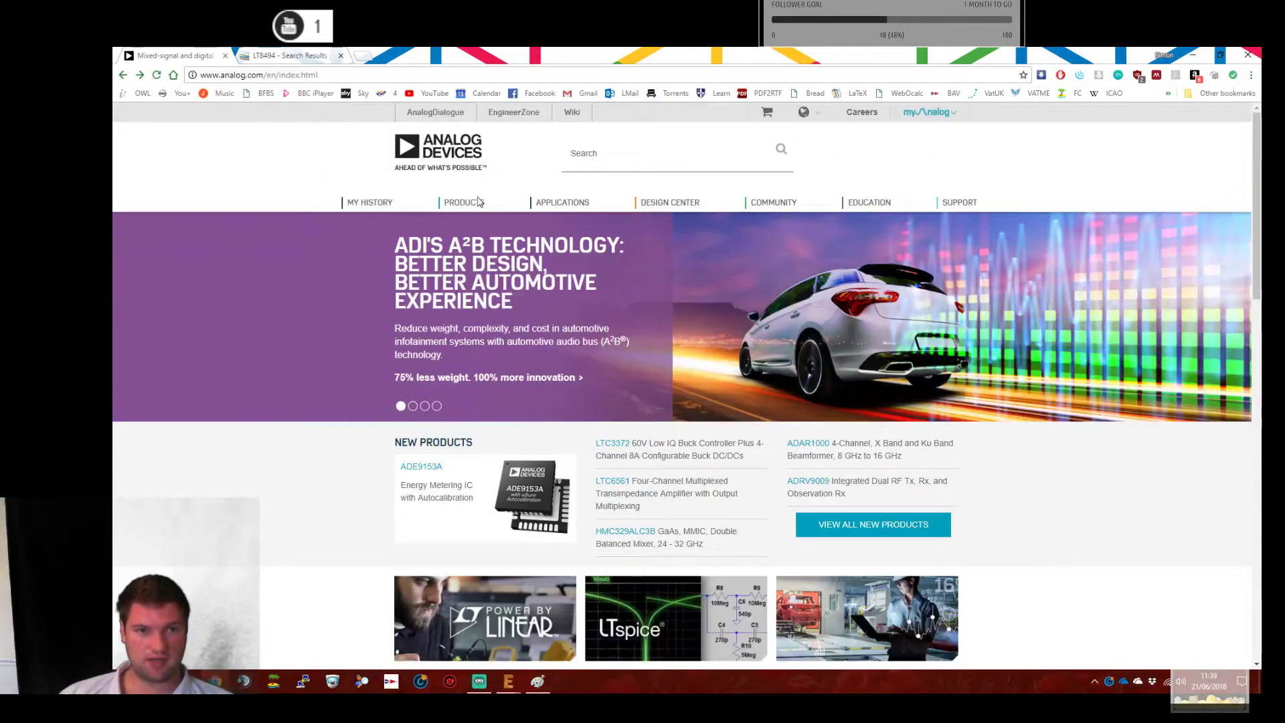
mouse_move(464, 210)
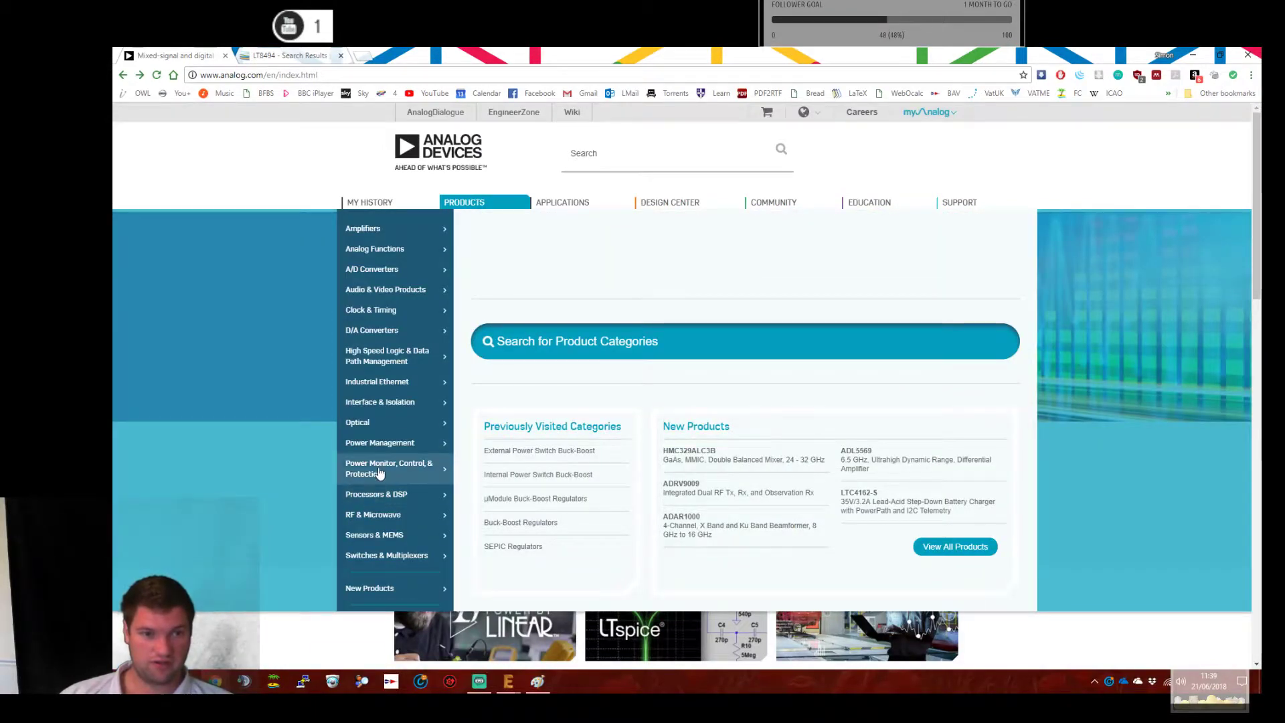
mouse_move(410, 442)
scroll(962, 519, "down", 2)
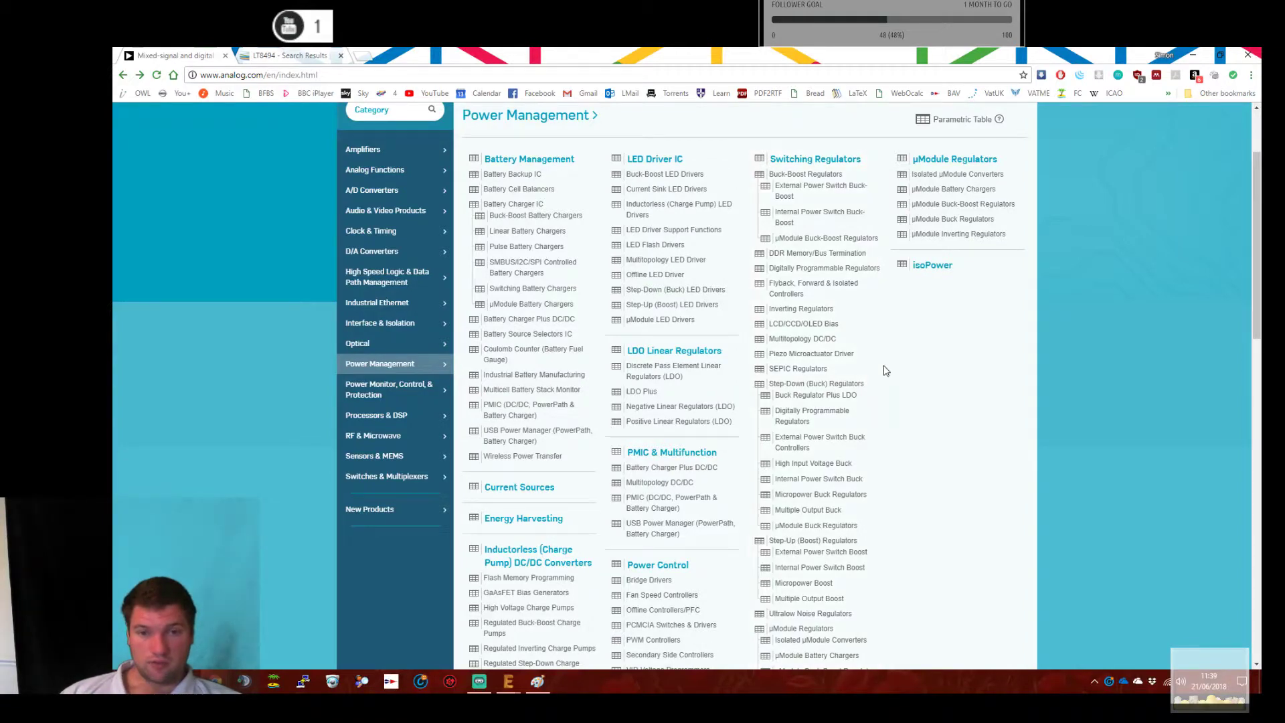
scroll(914, 388, "down", 1)
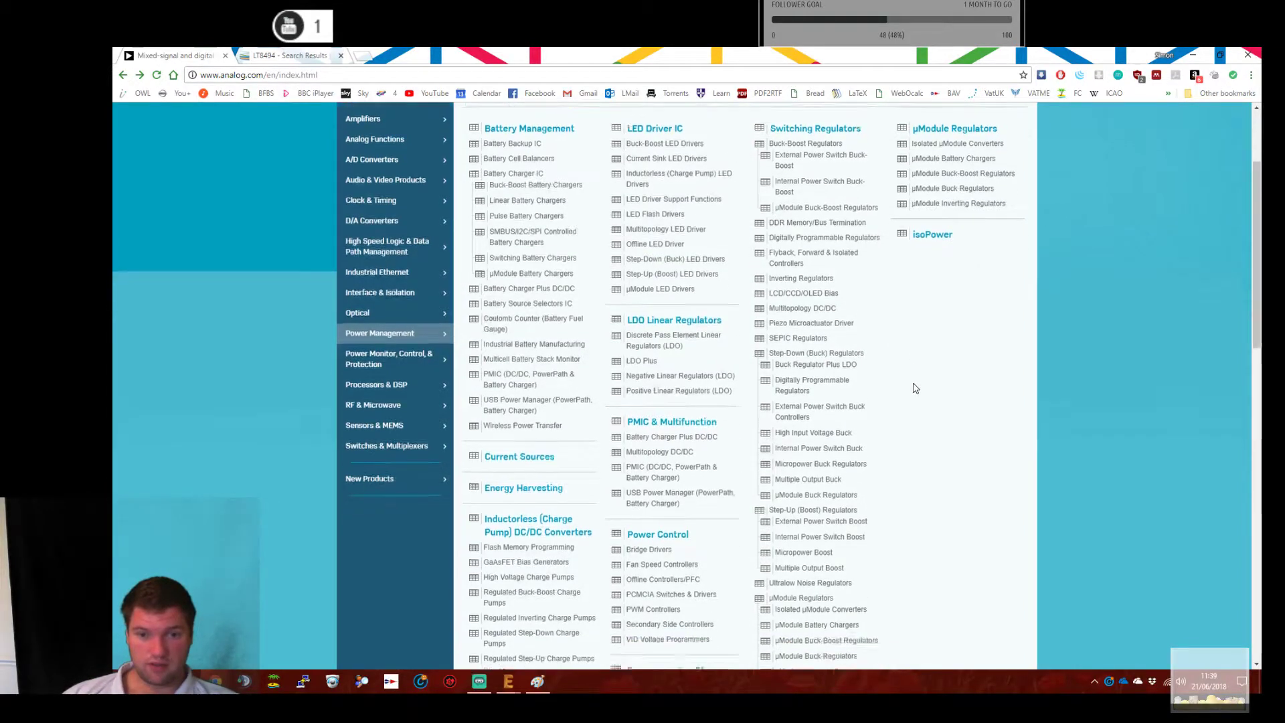
scroll(915, 388, "down", 1)
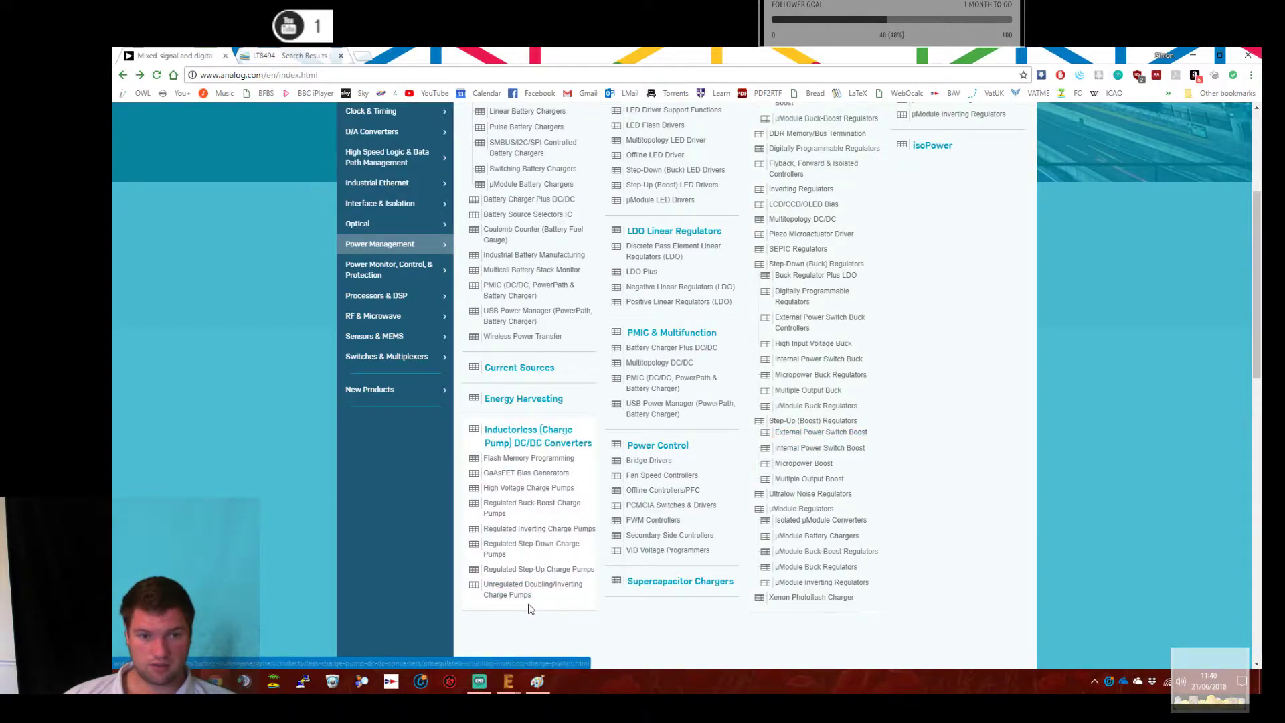
scroll(564, 537, "up", 4)
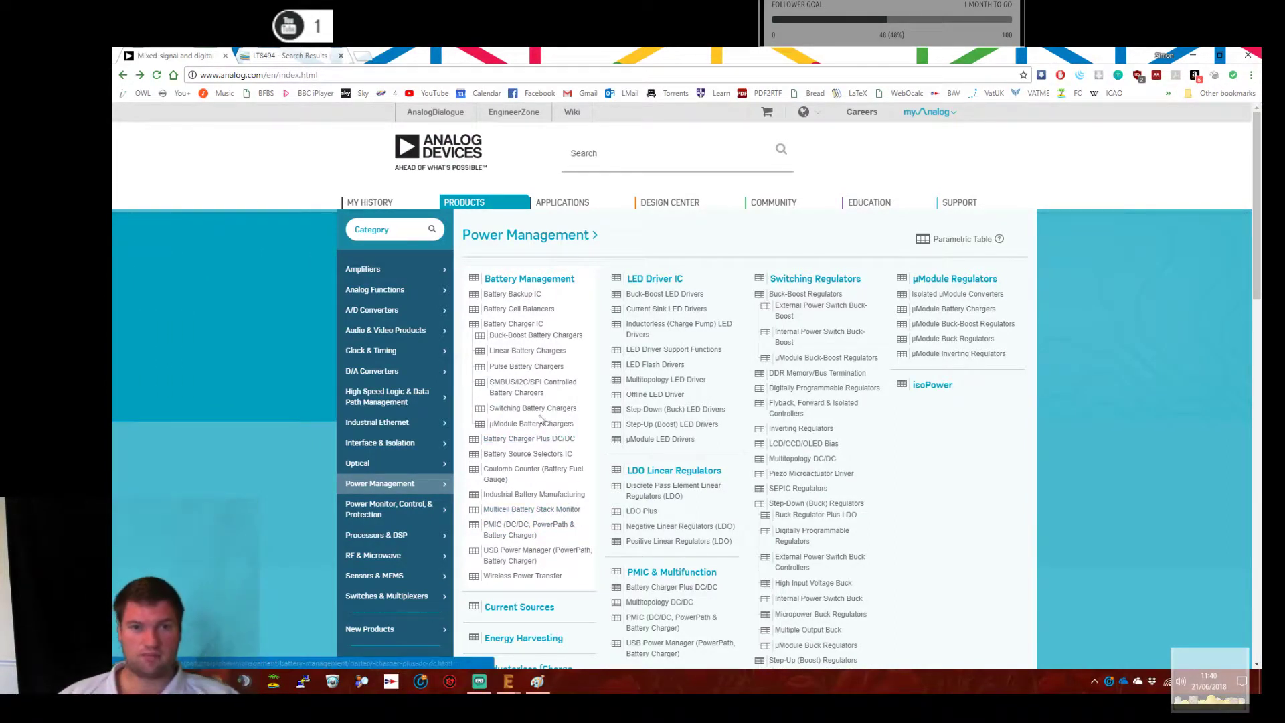
Open the Buck-Boost LED Drivers selection table, sort it by minimum input voltage and open the LT1618 product page.
left_click(661, 295)
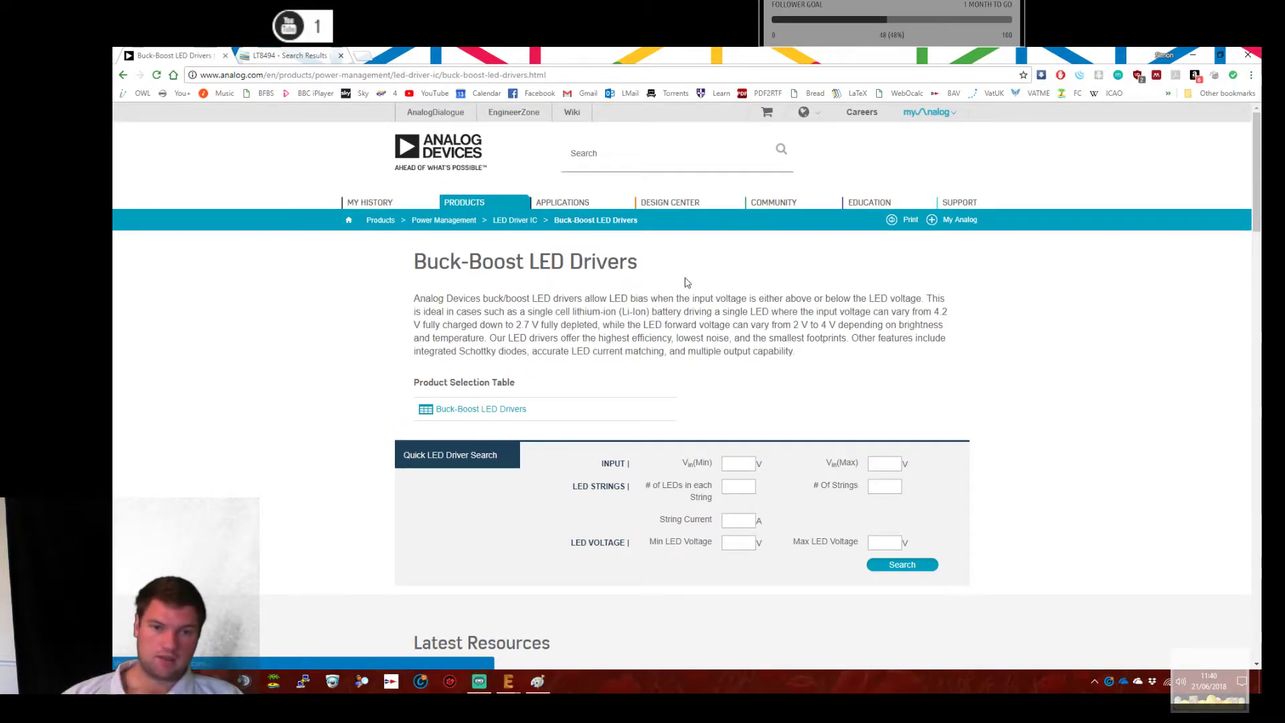
left_click(432, 409)
scroll(582, 399, "down", 2)
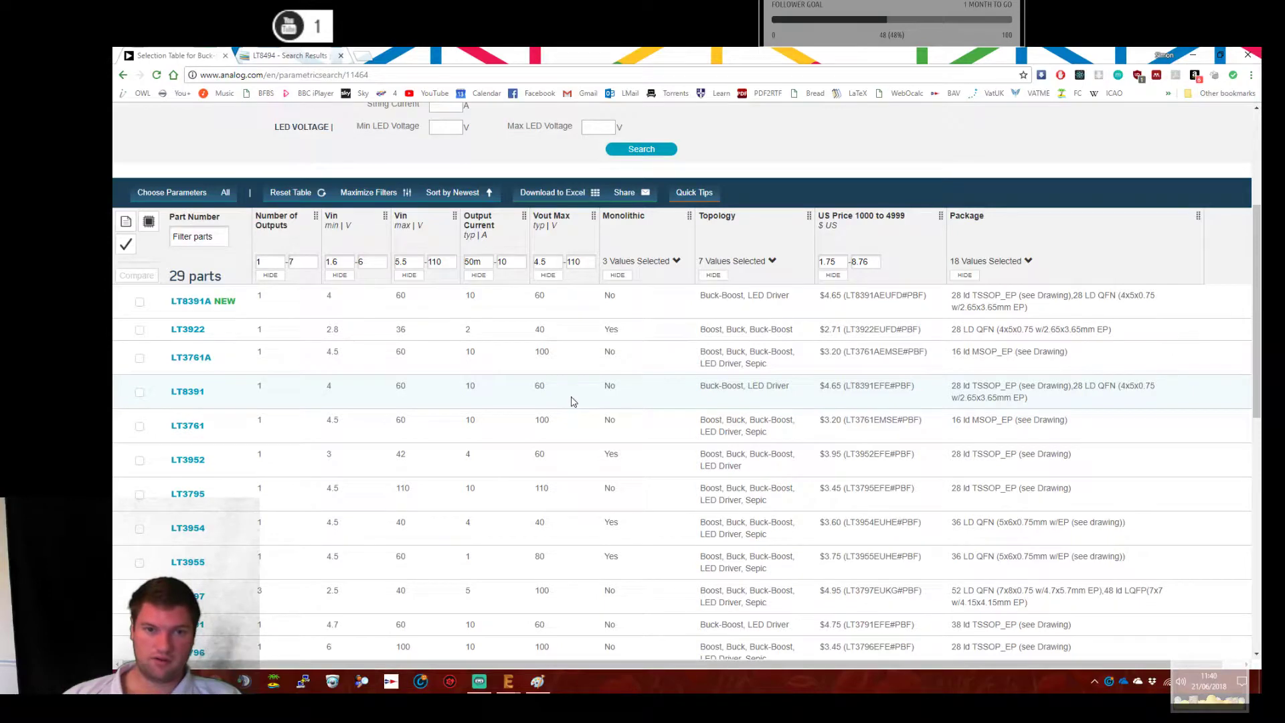
left_click(328, 228)
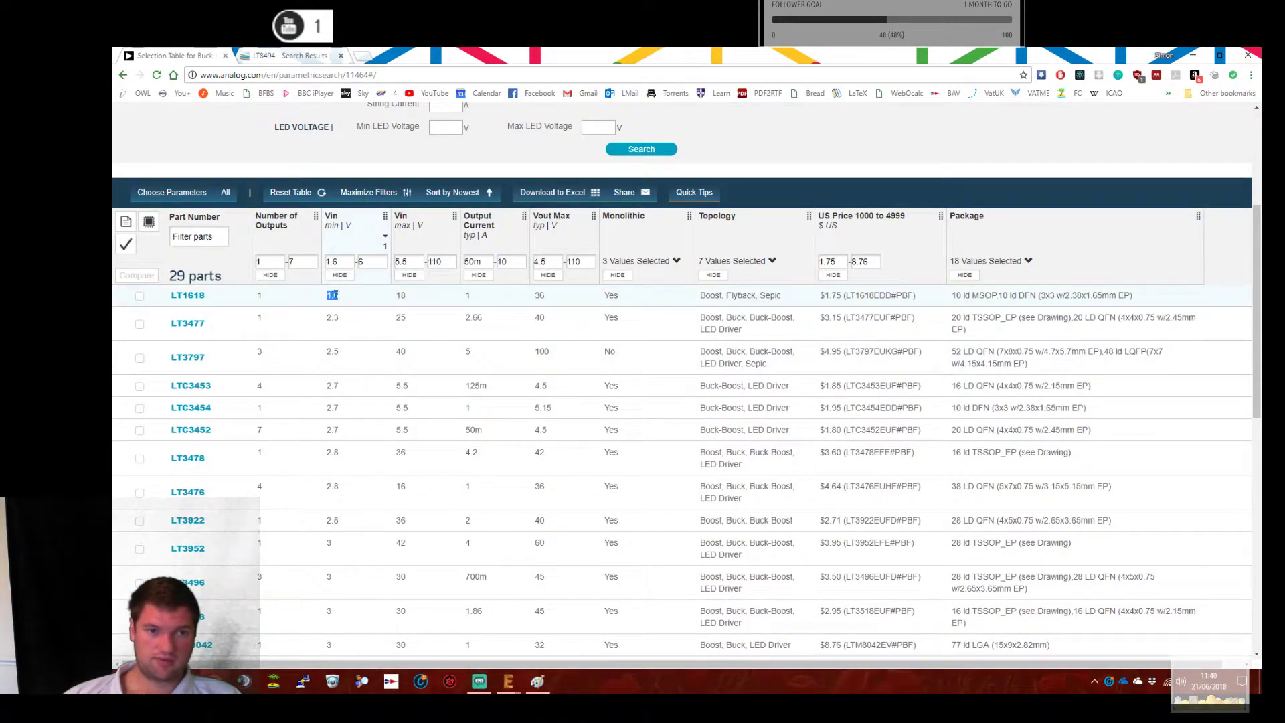
left_click(184, 296)
Examine the LT1618's pinout, typical application circuit and feature list on its product page.
left_click(895, 445)
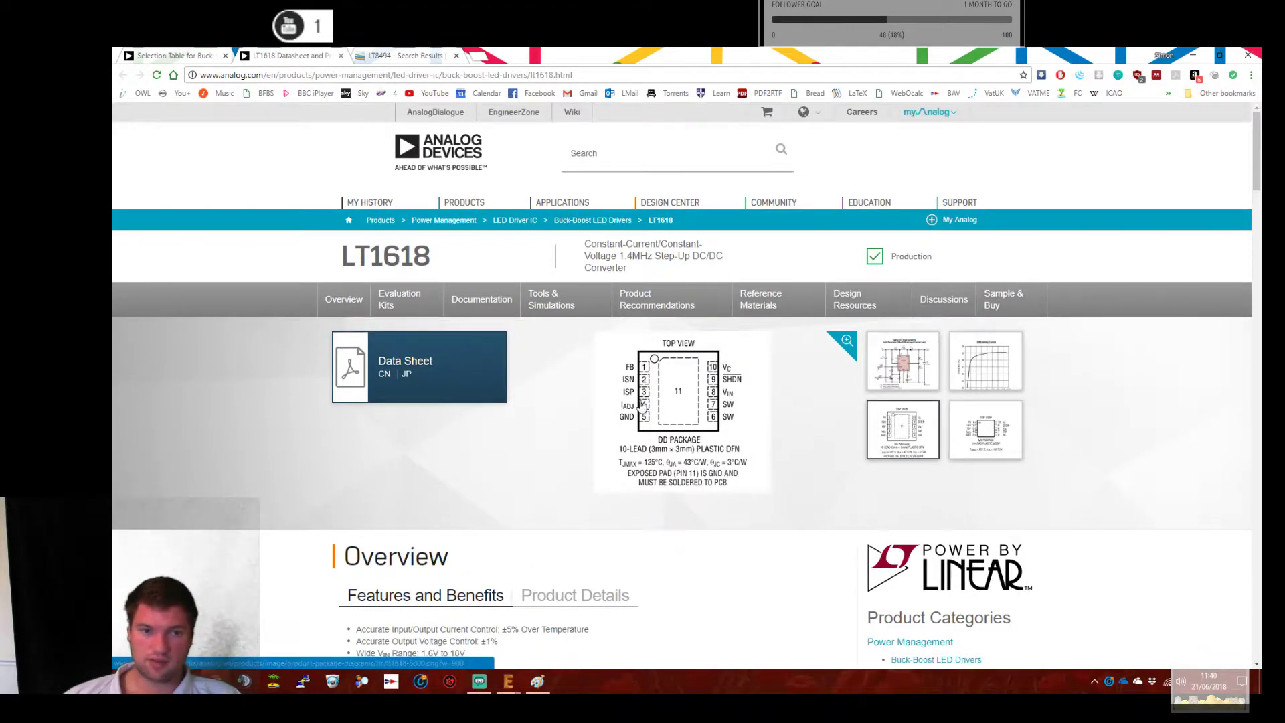
scroll(646, 398, "down", 5)
scroll(622, 397, "up", 5)
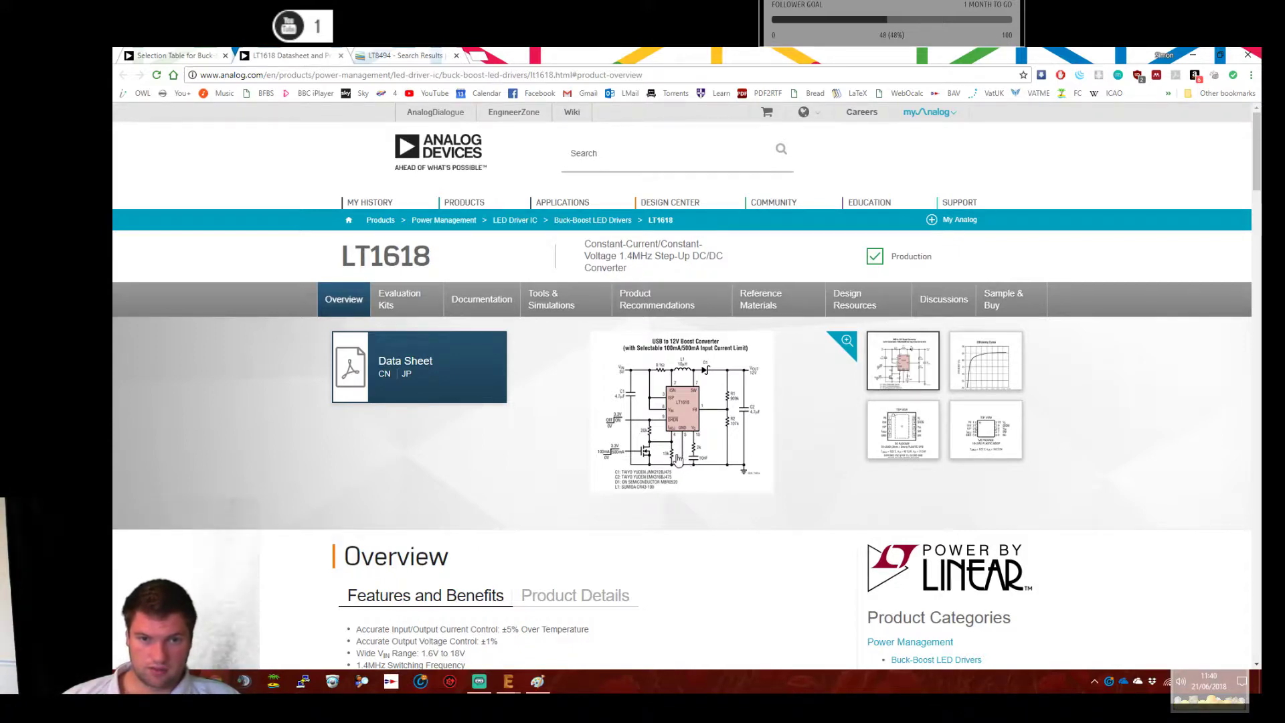
scroll(676, 455, "down", 5)
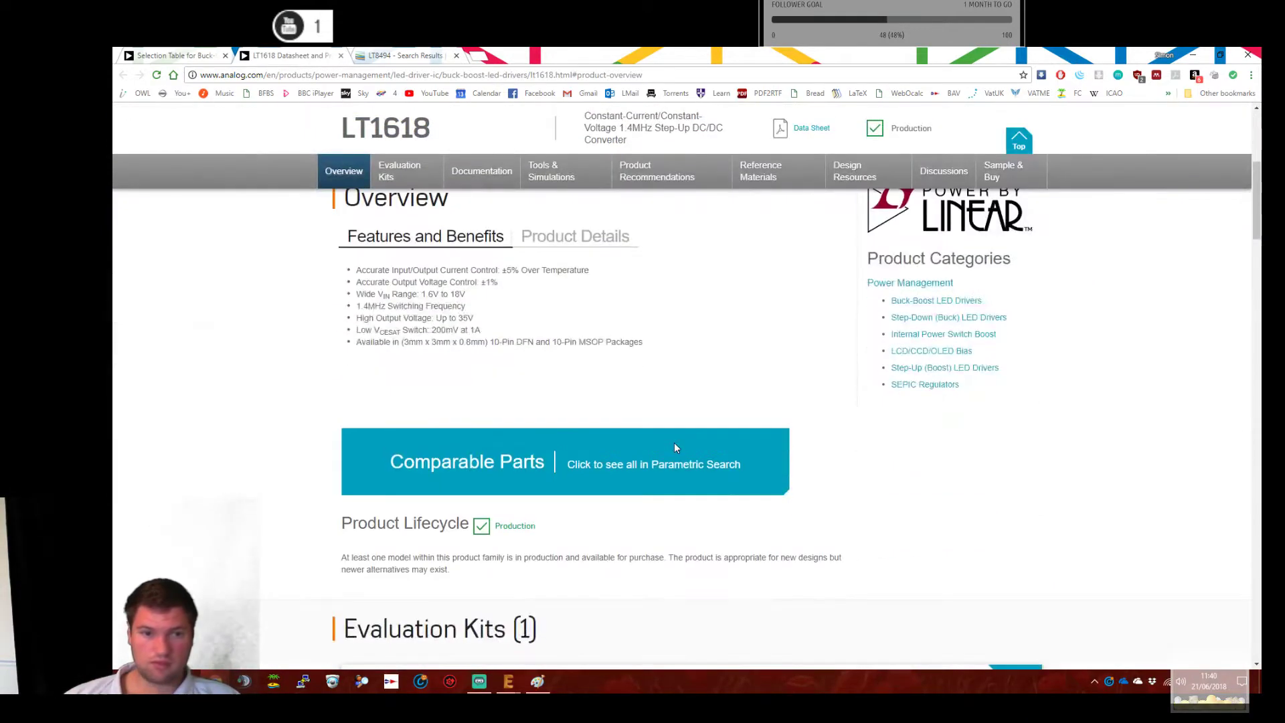
scroll(421, 338, "up", 5)
Copy the part number LT1618 from its product page and search Farnell for it.
double_click(402, 257)
right_click(400, 259)
left_click(418, 268)
left_click(408, 56)
right_click(406, 115)
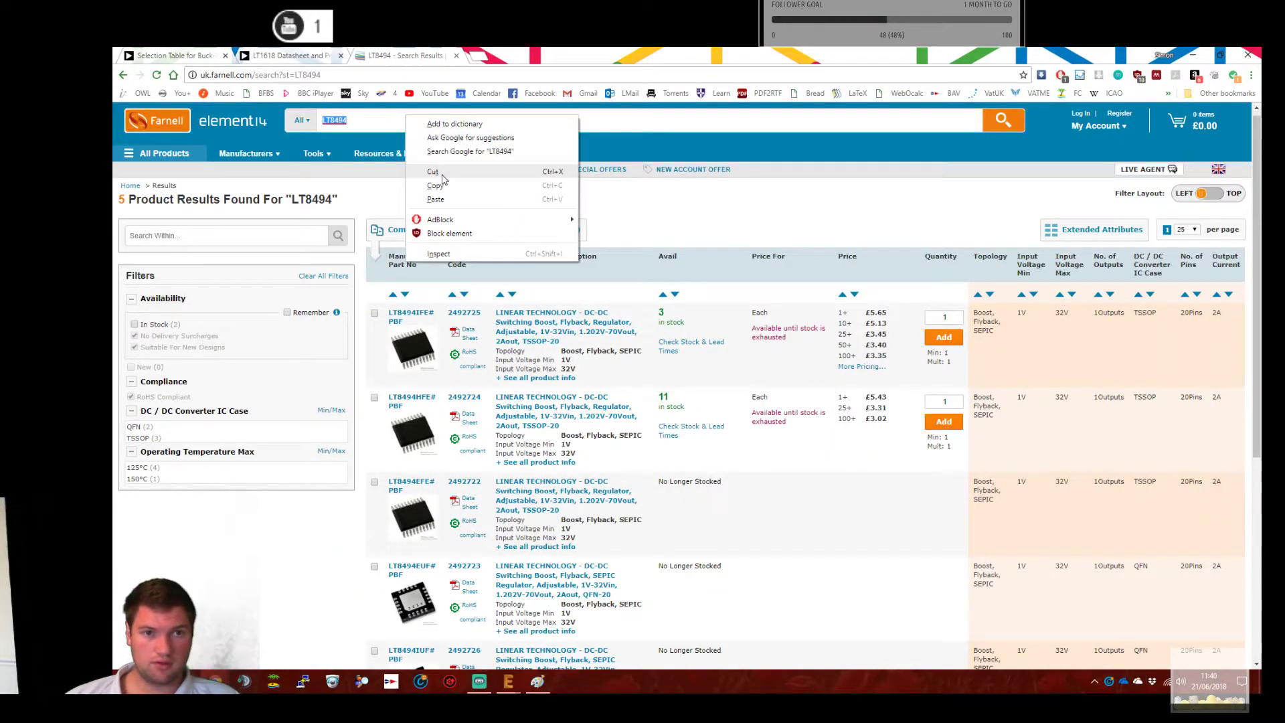
left_click(442, 199)
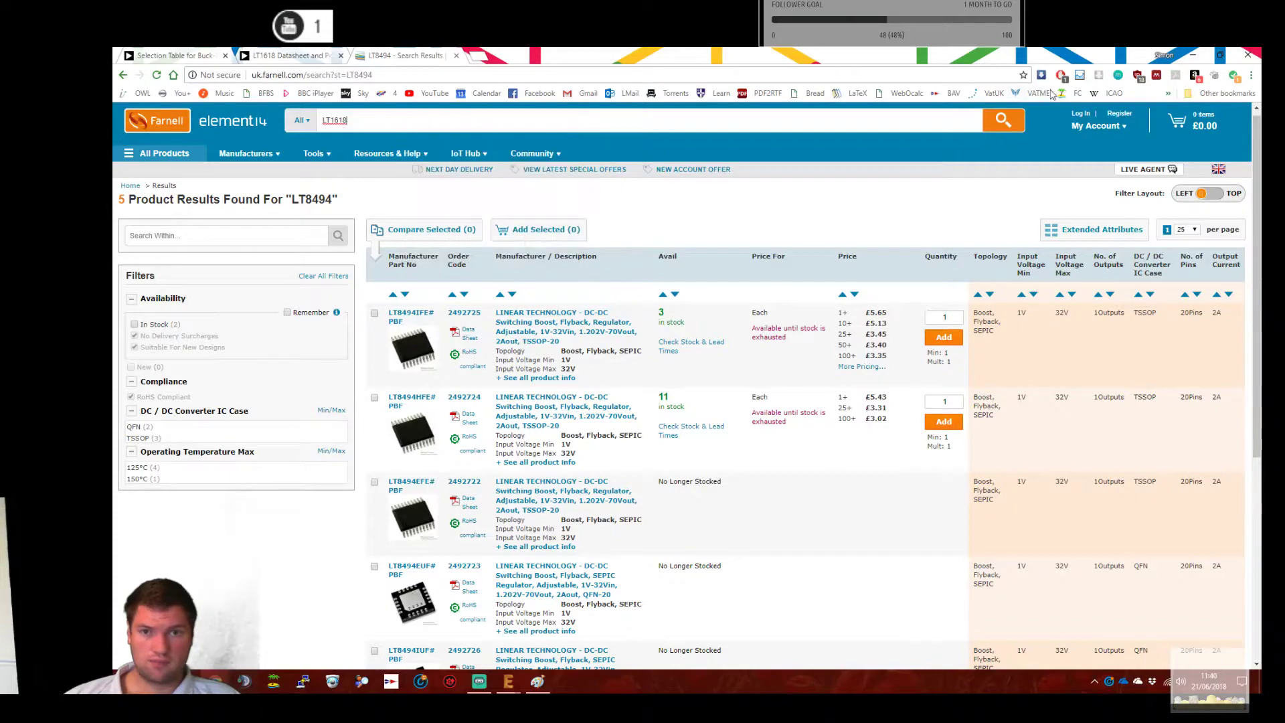
key("Return")
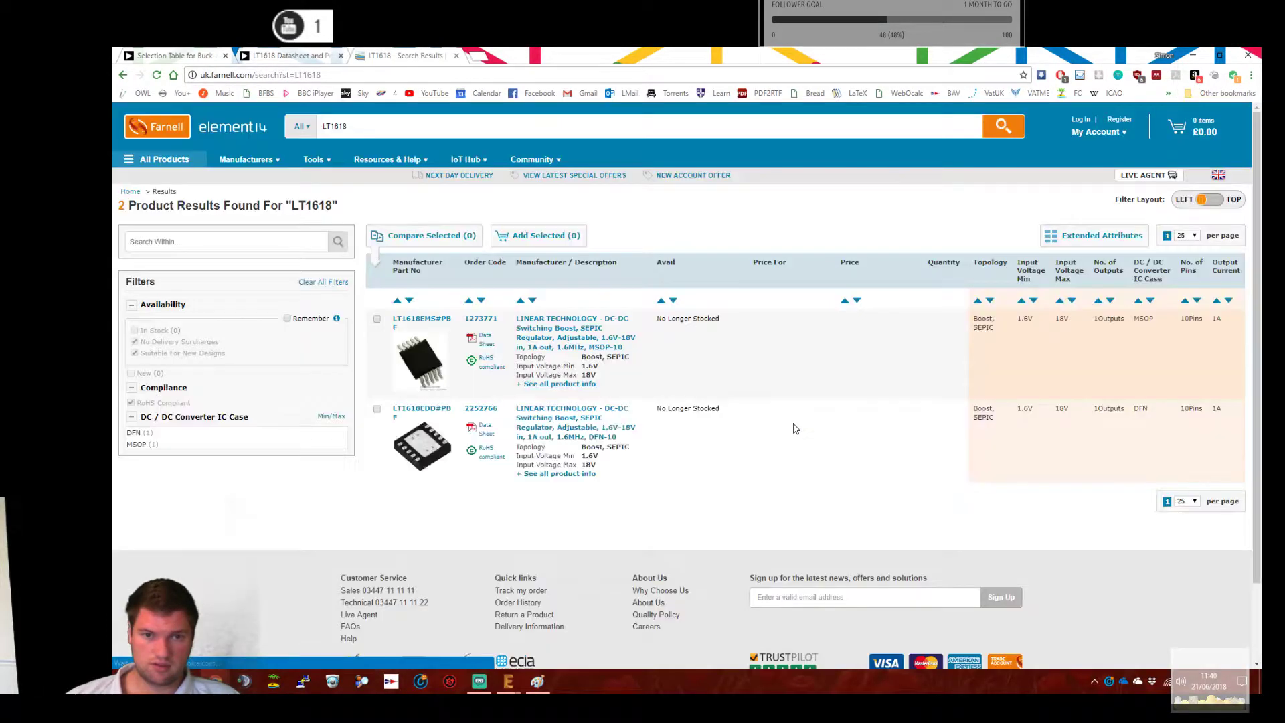
Close the LT1618 product page and return to the Buck-Boost LED Drivers selection table.
left_click(314, 55)
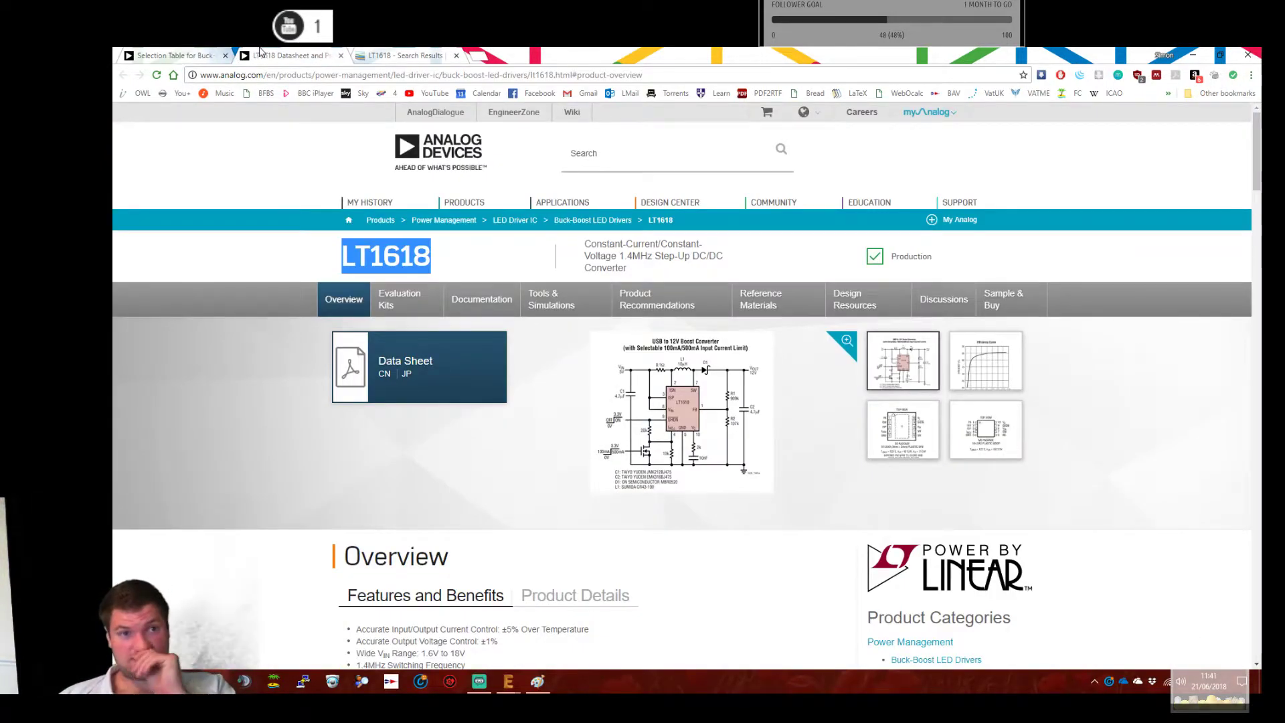
key("ctrl+w")
scroll(661, 280, "up", 4)
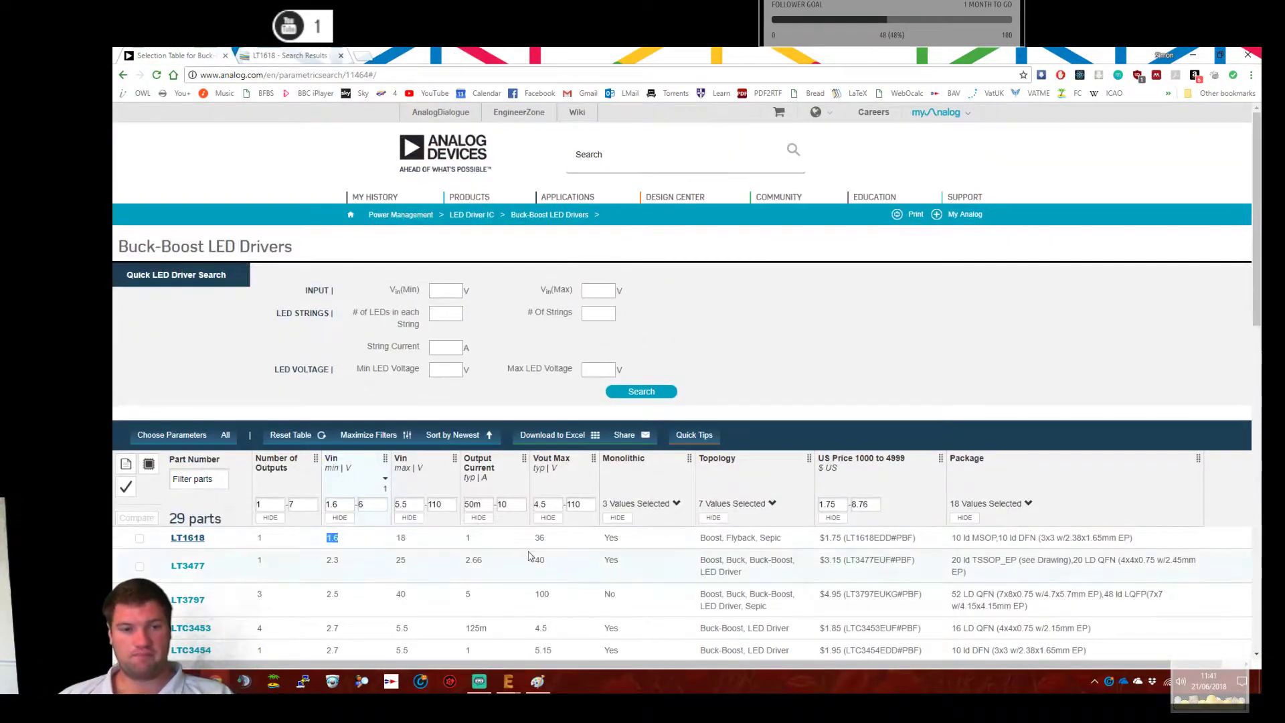
Switch to the EAGLE schematic's open Add dialog and collapse the linear-technology library.
left_click(506, 671)
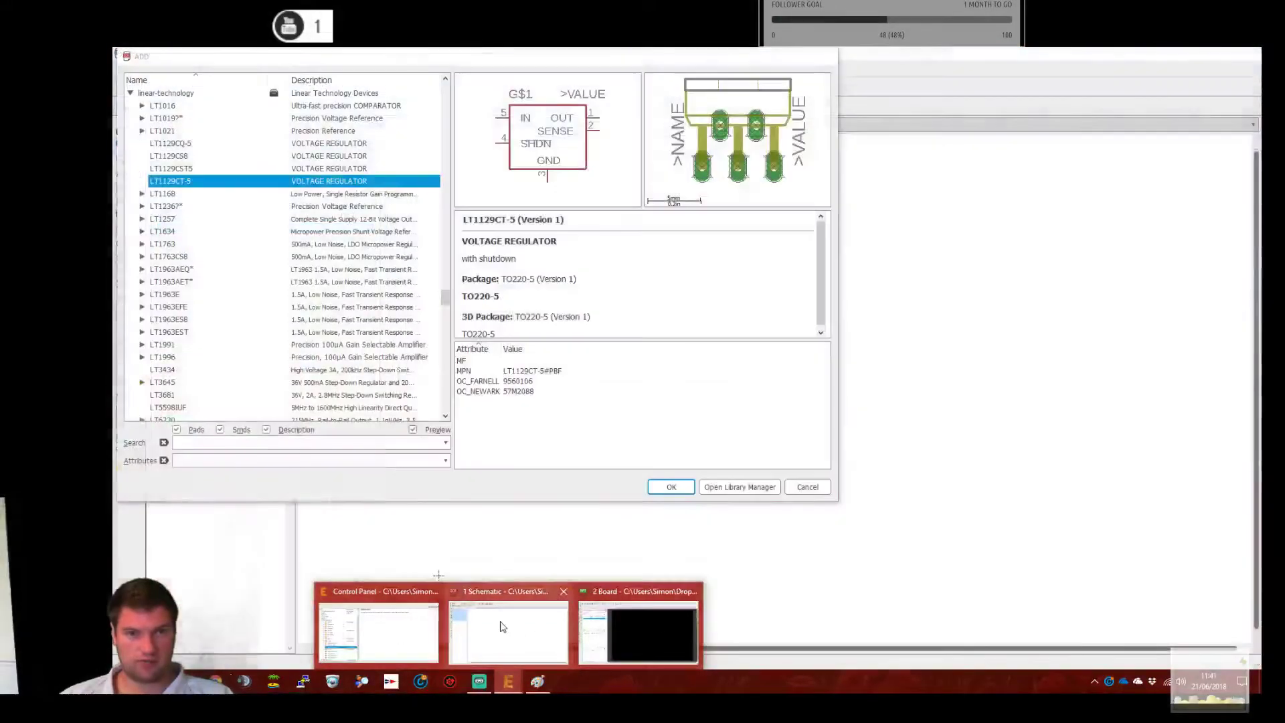
left_click(503, 626)
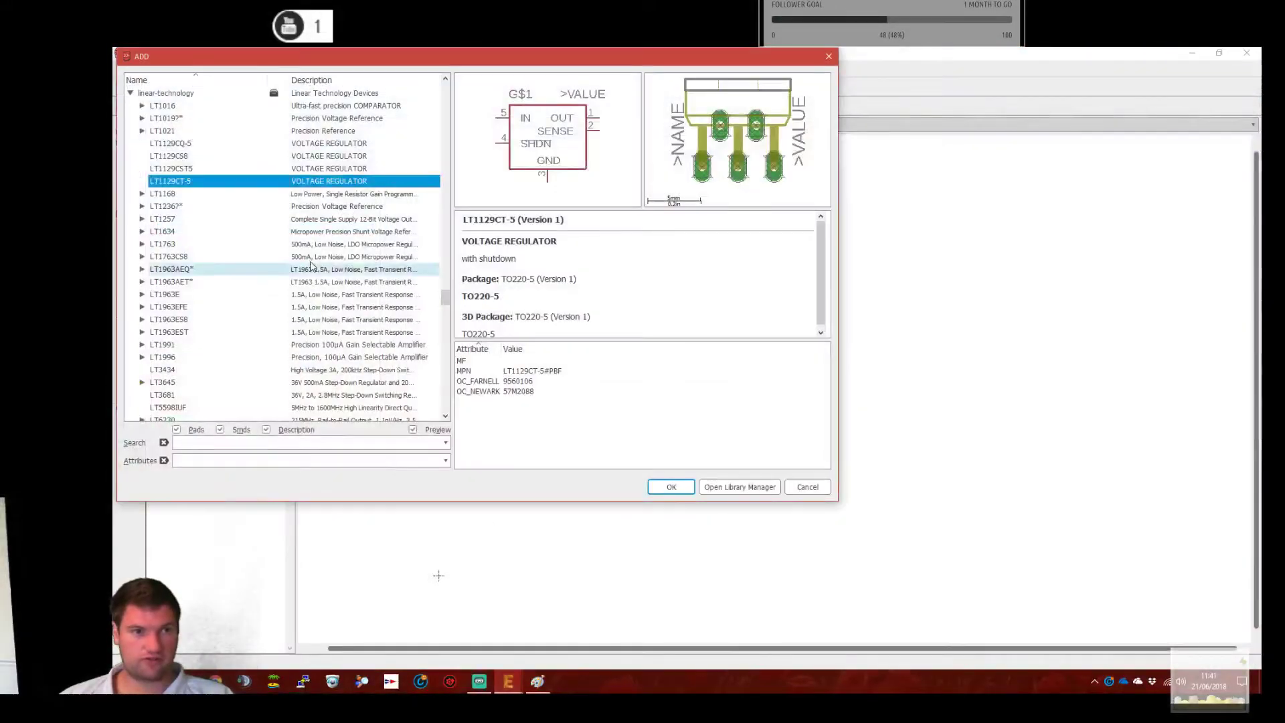
scroll(342, 268, "up", 4)
double_click(340, 245)
Browse the library list in the Add dialog and expand the texas library.
scroll(342, 265, "down", 20)
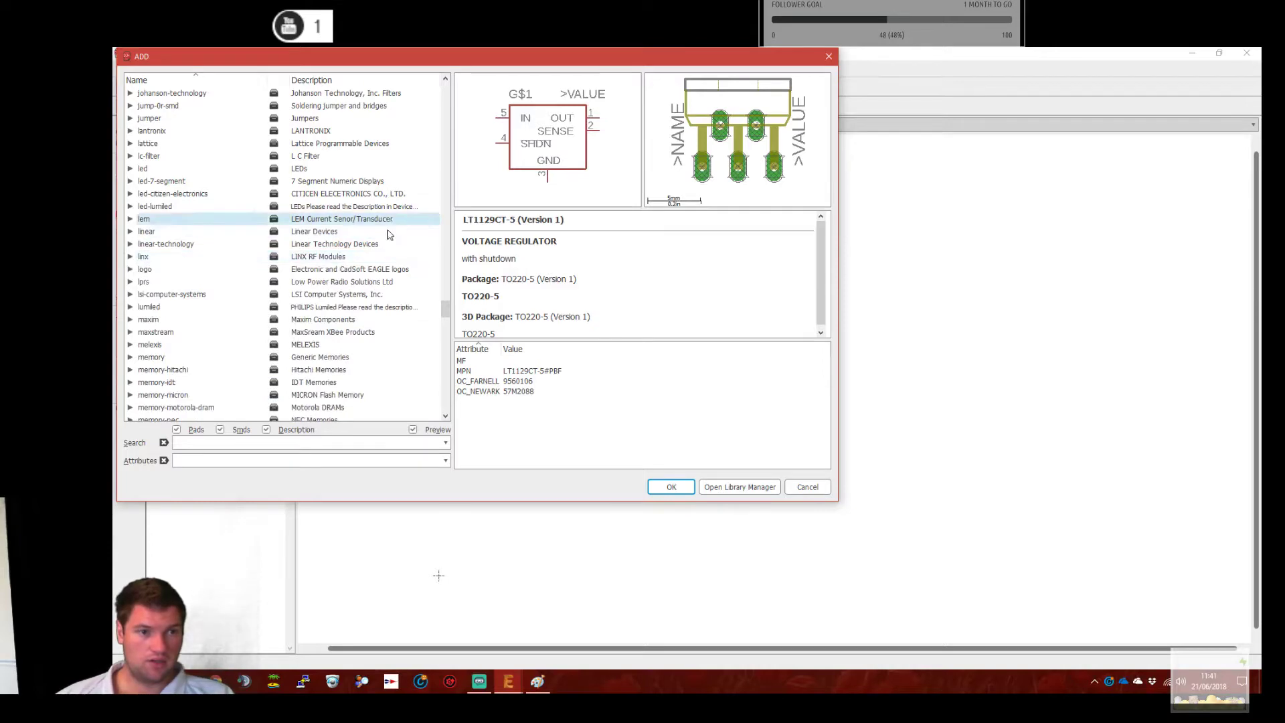
scroll(442, 386, "down", 3)
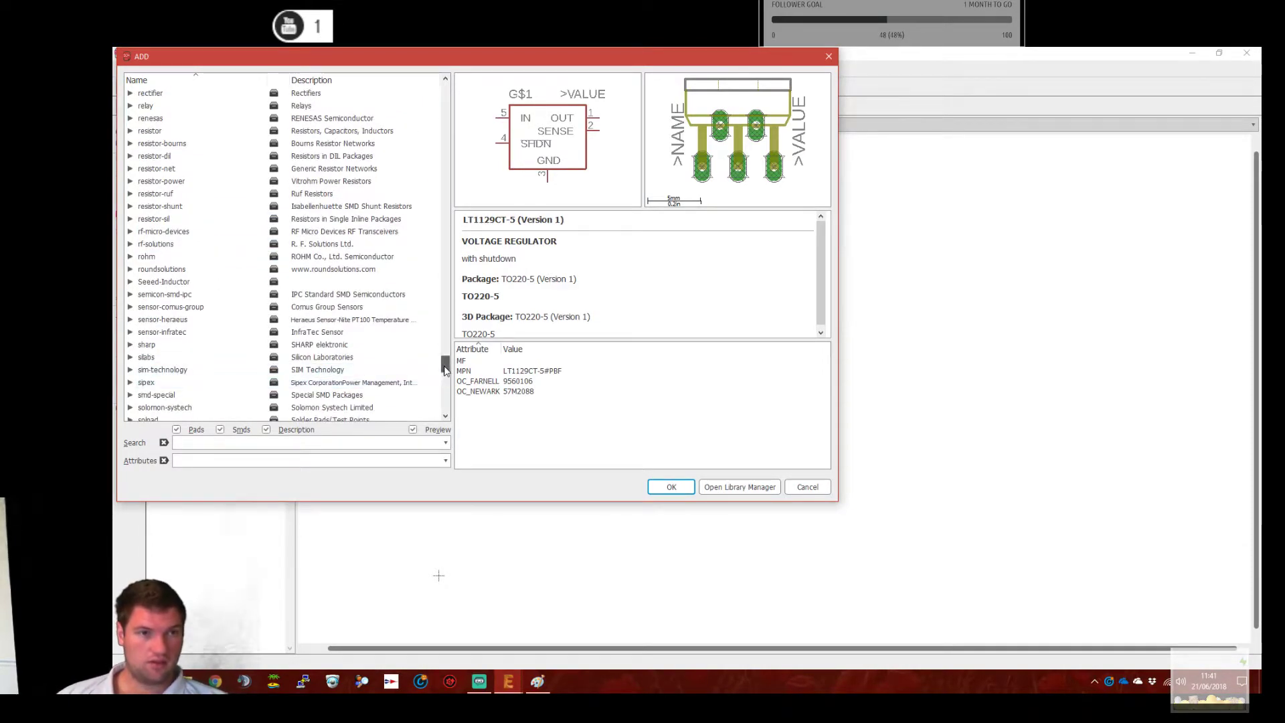
scroll(310, 317, "up", 6)
scroll(310, 317, "down", 15)
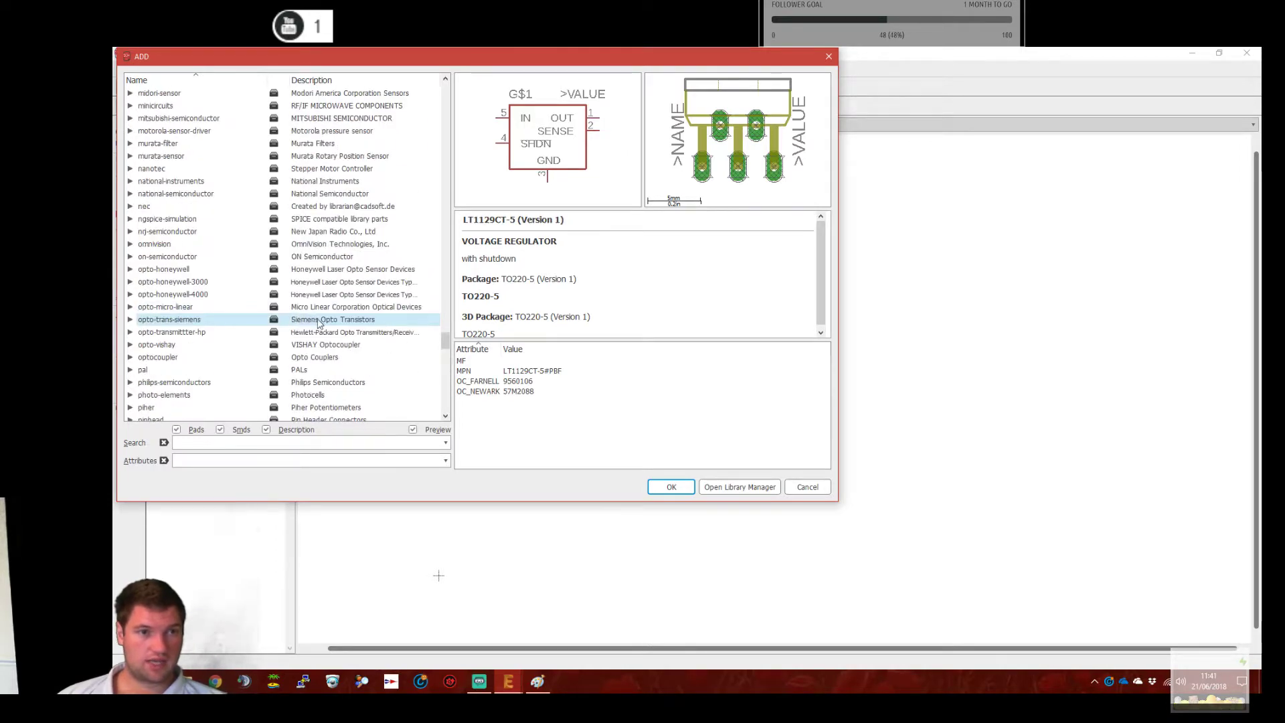
scroll(338, 322, "down", 3)
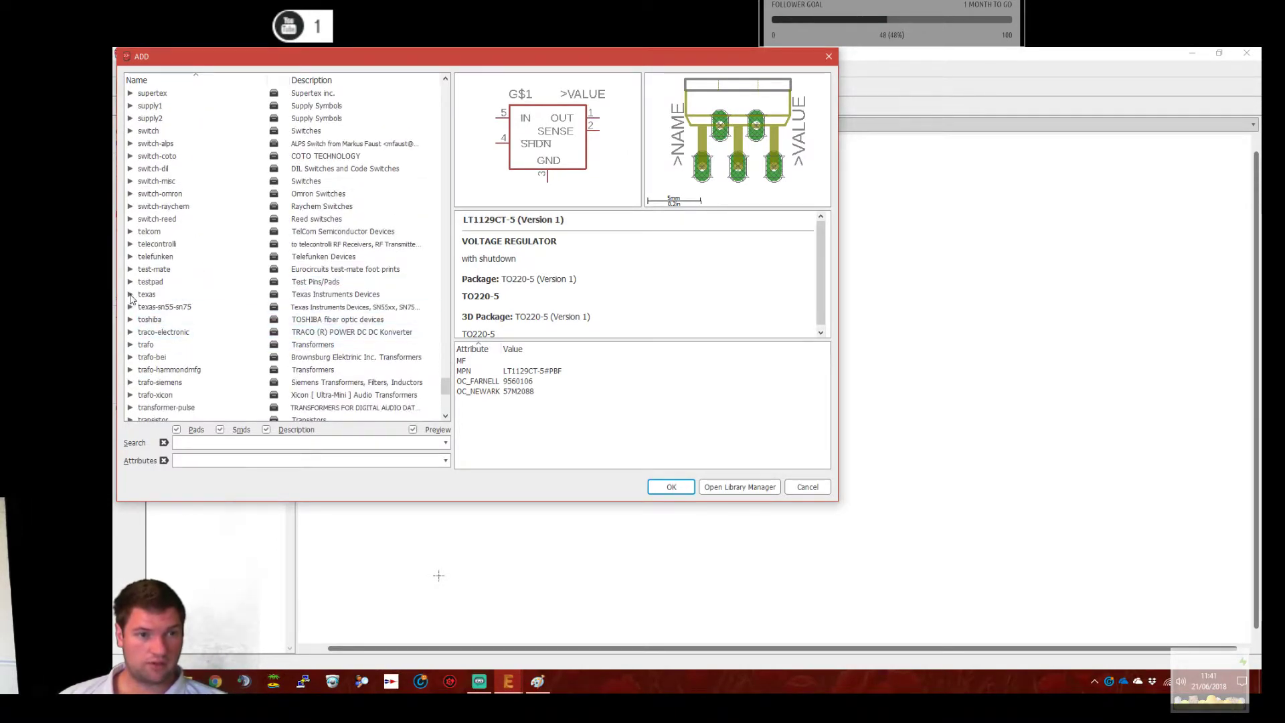
left_click(131, 296)
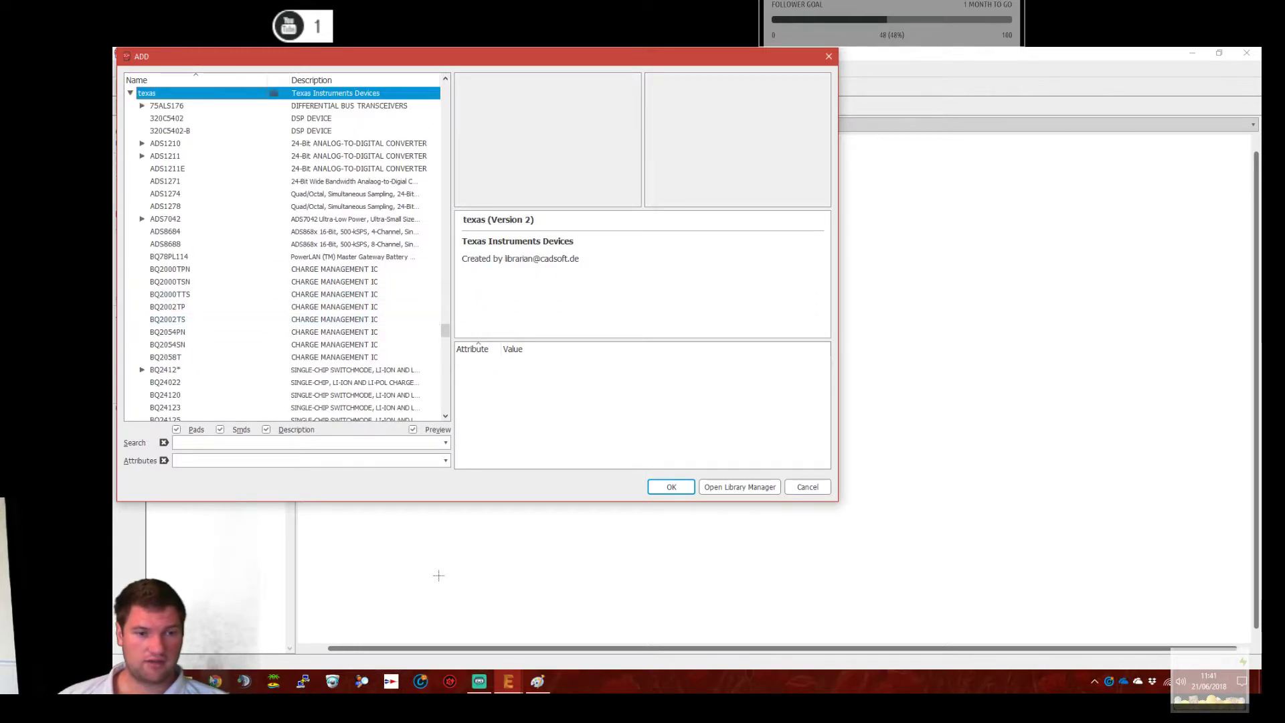
Switch to the Chrome browser, search the web for texas instruments and open the company's website.
mouse_move(215, 682)
left_click(307, 626)
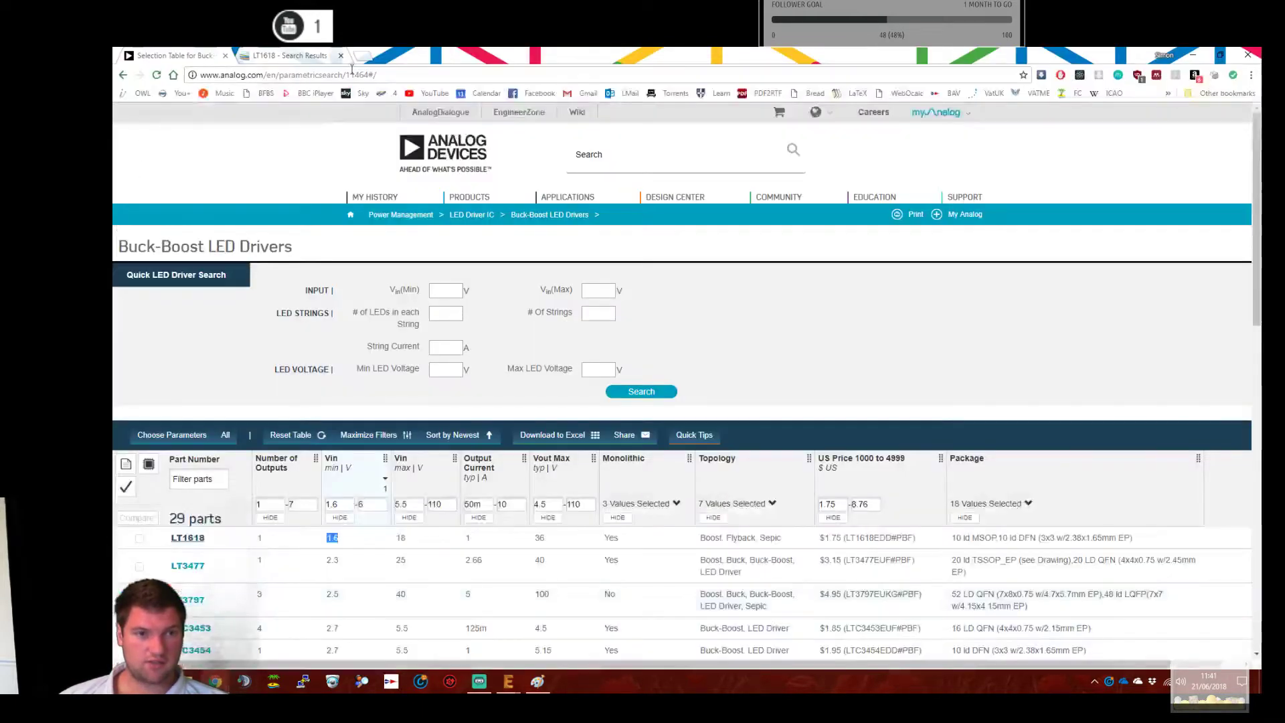
left_click(300, 75)
type("texas instrunmk")
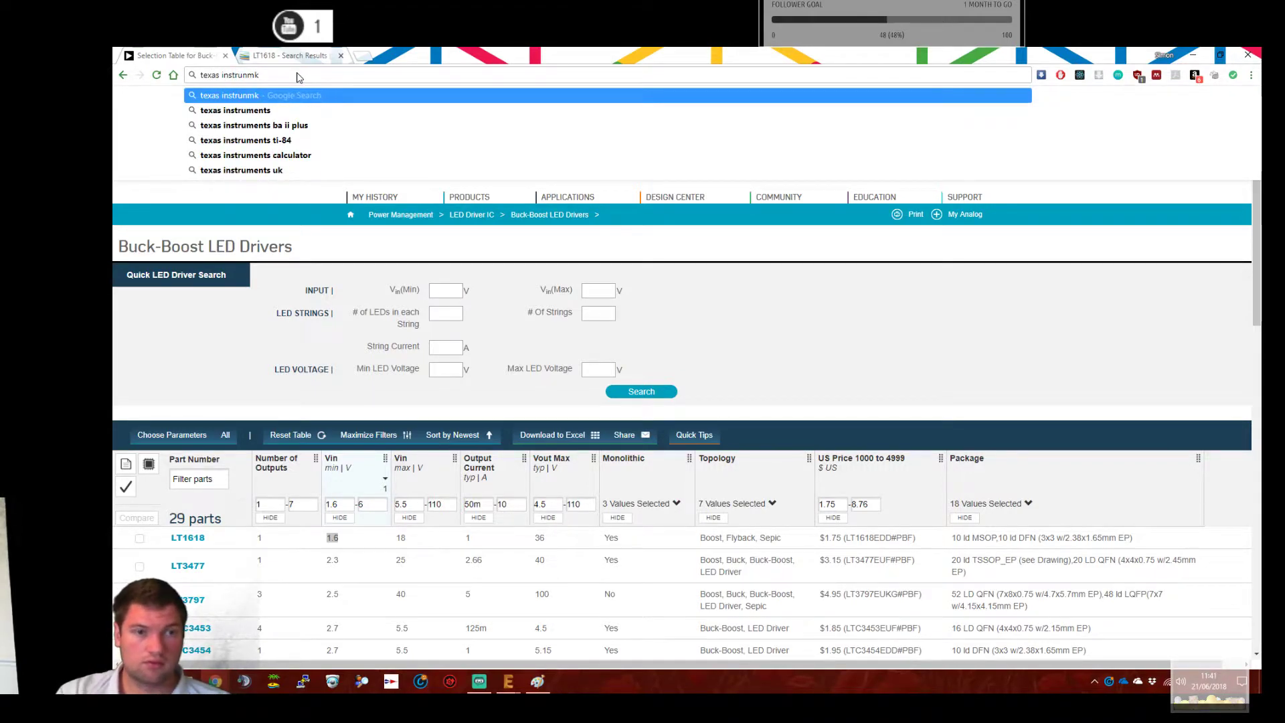
key("Down")
key("Return")
left_click(255, 213)
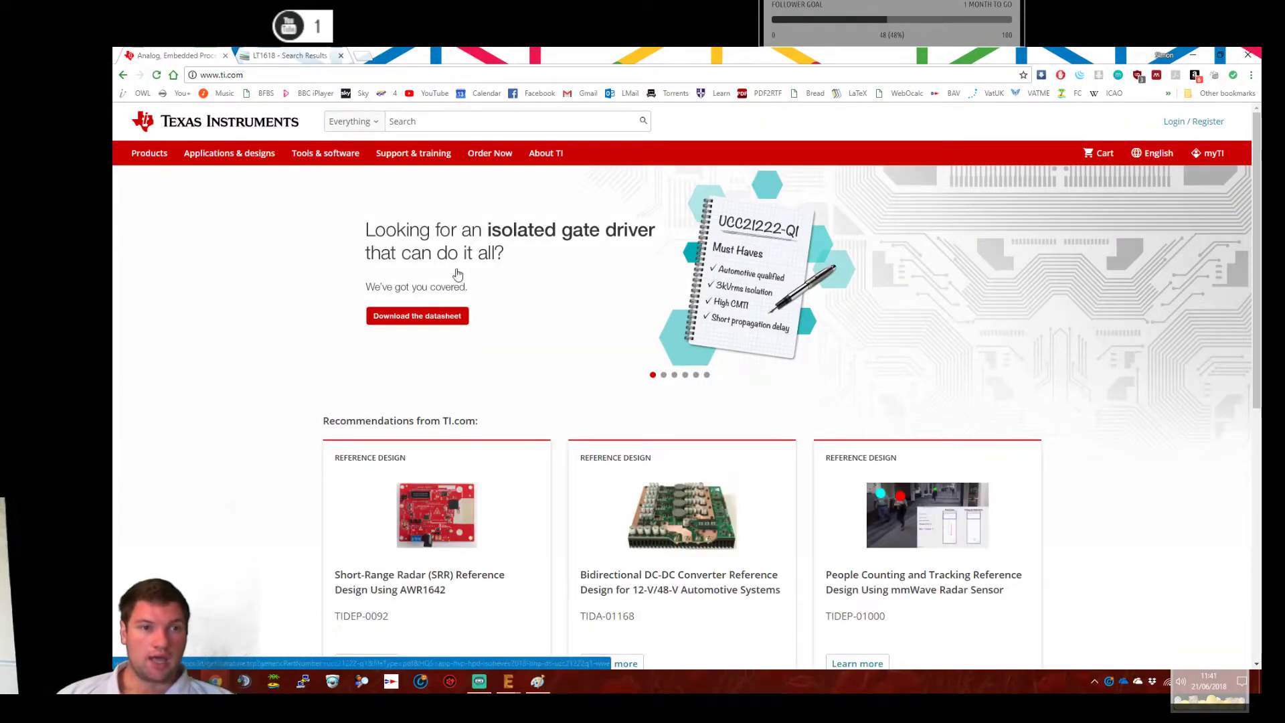
Open the Power Management product overview on the Texas Instruments website.
left_click(155, 161)
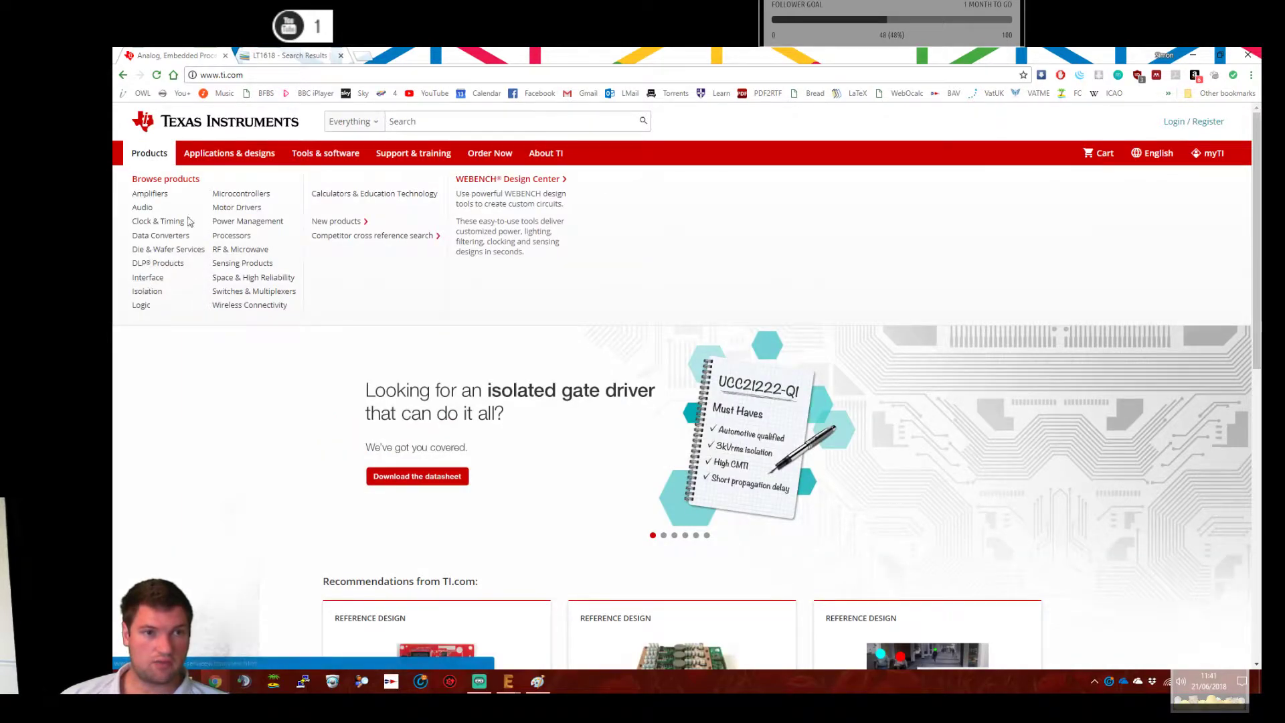
left_click(237, 222)
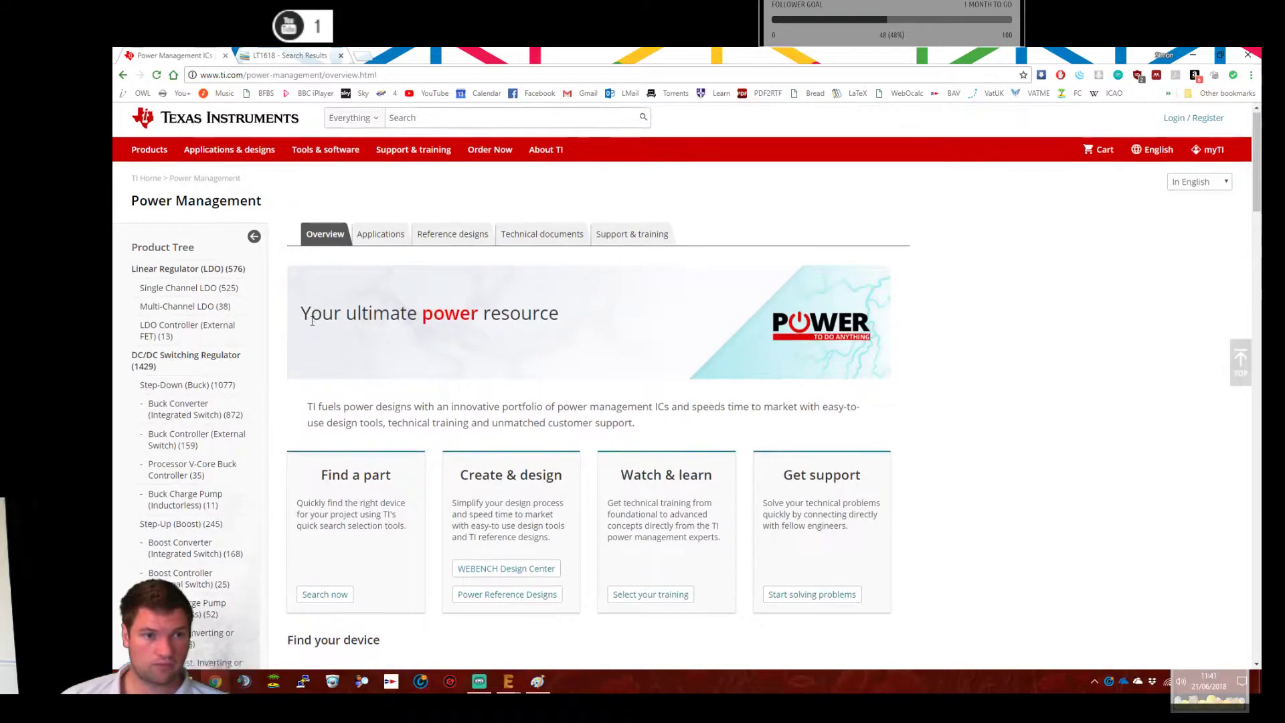
scroll(312, 322, "down", 1)
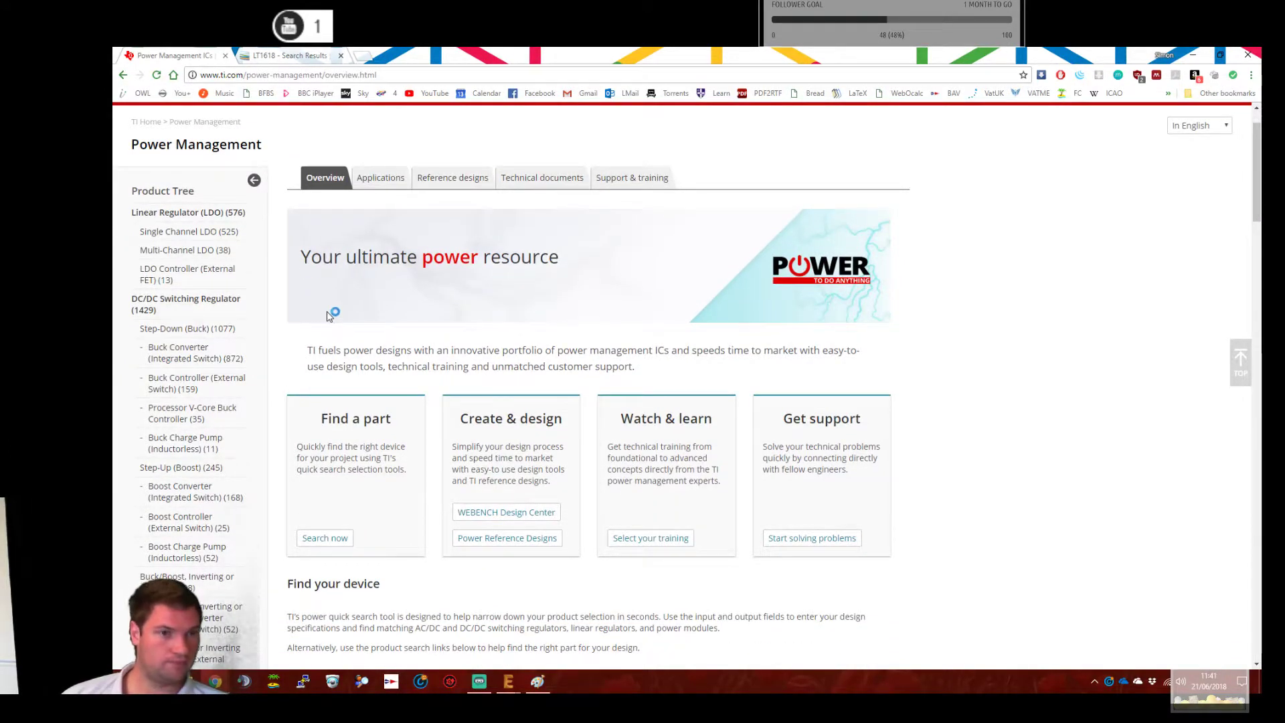
scroll(329, 314, "down", 1)
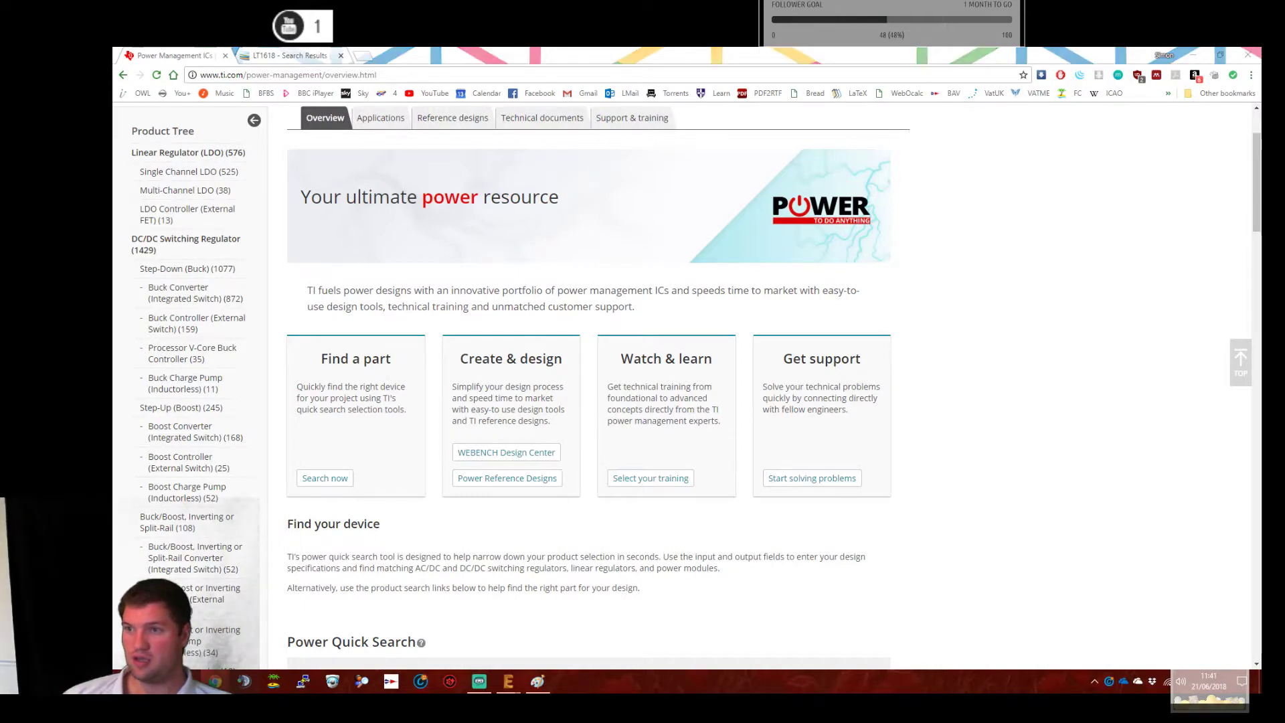
Examine the Power Management product tree and search options for suitable buck/boost converter and controller categories.
left_click(968, 296)
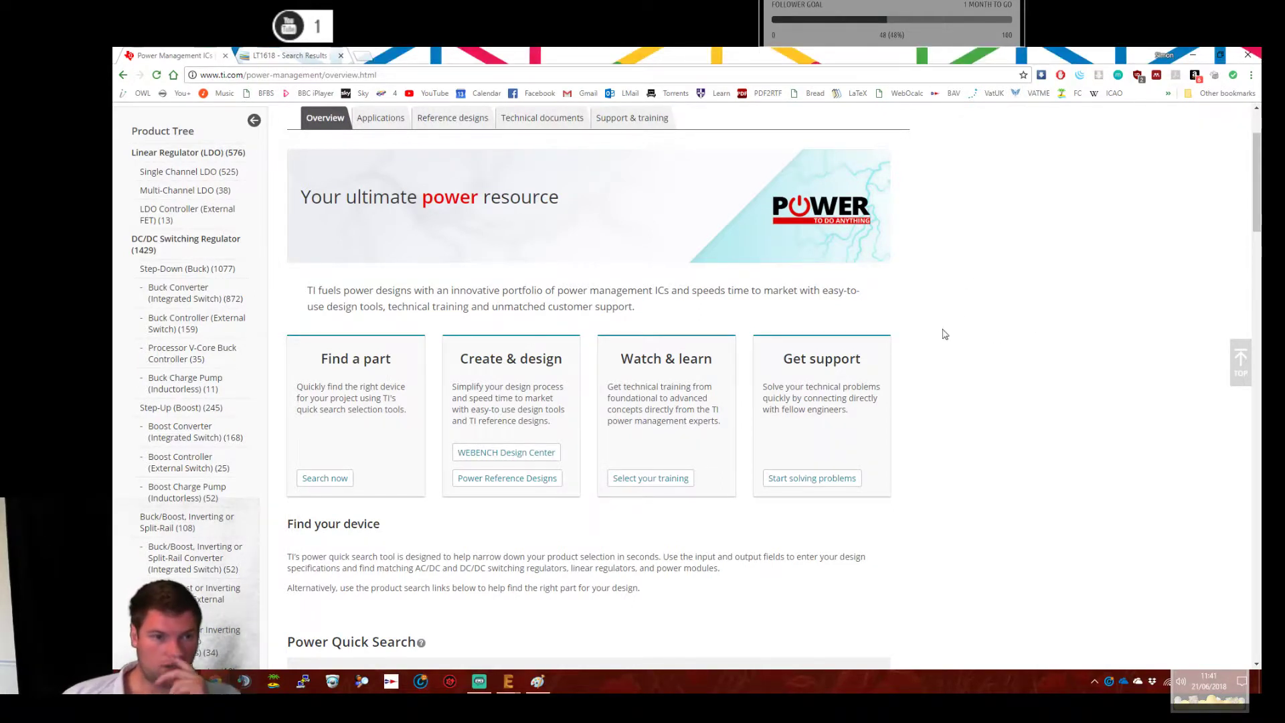
scroll(927, 332, "up", 1)
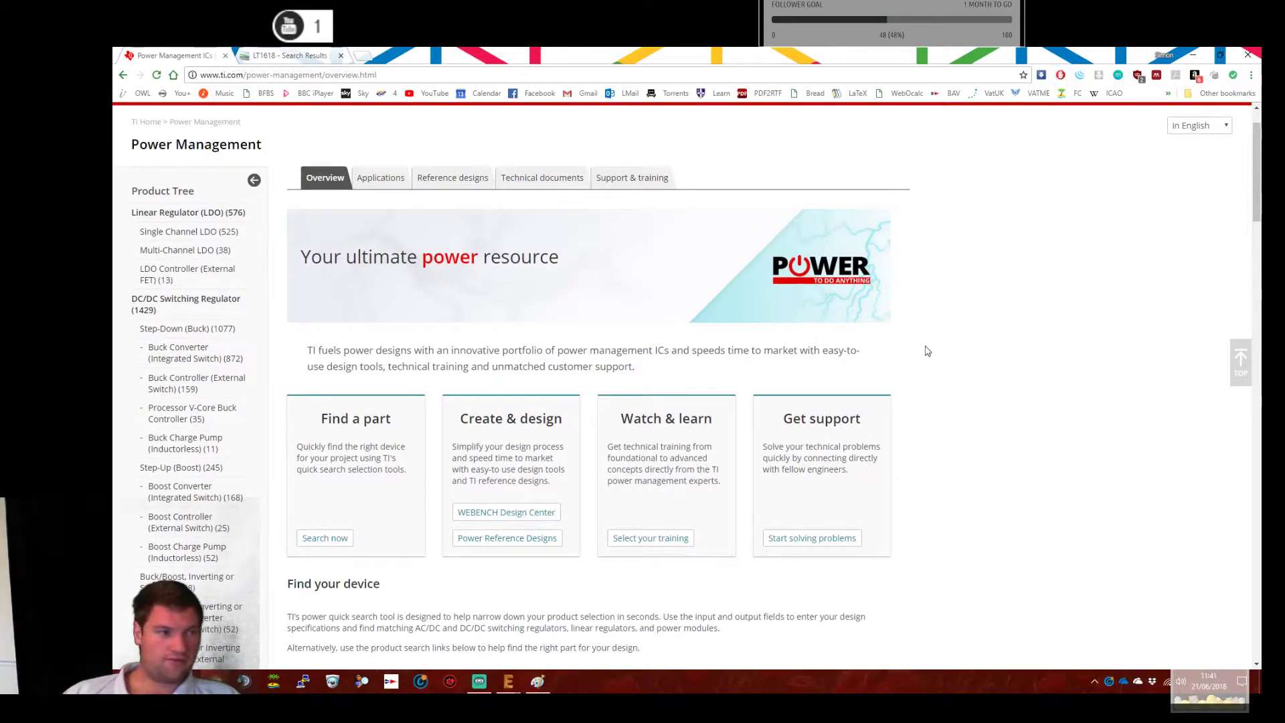
scroll(928, 347, "down", 2)
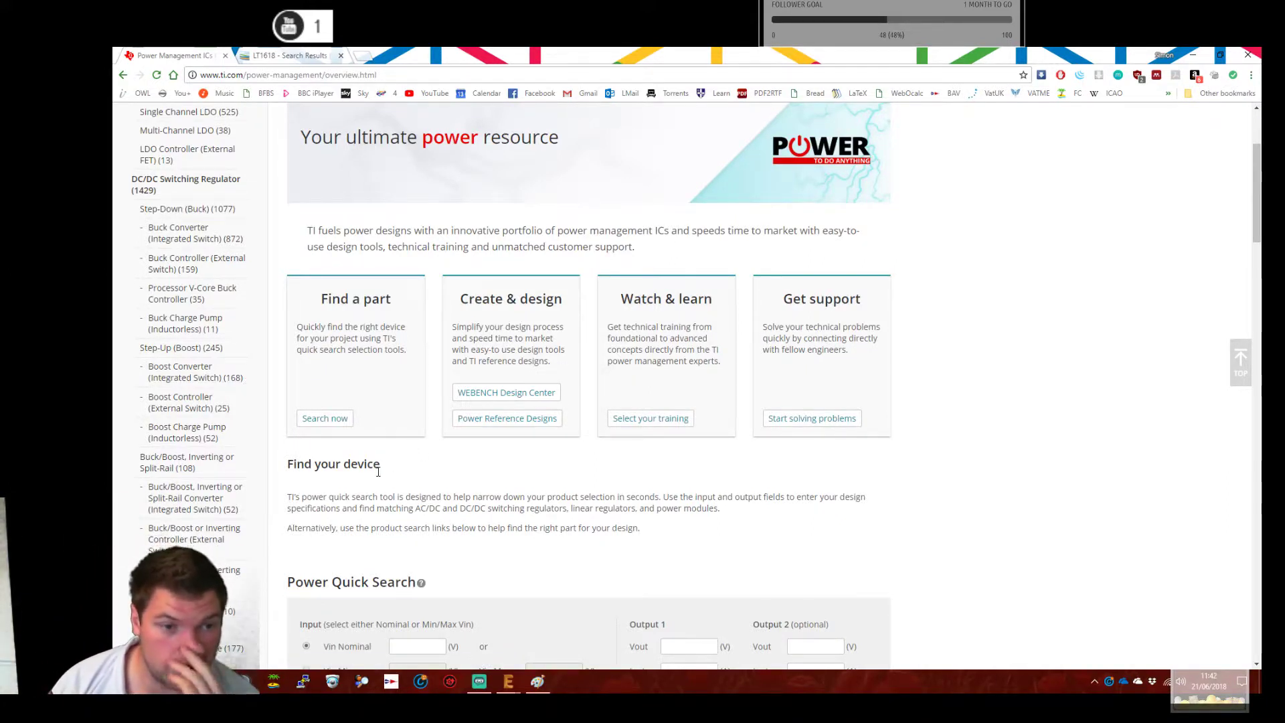
scroll(270, 517, "down", 2)
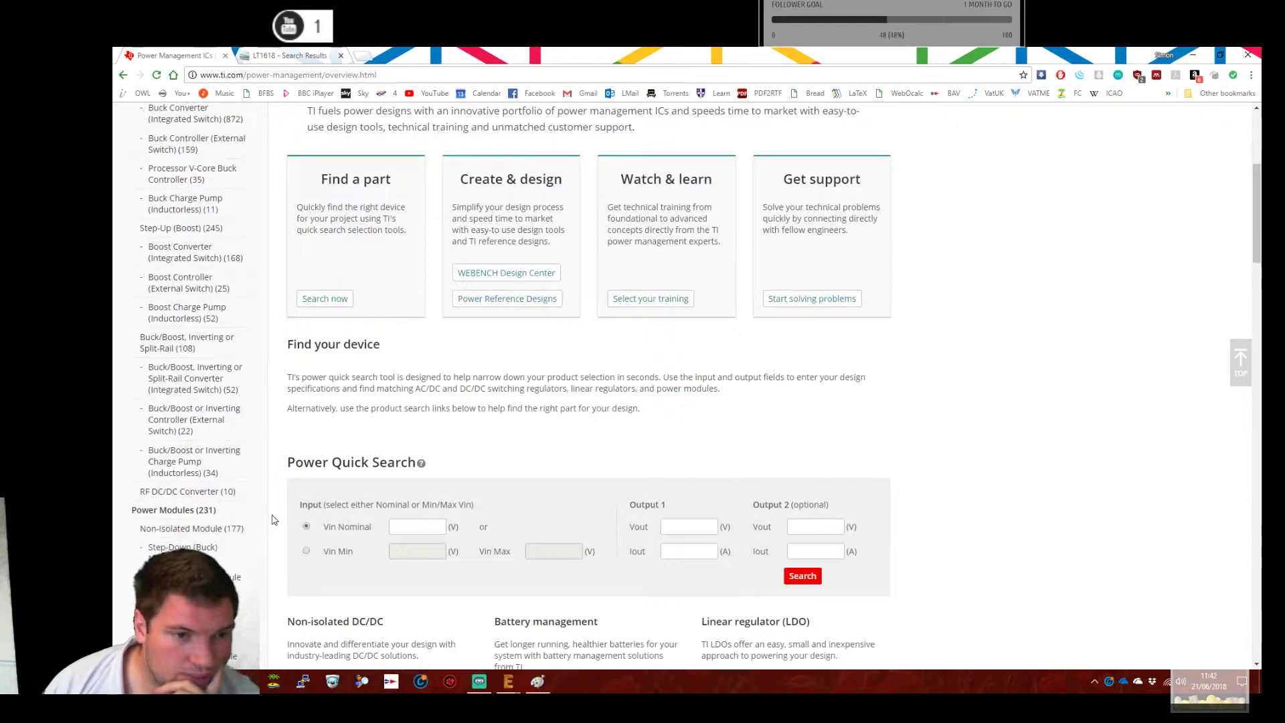
scroll(292, 526, "down", 2)
scroll(295, 526, "up", 6)
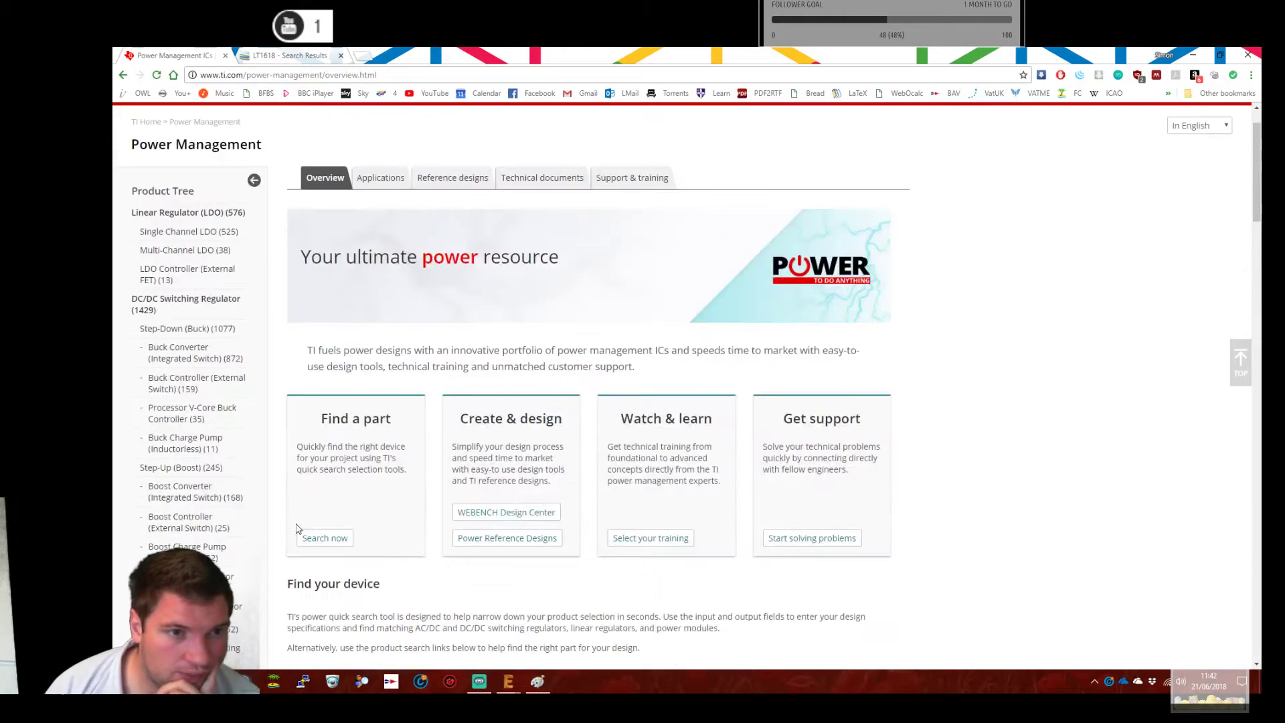
scroll(298, 528, "down", 2)
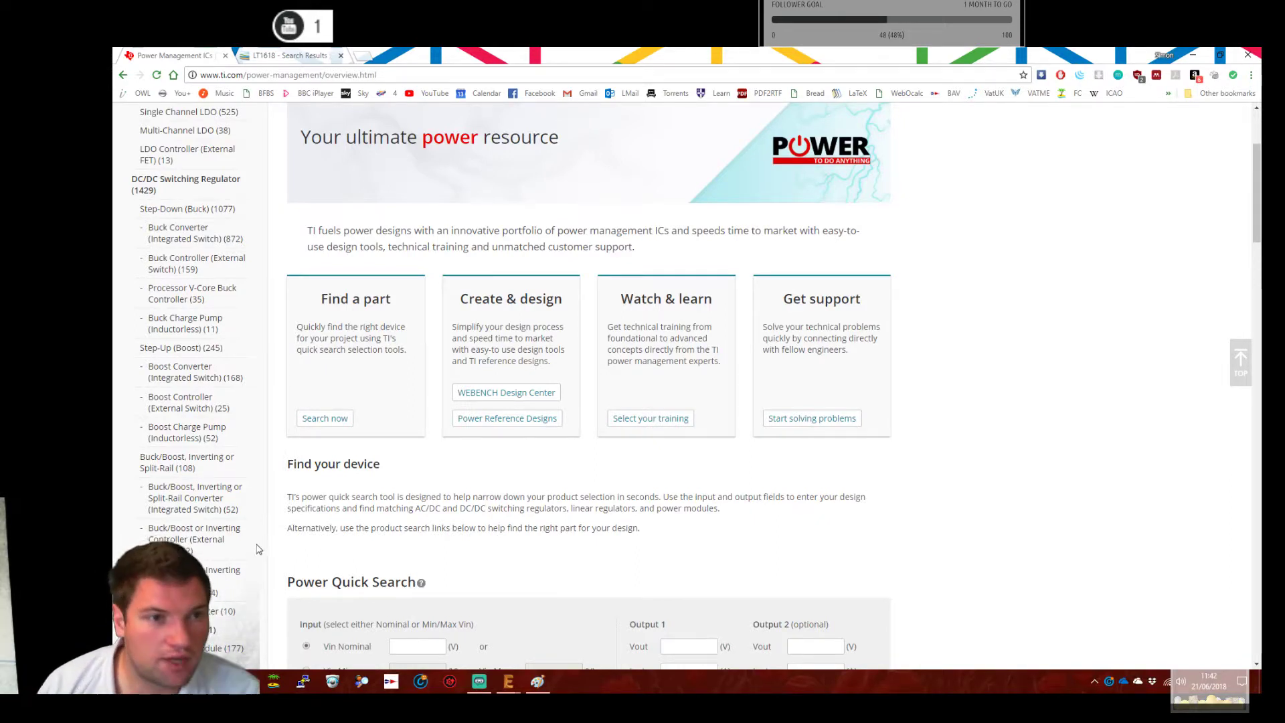
scroll(330, 440, "up", 2)
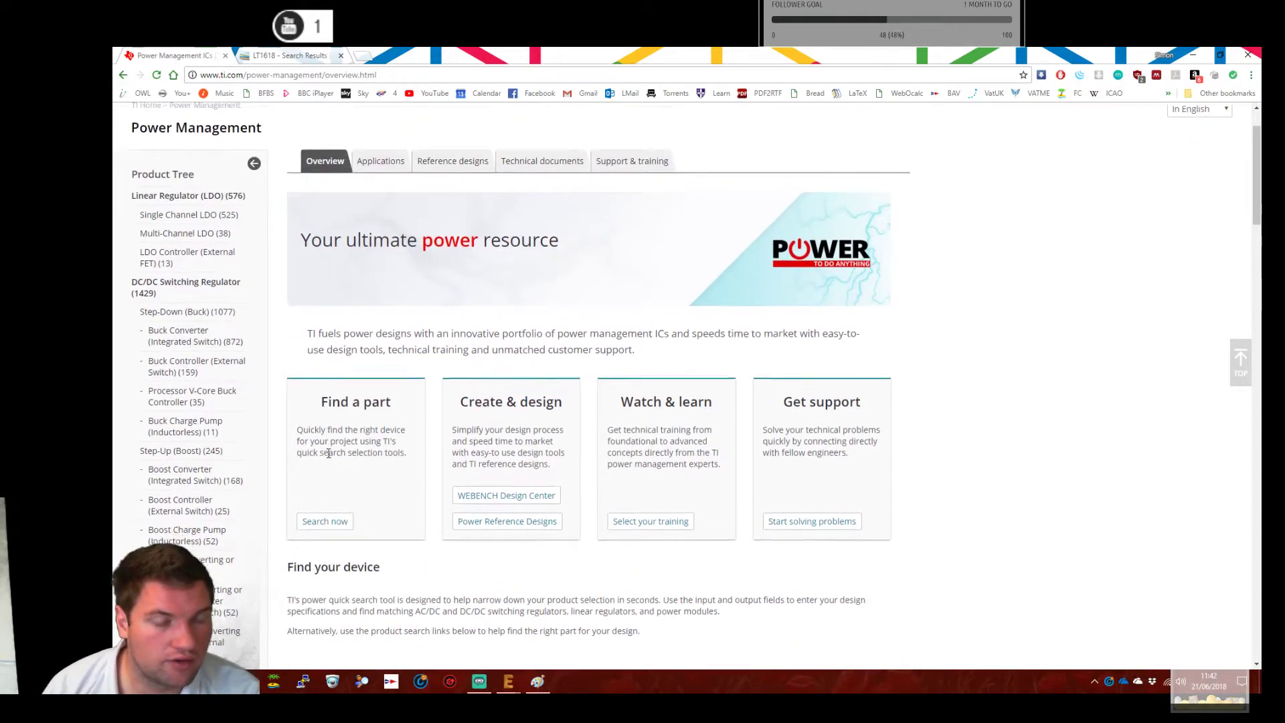
scroll(329, 458, "down", 1)
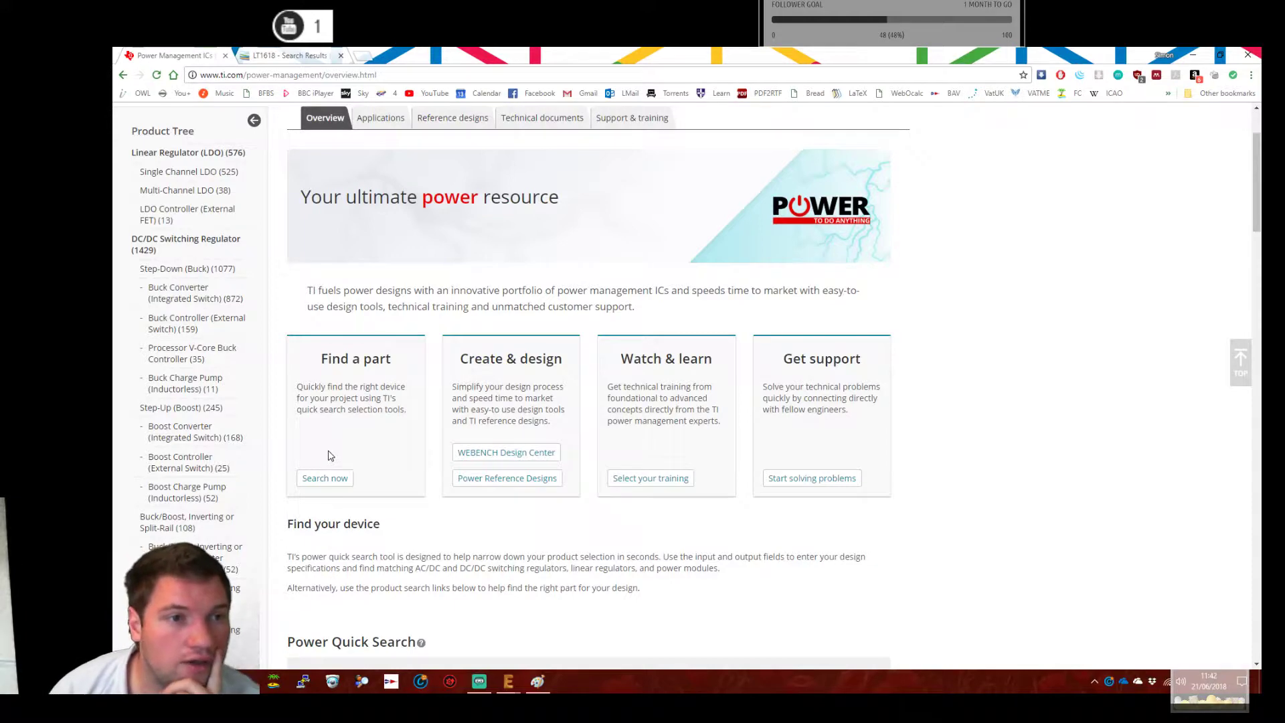
scroll(330, 456, "down", 7)
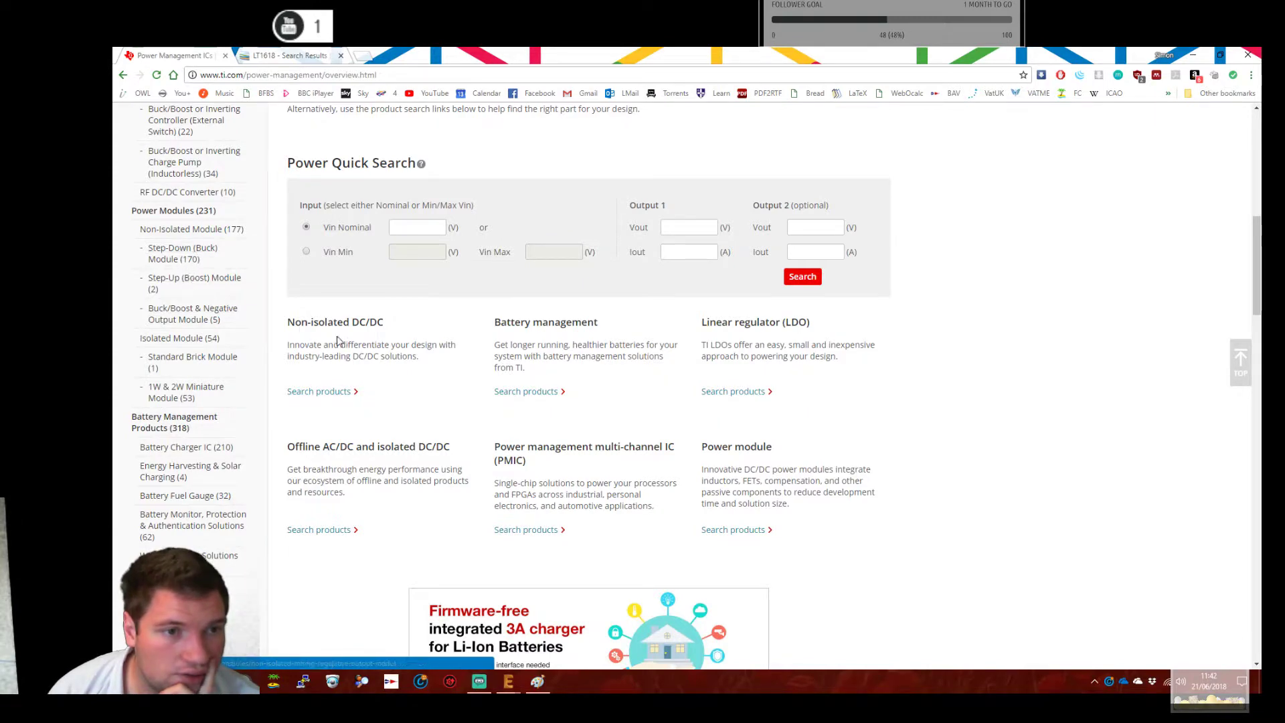
scroll(347, 388, "down", 2)
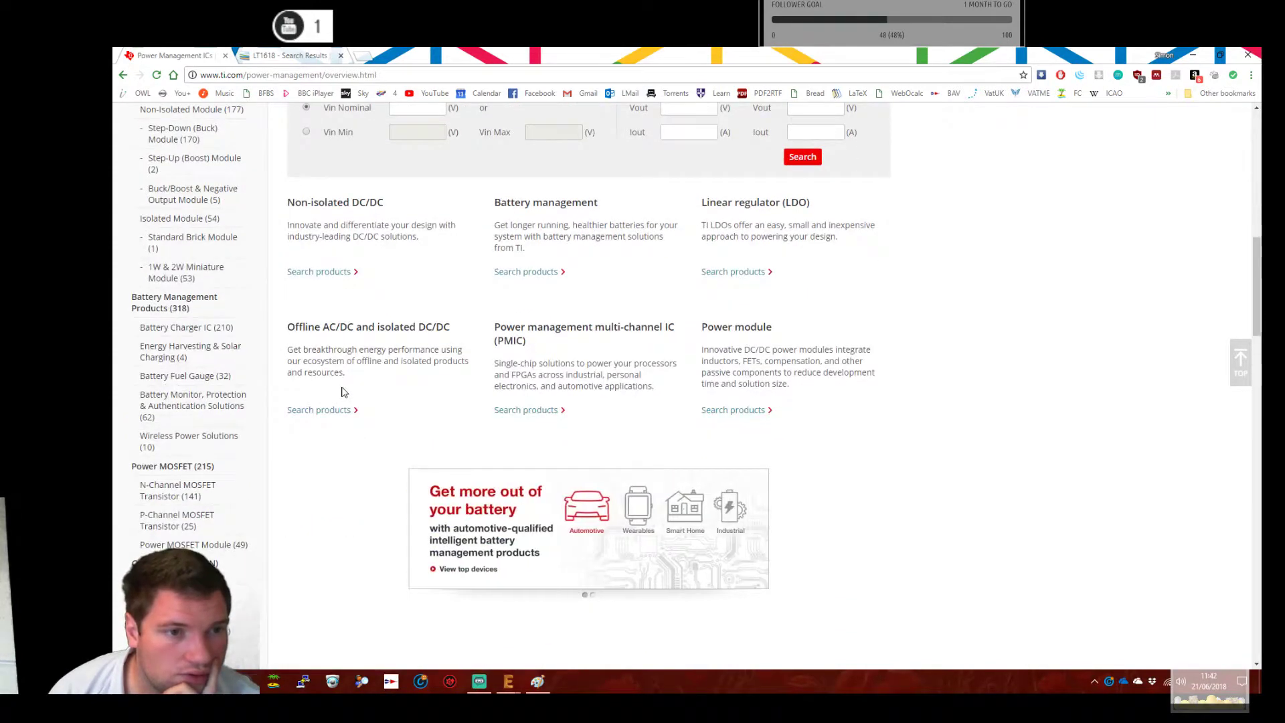
scroll(349, 391, "down", 6)
scroll(338, 386, "up", 2)
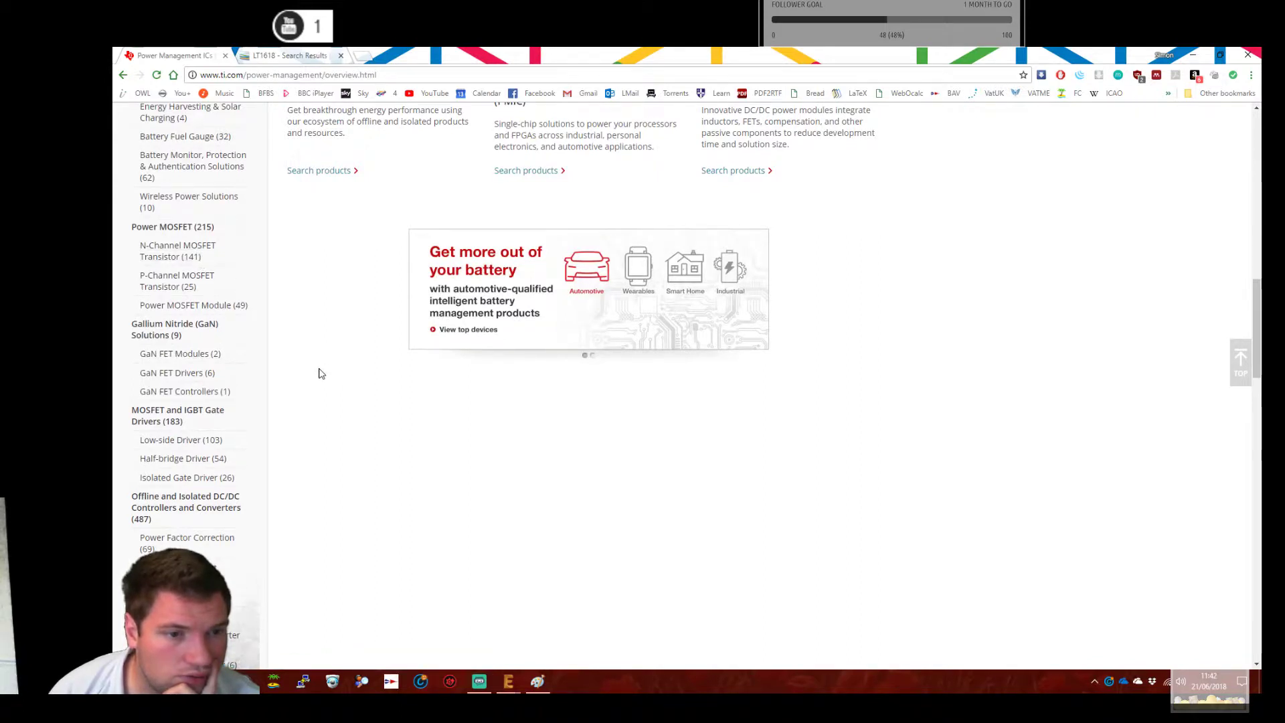
scroll(320, 371, "down", 4)
scroll(320, 365, "down", 5)
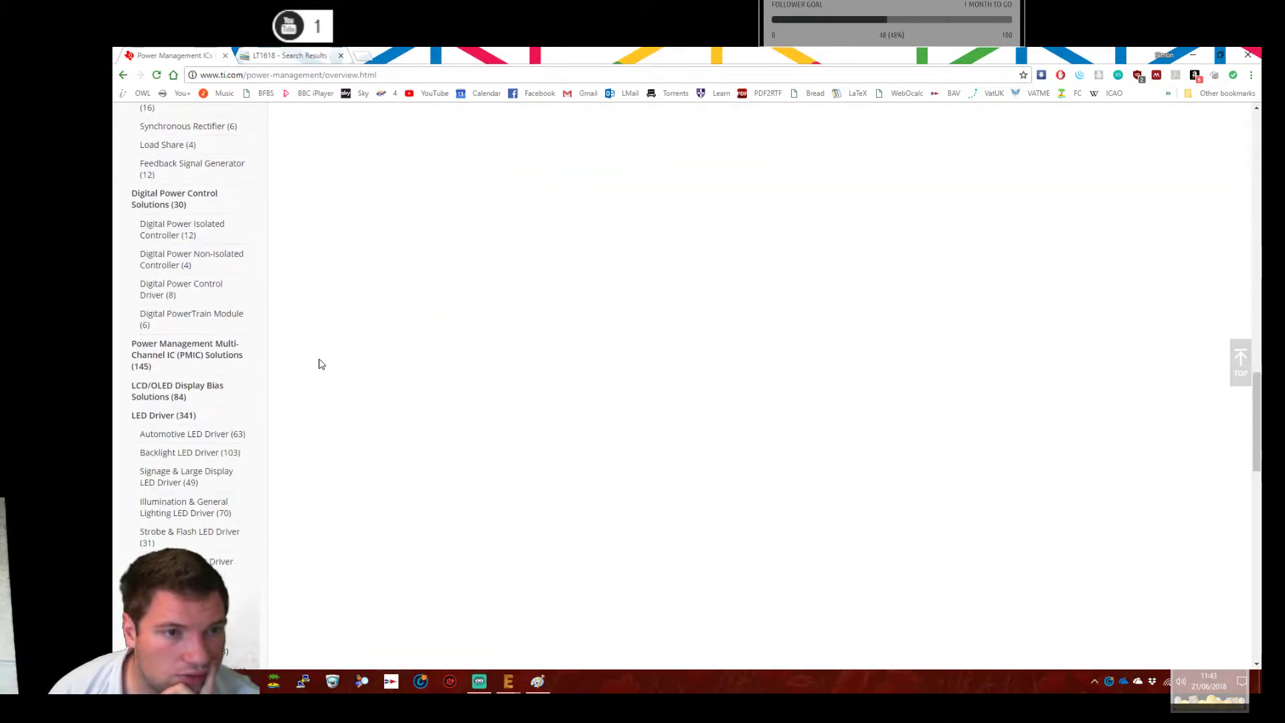
scroll(320, 365, "down", 5)
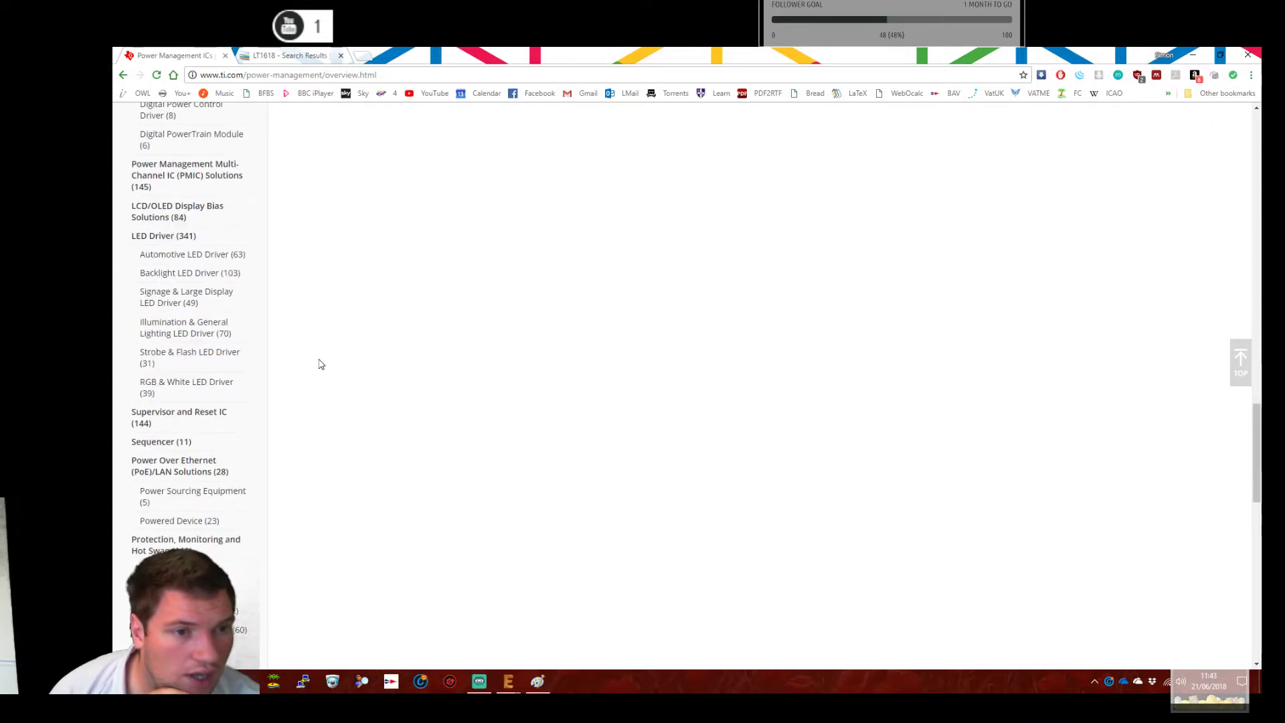
scroll(320, 365, "down", 4)
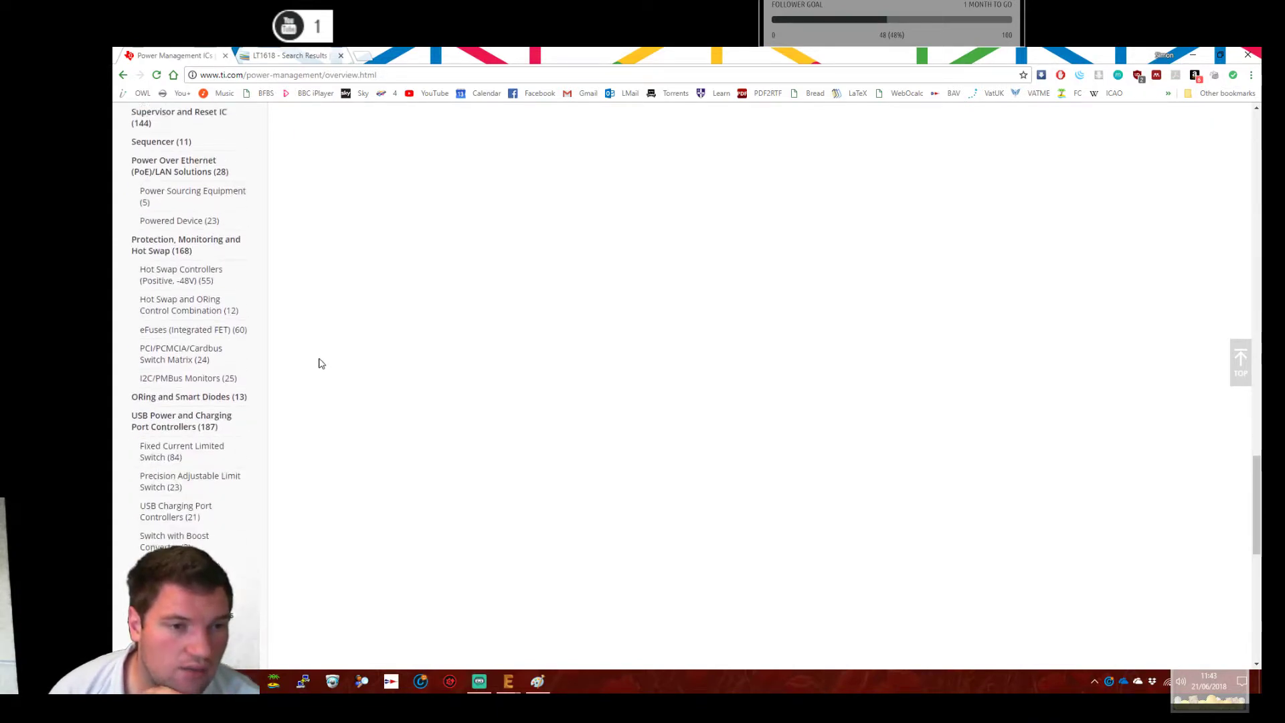
scroll(319, 362, "down", 4)
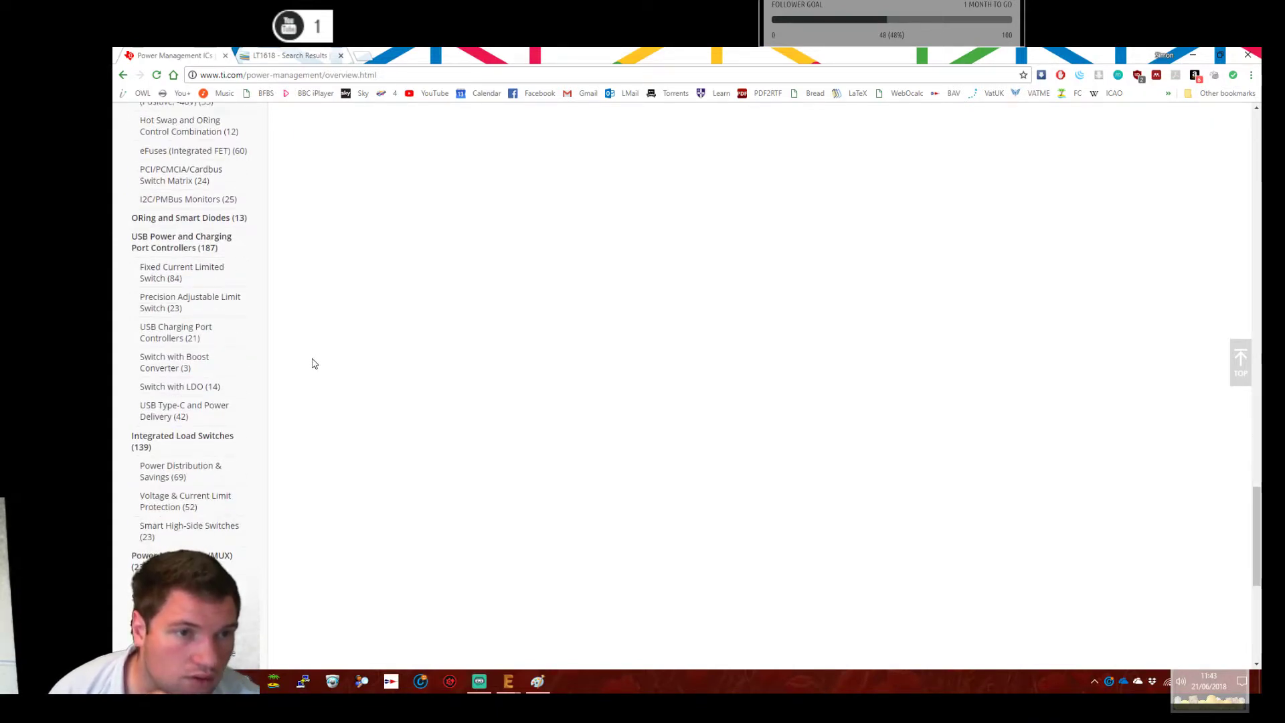
scroll(313, 363, "down", 3)
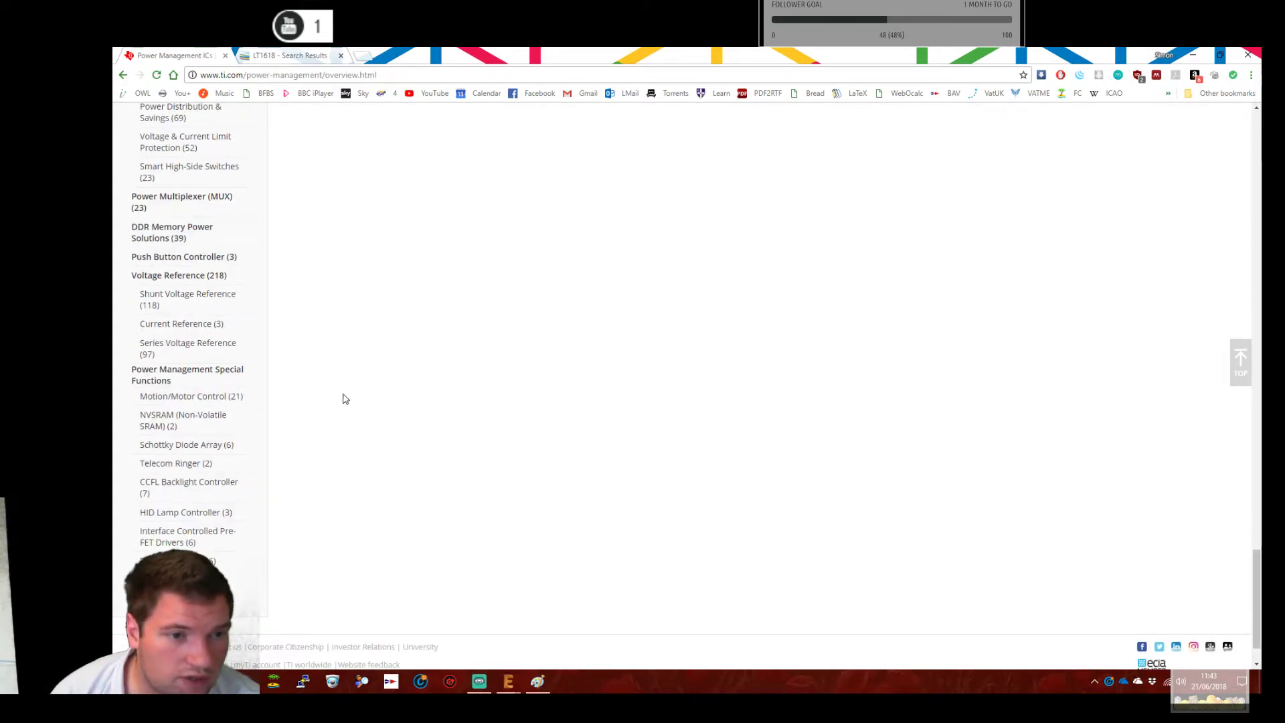
scroll(526, 486, "up", 12)
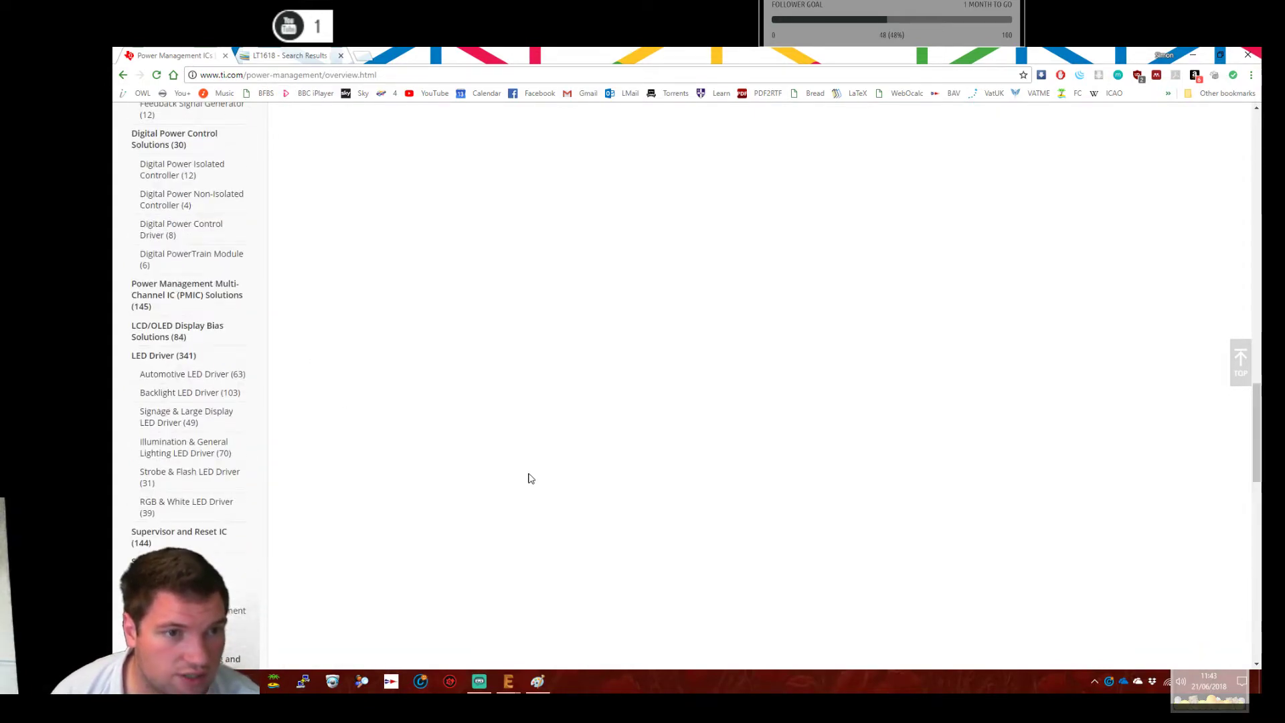
scroll(532, 478, "up", 6)
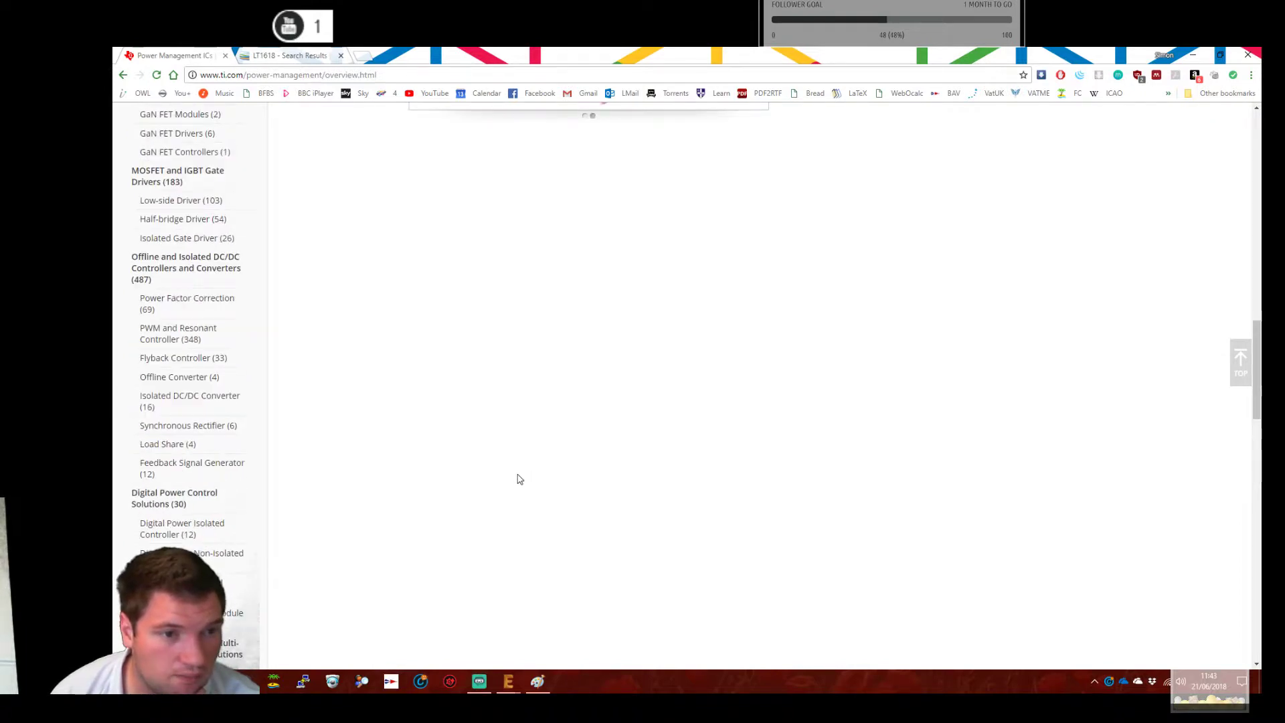
scroll(418, 444, "up", 3)
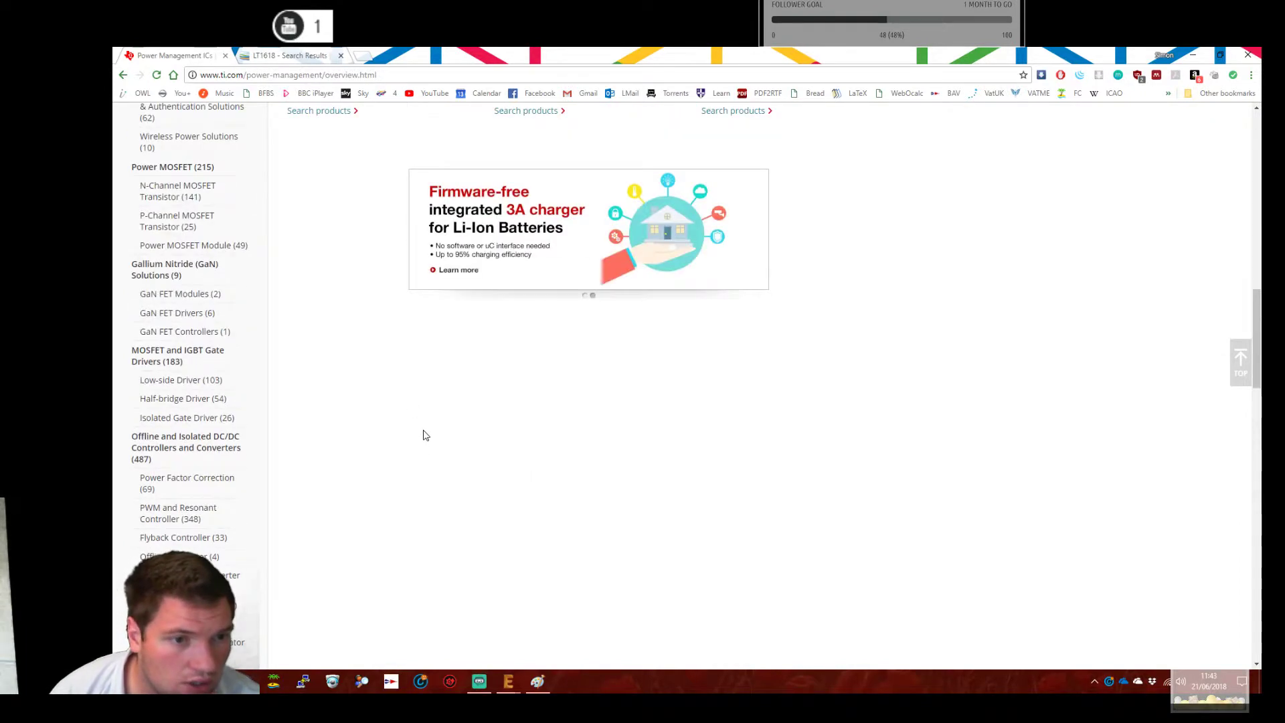
scroll(419, 439, "down", 2)
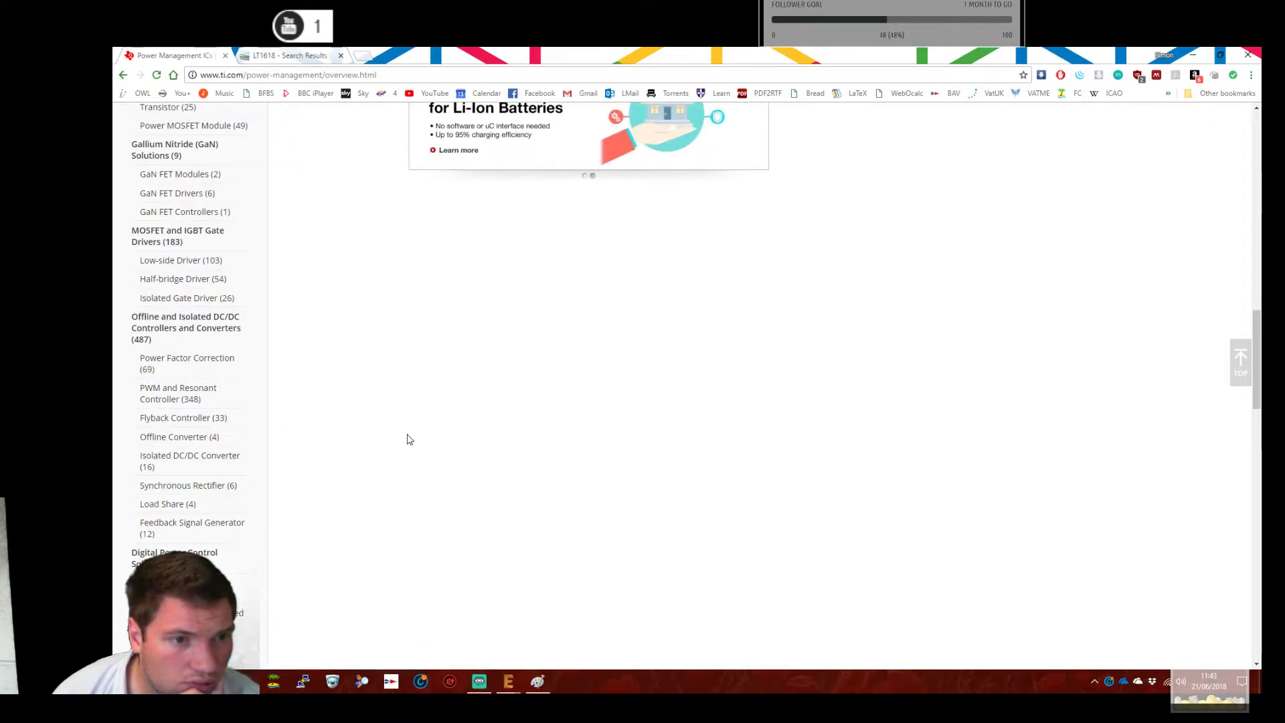
scroll(408, 439, "up", 3)
scroll(410, 439, "up", 2)
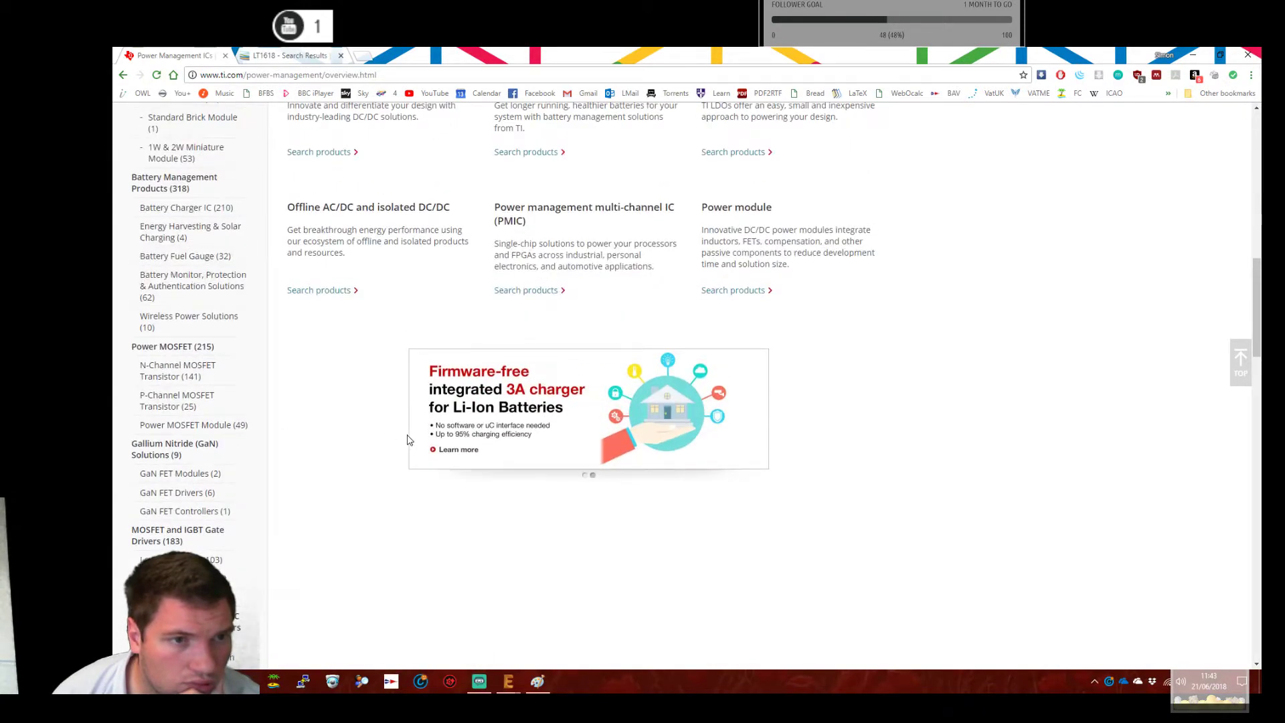
Open the PWM and Resonant Controller and the Buck/Boost & Negative Output Module categories in new browser tabs.
scroll(292, 514, "down", 3)
middle_click(176, 527)
scroll(358, 445, "up", 7)
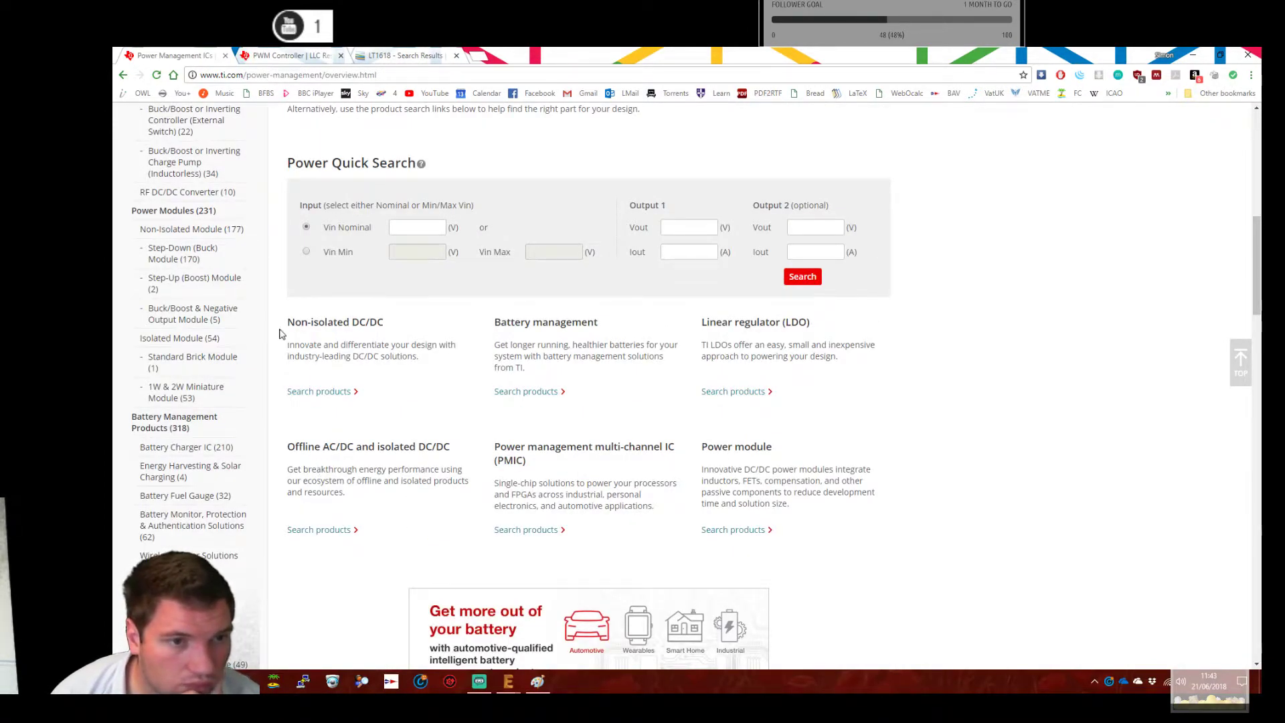
middle_click(199, 318)
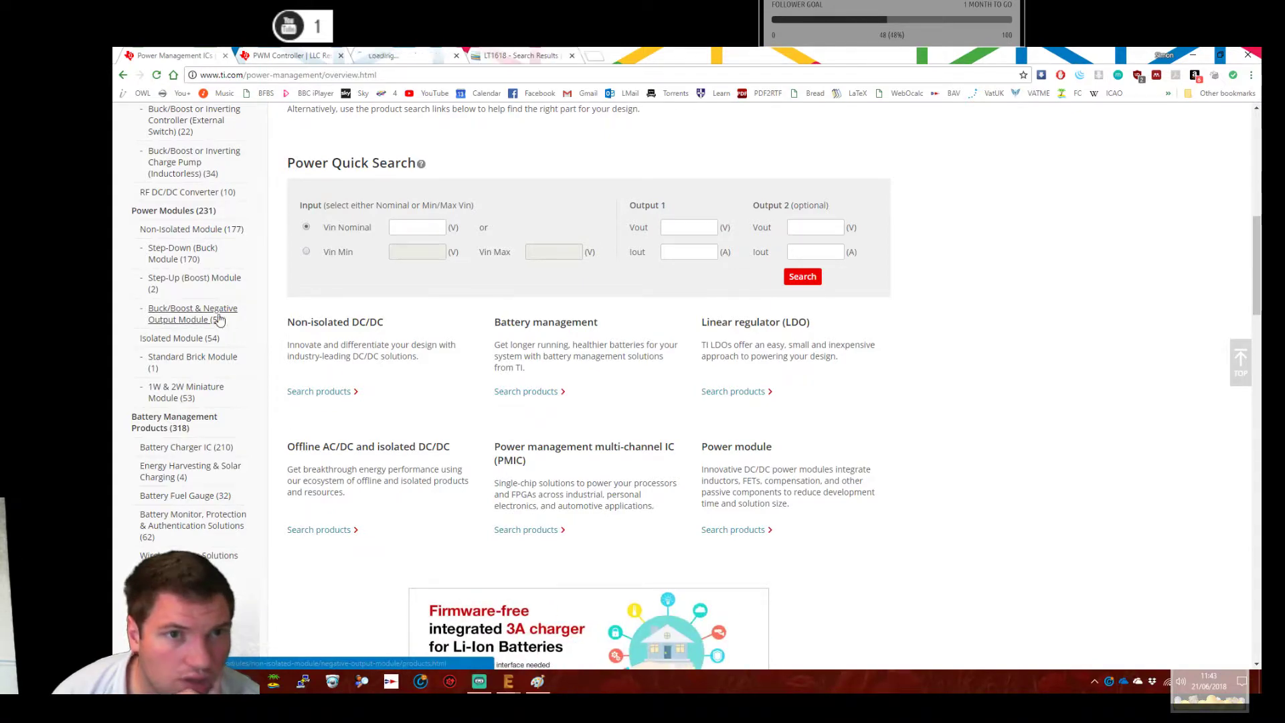
Check the Buck/Boost & Negative Output Module products sorted by lowest minimum input voltage, and close that page.
left_click(419, 56)
scroll(672, 624, "down", 5)
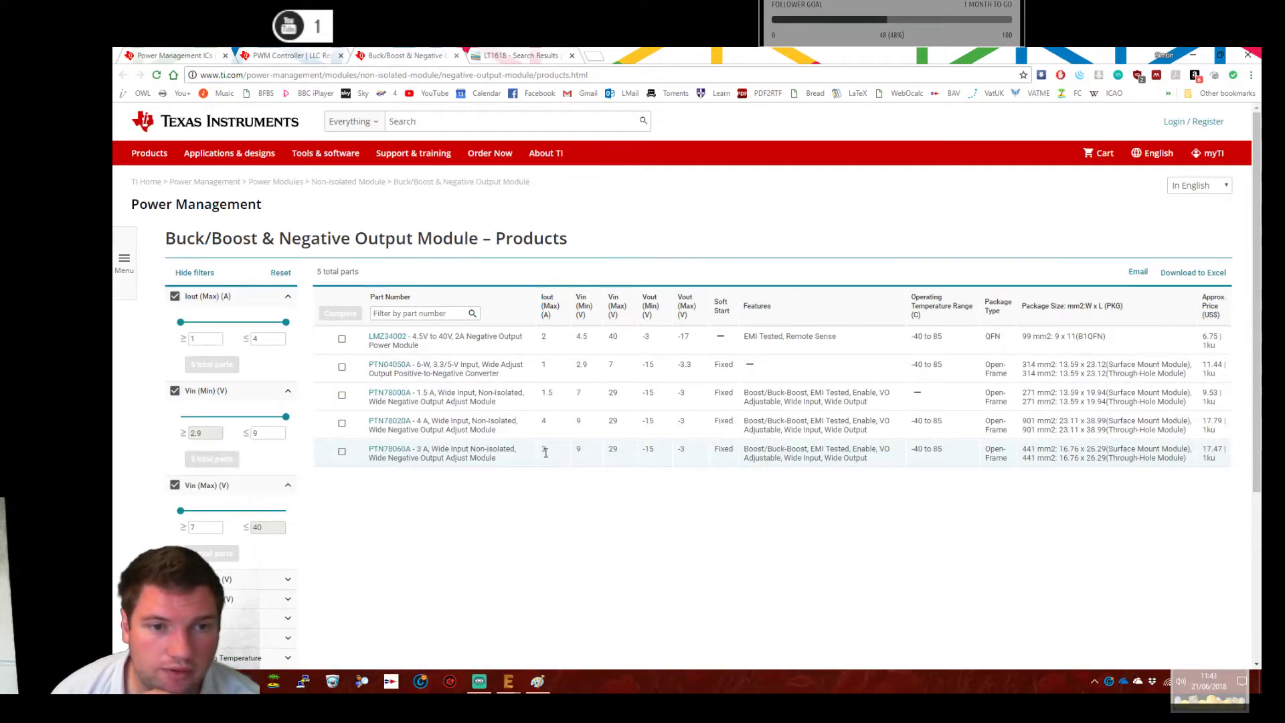
left_click(586, 302)
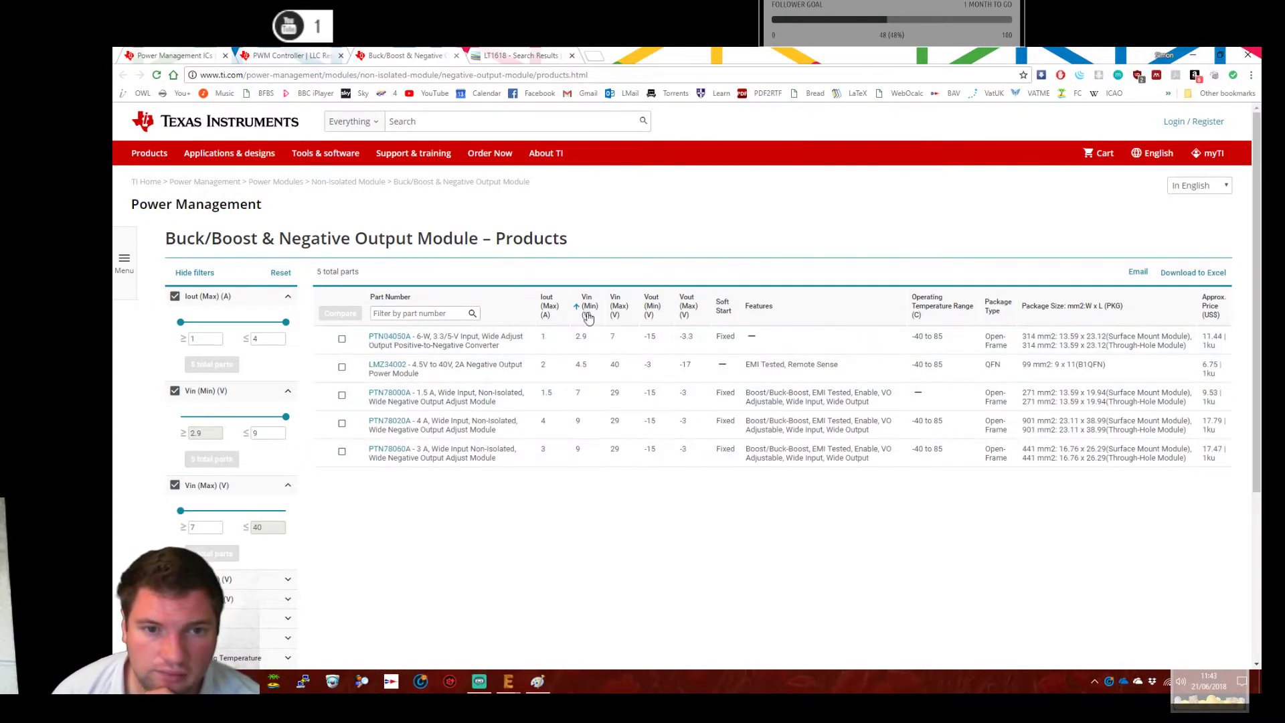
key("ctrl+w")
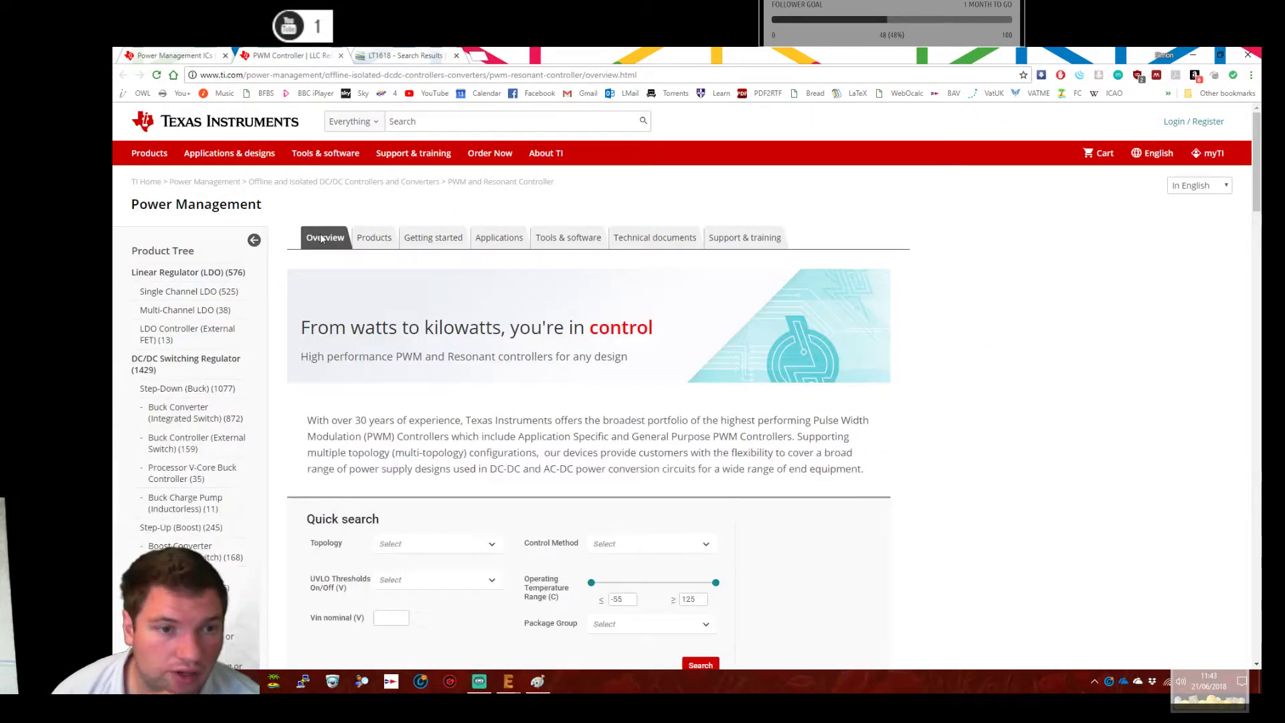
List all PWM and Resonant Controller products without search criteria and sort them by ascending minimum input voltage.
scroll(391, 433, "down", 3)
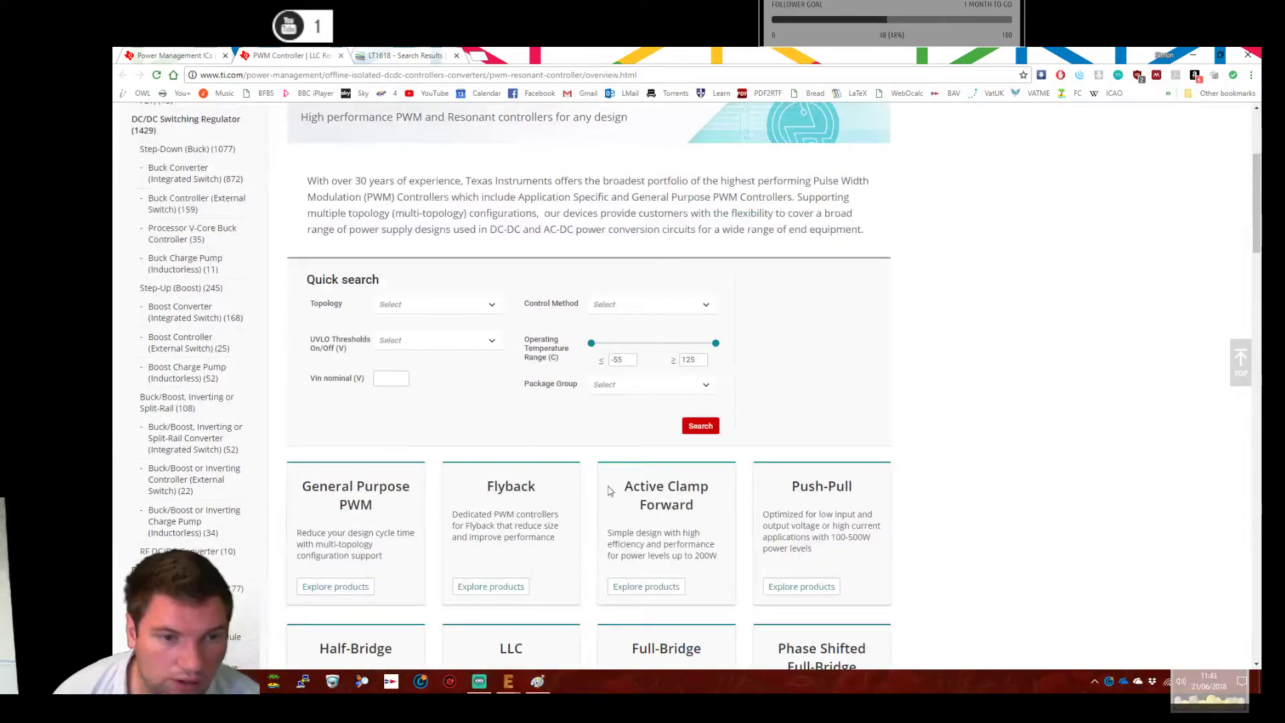
left_click(693, 427)
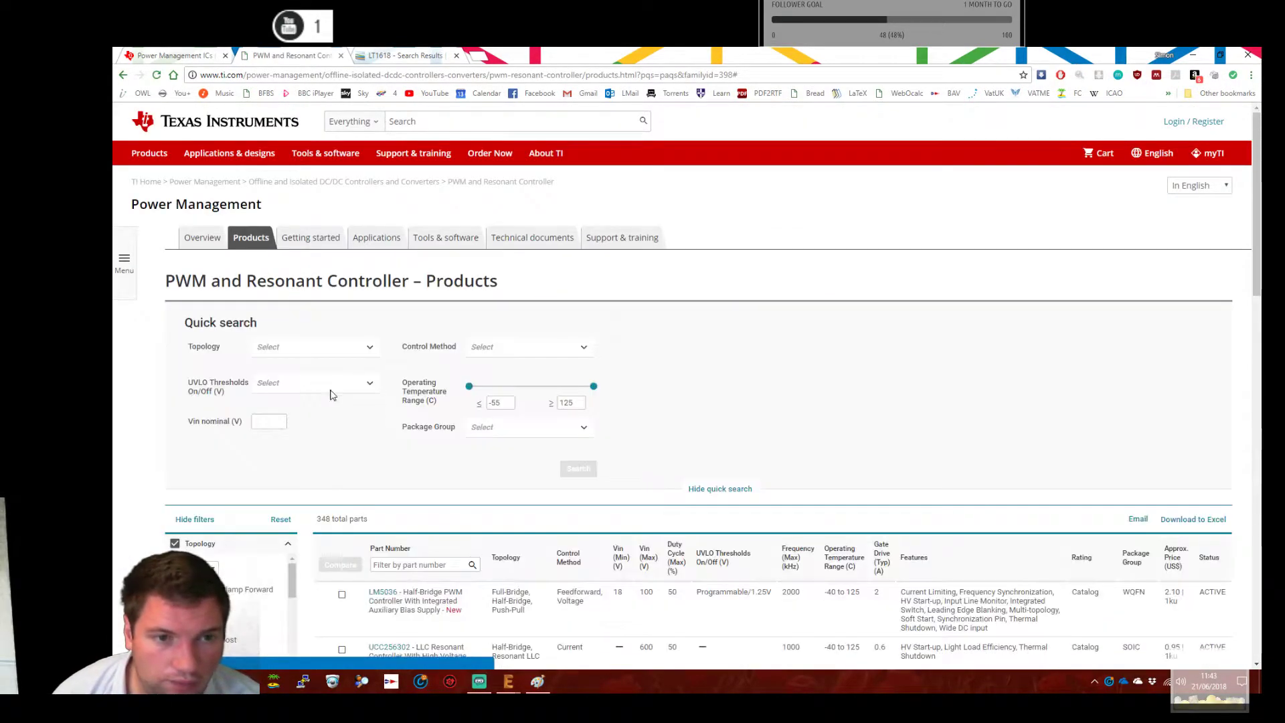
scroll(599, 456, "down", 2)
left_click(617, 435)
scroll(611, 445, "down", 2)
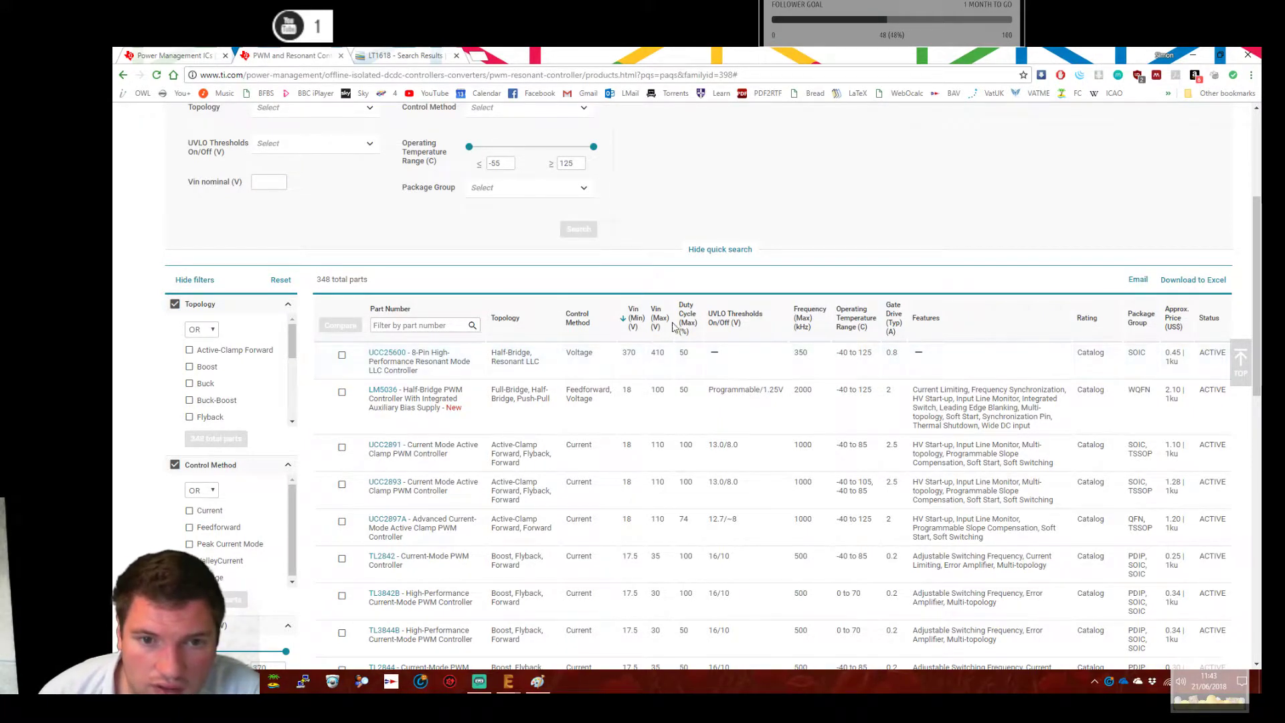
left_click(638, 322)
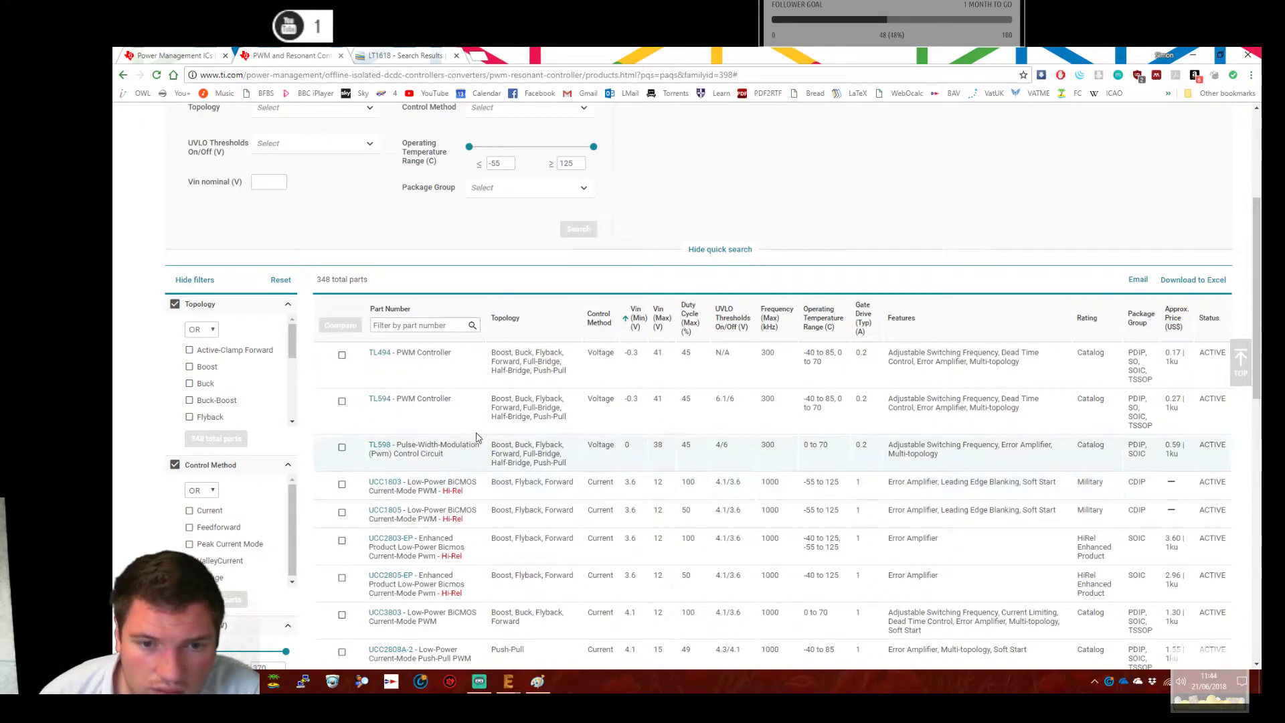
Open the TL598 controller's product page in a new tab and review its description, features and parametrics.
left_click(628, 445)
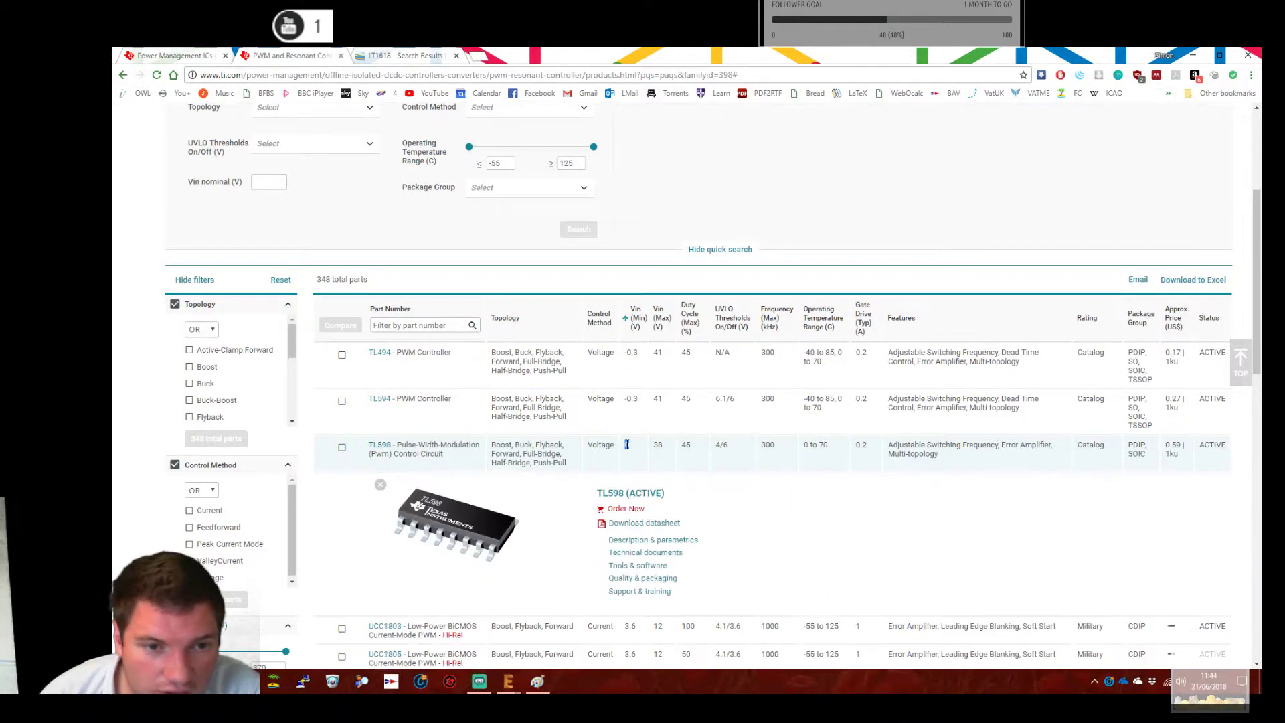
left_click(627, 445)
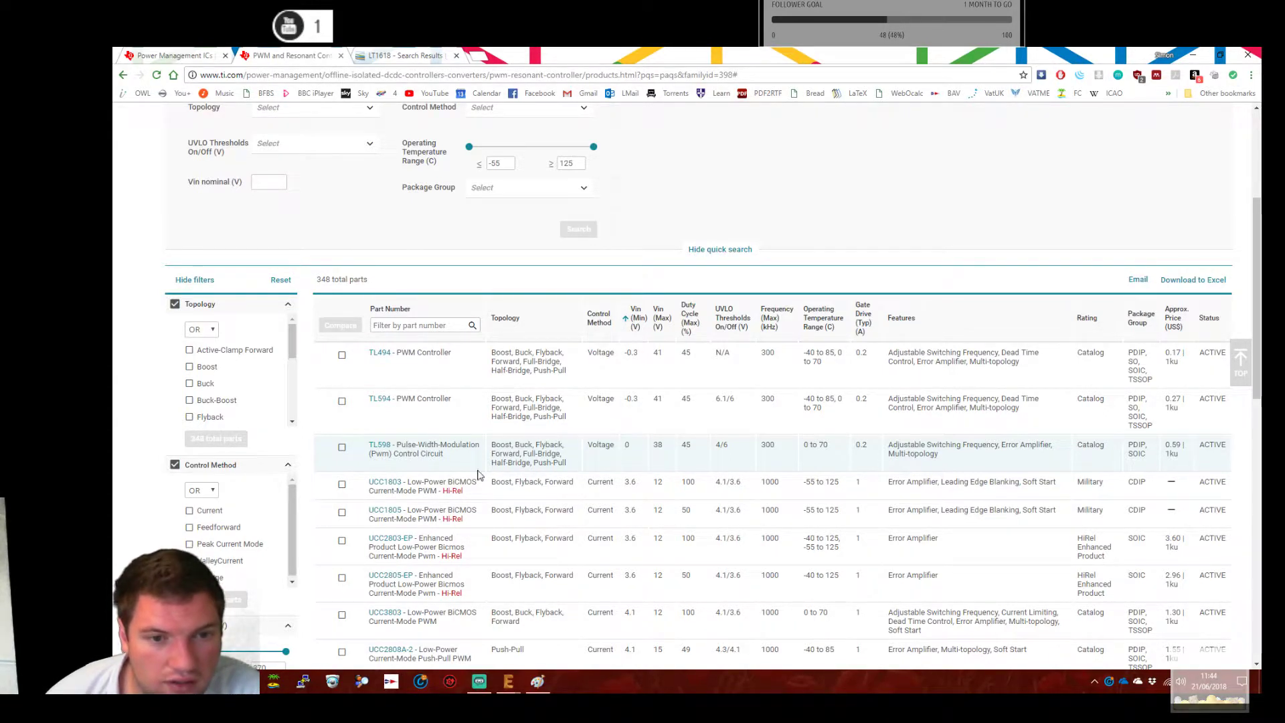
left_click(378, 447)
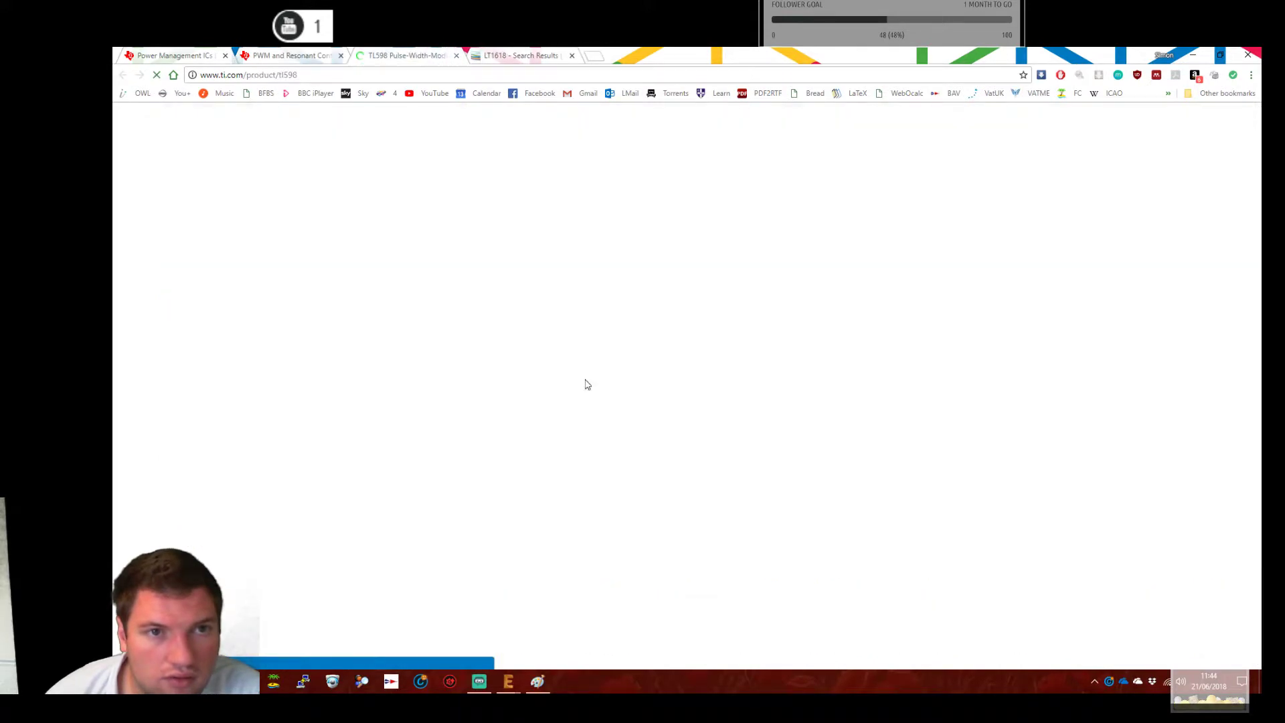
scroll(150, 400, "down", 5)
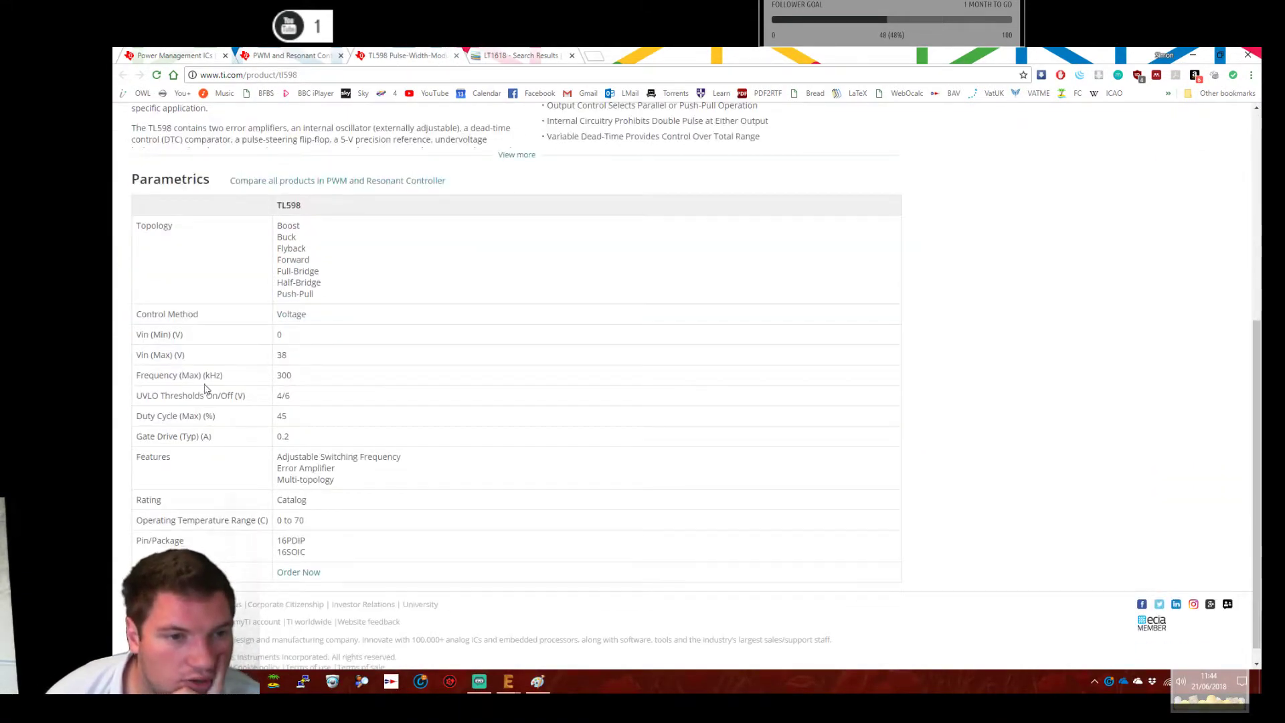
scroll(390, 424, "up", 3)
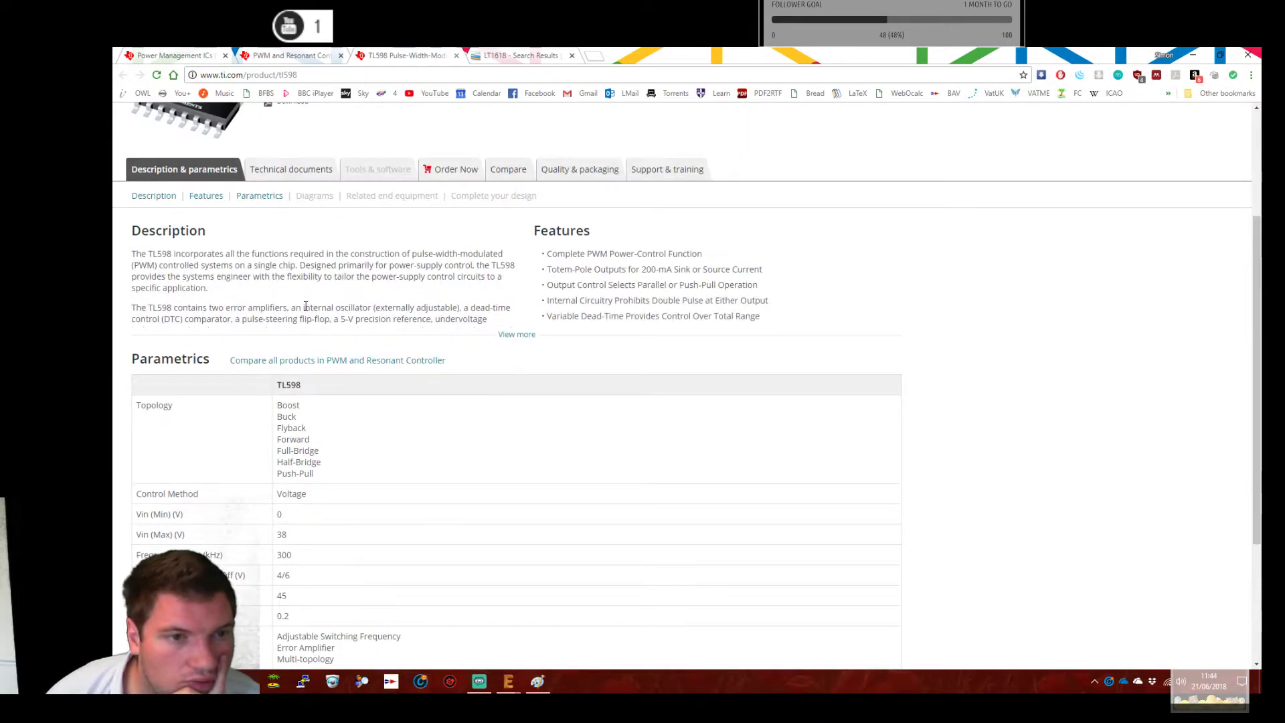
scroll(308, 309, "up", 3)
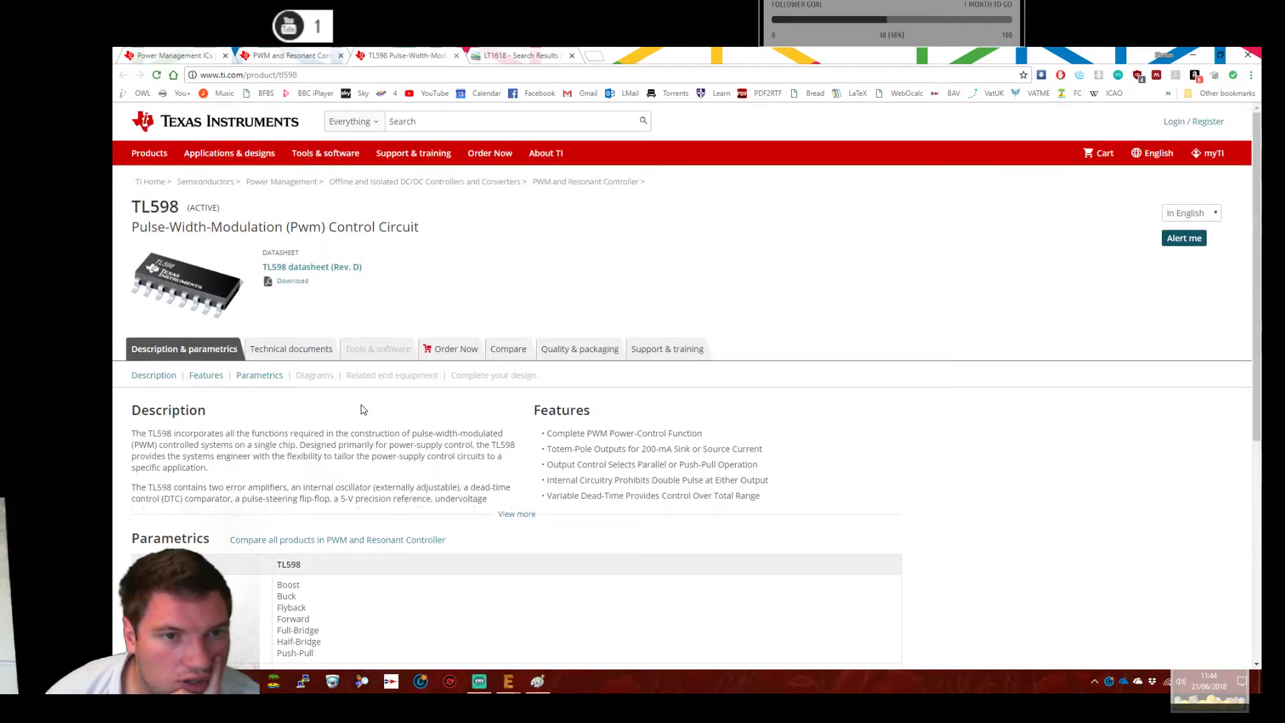
Open the TL598 datasheet and examine its electrical characteristics, functional block diagram and typical characteristic graphs.
left_click(292, 282)
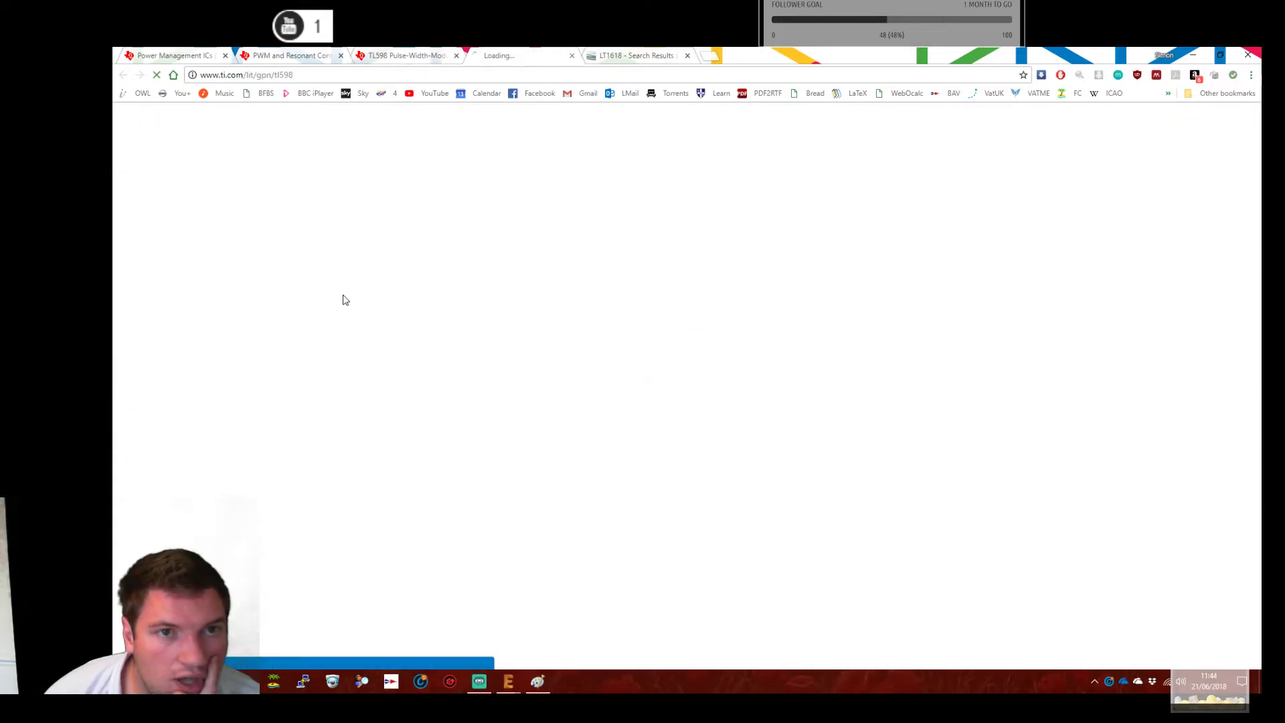
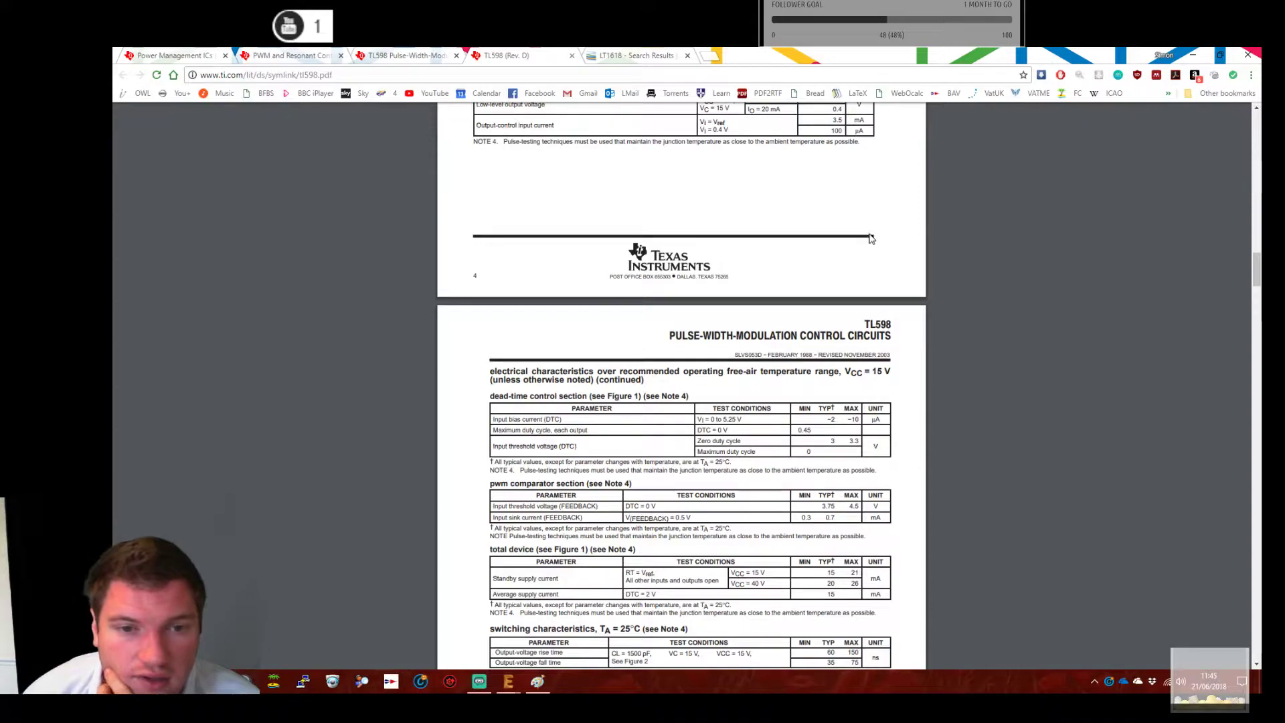
scroll(870, 235, "up", 20)
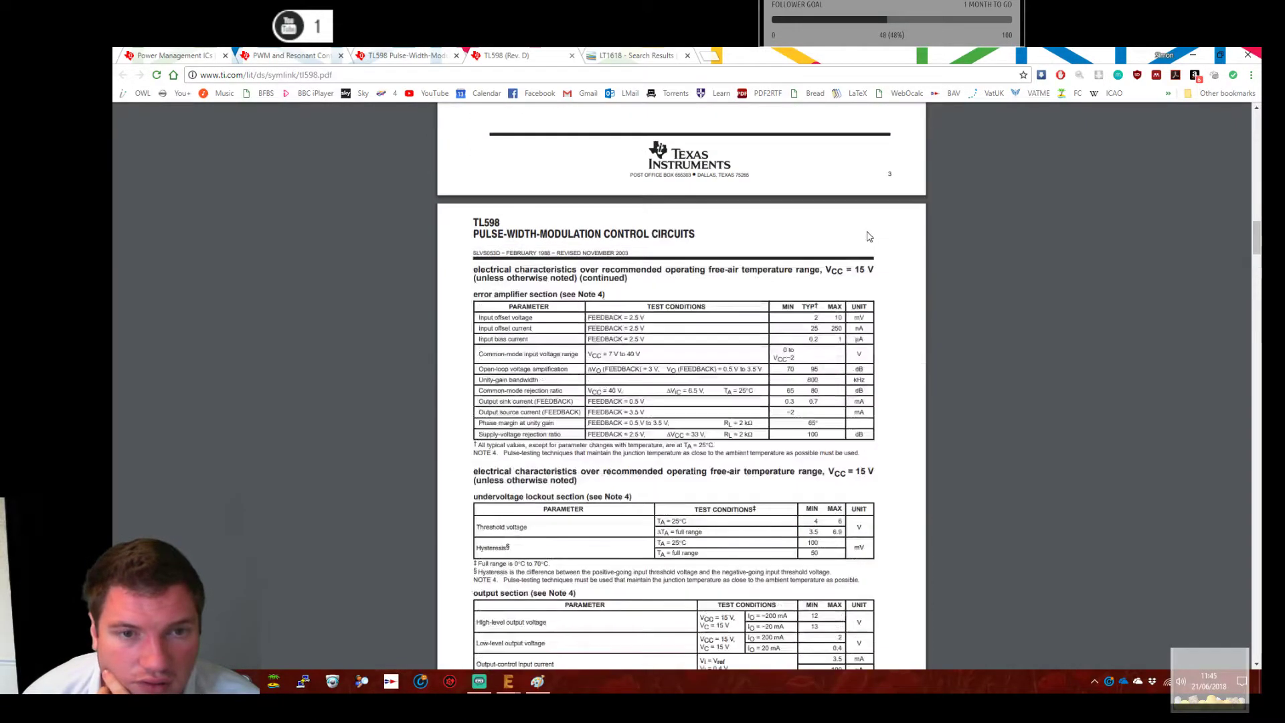
scroll(869, 234, "up", 5)
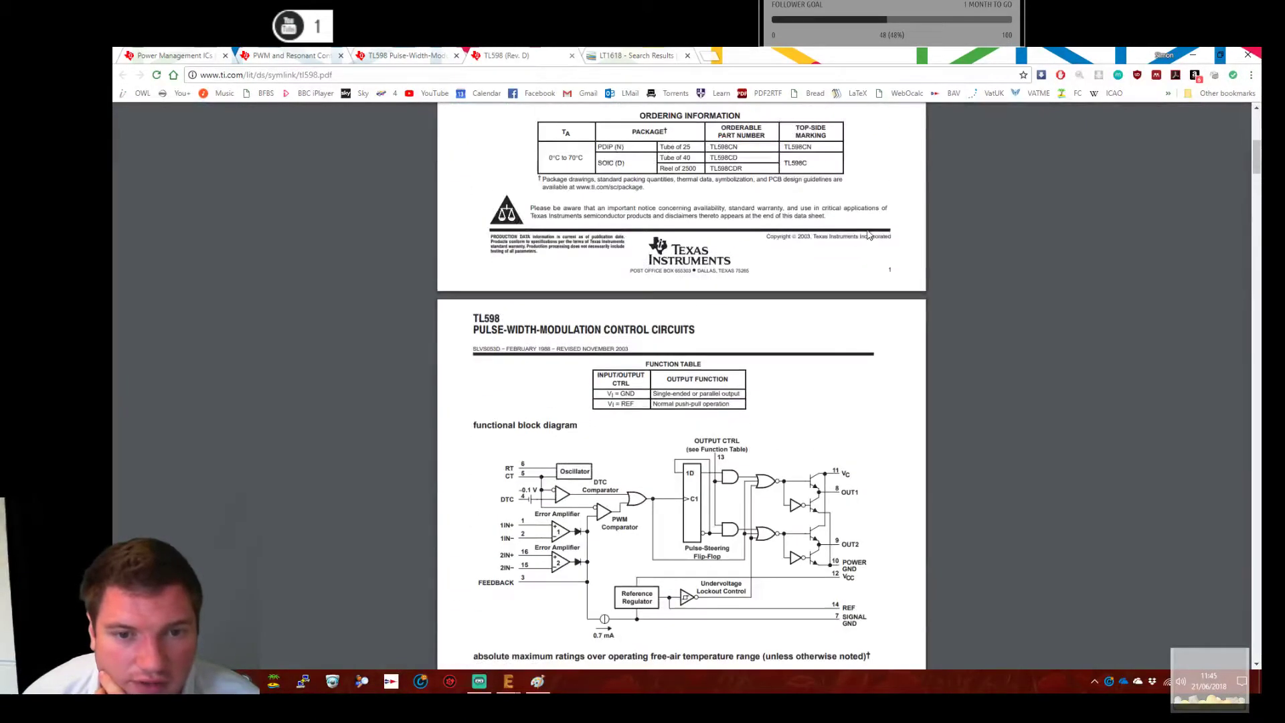
scroll(884, 231, "down", 20)
scroll(887, 230, "down", 20)
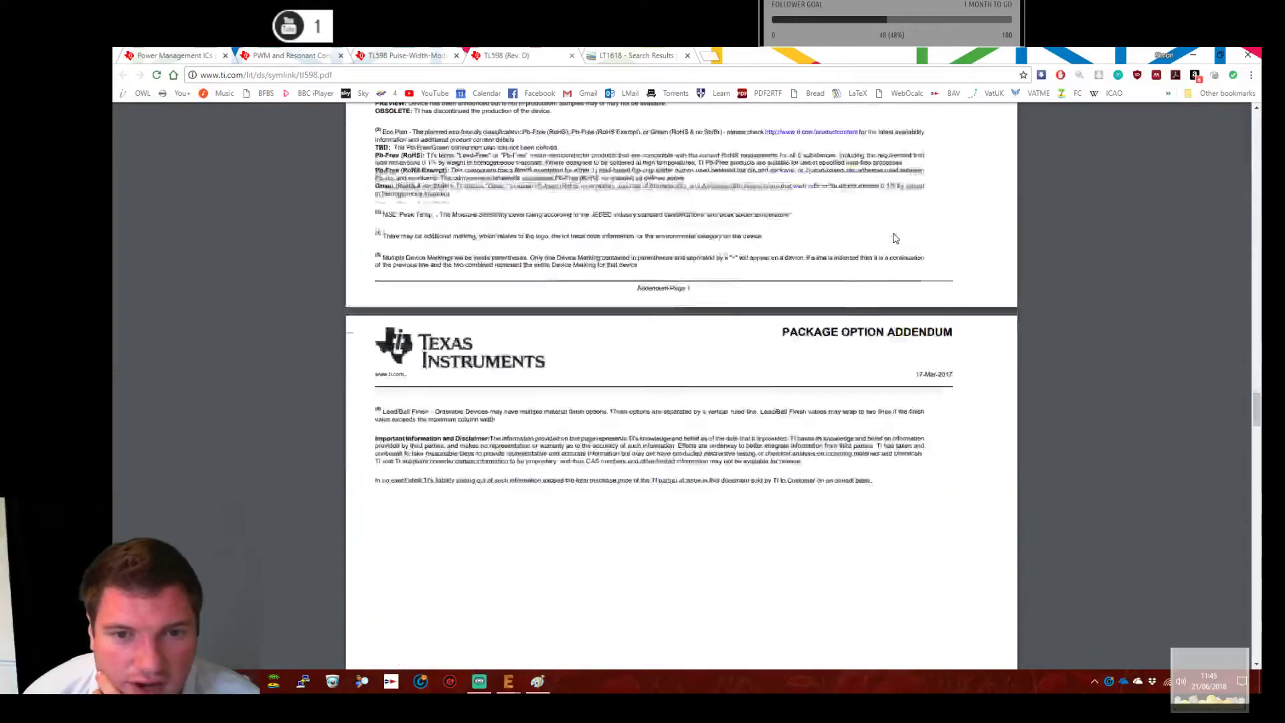
scroll(893, 239, "up", 10)
scroll(899, 240, "down", 2)
scroll(859, 253, "up", 3)
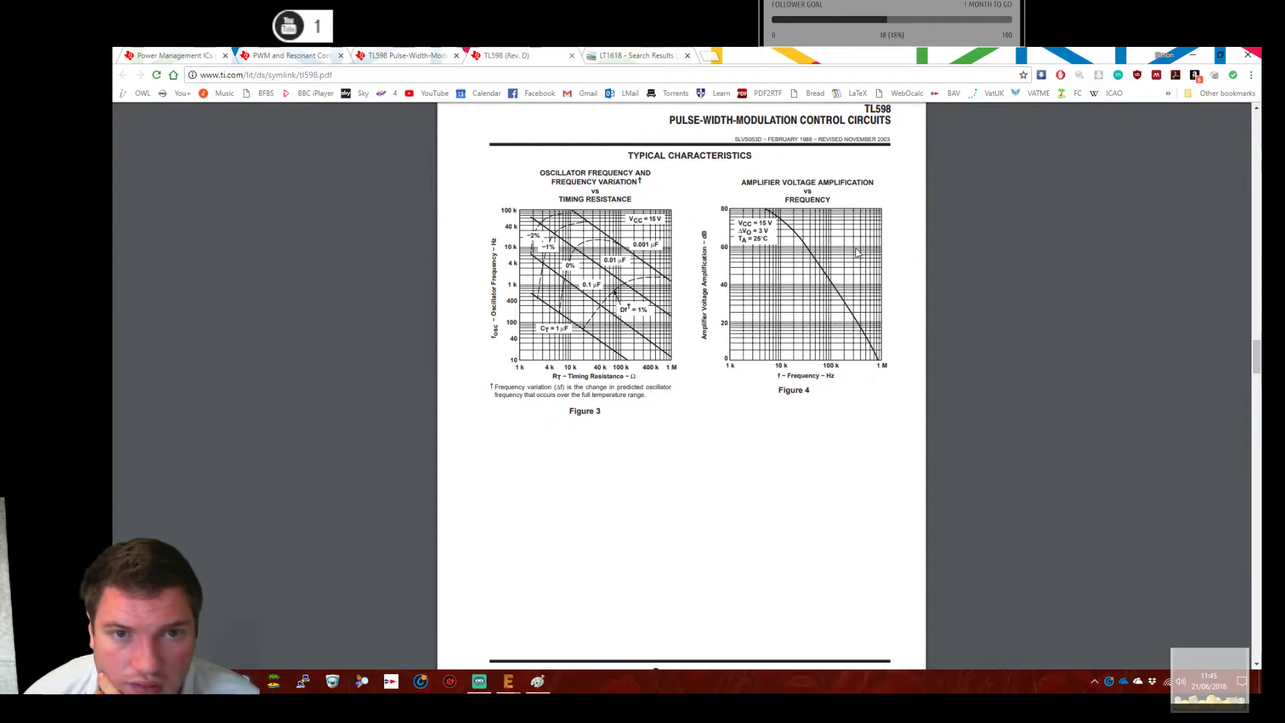
scroll(858, 252, "up", 6)
Look through the TL598 datasheet's packaging and board layout pages, return to its first page and close it.
scroll(861, 251, "down", 20)
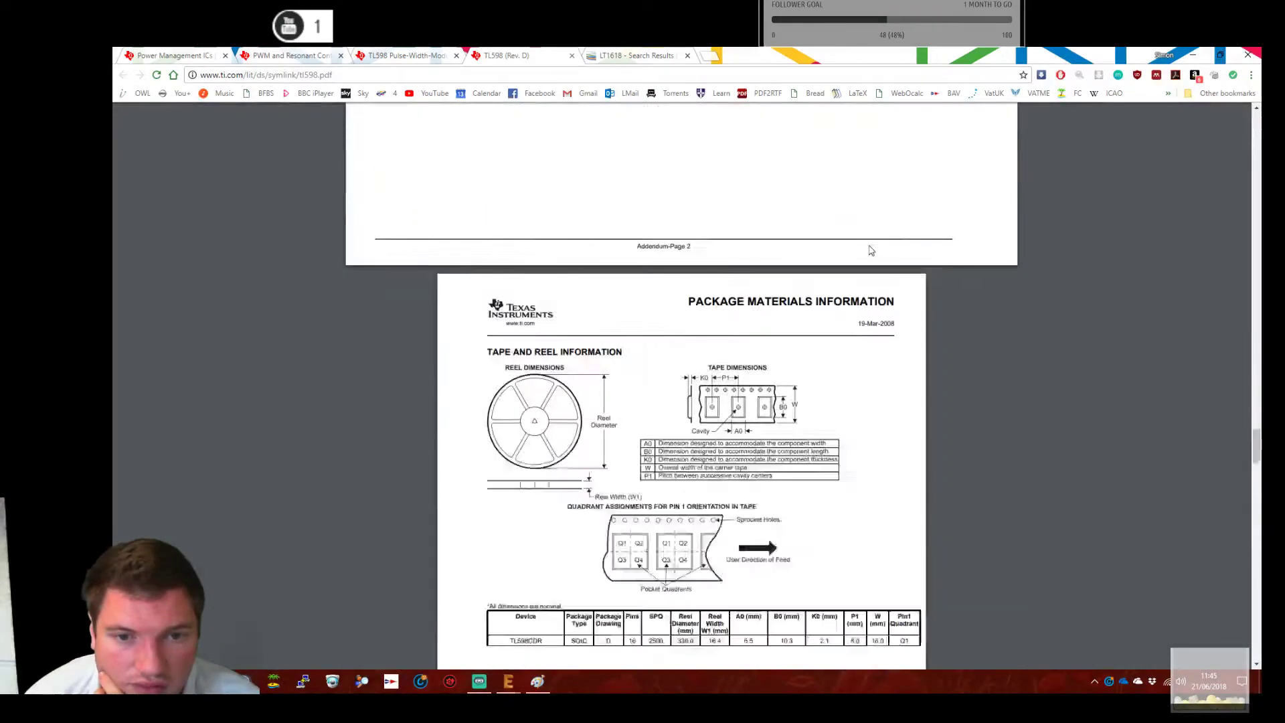
scroll(871, 251, "down", 20)
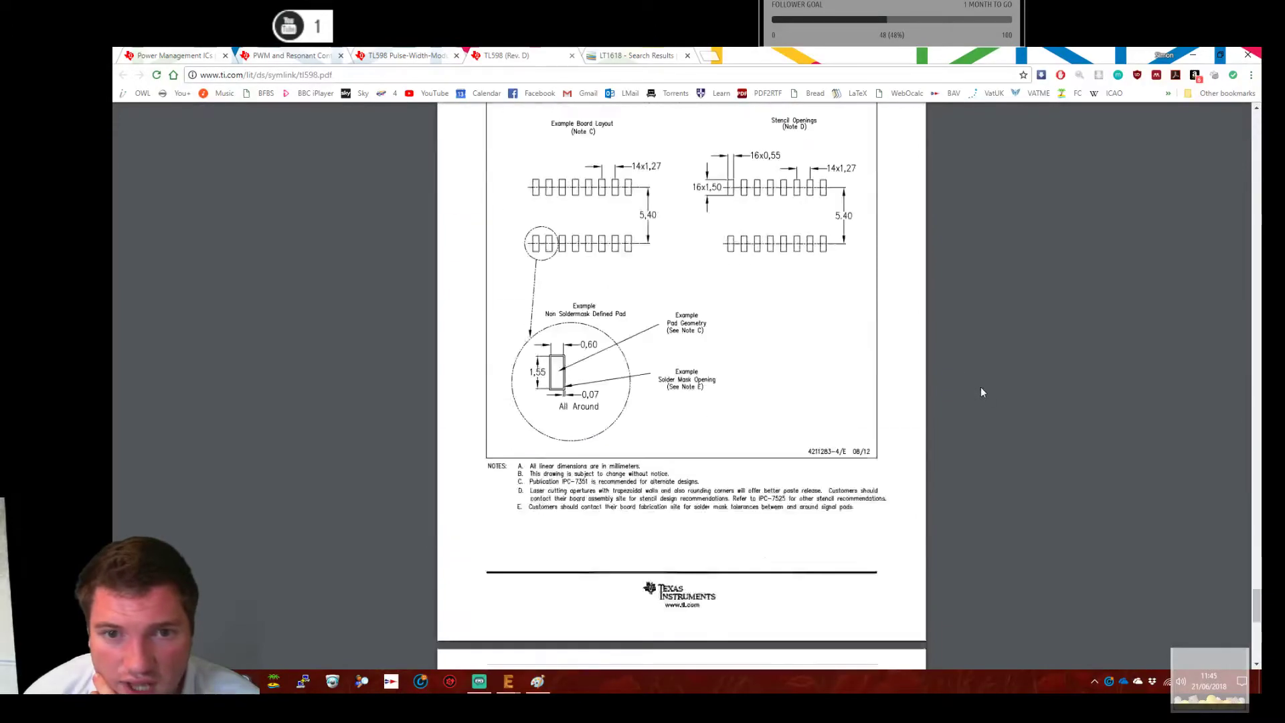
scroll(981, 392, "down", 10)
scroll(981, 392, "up", 20)
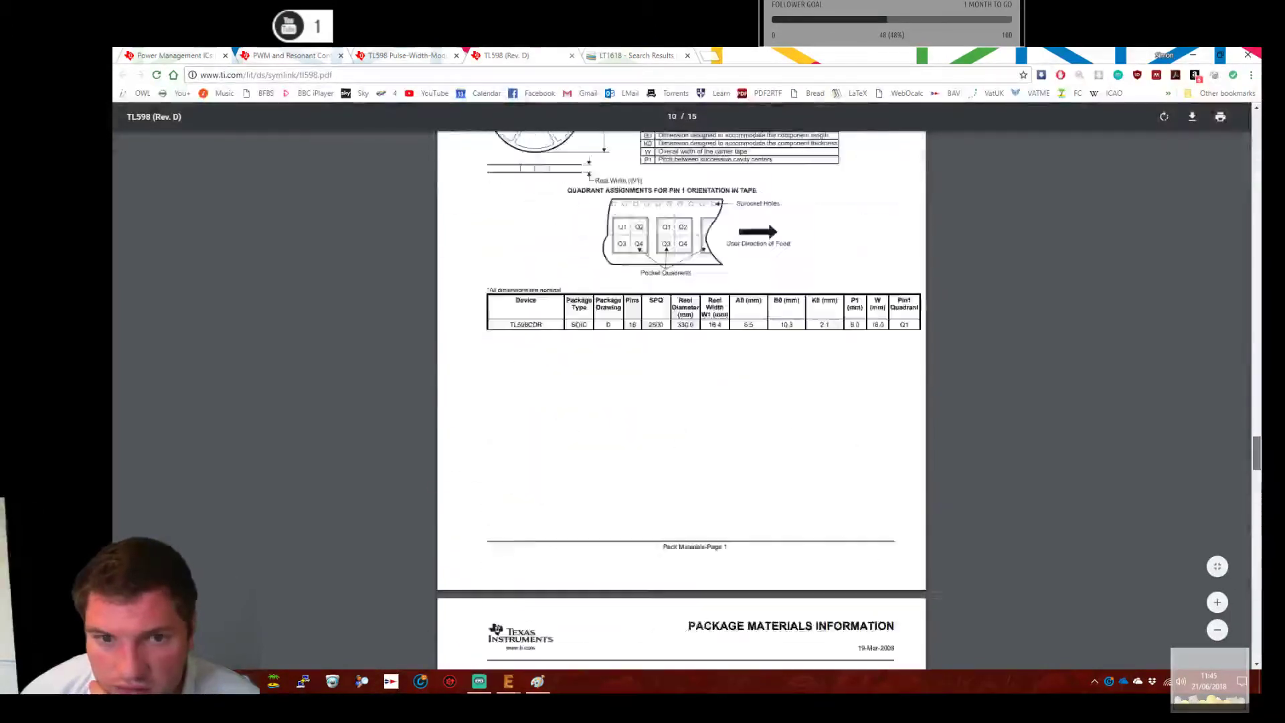
scroll(682, 400, "up", 20)
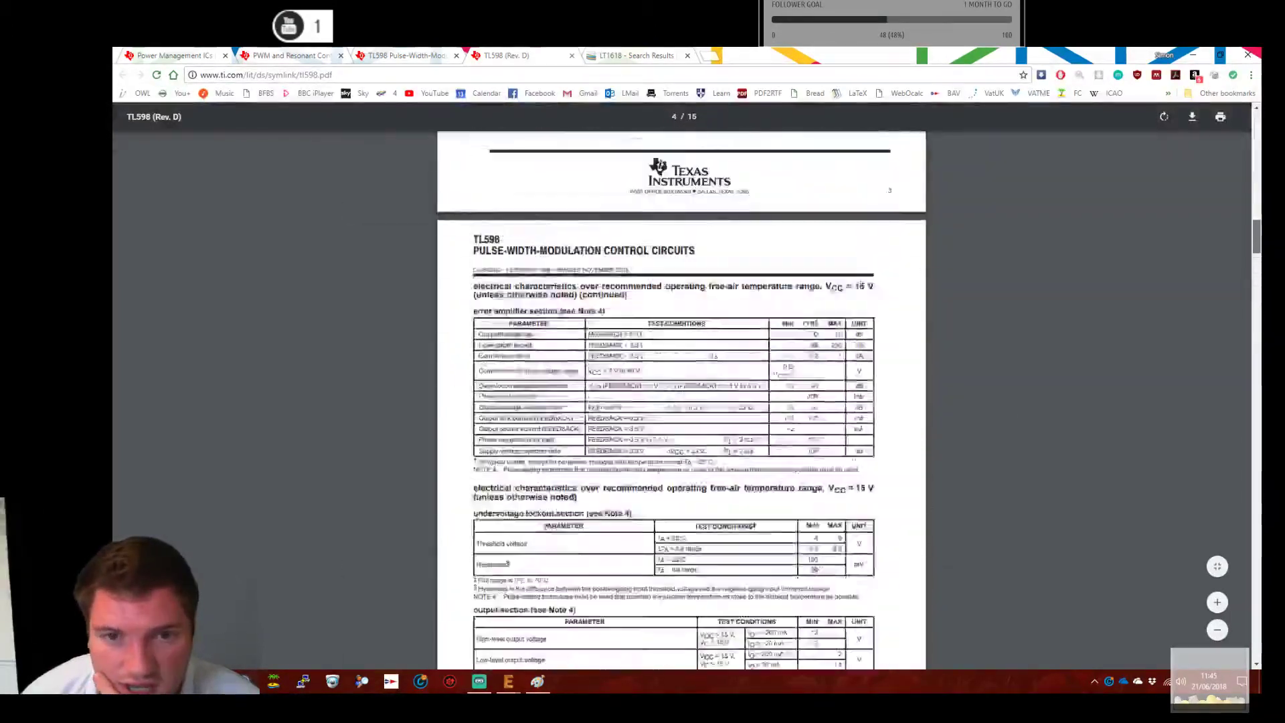
scroll(1251, 169, "up", 15)
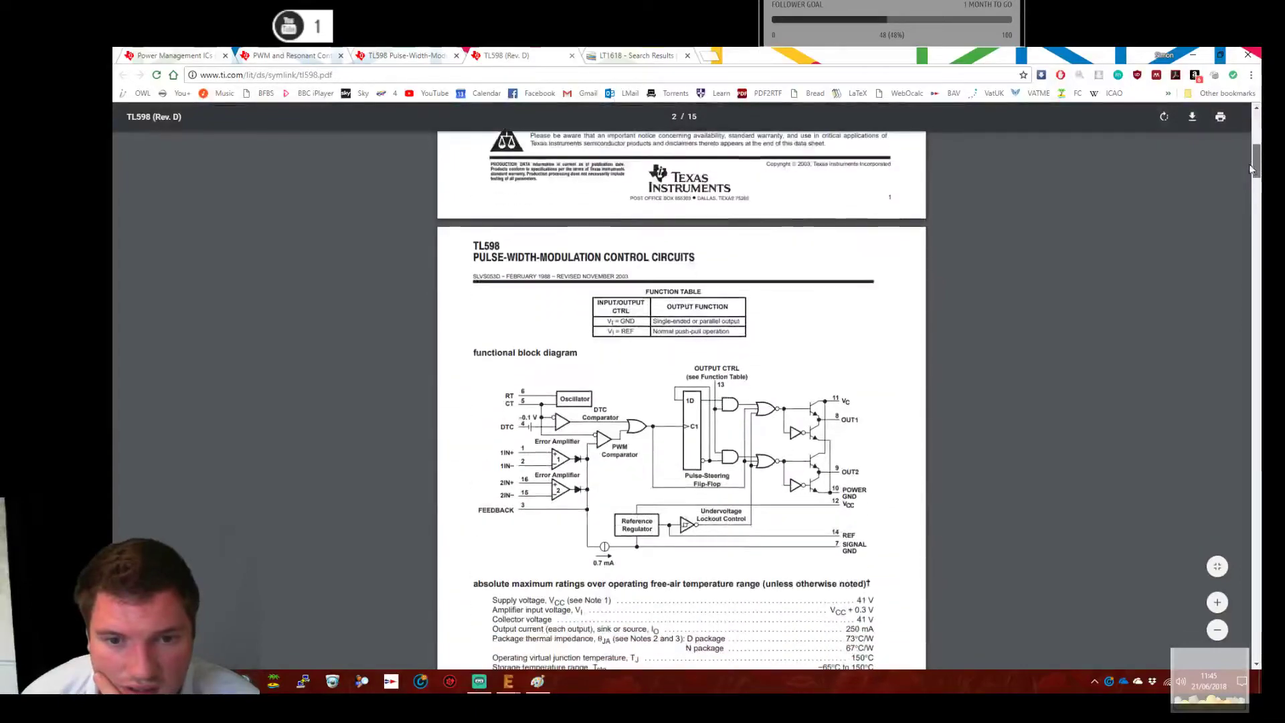
left_click_drag(1252, 169, 1248, 109)
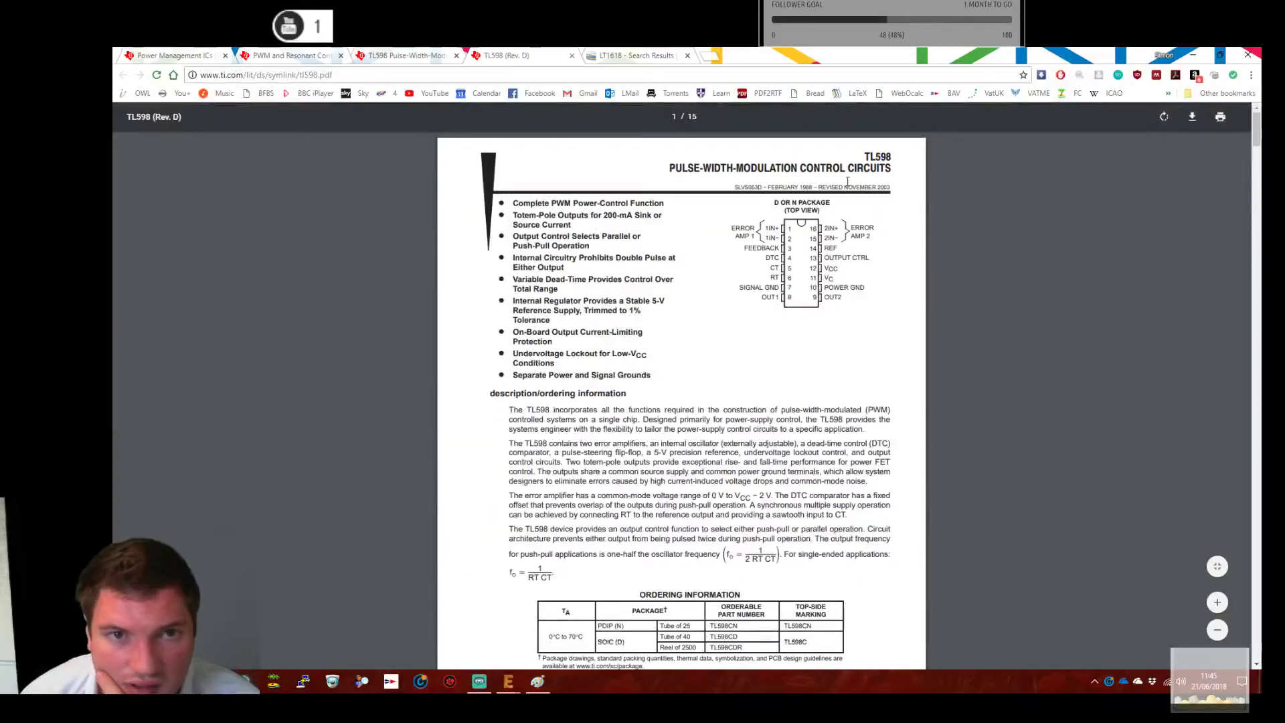
middle_click(476, 56)
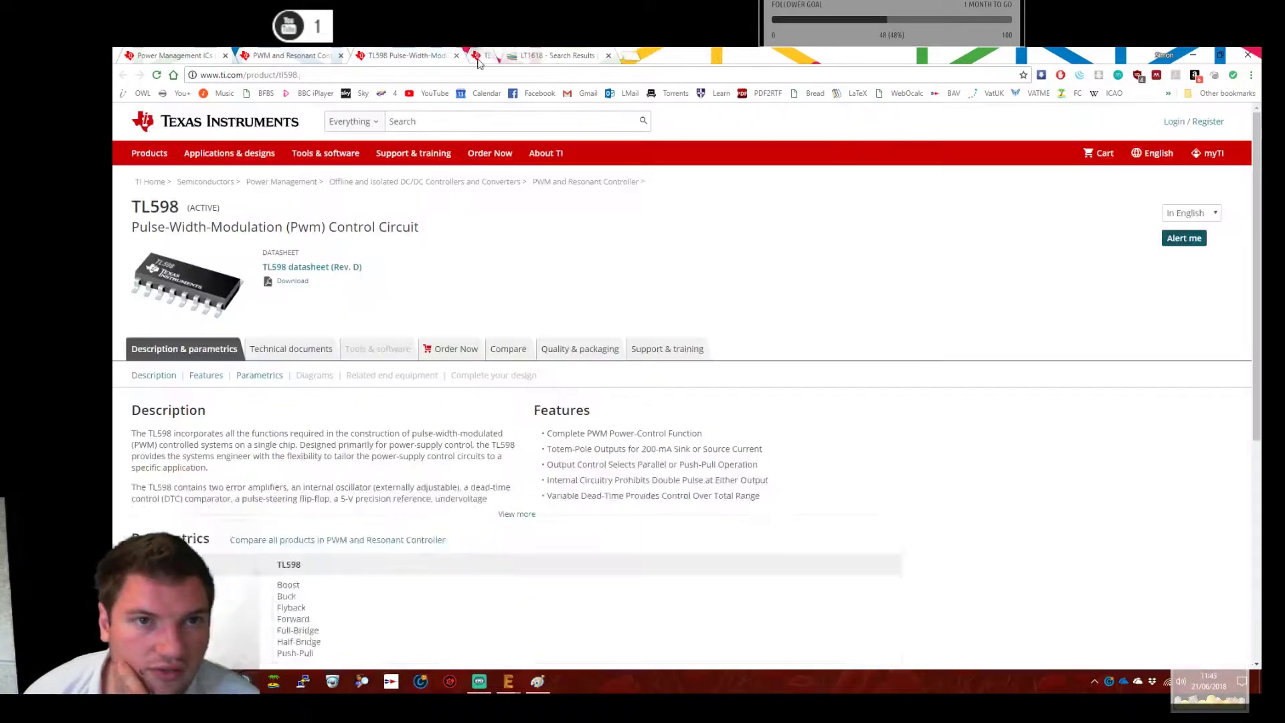
Copy the part number TL598 from the product page and search Farnell for it.
double_click(155, 206)
key("ctrl+c")
key("ctrl+Tab")
left_click(452, 134)
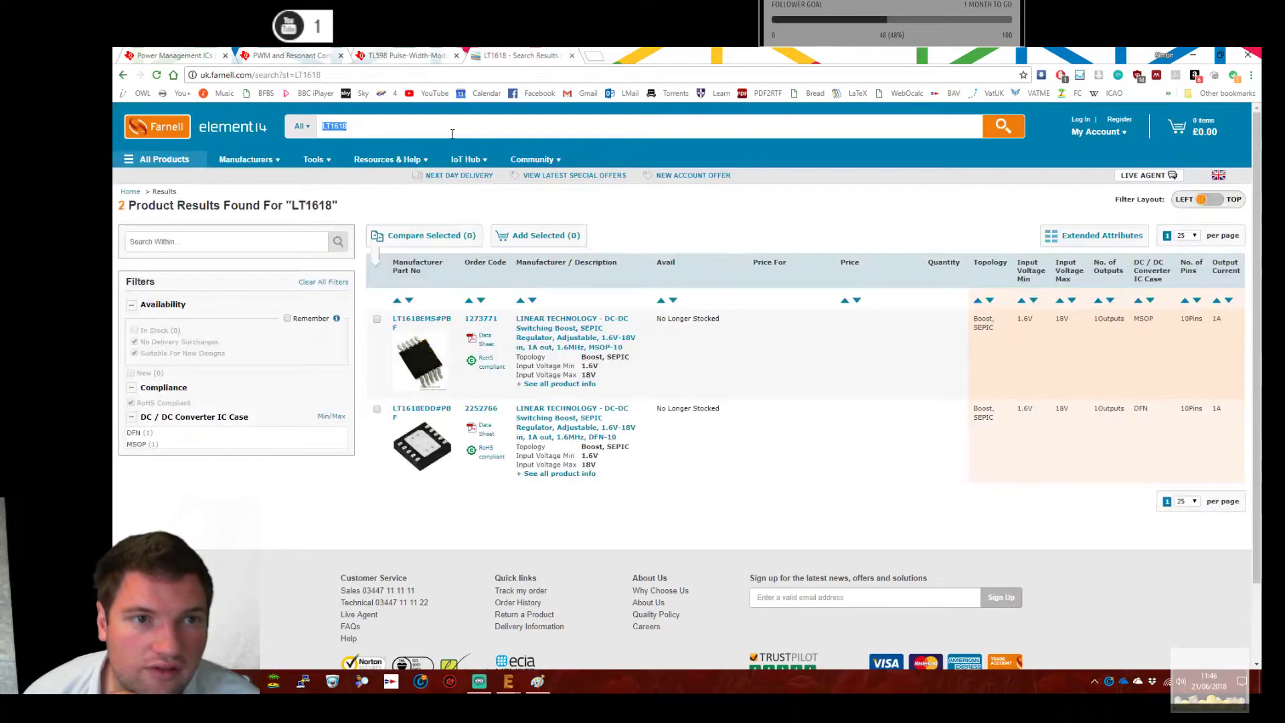
key("ctrl+v")
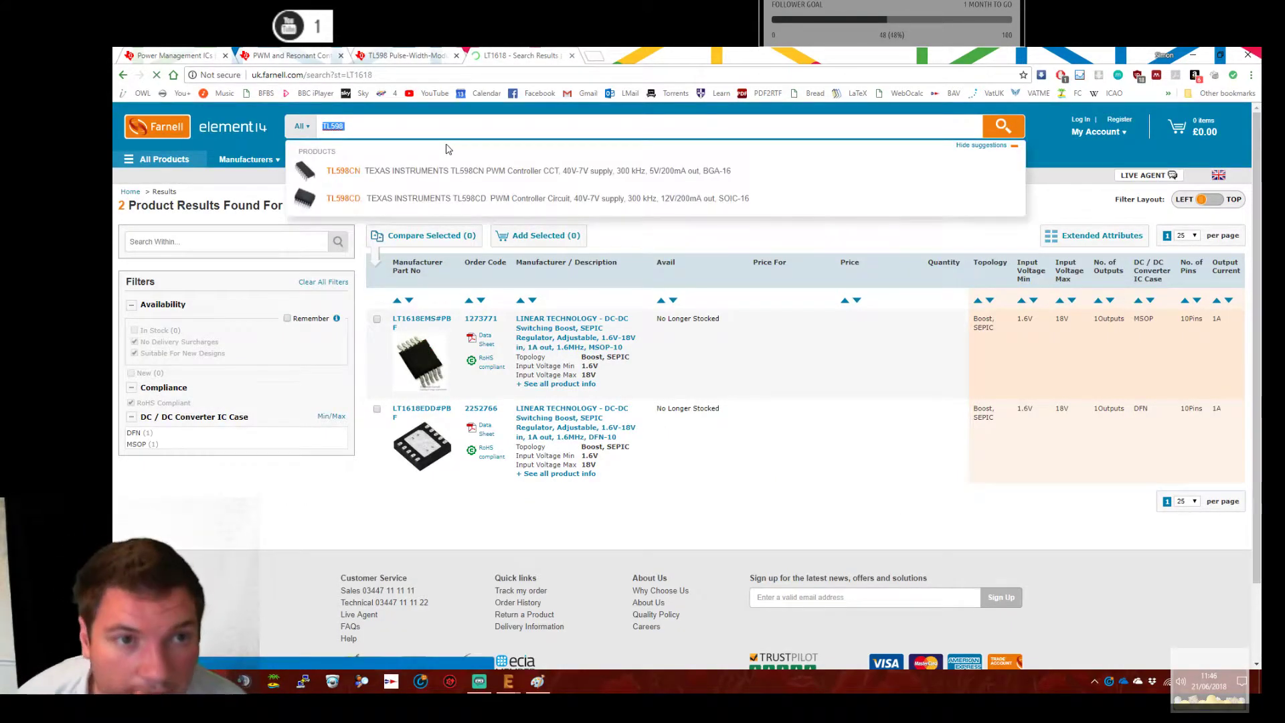
key("Return")
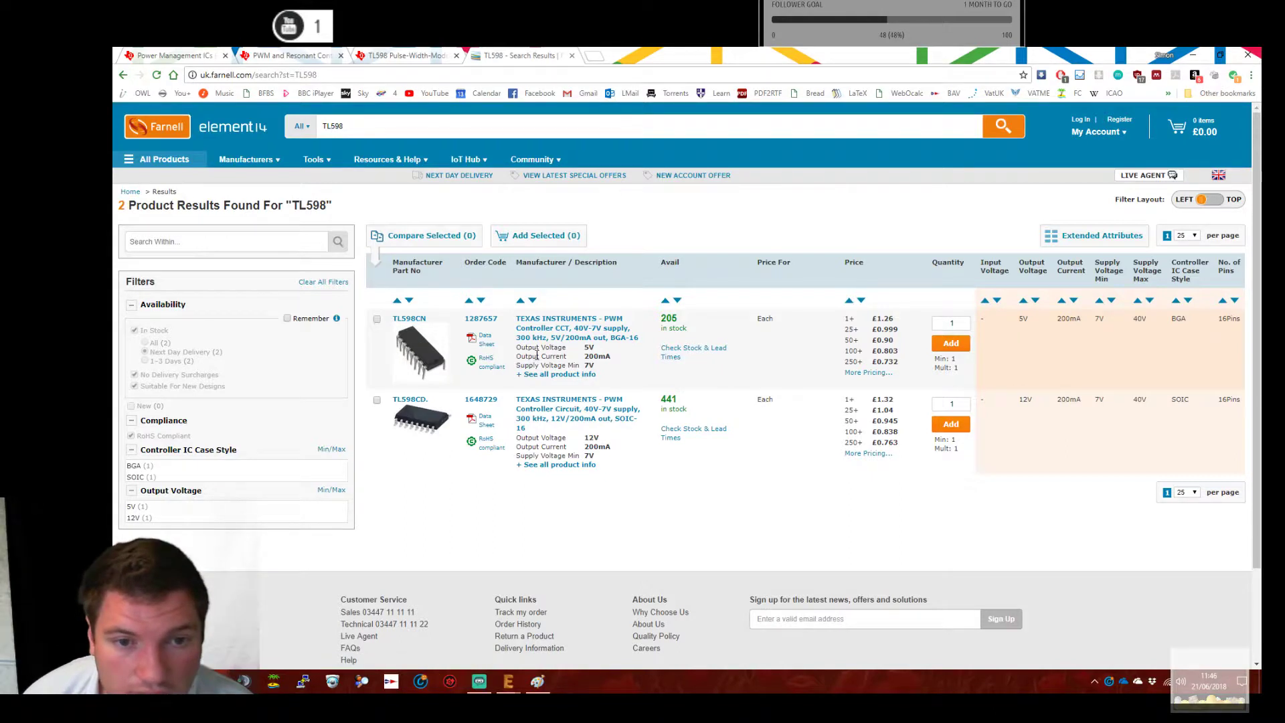
Open the data sheet of Farnell's TL598CN listing, review its ratings and test circuits, and close it.
left_click(483, 340)
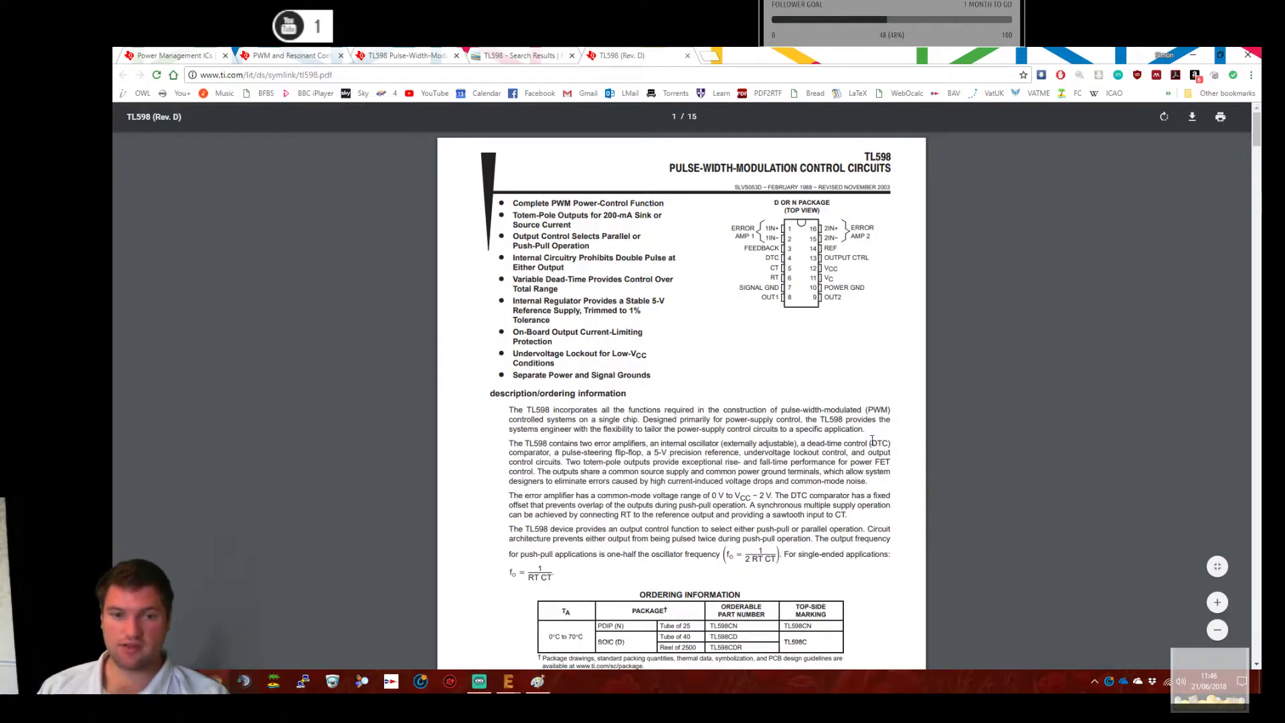
scroll(872, 442, "down", 10)
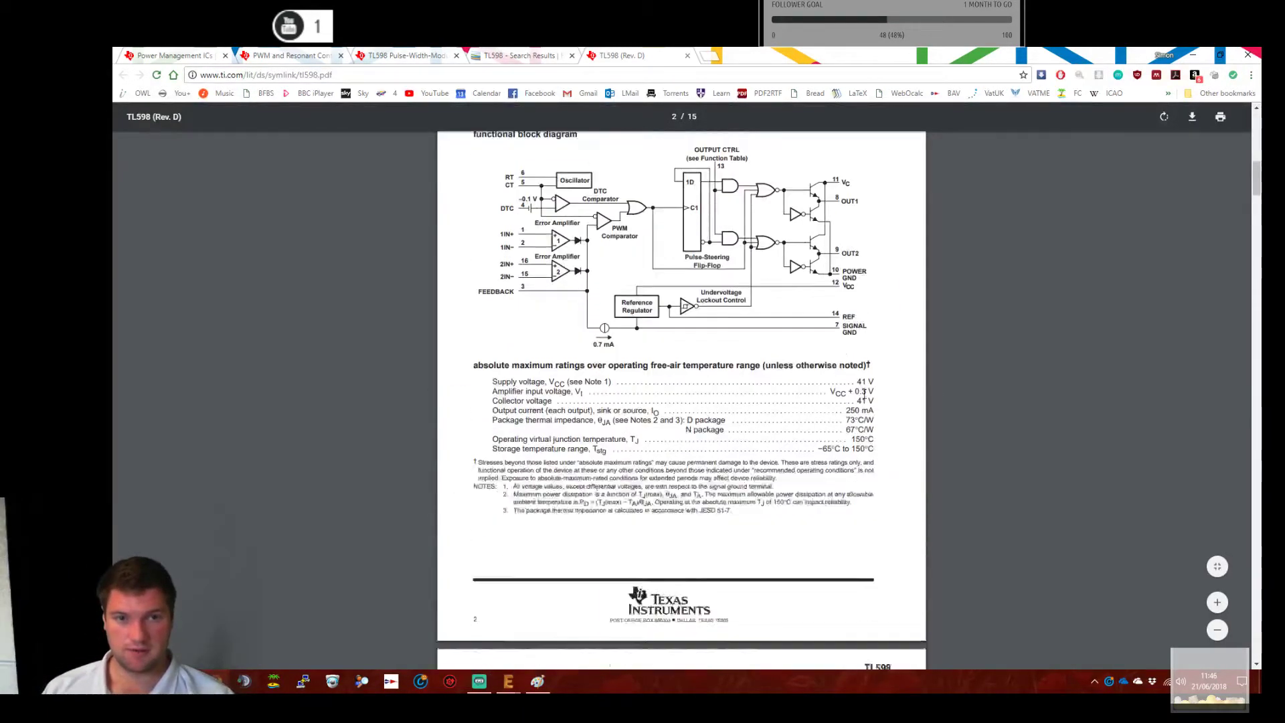
scroll(863, 395, "down", 20)
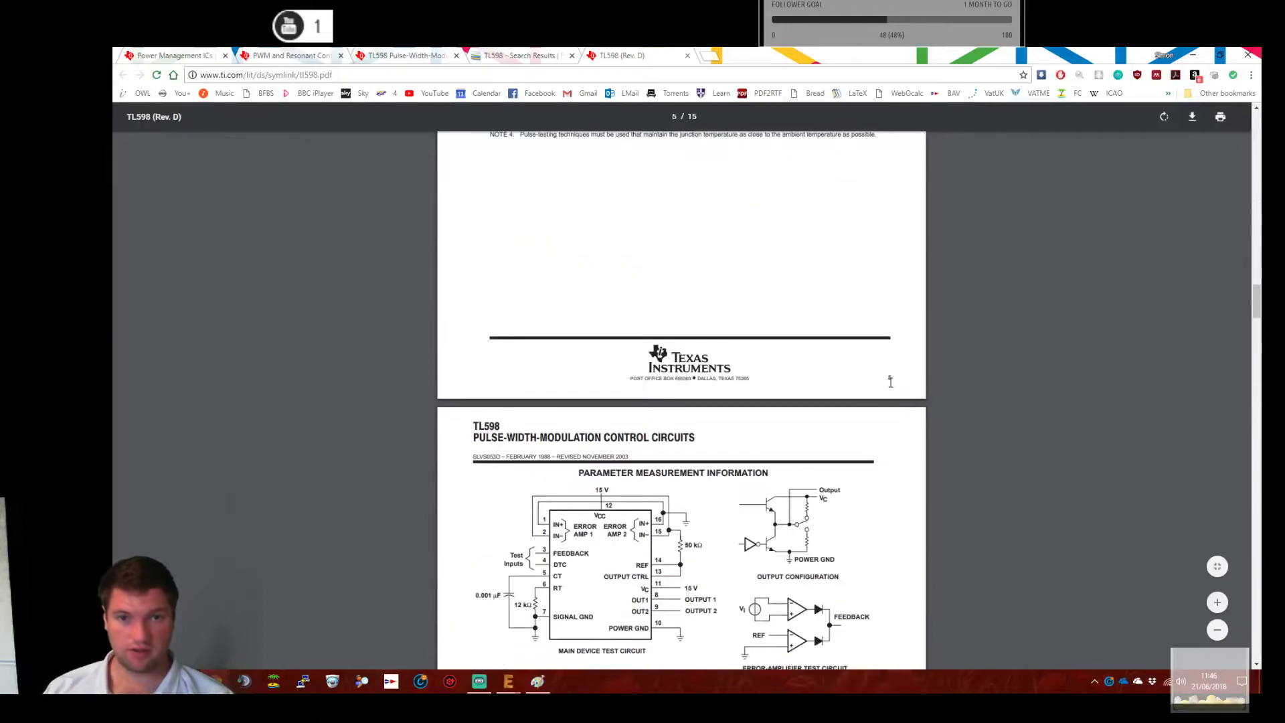
scroll(898, 372, "down", 3)
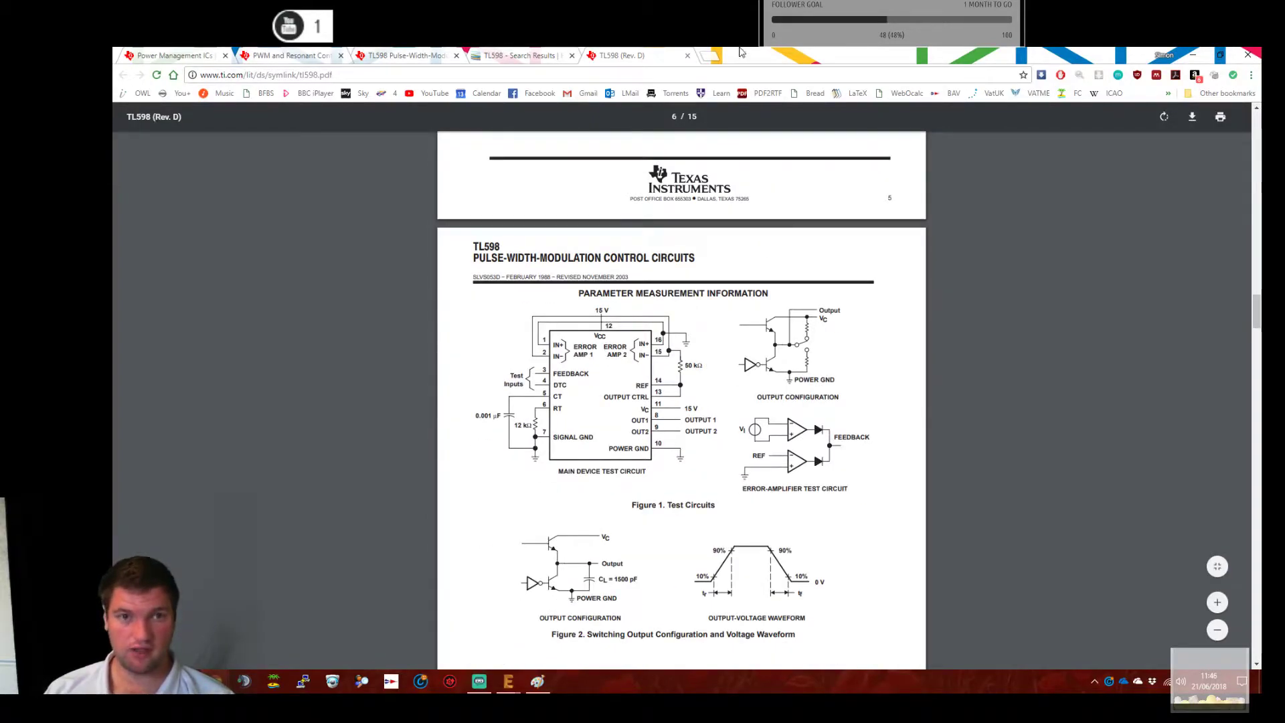
left_click(688, 55)
Open the data sheet of Farnell's TL598CD listing, look through its block diagram, ratings and package drawings, and return to its first page.
left_click(477, 425)
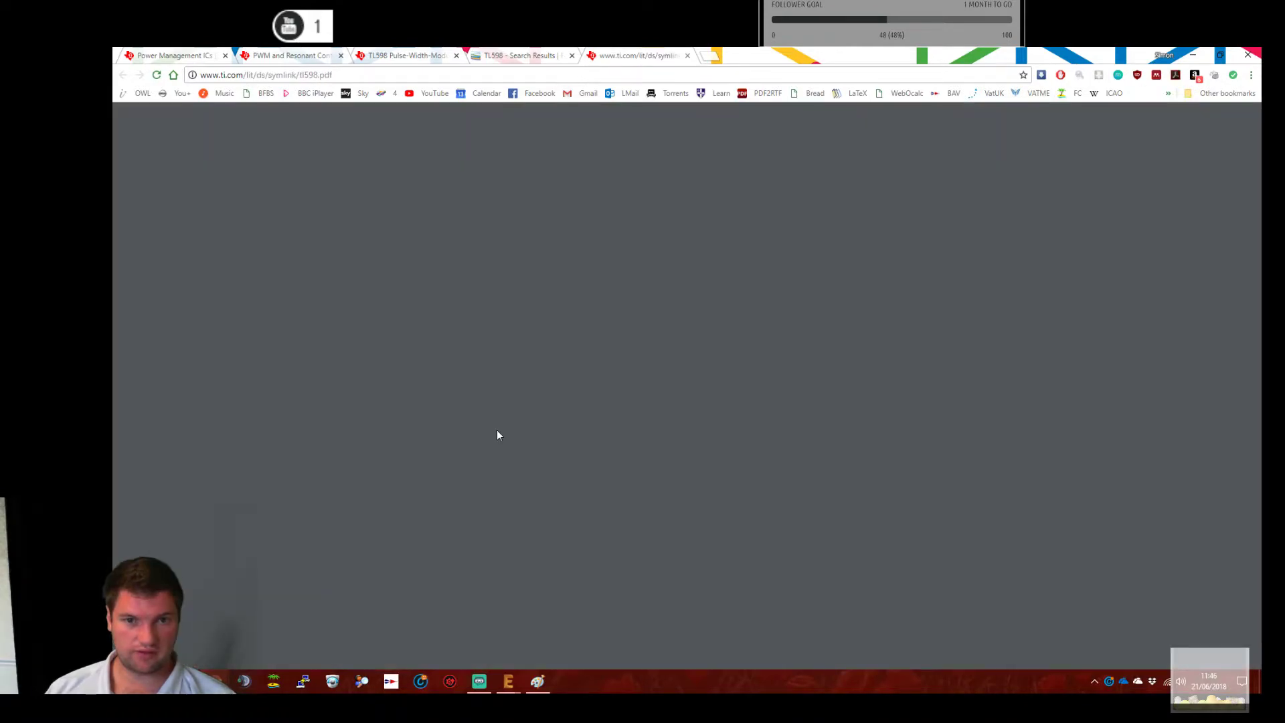
scroll(560, 434, "down", 10)
scroll(560, 434, "down", 20)
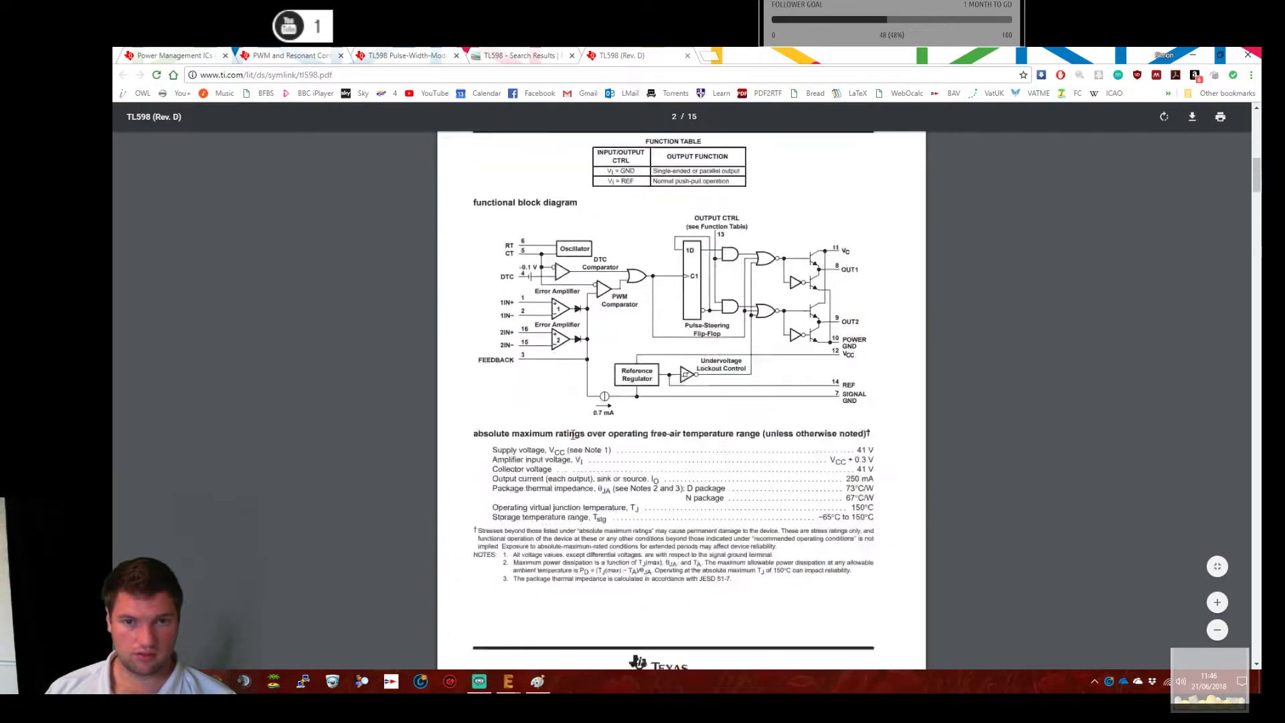
scroll(585, 419, "down", 20)
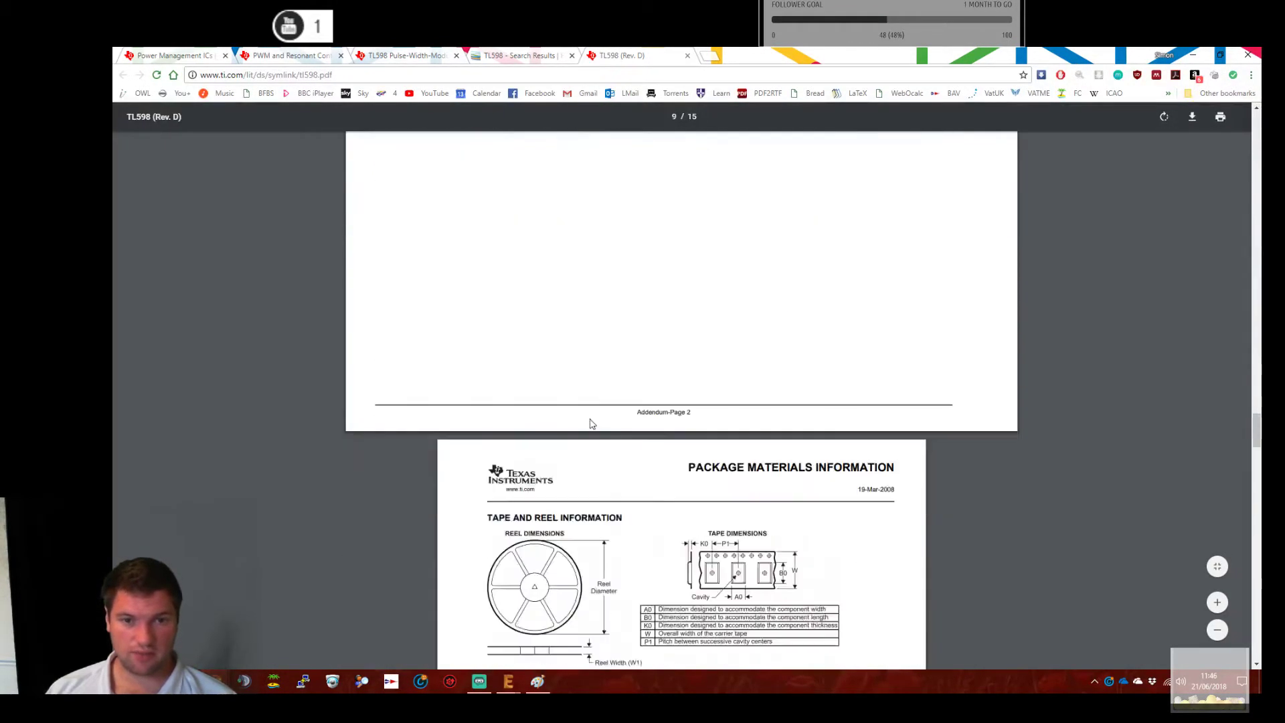
scroll(589, 405, "down", 15)
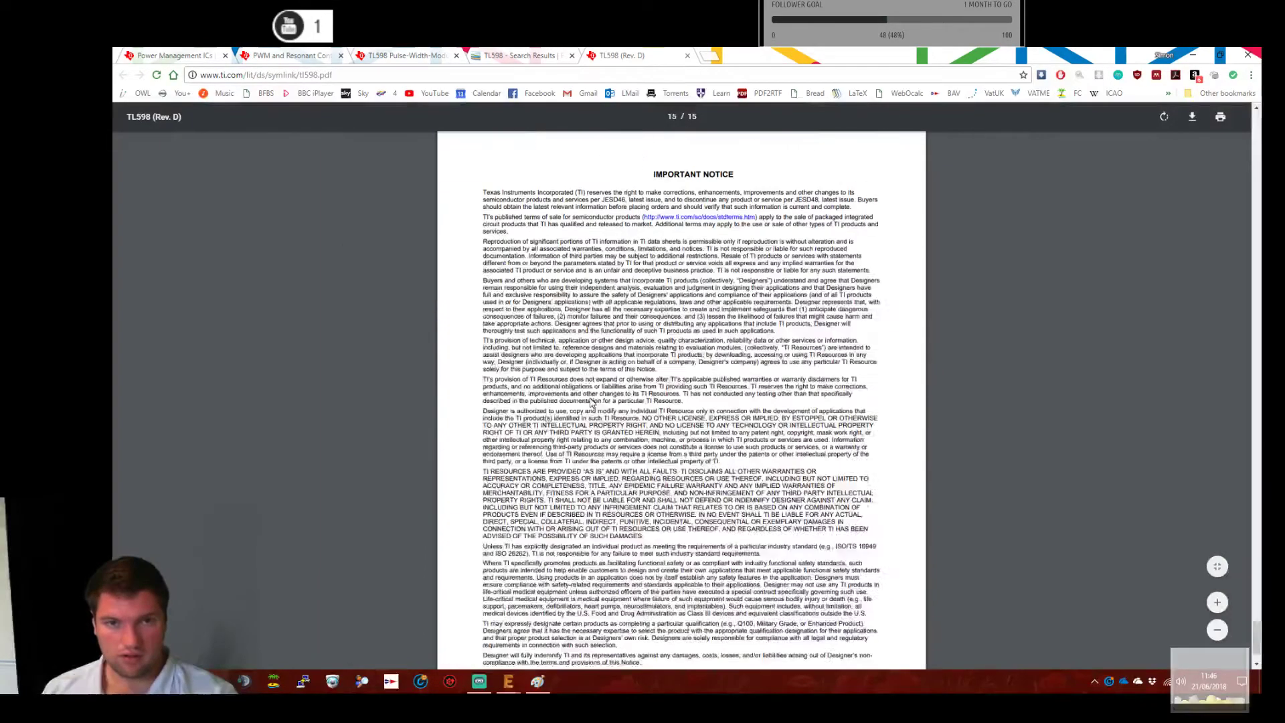
scroll(588, 403, "up", 12)
scroll(773, 457, "up", 8)
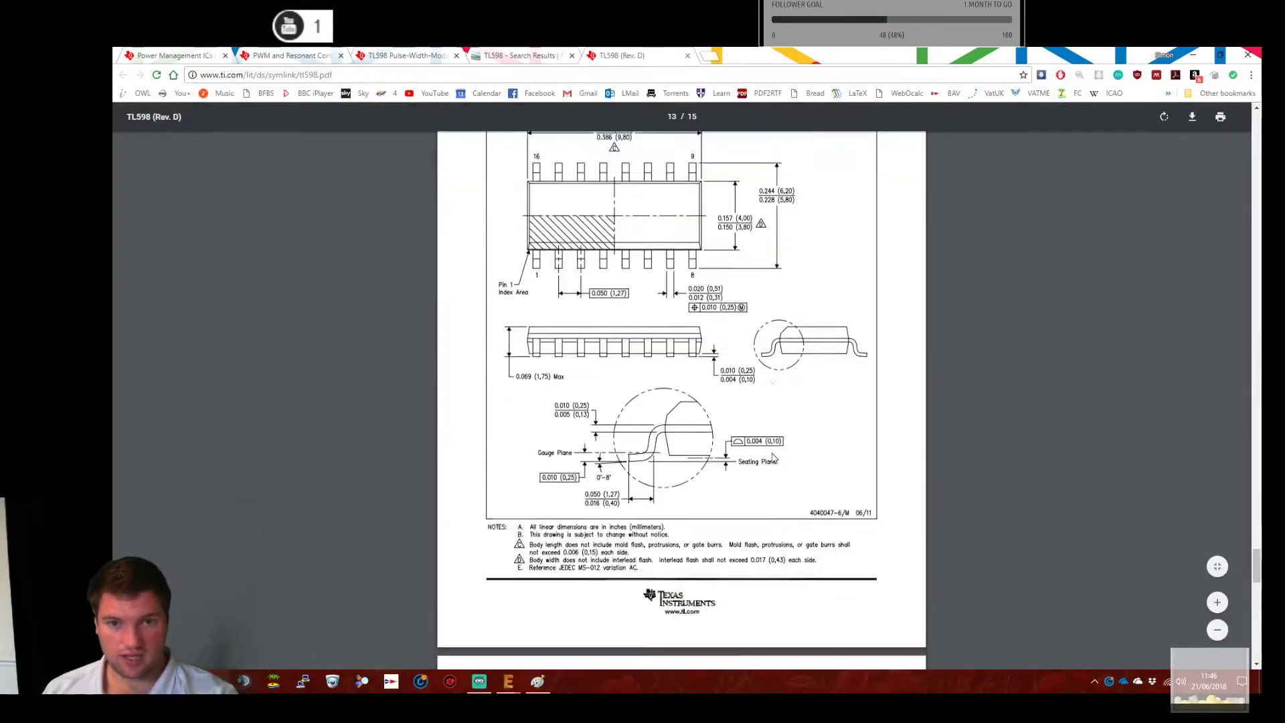
scroll(771, 456, "up", 20)
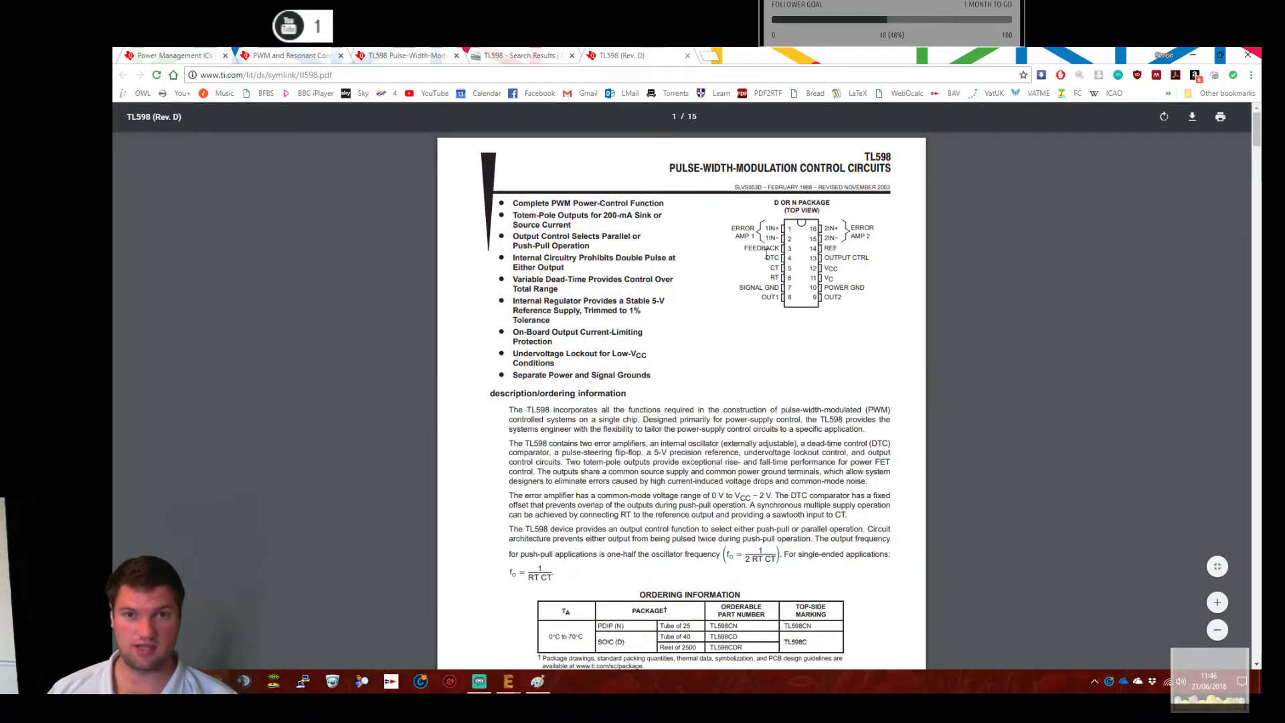
left_click(743, 228)
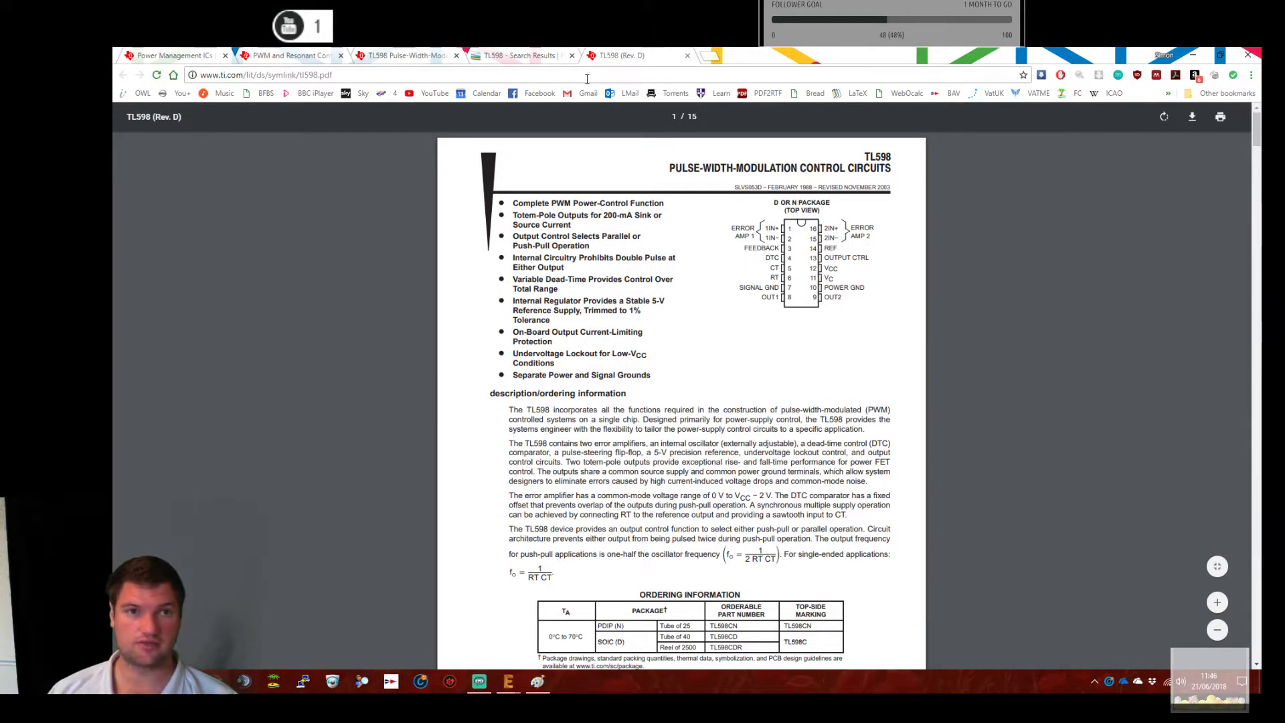
Close the Farnell results and TL598 product page, and check the minimum input voltages in TI's PWM controller product list.
left_click(556, 56)
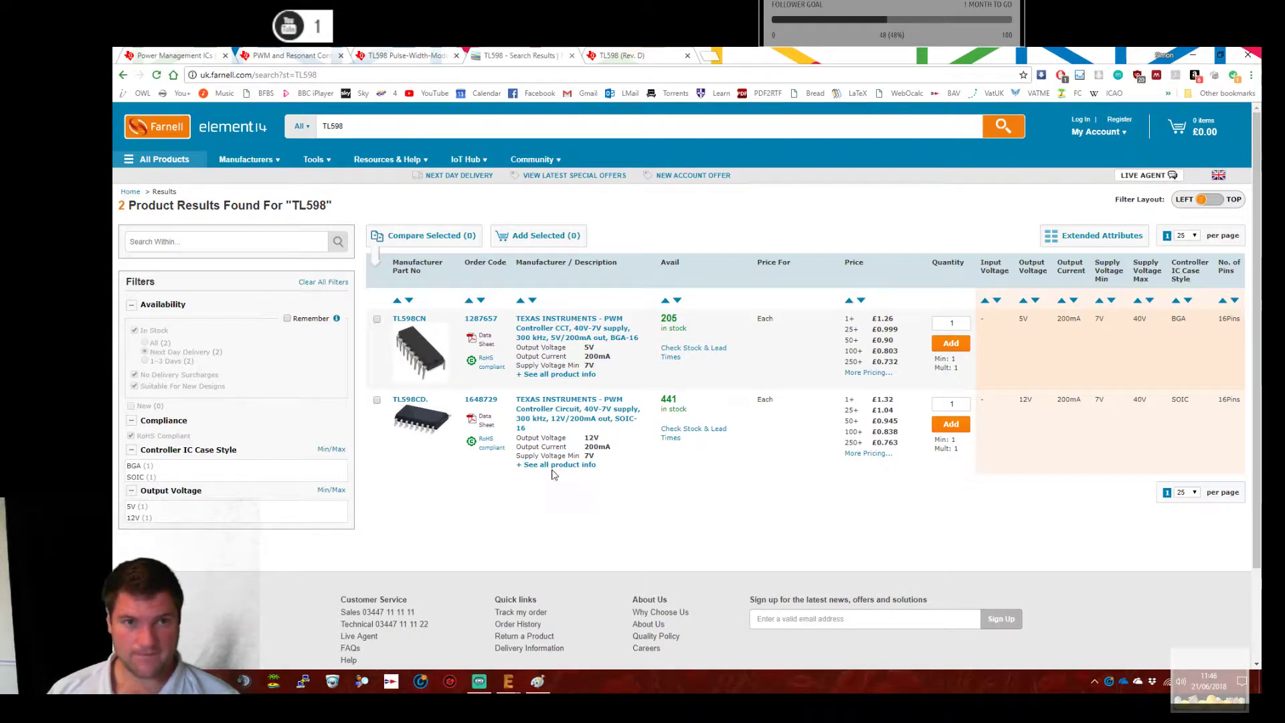
middle_click(518, 52)
left_click(422, 55)
middle_click(410, 54)
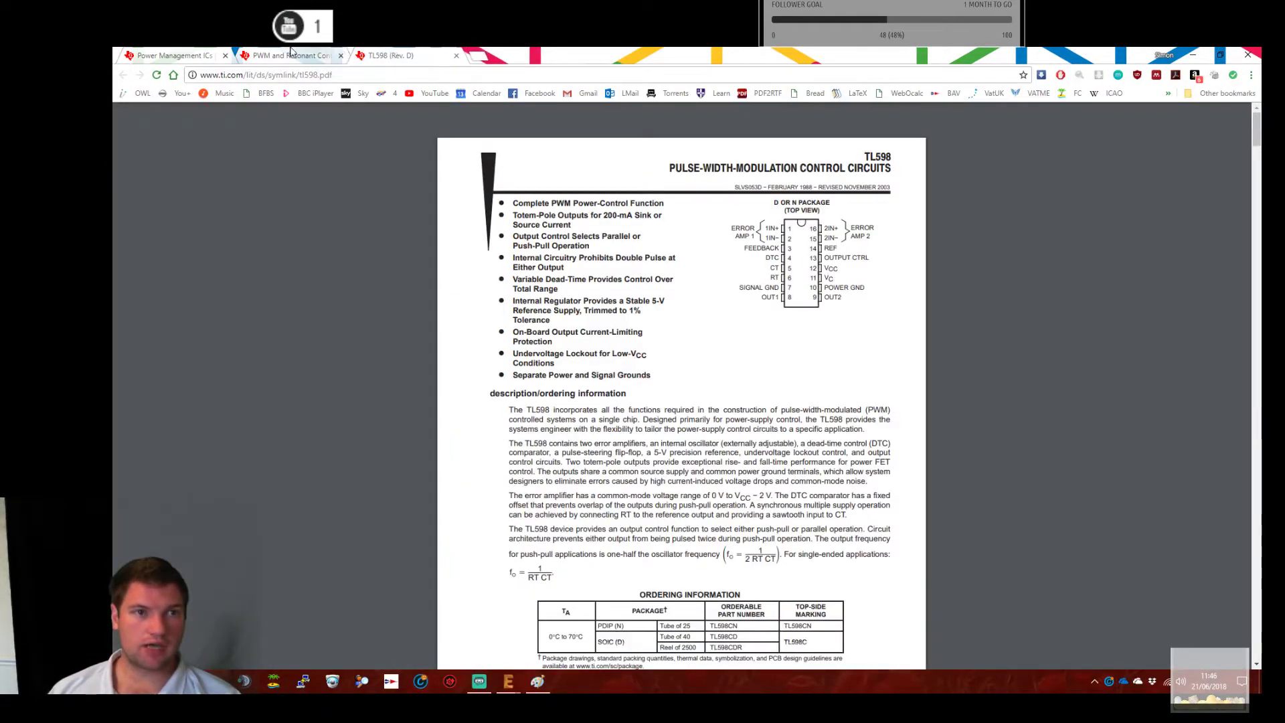
left_click(289, 55)
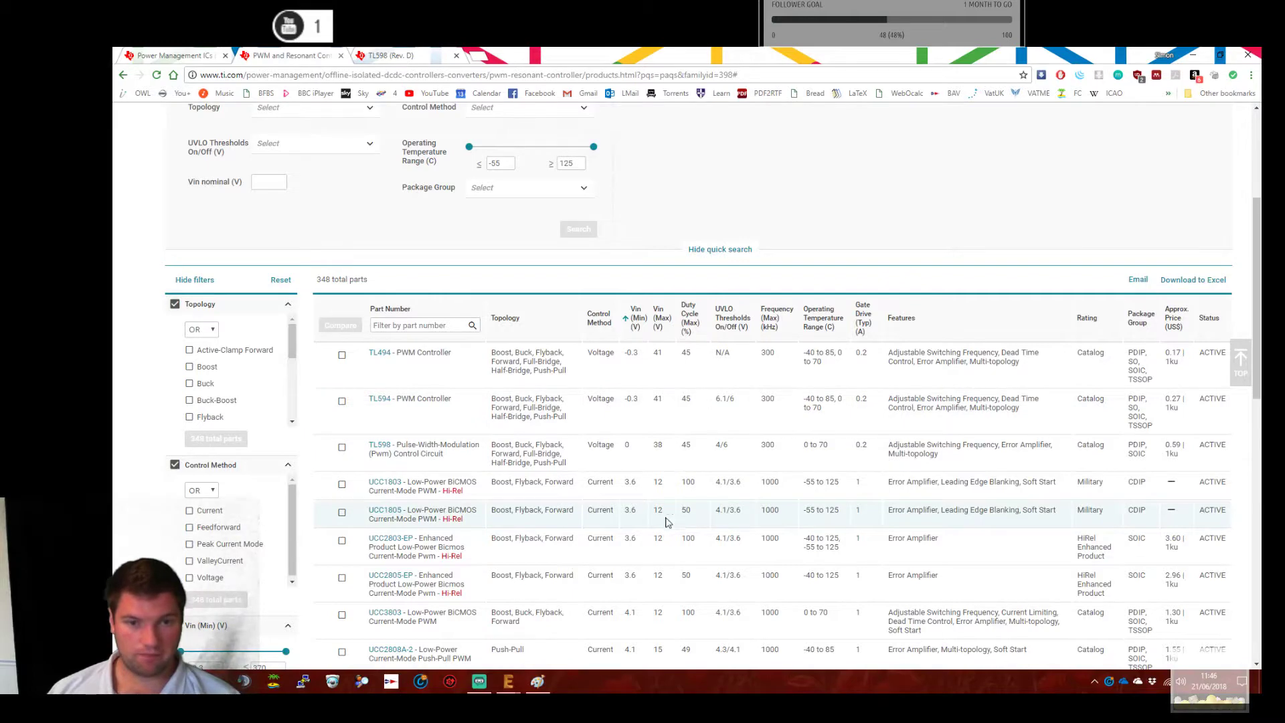
left_click(637, 483)
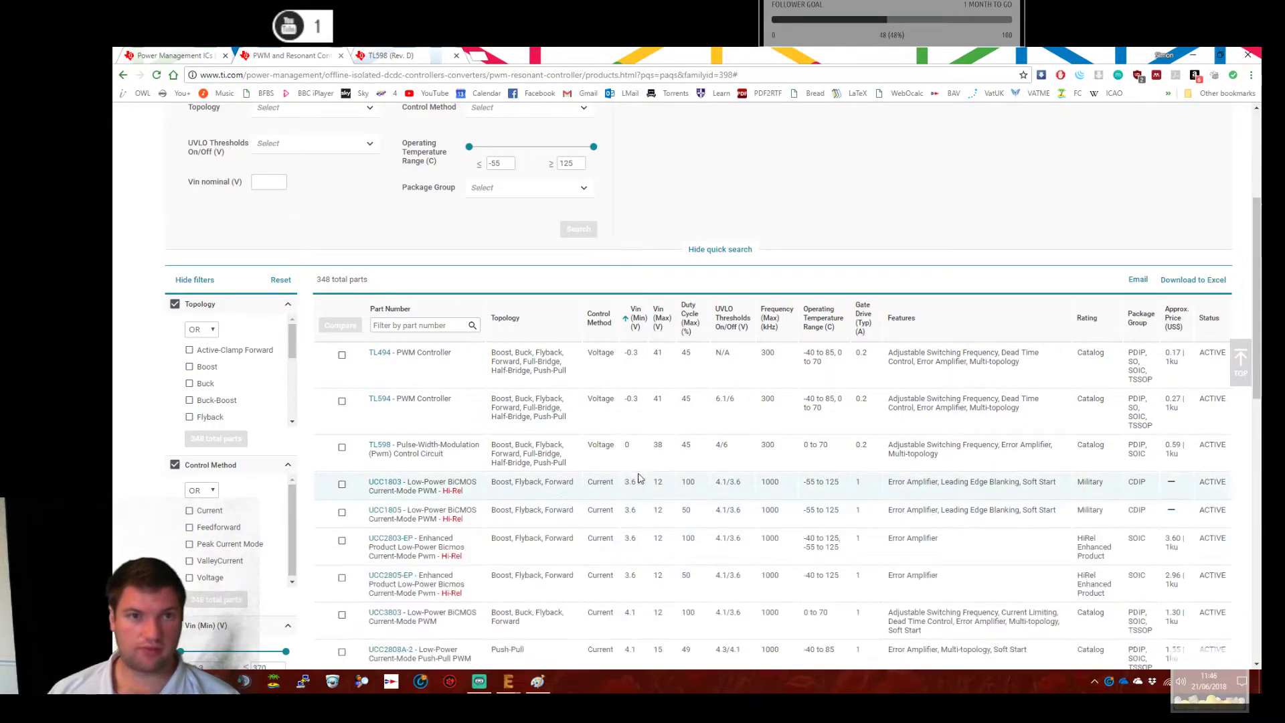
Go back to the PWM and Resonant Controller overview and open the Single Channel LDO product category.
scroll(488, 329, "up", 2)
key("alt+Left")
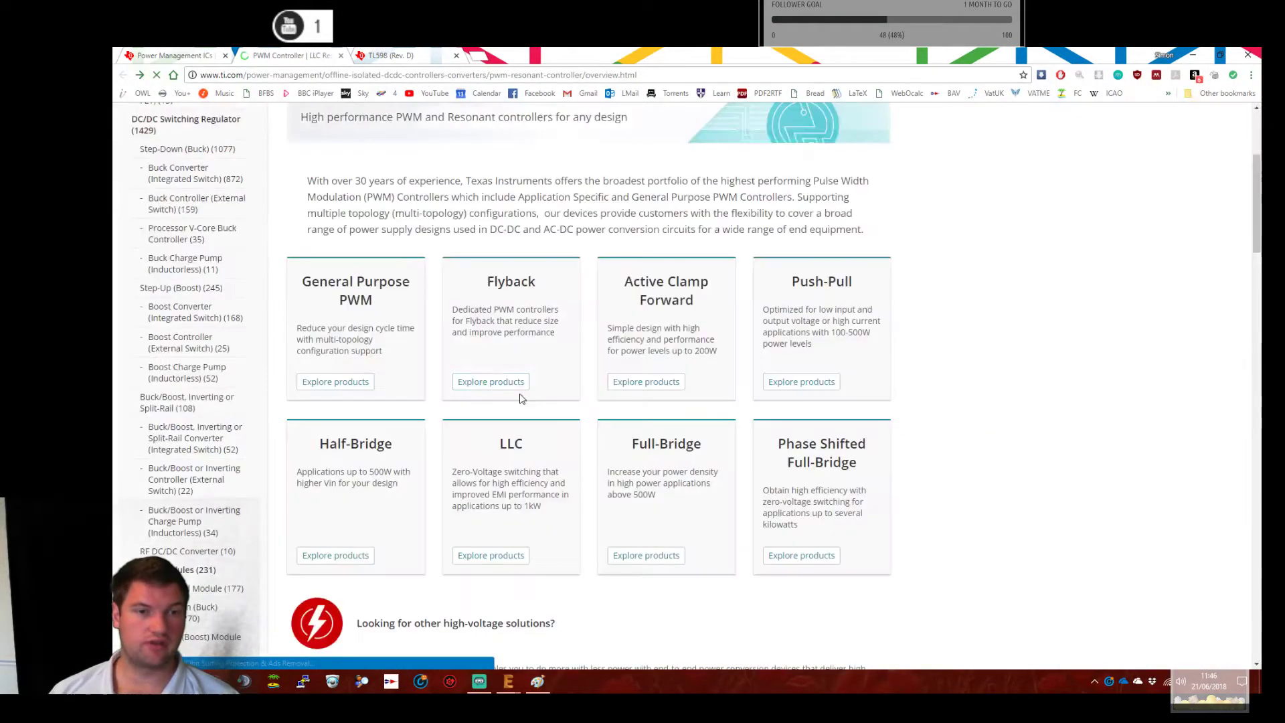
scroll(496, 323, "up", 3)
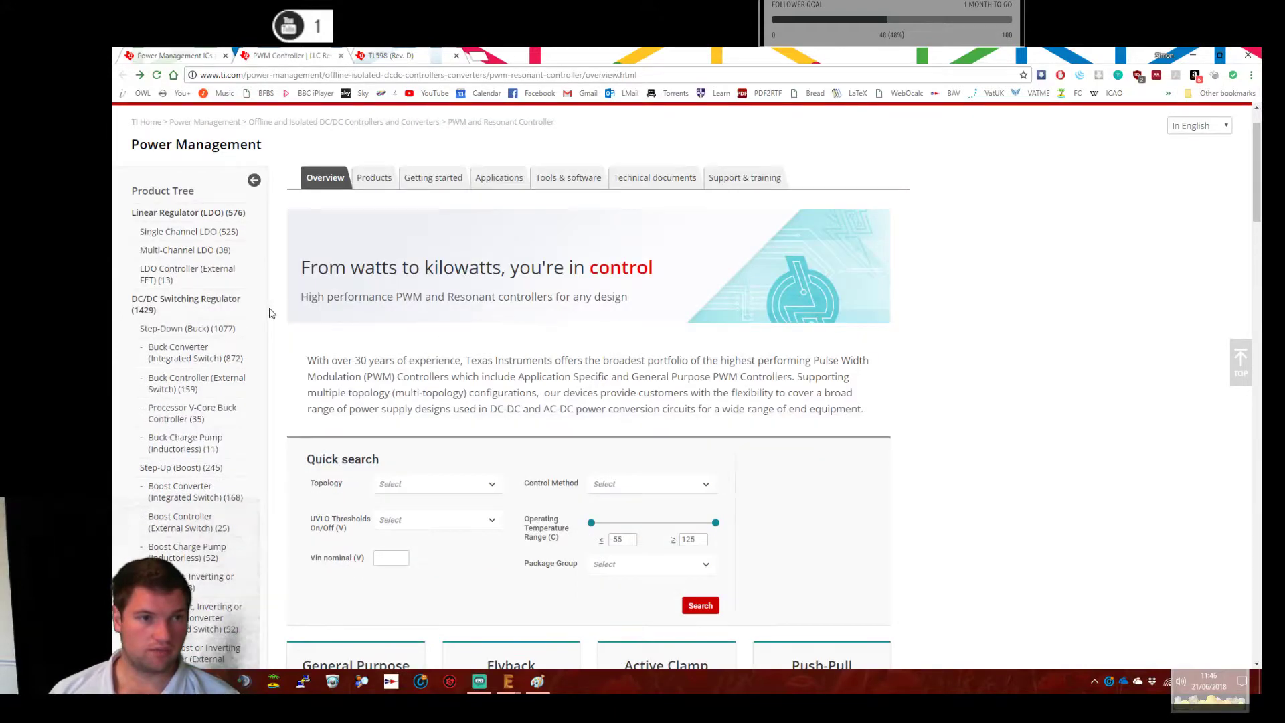
left_click(201, 233)
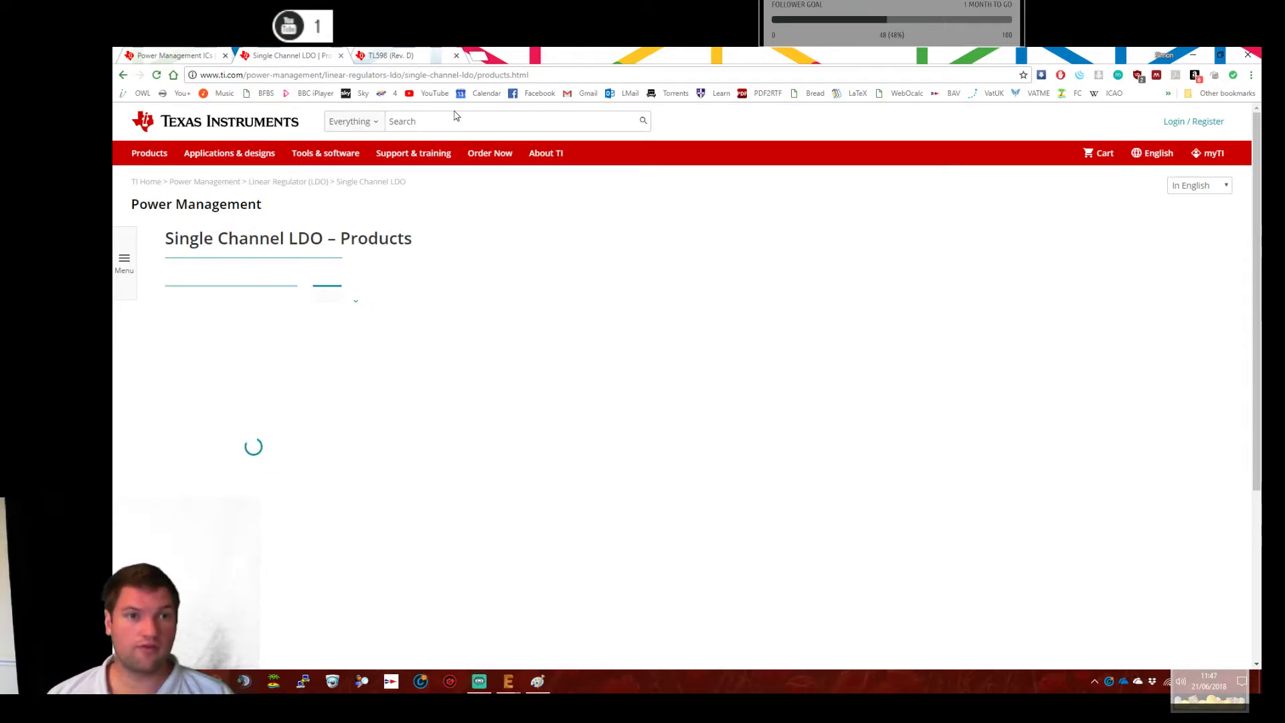
Search the web for tsr2450 in a separate tab and open Traco Power's TSR 1 series datasheet.
left_click(483, 54)
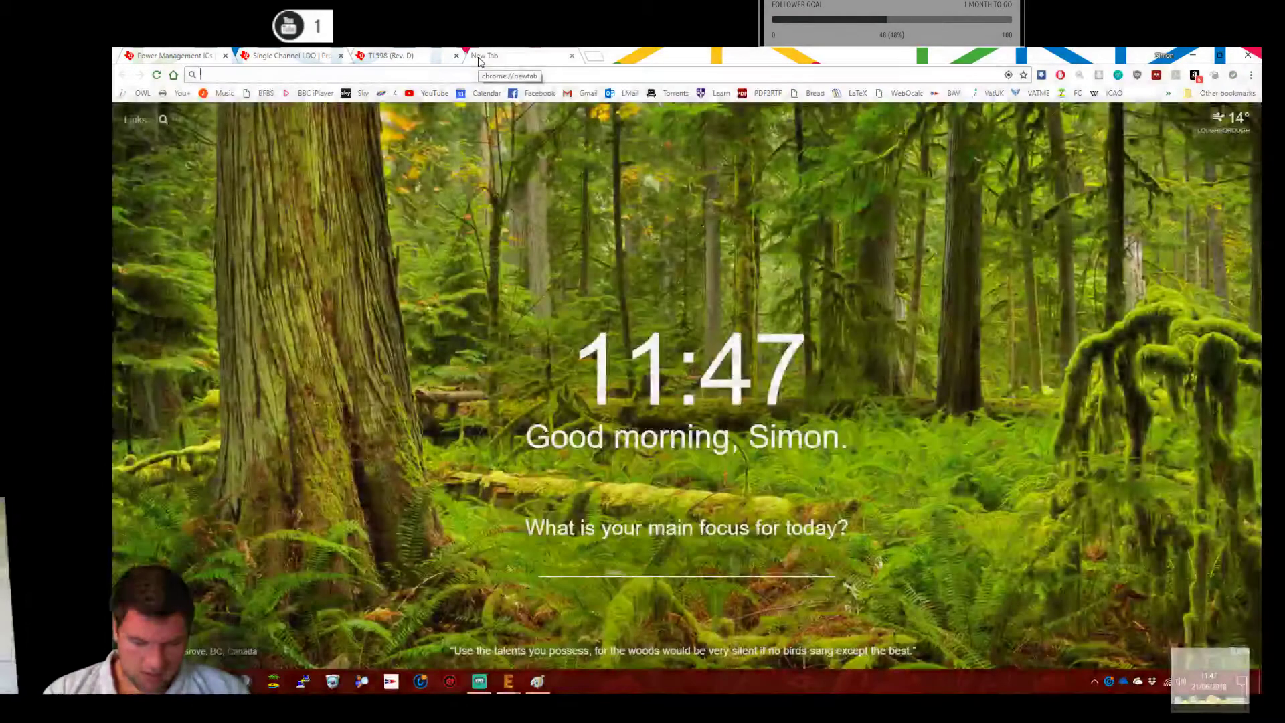
type("tsr2450")
key("Return")
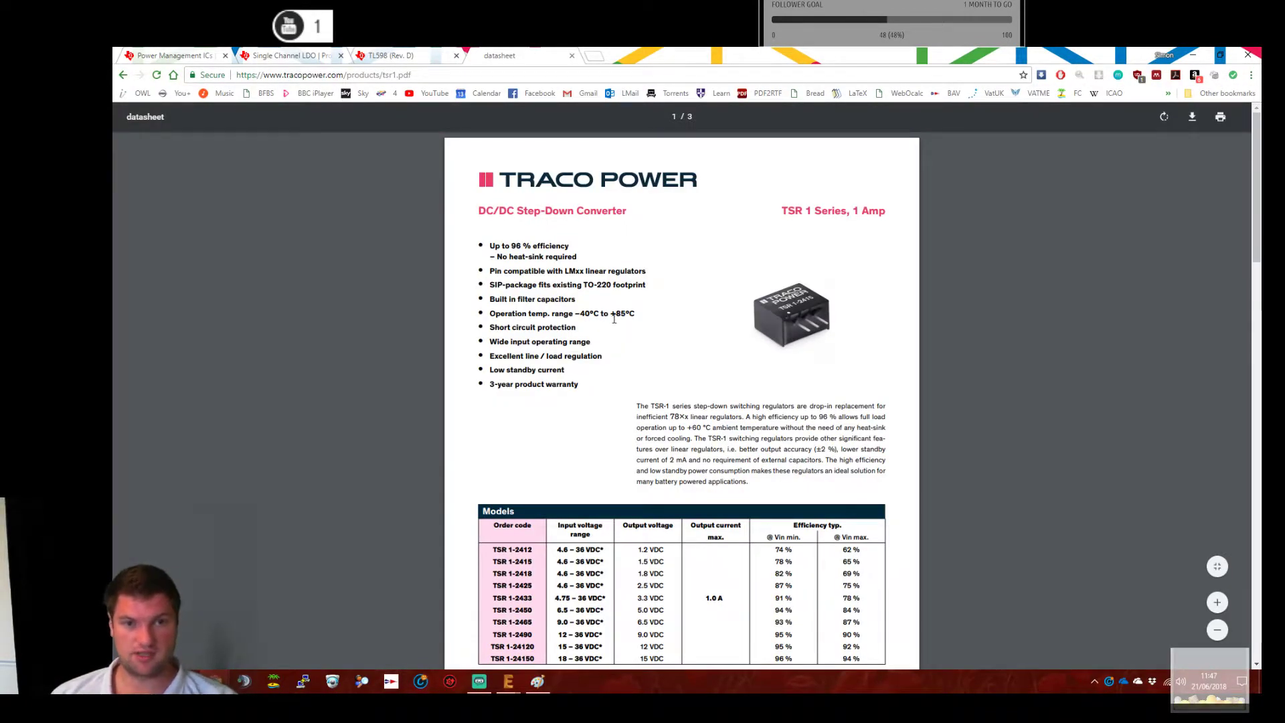
Examine the TSR 1 datasheet's specifications and application notes, and highlight the TSR 1-2450's input voltage range in the Models table.
scroll(721, 466, "down", 5)
scroll(720, 462, "down", 13)
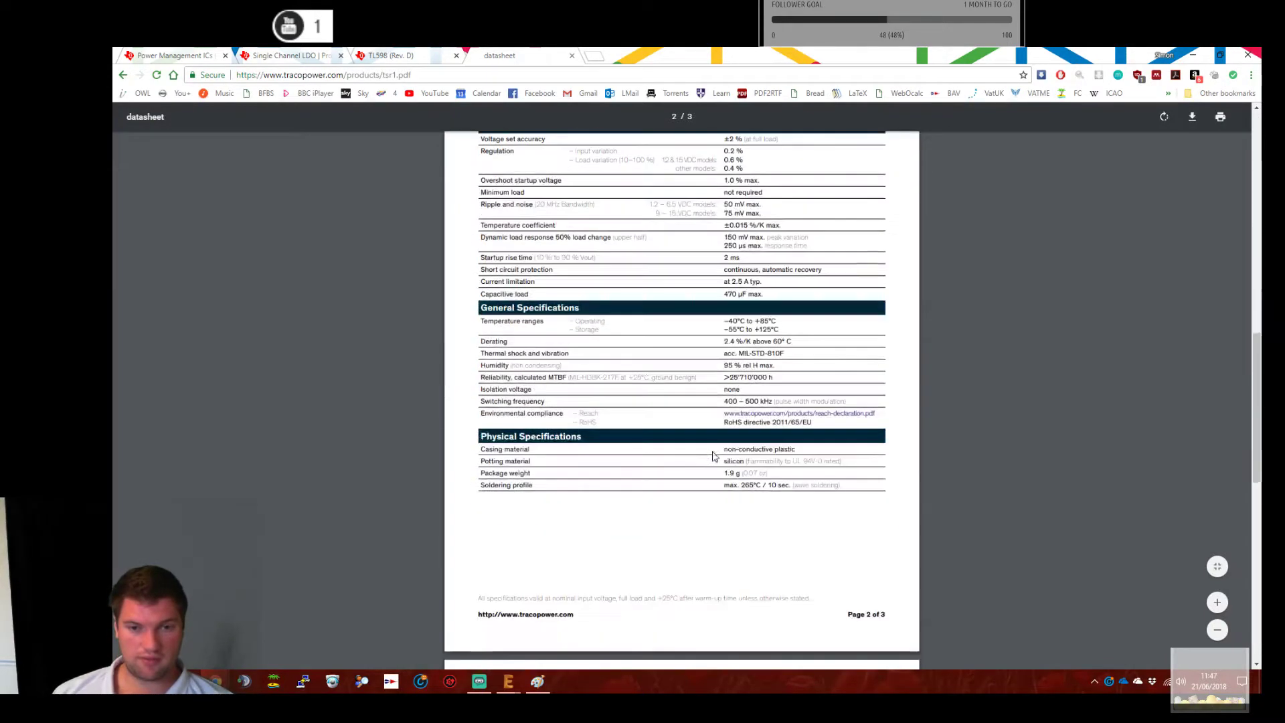
scroll(721, 442, "up", 3)
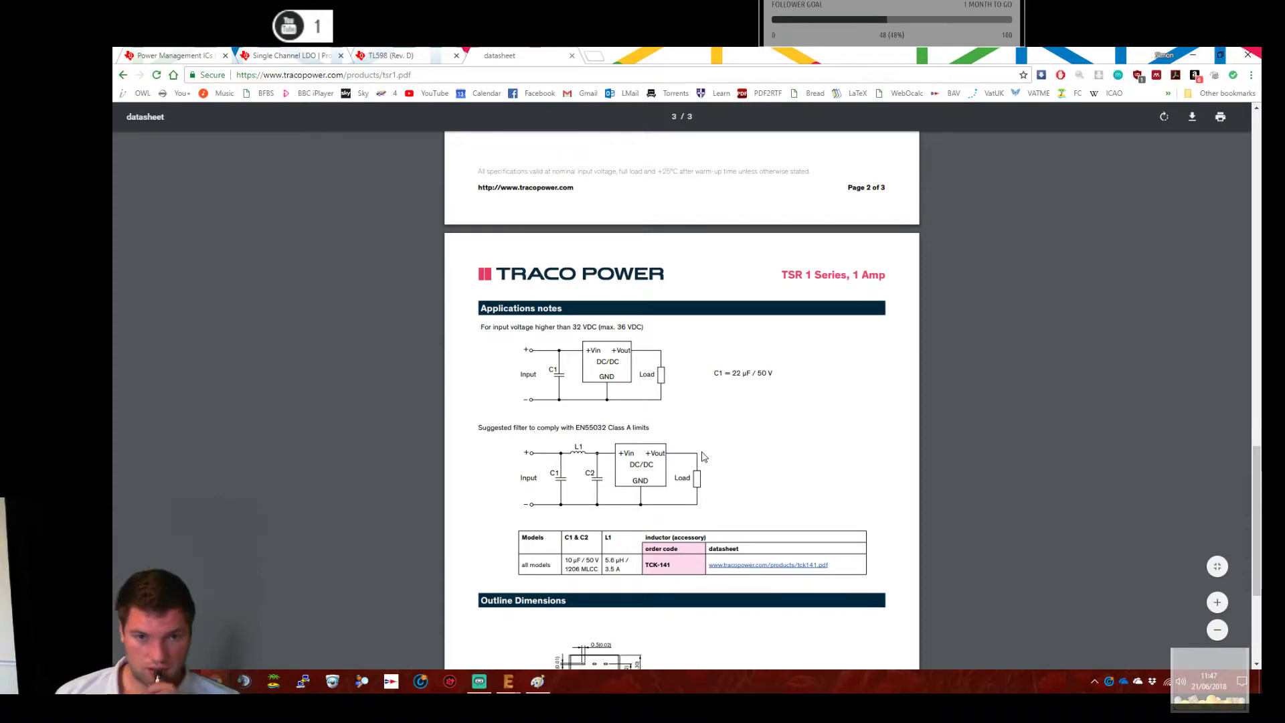
scroll(704, 461, "up", 5)
scroll(711, 452, "up", 4)
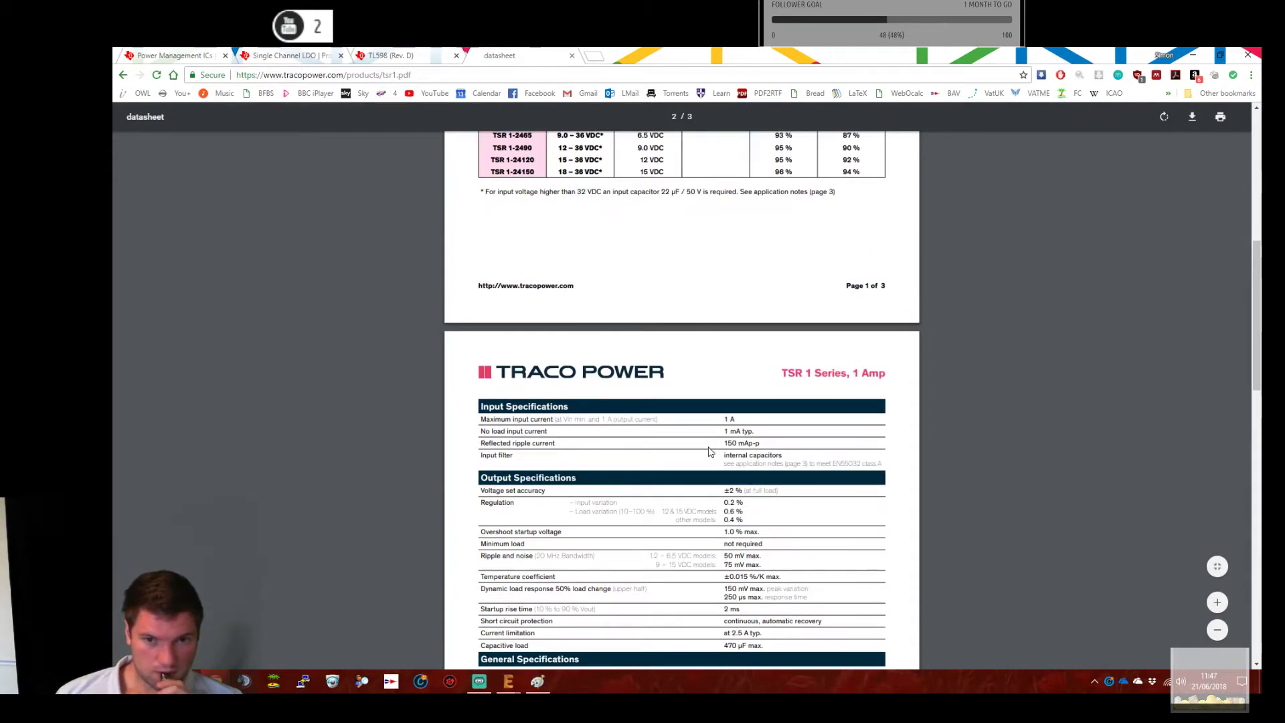
scroll(711, 452, "down", 1)
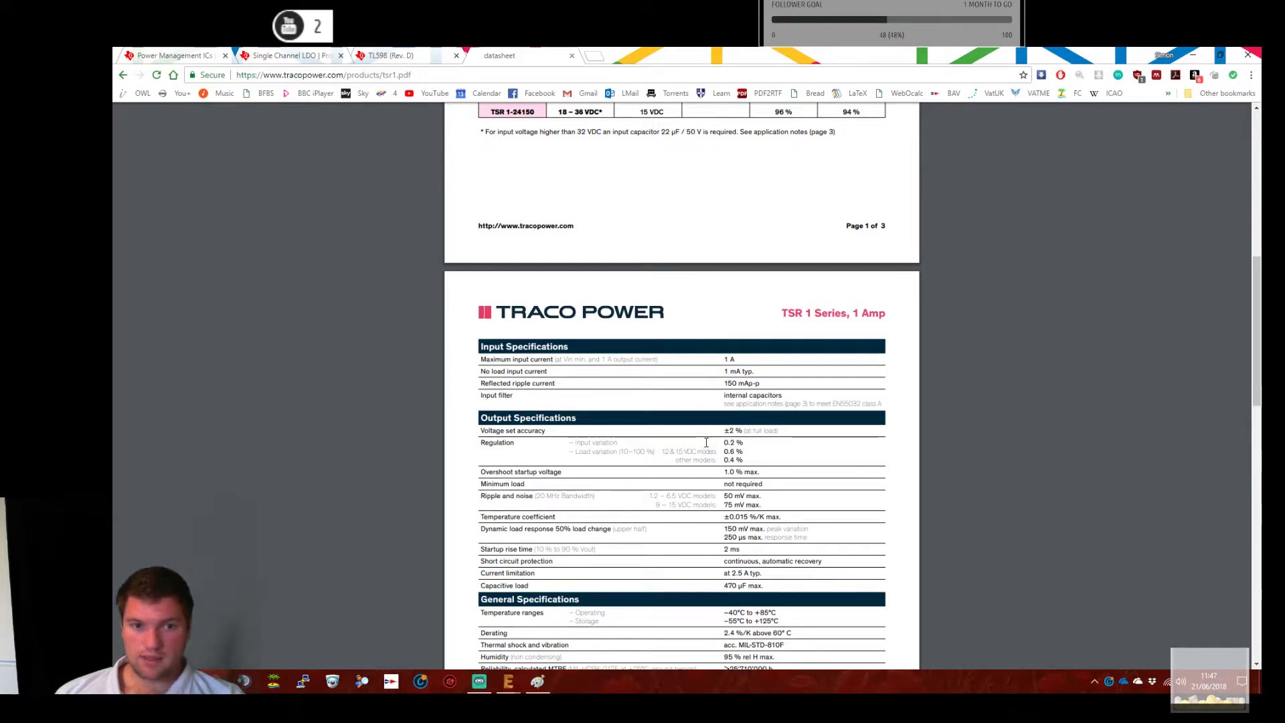
scroll(710, 435, "up", 5)
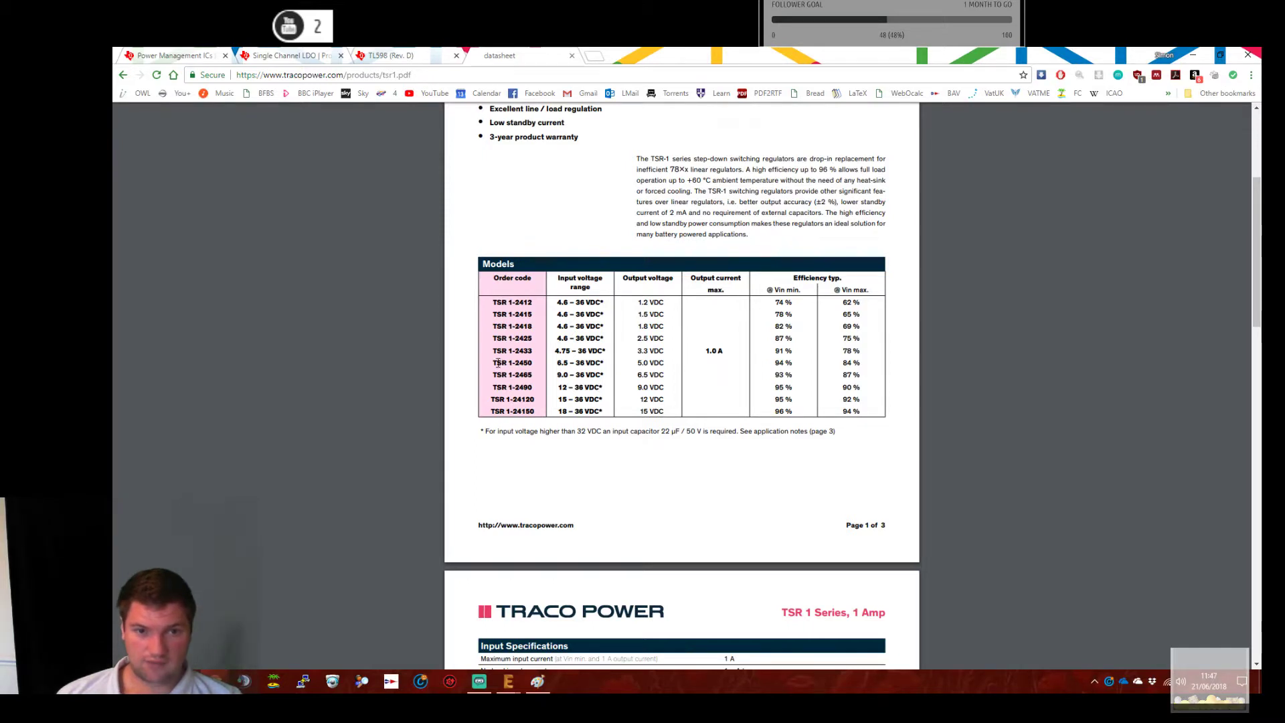
left_click_drag(497, 363, 609, 357)
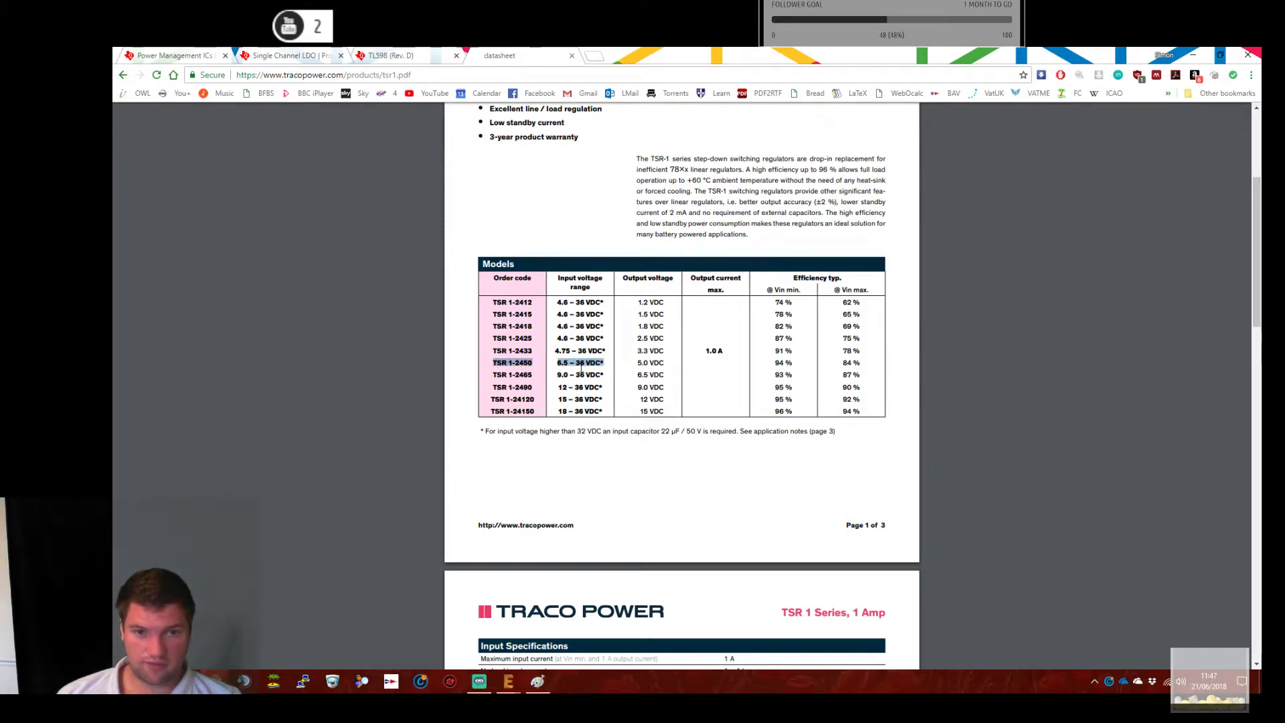
left_click(534, 365)
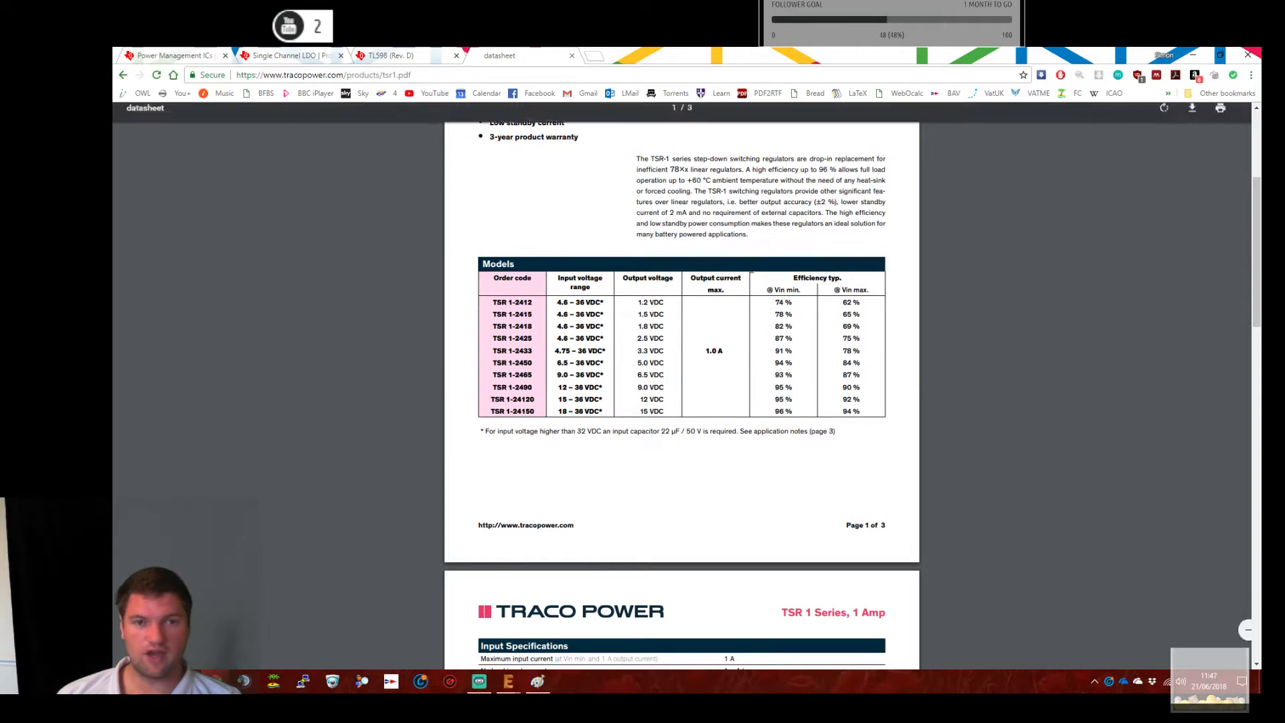
Close the TSR 1 and TL598 datasheets and return from the Single Channel LDO page to the PWM controller overview.
left_click(572, 55)
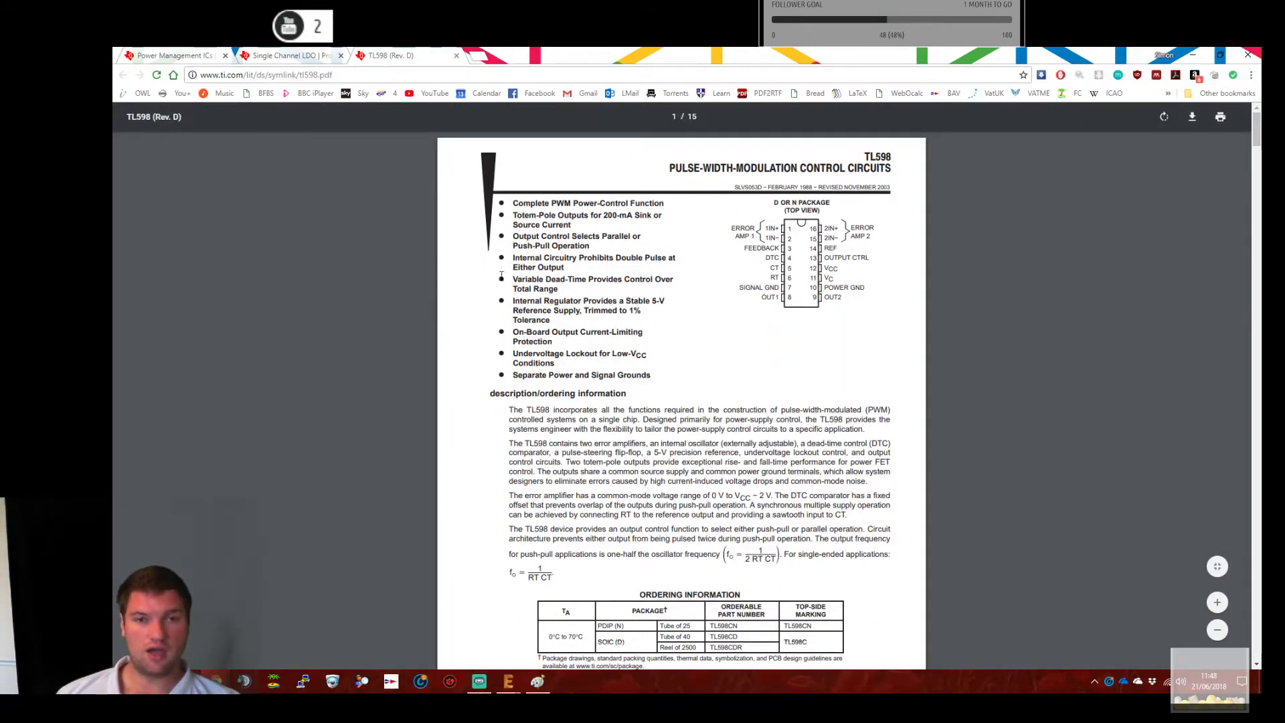
key("ctrl+w")
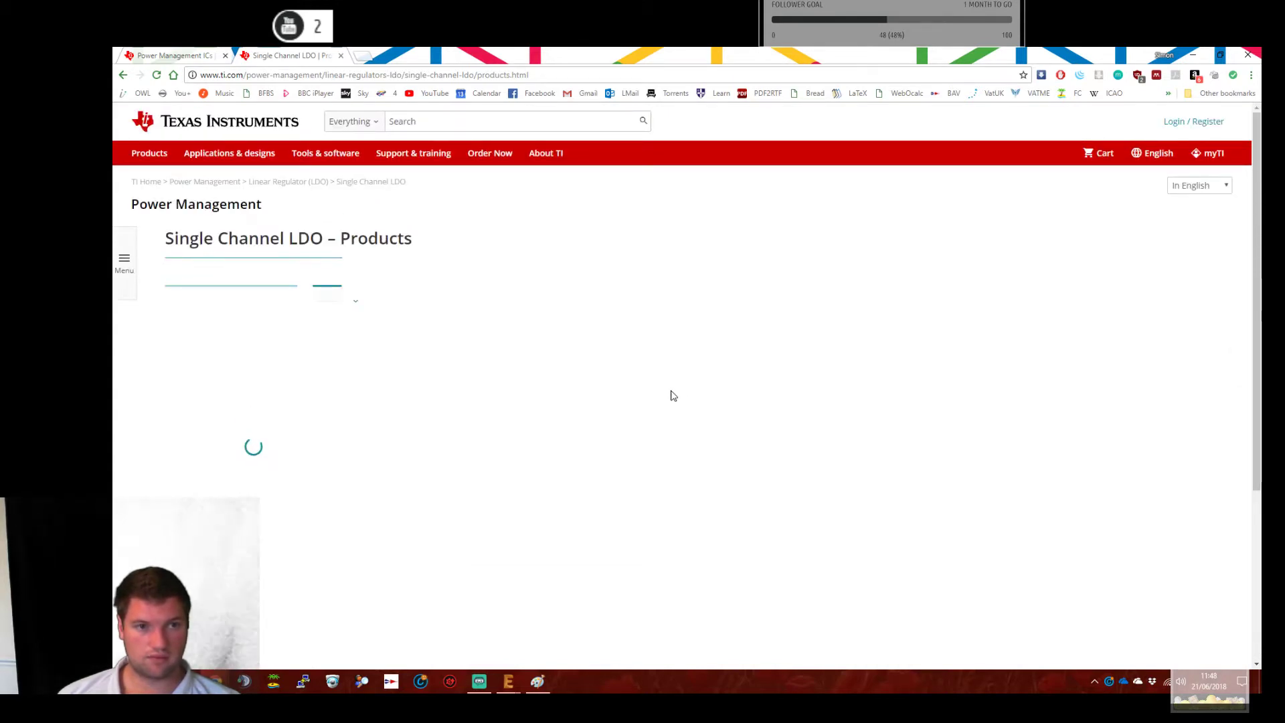
key("alt+Left")
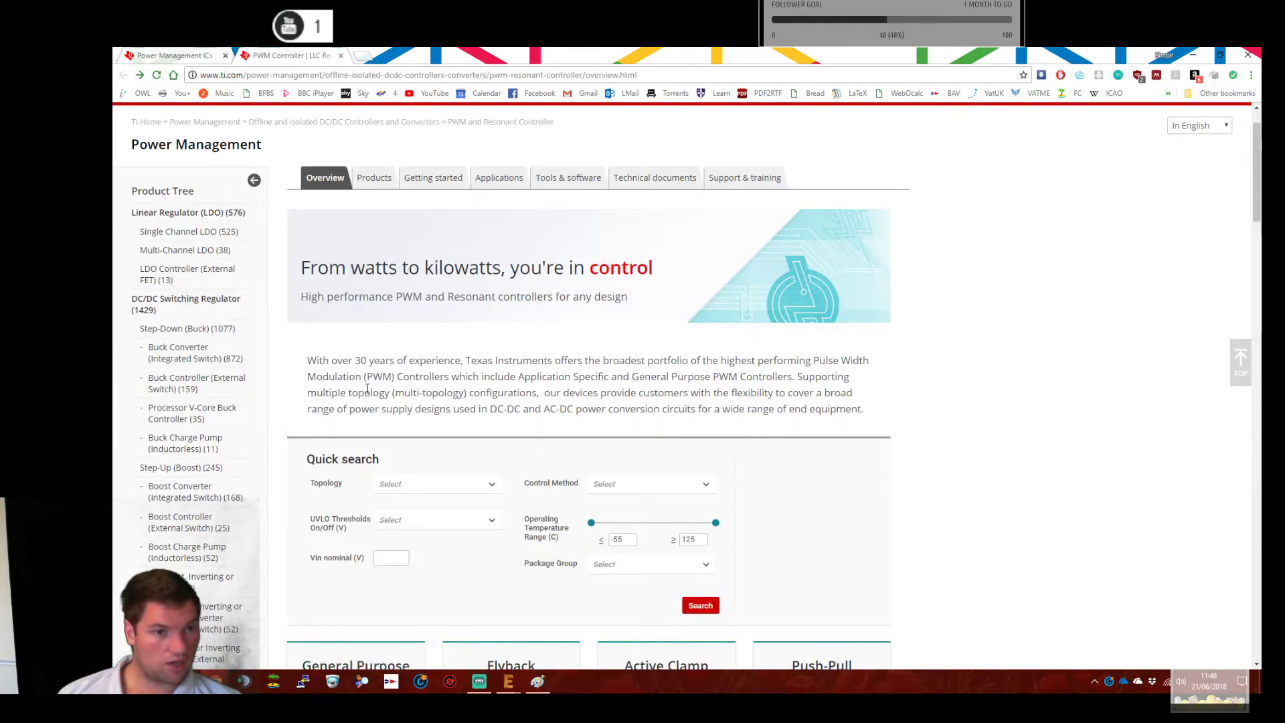
Open the Boost Converter (Integrated Switch) category in a separate tab and display its product list.
scroll(254, 387, "down", 2)
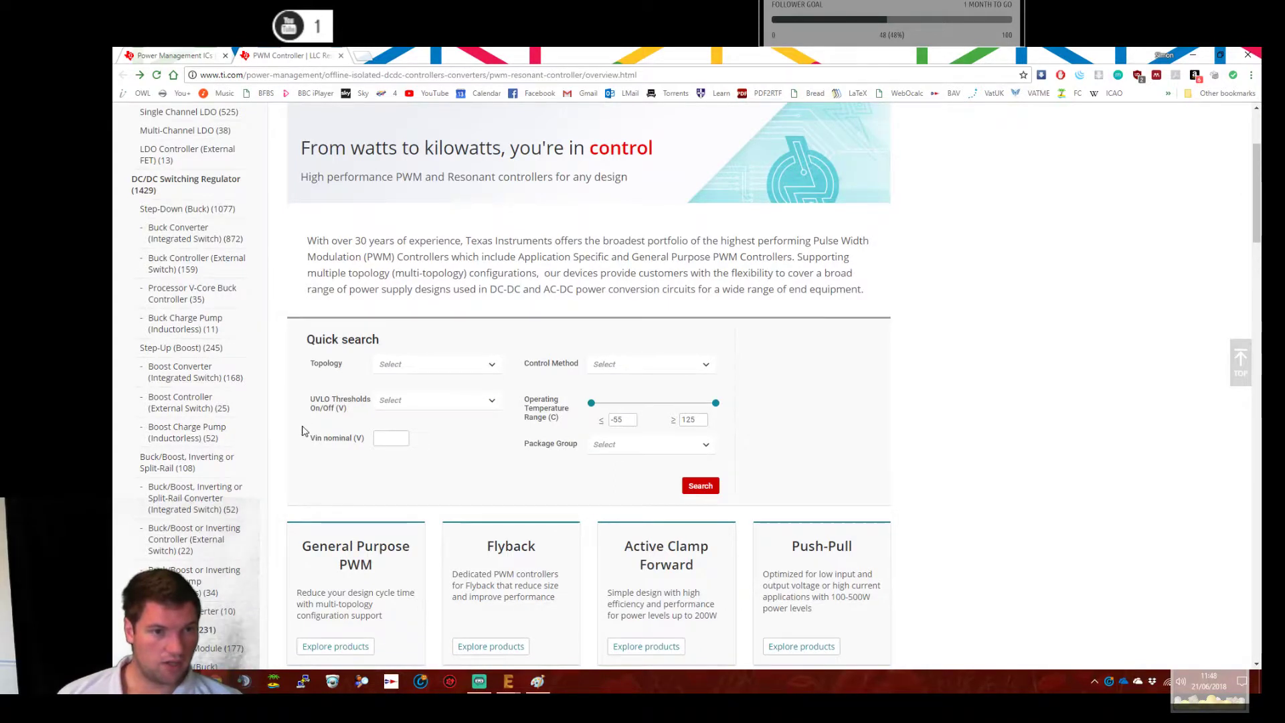
scroll(303, 430, "down", 1)
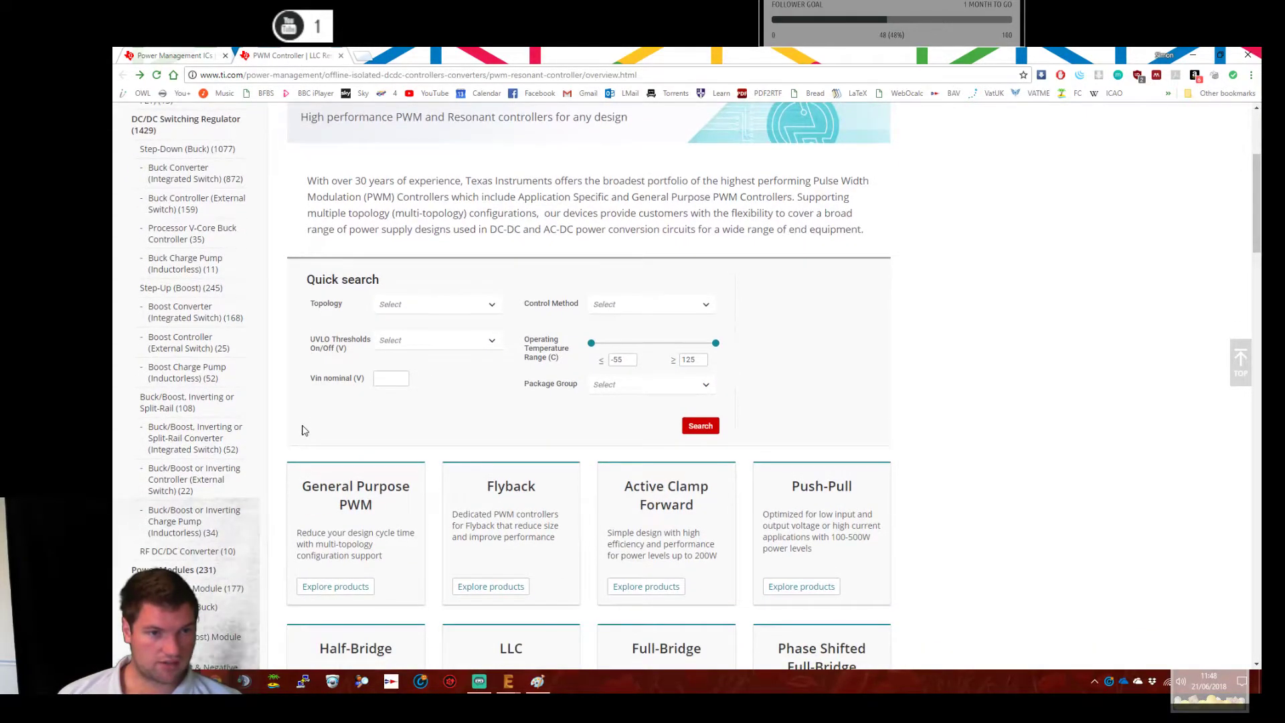
left_click(181, 323)
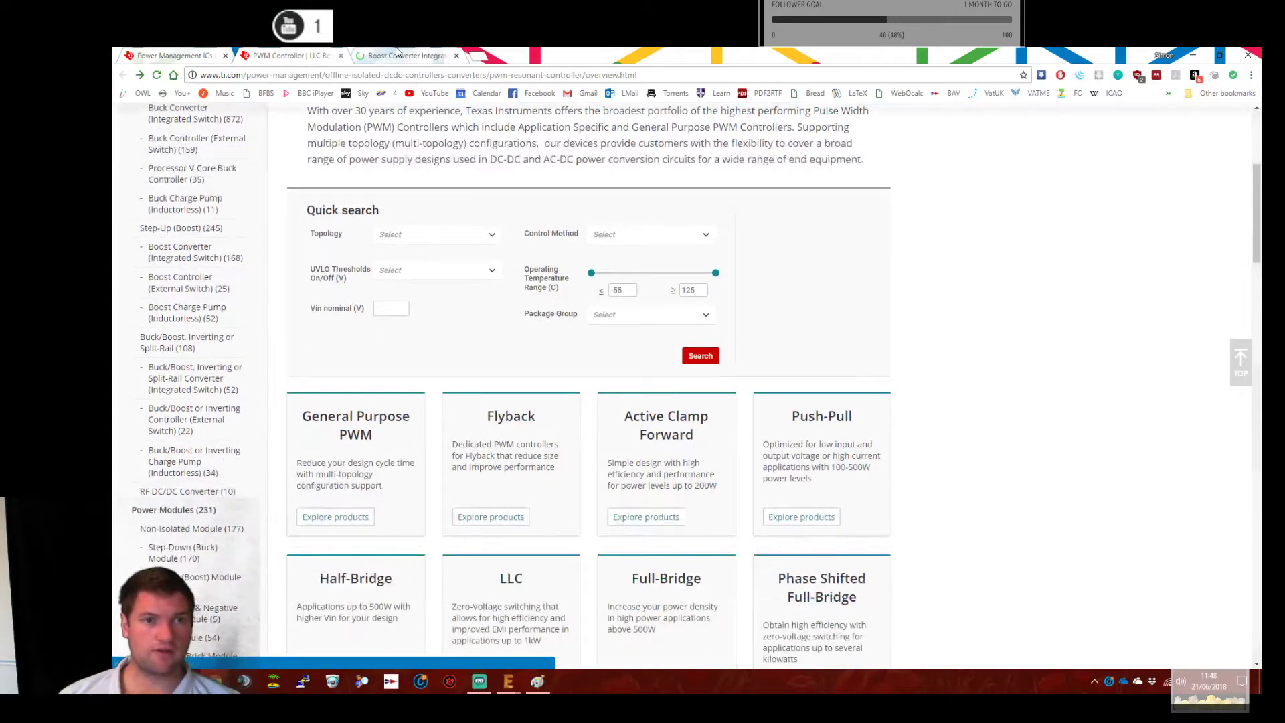
scroll(489, 422, "down", 5)
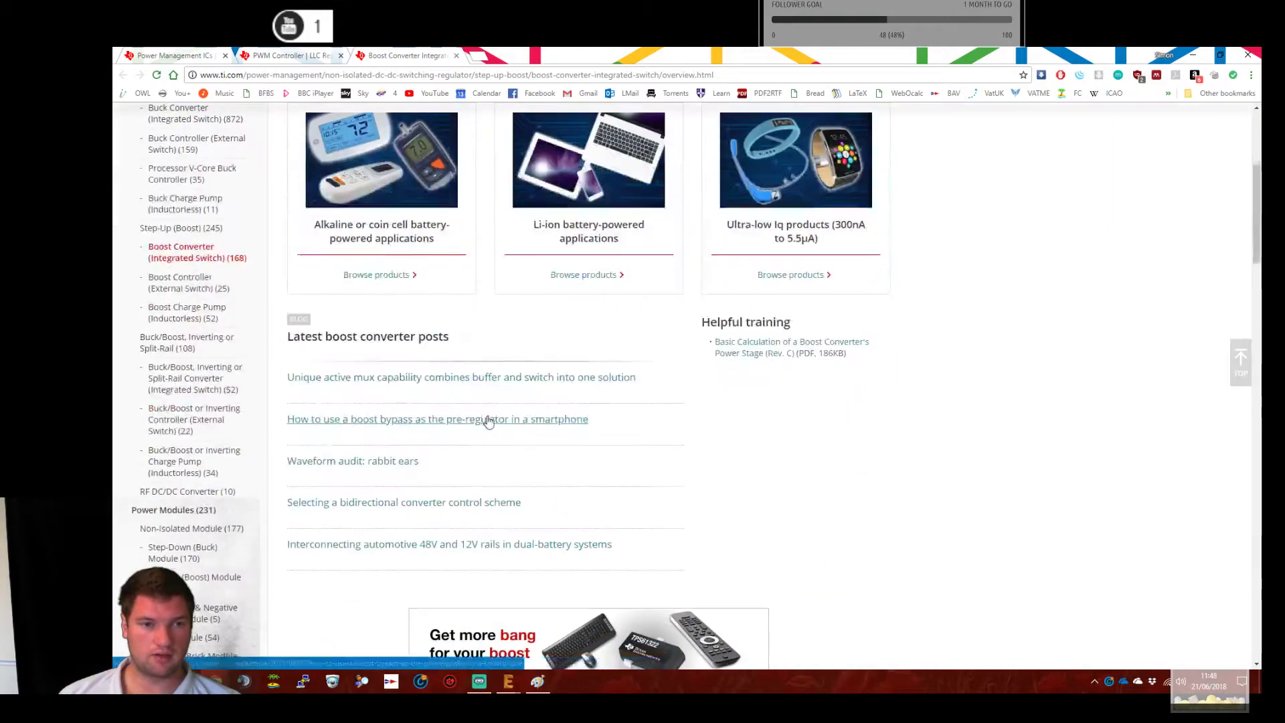
scroll(488, 422, "up", 5)
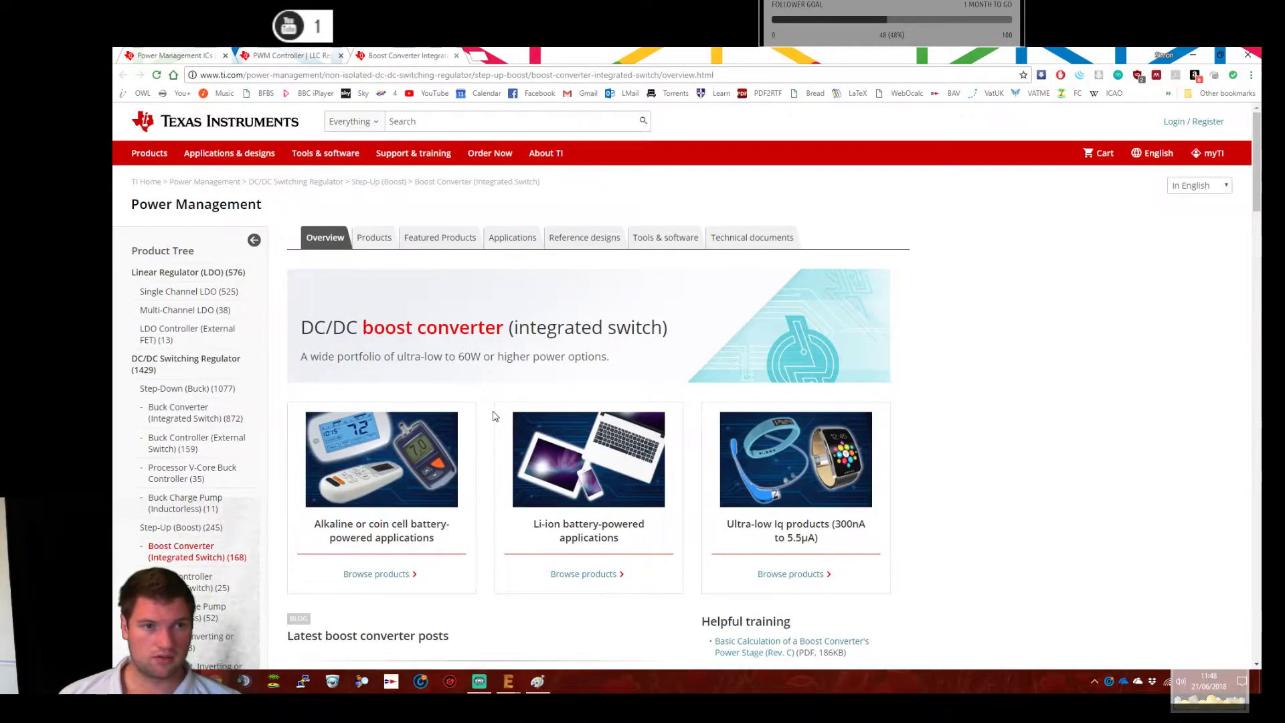
left_click(379, 239)
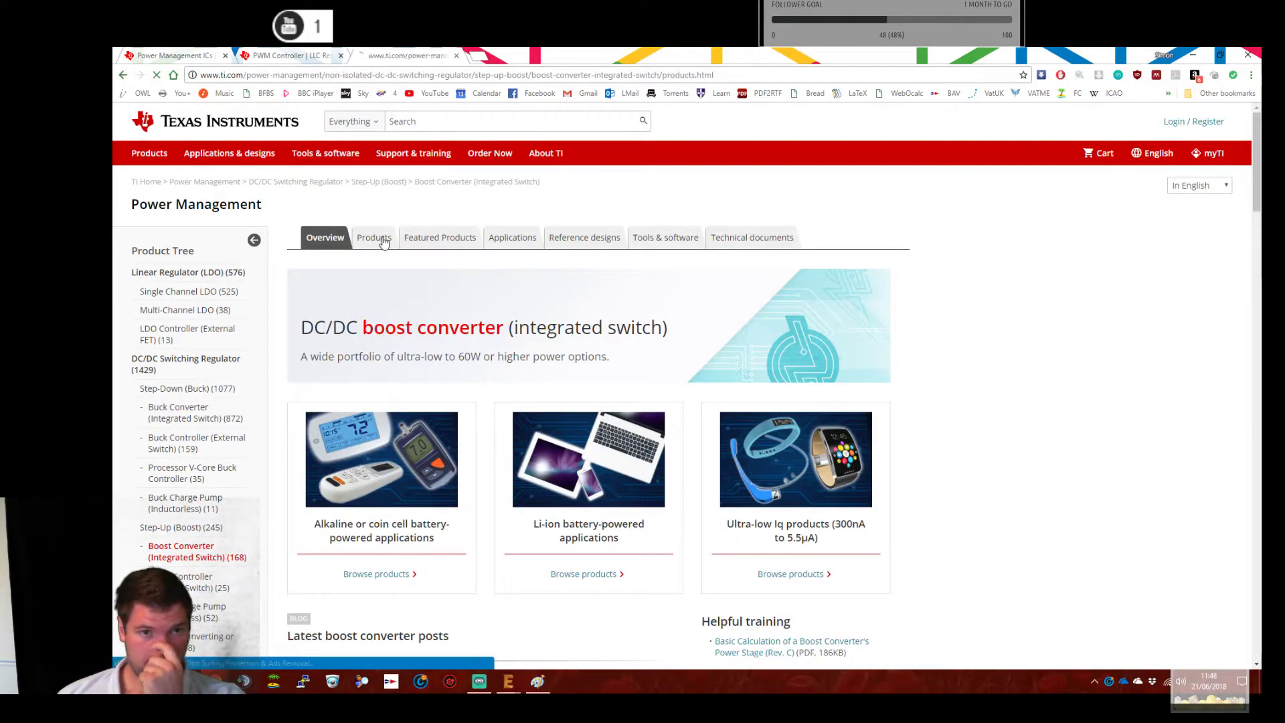
Sort the boost converter product list by Vin (Min) in ascending order.
scroll(581, 389, "down", 2)
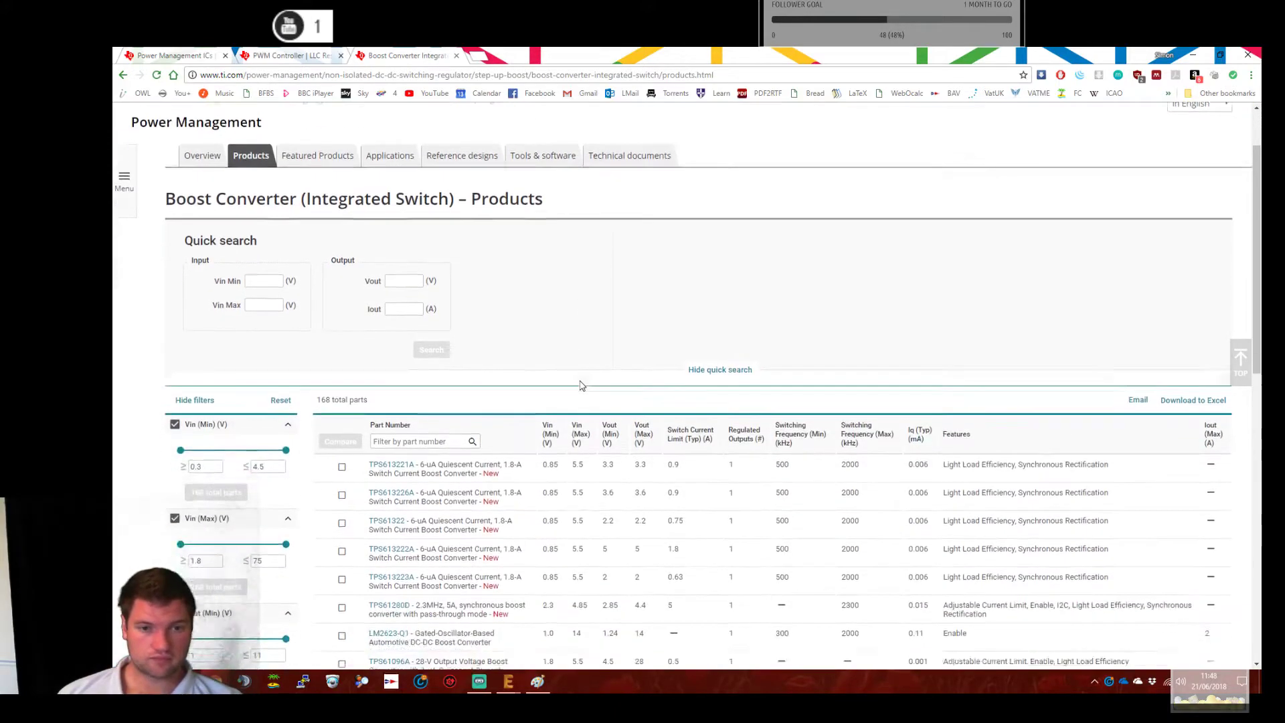
left_click(547, 400)
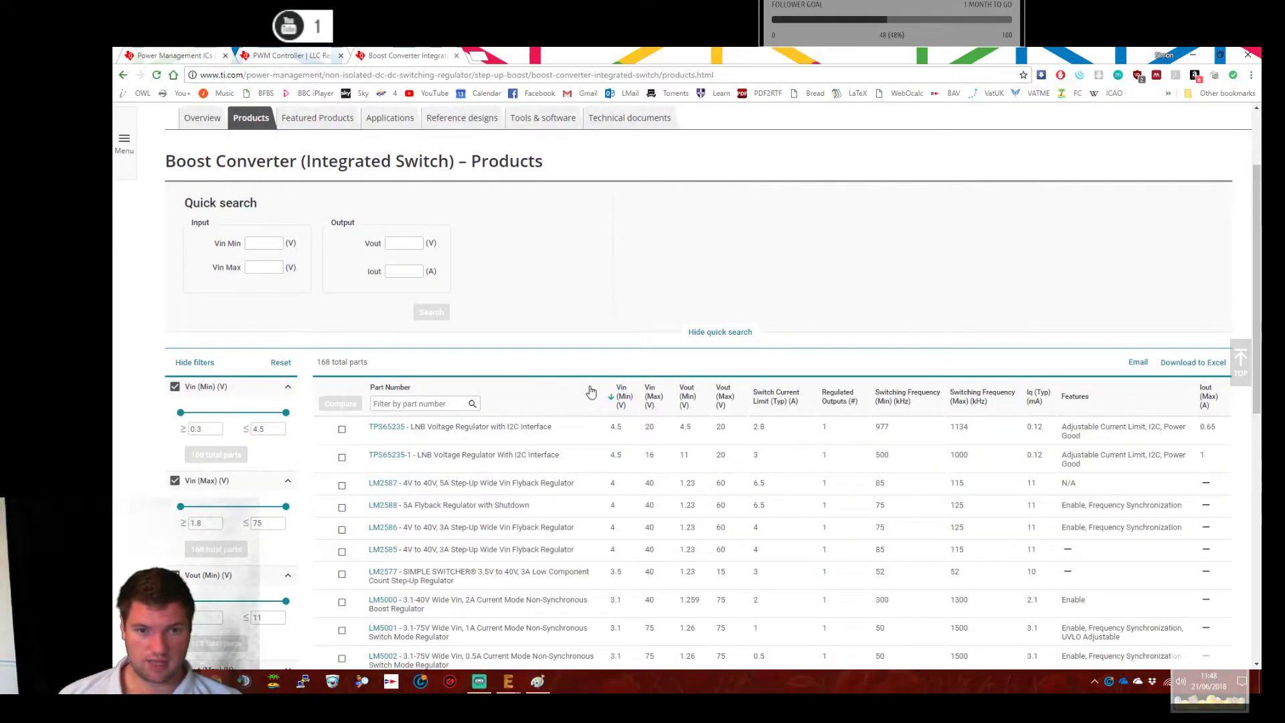
left_click(613, 395)
scroll(484, 407, "down", 1)
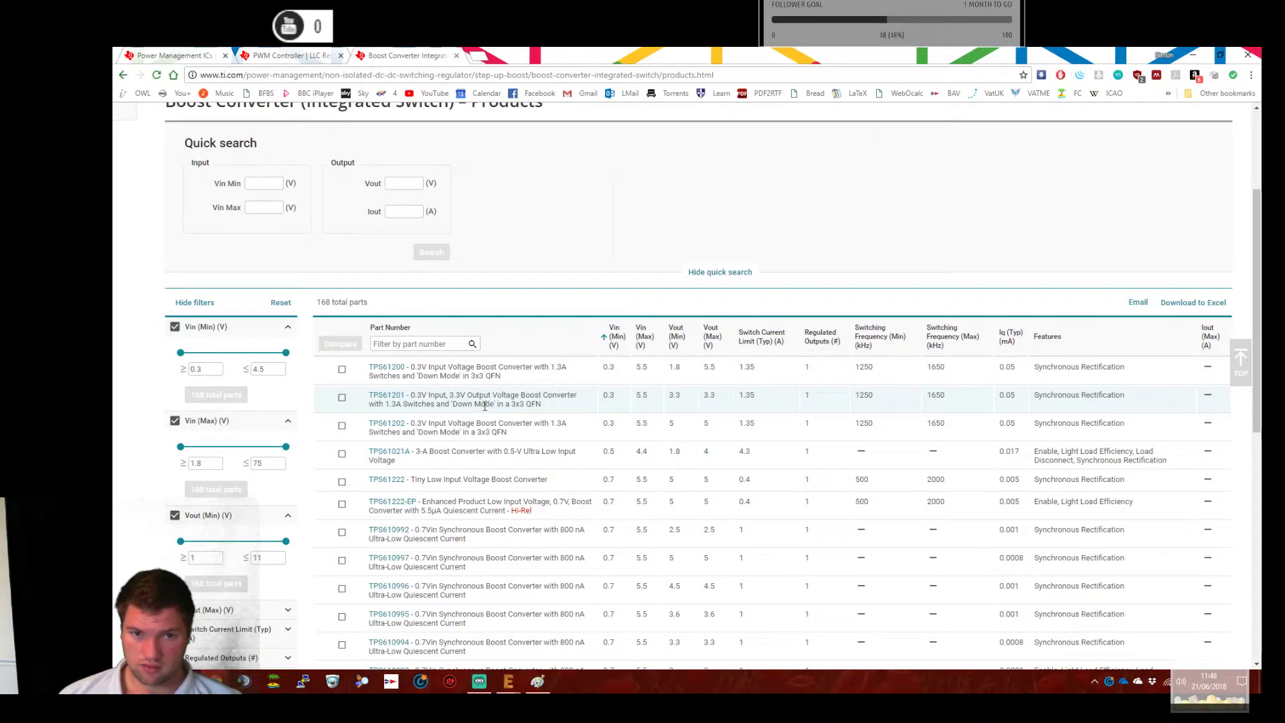
Review the lowest-input-voltage entries in the sorted boost converter list, then close that product page.
scroll(684, 510, "down", 1)
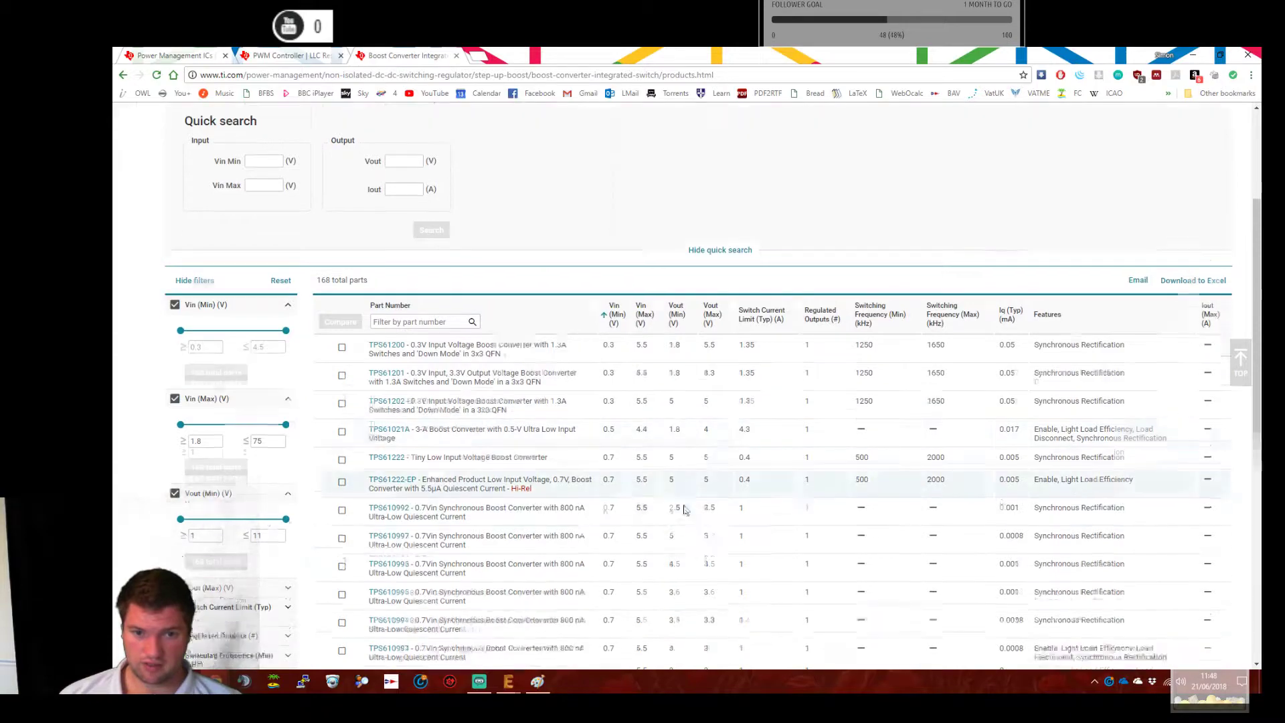
scroll(685, 511, "down", 8)
scroll(688, 510, "up", 10)
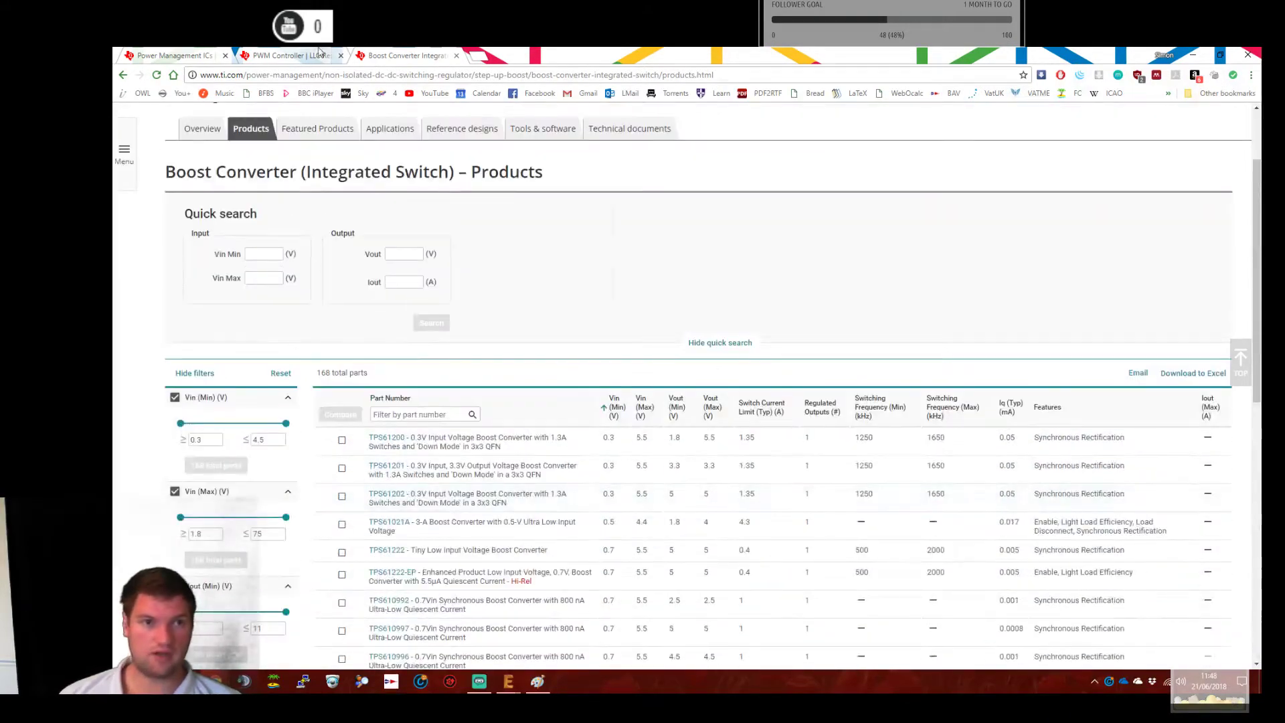
key("ctrl+w")
Examine the PWM controller overview's topology selector and its product category list, then close the page.
scroll(485, 353, "down", 3)
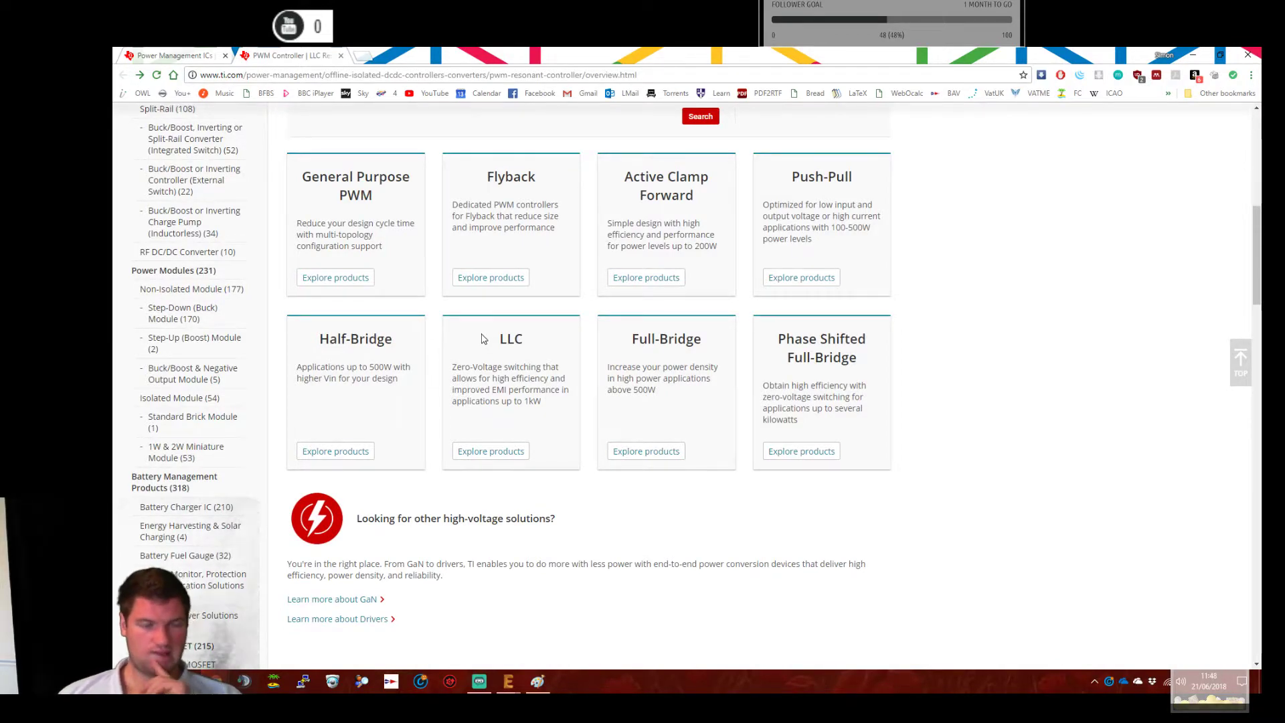
scroll(482, 339, "down", 3)
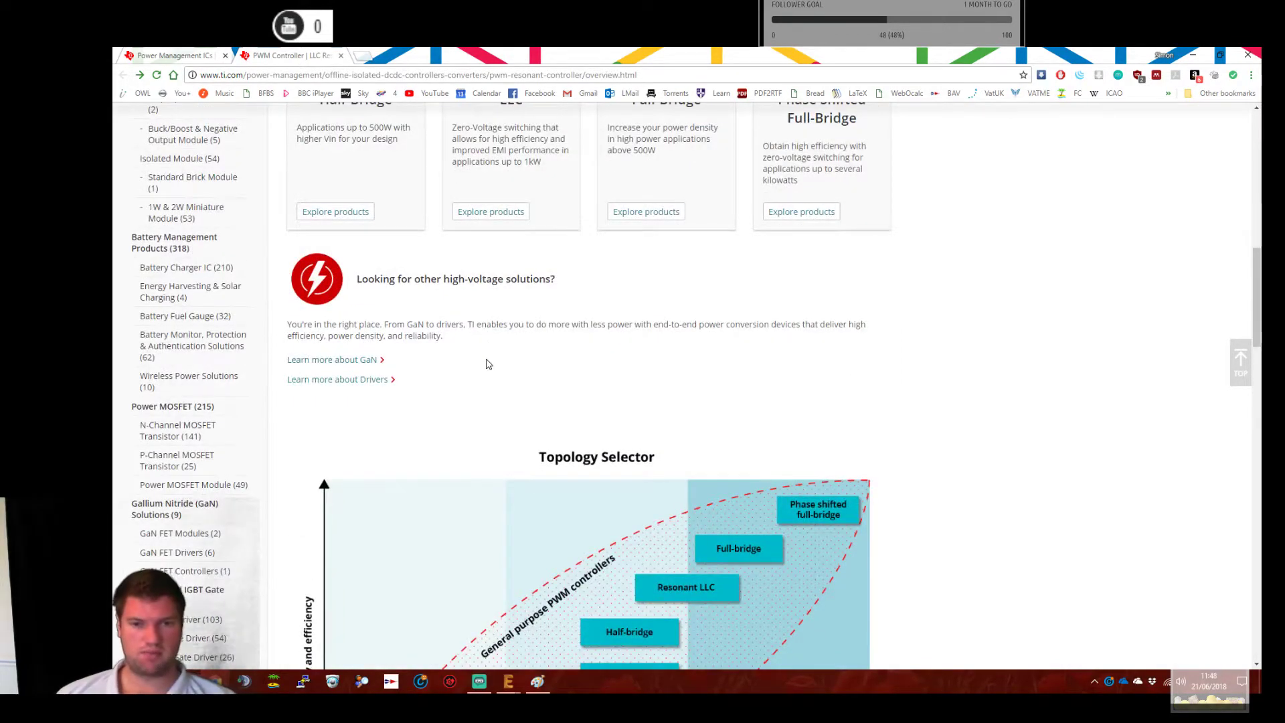
scroll(504, 350, "down", 2)
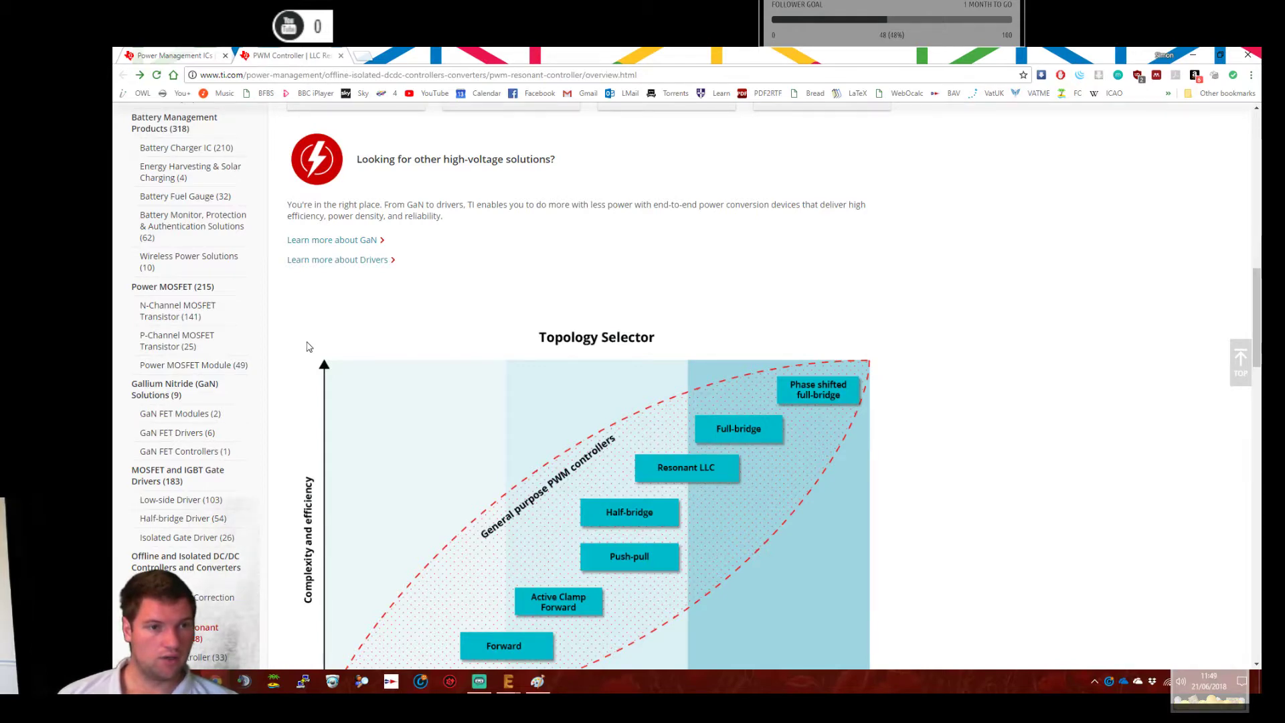
scroll(315, 412, "down", 2)
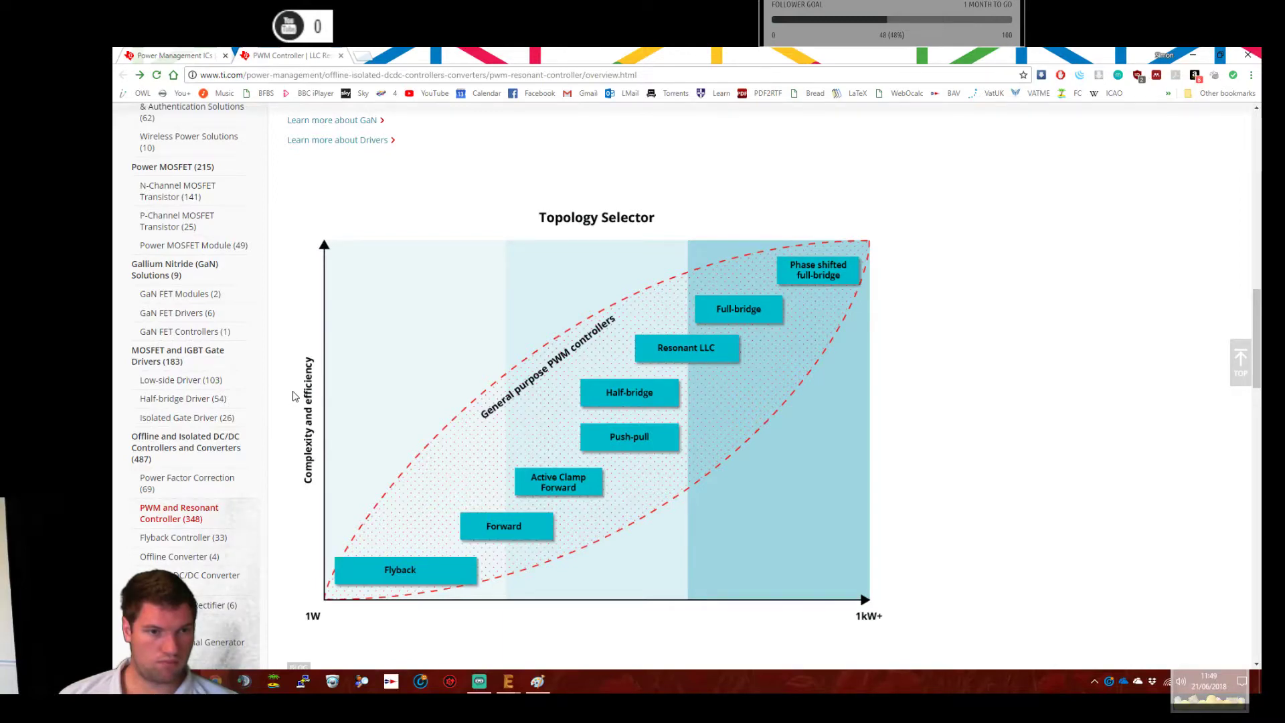
scroll(294, 393, "down", 4)
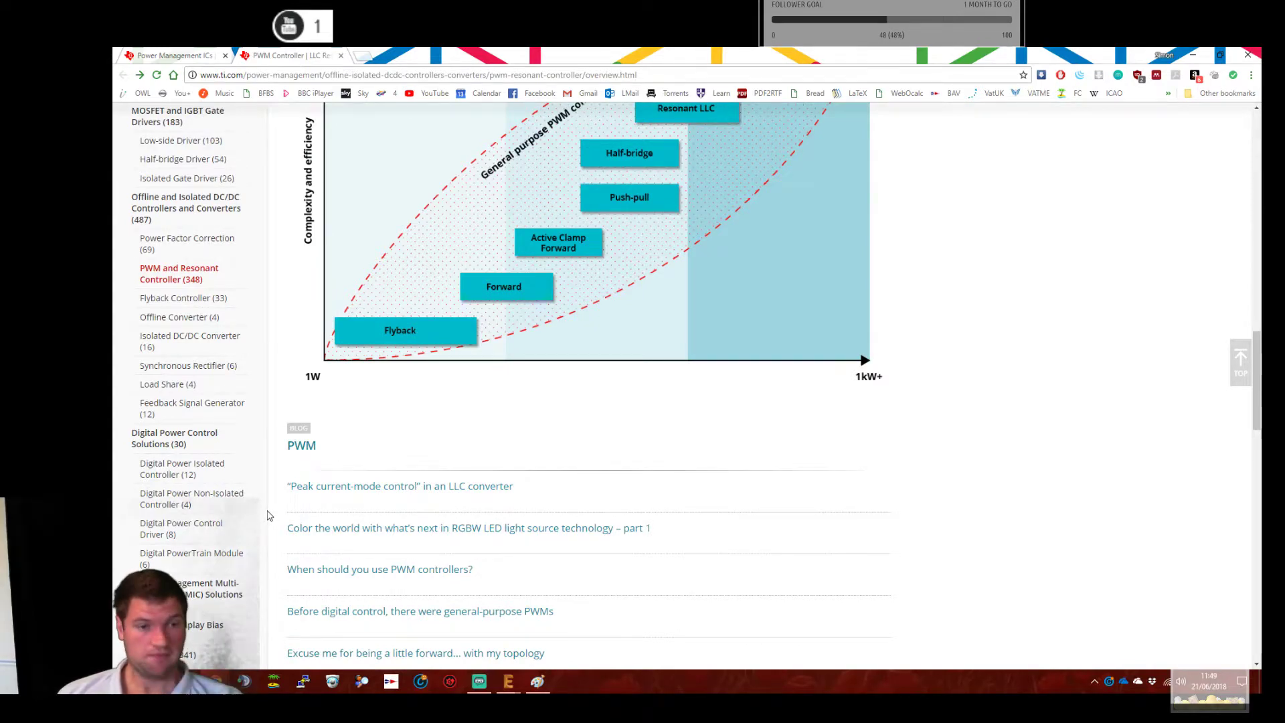
scroll(271, 515, "down", 4)
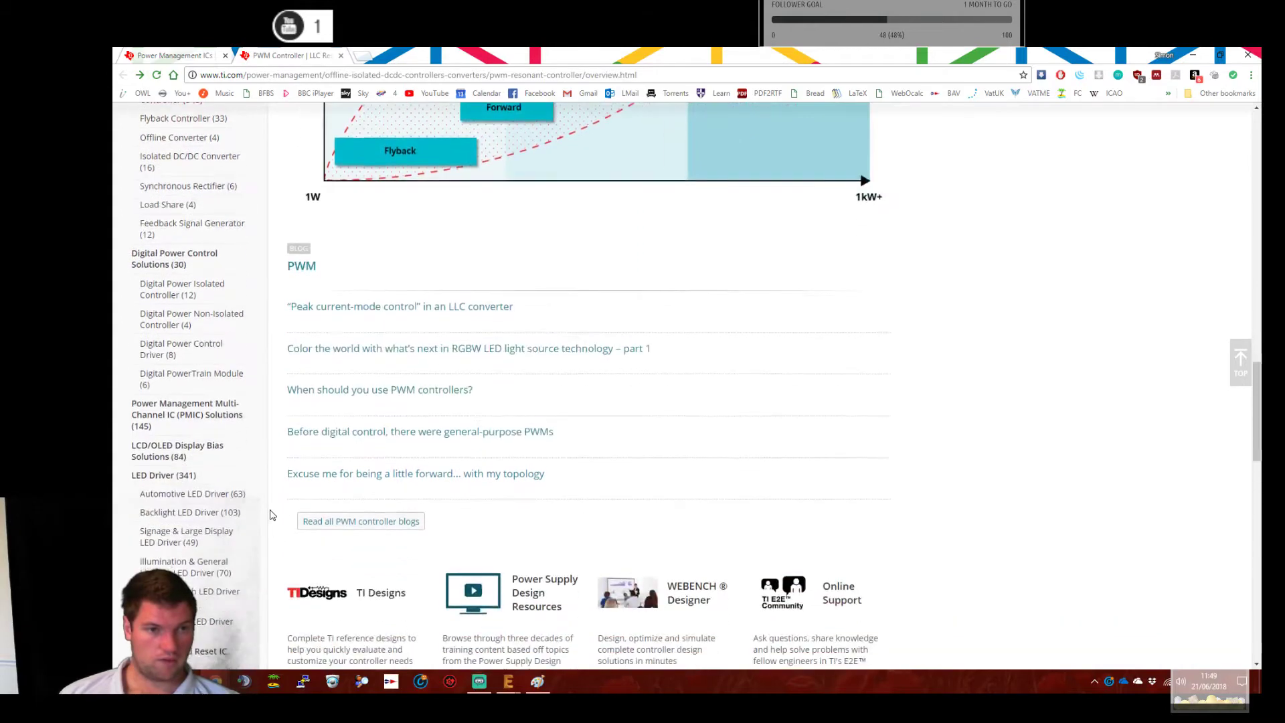
scroll(281, 512, "down", 3)
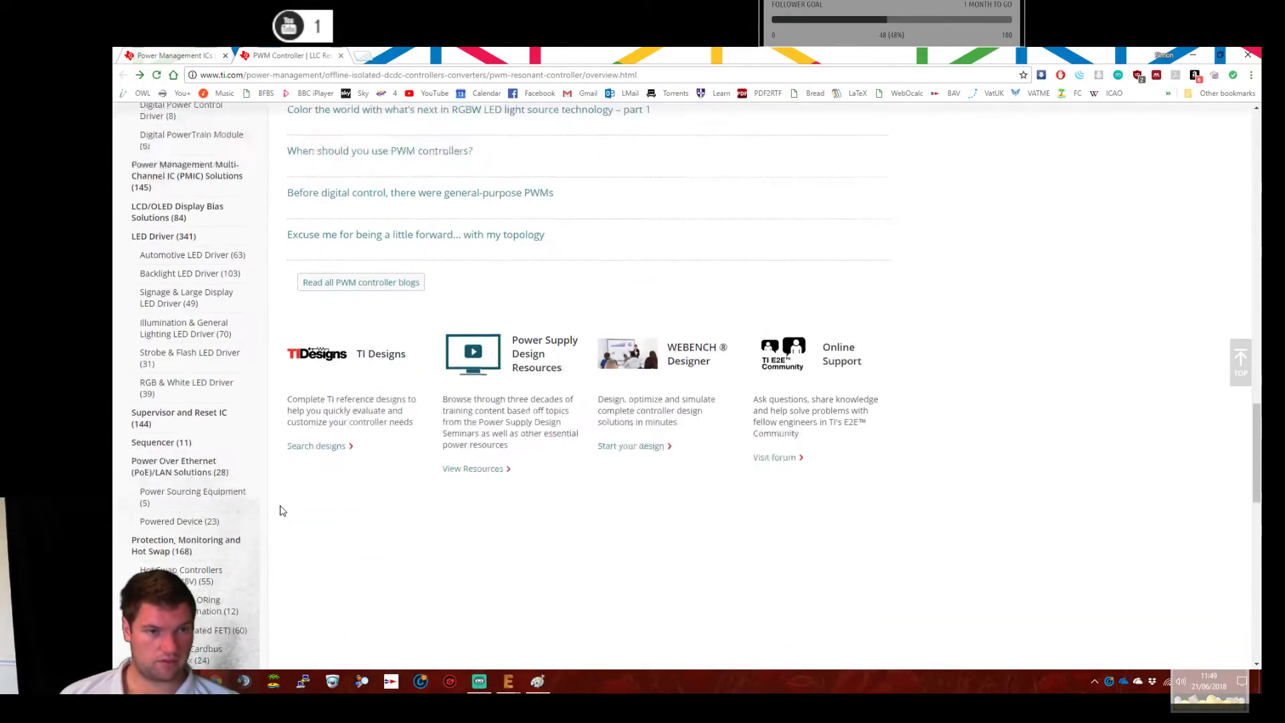
left_click(341, 54)
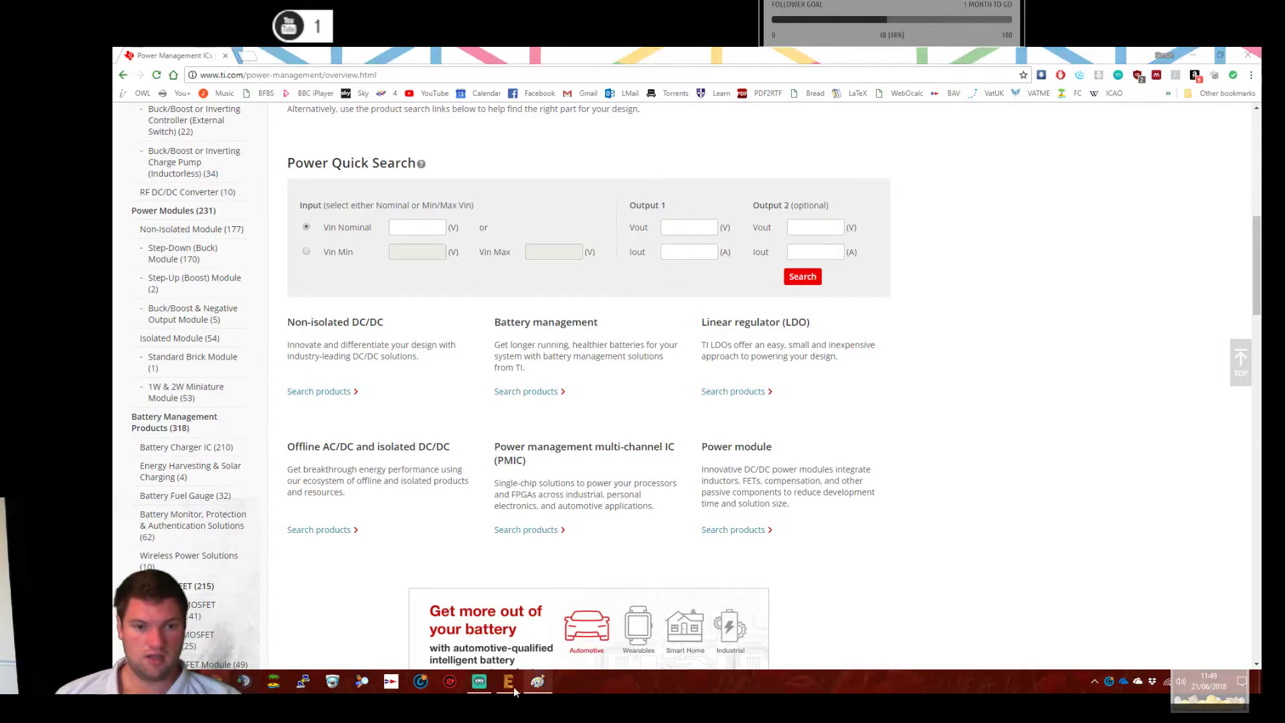
Switch to EAGLE's ADD dialog, collapse the texas and analog-devices libraries, and search the parts for "boost".
mouse_move(508, 681)
left_click(460, 605)
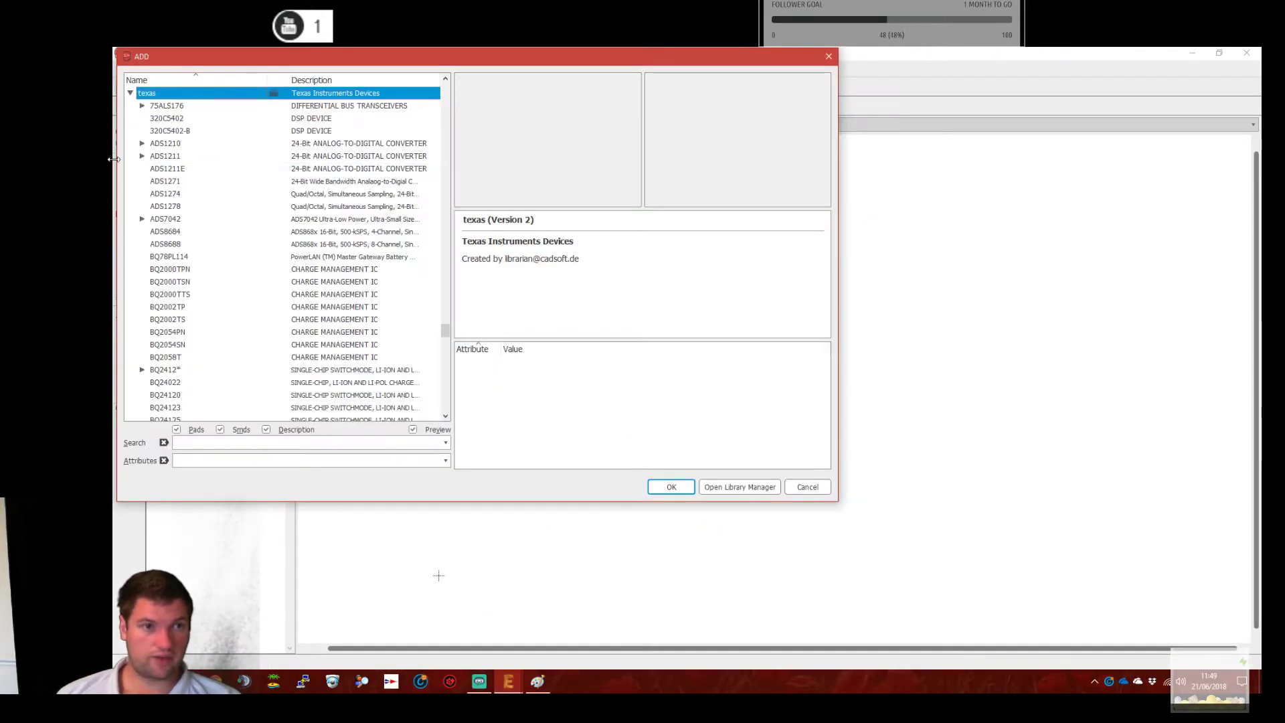
scroll(140, 194, "up", 3)
left_click(131, 206)
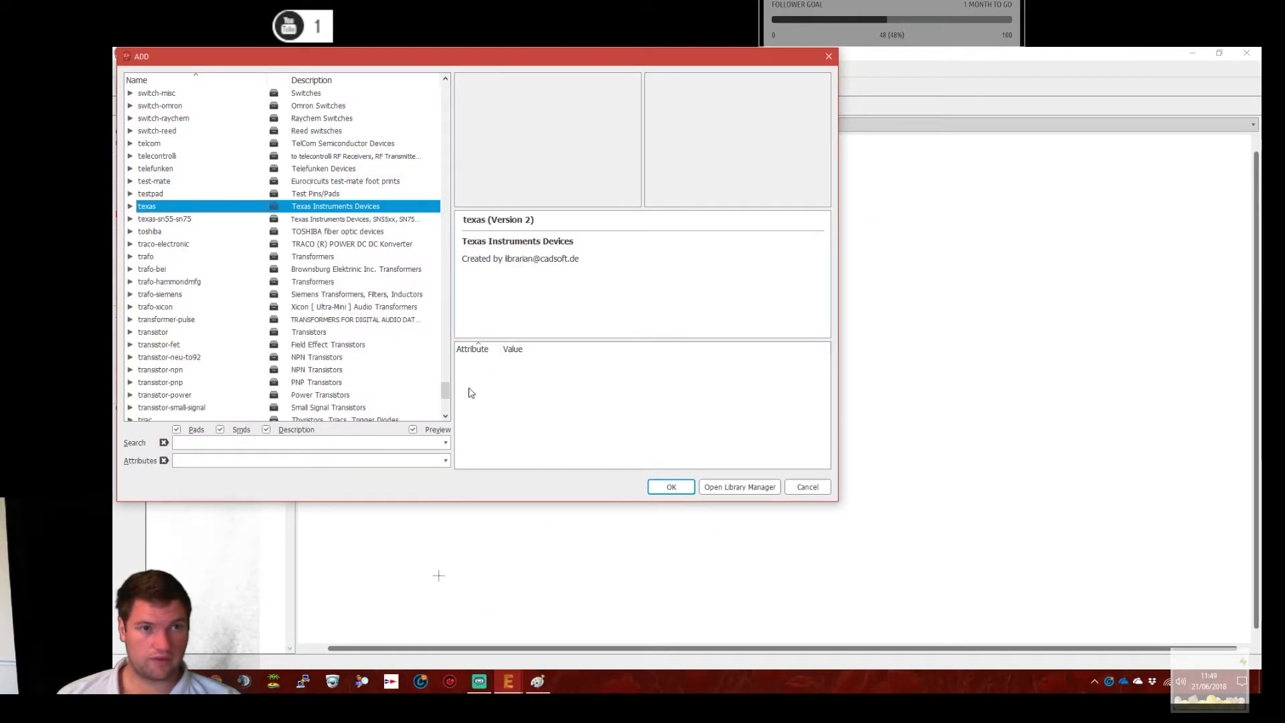
left_click_drag(444, 394, 422, 89)
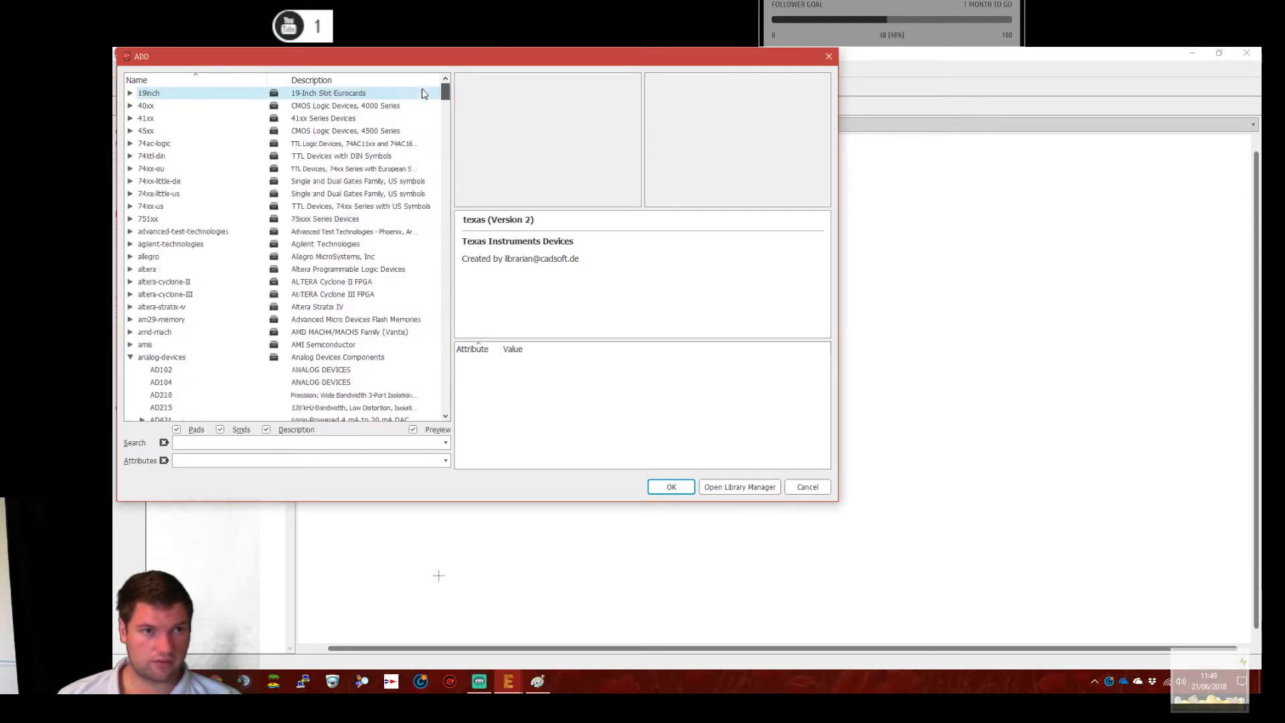
left_click(131, 357)
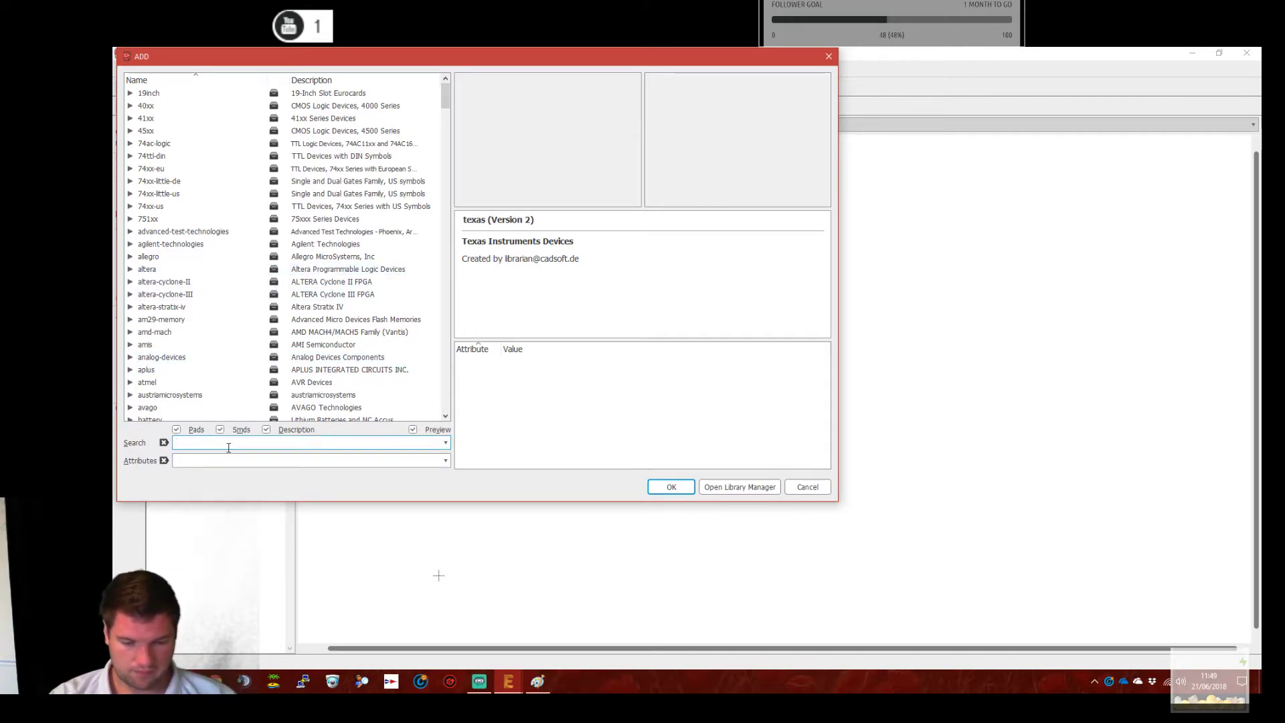
type("o")
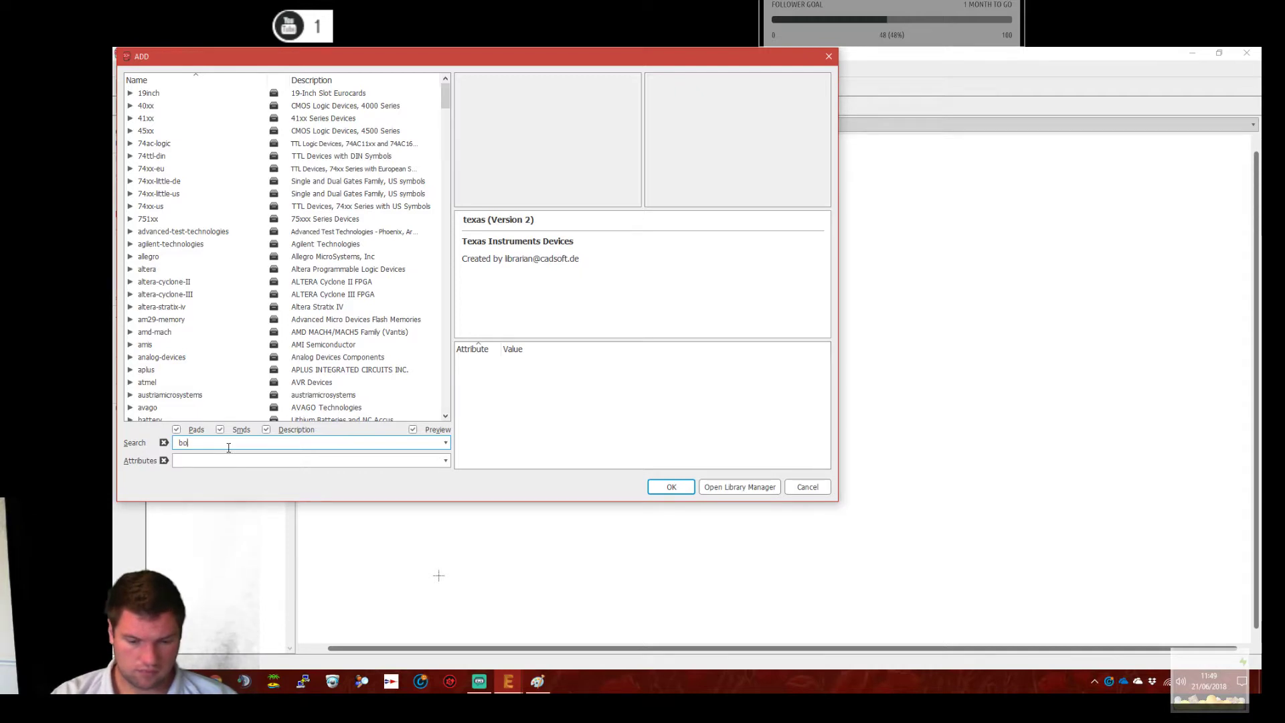
type("ost")
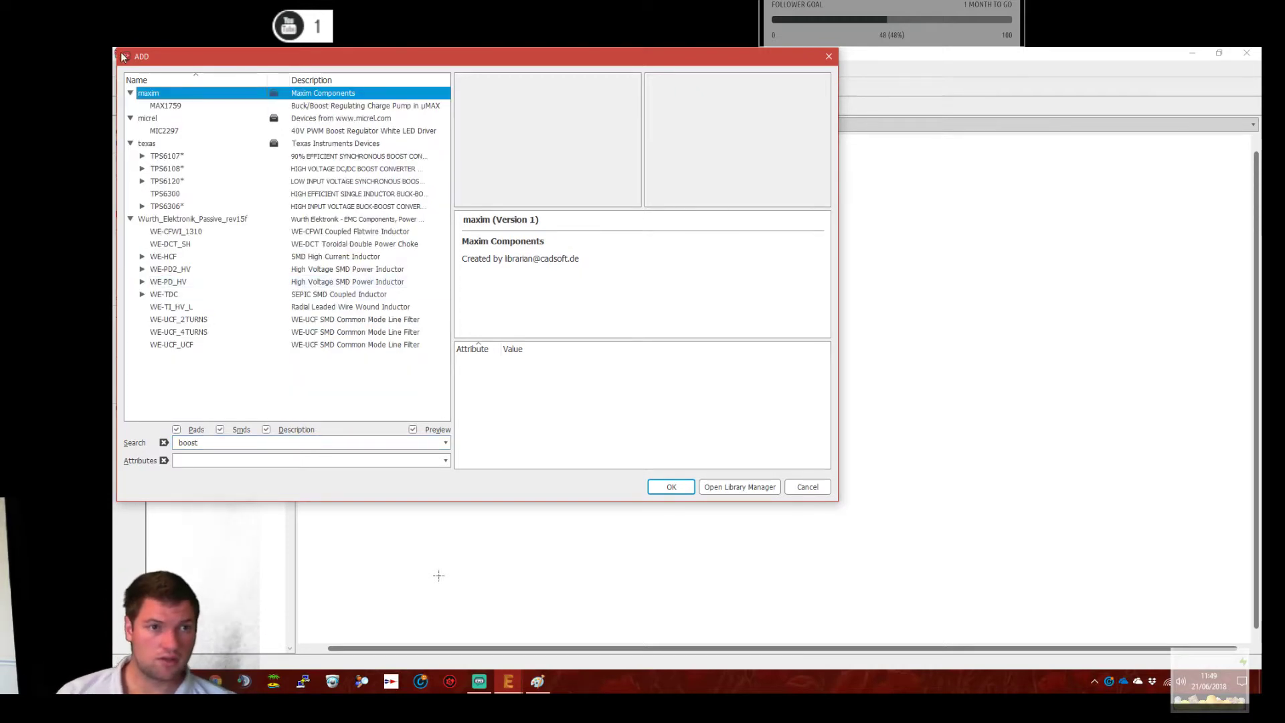
Preview the MAX1759 charge pump and several Wurth inductors, including WE-CFWI_1310 and WE-TDC, and reselect the MAX1759.
left_click(225, 106)
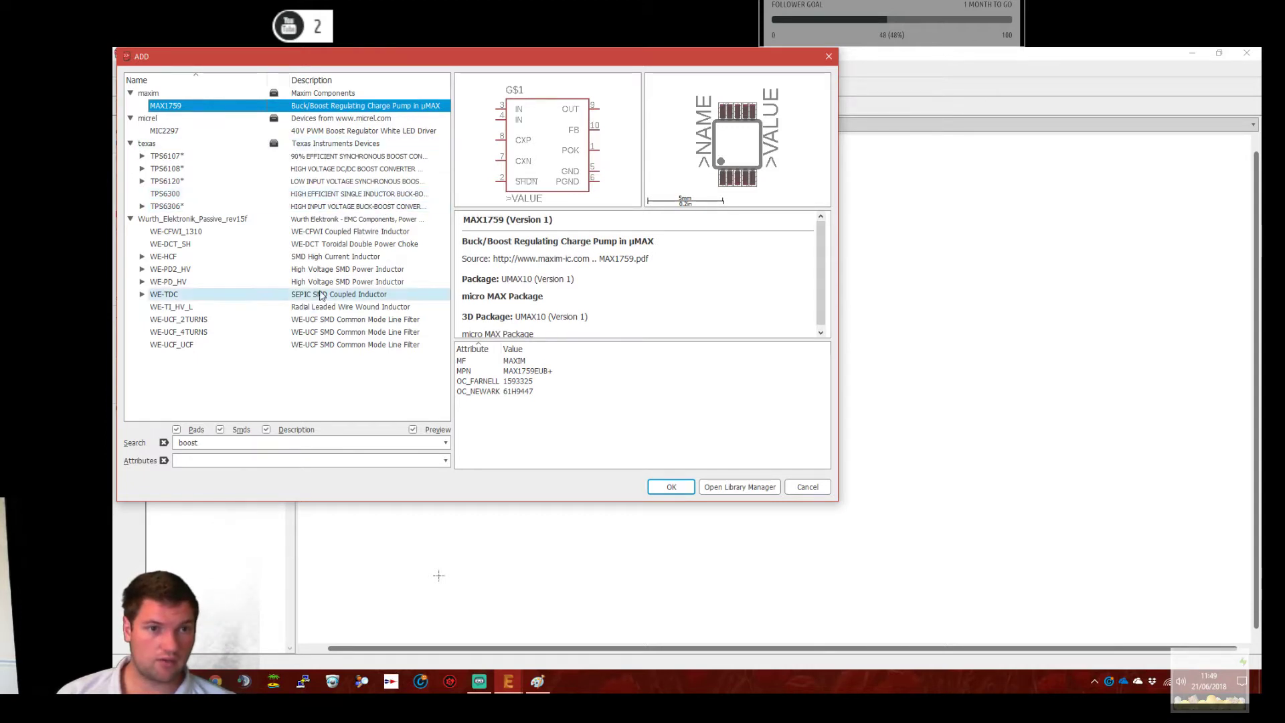
left_click(344, 232)
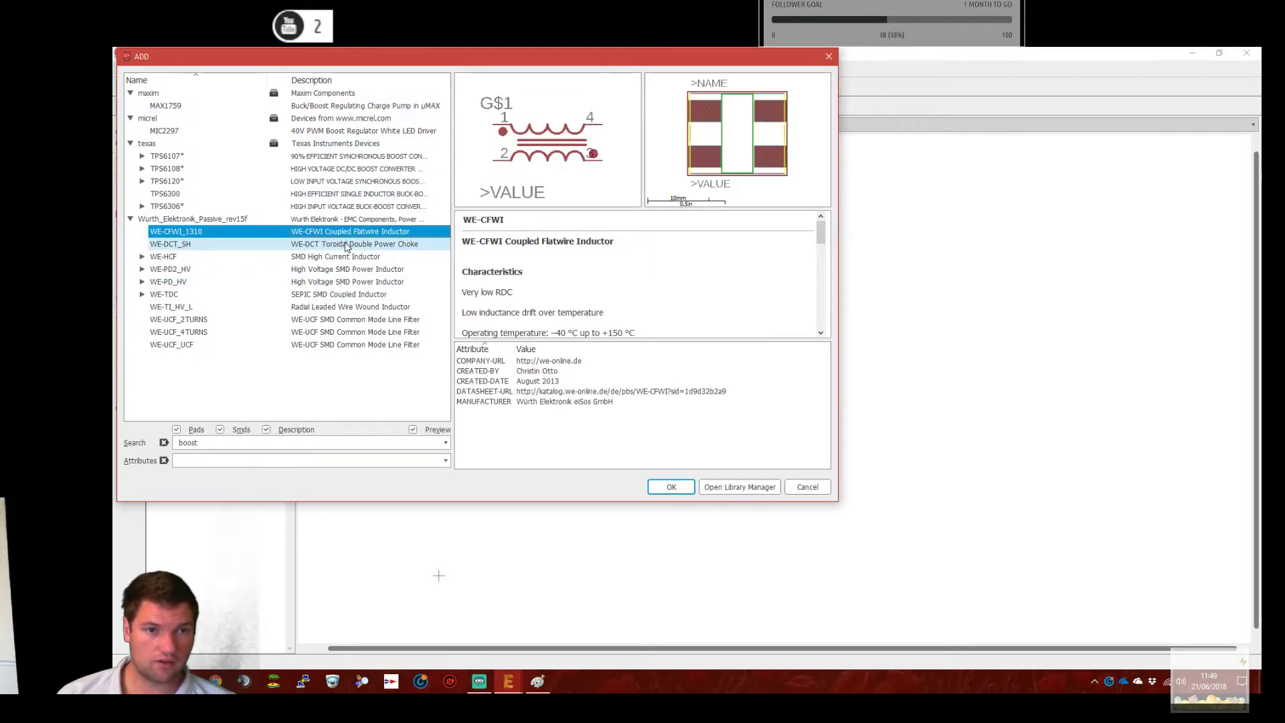
left_click(348, 269)
left_click(327, 296)
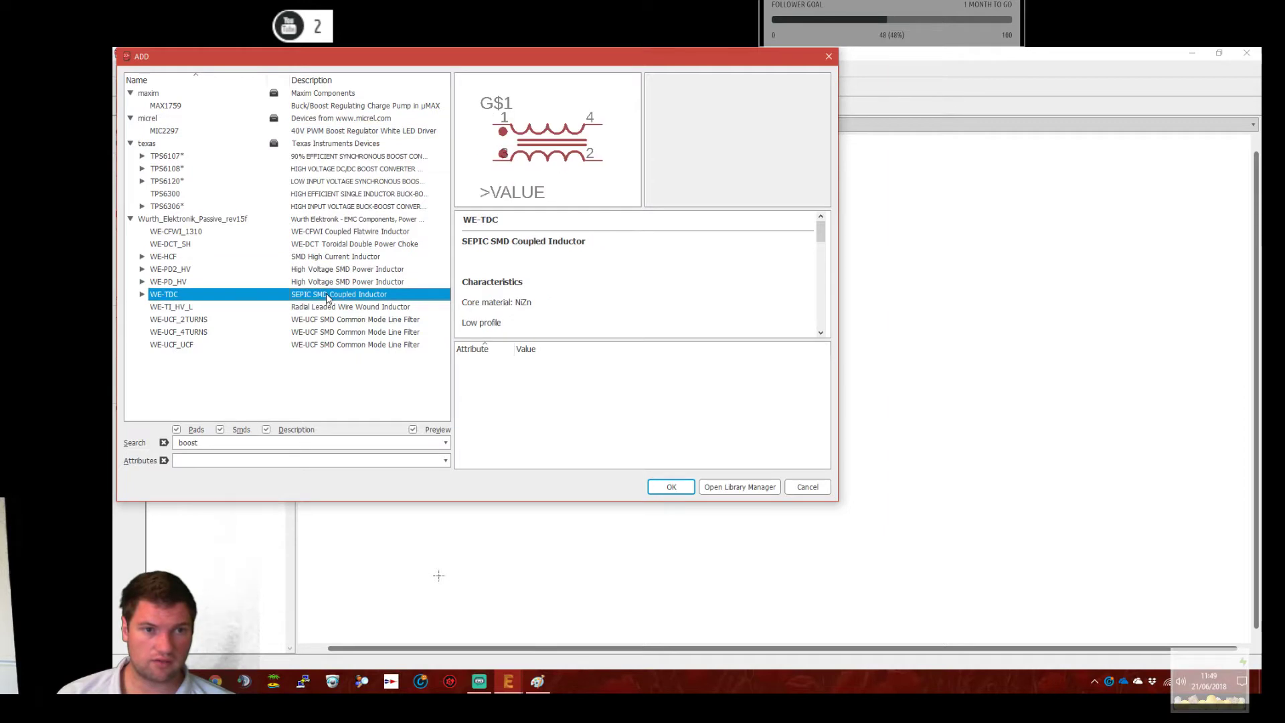
left_click(332, 119)
left_click(331, 106)
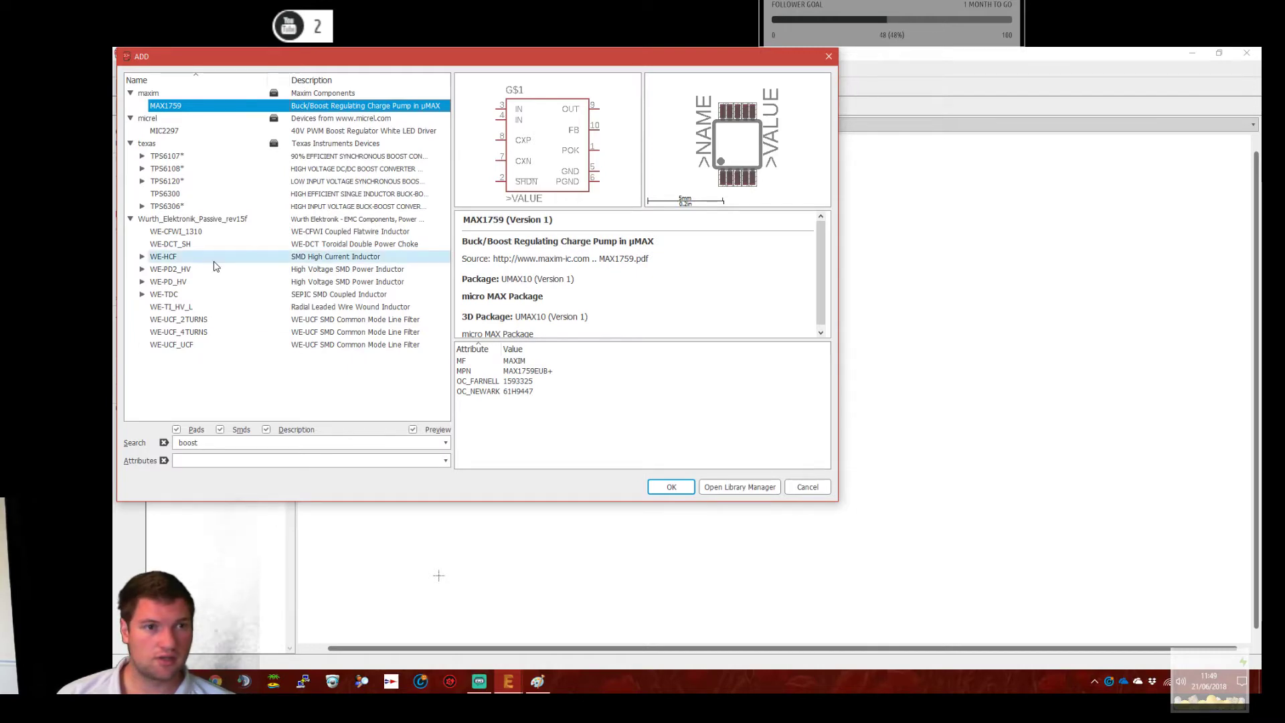
Switch to the browser, search the web for "maxim" and open the Maxim Integrated website.
mouse_move(214, 681)
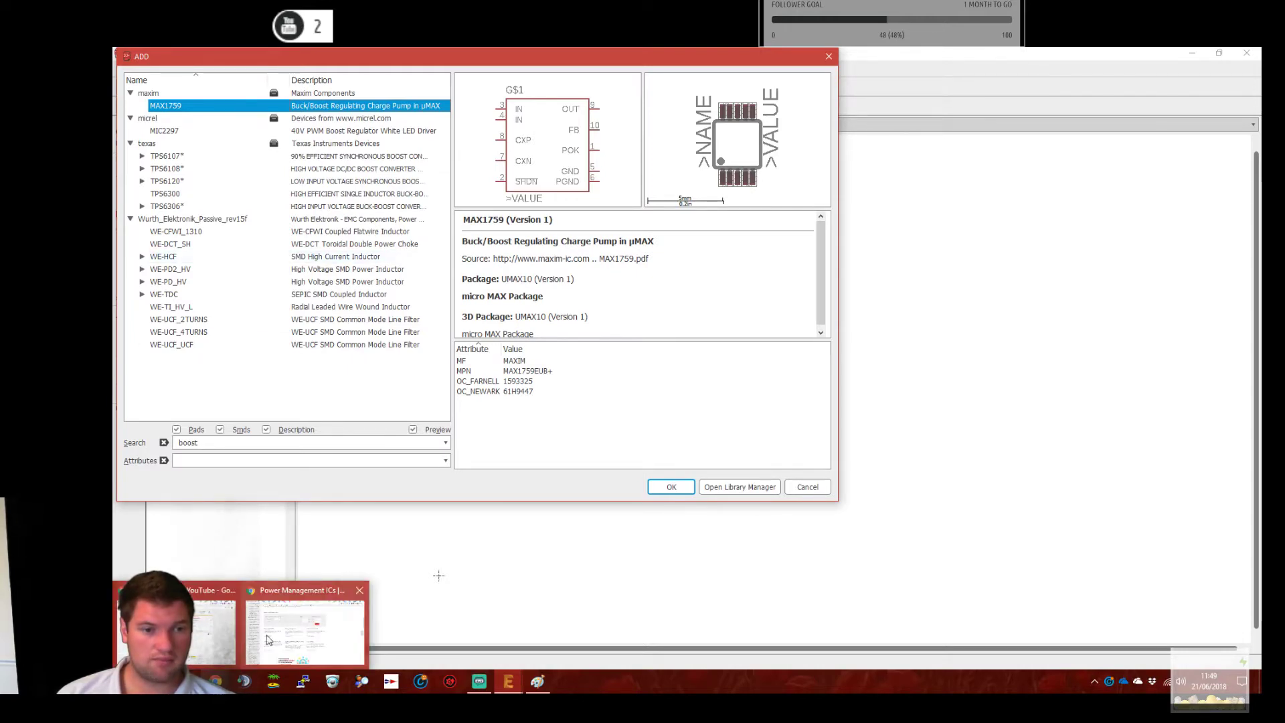
left_click(363, 604)
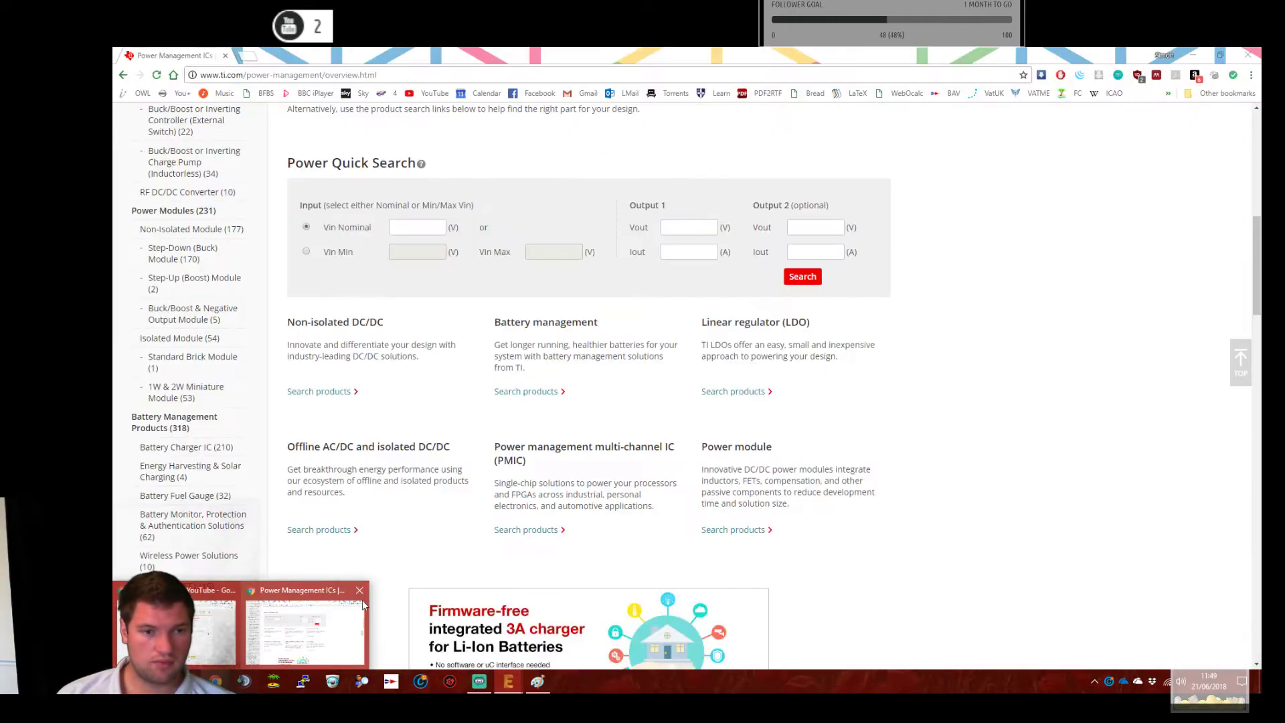
left_click(287, 76)
type("maxim")
key("Return")
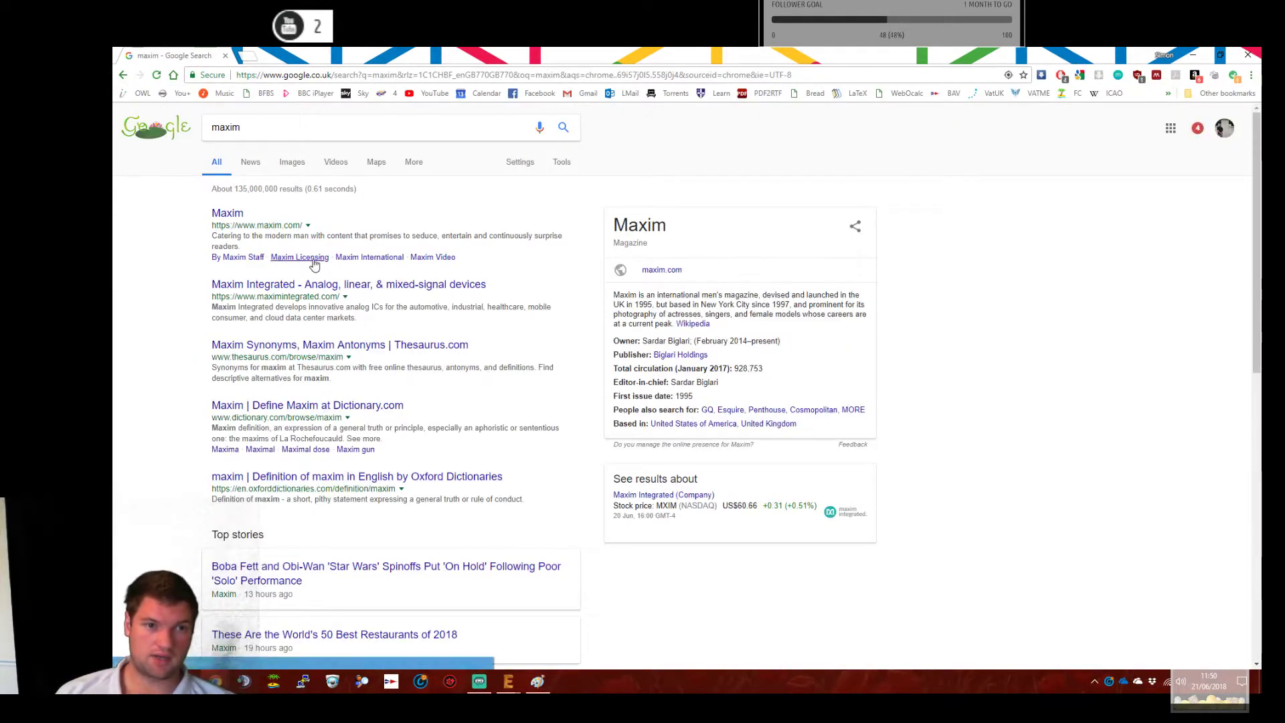
left_click_drag(211, 235, 312, 235)
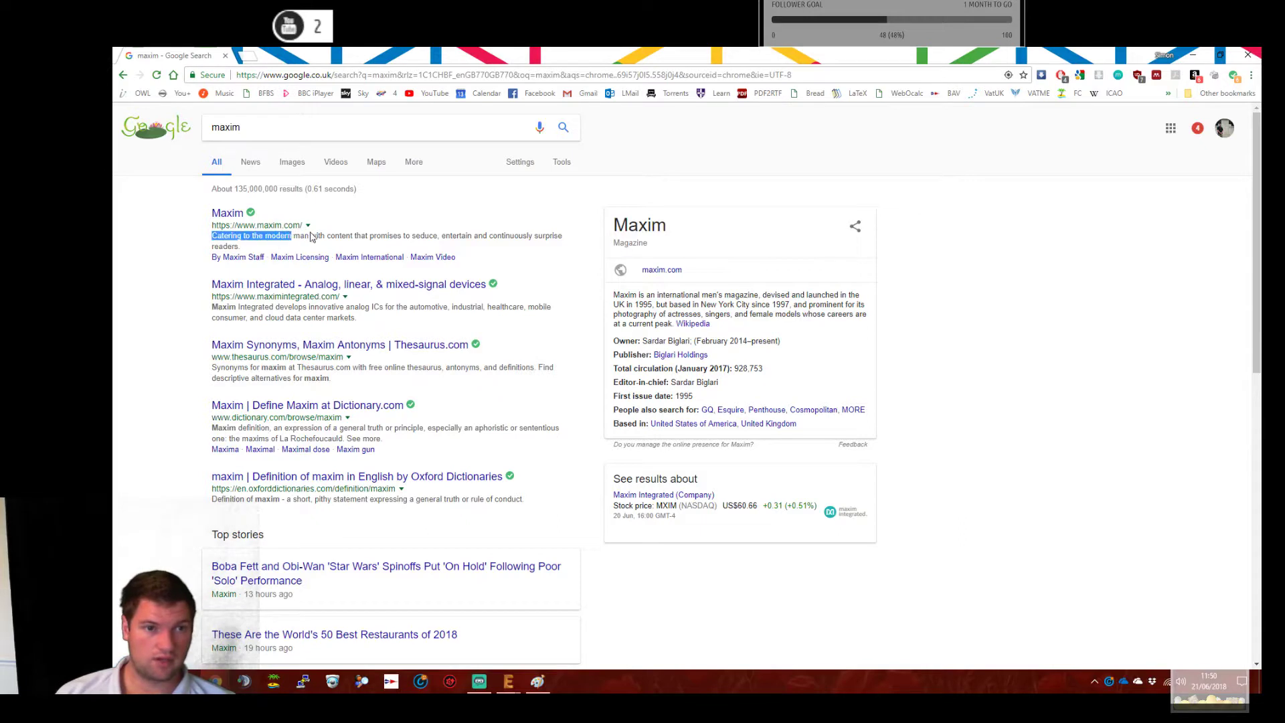
left_click(315, 239)
left_click(326, 286)
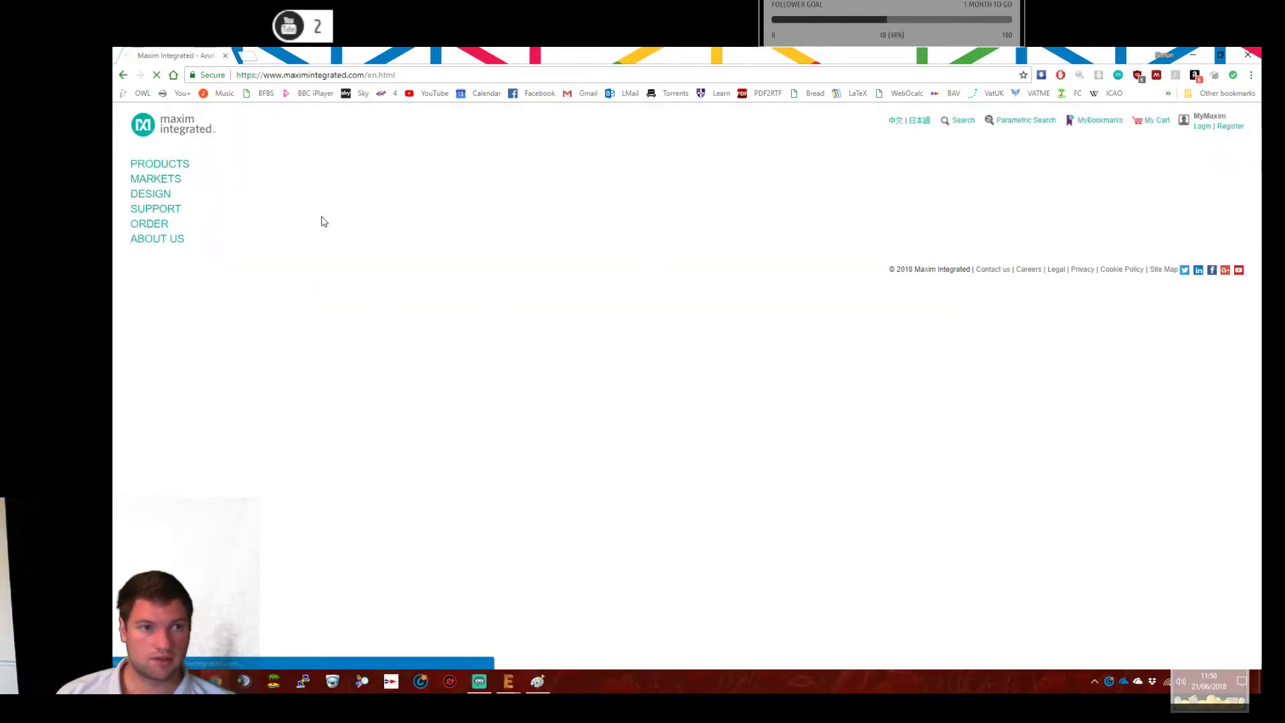
Browse Maxim's power products to the step-down/up (buck-boost) switching regulators and list all of them in the parametric search.
left_click(165, 171)
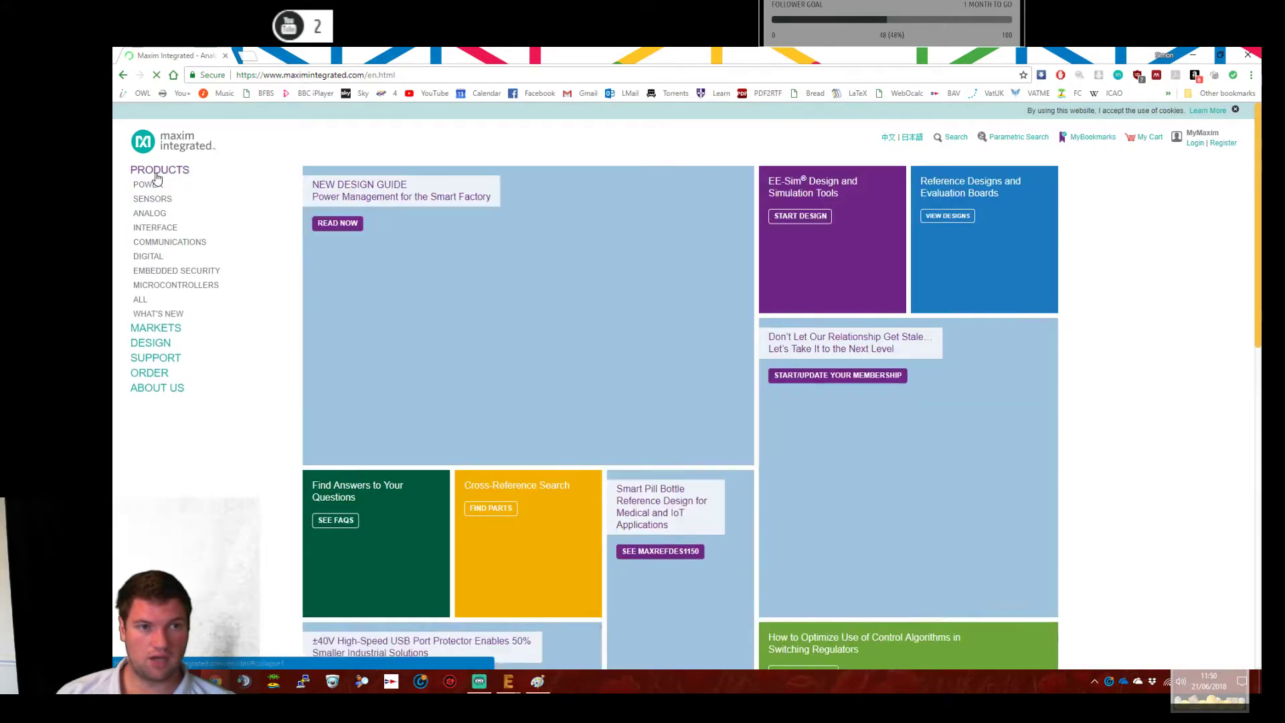
left_click(164, 171)
left_click(162, 171)
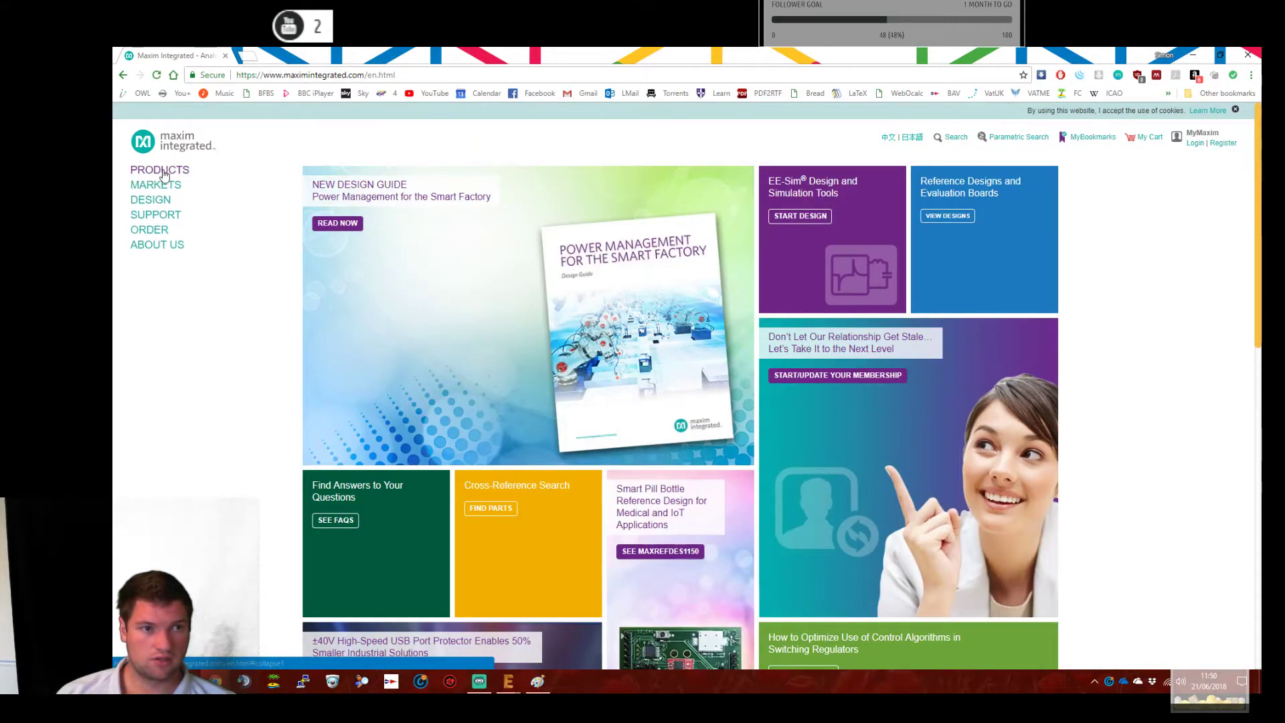
left_click(159, 172)
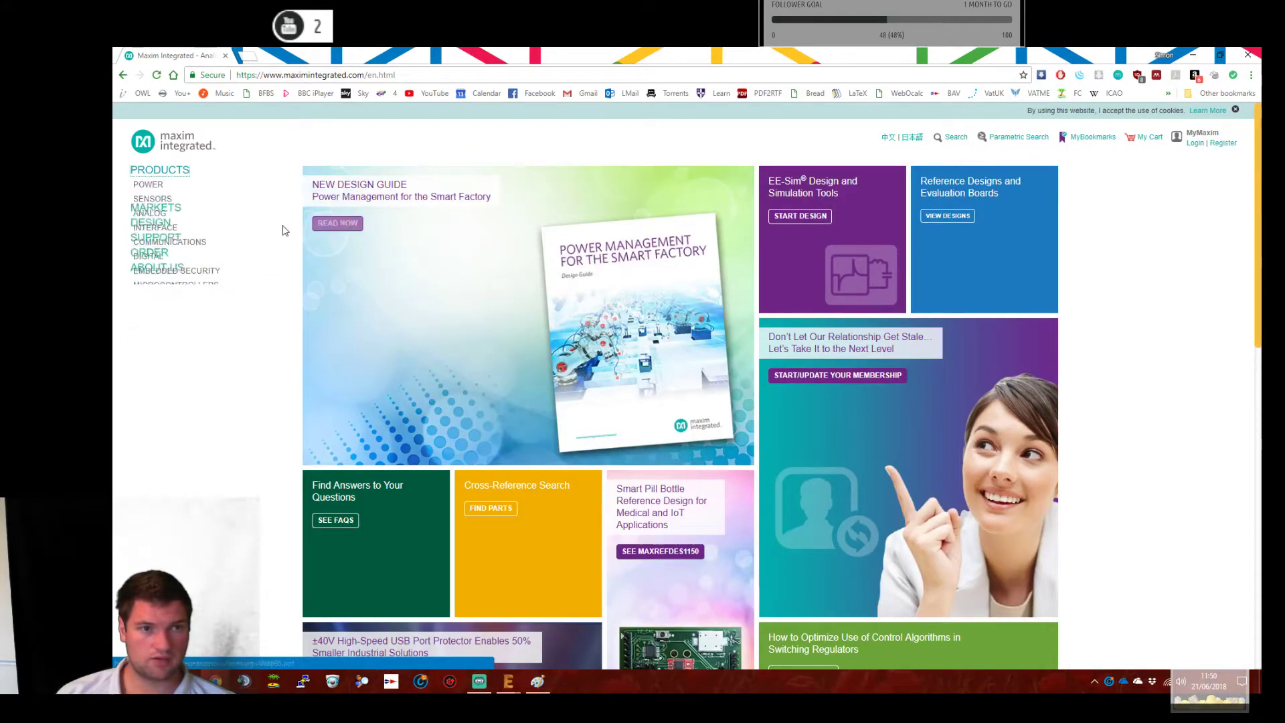
left_click(161, 172)
mouse_move(163, 191)
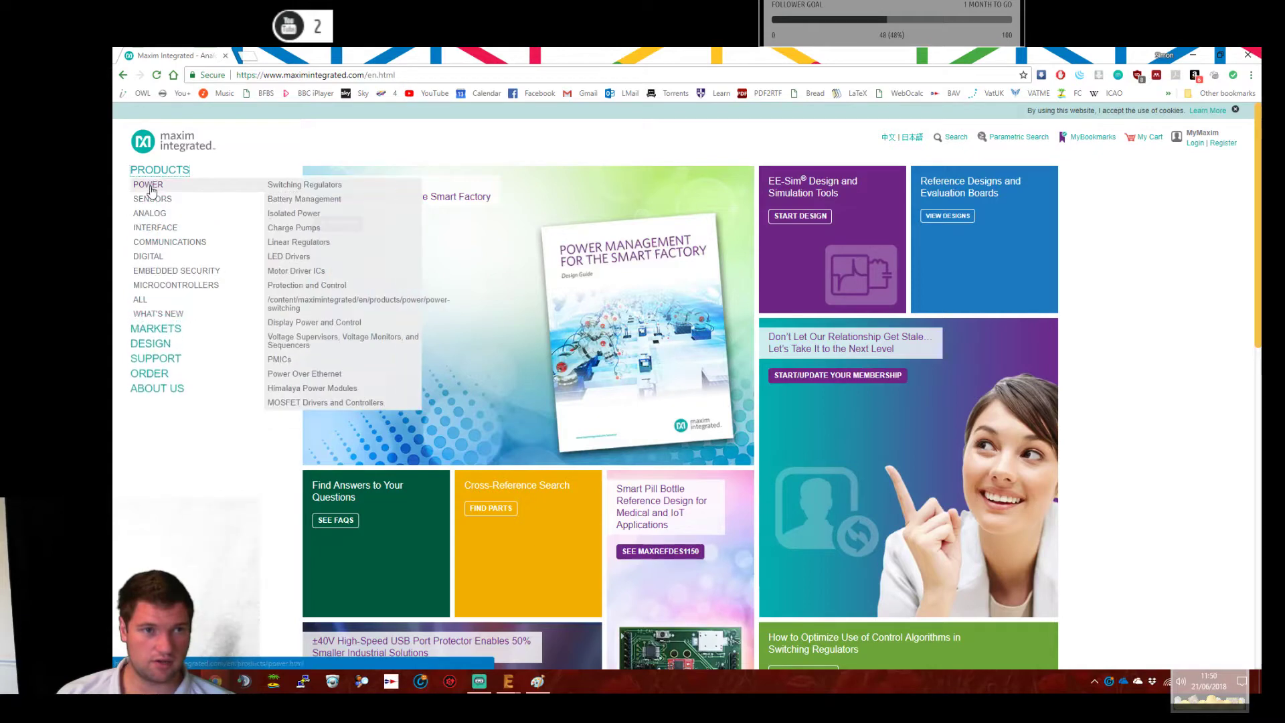
left_click(307, 189)
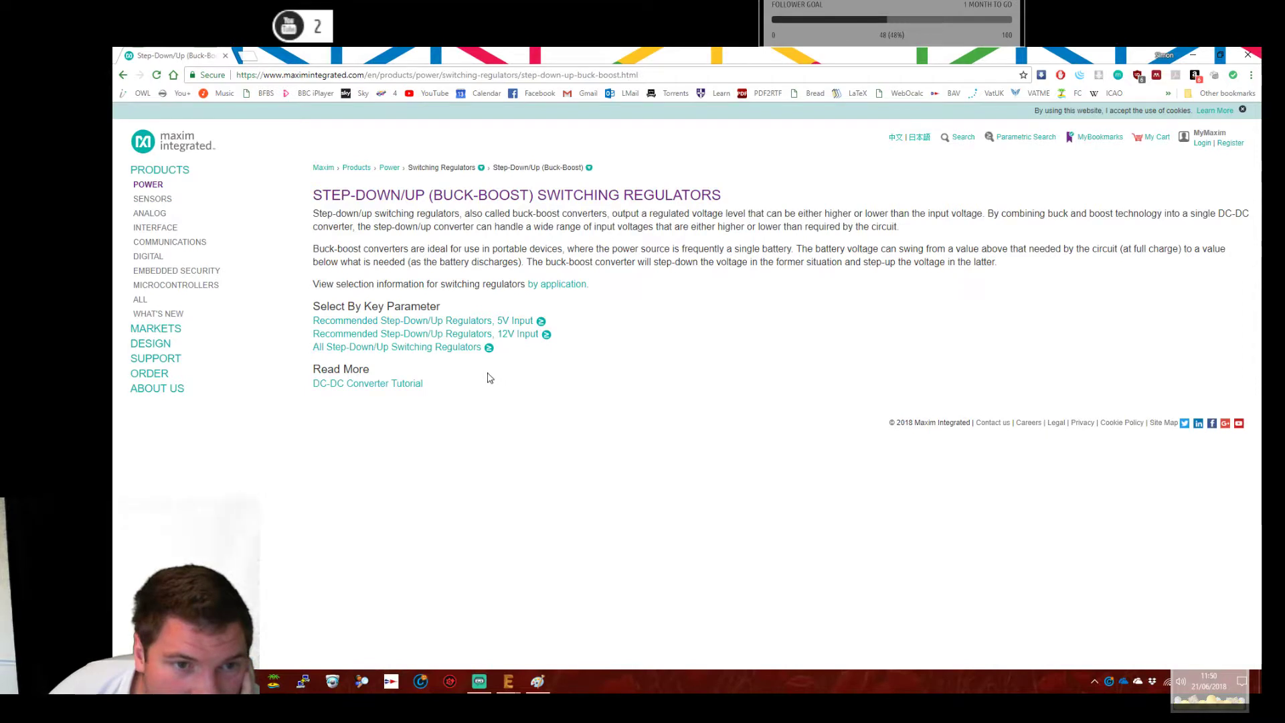
left_click(453, 350)
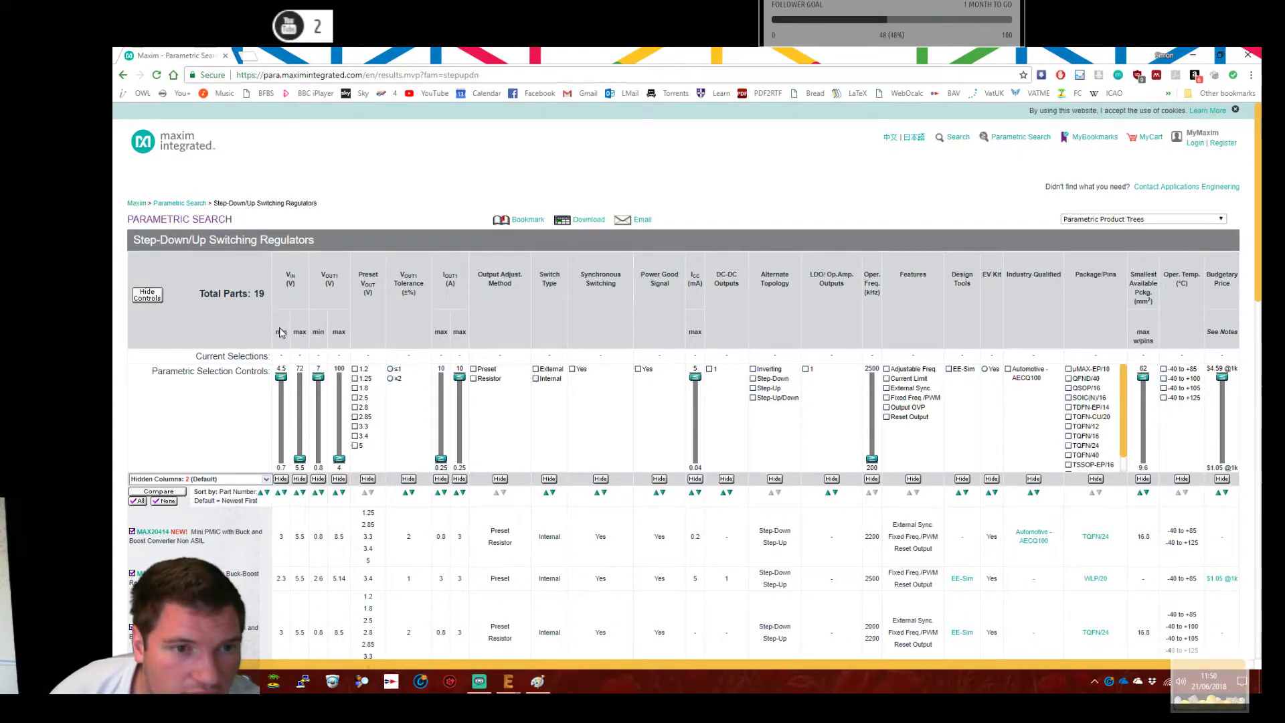
Sort the step-down/up regulators by minimum input voltage in ascending order and review the lowest-voltage parts.
left_click(286, 495)
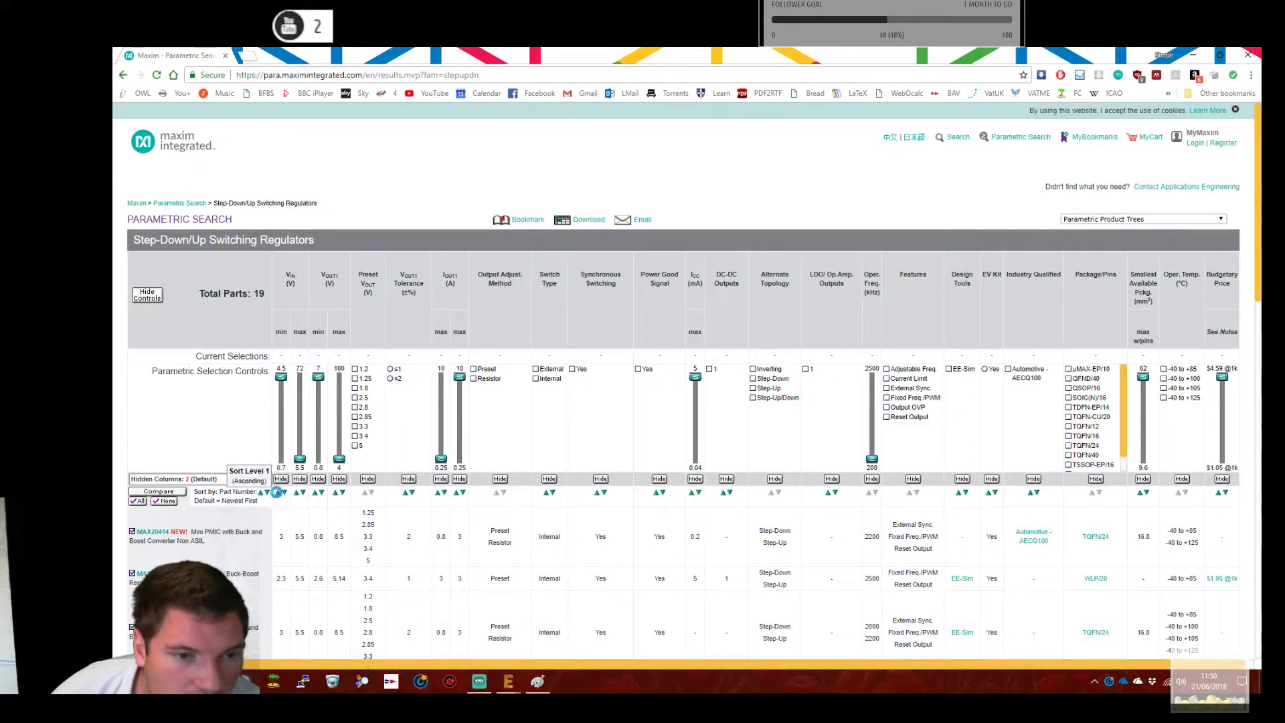
scroll(250, 362, "down", 3)
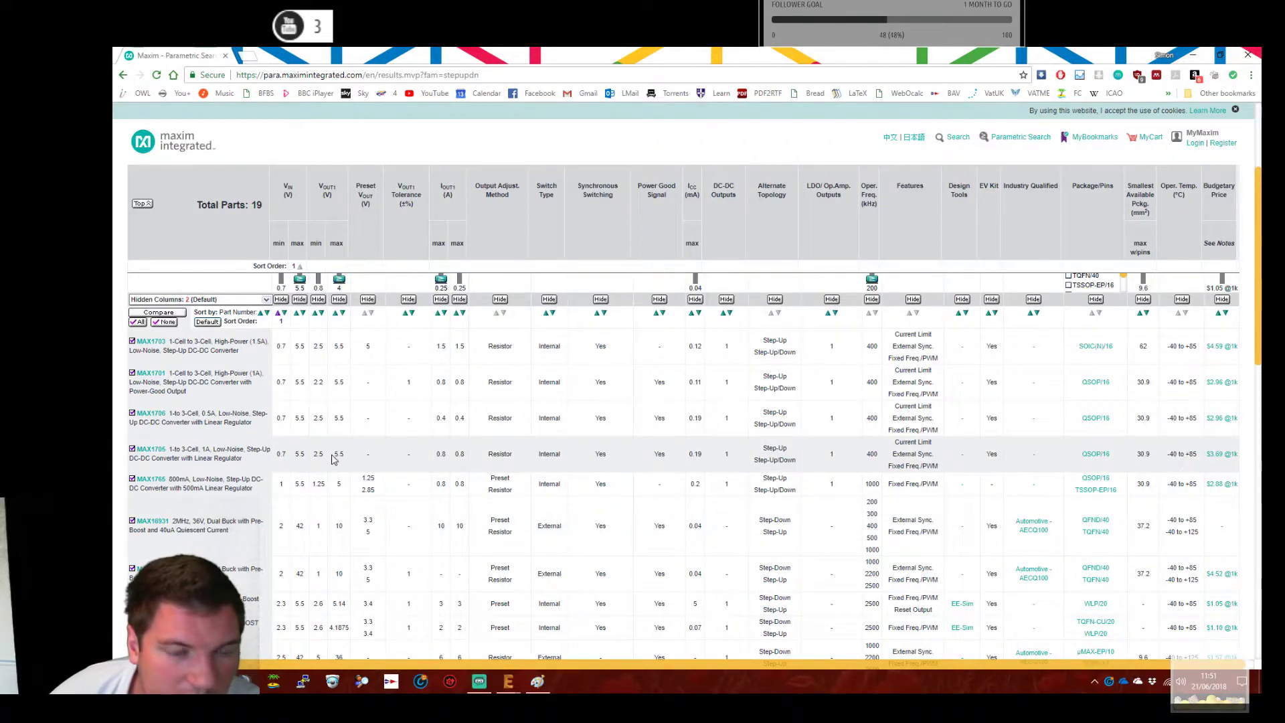
left_click_drag(332, 458, 348, 456)
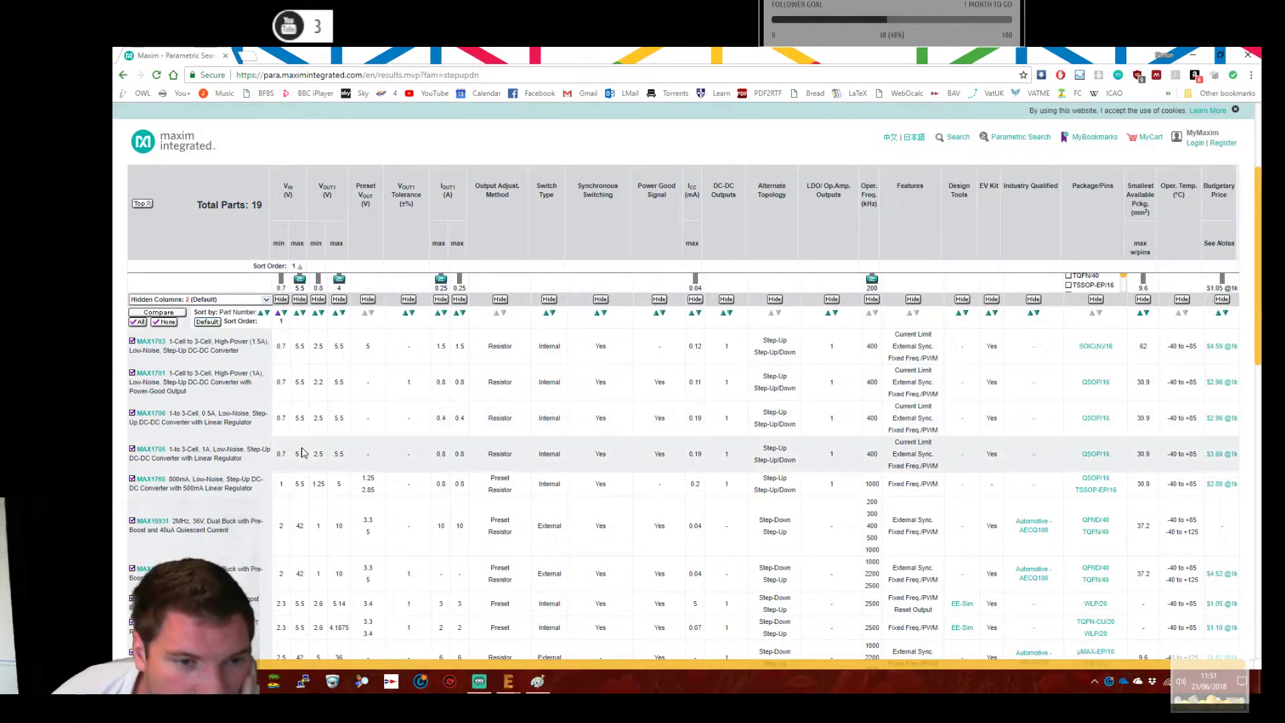
scroll(301, 453, "down", 1)
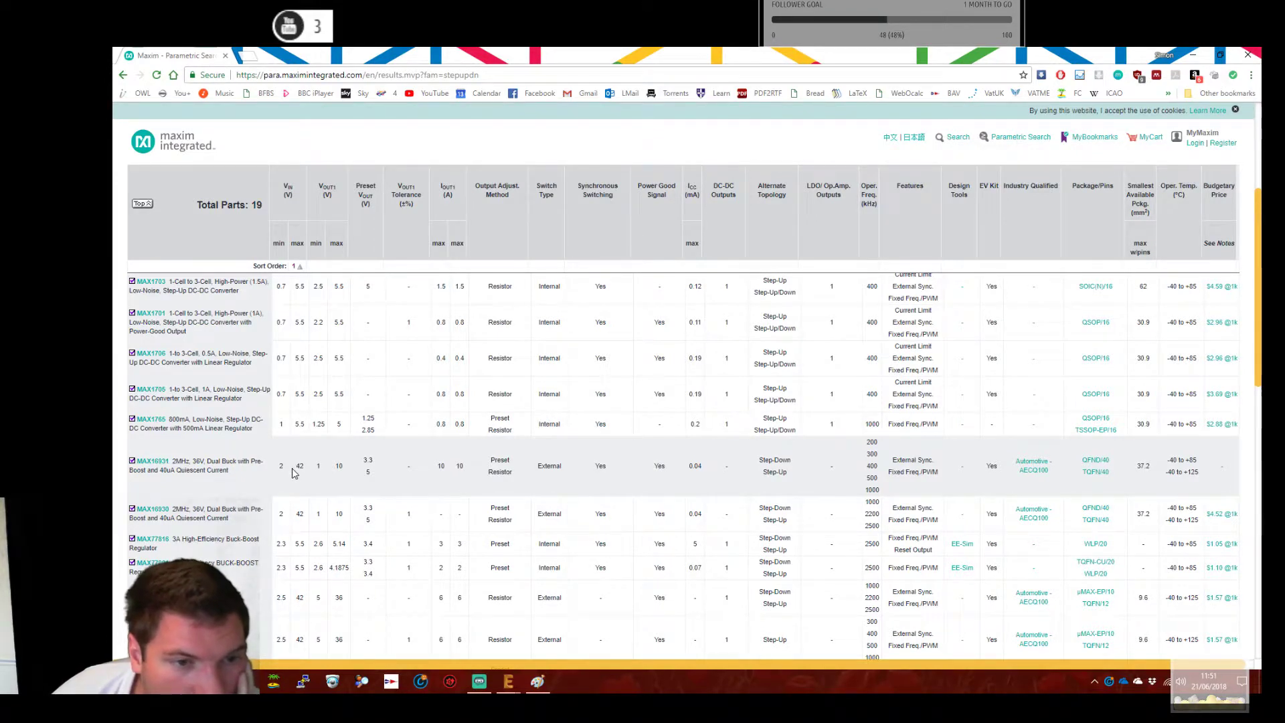
Check the minimum input voltage of the MAX16931 dual buck with pre-boost in the sorted parts list.
double_click(281, 467)
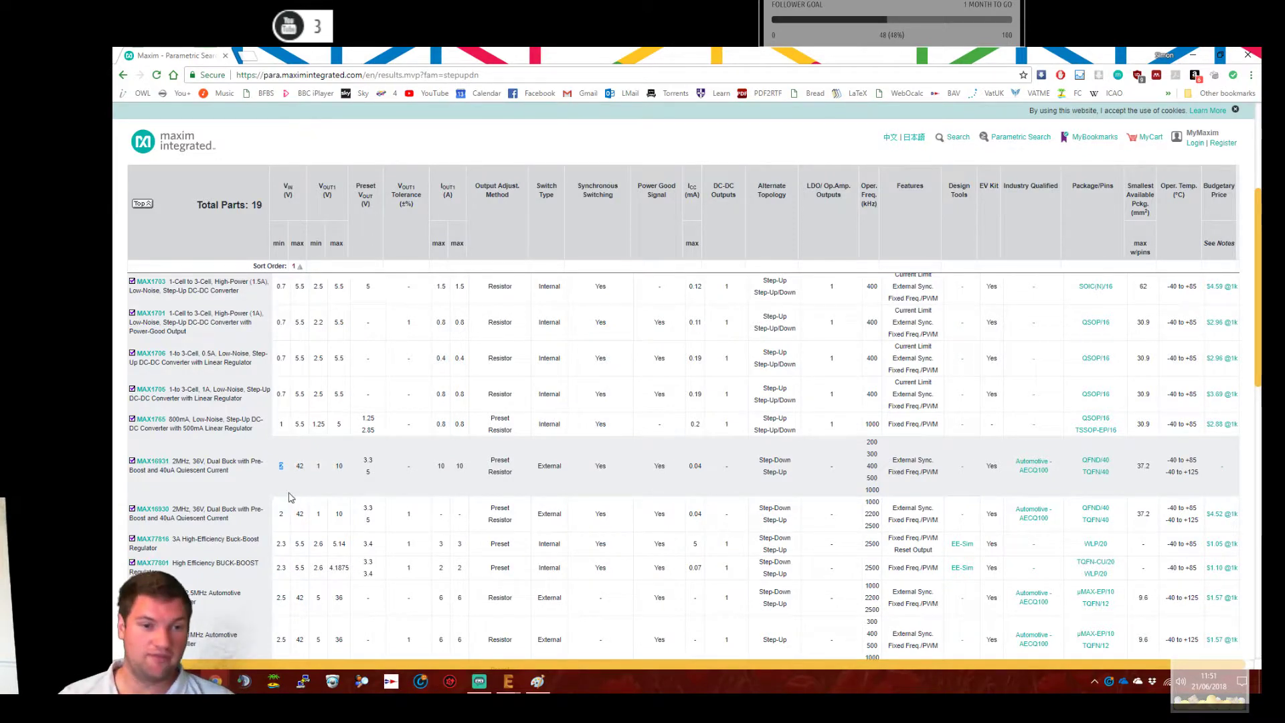
scroll(460, 496, "up", 4)
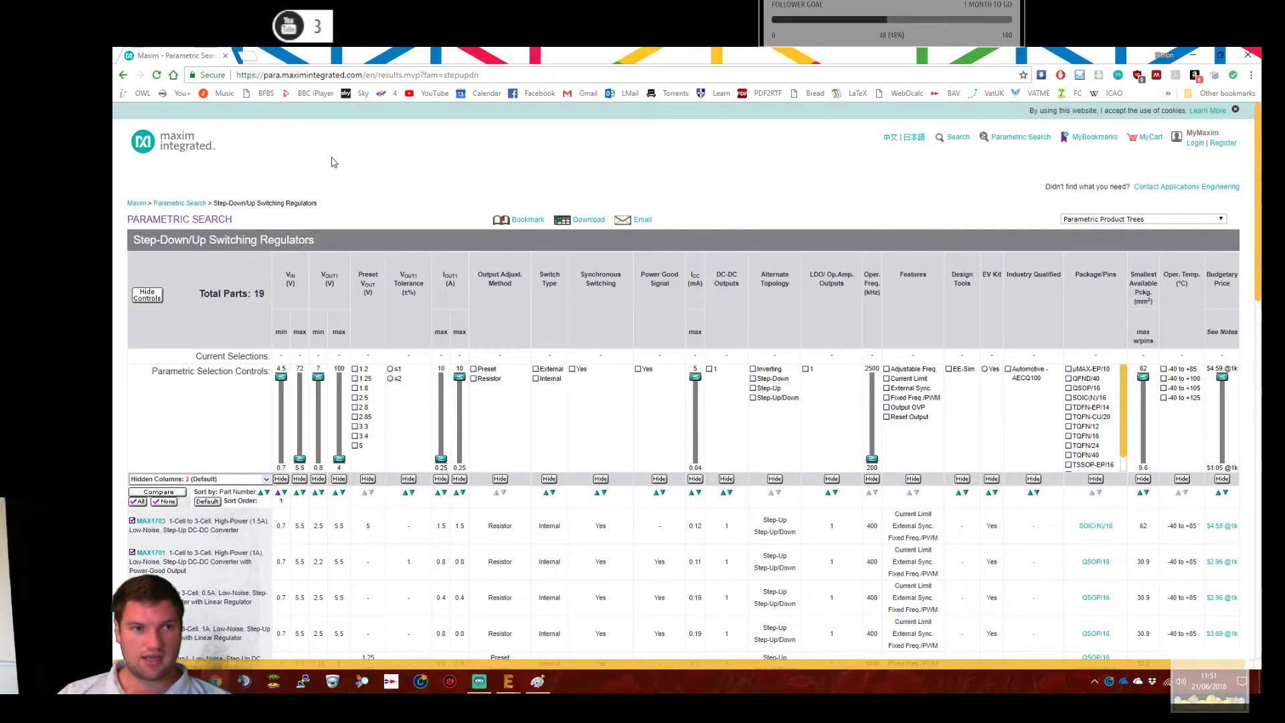
Switch to the EAGLE schematic, search the component libraries for "buck", preview the IP2002 power block and close the part chooser without adding anything.
mouse_move(509, 682)
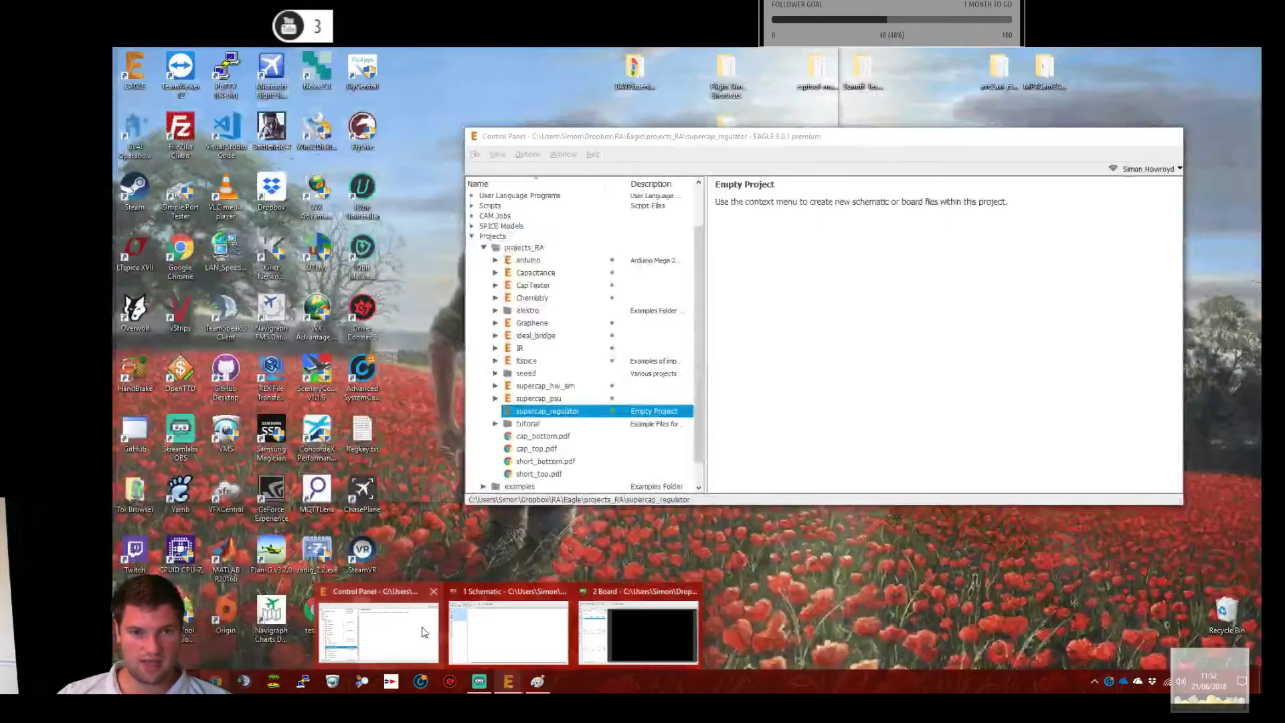
left_click(494, 633)
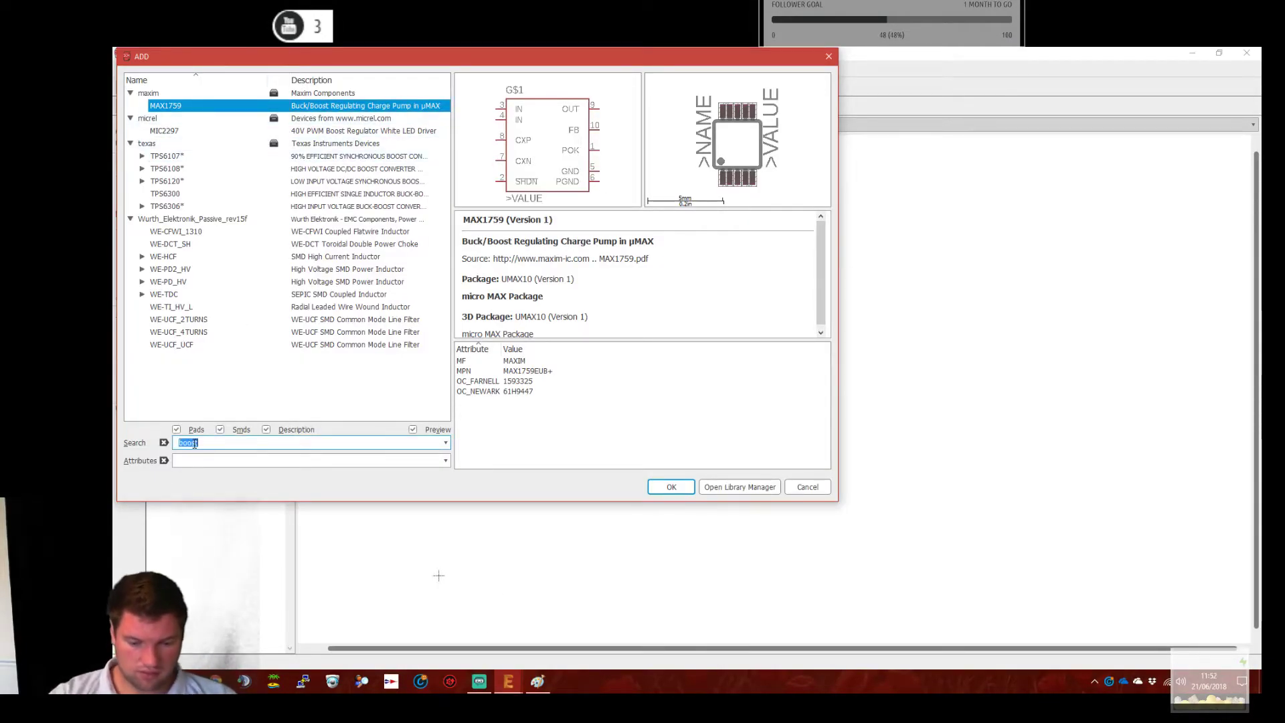
type("buck")
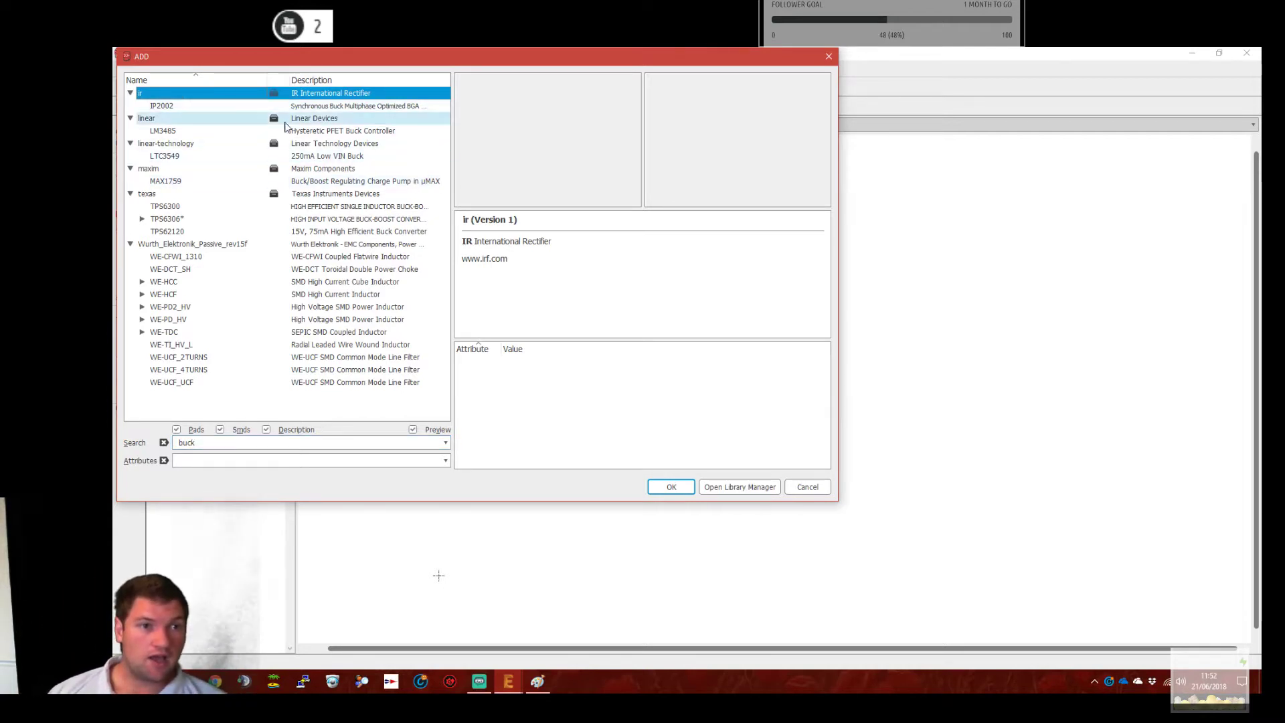
left_click(353, 110)
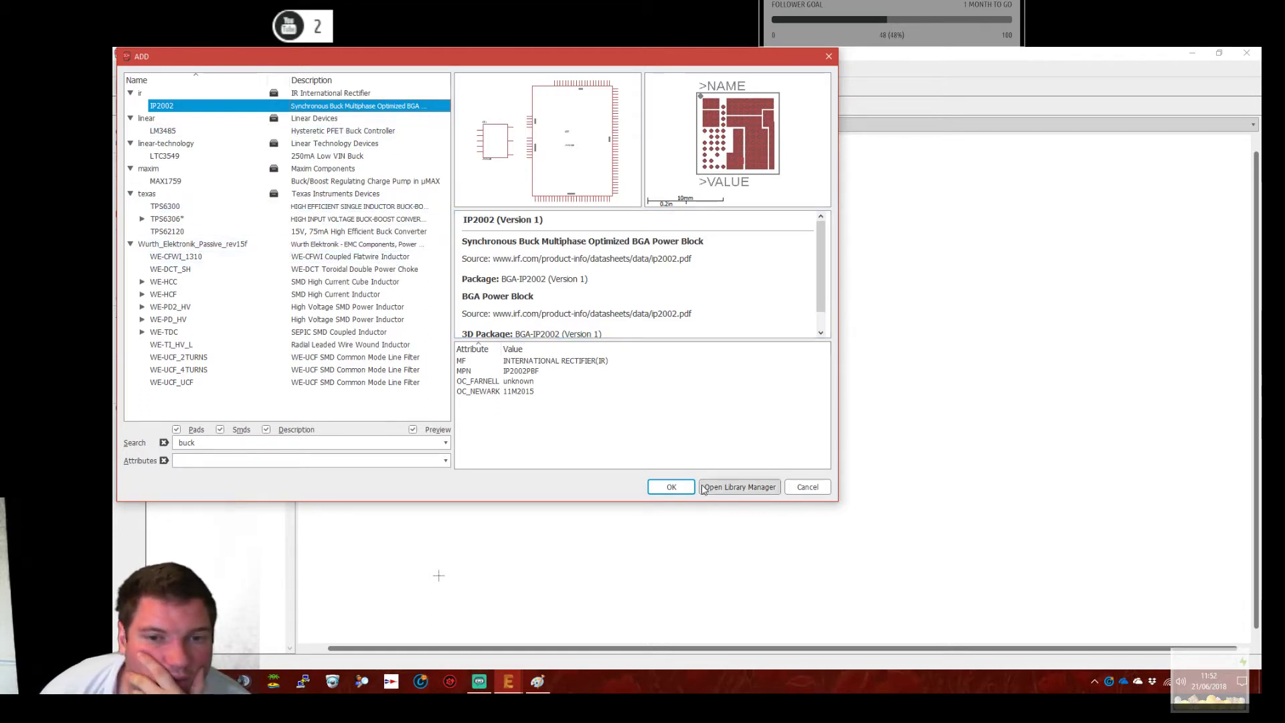
left_click(801, 492)
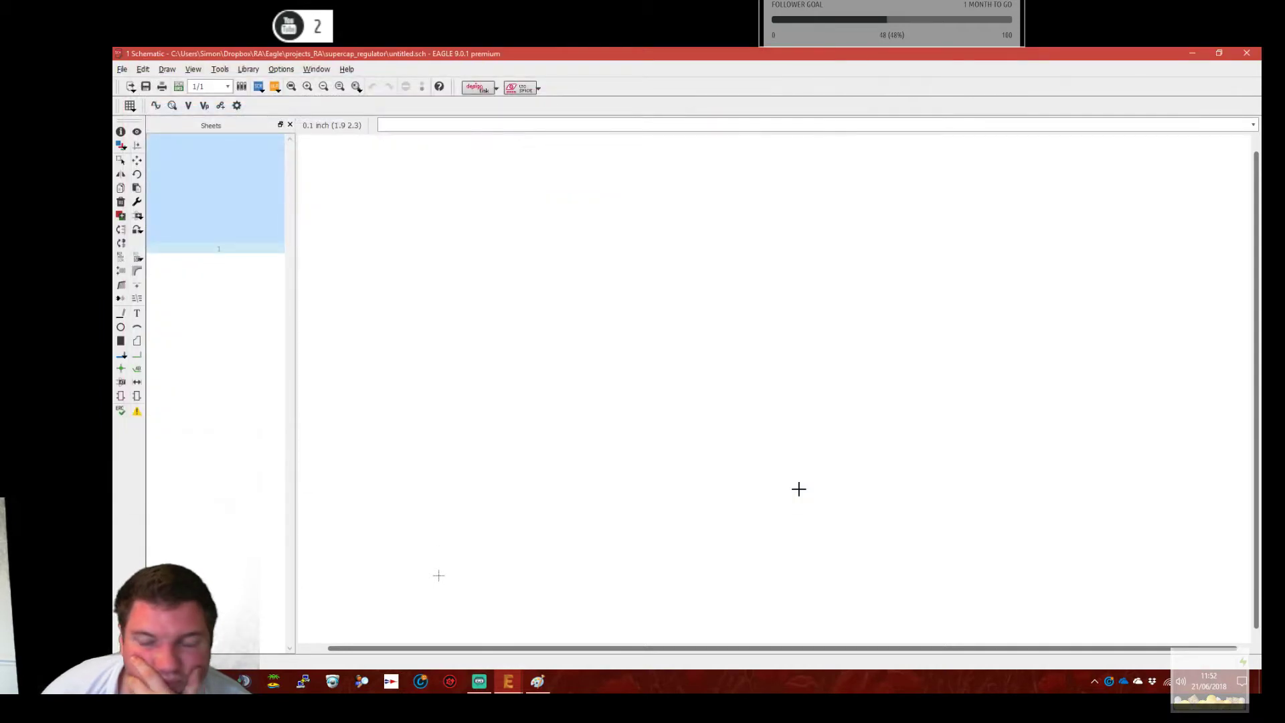
Start adding a part to the schematic and clear the "buck" search filter.
key("ctrl+g")
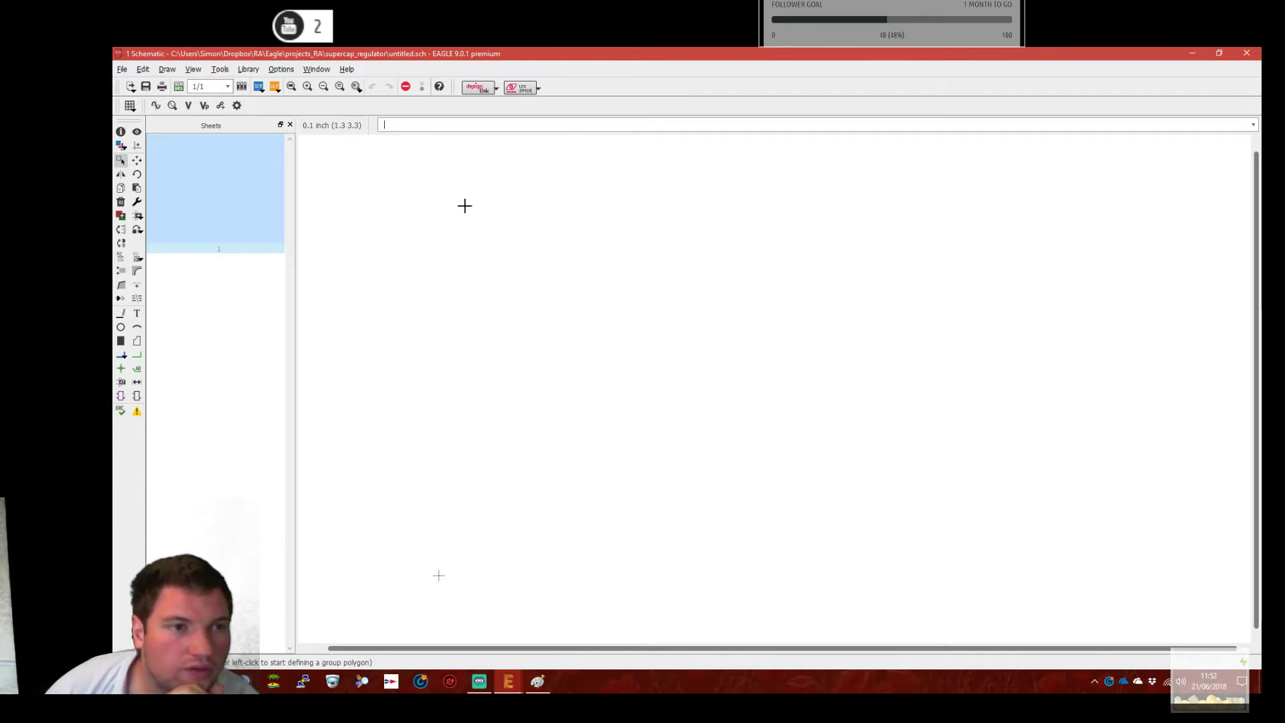
type("add")
key("Return")
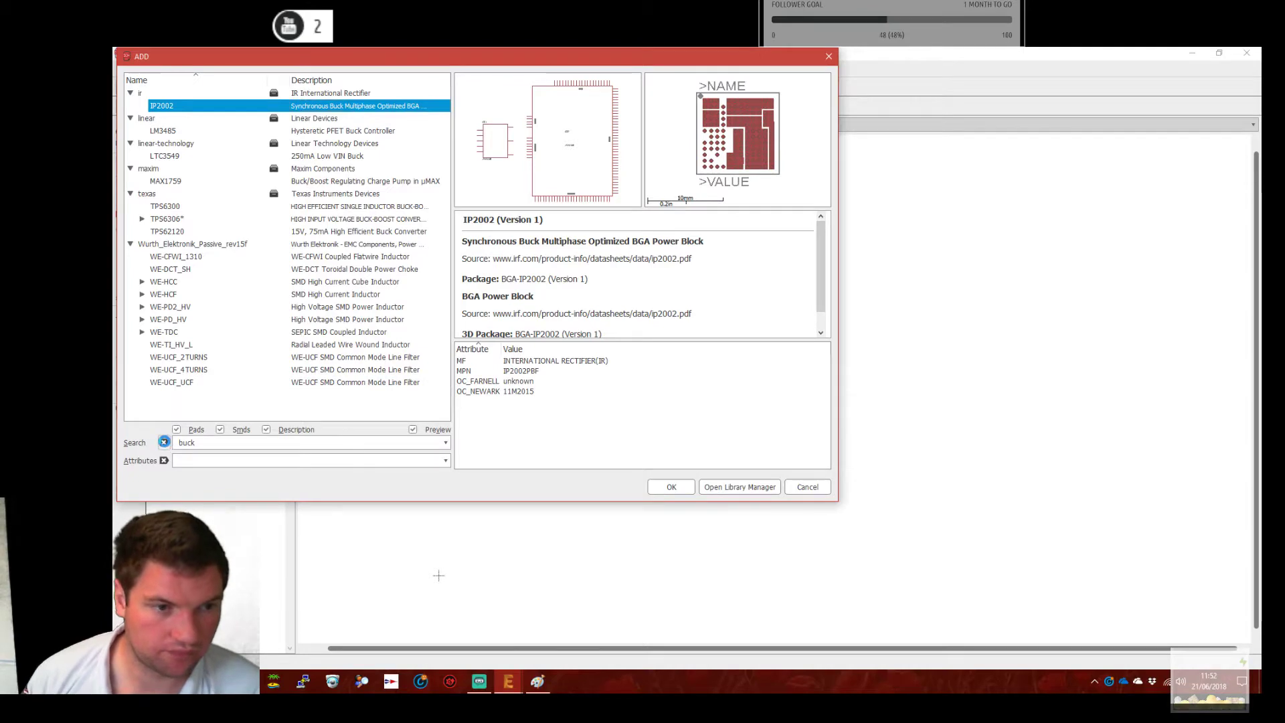
left_click(164, 442)
Examine the voltage regulators in the v-reg library, previewing LM317TL and LM317L, and leave the part list without adding one.
scroll(215, 335, "down", 15)
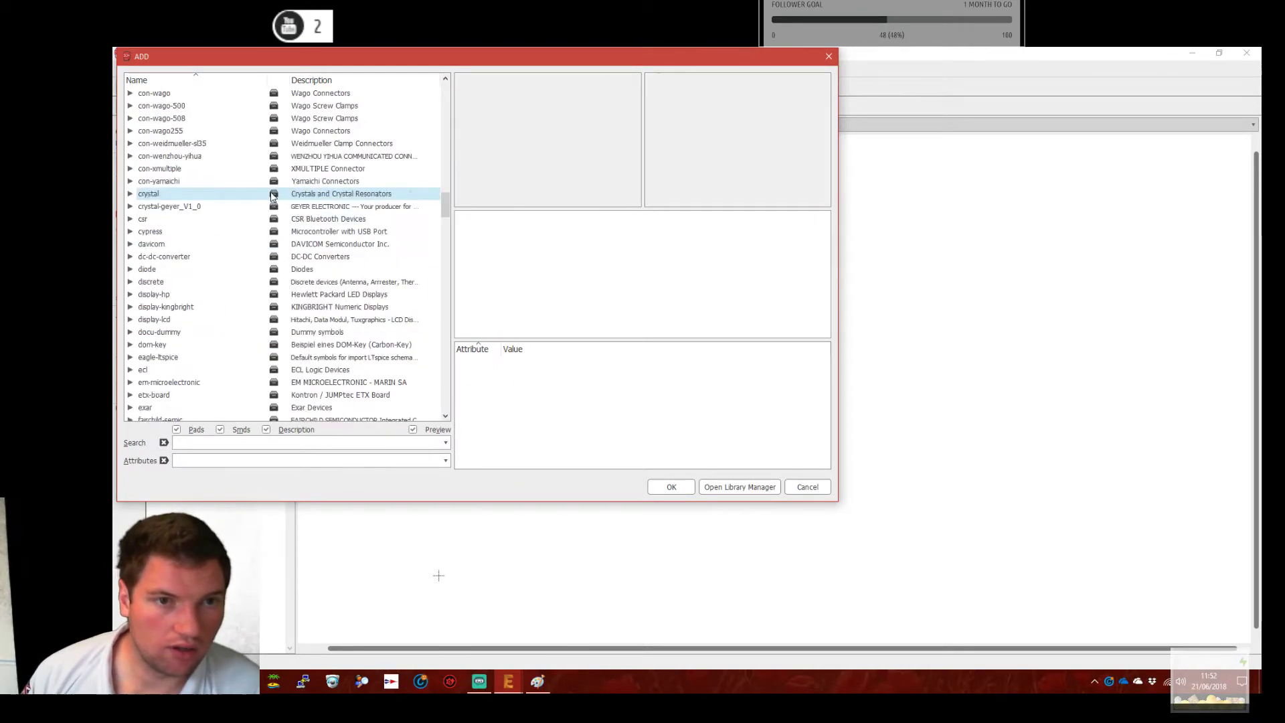
scroll(274, 198, "down", 20)
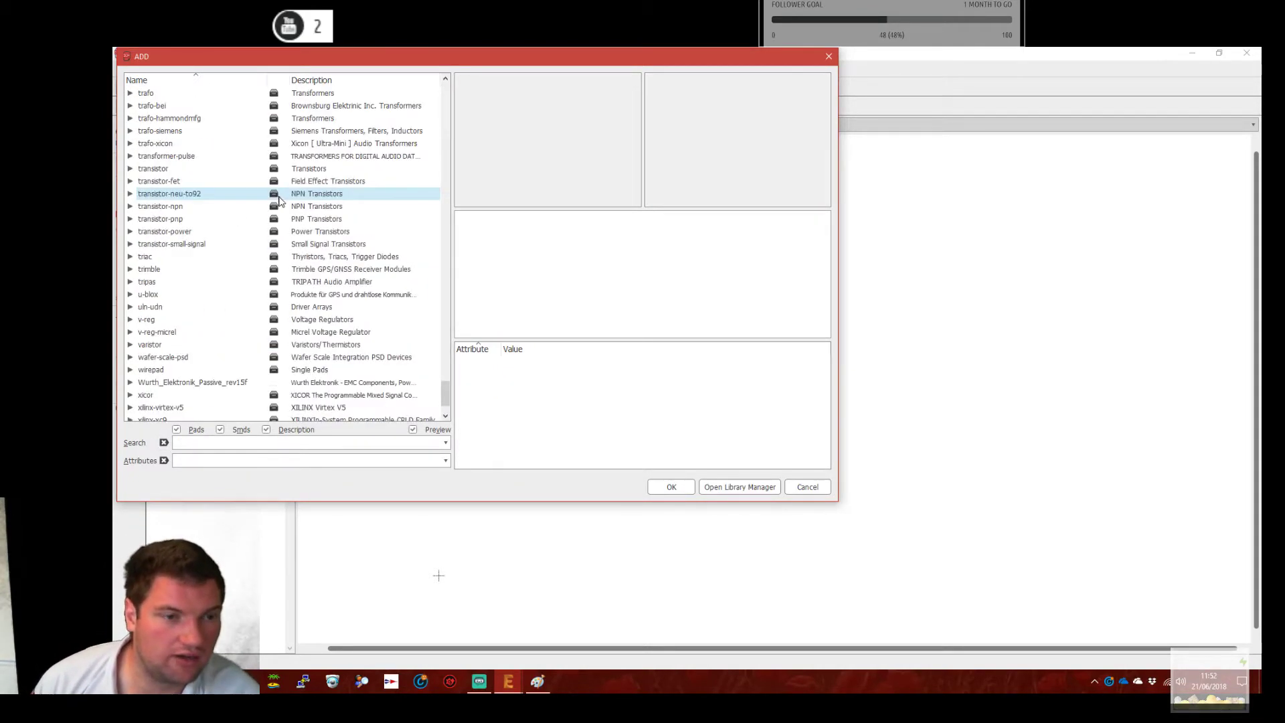
scroll(279, 201, "down", 2)
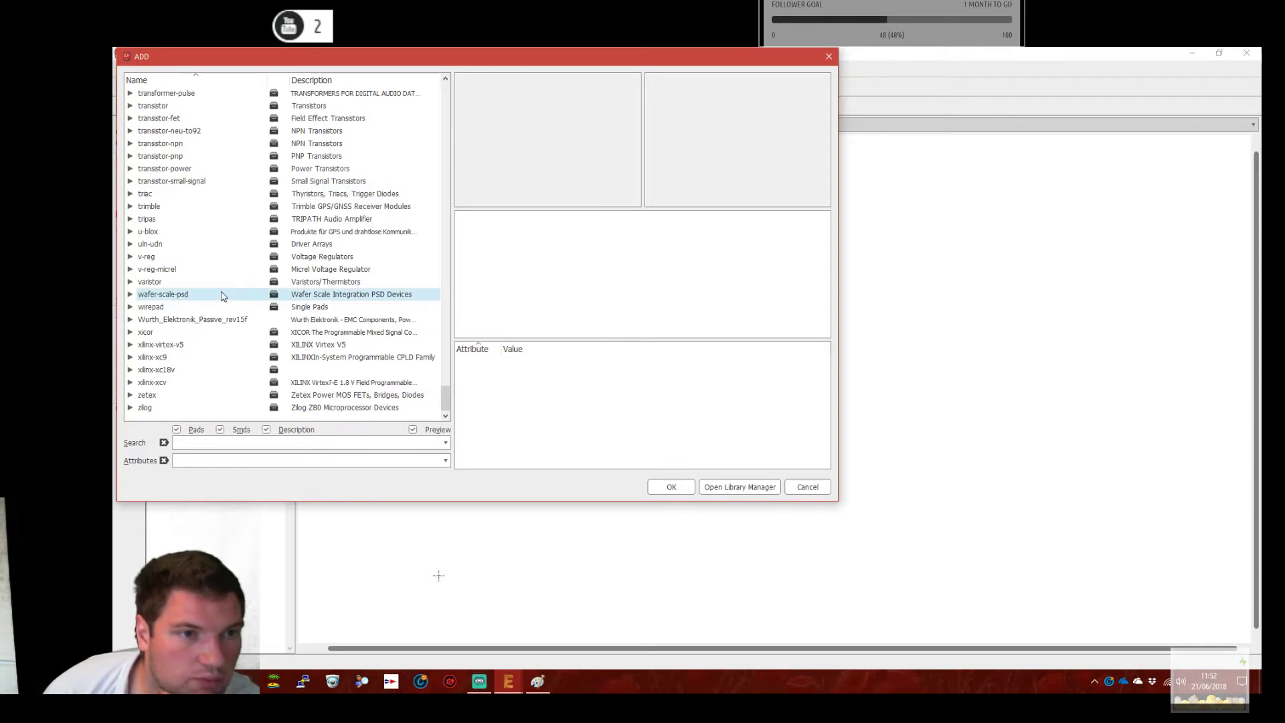
left_click(131, 257)
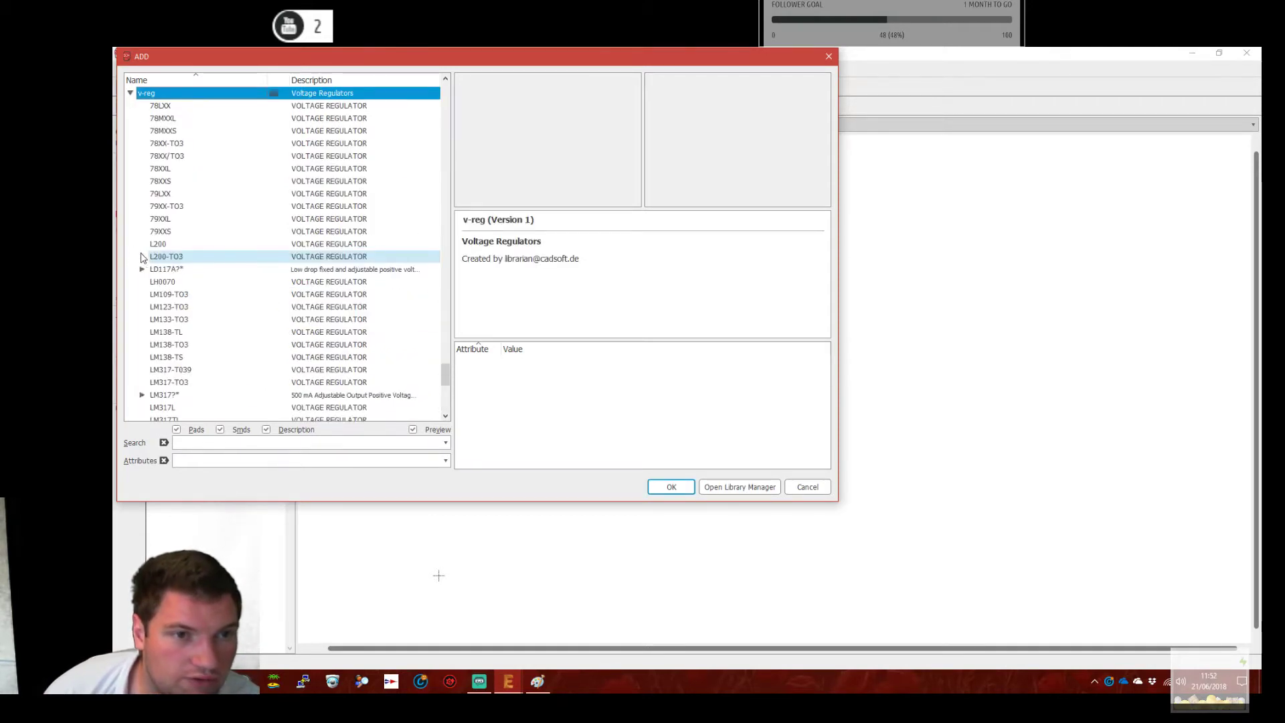
scroll(216, 309, "up", 3)
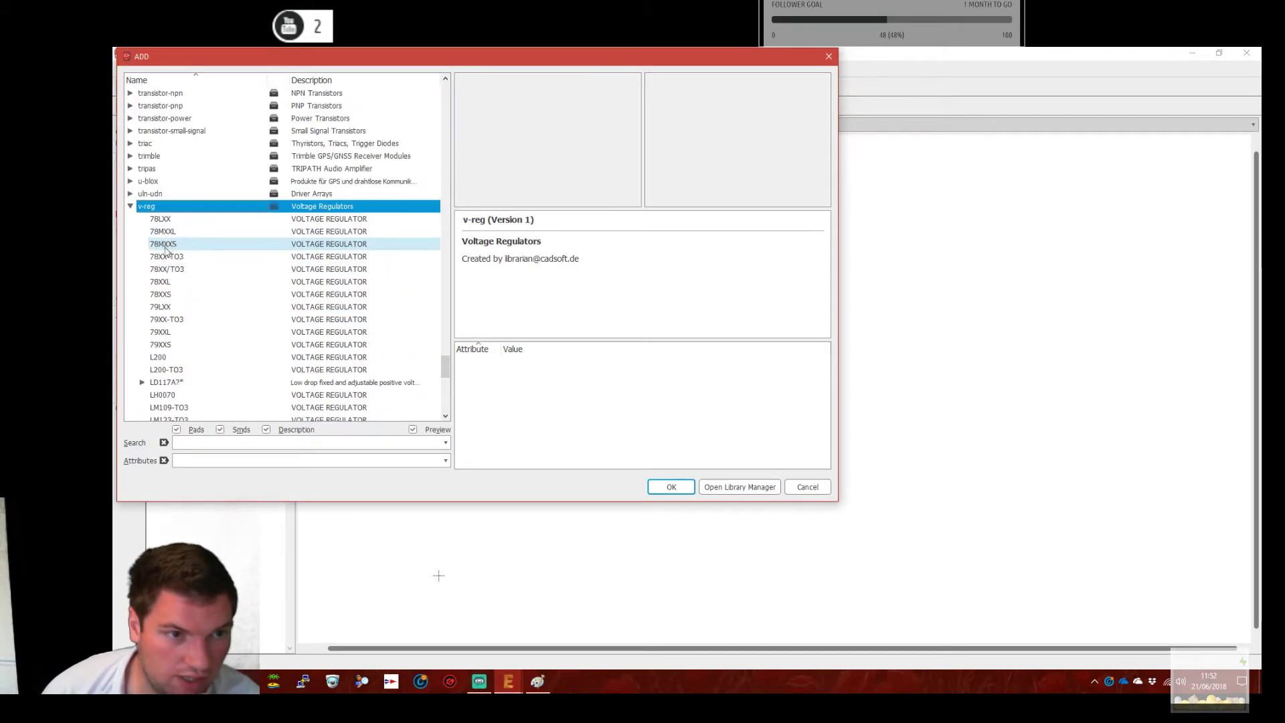
scroll(214, 318, "down", 6)
left_click(199, 307)
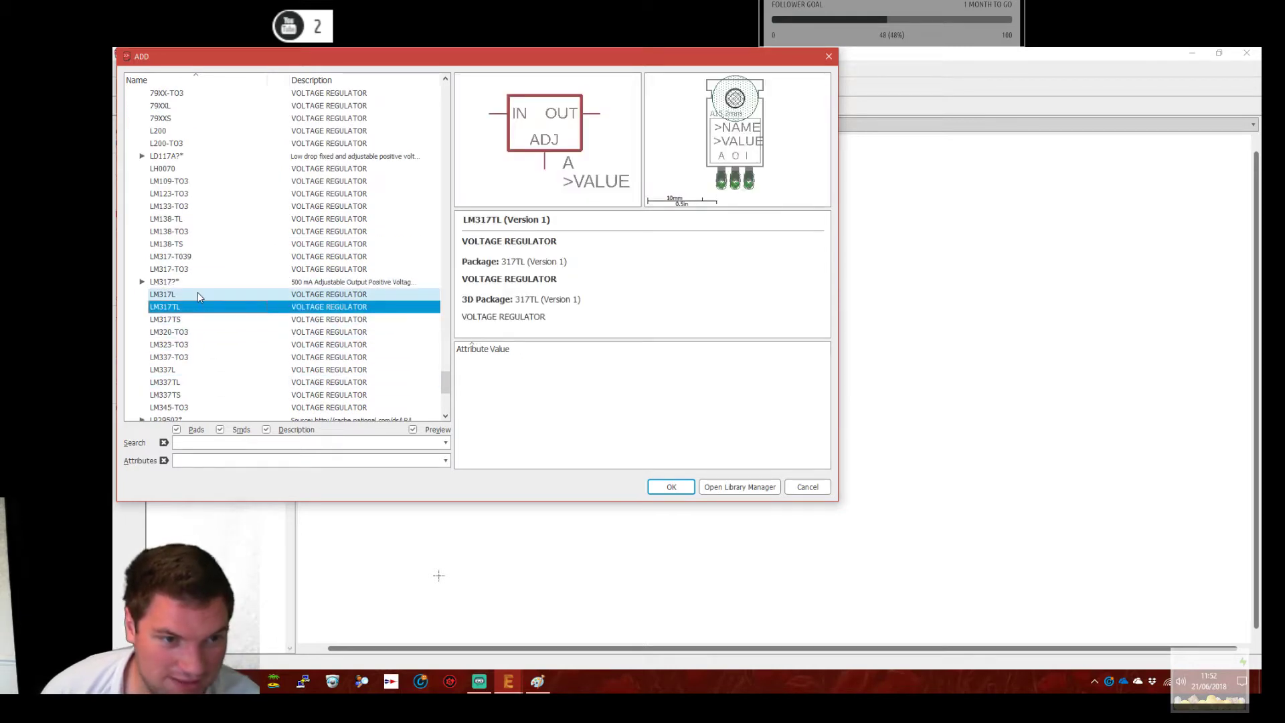
left_click(199, 295)
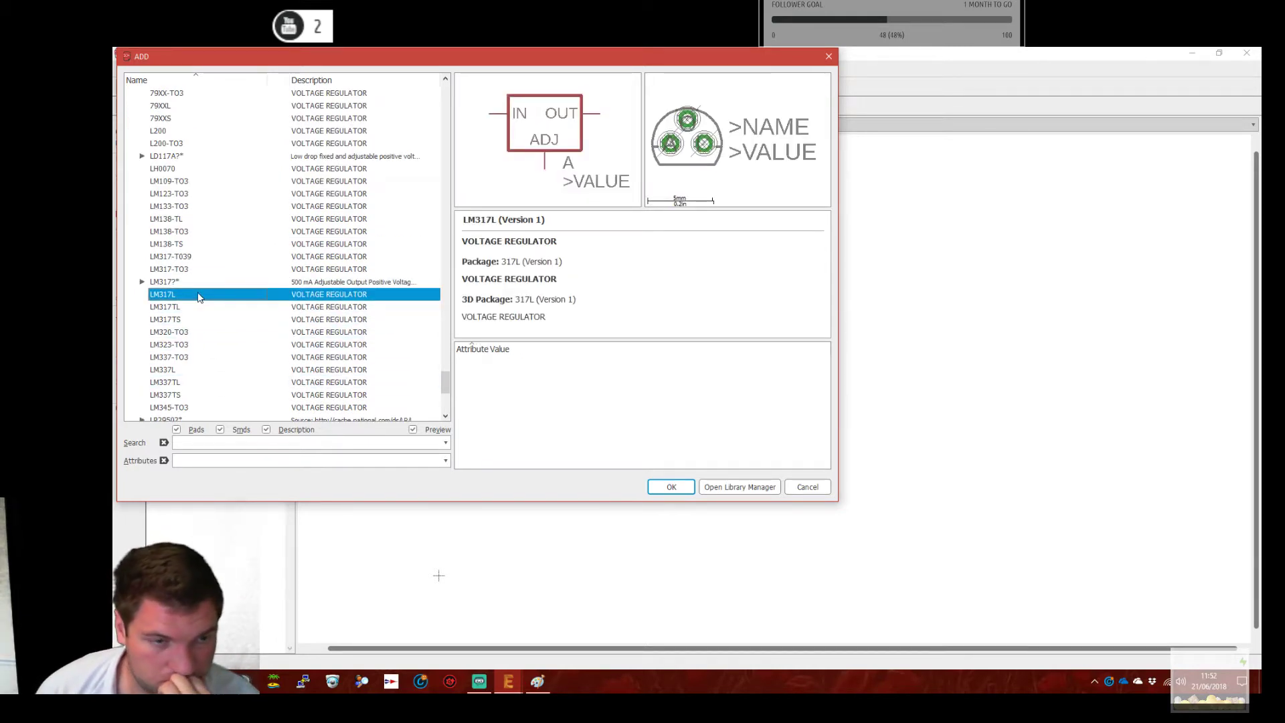
scroll(199, 289, "up", 8)
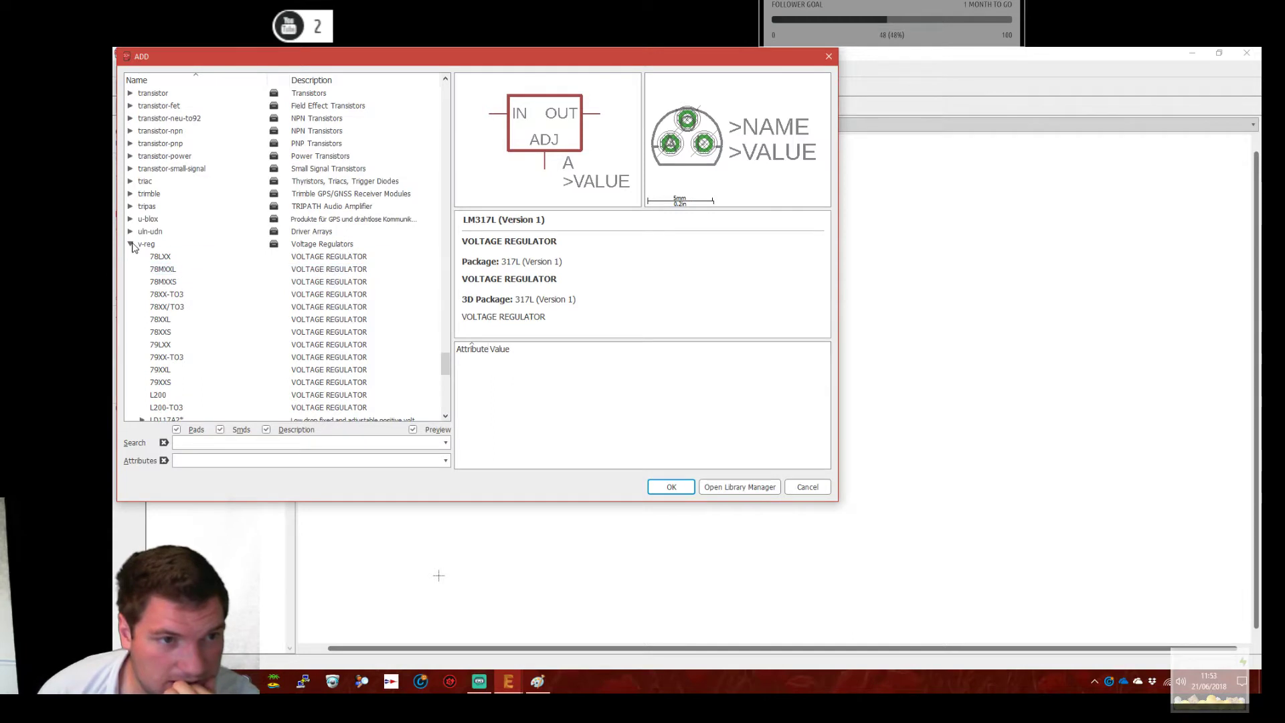
left_click(134, 245)
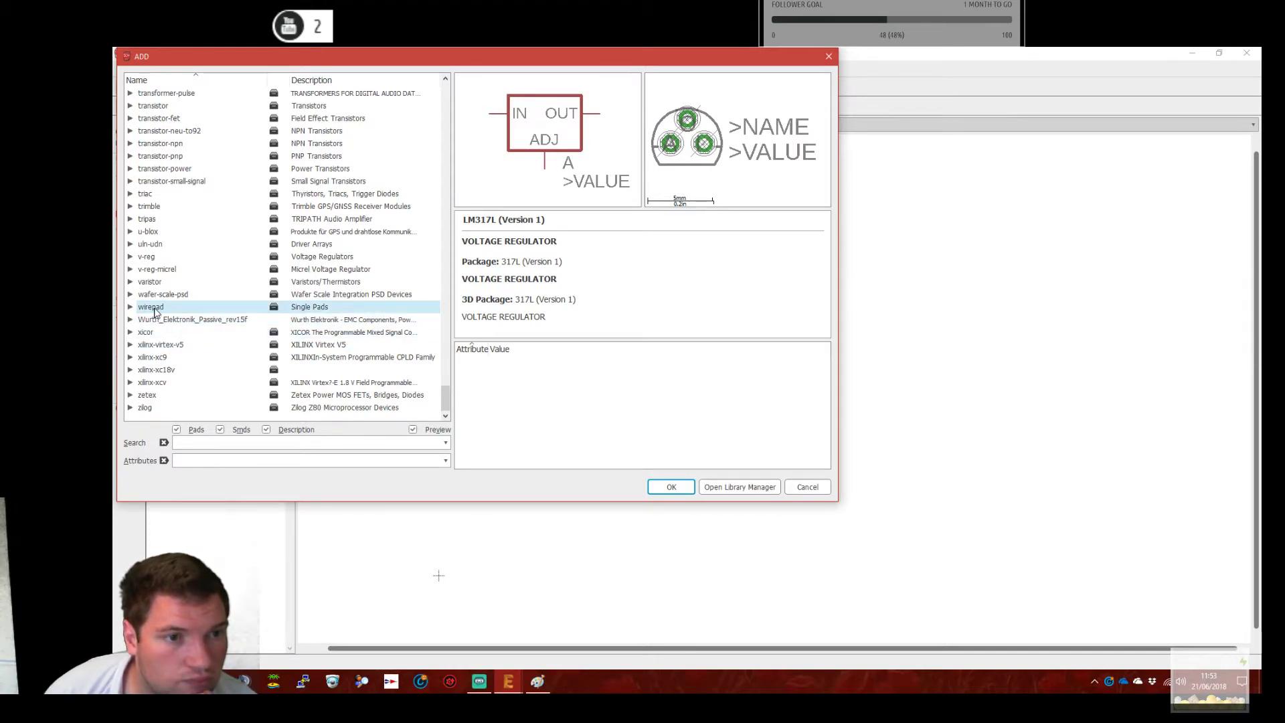
left_click(808, 487)
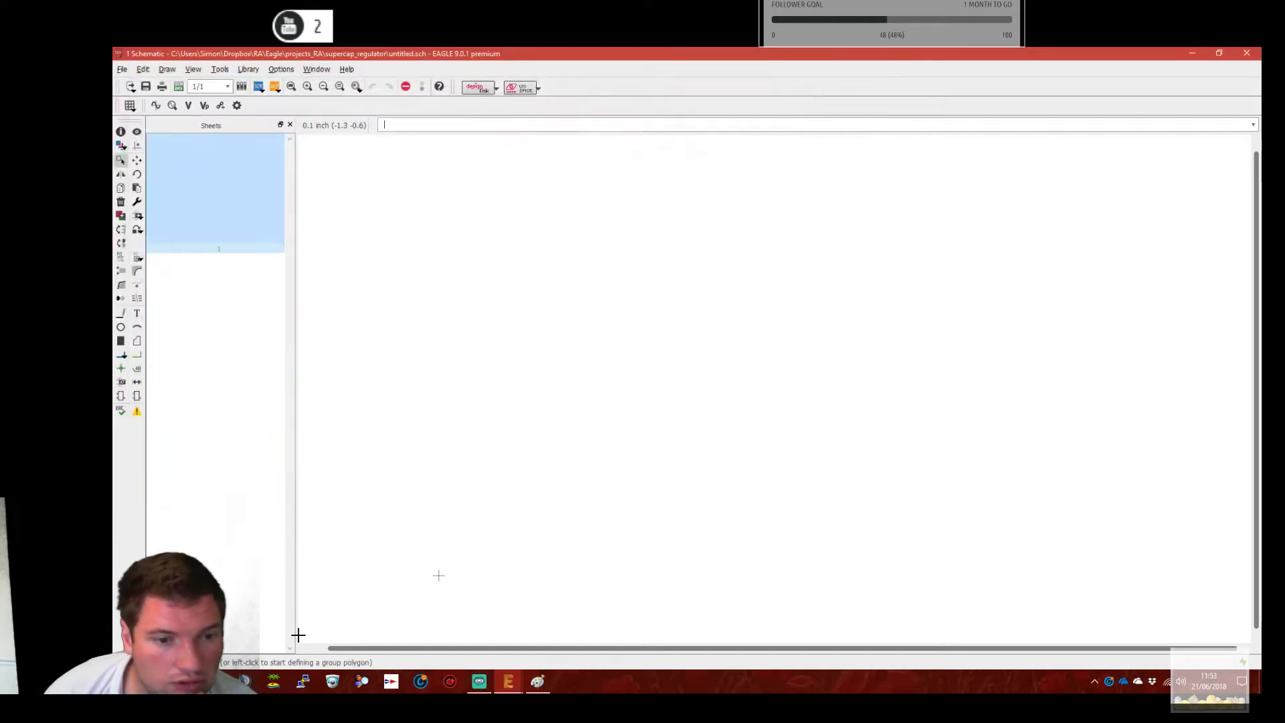
Examine the lbr_RA libraries in the Control Panel, including the element14 and personal folders, and return to the schematic.
mouse_move(509, 681)
left_click(378, 622)
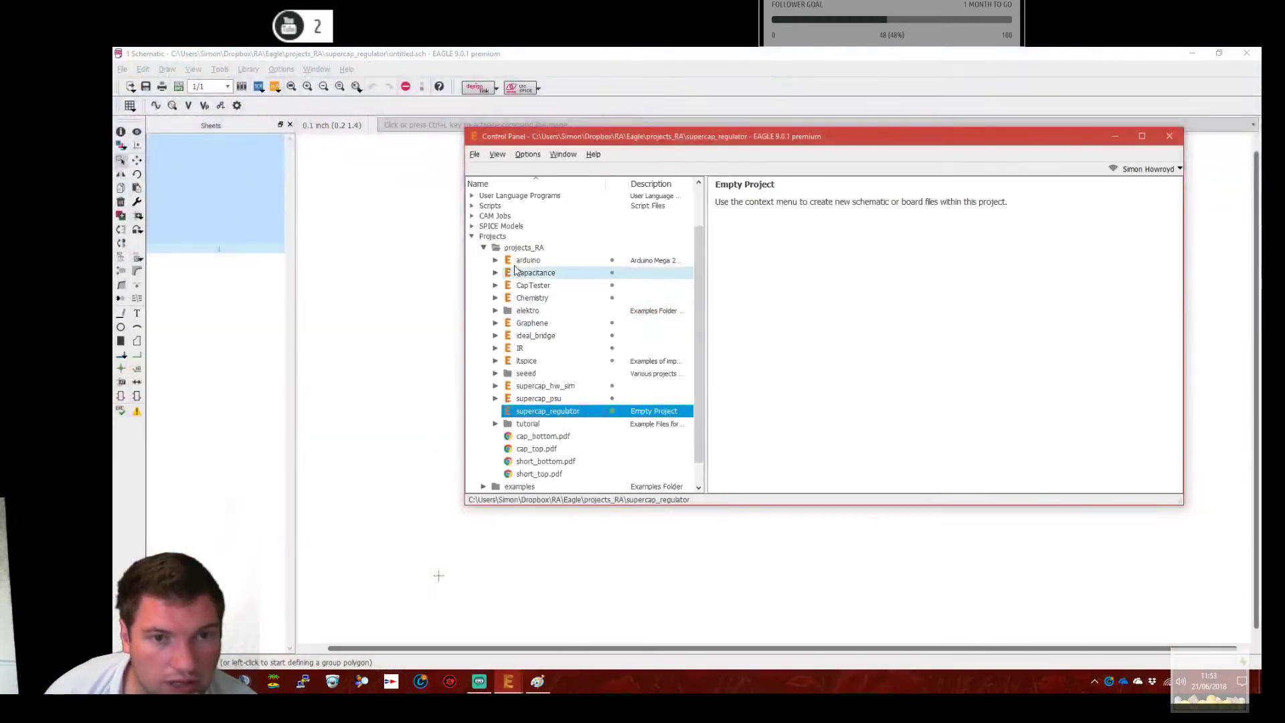
left_click(471, 236)
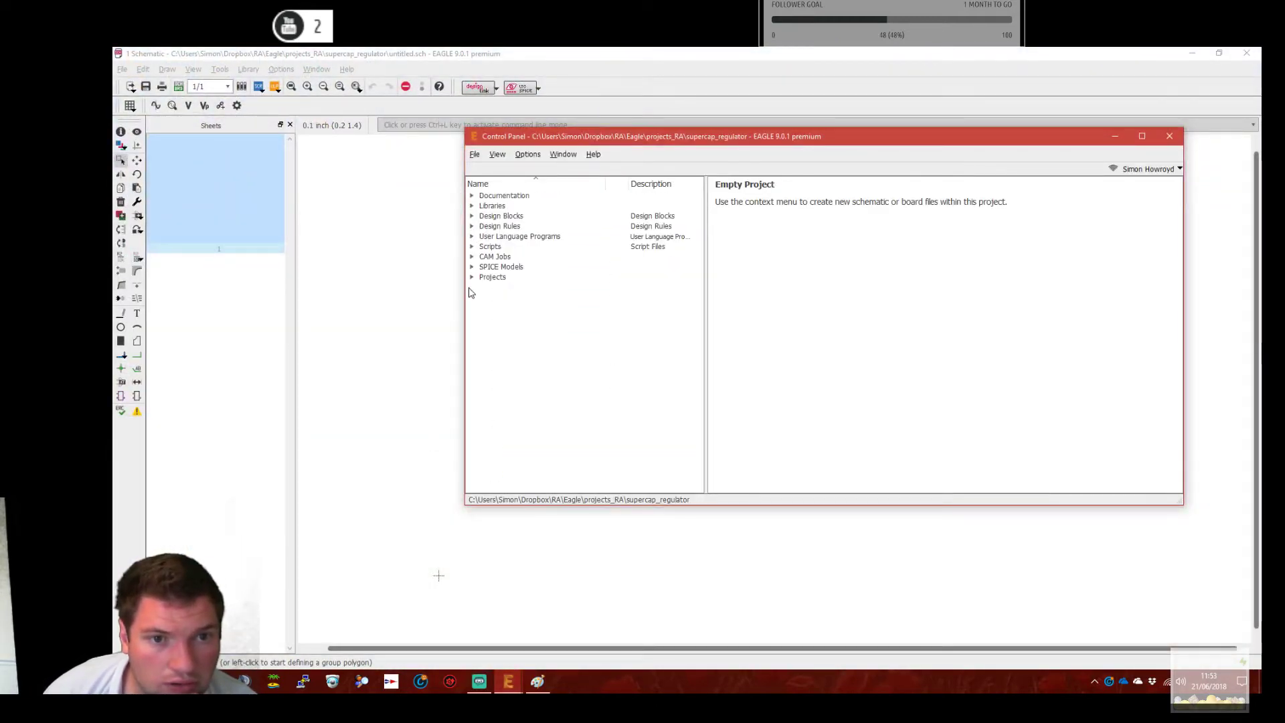
left_click(473, 211)
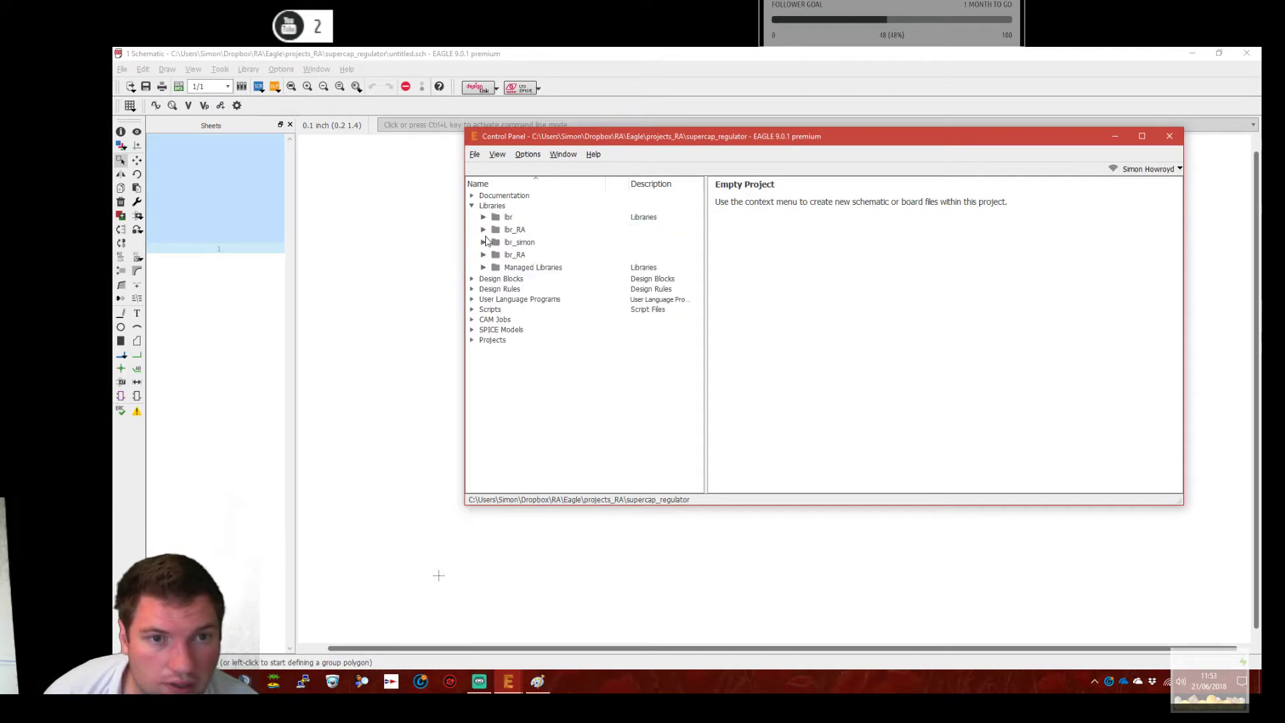
left_click(483, 229)
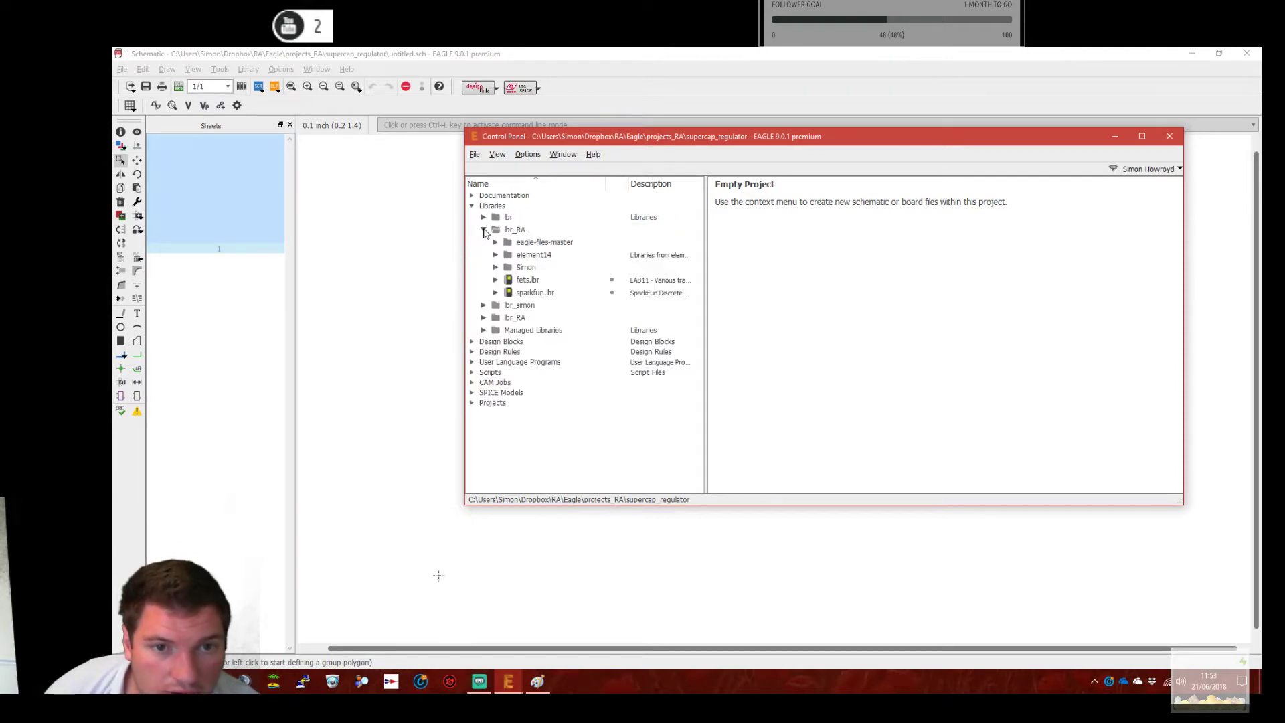
left_click(497, 255)
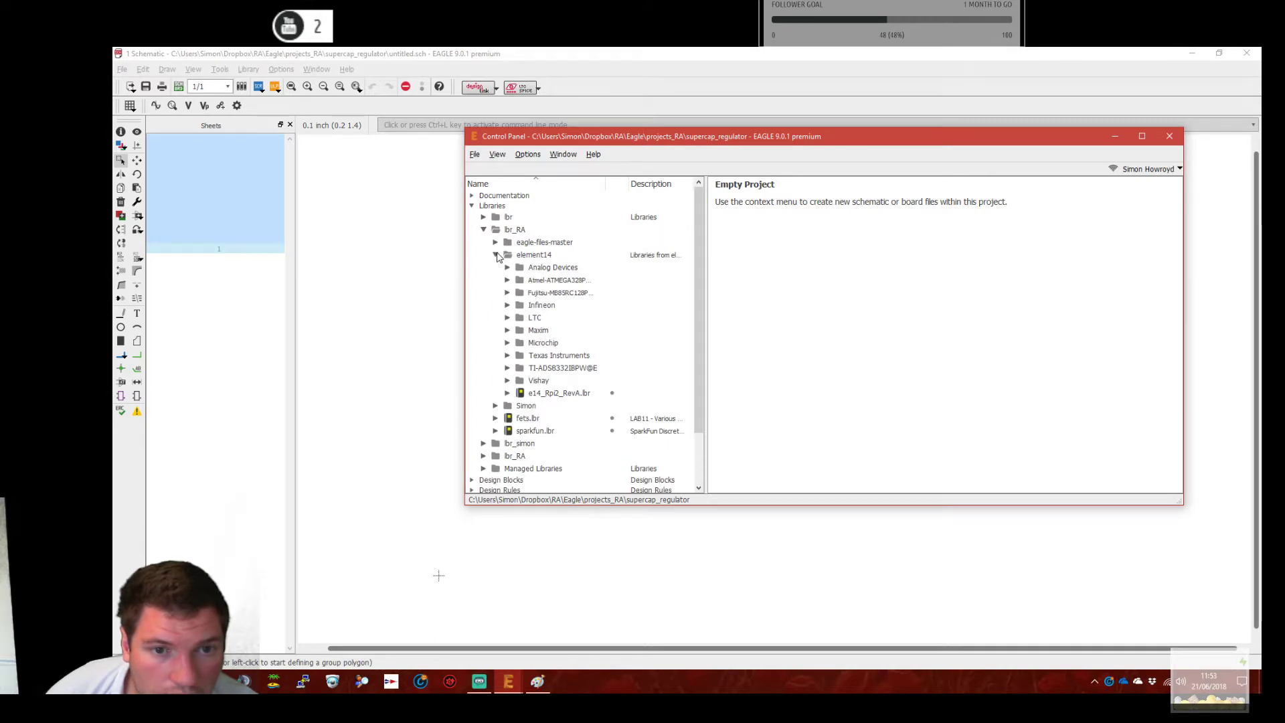
left_click(497, 257)
left_click(495, 268)
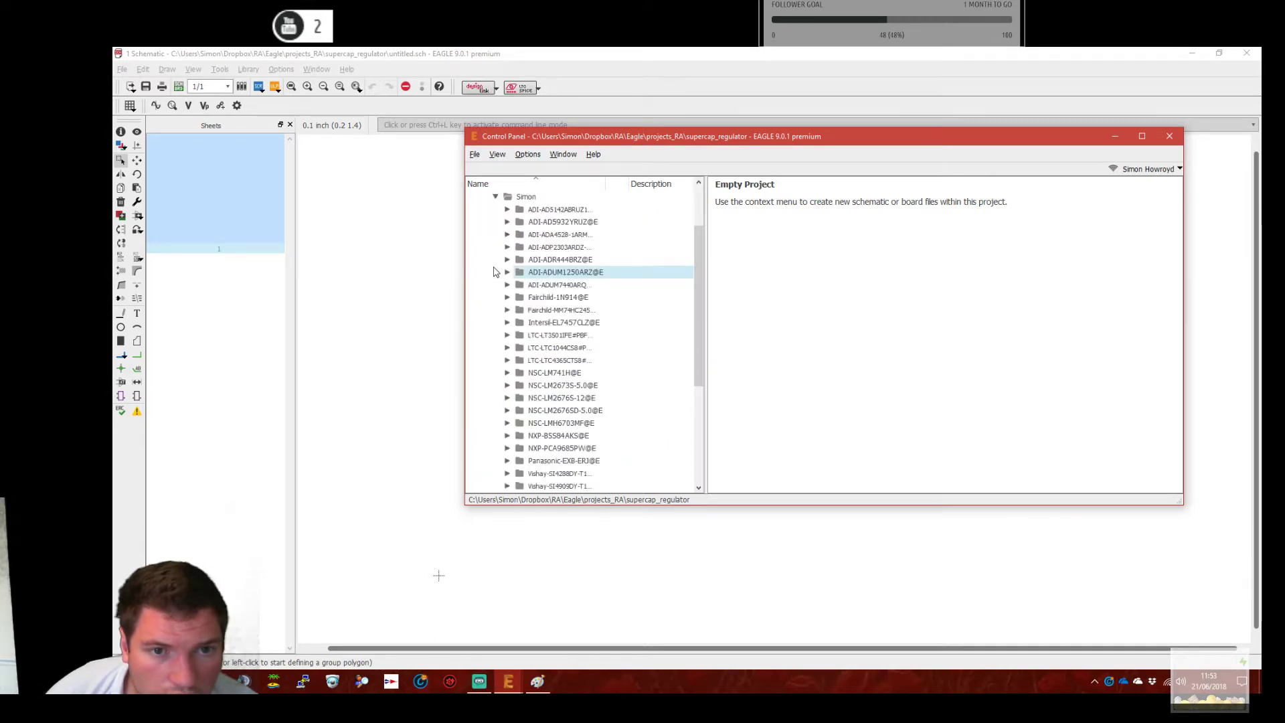
scroll(569, 335, "down", 5)
scroll(565, 340, "up", 5)
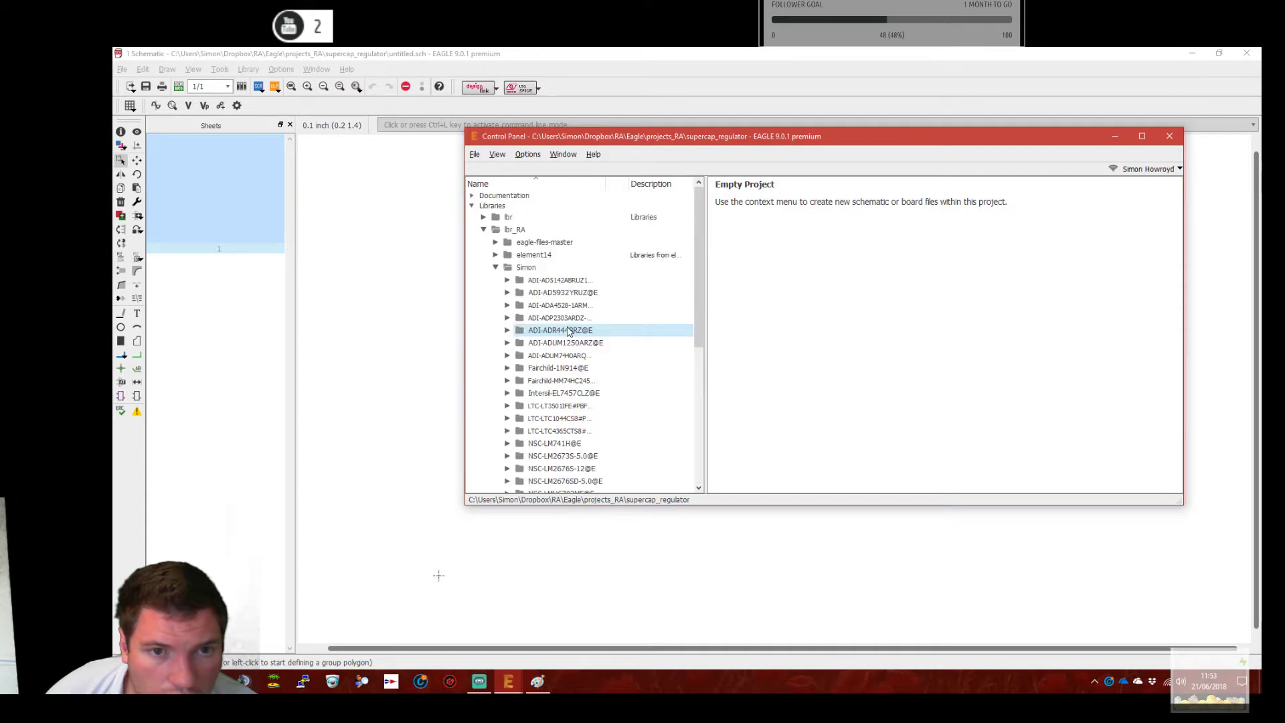
left_click(496, 268)
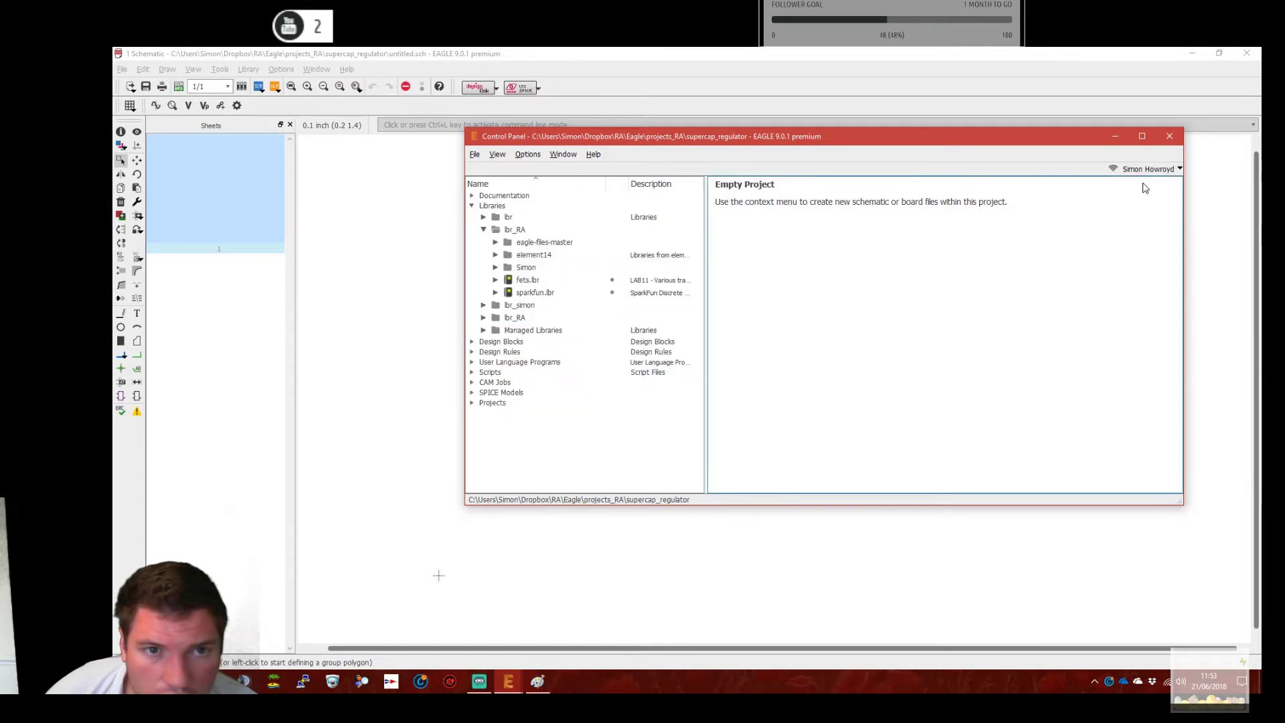
left_click(516, 123)
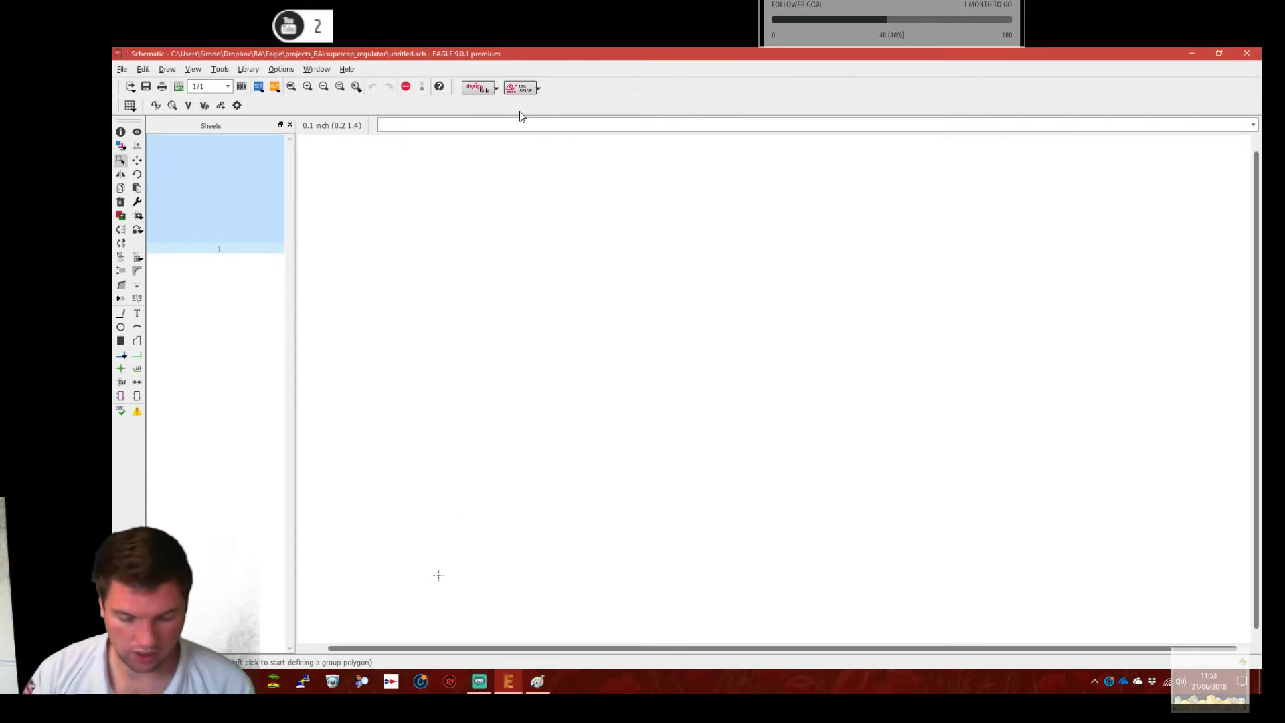
Choose the 233-102 WAGO Cage Clamp from the con-wago library as the part to add.
type("add")
key("Return")
scroll(172, 146, "up", 13)
left_click(212, 172)
scroll(227, 185, "up", 20)
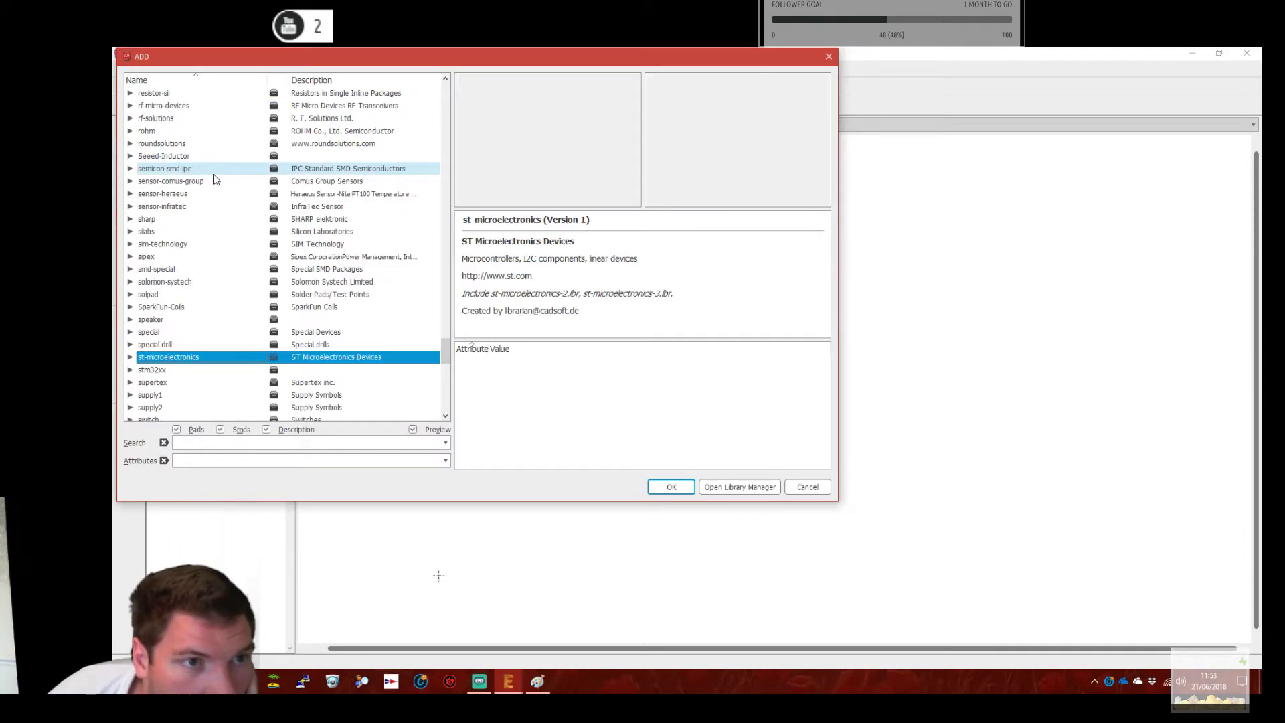
scroll(243, 193, "up", 20)
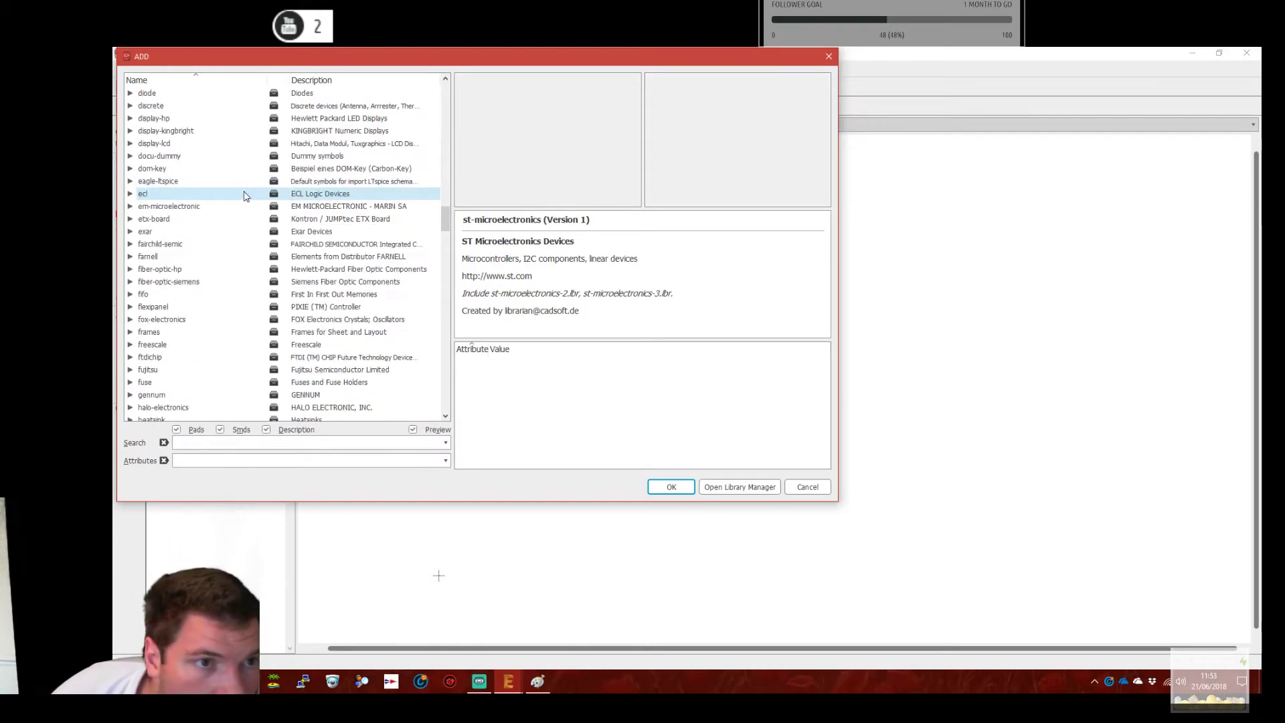
left_click(131, 219)
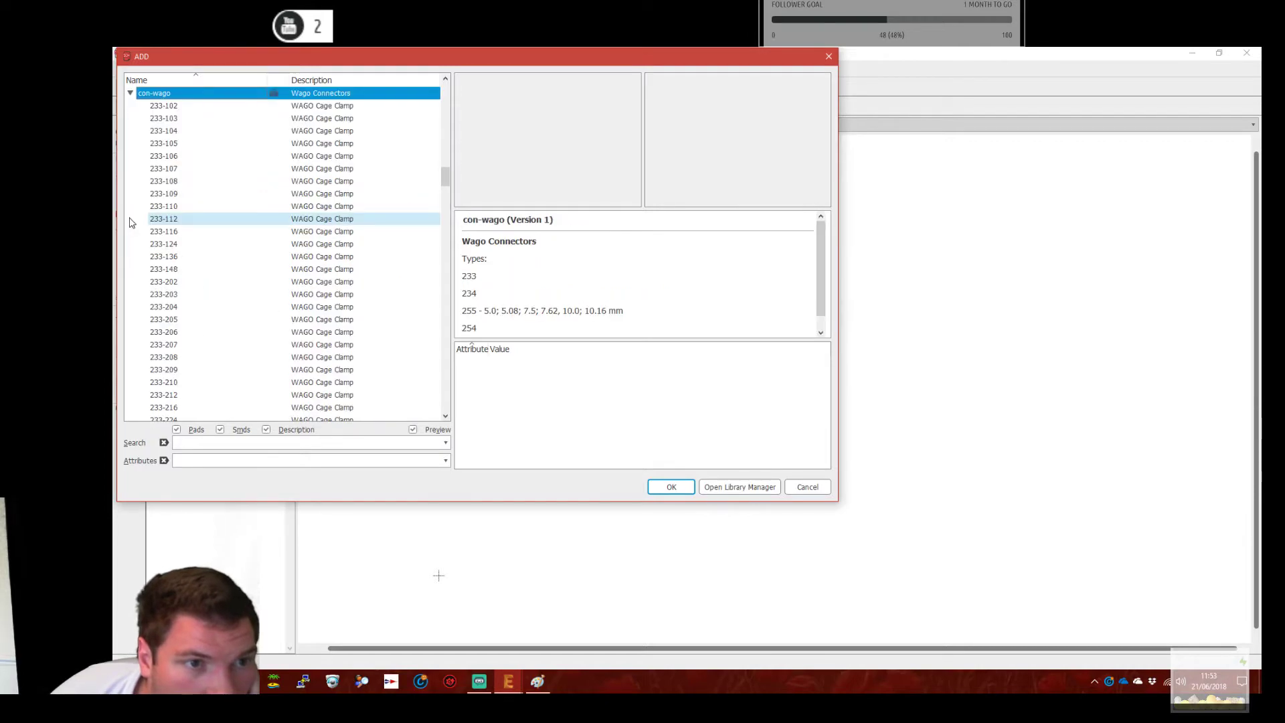
left_click(208, 109)
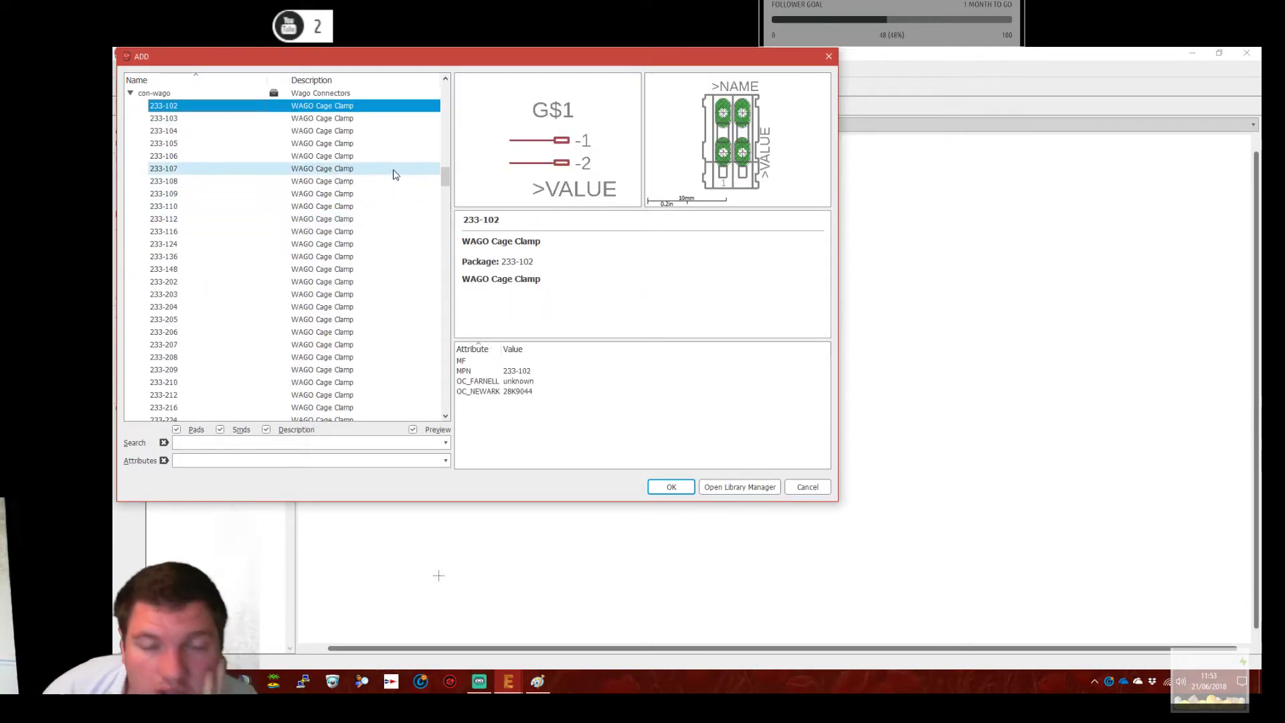
left_click(671, 486)
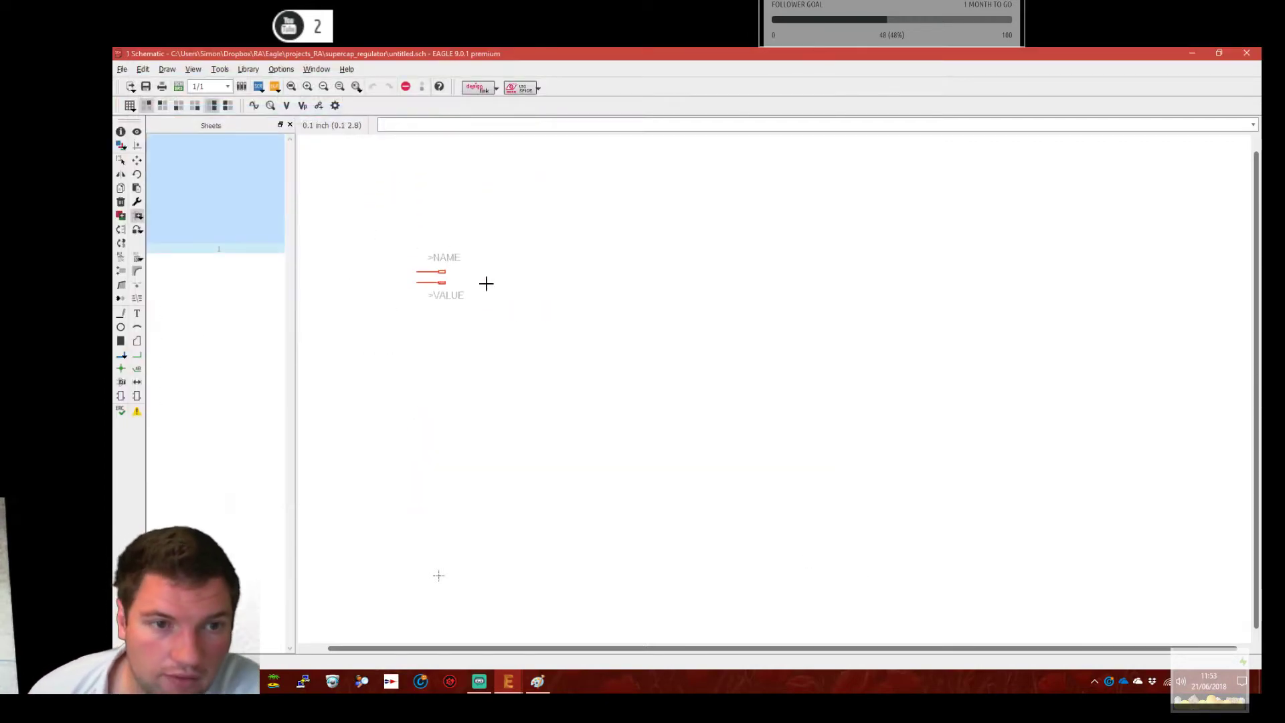
Place one two-pin connector at the sheet's upper left with pins facing right and another at the upper right with pins facing left.
middle_click(416, 305)
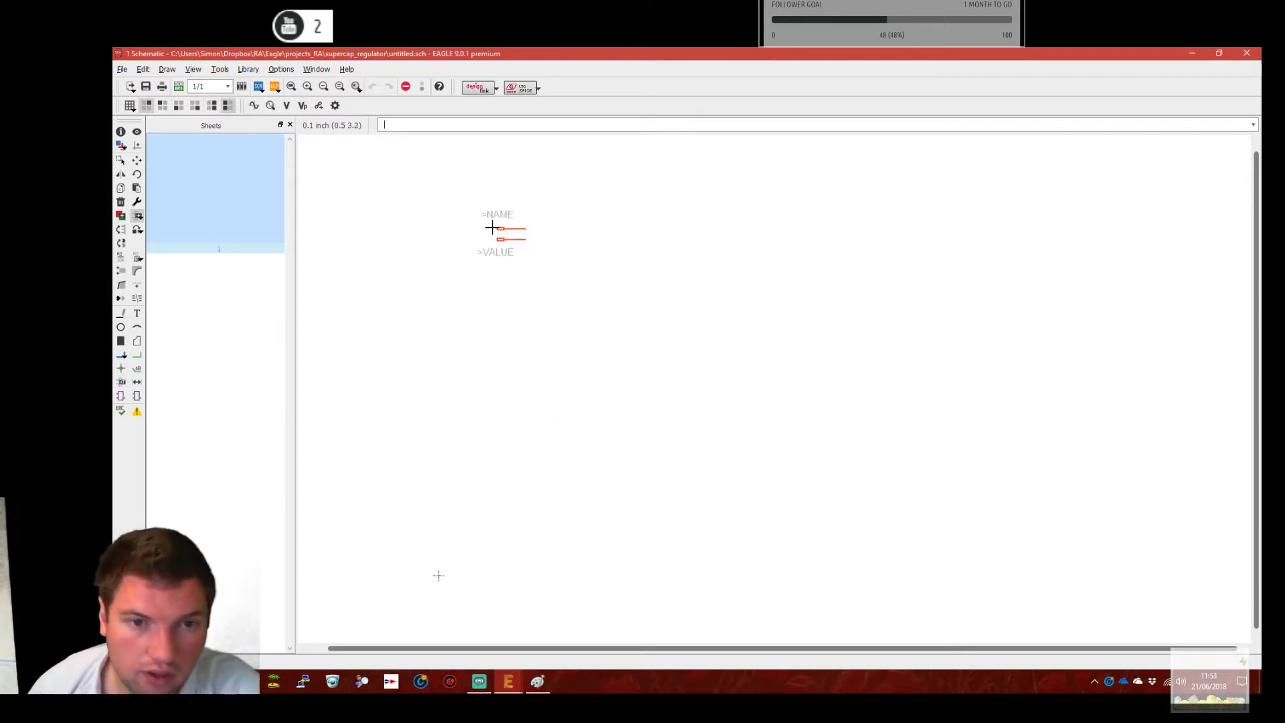
left_click(496, 210)
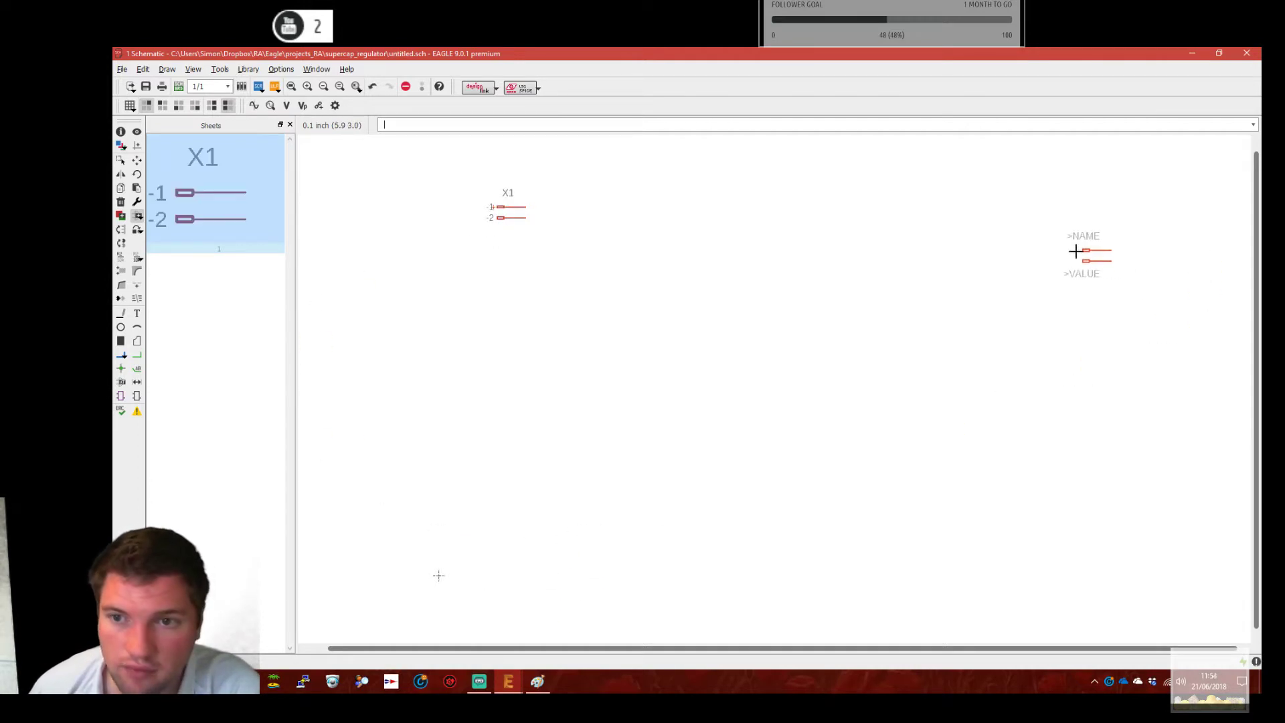
middle_click(1077, 234)
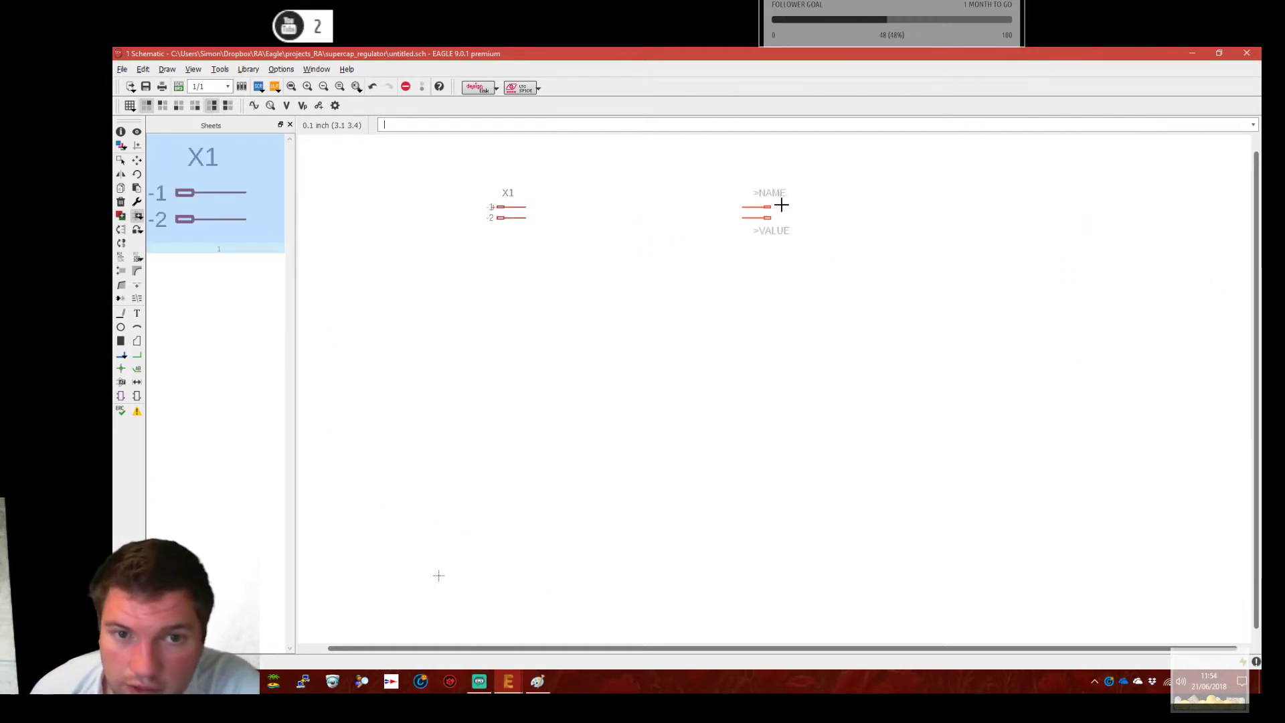
left_click(1110, 205)
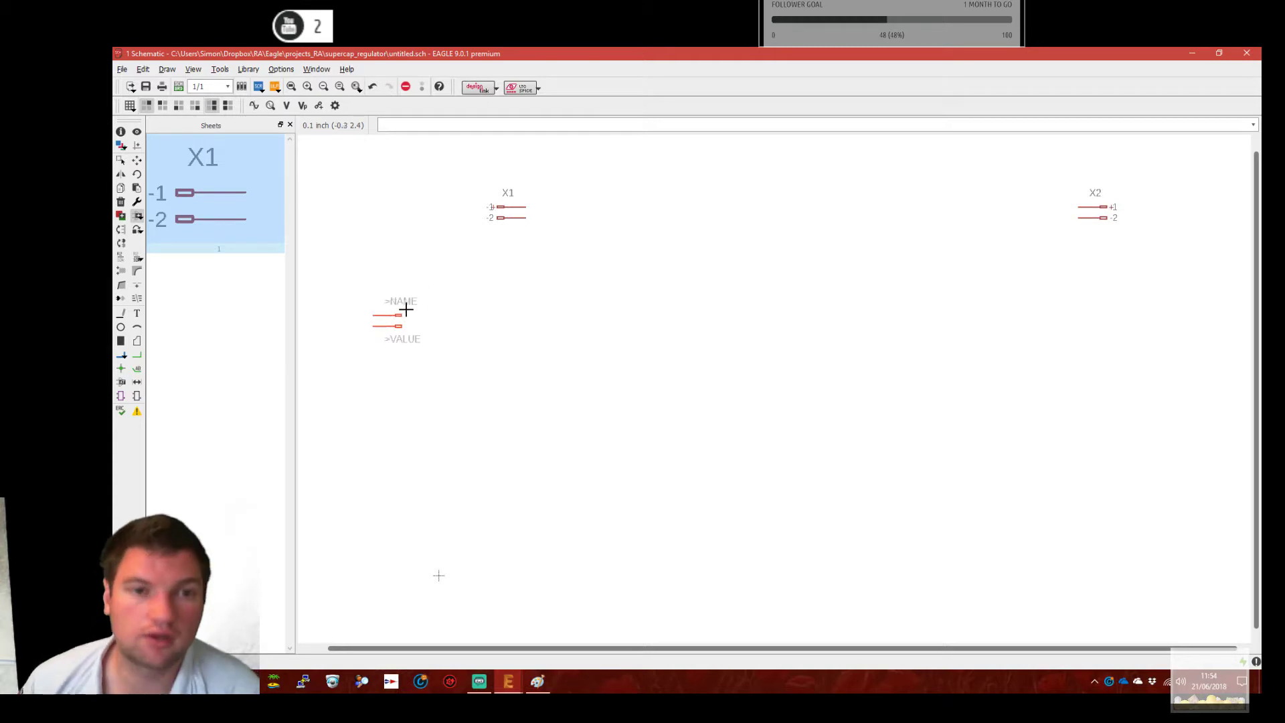
Add the text label "Pwr in" directly above connector X1.
type("text")
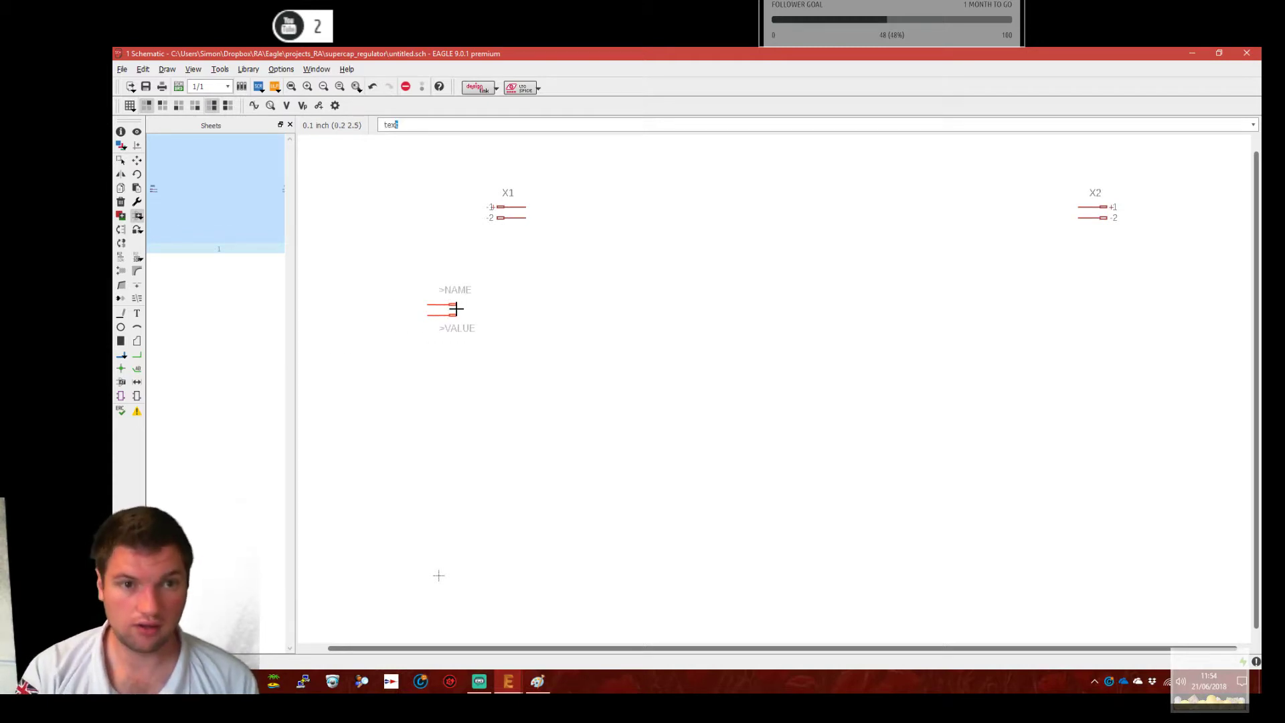
key("Return")
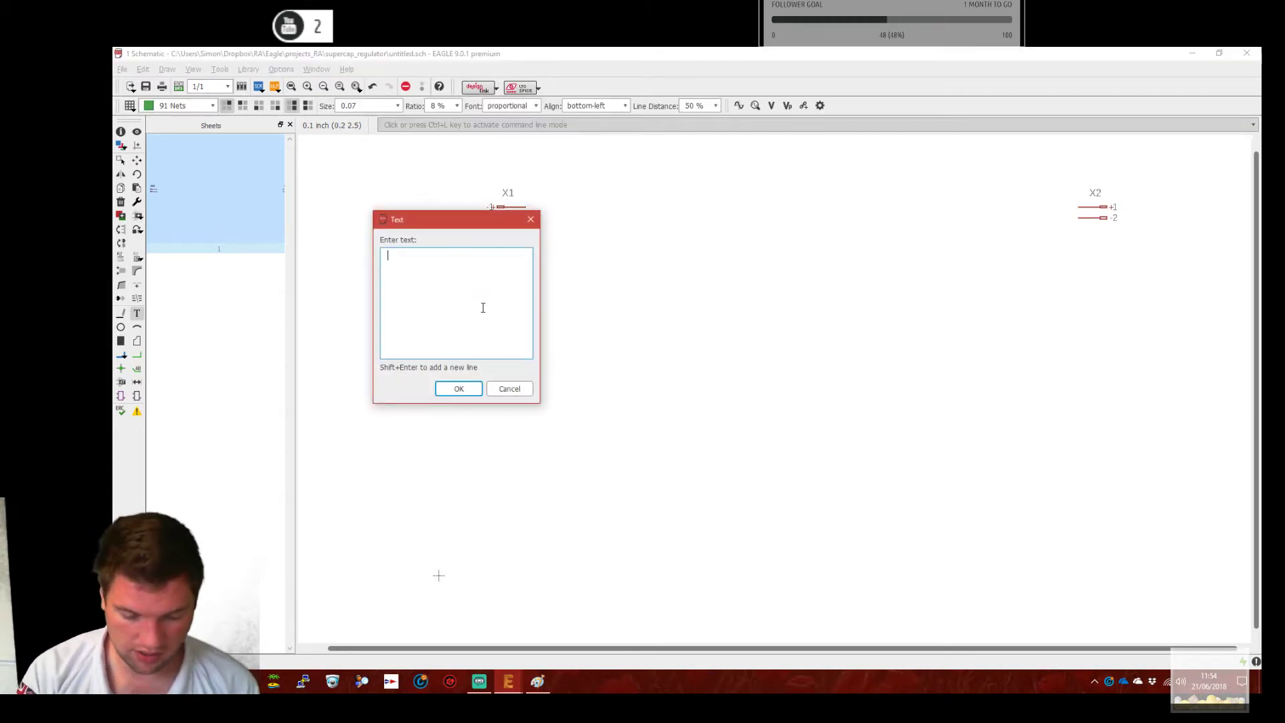
type("Pwr in")
key("Return")
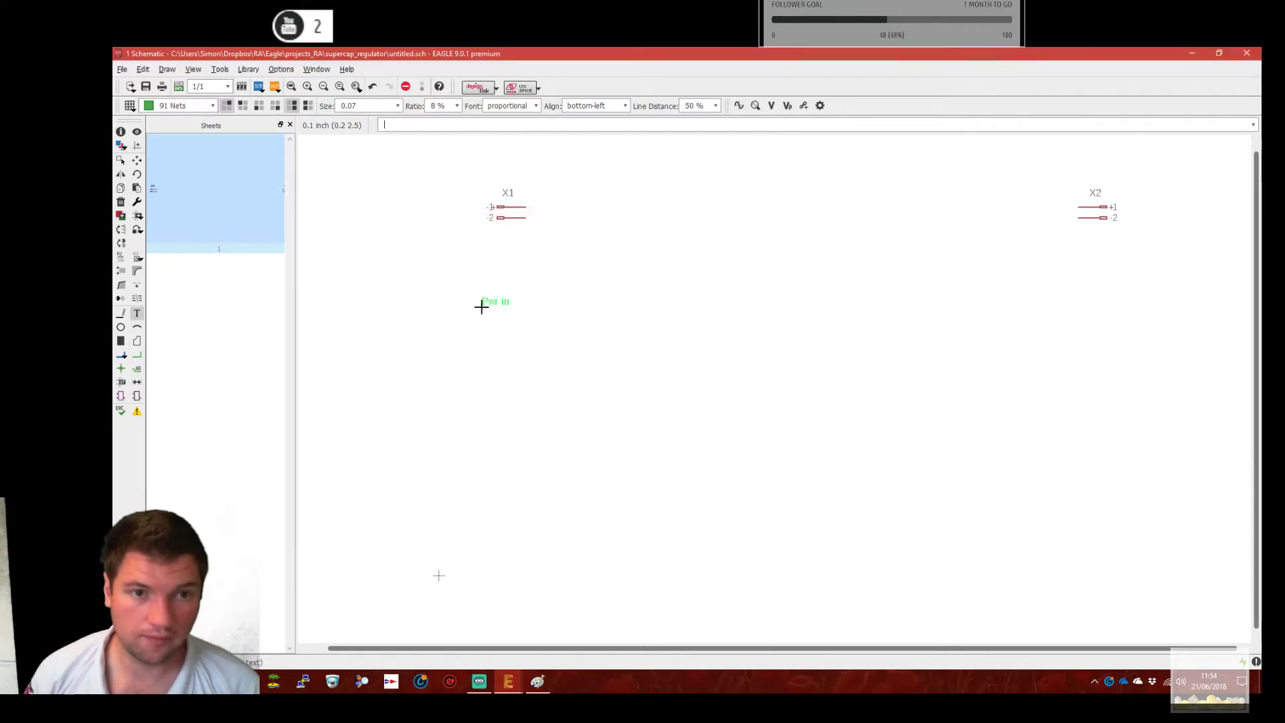
left_click(494, 181)
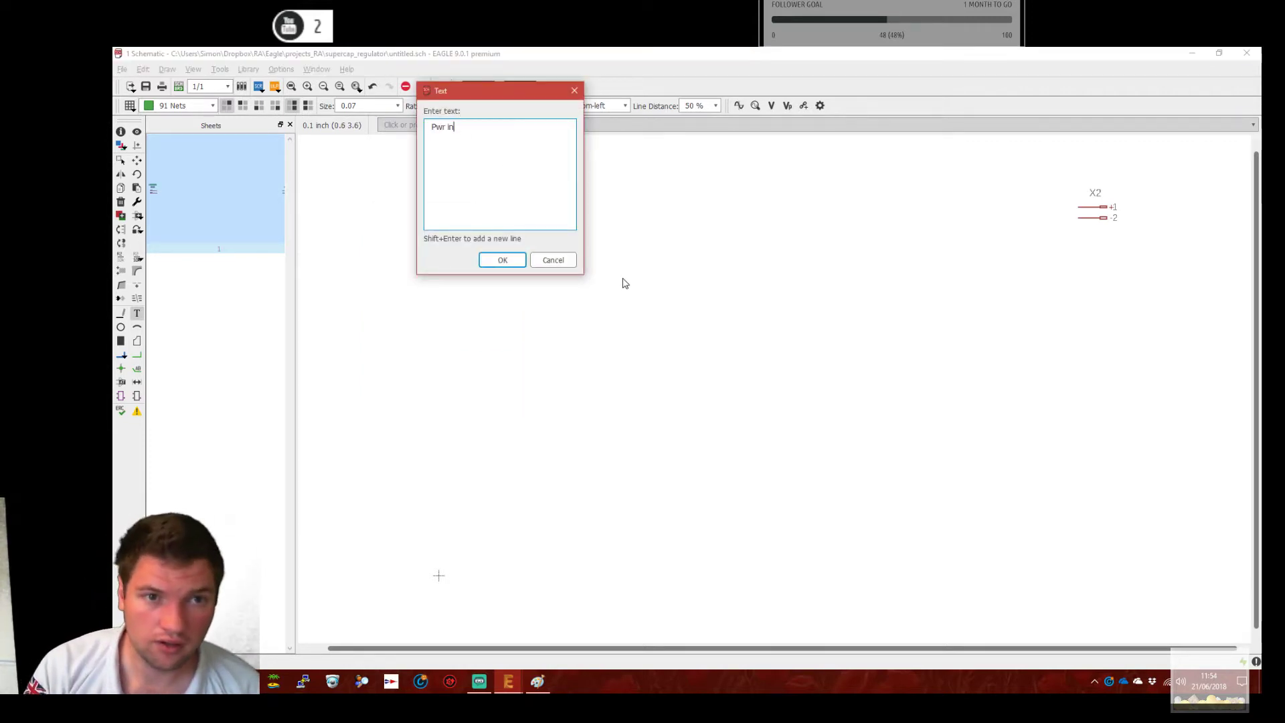
Add the text label "Pwr out" directly above connector X2.
key("ctrl+shift+Left")
type("out")
key("Return")
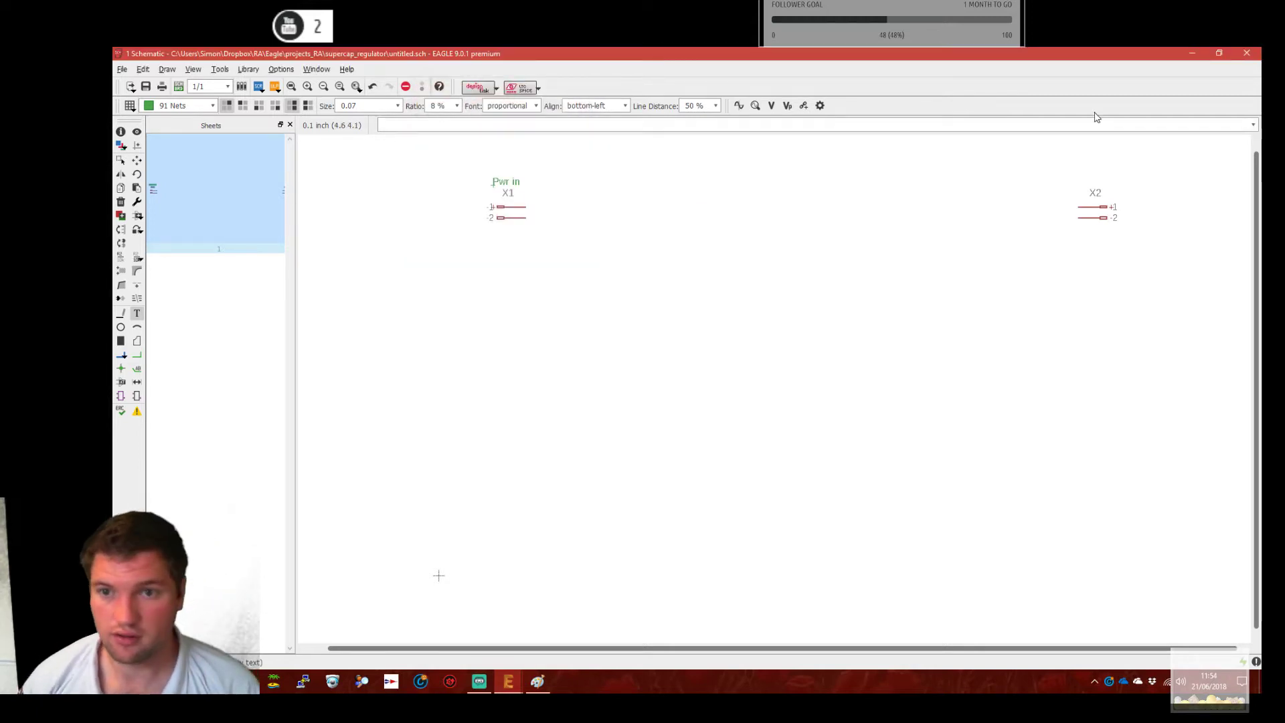
left_click(1078, 172)
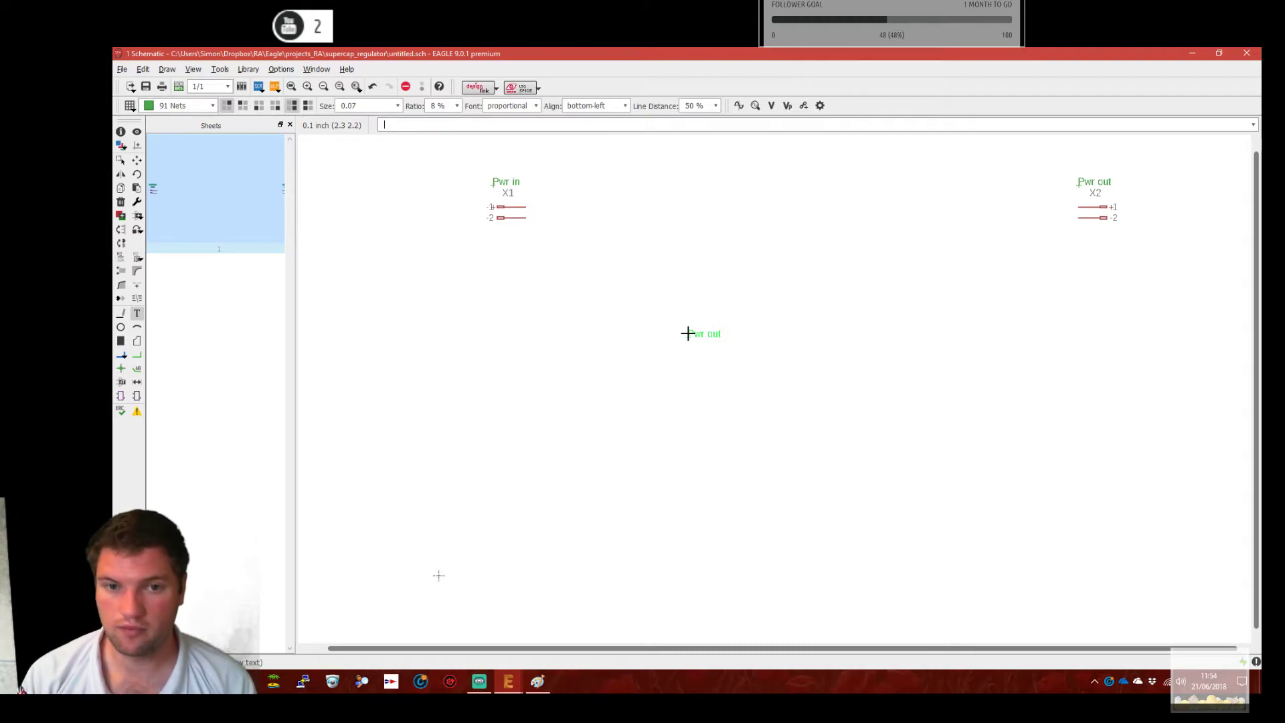
Place two more 233-102 WAGO connectors, one below the other, in the lower middle of the sheet with pins facing left.
type("add")
key("Return")
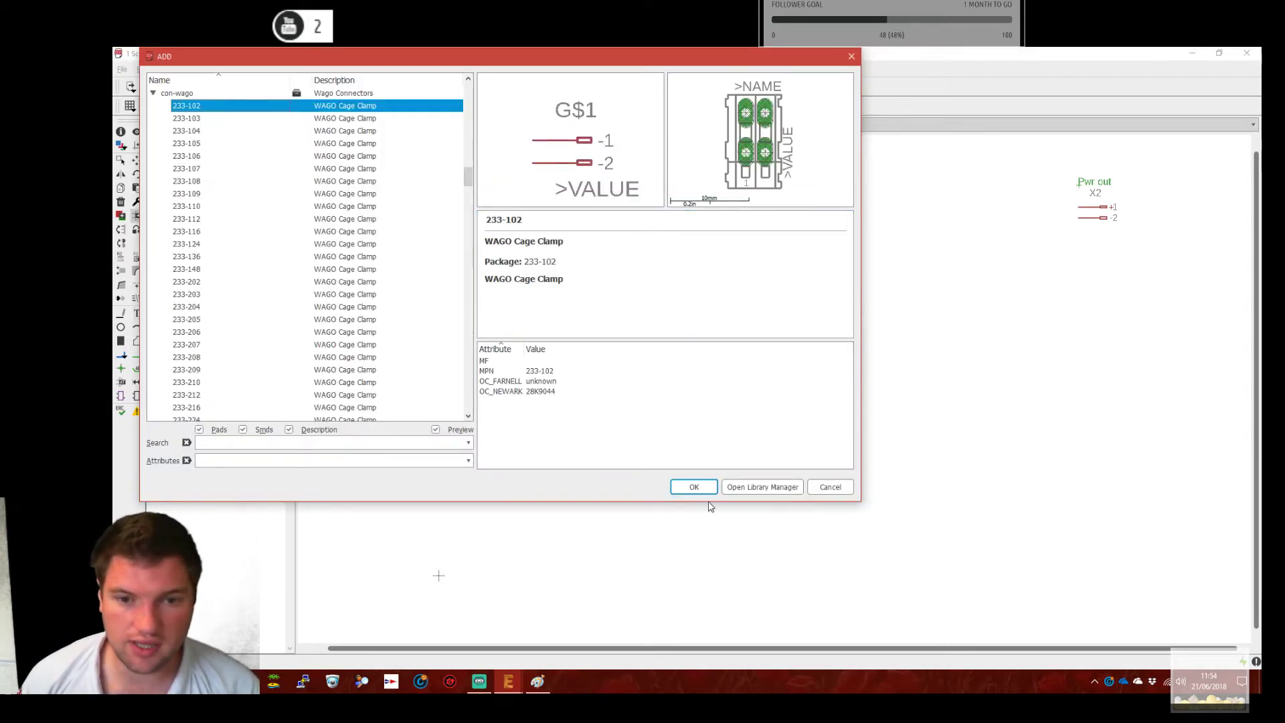
left_click(693, 487)
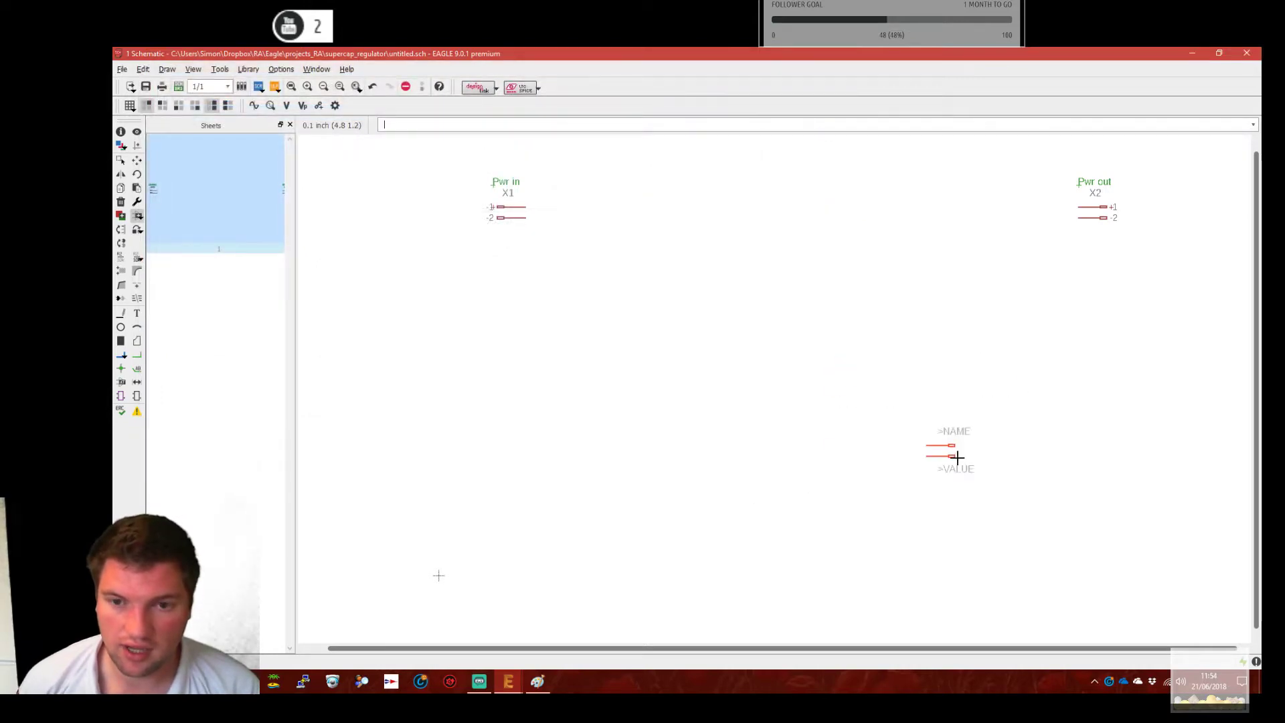
left_click(897, 369)
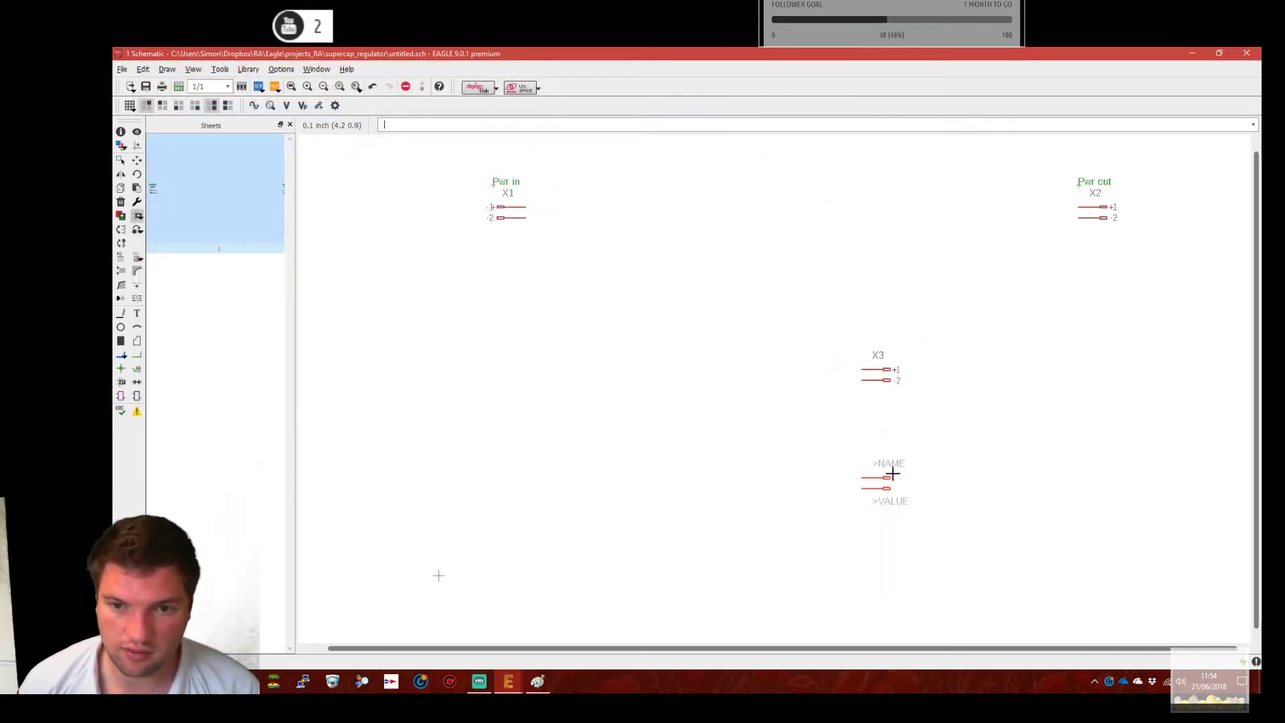
left_click(894, 466)
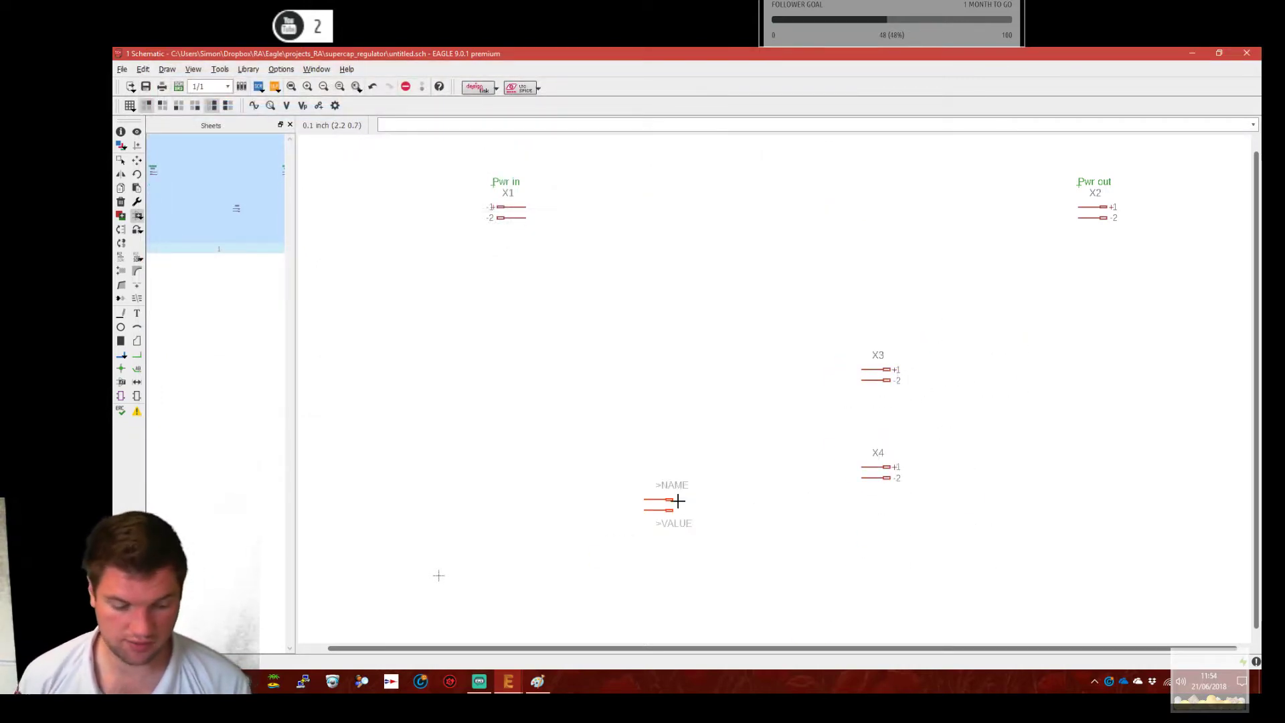
key("Escape")
key("Escape")
Label connector X3 "Cap 1" and connector X4 "Cap 2" with text directly above each one.
type("t")
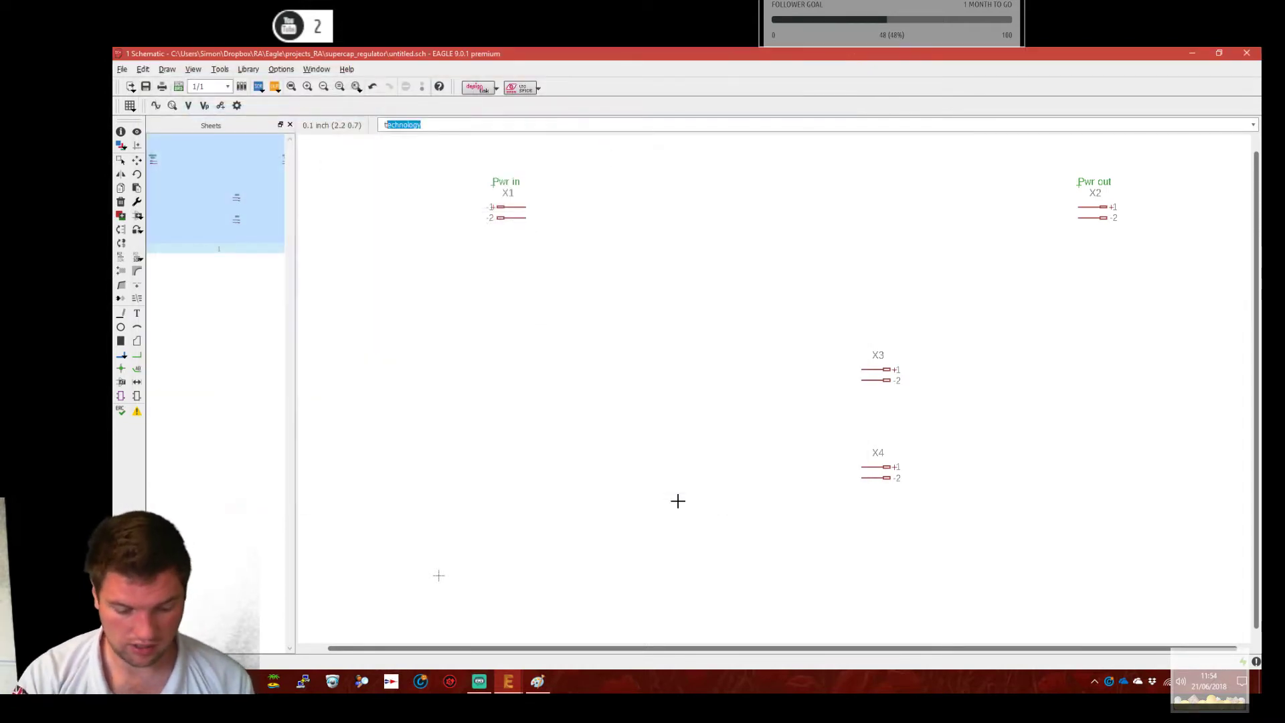
type("Cap 1")
key("Return")
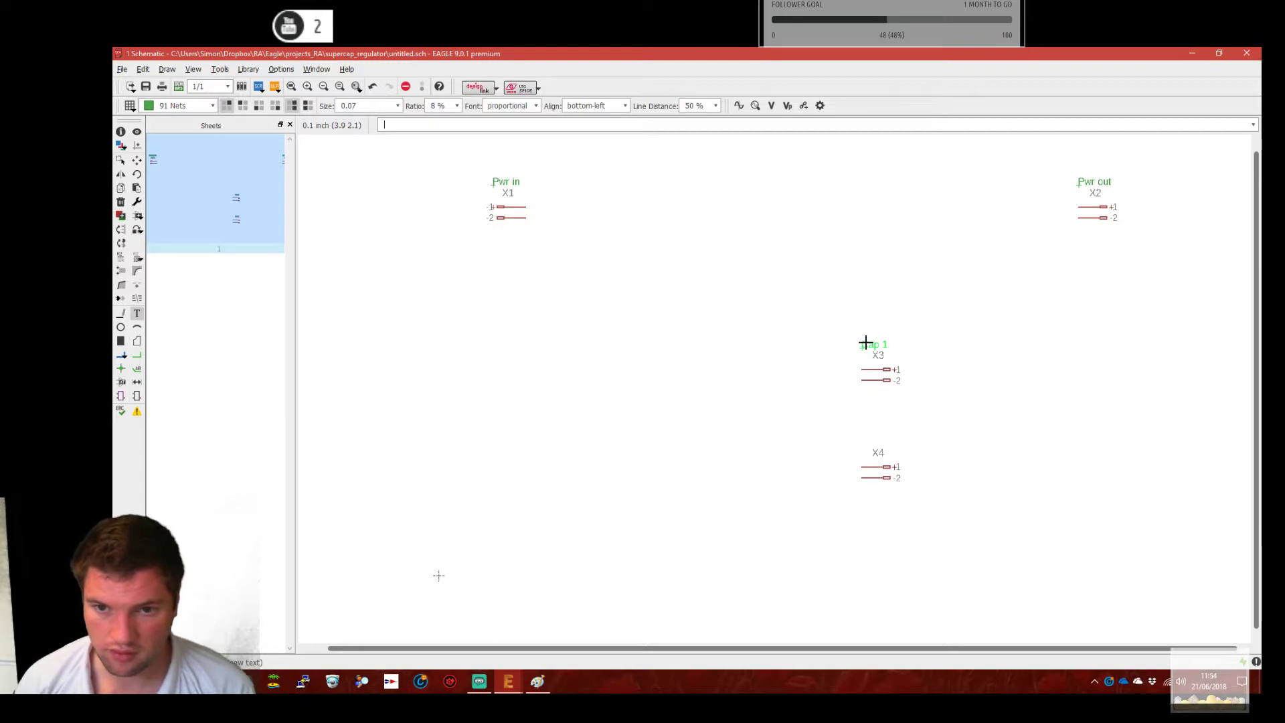
left_click(866, 343)
type("Cap 2")
key("Return")
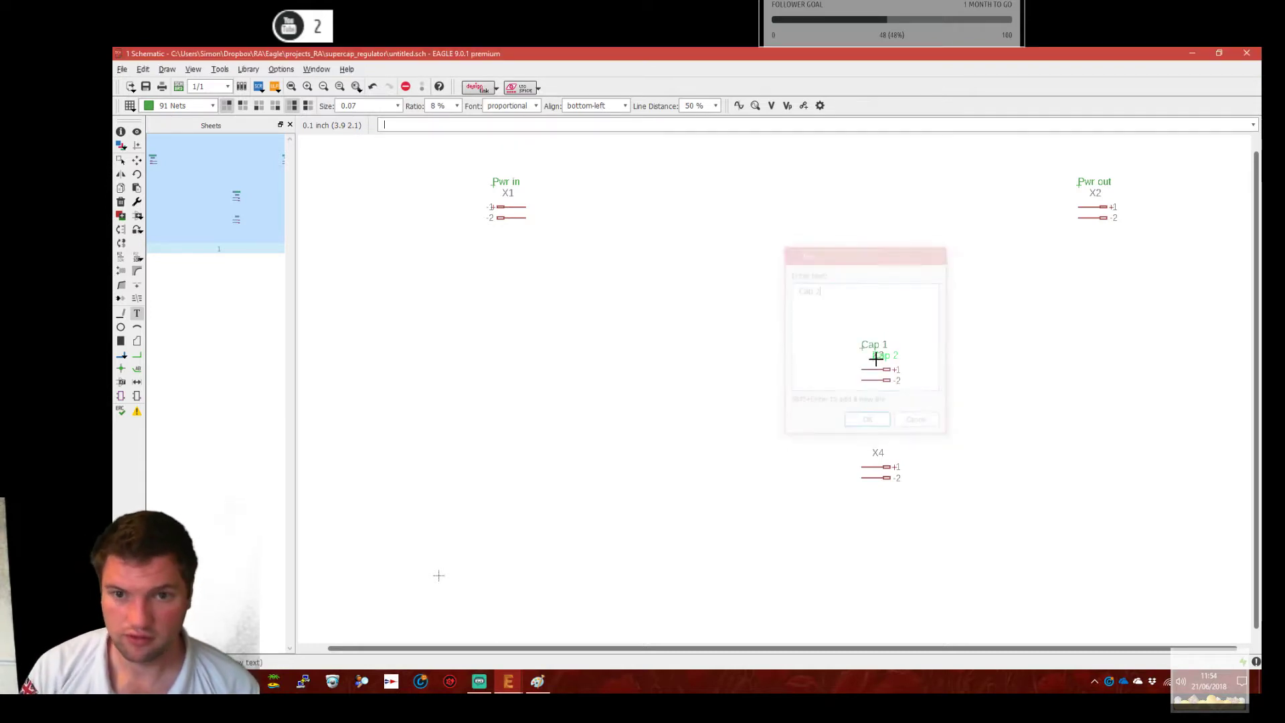
left_click(864, 440)
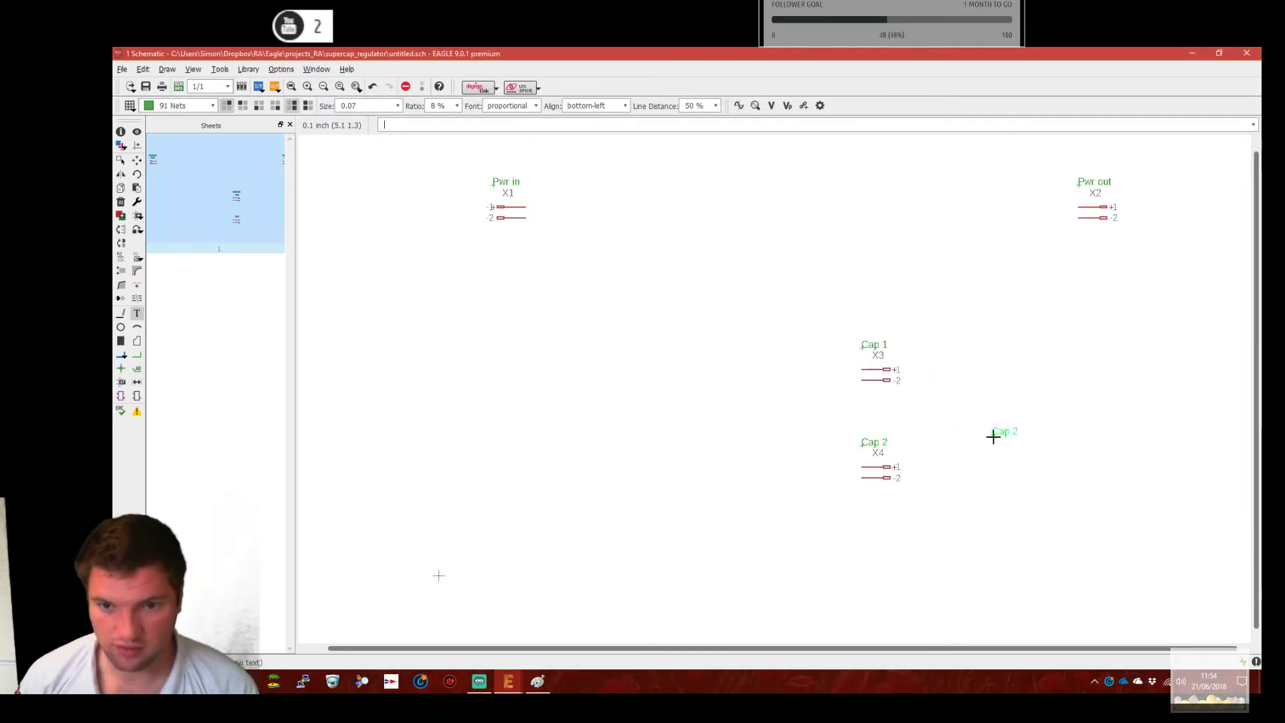
key("Escape")
key("Escape")
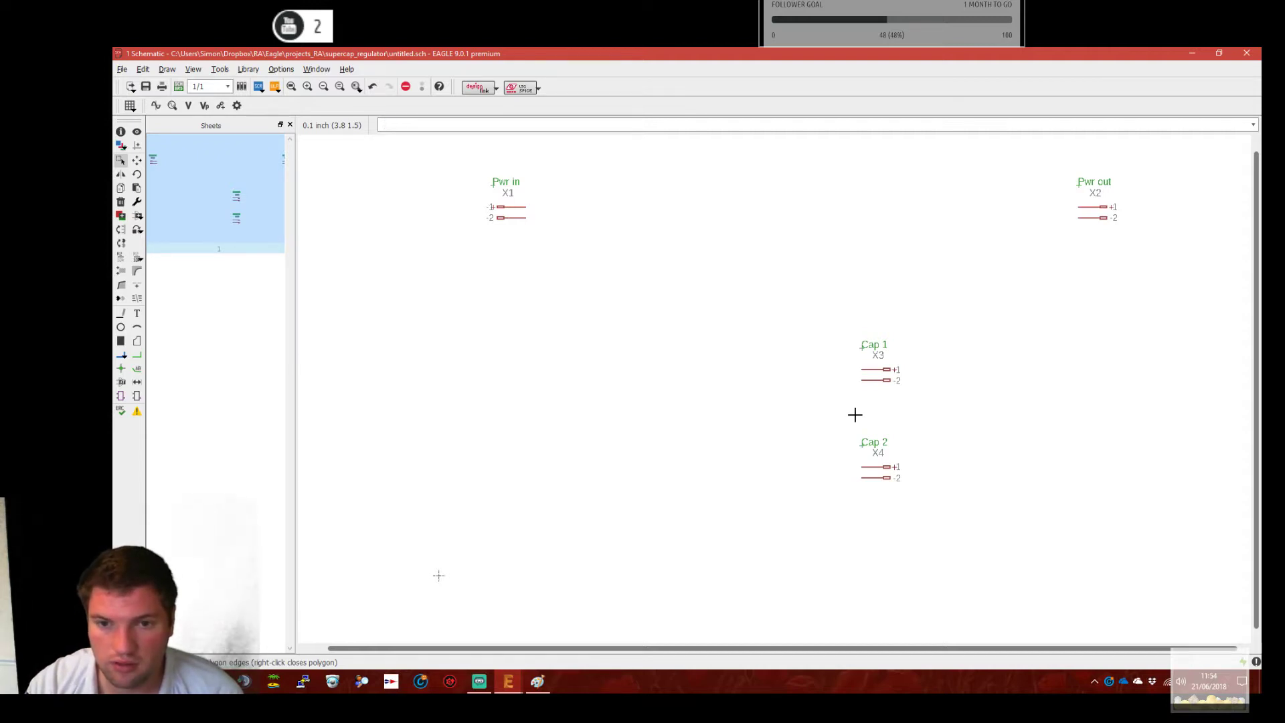
Collapse the con-wago library, expand the diode library and look through its parts, including the 1N4728 Z diode.
scroll(571, 460, "up", 5)
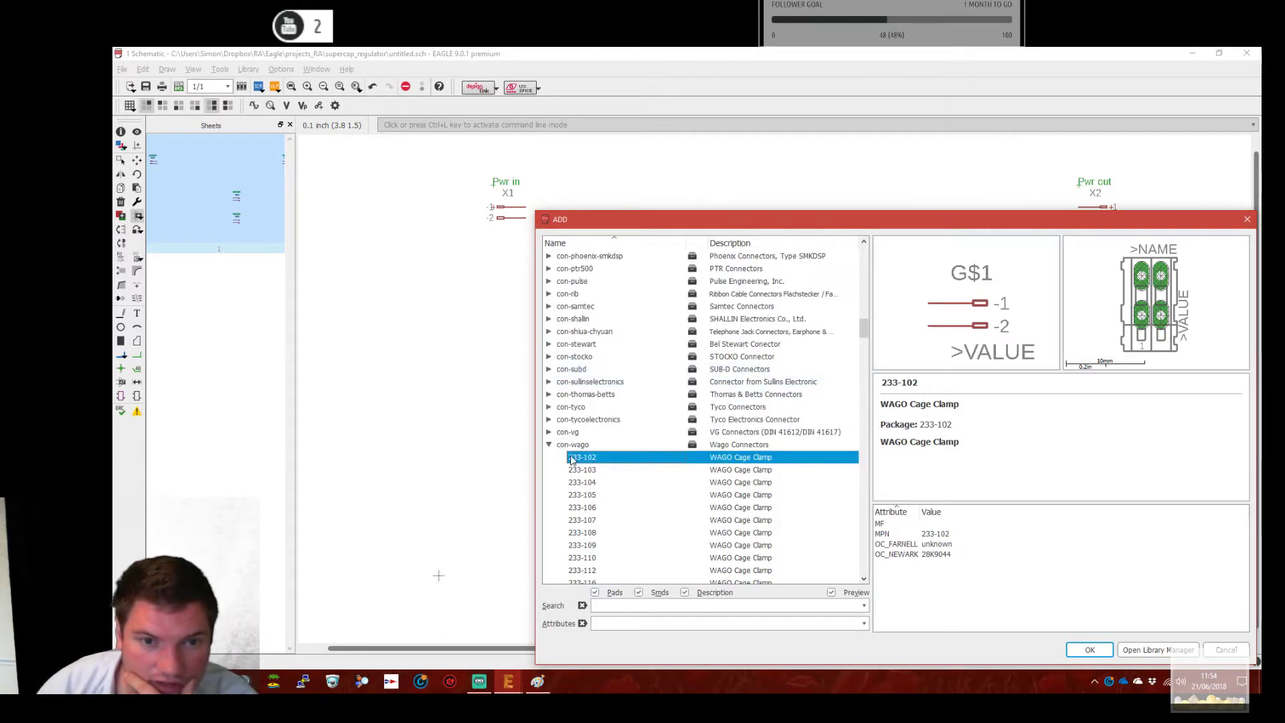
left_click(549, 444)
scroll(632, 422, "up", 10)
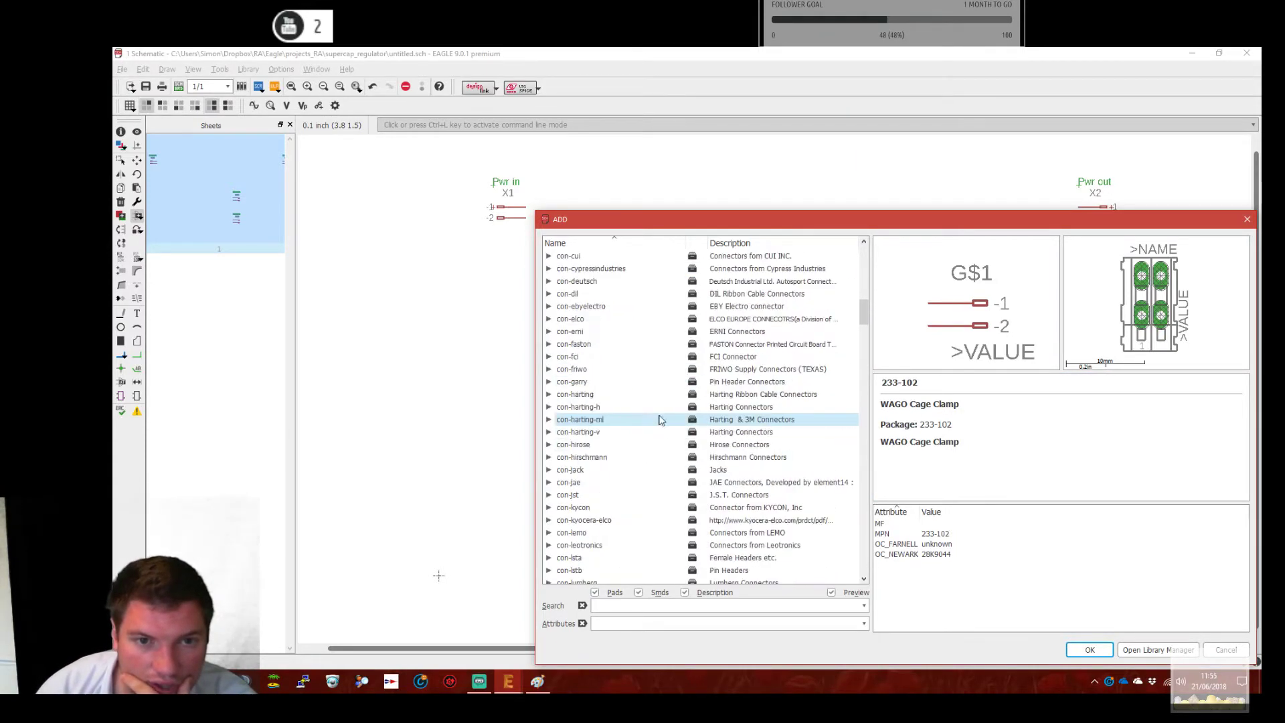
scroll(660, 420, "down", 15)
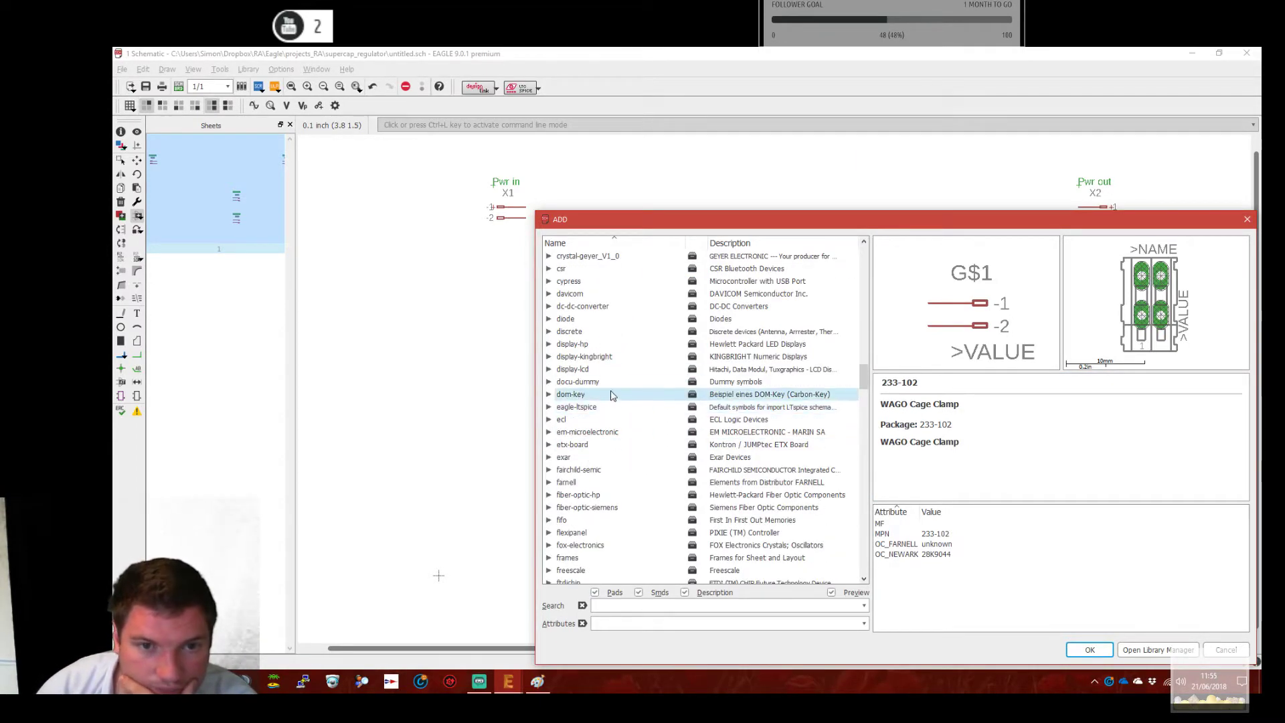
double_click(566, 319)
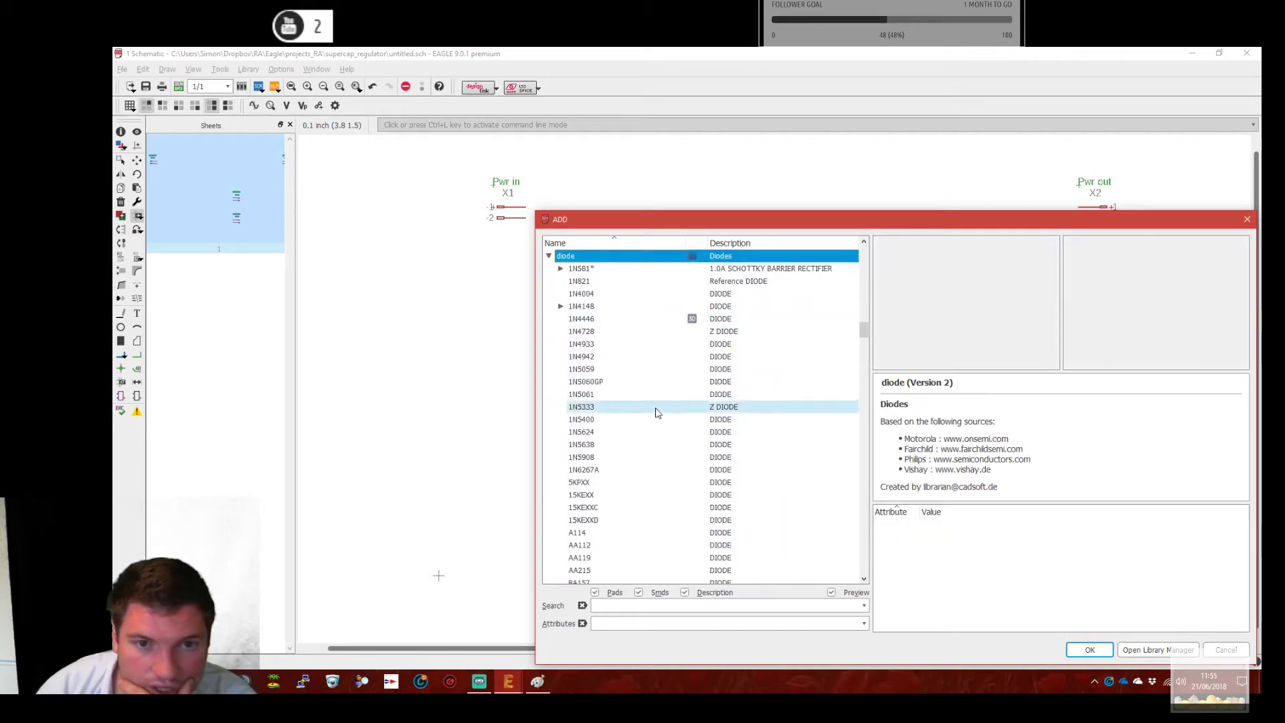
left_click(697, 332)
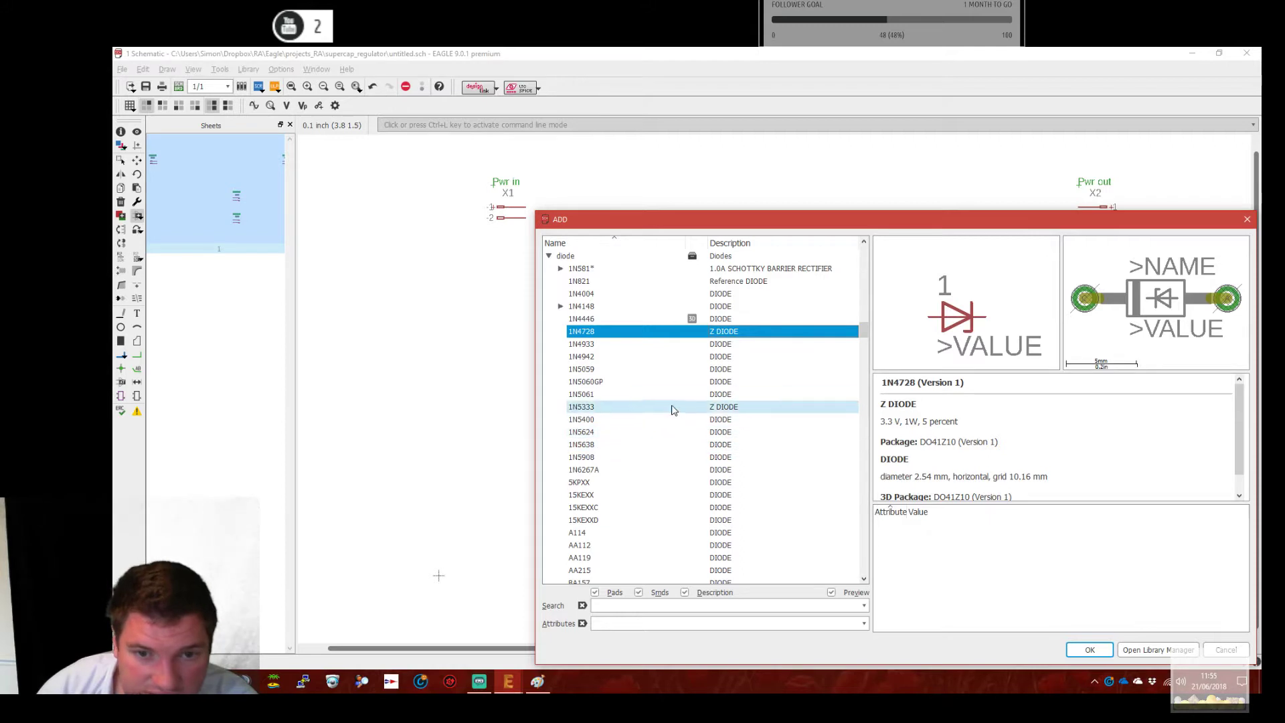
scroll(673, 411, "down", 7)
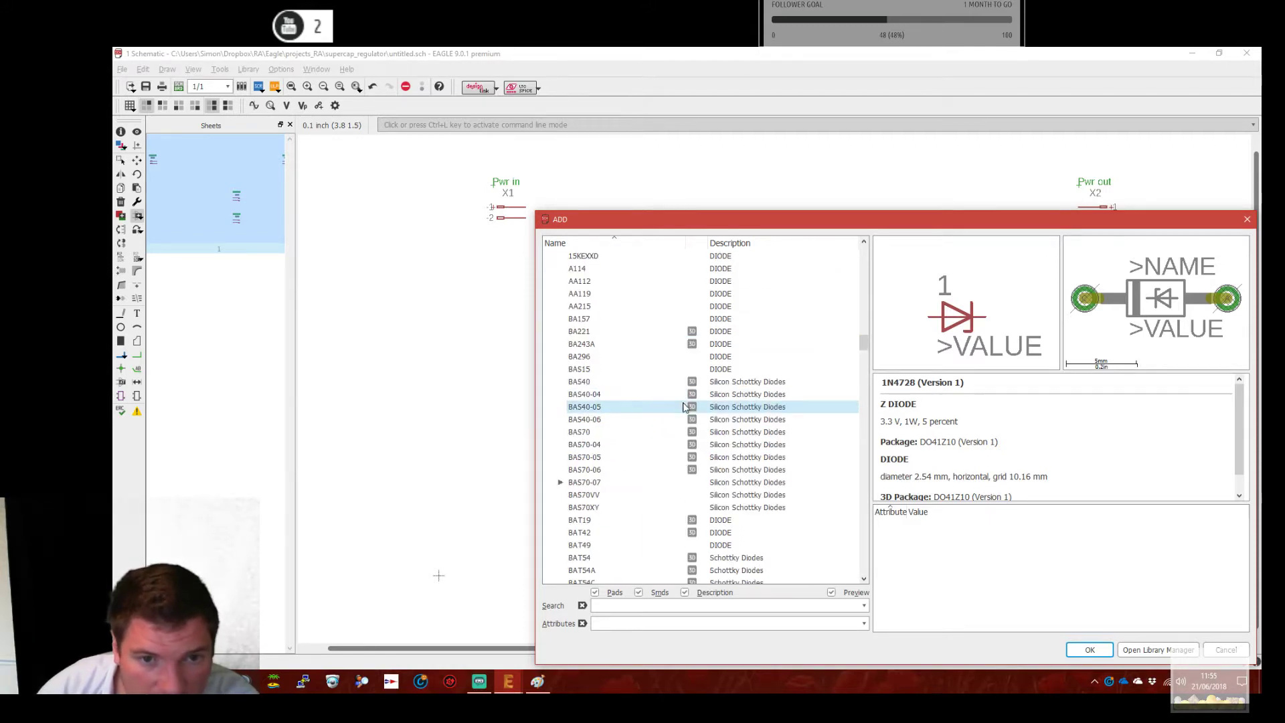
scroll(717, 413, "down", 7)
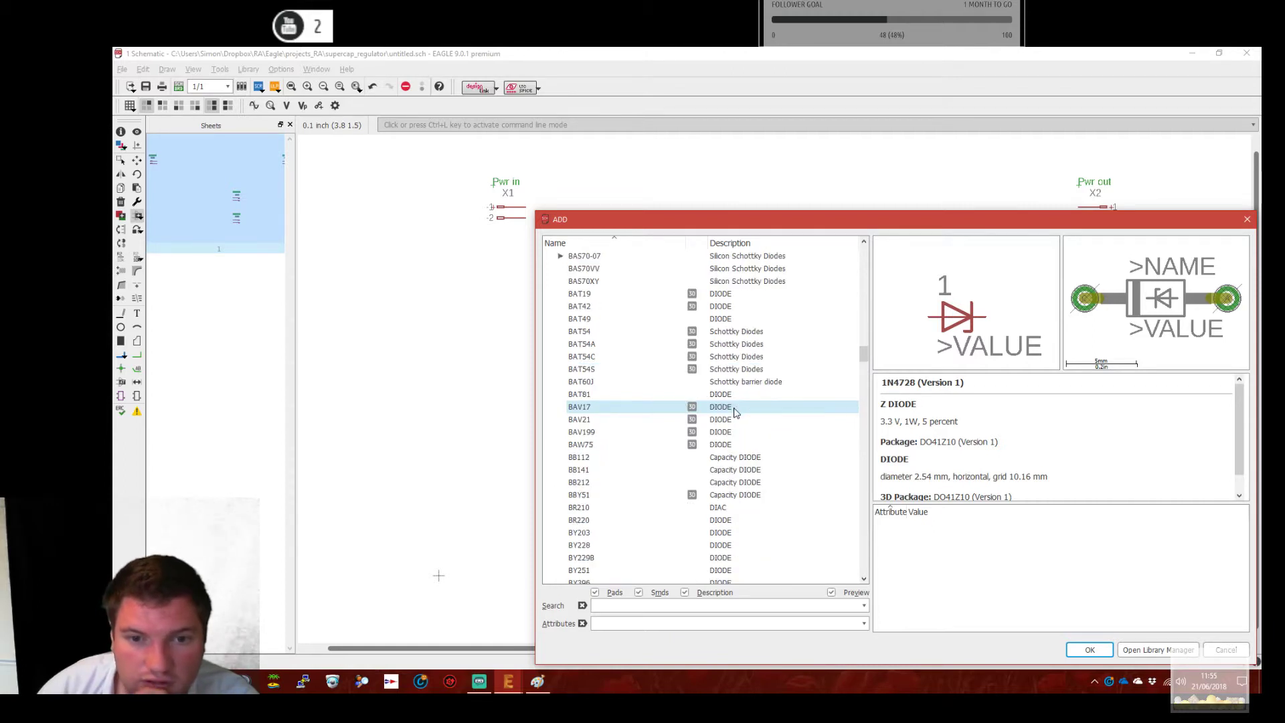
Search the part libraries for "zener" and clear the search.
left_click(640, 607)
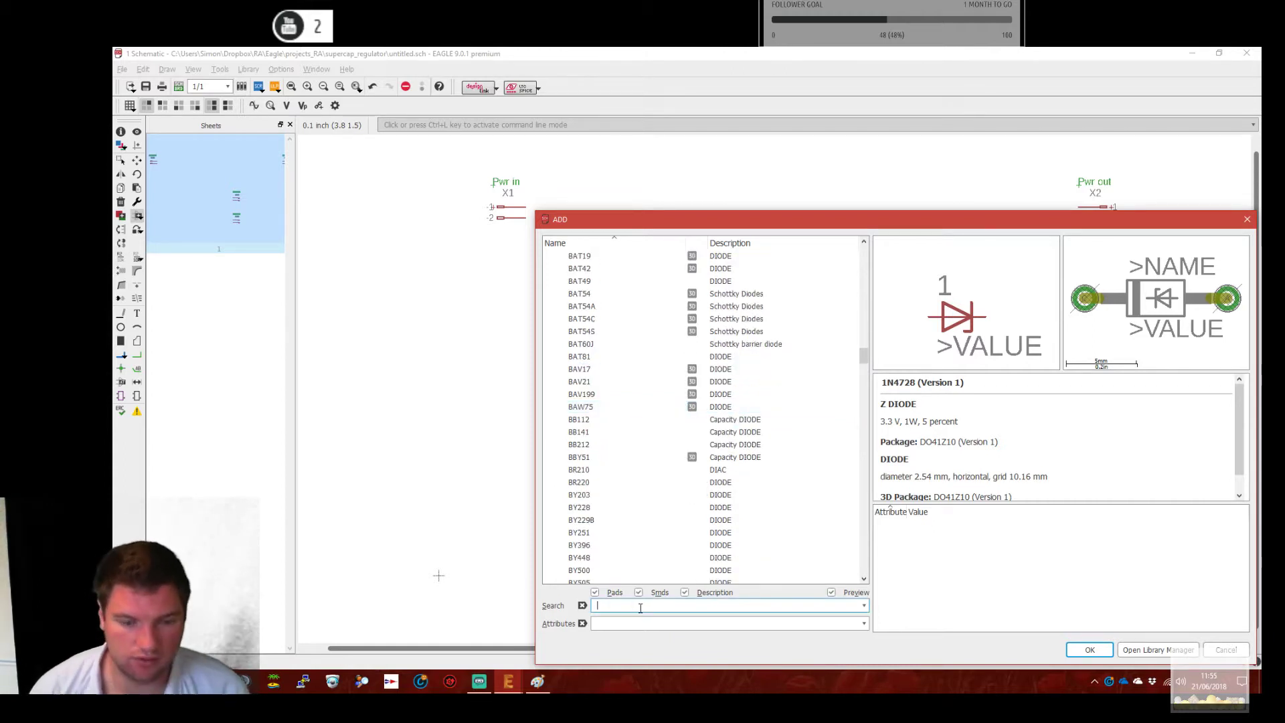
type("zener")
key("Return")
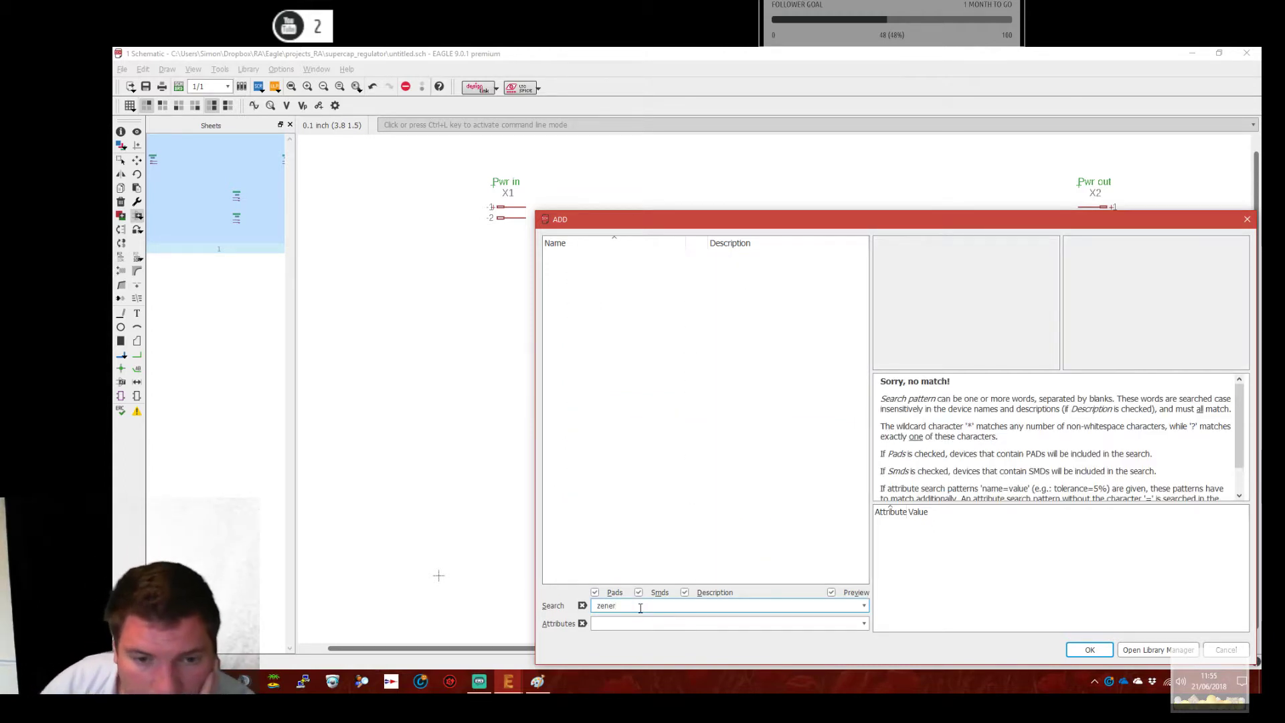
left_click(583, 605)
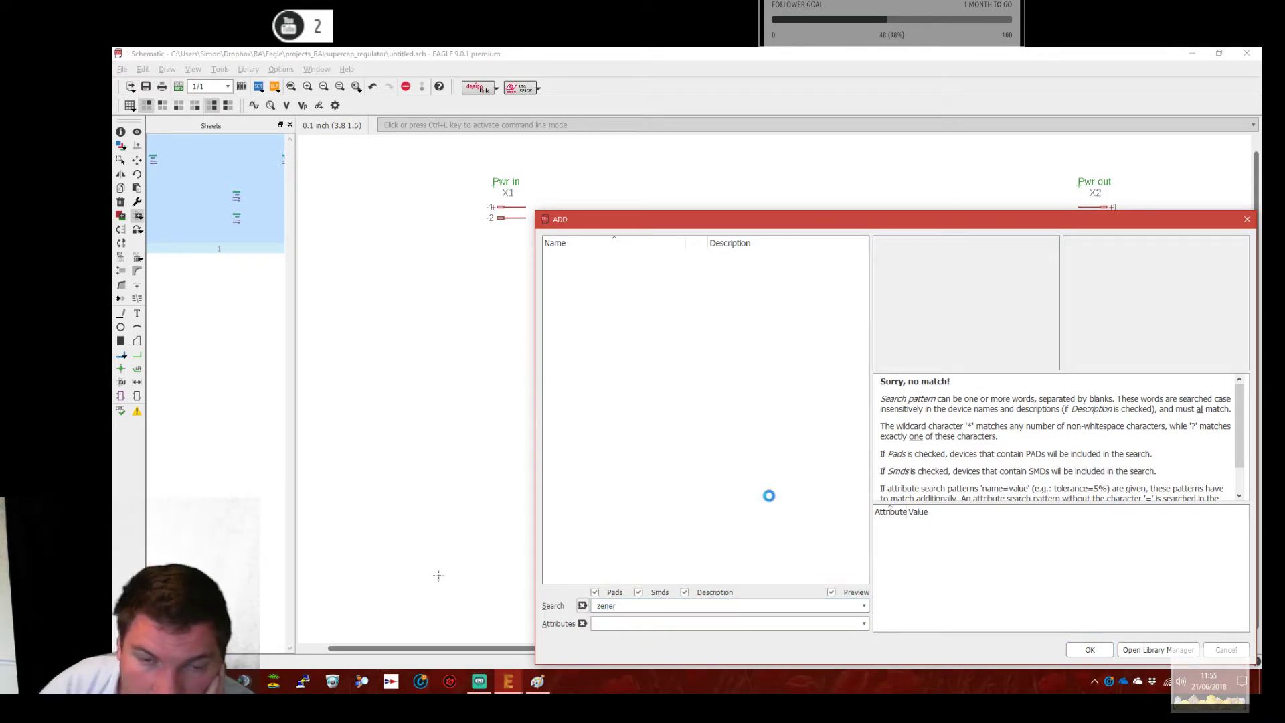
Reopen the diode library and examine its full list of parts, including the SUPPRESSOR- device.
scroll(611, 460, "down", 20)
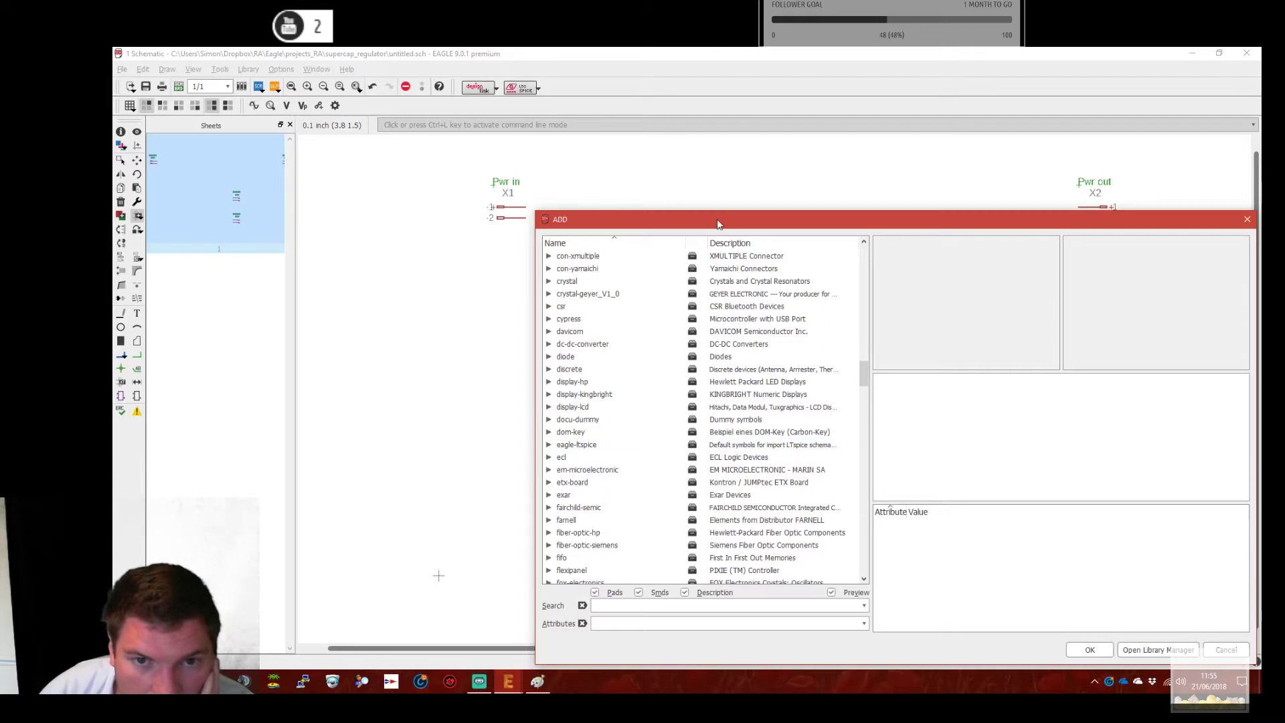
left_click_drag(717, 219, 581, 164)
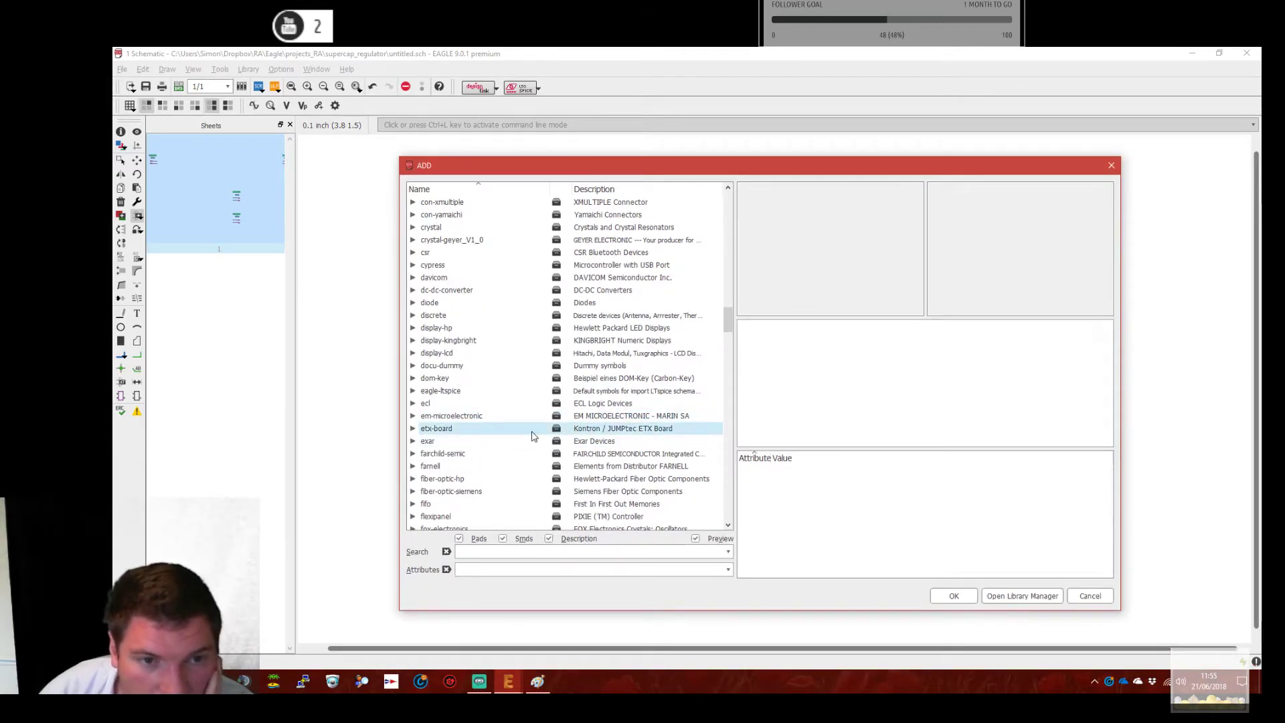
left_click(414, 302)
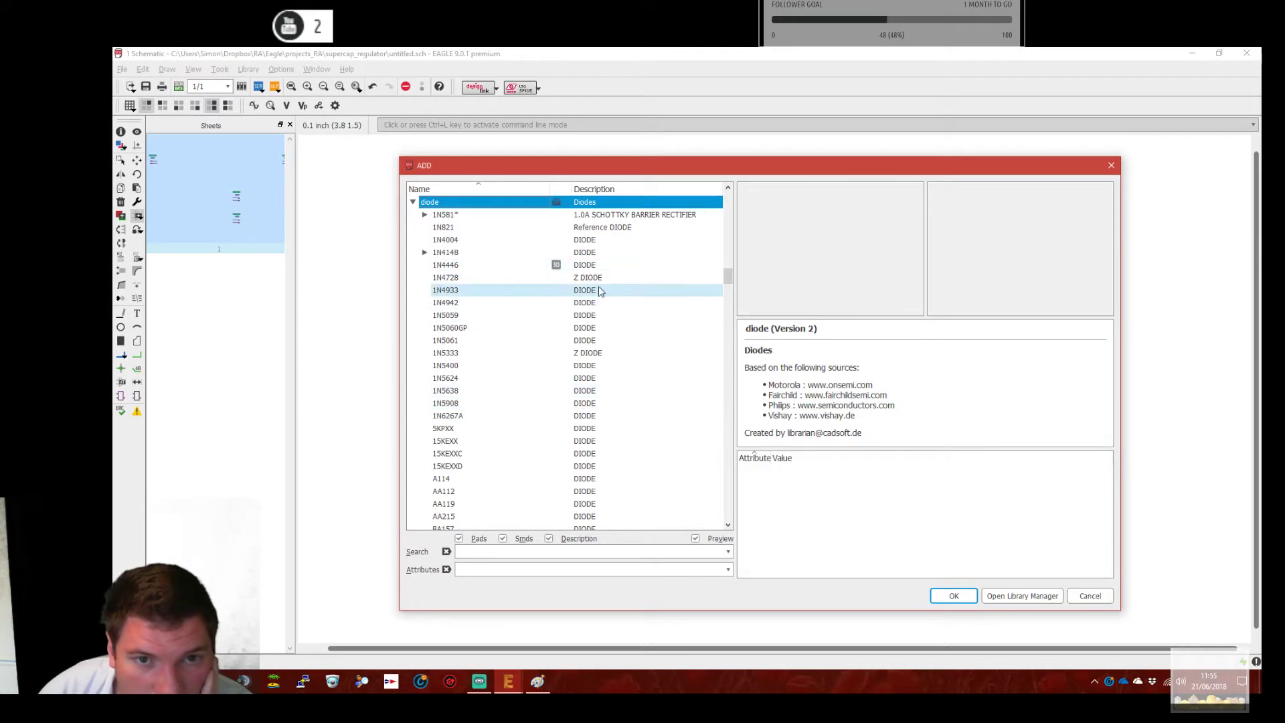
scroll(606, 301, "down", 6)
scroll(622, 316, "down", 15)
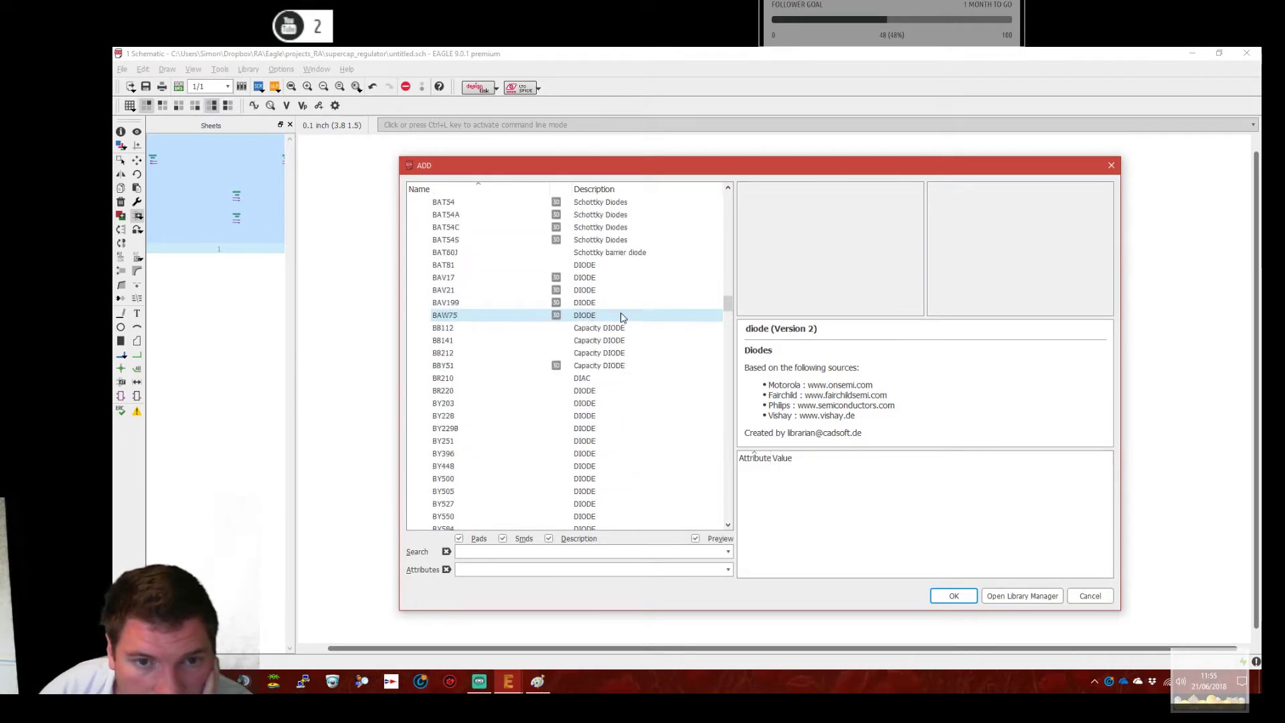
scroll(627, 319, "down", 8)
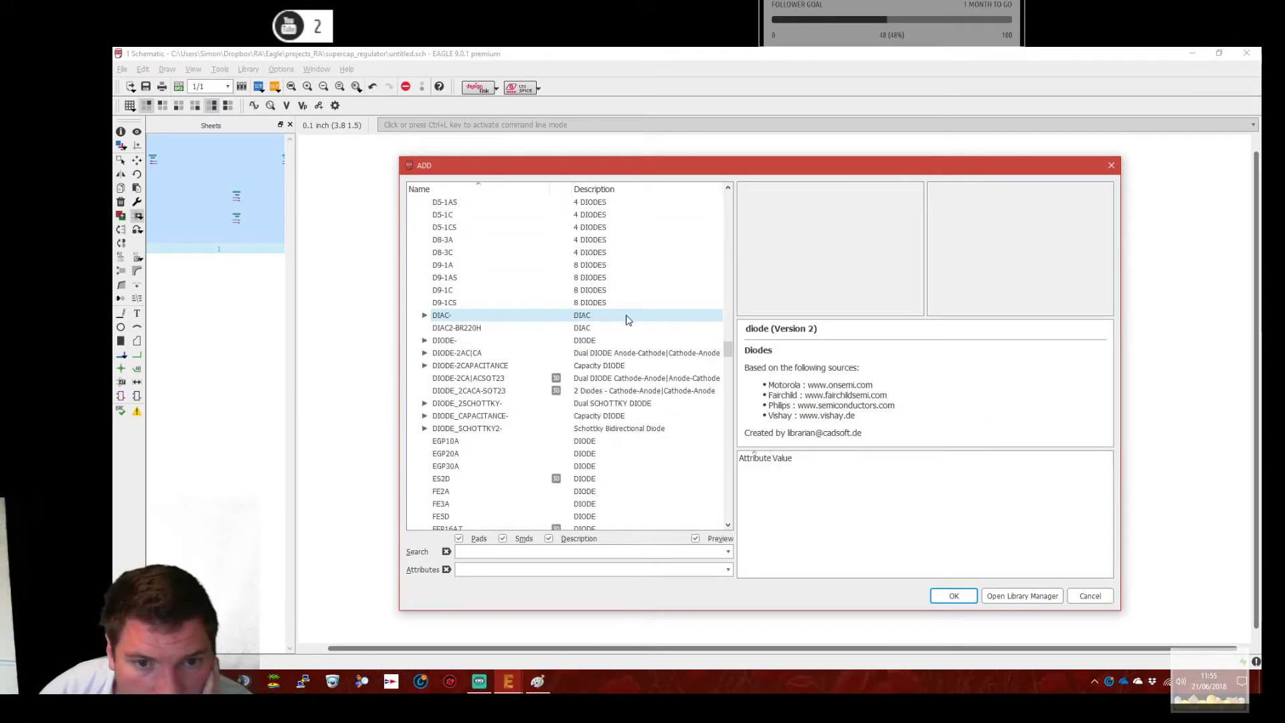
scroll(629, 327, "down", 15)
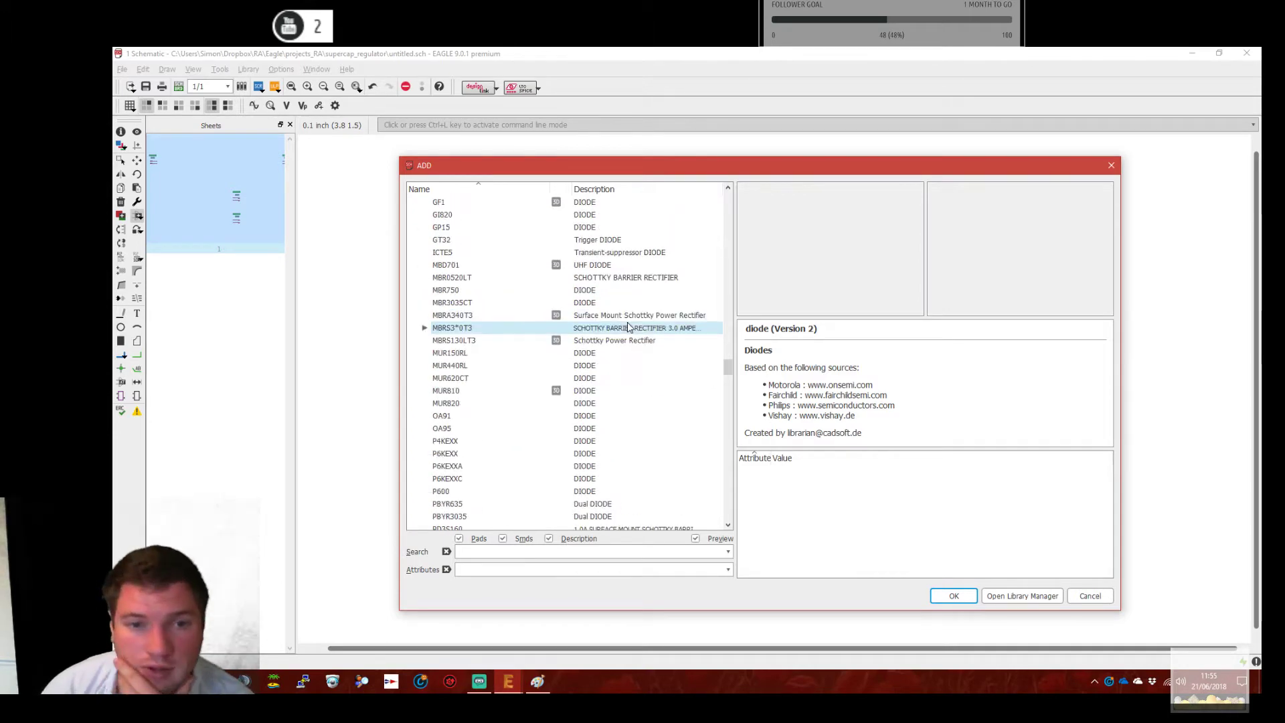
scroll(633, 329, "up", 5)
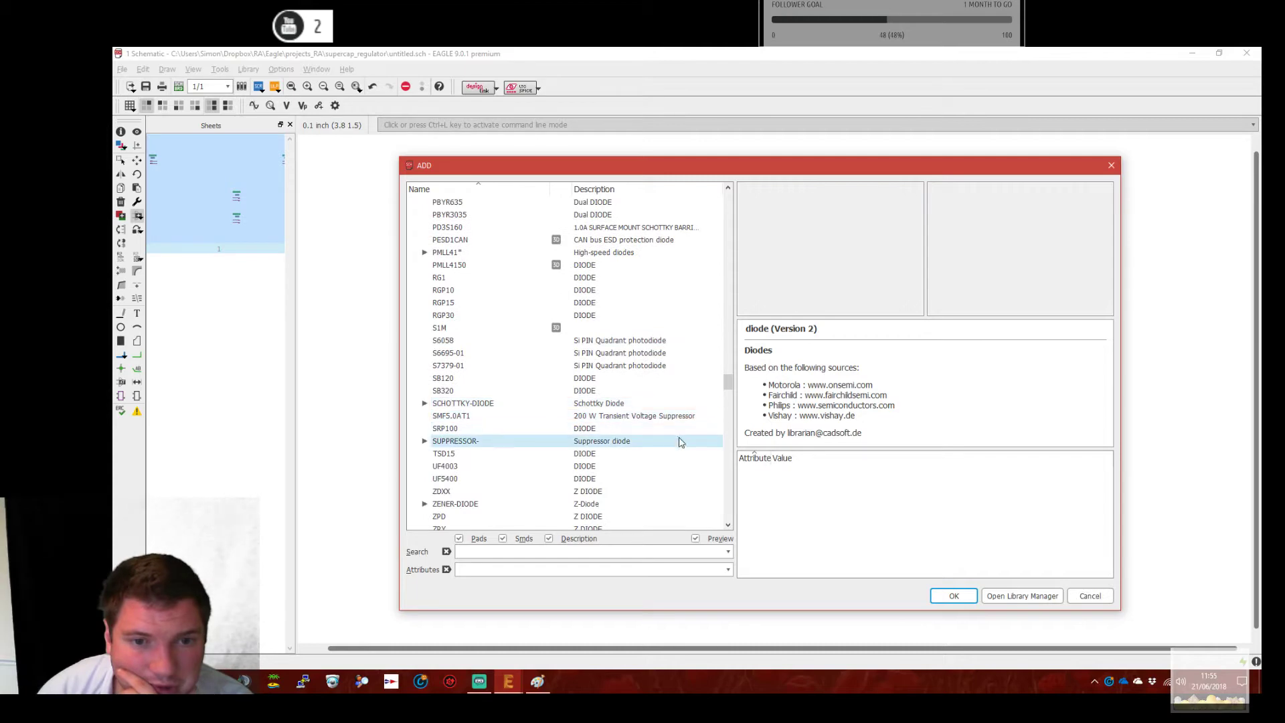
scroll(668, 430, "up", 15)
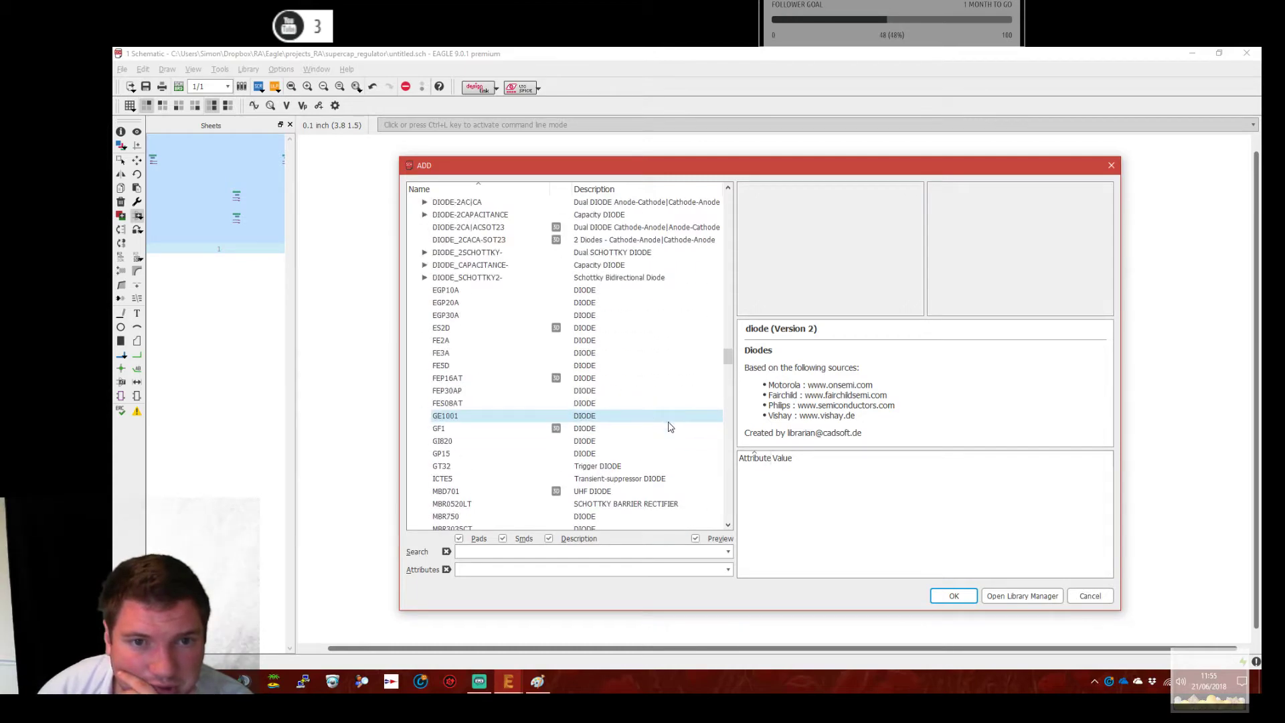
scroll(609, 448, "down", 18)
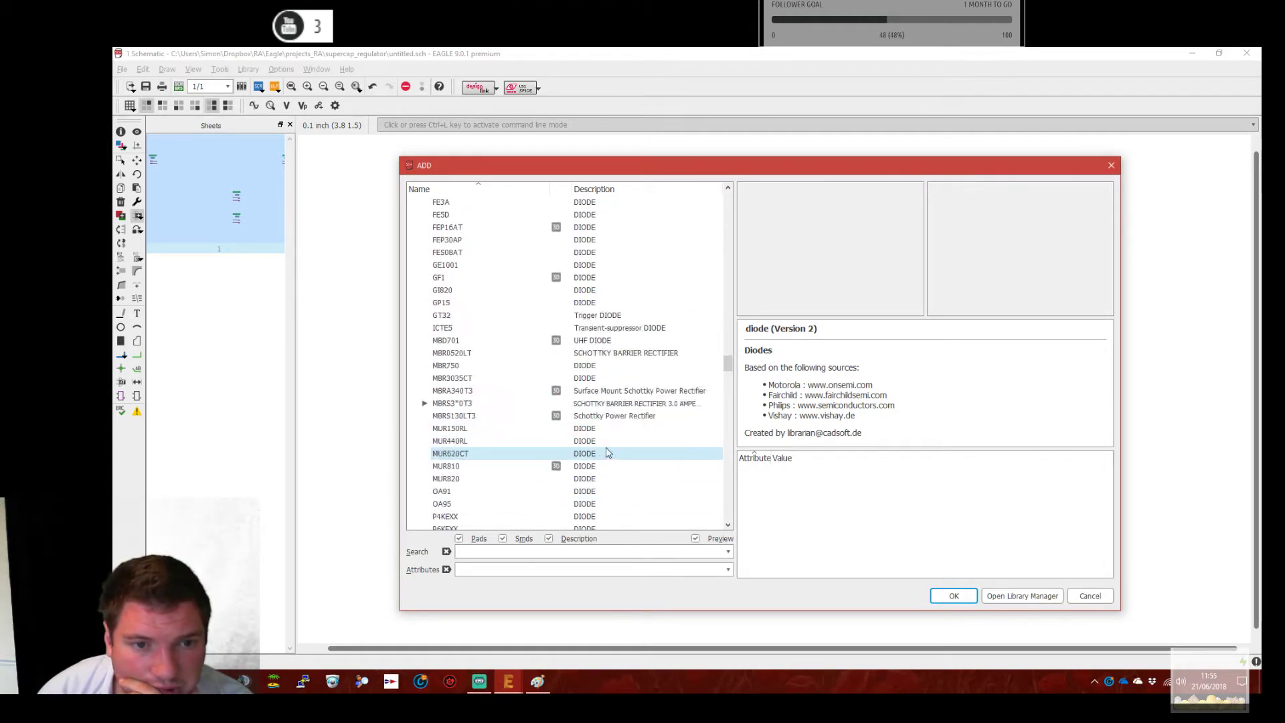
left_click(610, 445)
scroll(612, 447, "down", 5)
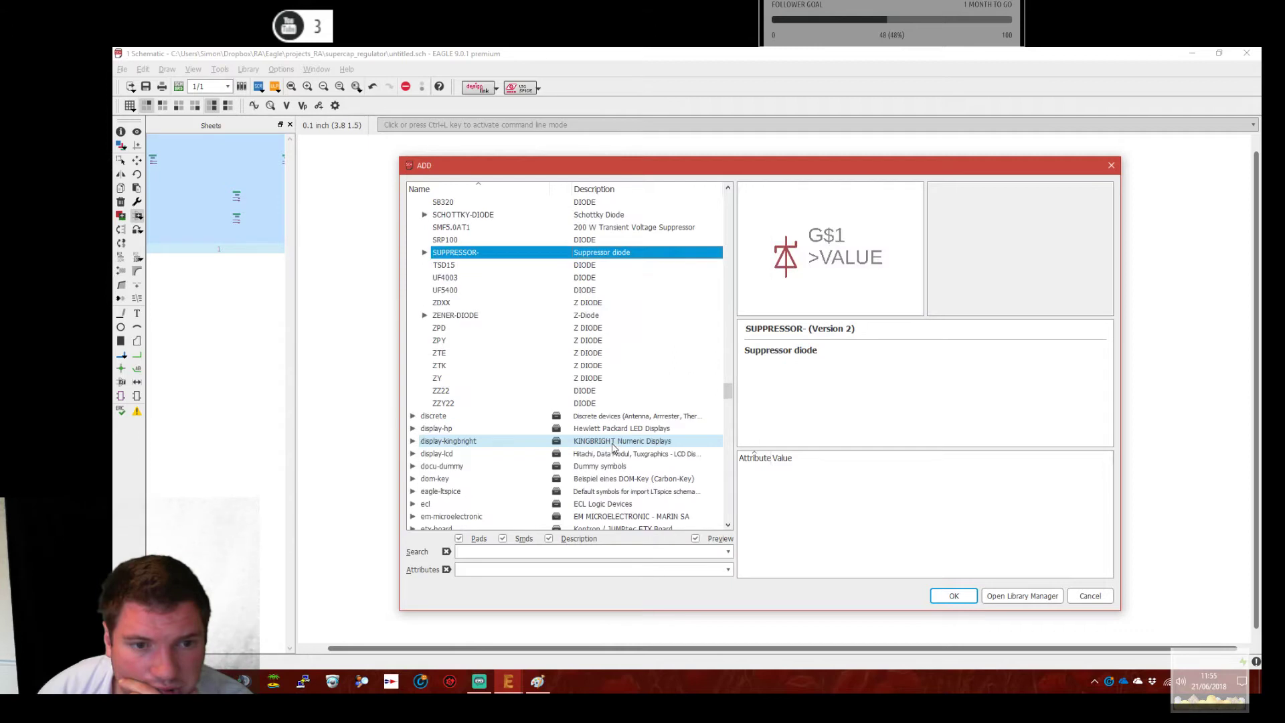
Expand the ZENER-DIODE device and compare its package variants, including F126-10 and SOD64-10.
double_click(432, 314)
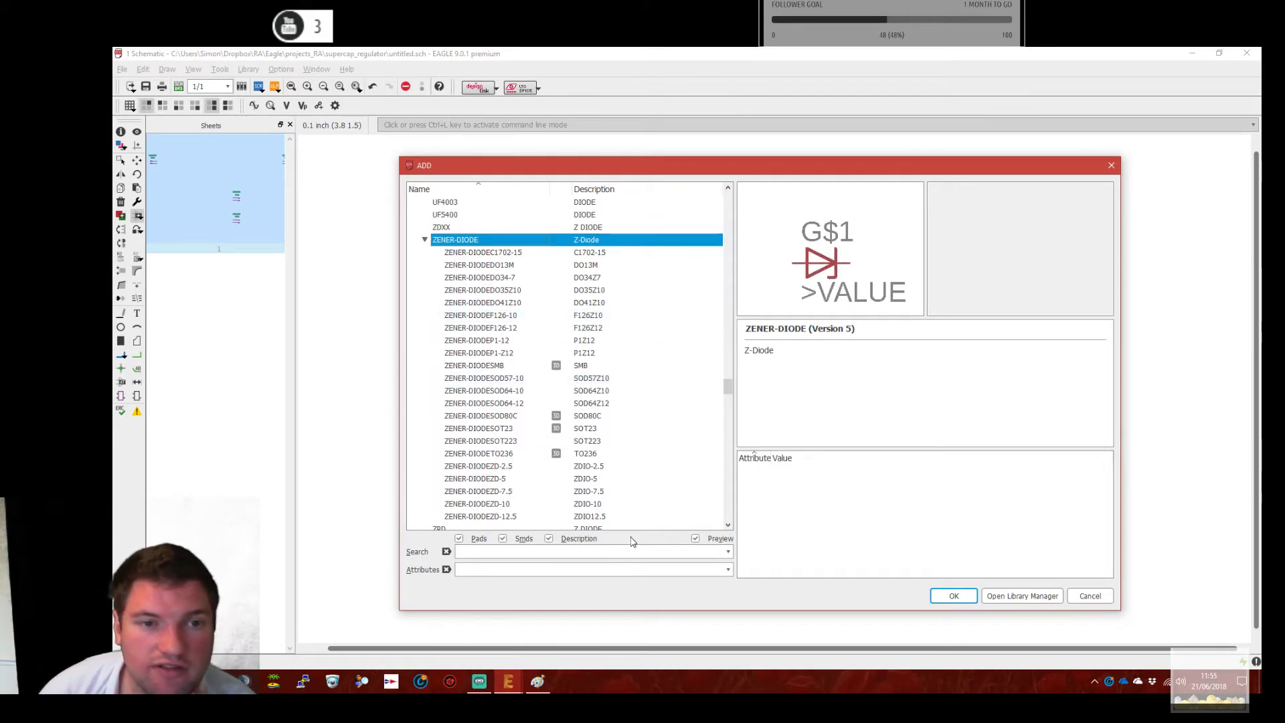
left_click(610, 263)
left_click(605, 316)
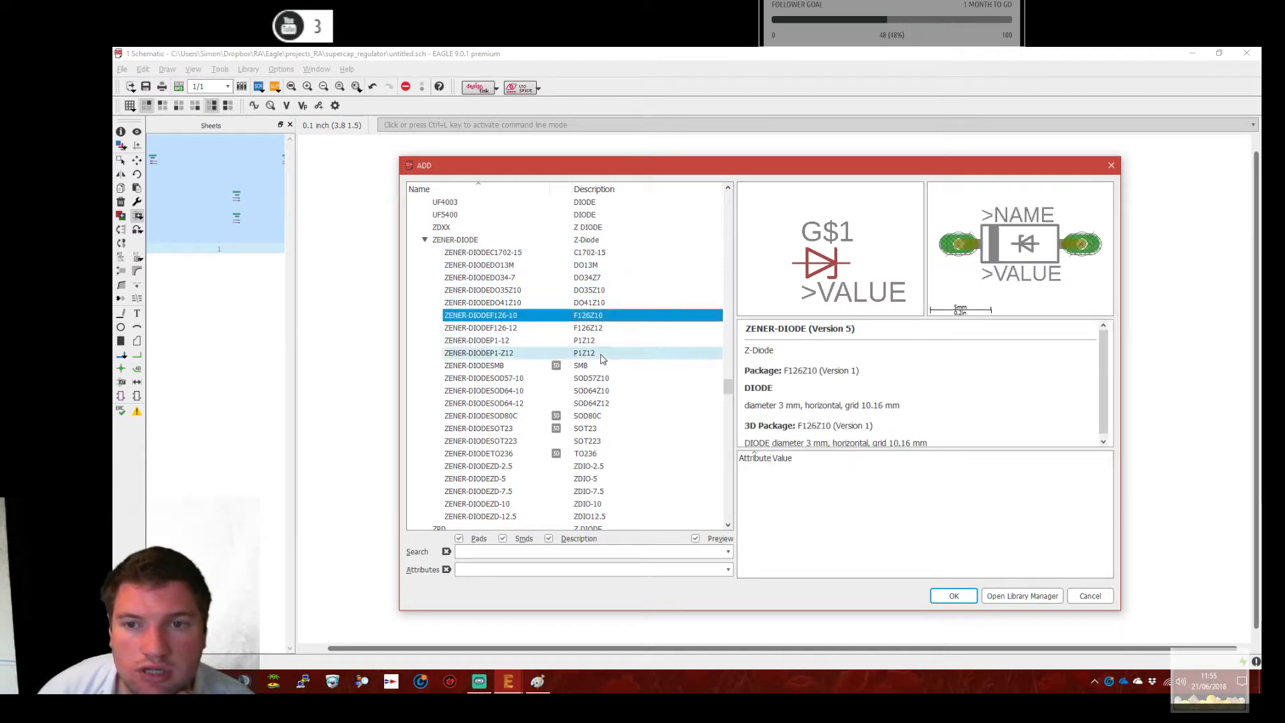
left_click(605, 354)
left_click(605, 366)
left_click(611, 442)
left_click(614, 416)
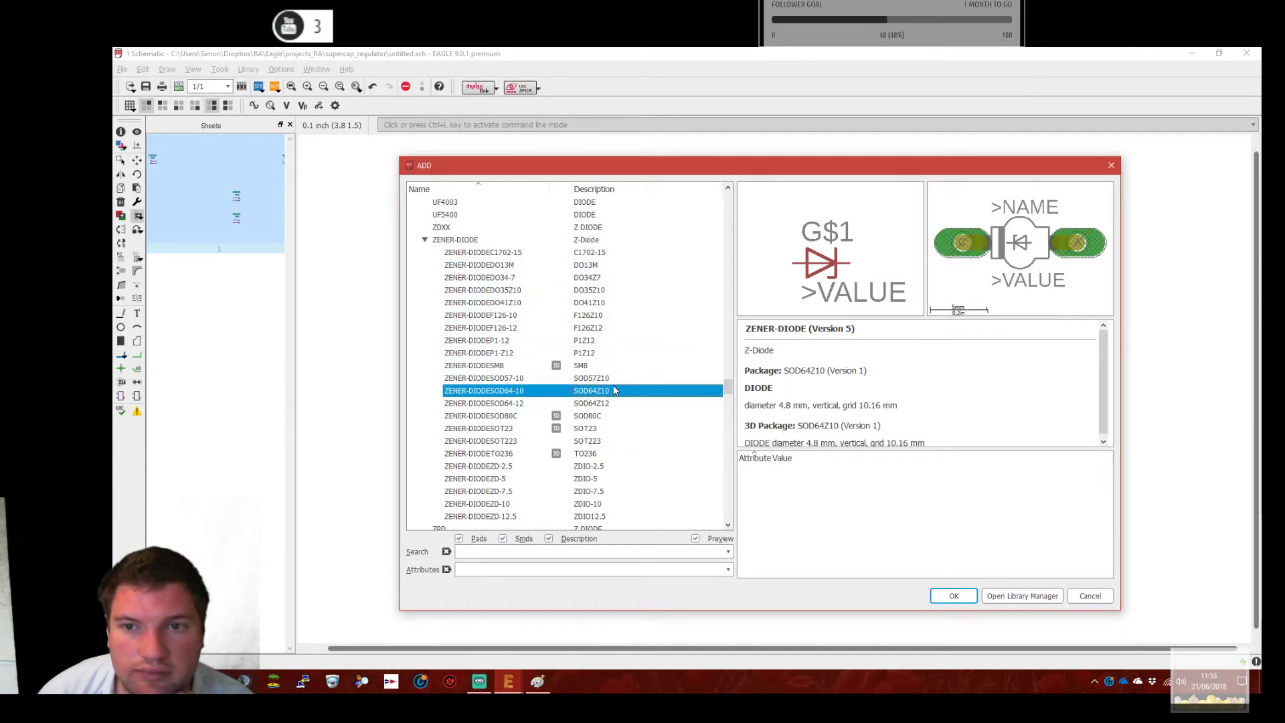
left_click(619, 430)
Compare the footprints of the ZD package variants of the zener diode, including ZD-10 and ZD-2.5.
scroll(628, 441, "down", 2)
left_click(621, 429)
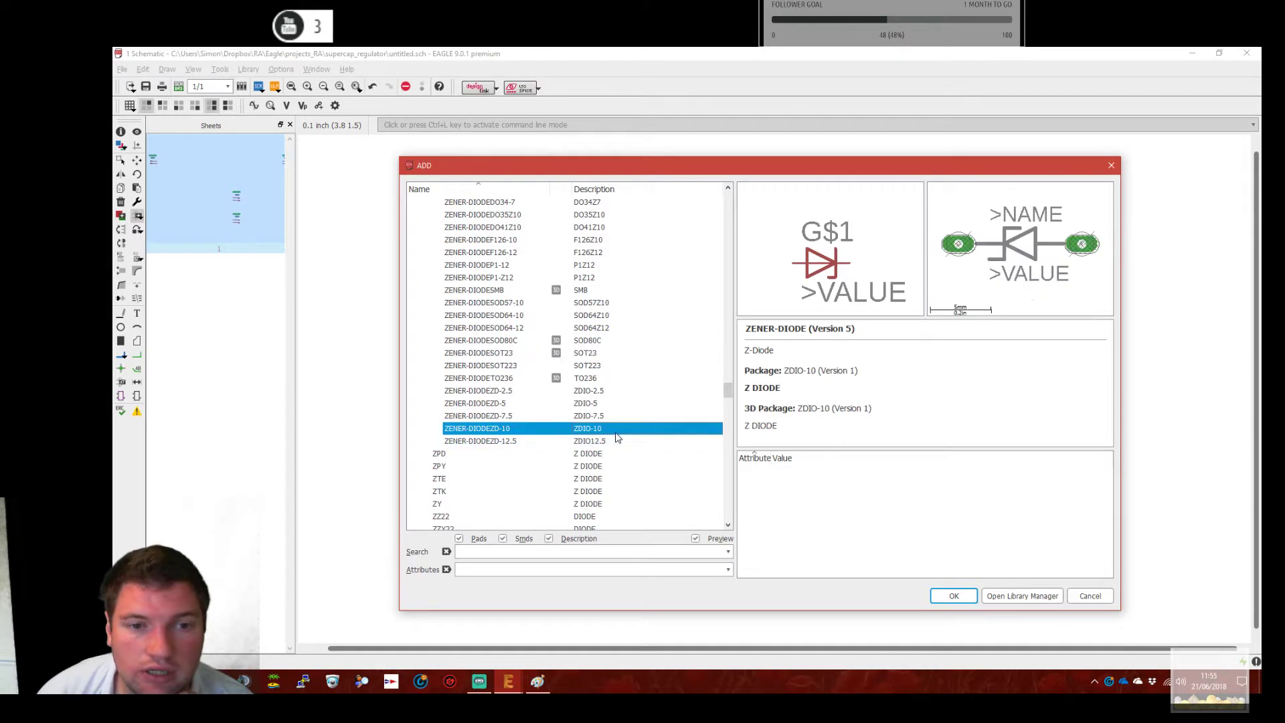
left_click(619, 391)
left_click(607, 427)
left_click(622, 394)
left_click(619, 379)
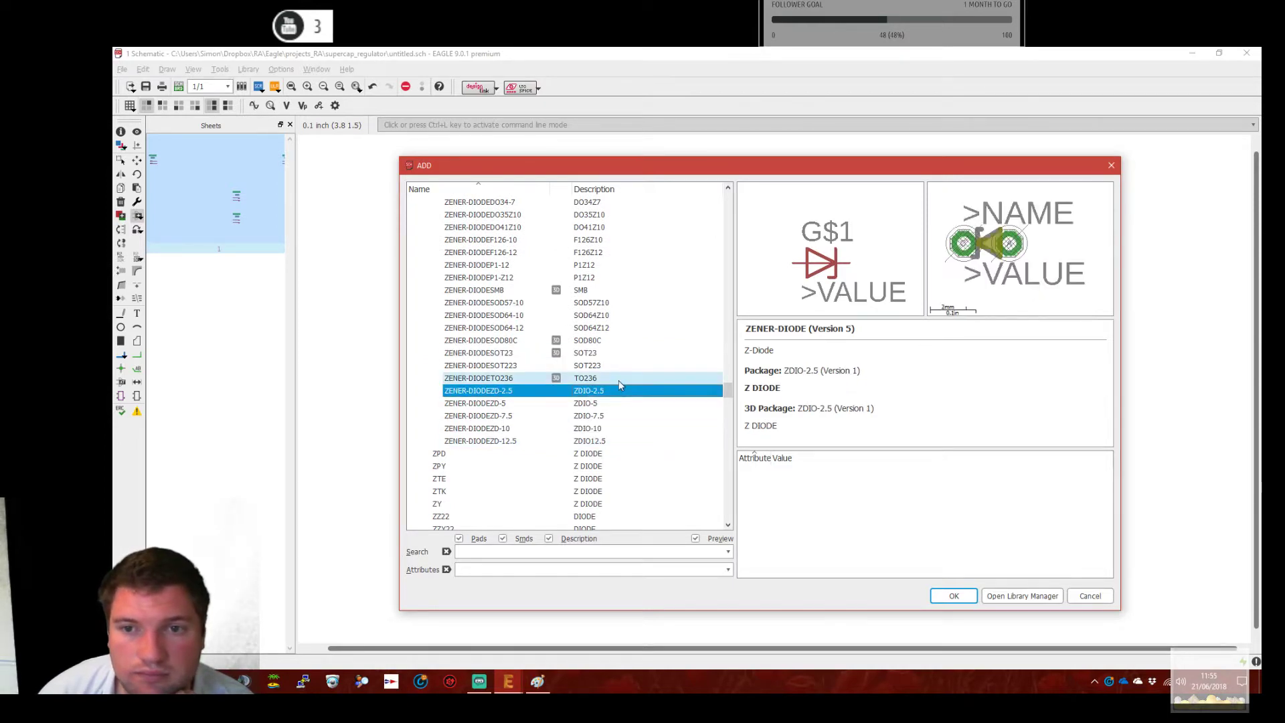
Compare the zener diode's DO package variants, from DO13M to DO41Z10.
scroll(622, 367, "up", 3)
left_click(598, 304)
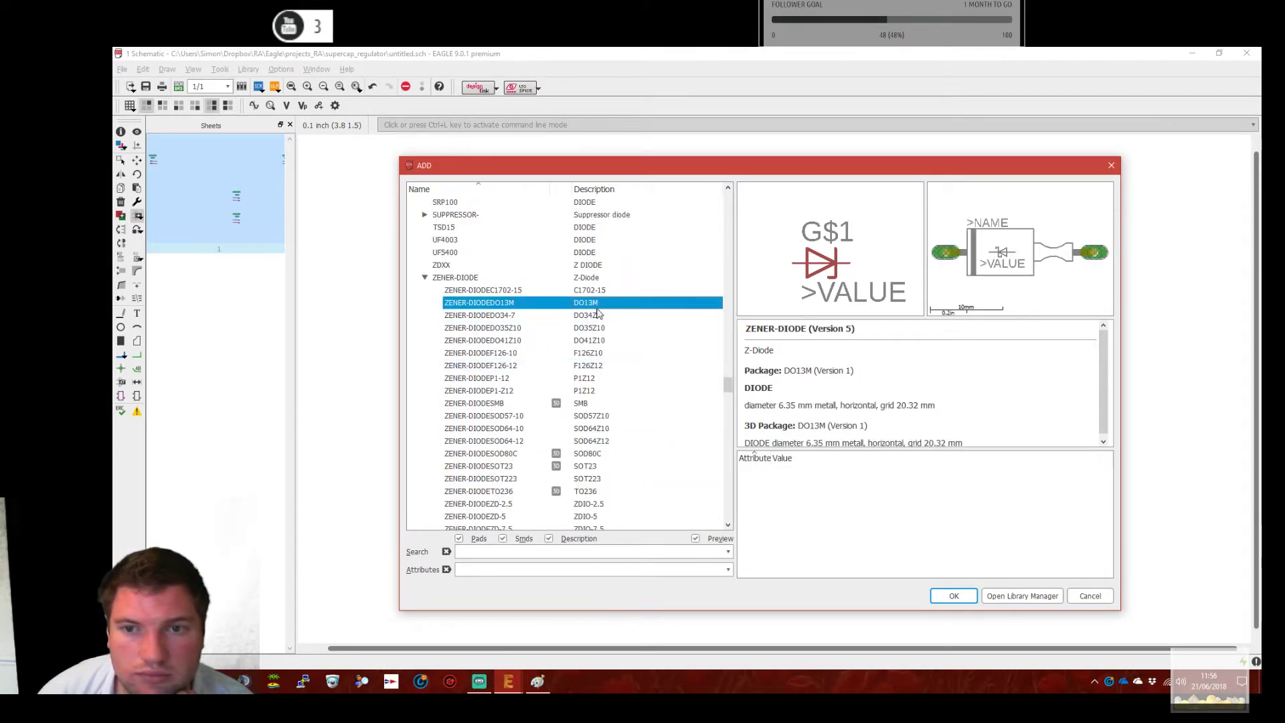
left_click(600, 316)
left_click(600, 328)
left_click(601, 341)
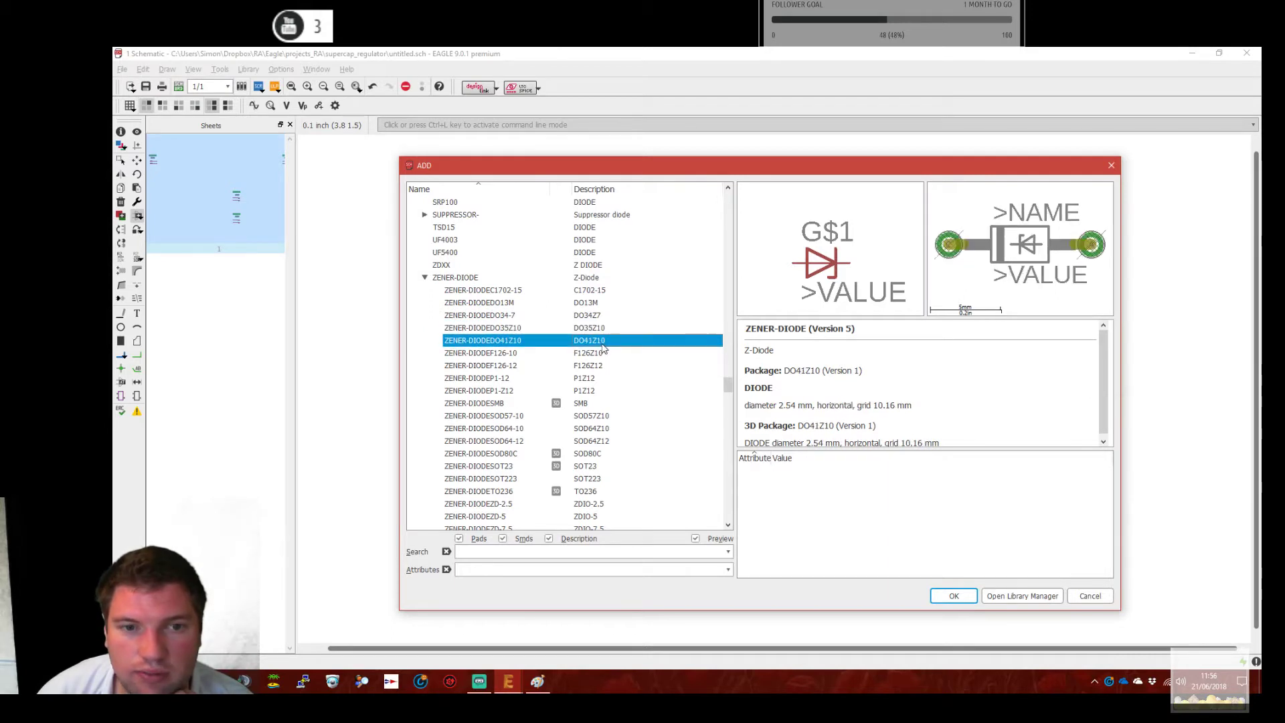
Place two ZENER-DIODEF126-10 diodes, rotated vertically, one above the other beside the Cap 1 and Cap 2 connectors.
left_click(600, 355)
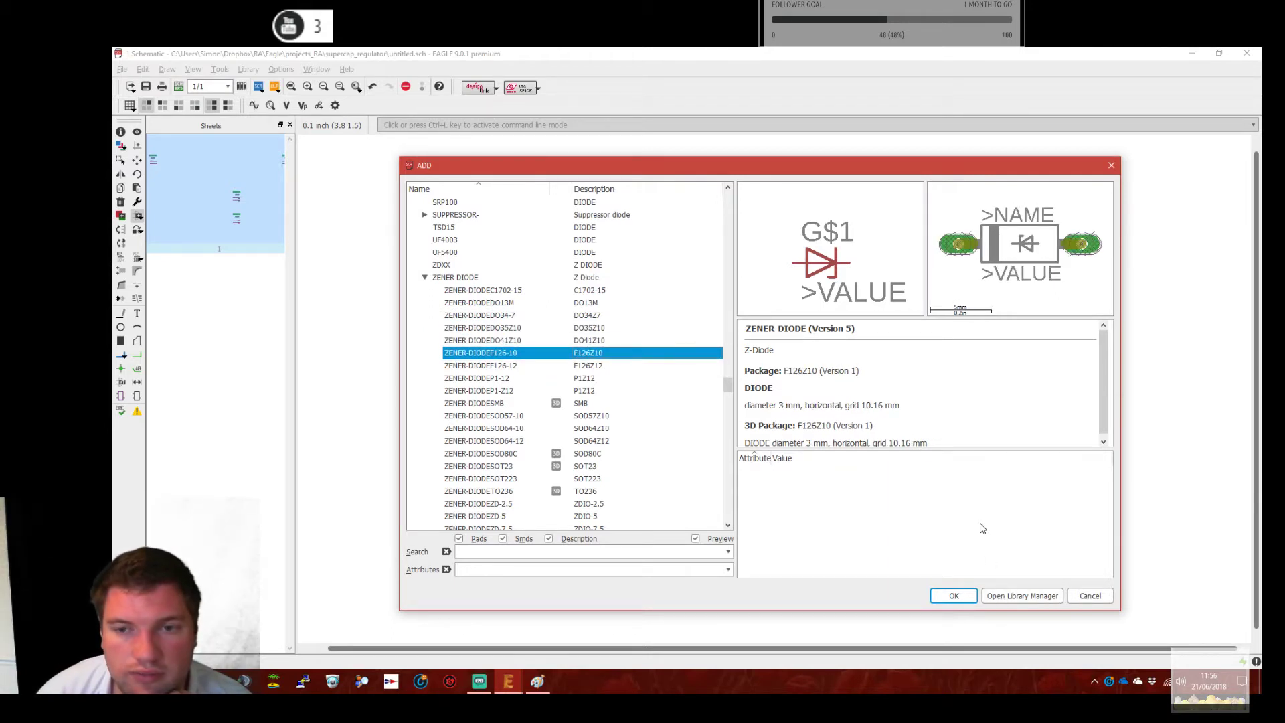
left_click(954, 596)
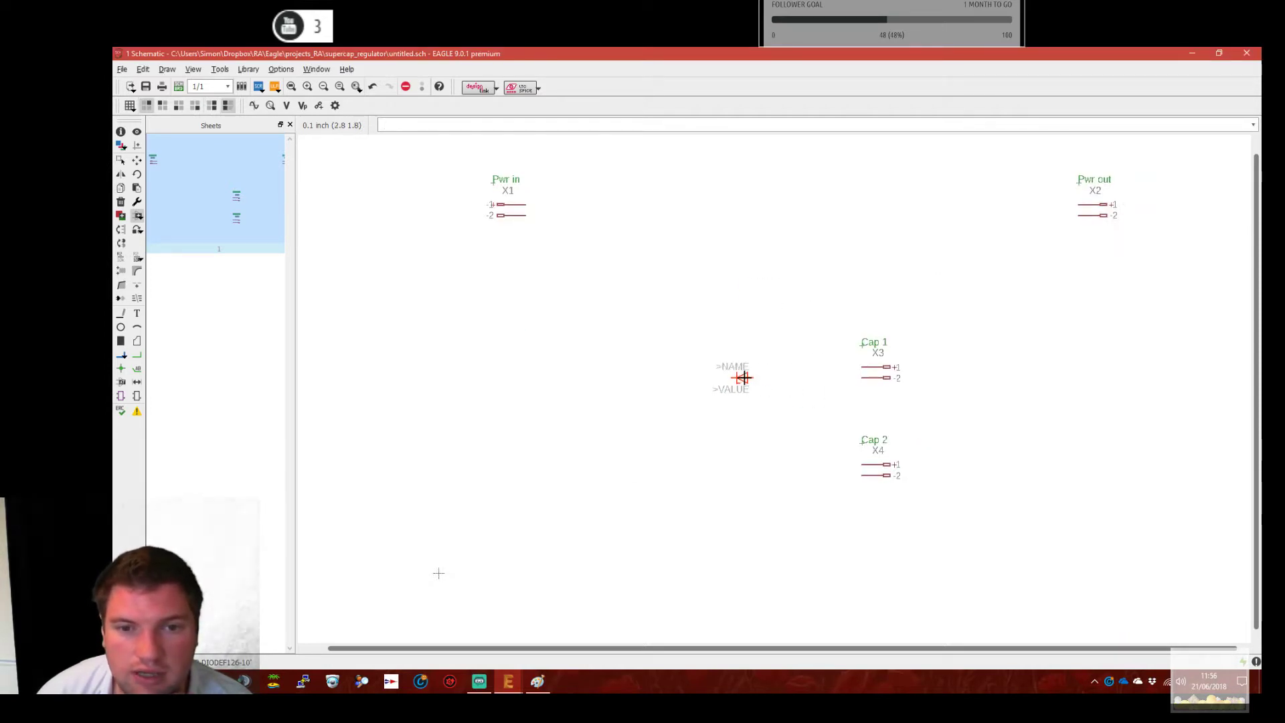
right_click(744, 376)
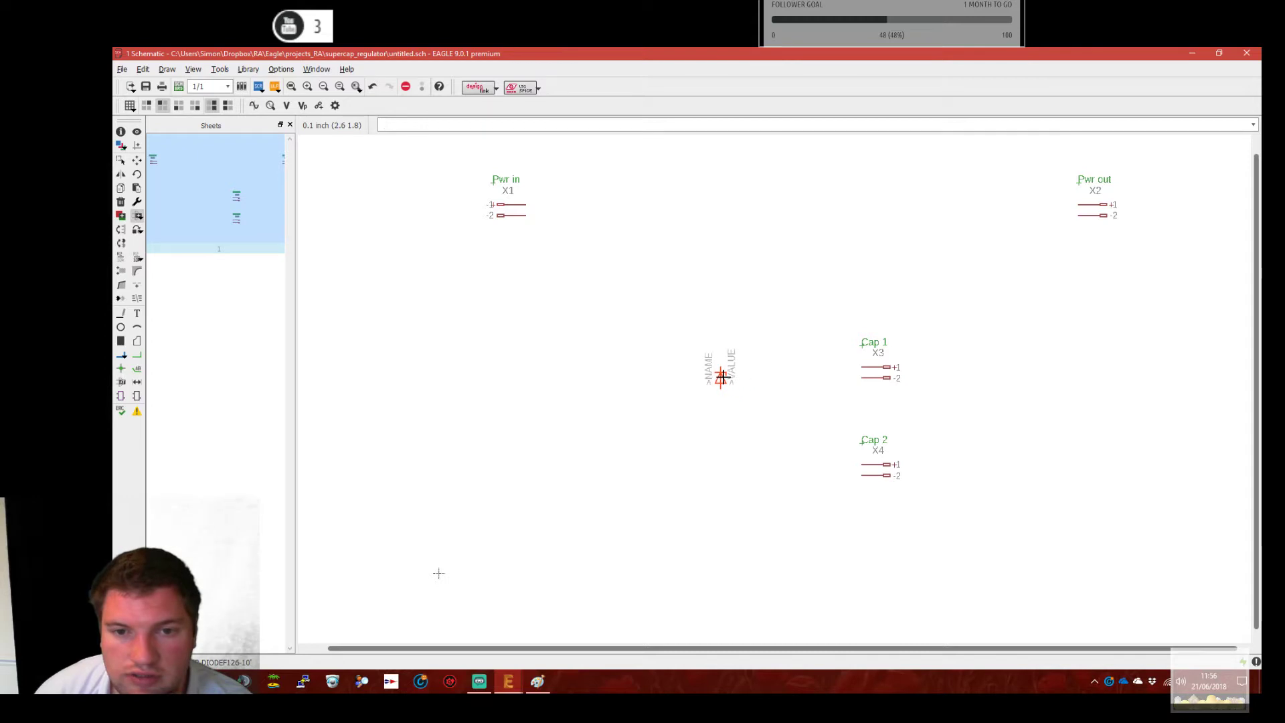
left_click(730, 400)
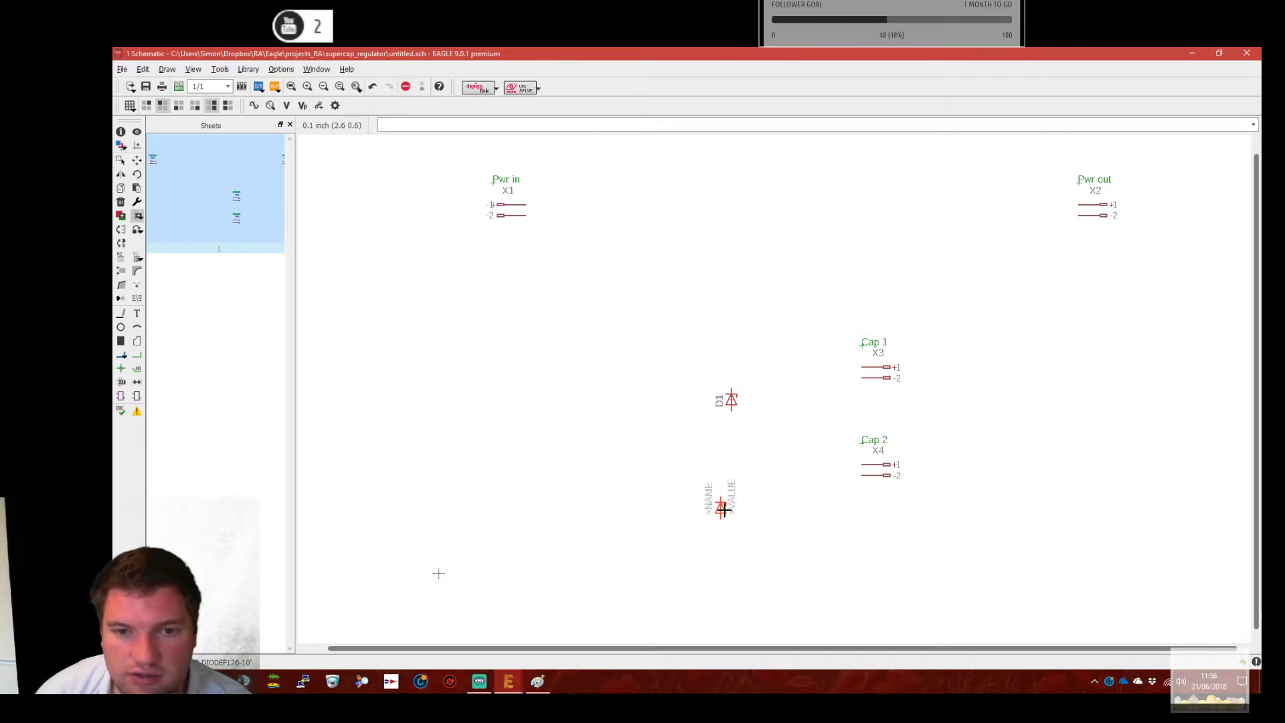
left_click(730, 507)
key("Escape")
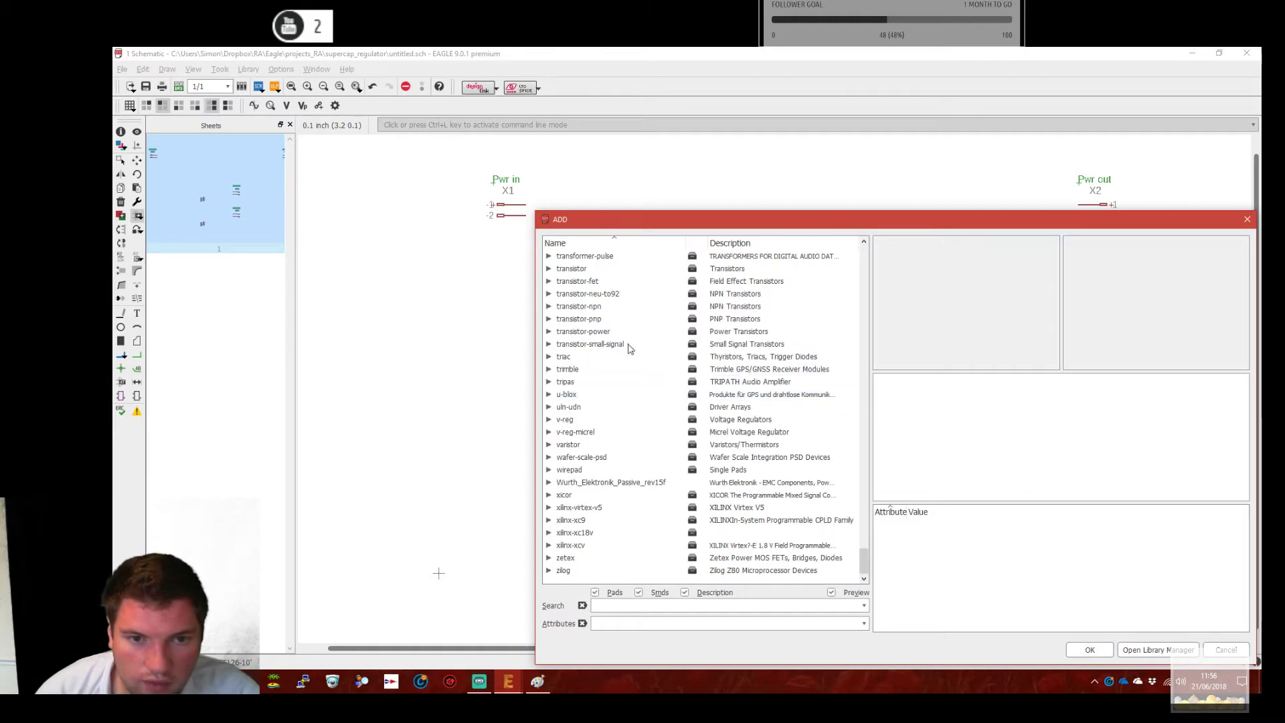
Find the switch-dil library among the part libraries and examine the 219-02 surface-mount DIP switch.
scroll(678, 446, "up", 5)
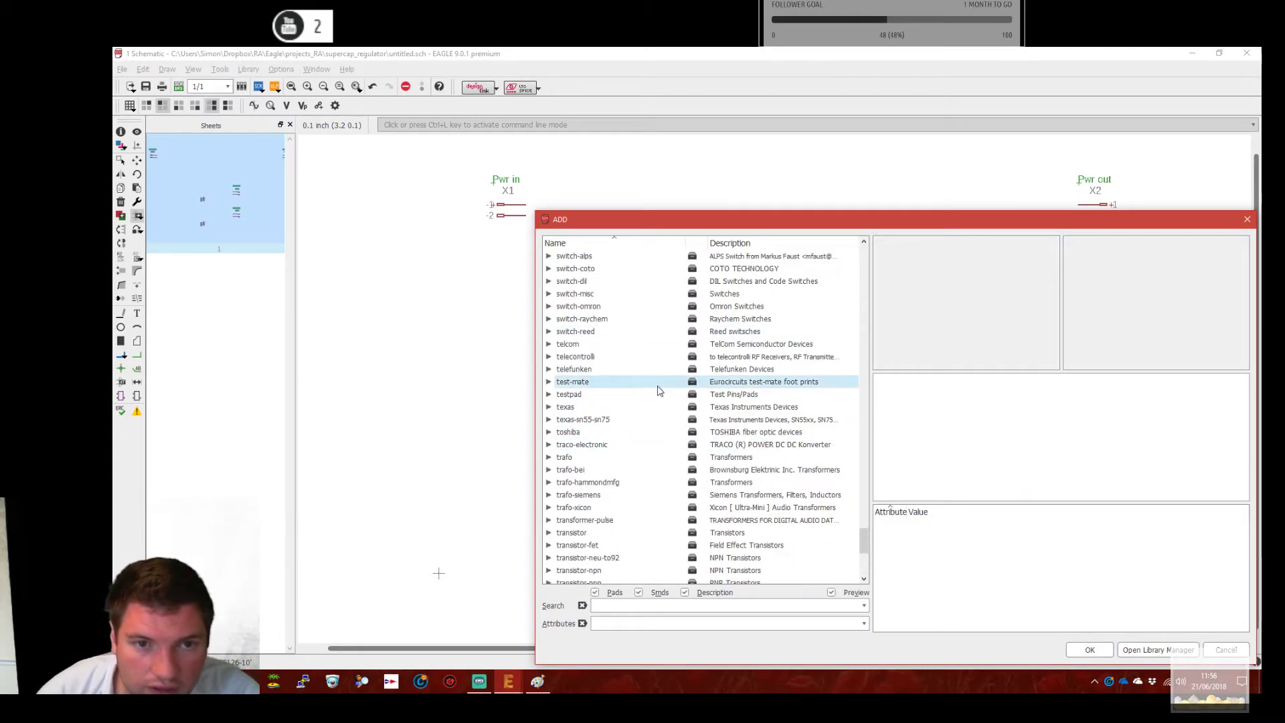
scroll(662, 387, "up", 5)
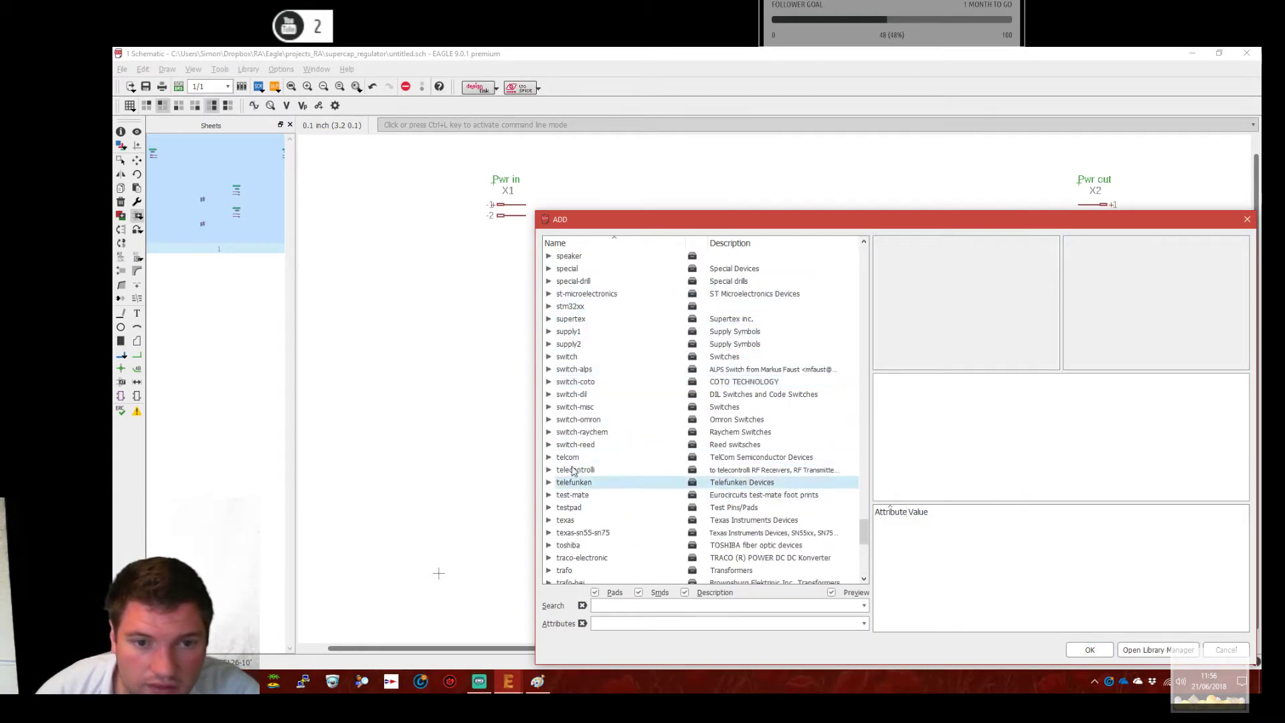
double_click(566, 397)
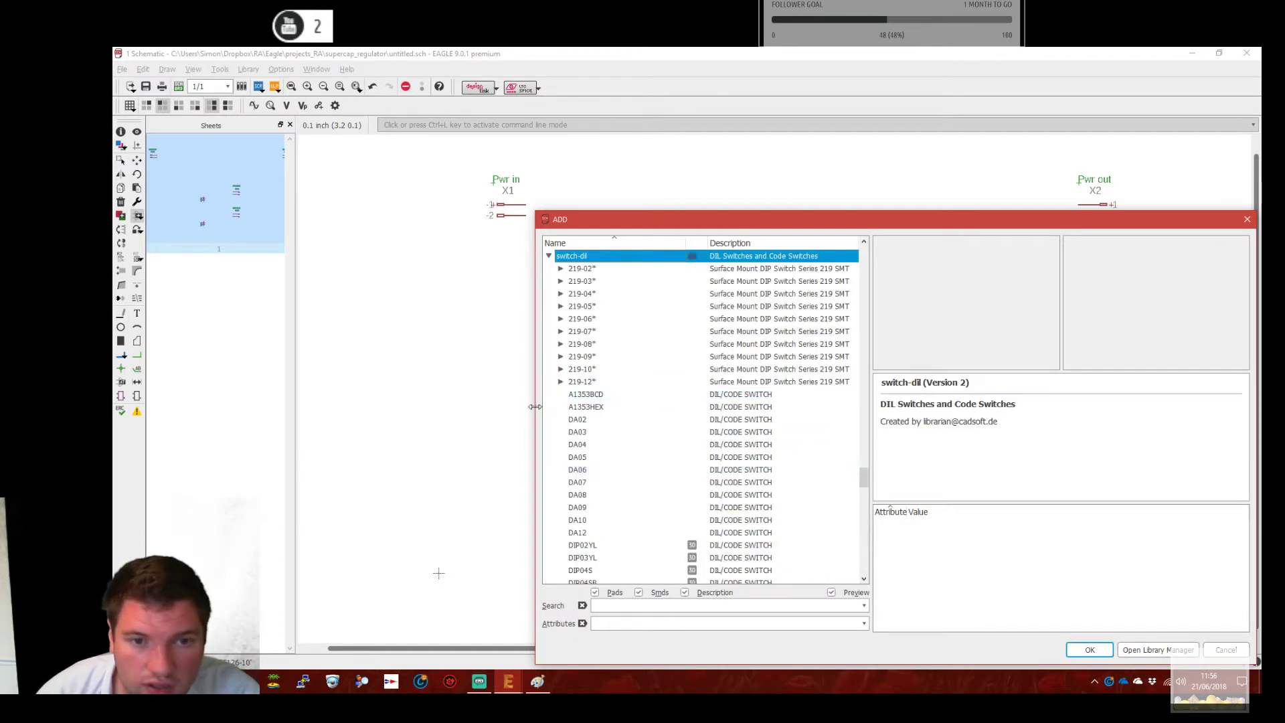
left_click(564, 268)
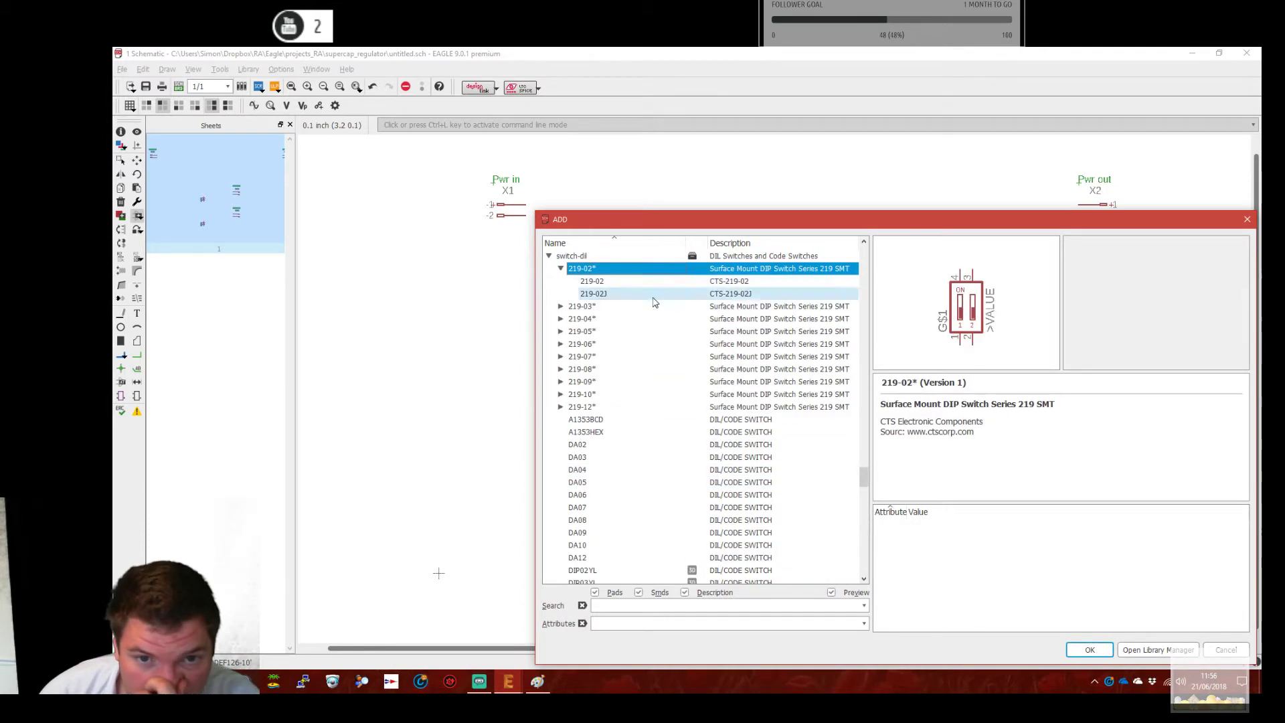
left_click(648, 284)
left_click(561, 268)
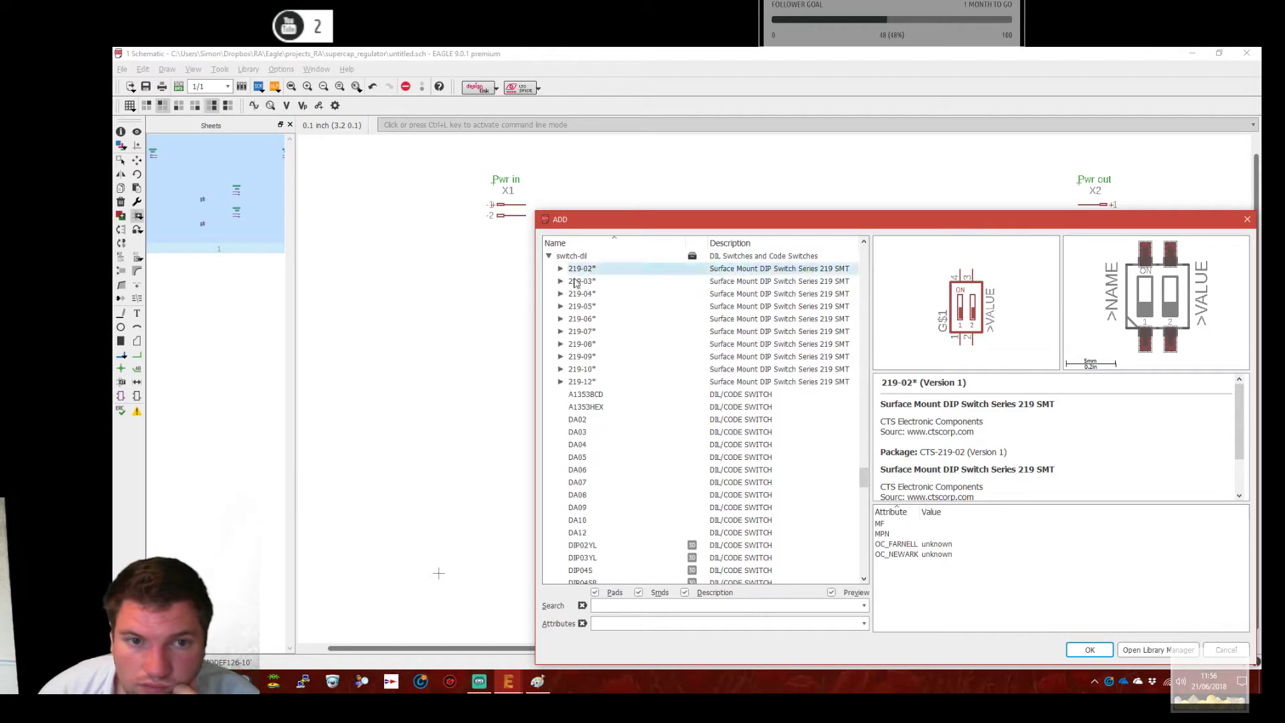
Preview the DIL code switches in the switch-dil library, including the DIP02YL and DIP10YL.
left_click(646, 432)
left_click(660, 498)
left_click(663, 547)
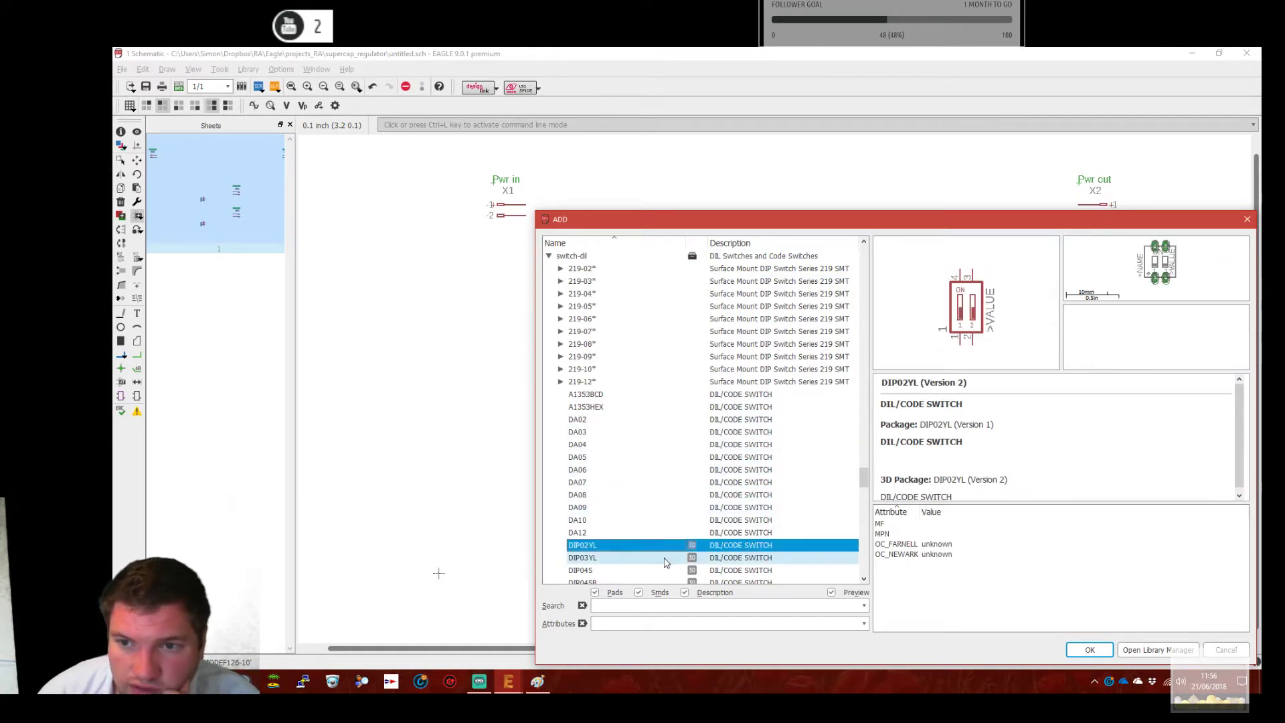
left_click(665, 560)
scroll(668, 540, "down", 5)
left_click(640, 433)
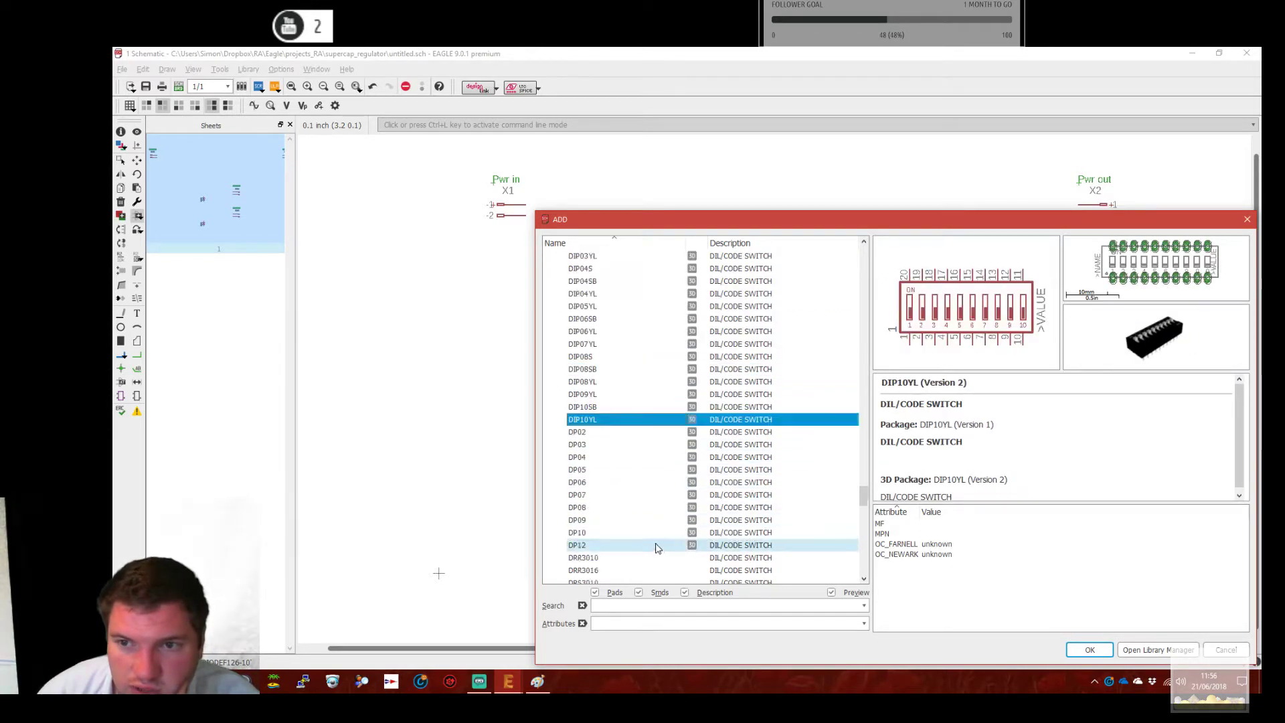
Preview the remaining DIL switches, including the DS04E and SD4-06, and collapse the switch-dil library.
scroll(648, 469, "down", 7)
left_click(653, 495)
left_click(647, 545)
scroll(649, 546, "down", 7)
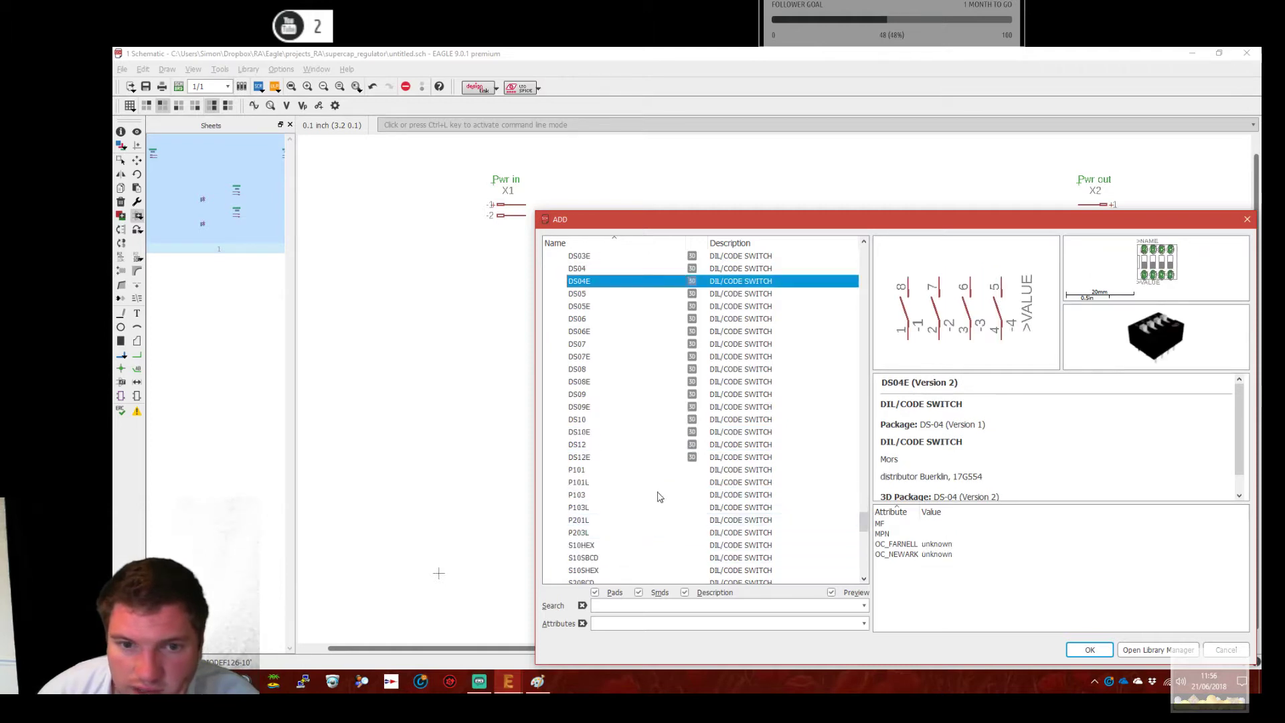
left_click(653, 433)
left_click(646, 558)
scroll(651, 546, "down", 7)
left_click(660, 394)
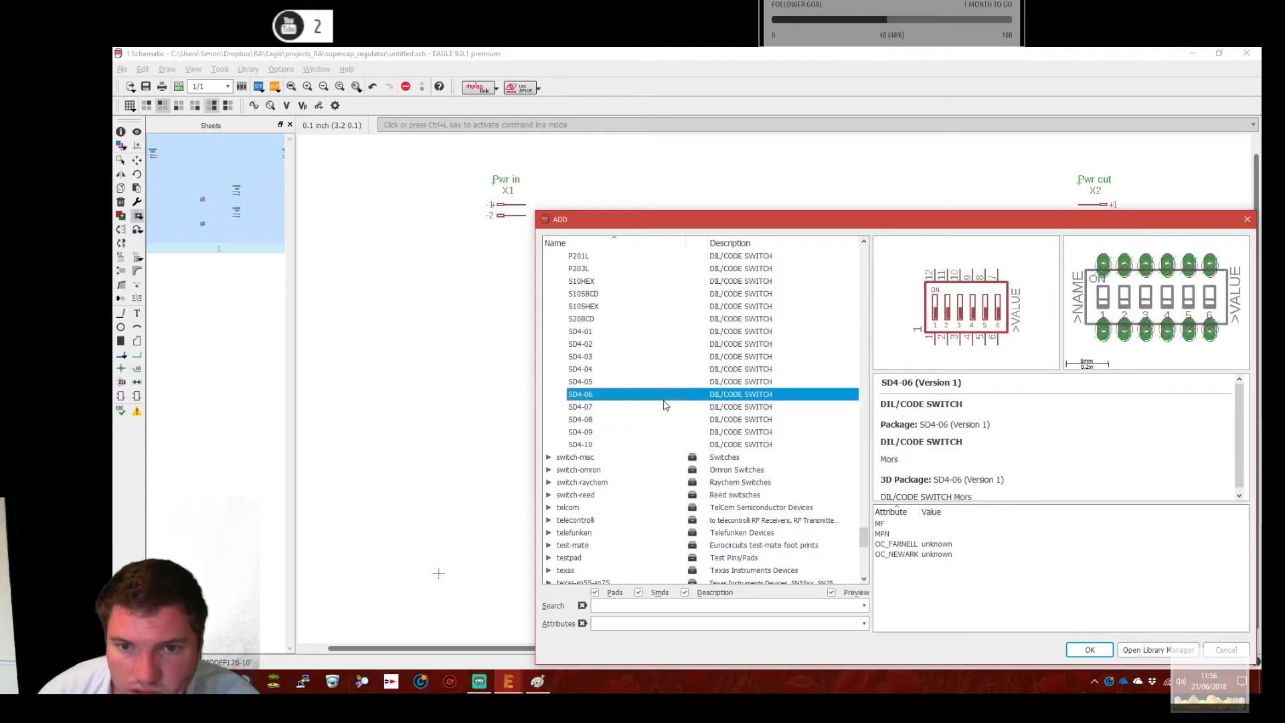
scroll(661, 413, "up", 20)
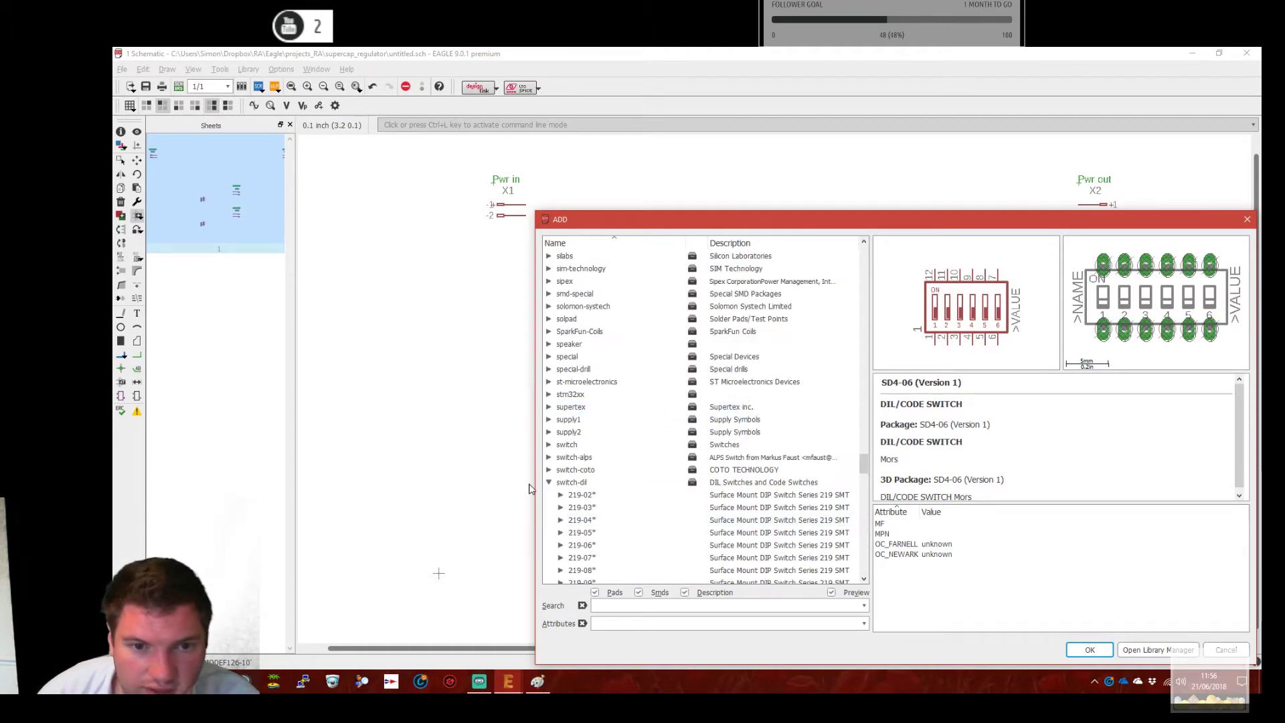
left_click(549, 483)
Expand the switch-omron library, preview its switches from 31-XX to D-TS, and collapse it.
scroll(570, 503, "down", 1)
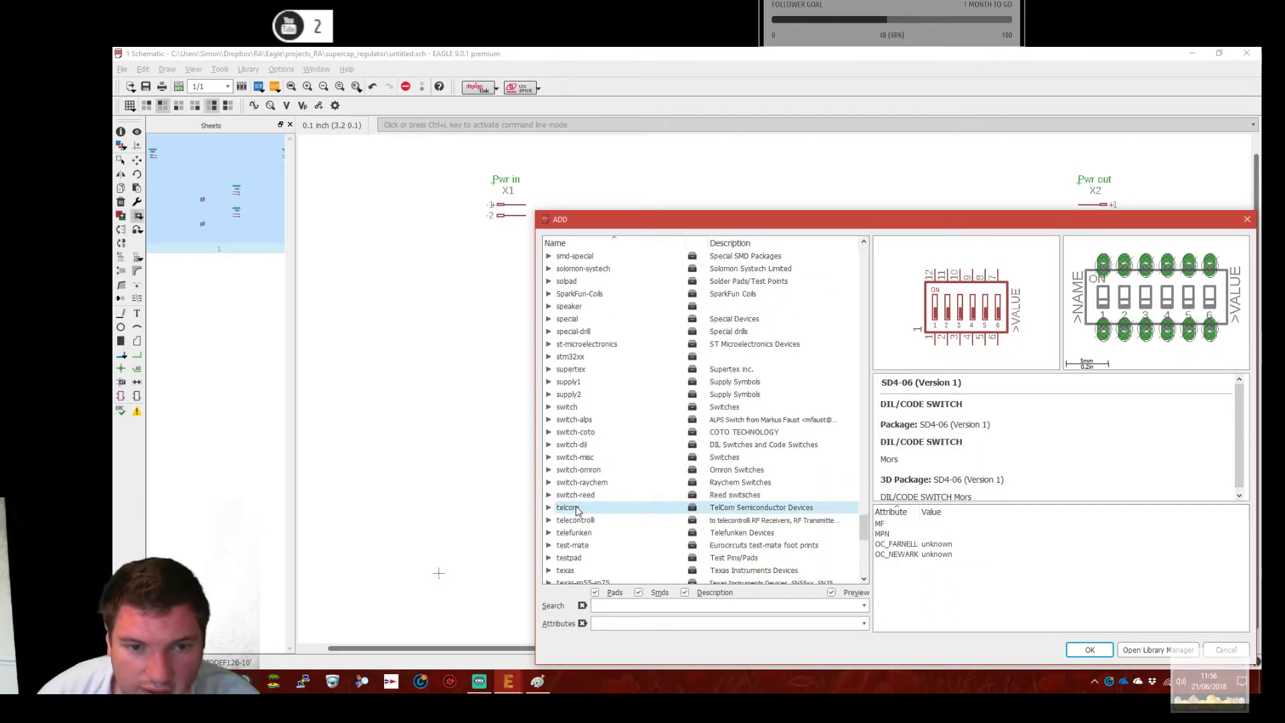
left_click(550, 471)
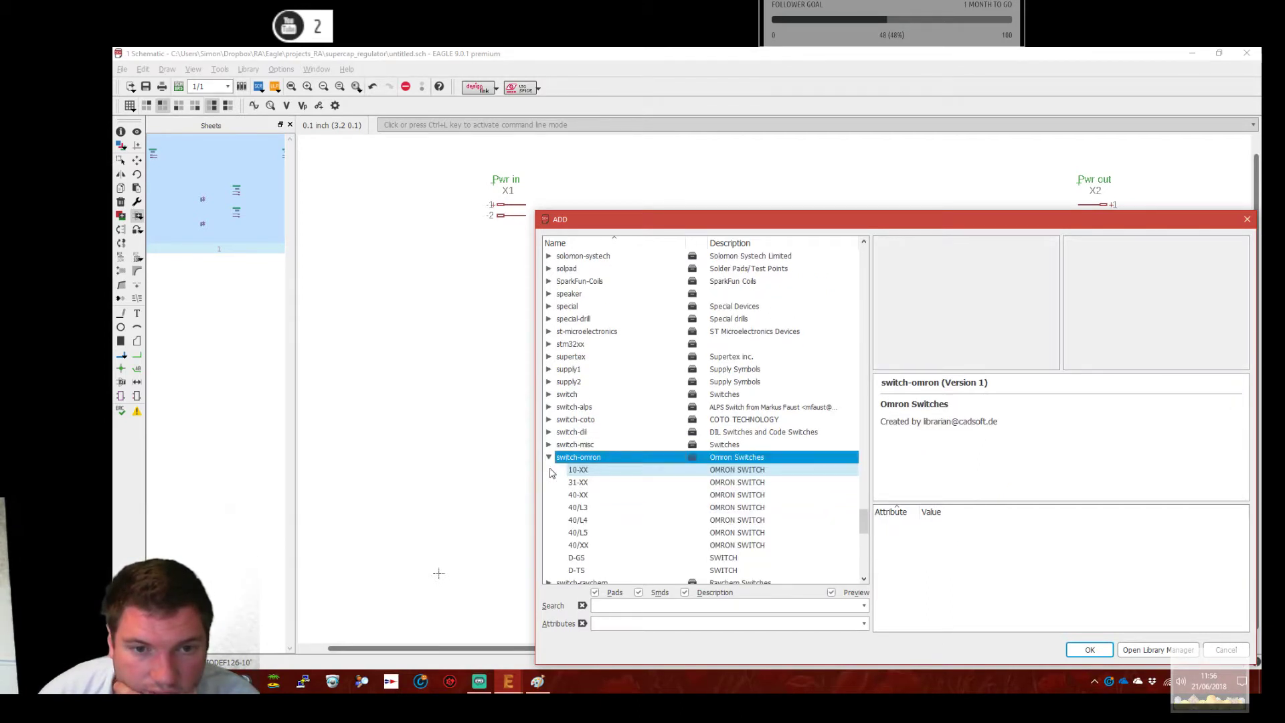
left_click(604, 470)
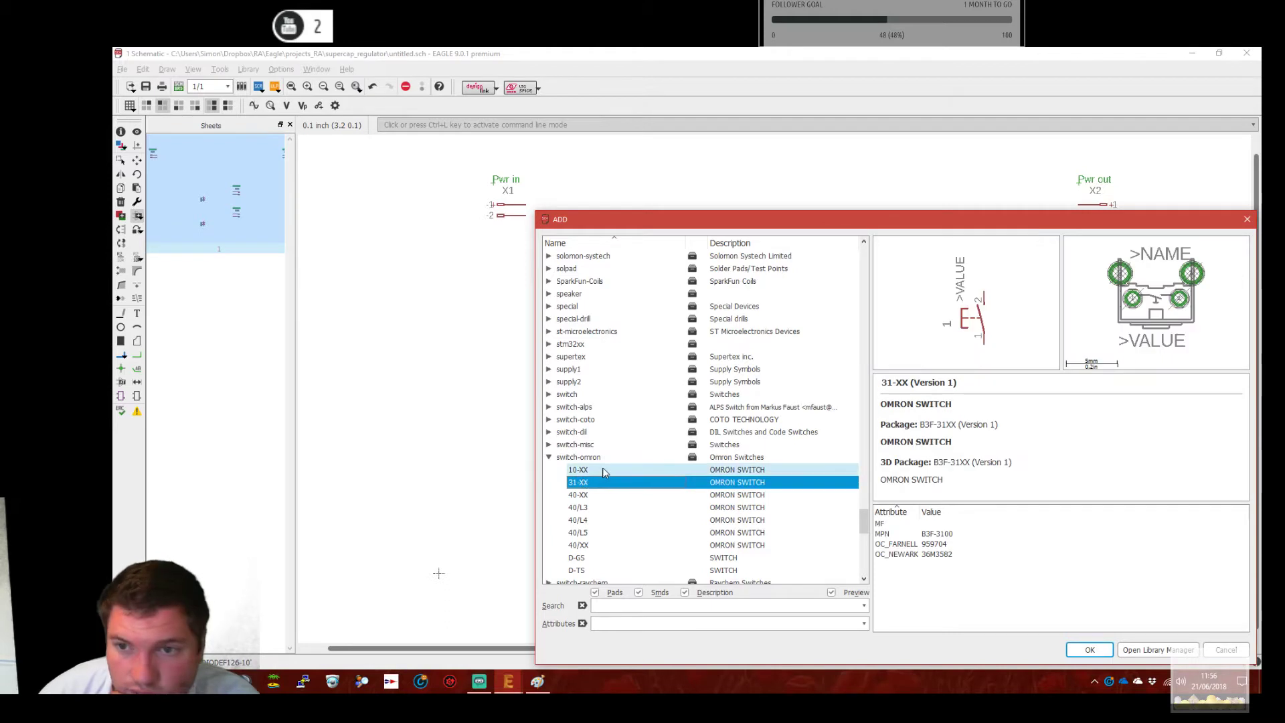
left_click(606, 482)
left_click(612, 495)
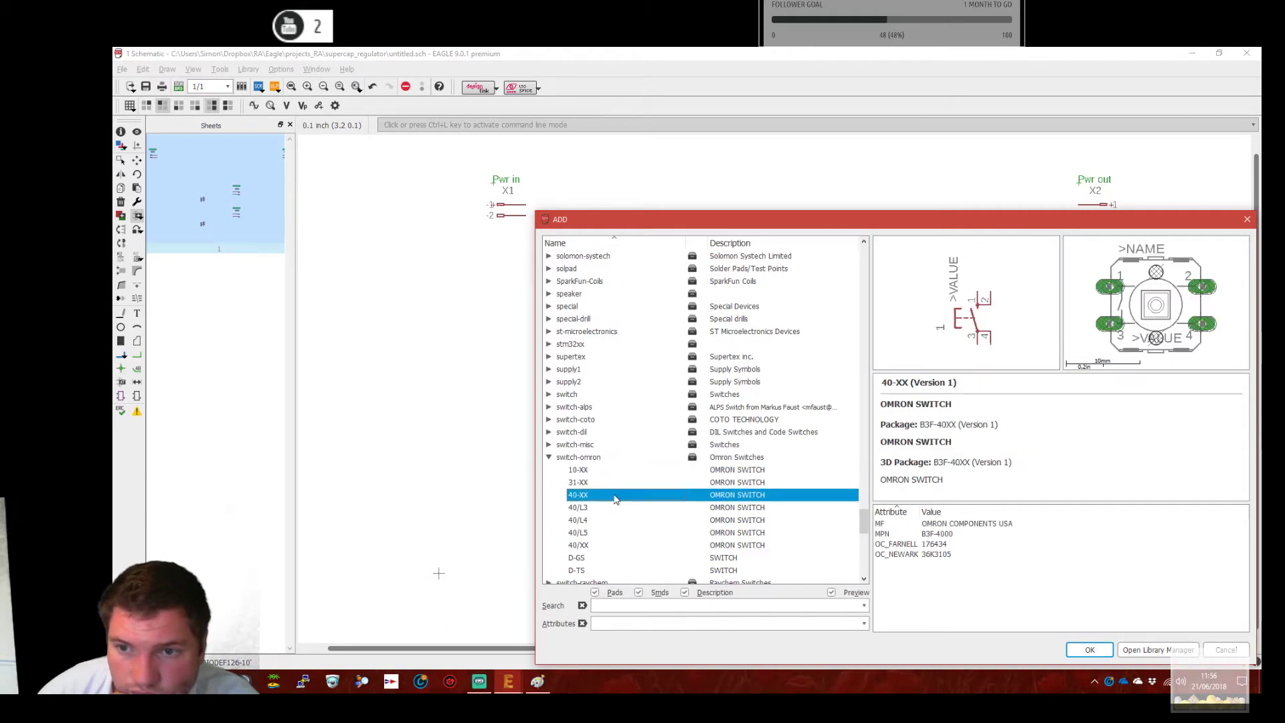
left_click(615, 508)
left_click(617, 521)
left_click(617, 533)
left_click(618, 545)
left_click(618, 557)
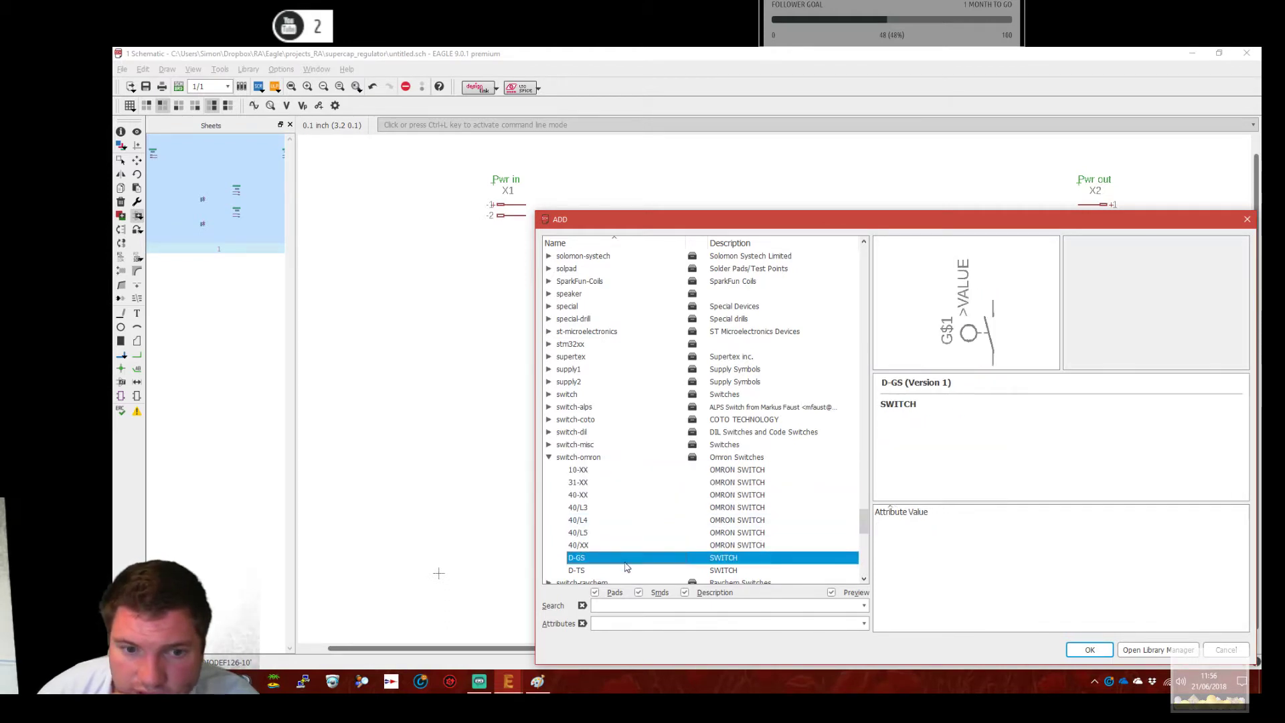
left_click(620, 572)
left_click(549, 457)
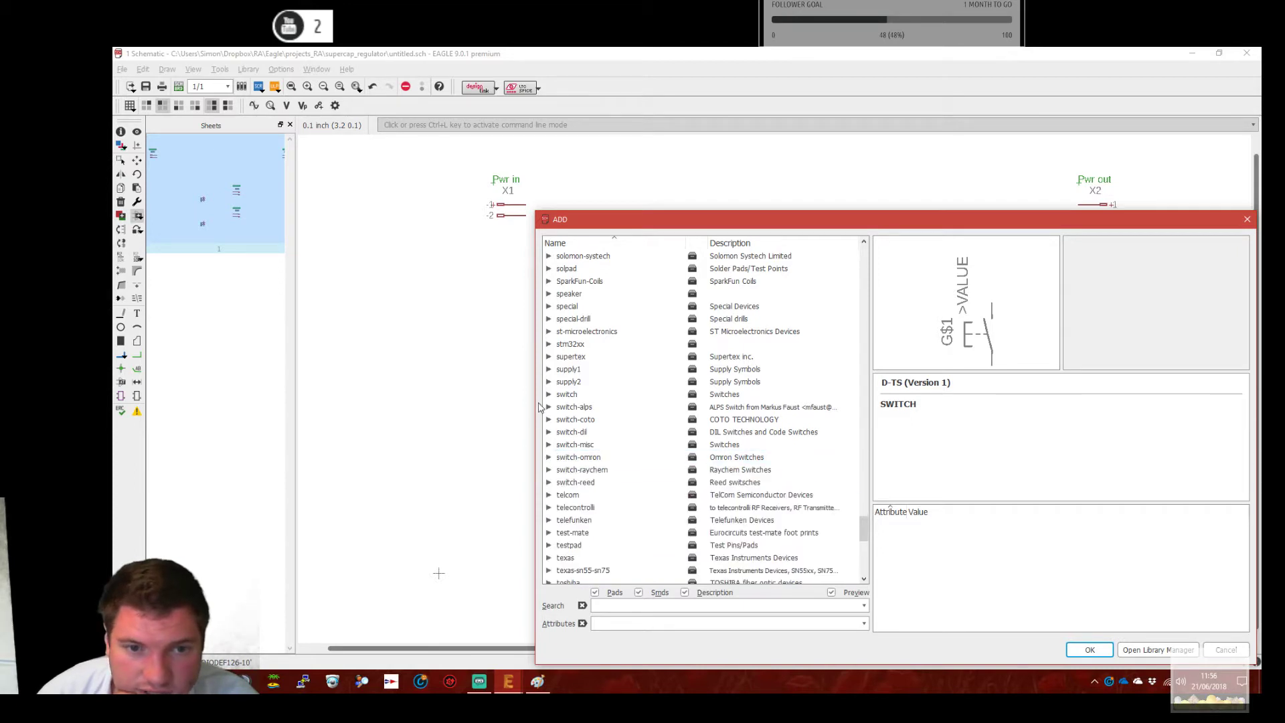
Expand the general switch library and preview its slide and rotary switches, including the 2P2T, 24-1POLE36 and 71BT-30-AB2.
left_click(549, 401)
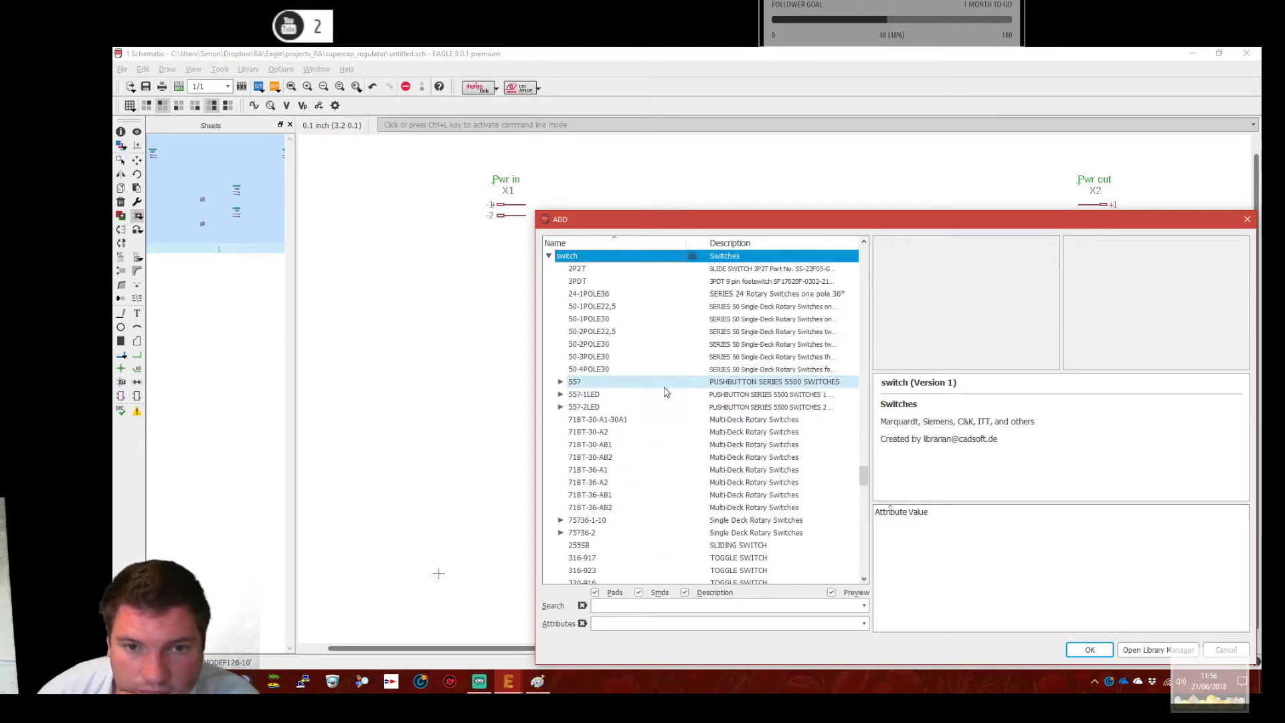
left_click(634, 296)
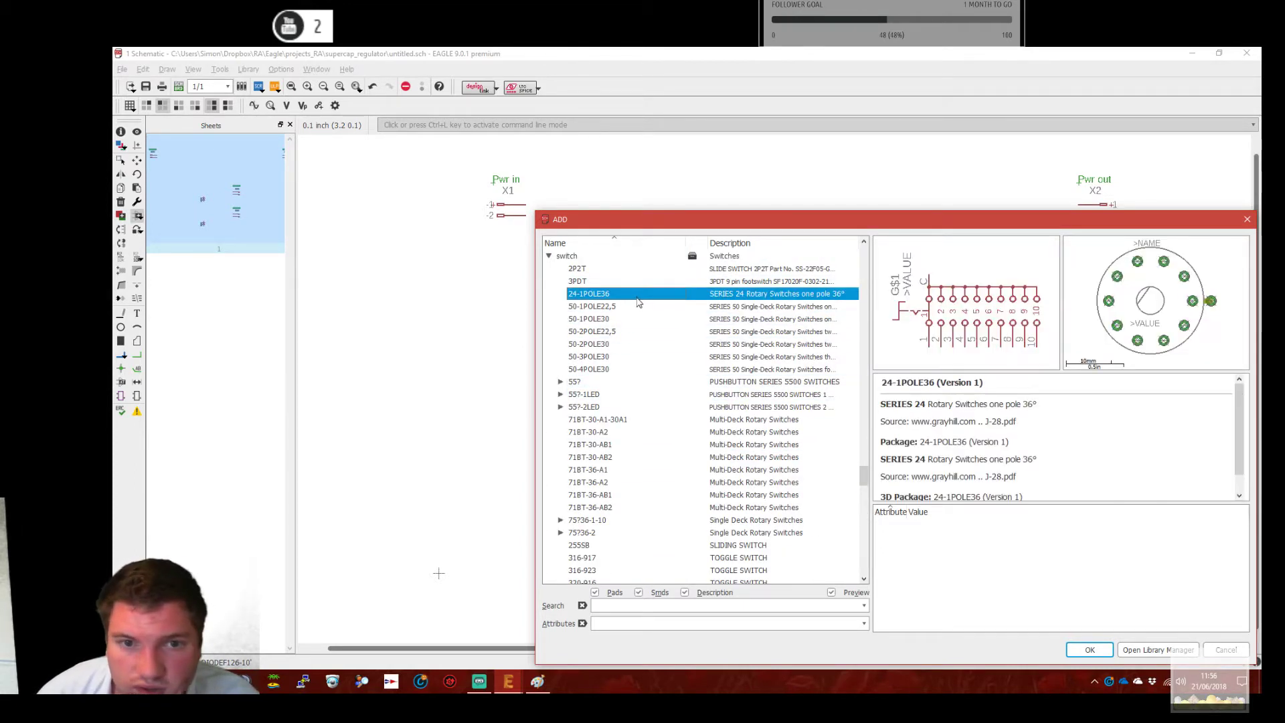
left_click(619, 270)
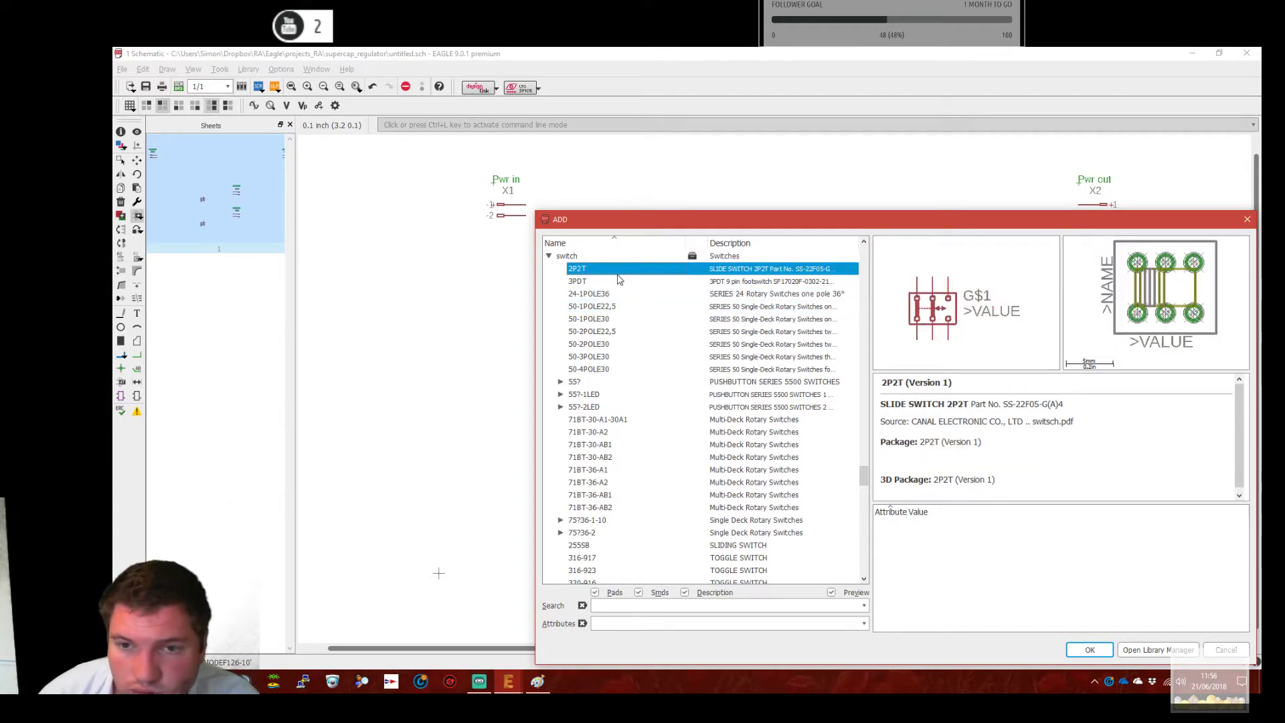
left_click(636, 282)
scroll(639, 288, "down", 2)
left_click(673, 382)
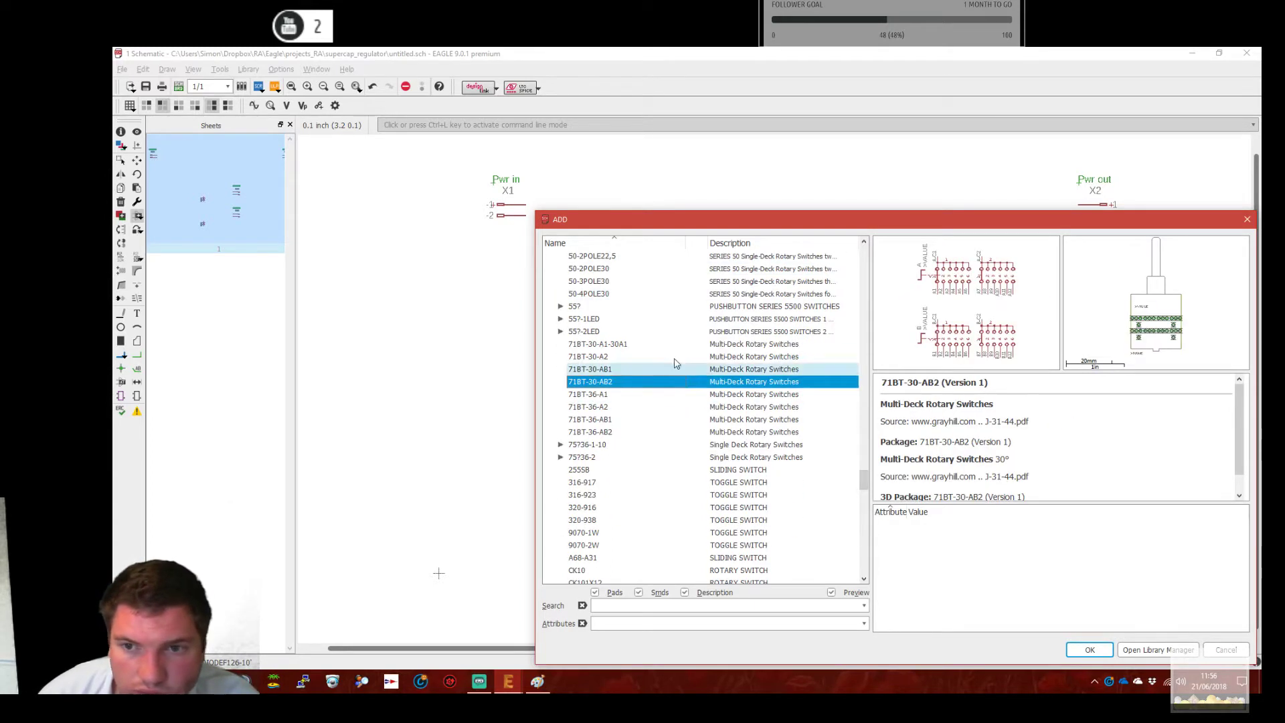
left_click(675, 369)
left_click(676, 419)
Preview the toggle switches in the switch library, including the 316-917 and 9070-2W.
left_click(666, 482)
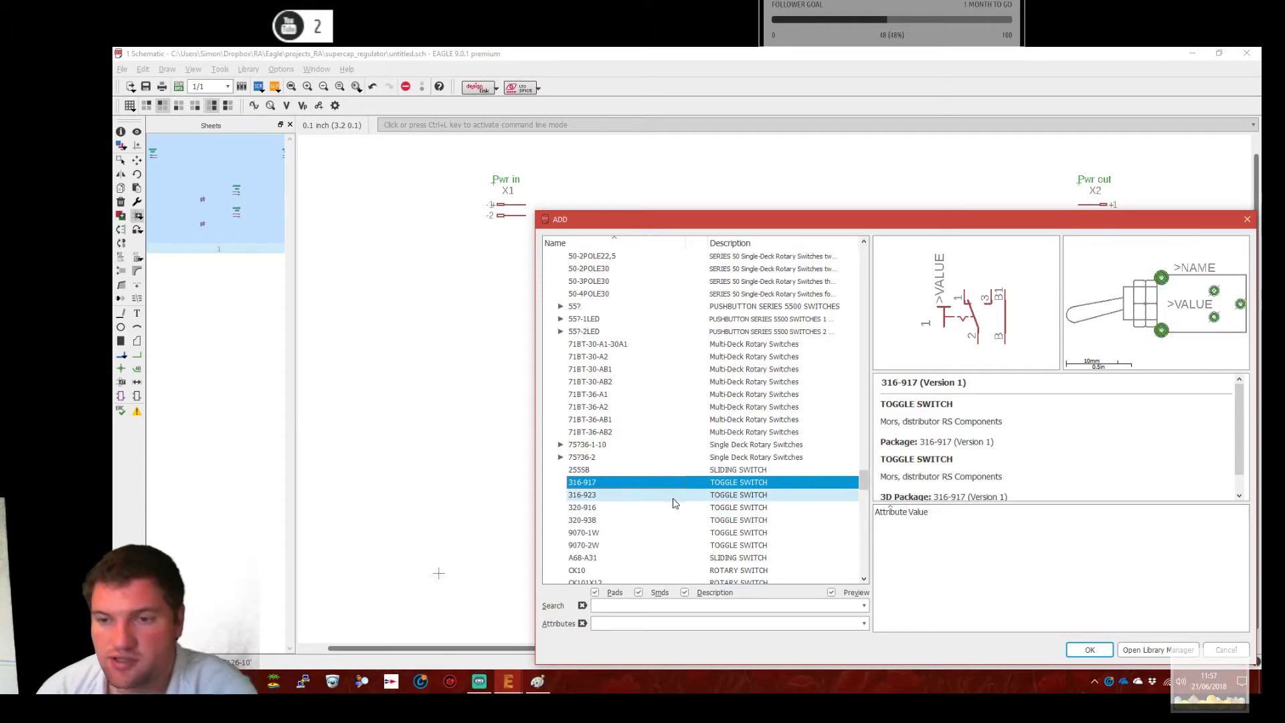
left_click(673, 507)
left_click(666, 533)
left_click(666, 546)
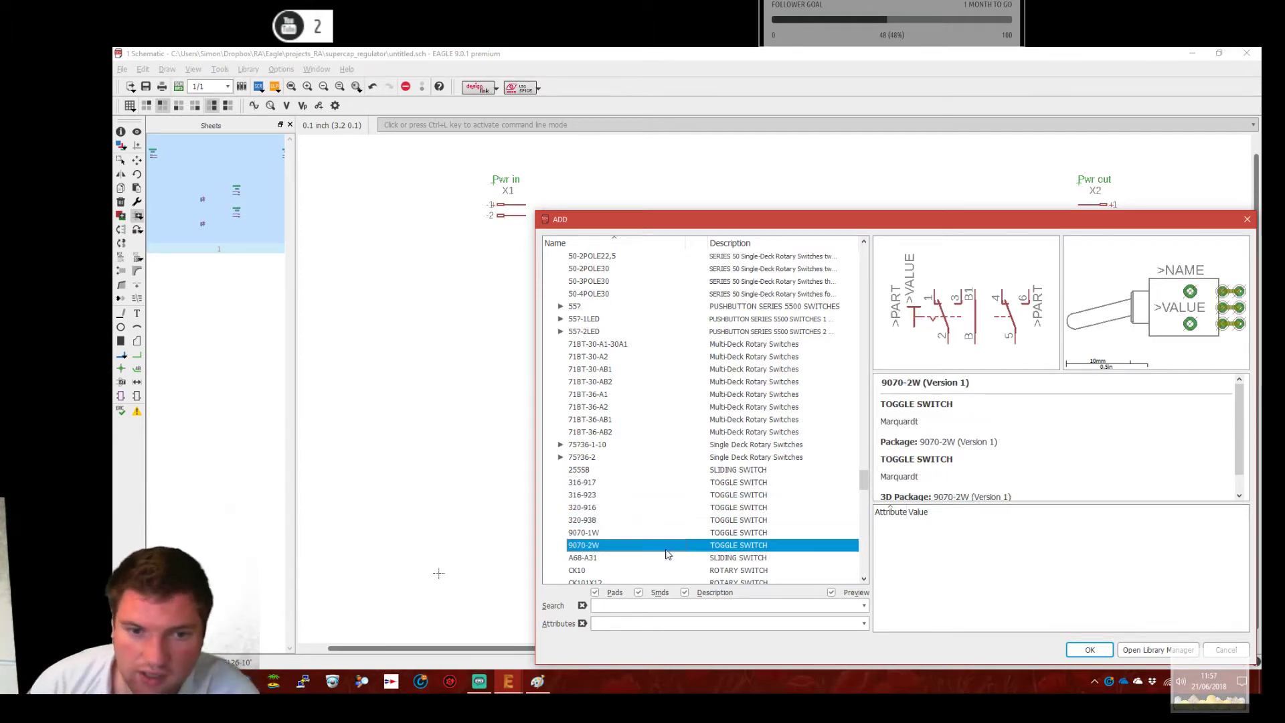
Preview the CK and ELMA-01 rotary switches in the switch library, including the CK103X04 and ELMA-01-1X10MA.
scroll(656, 485, "down", 4)
left_click(633, 415)
left_click(636, 431)
left_click(639, 457)
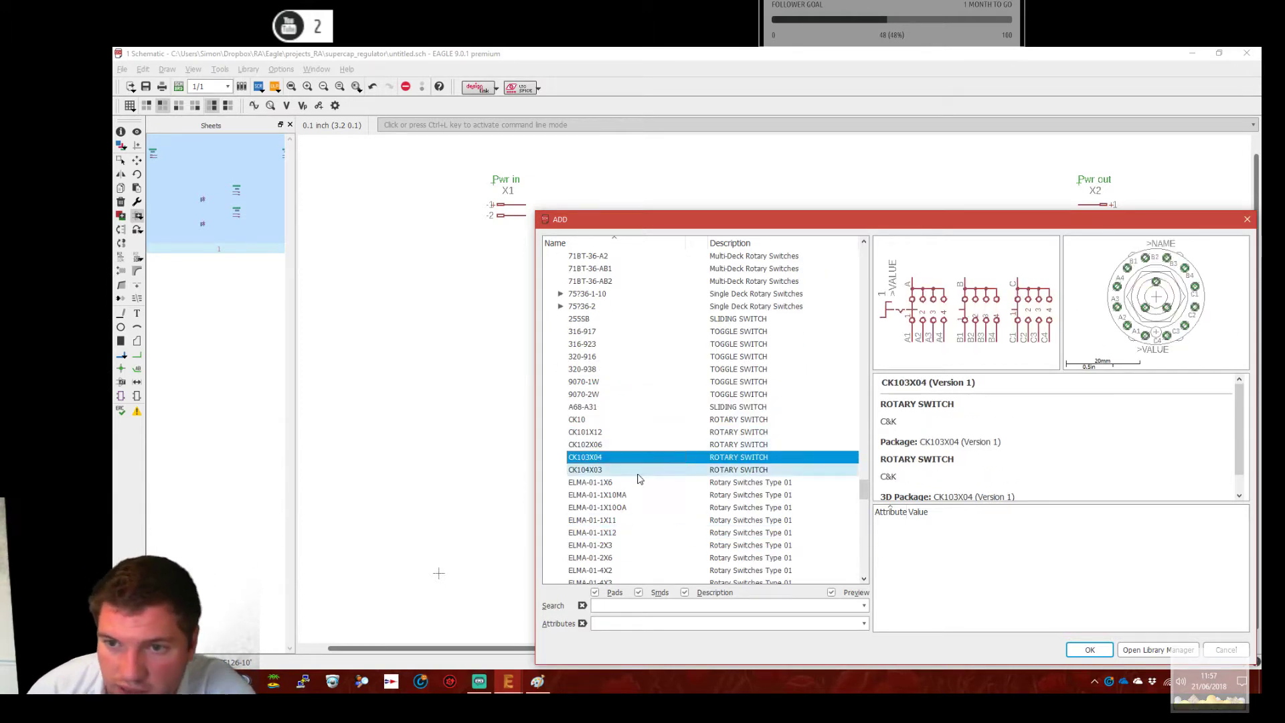
left_click(641, 520)
left_click(650, 497)
scroll(651, 502, "down", 8)
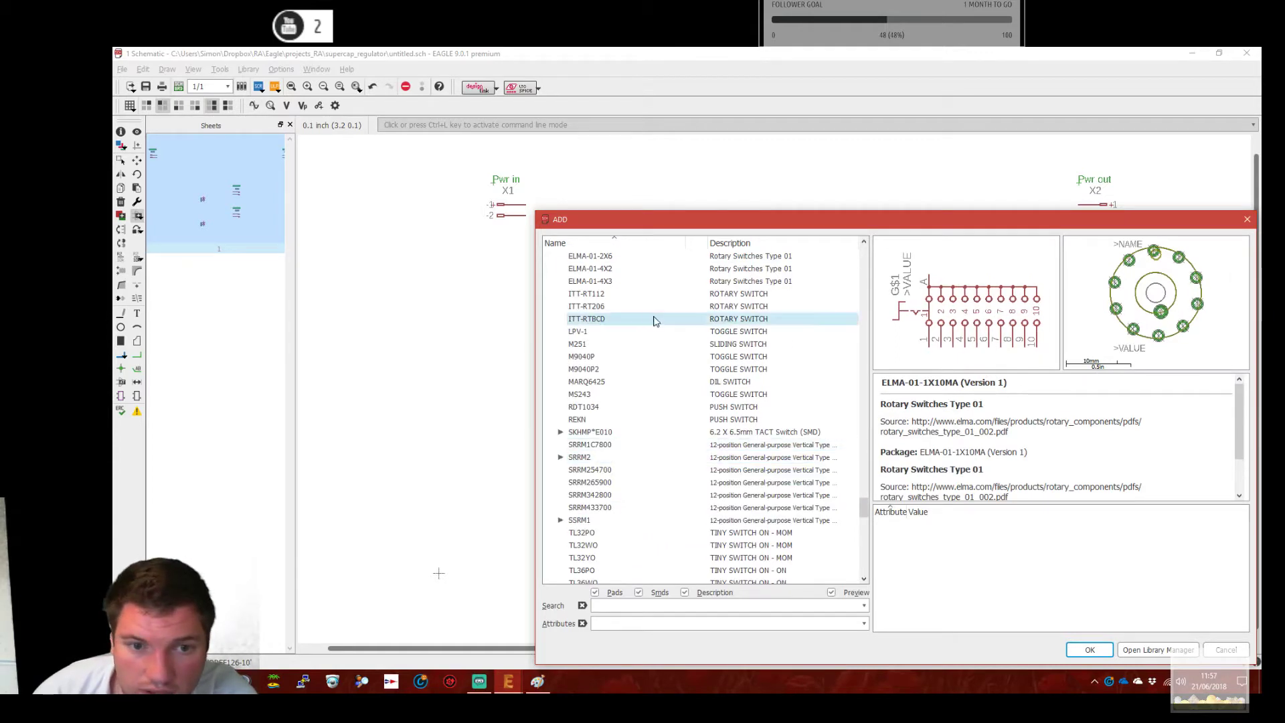
Preview the mixed rotary, sliding and toggle switches, including the SRRM265900, M251 and MS243.
left_click(645, 405)
left_click(666, 483)
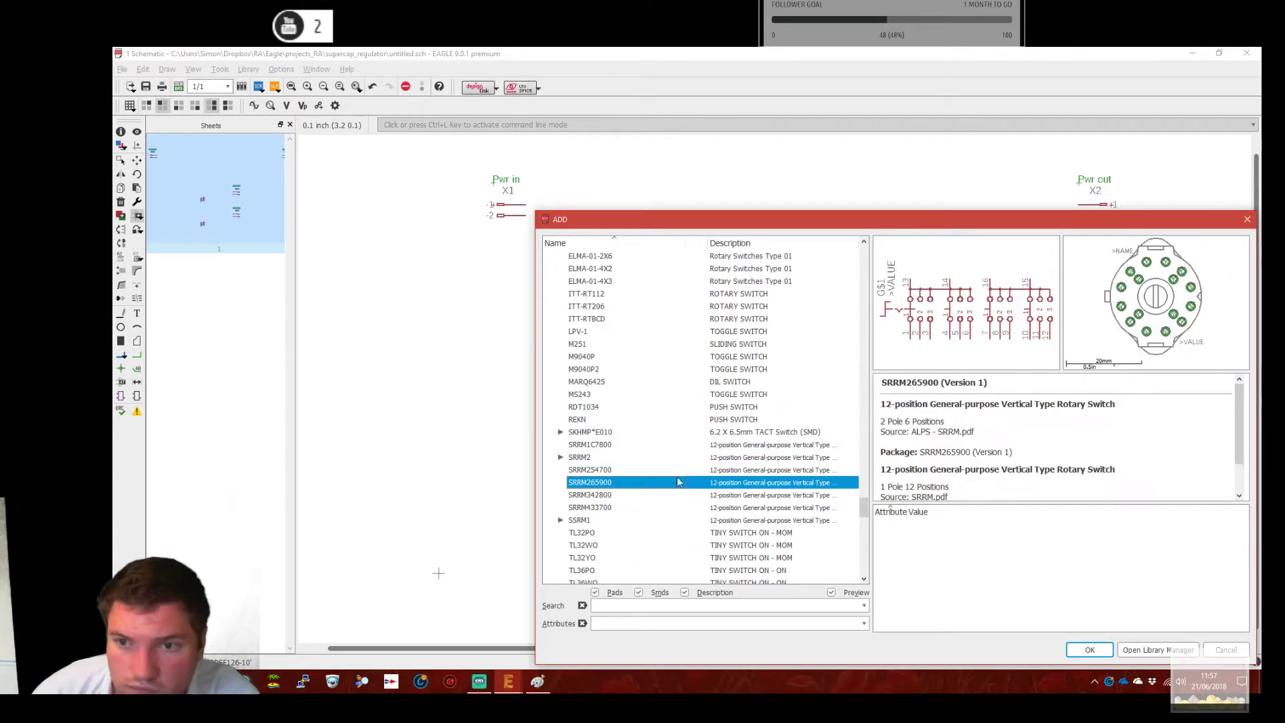
left_click(676, 345)
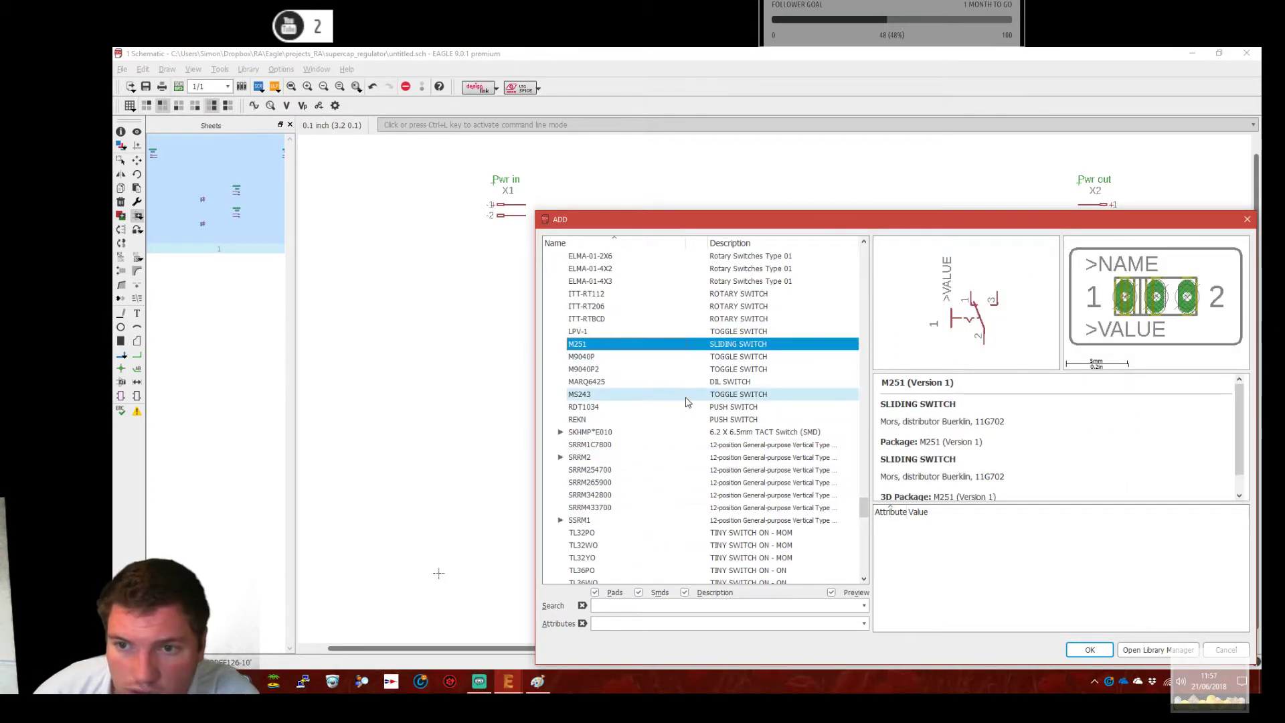
left_click(612, 332)
left_click(612, 369)
left_click(611, 384)
left_click(611, 394)
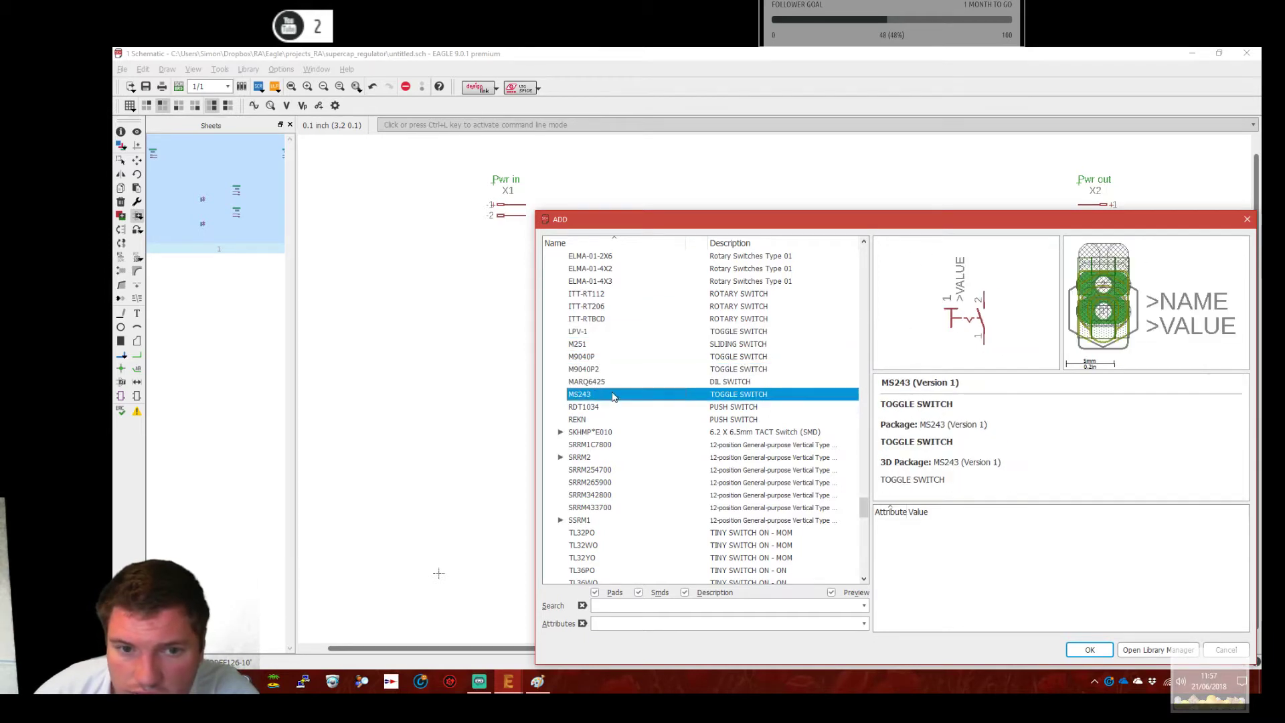
Preview the push switches, the SKHMPSE010 variant of the SKHMP*E010 tact switch, and the SRRM2 rotary switch.
left_click(611, 407)
left_click(606, 419)
left_click(561, 433)
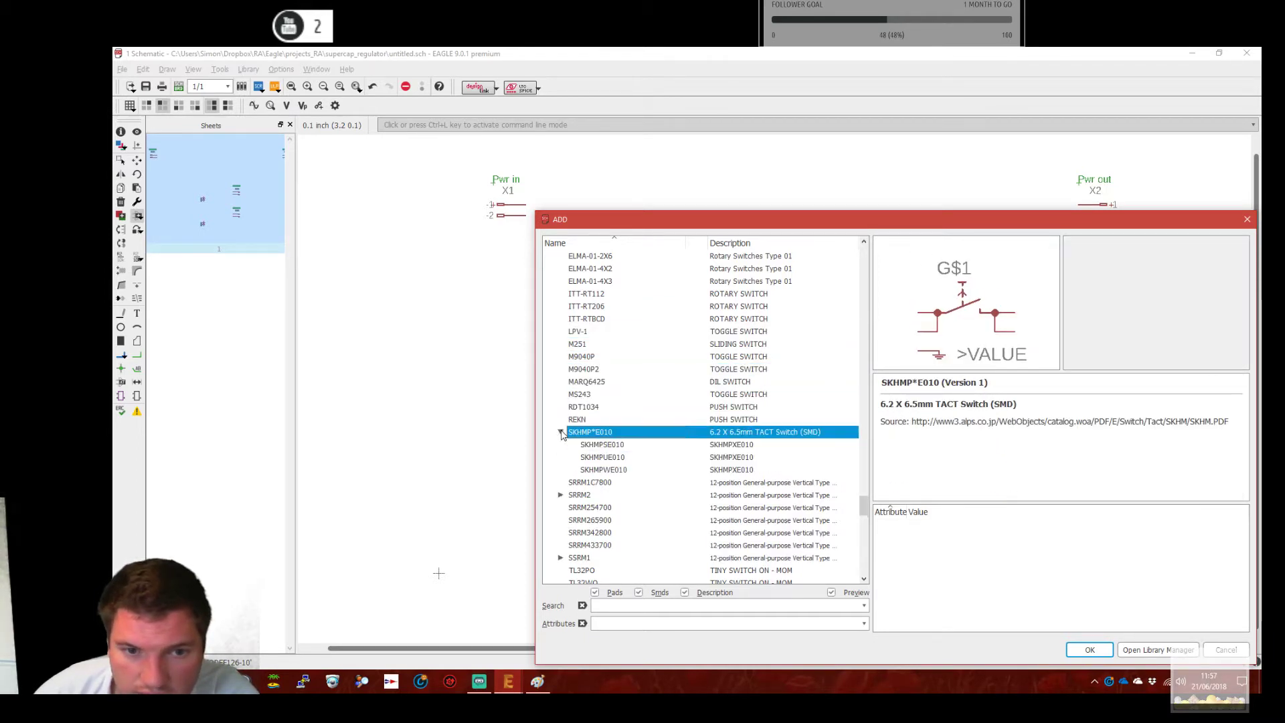
left_click(589, 444)
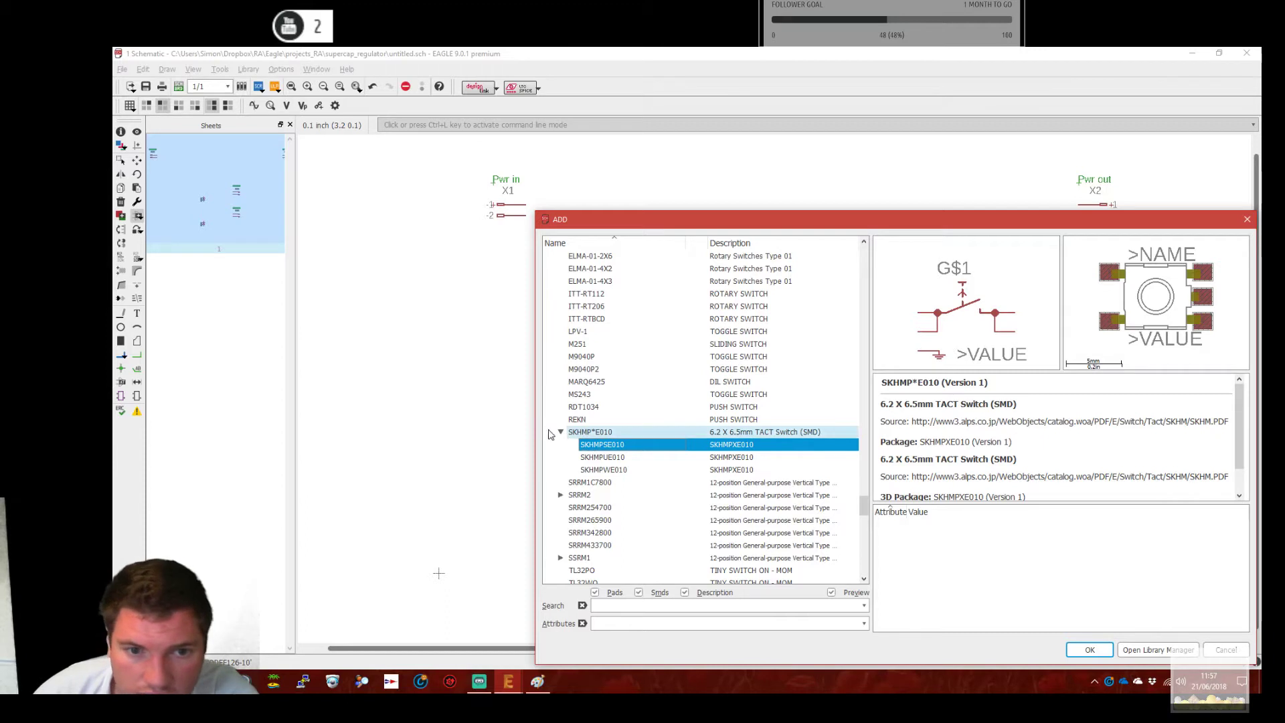
left_click(561, 433)
left_click(577, 458)
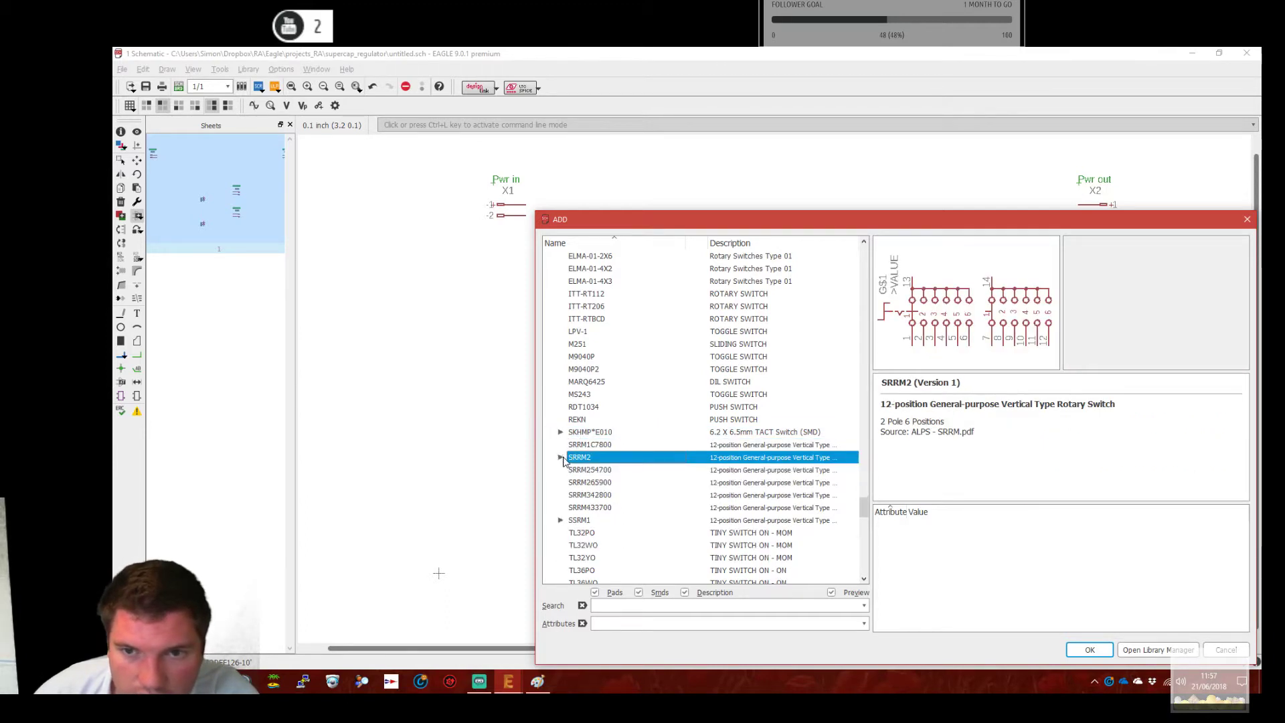
scroll(600, 442, "down", 2)
Compare the TL series tiny switches, previewing the ON-MOM types TL32PO and TL32YO and the ON-ON type TL36PO.
left_click(582, 458)
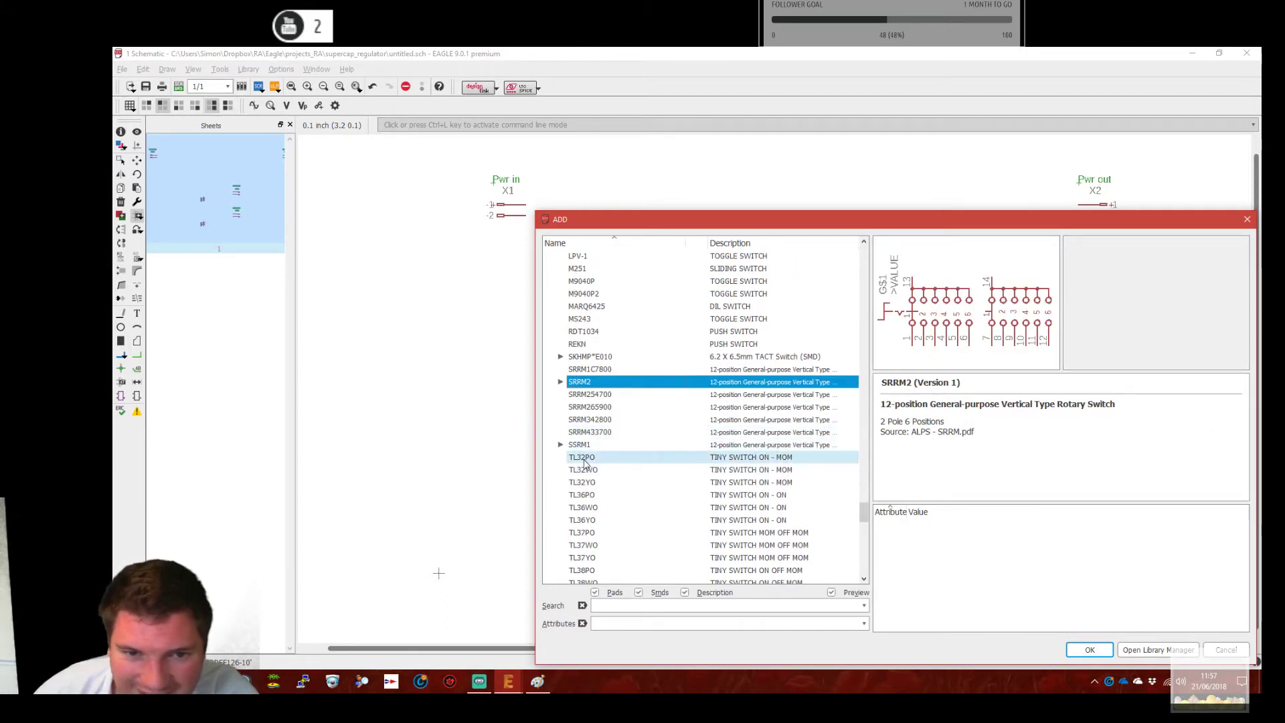
left_click(693, 470)
left_click(689, 496)
left_click(694, 484)
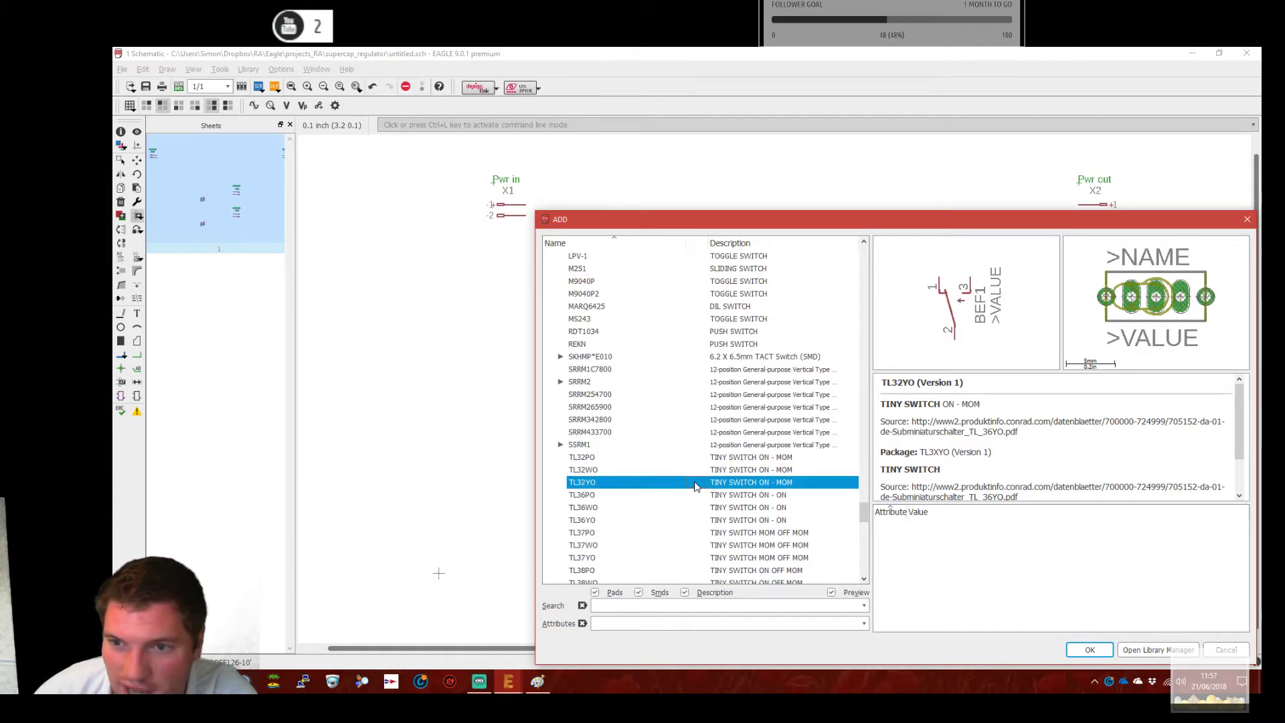
scroll(694, 442, "down", 2)
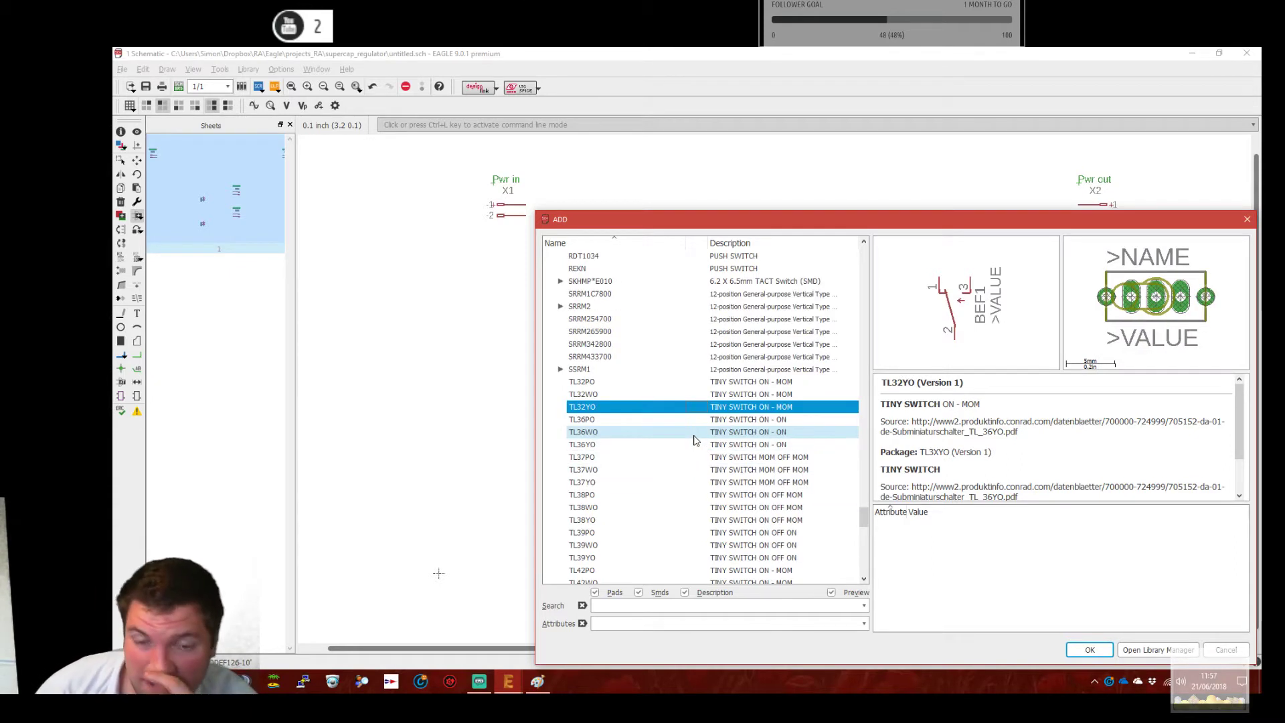
left_click(748, 420)
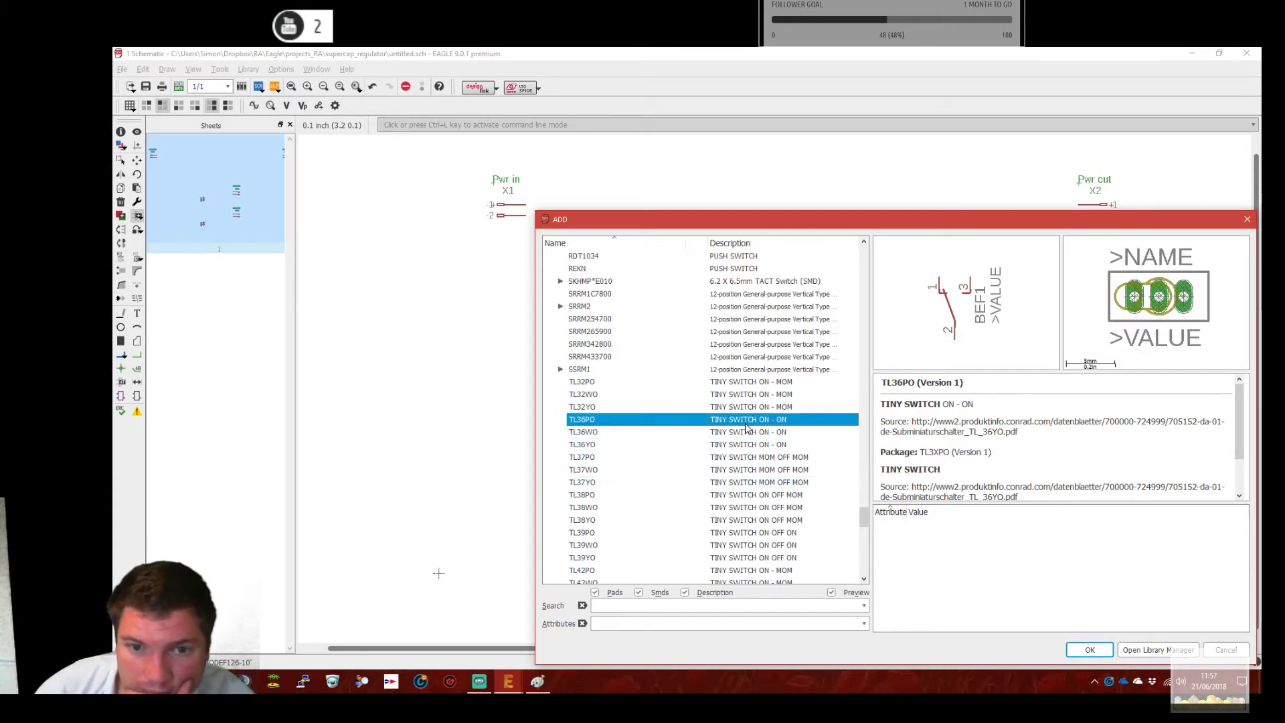
scroll(736, 436, "down", 7)
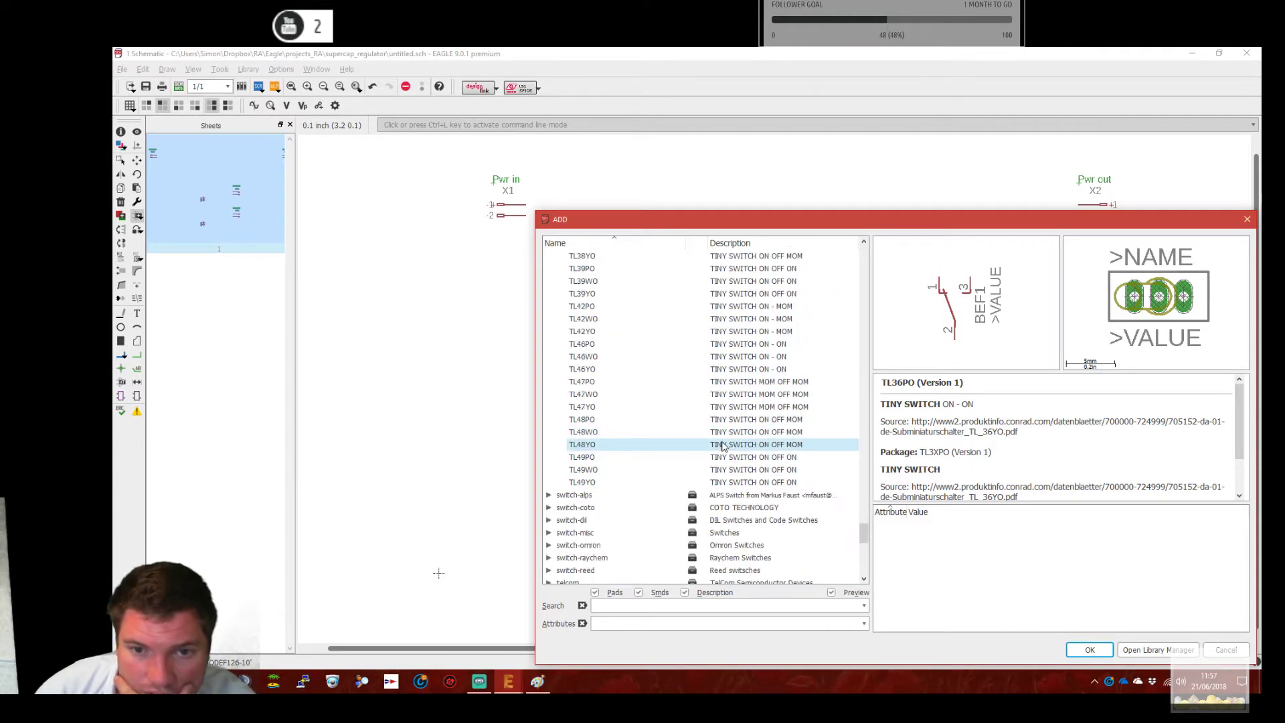
scroll(723, 445, "up", 5)
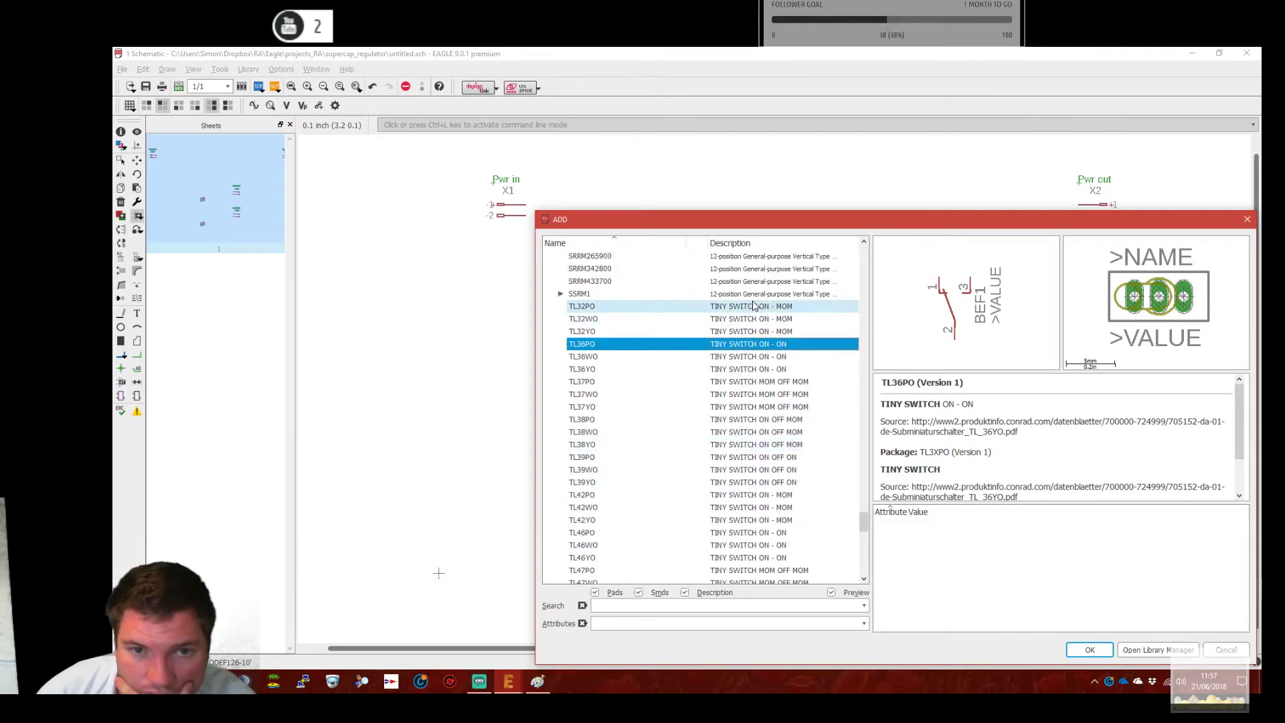
left_click(787, 309)
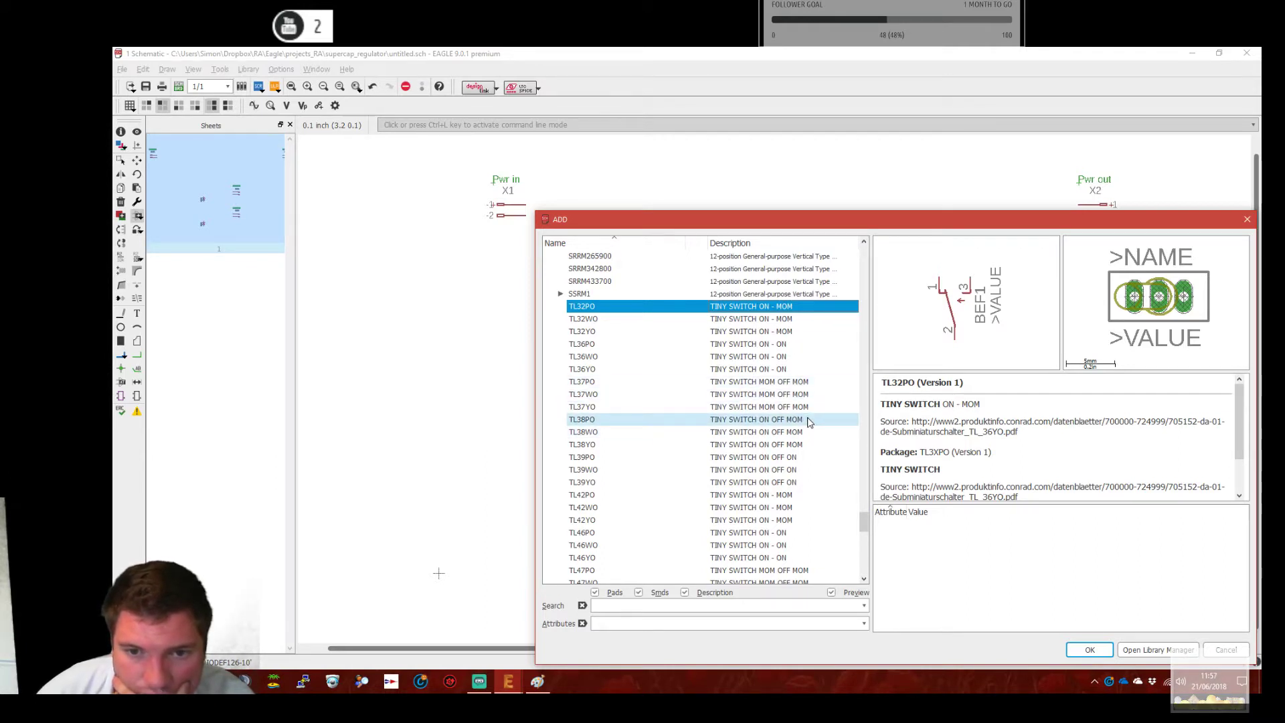
Add two mirrored TL39PO ON-OFF-ON switches, placing one above diode D1 and one above diode D2.
left_click(815, 459)
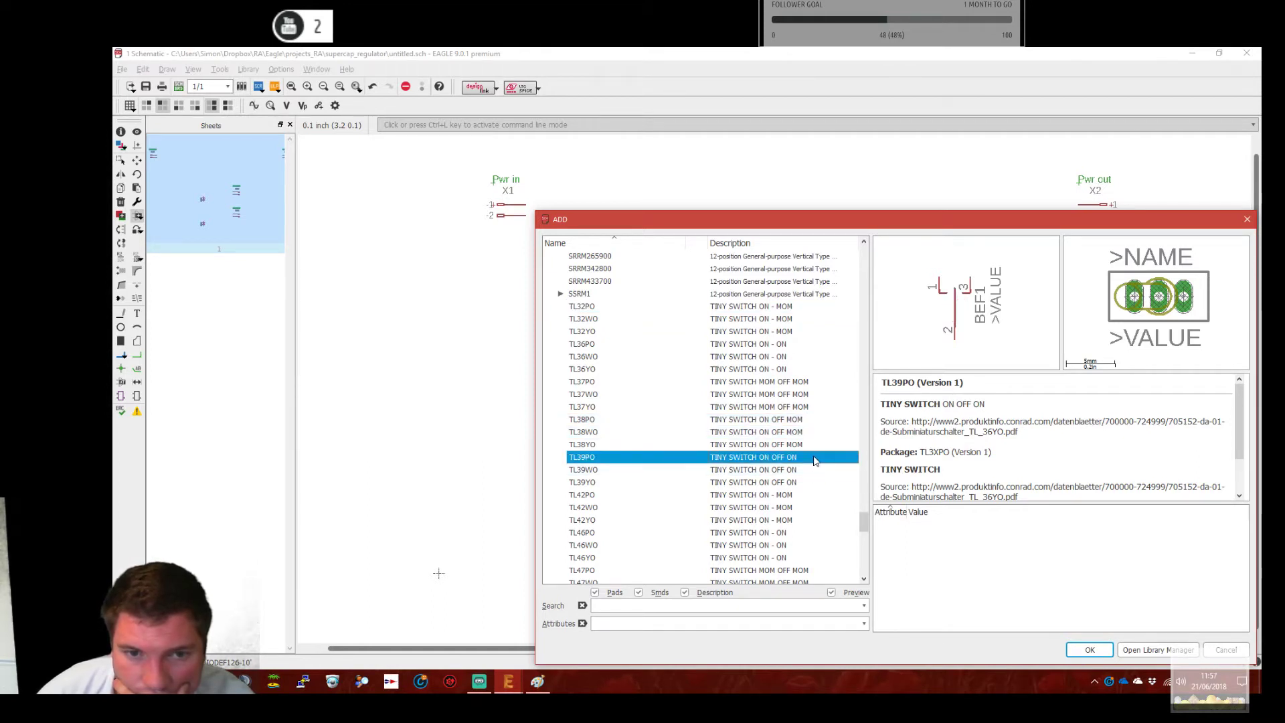
left_click(1088, 651)
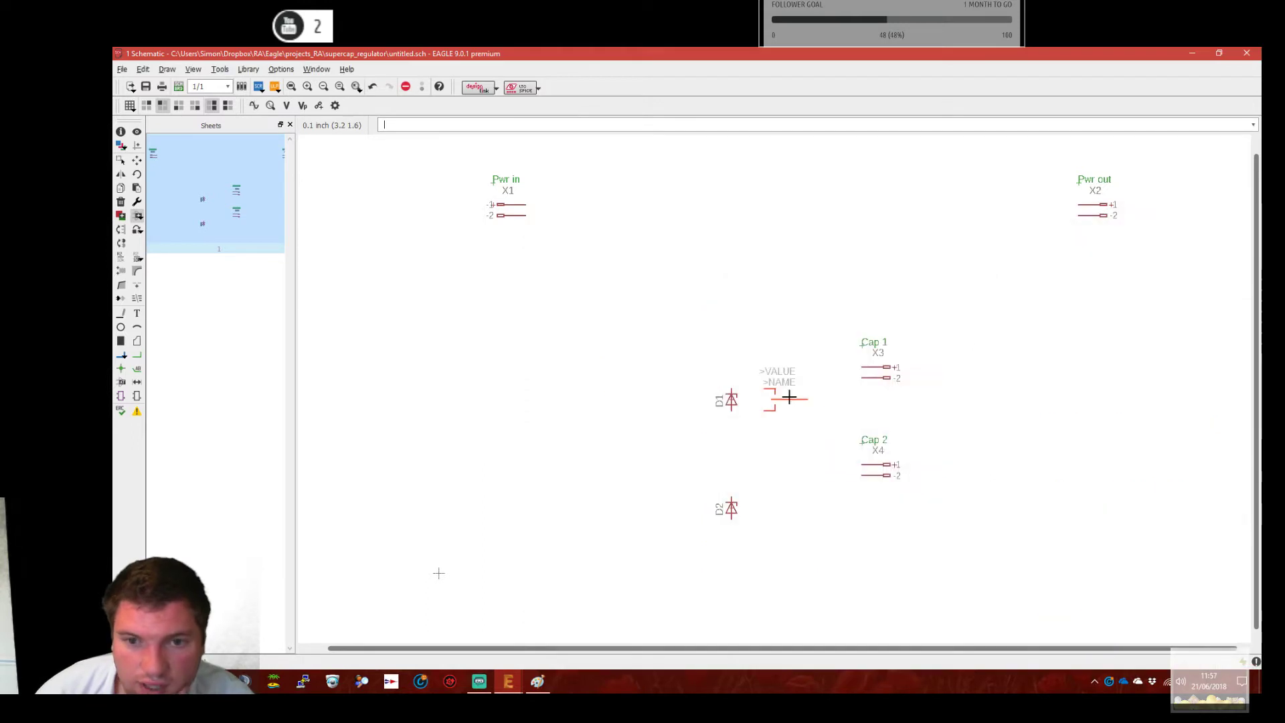
scroll(710, 365, "up", 3)
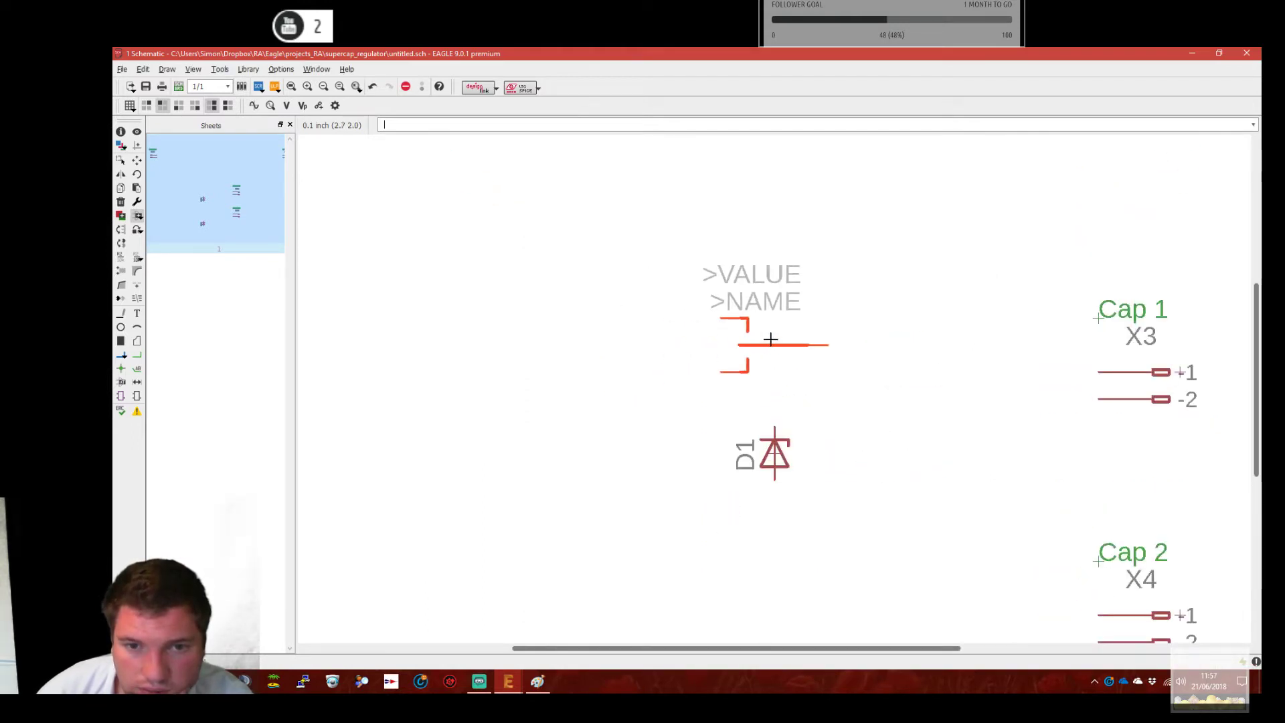
middle_click(663, 342)
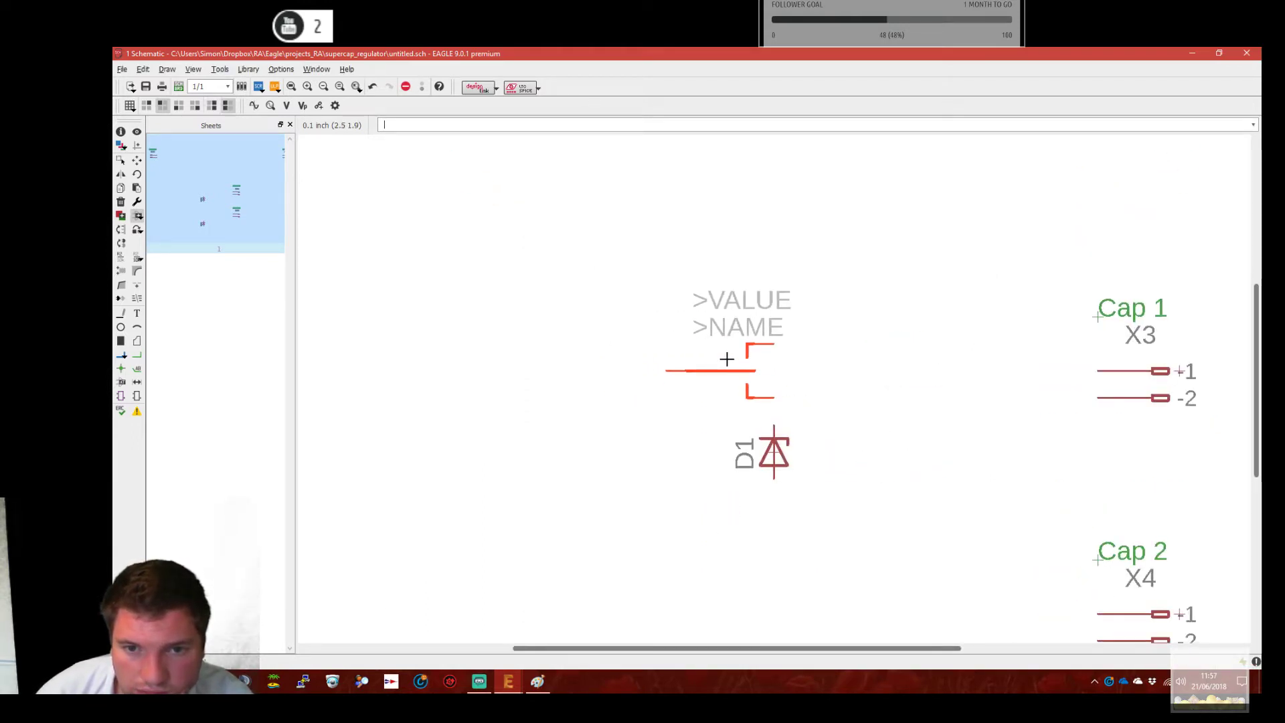
left_click(728, 359)
scroll(582, 350, "down", 3)
left_click(707, 494)
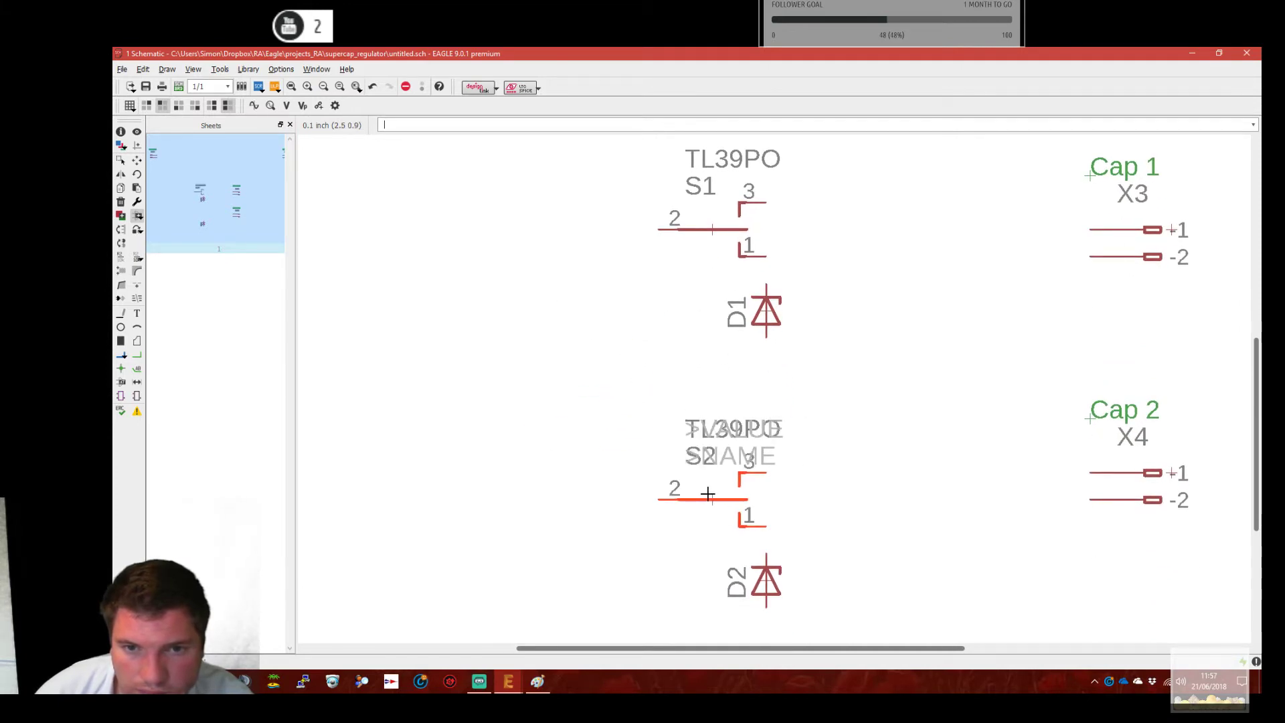
middle_click_drag(566, 301, 554, 333)
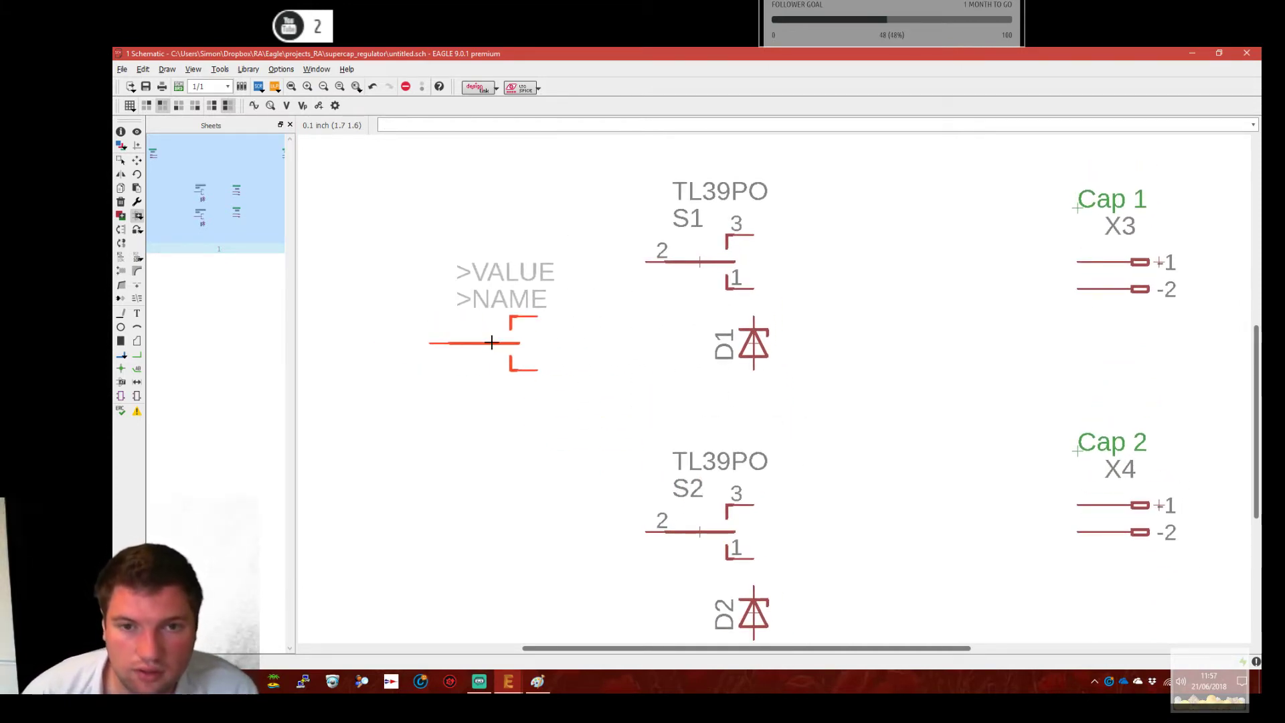
key("Escape")
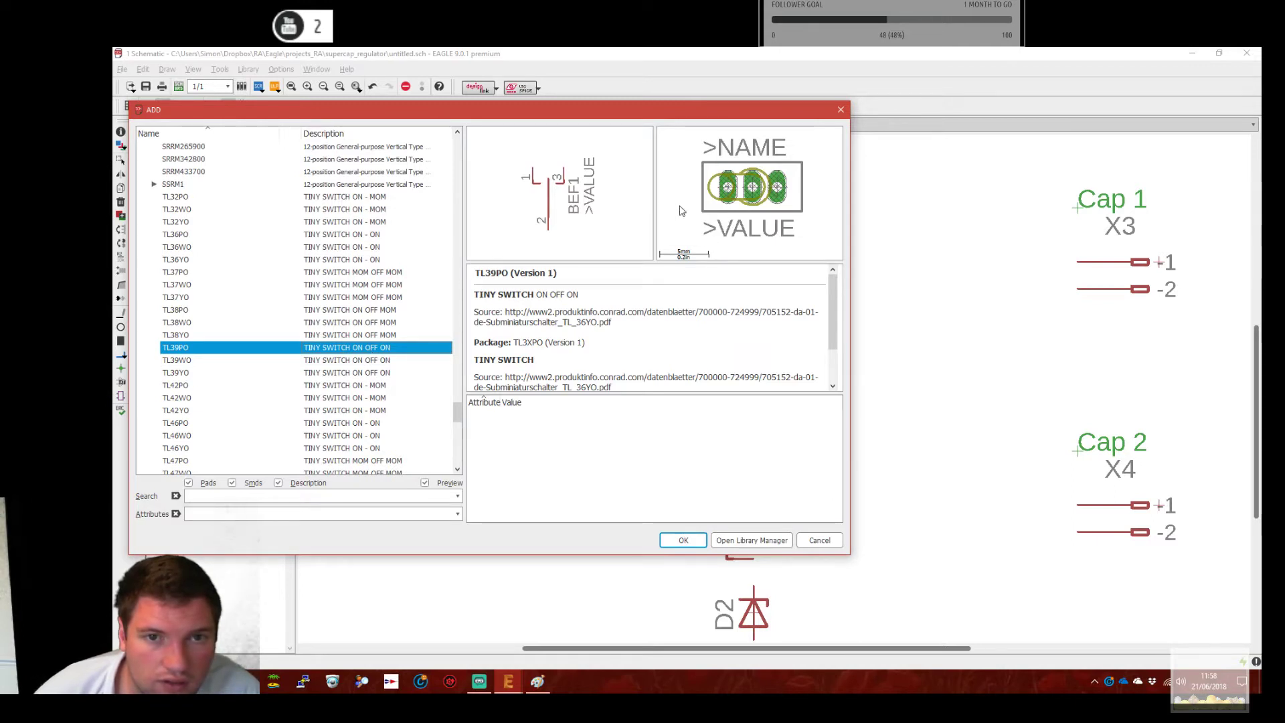
key("Escape")
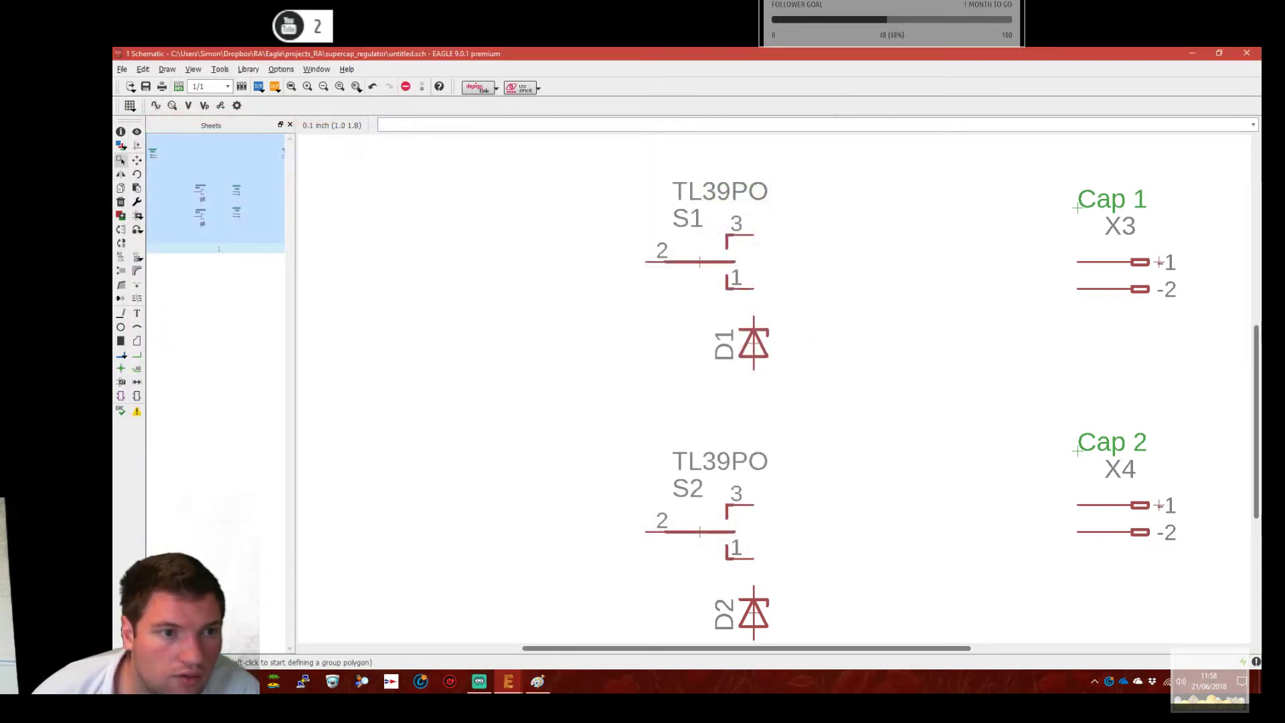
Wire the Cap 1 loop with nets from S1 pin 2 to X3 +1, S1 pin 1 to D1, and D1's lower end to X3 -2.
left_click(136, 355)
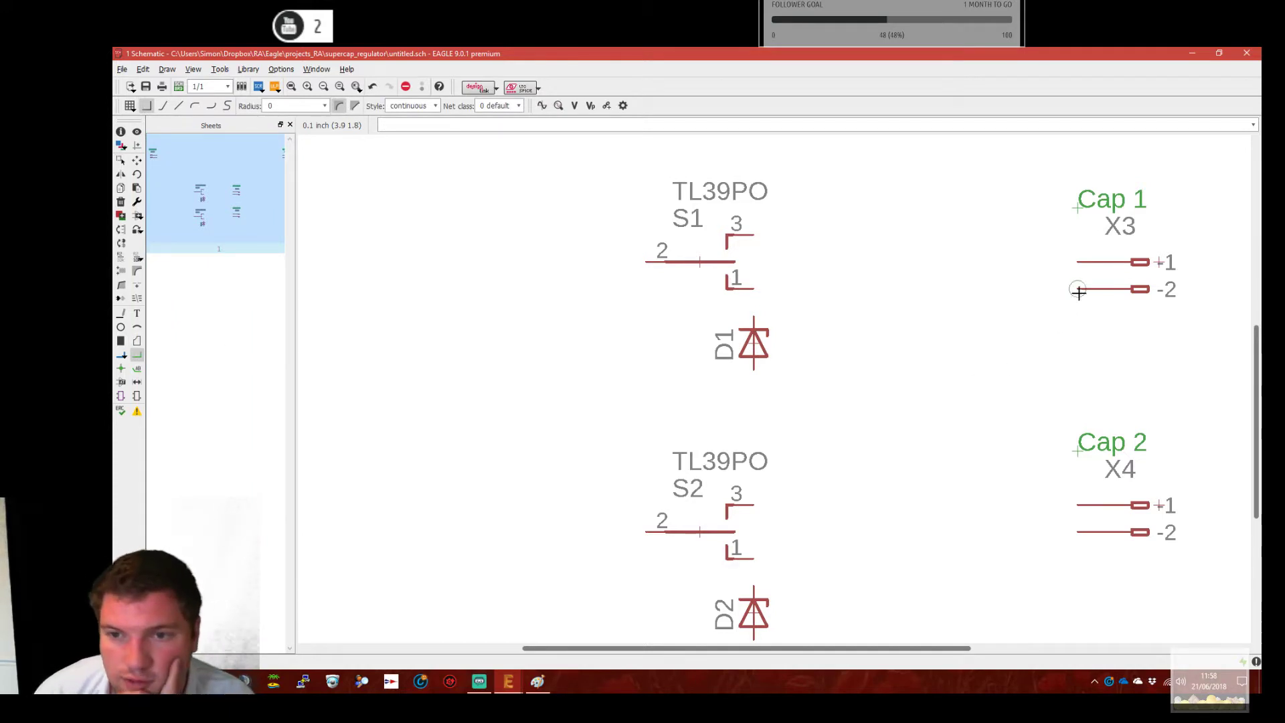
left_click(753, 369)
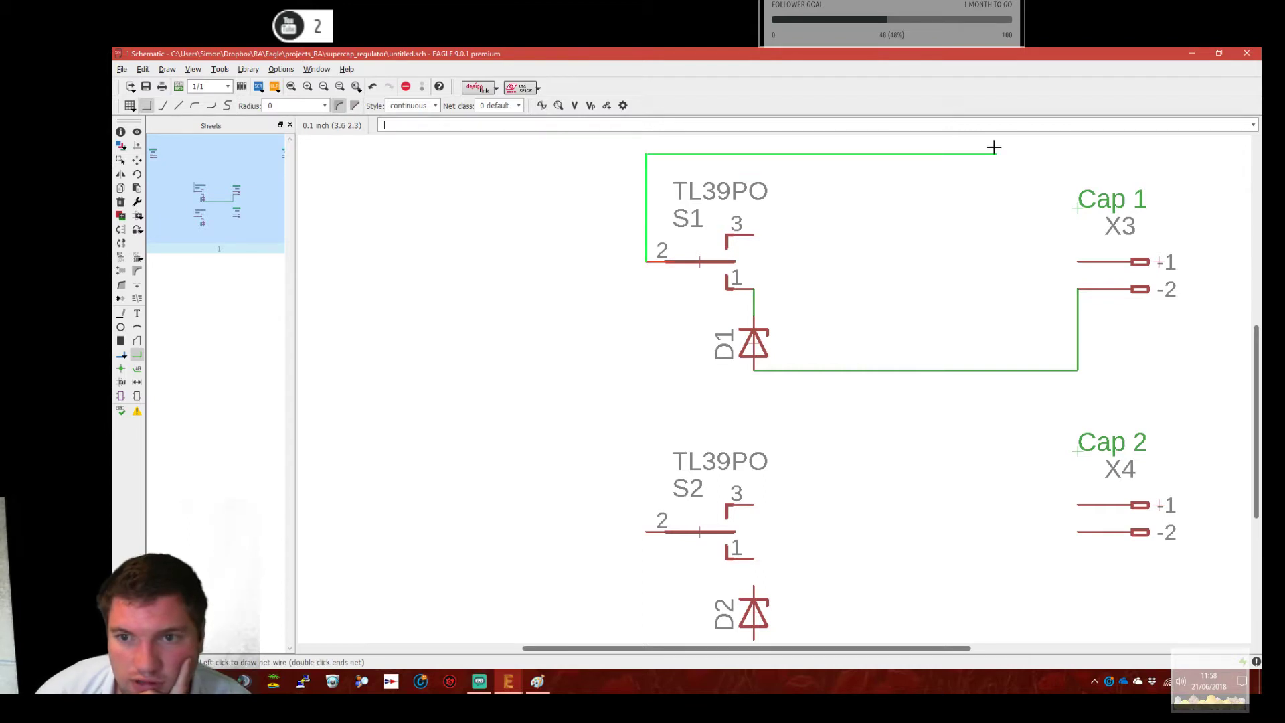
left_click(1077, 262)
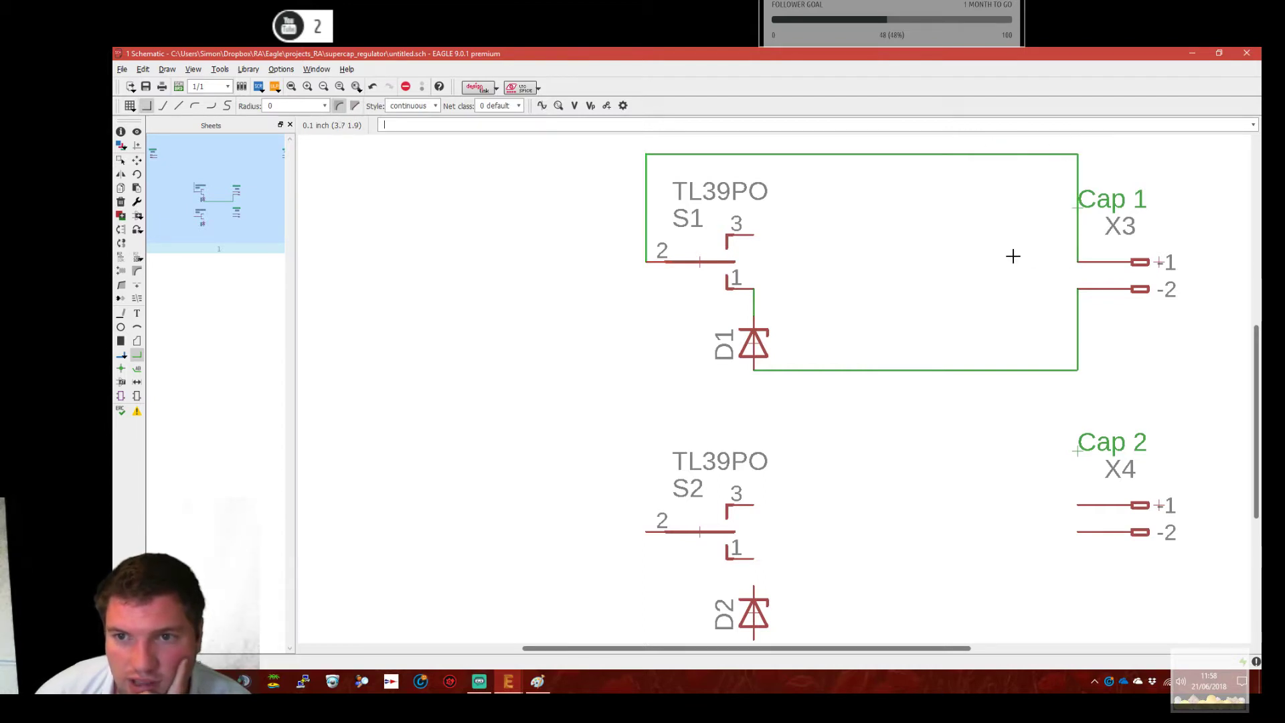
Move the Cap 1 and Cap 2 text labels slightly right, clear of the connector wires.
left_click(137, 160)
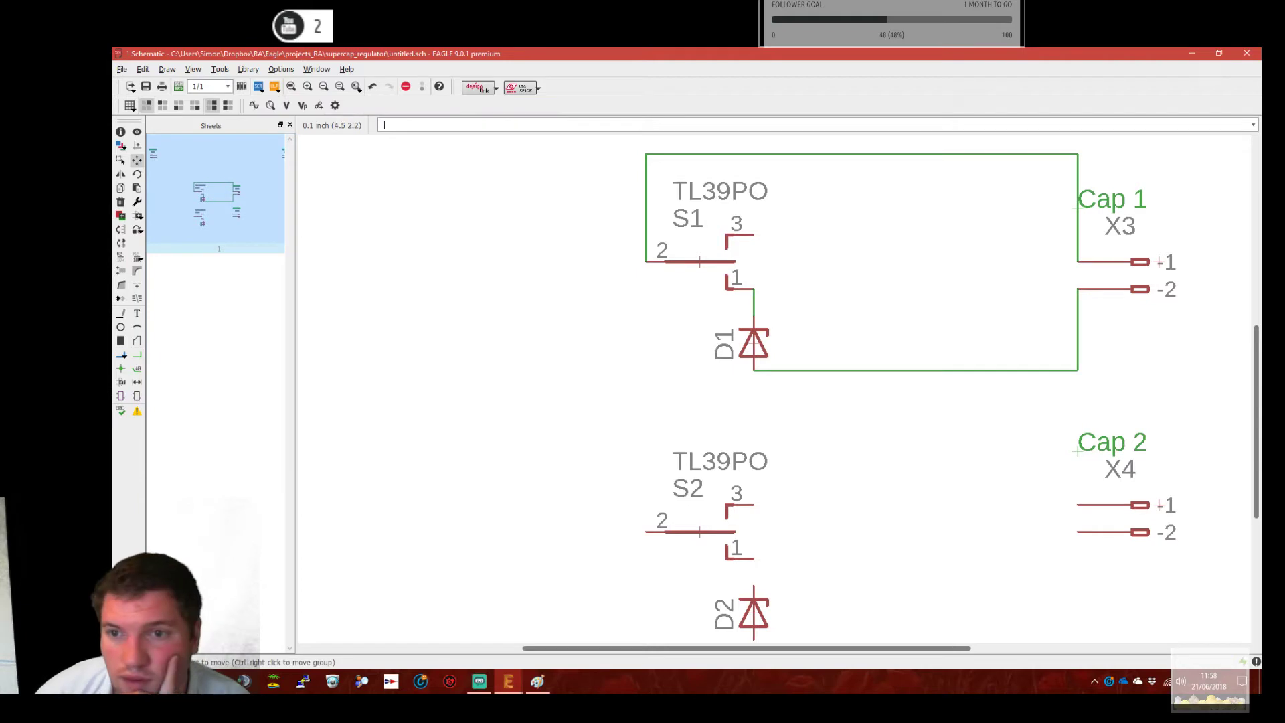
left_click(1076, 207)
left_click(1091, 217)
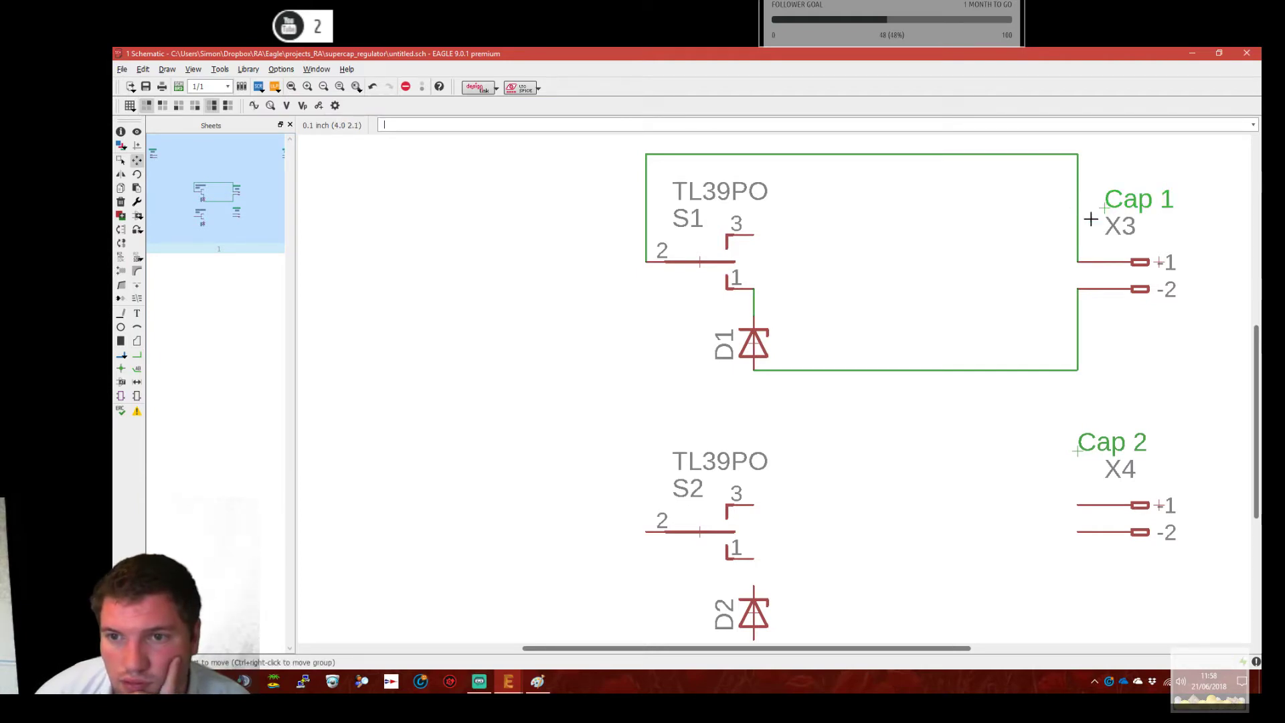
left_click(1083, 453)
left_click(1092, 454)
Wire the Cap 2 loop with nets from S2 pin 1 to D2, S2 pin 2 to X4 +1, and X4 -2 to D2's lower end.
middle_click_drag(941, 460, 901, 306)
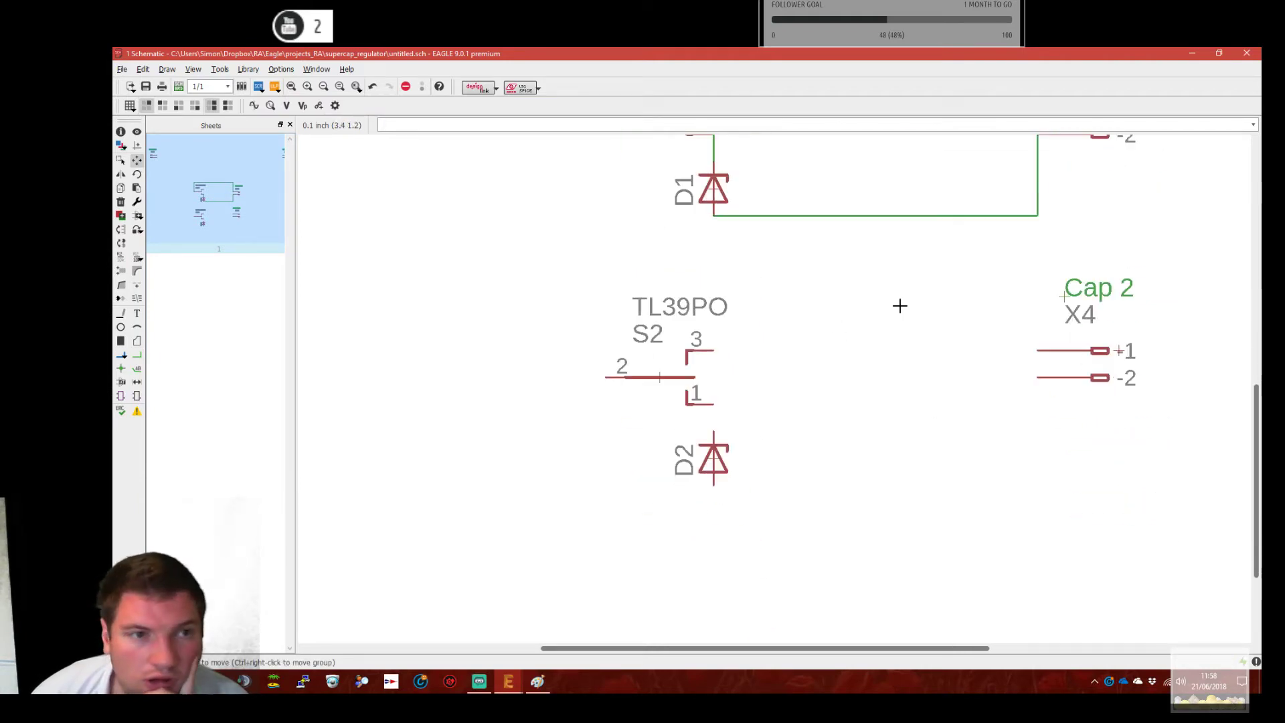
left_click(136, 355)
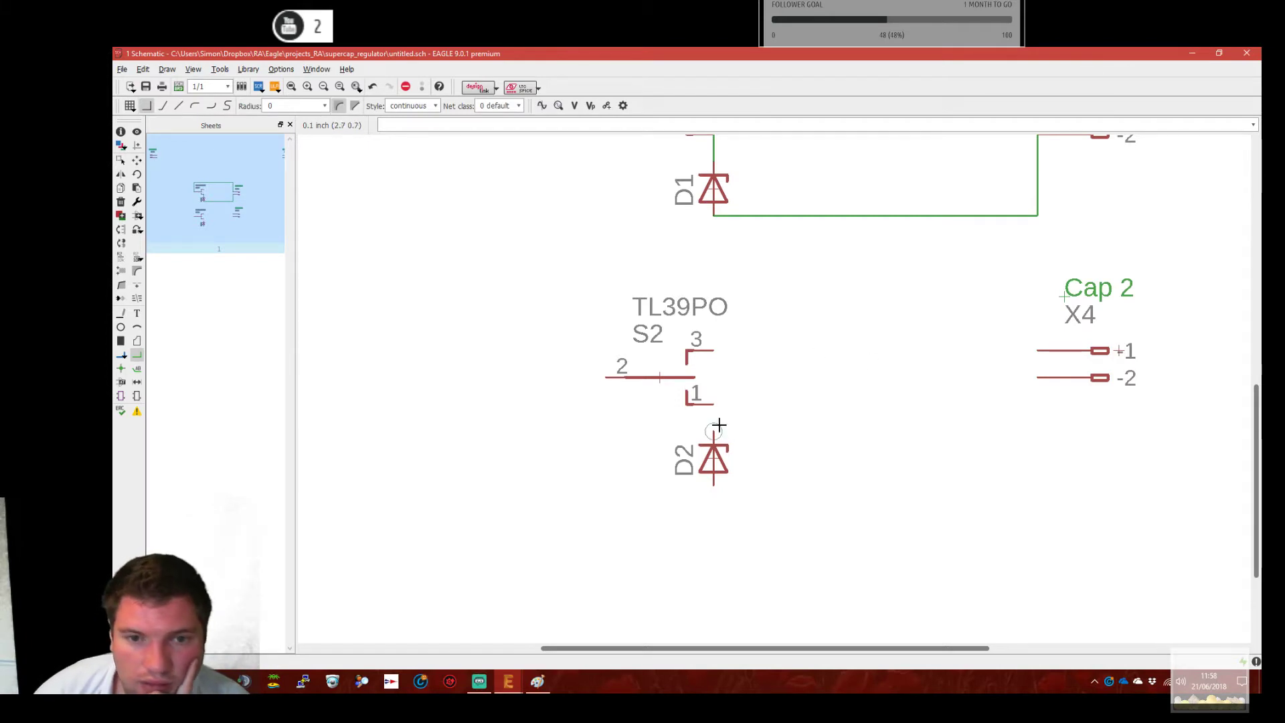
left_click(615, 279)
left_click(1037, 350)
left_click(1038, 377)
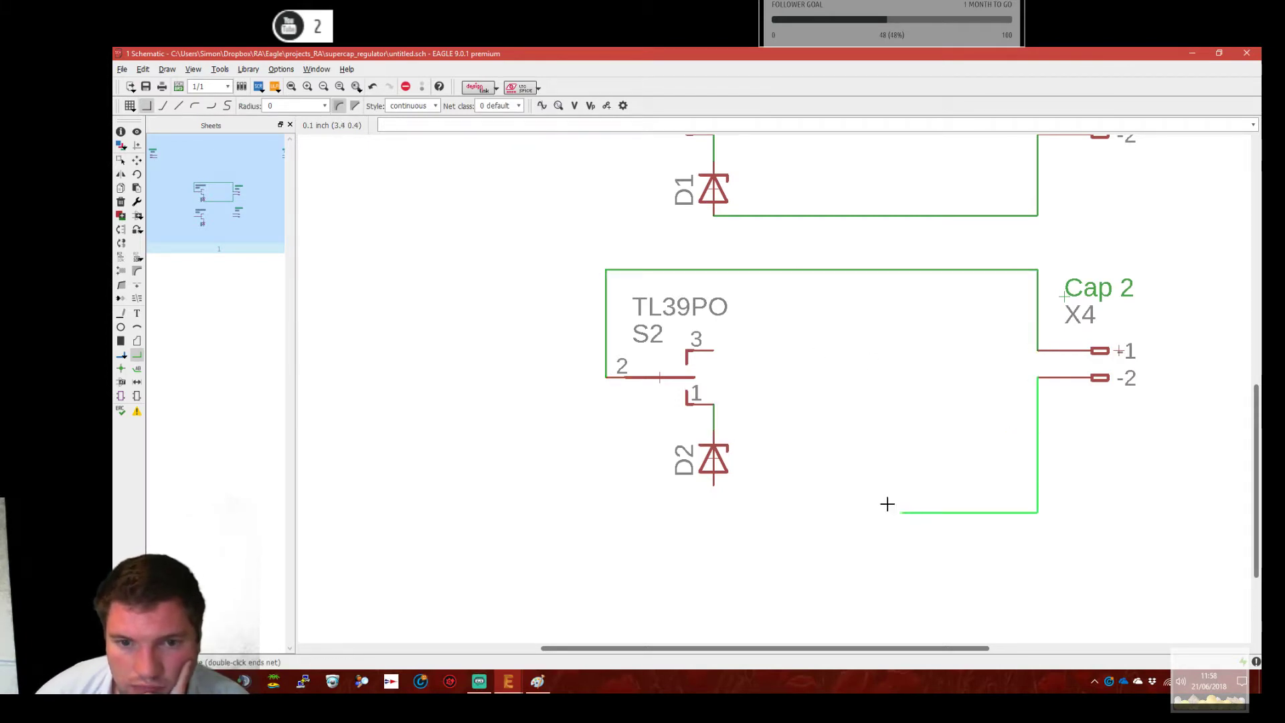
left_click(707, 487)
scroll(803, 428, "down", 3)
scroll(859, 353, "up", 4)
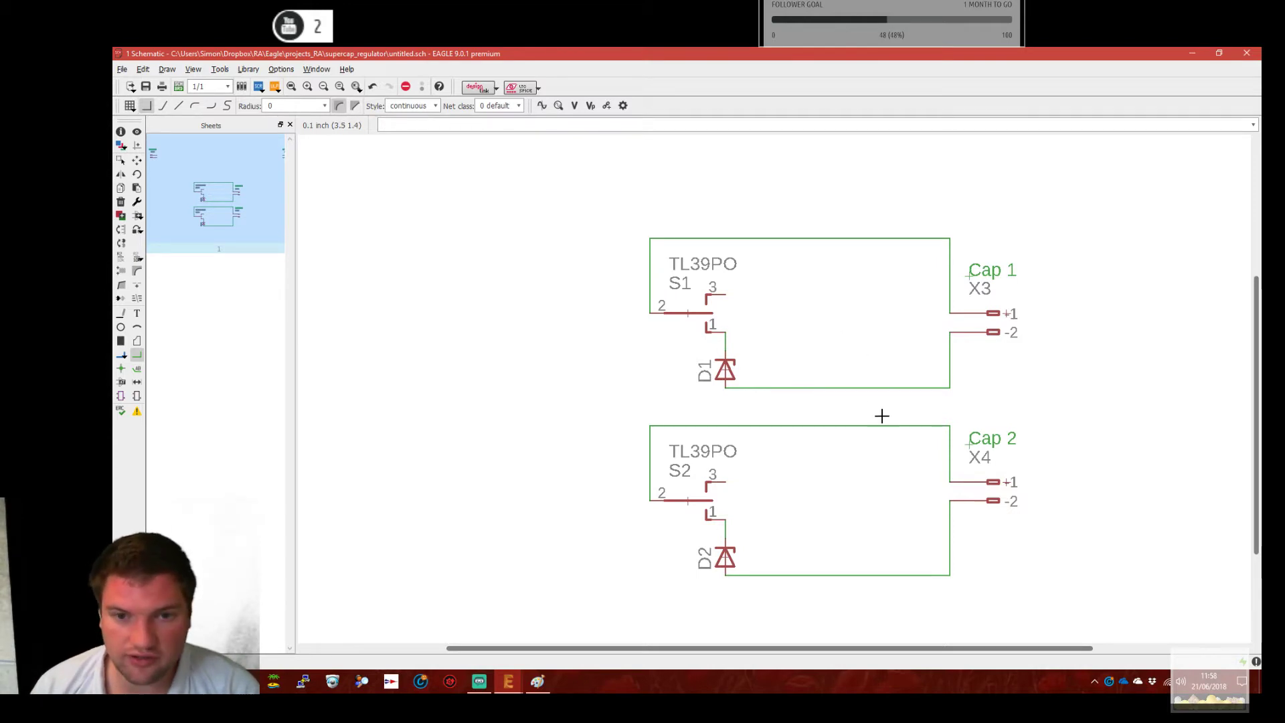
left_click(726, 367)
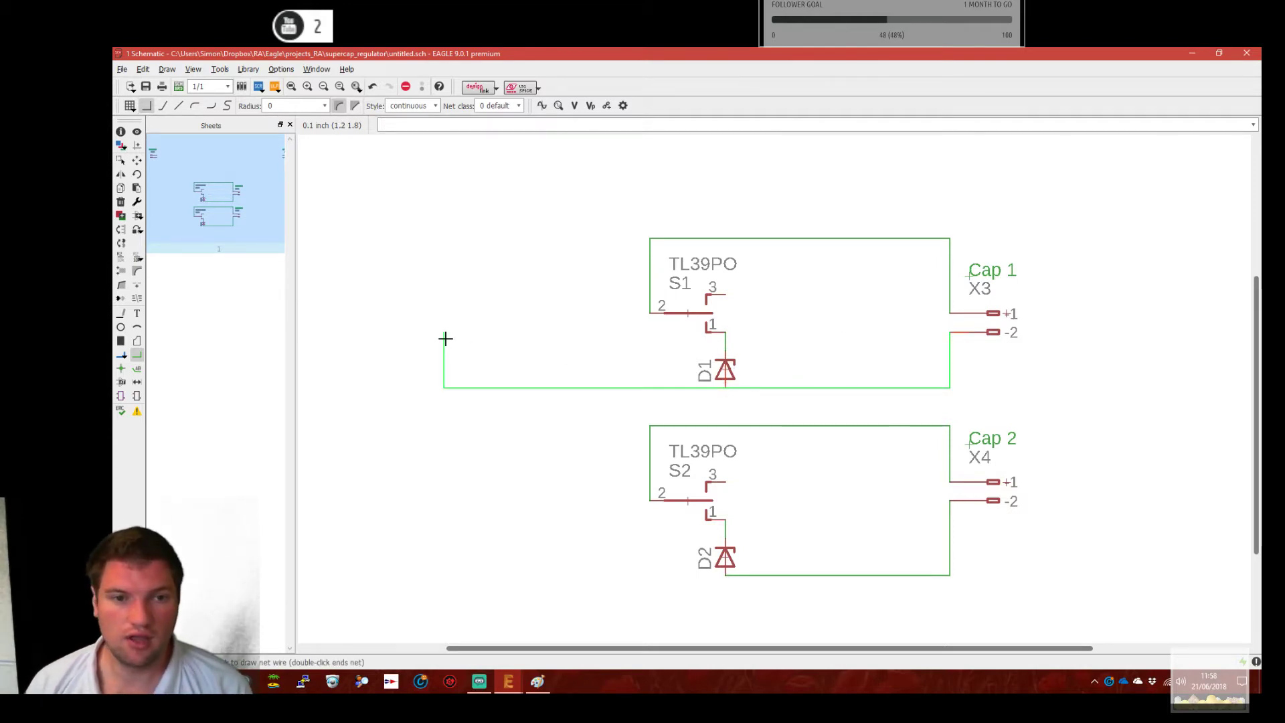
key("Escape")
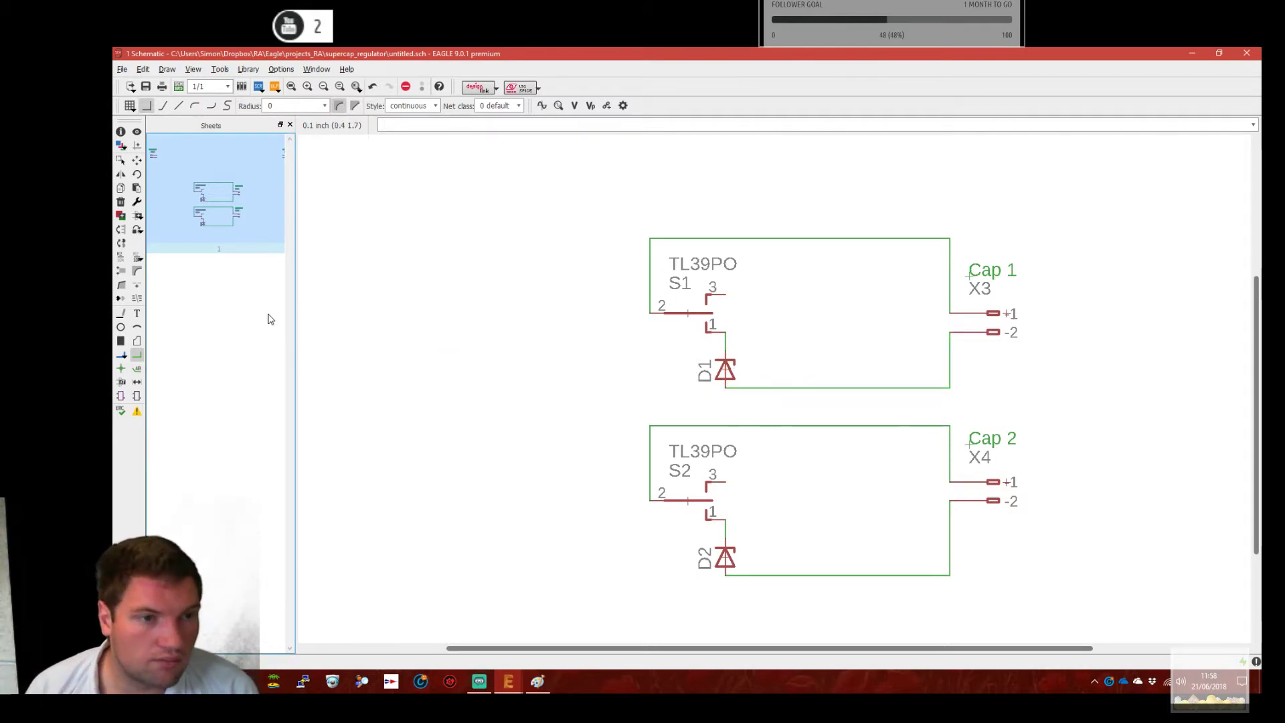
Copy zener diode D1 and place the duplicate to its left, level with the original.
left_click(120, 190)
left_click(723, 369)
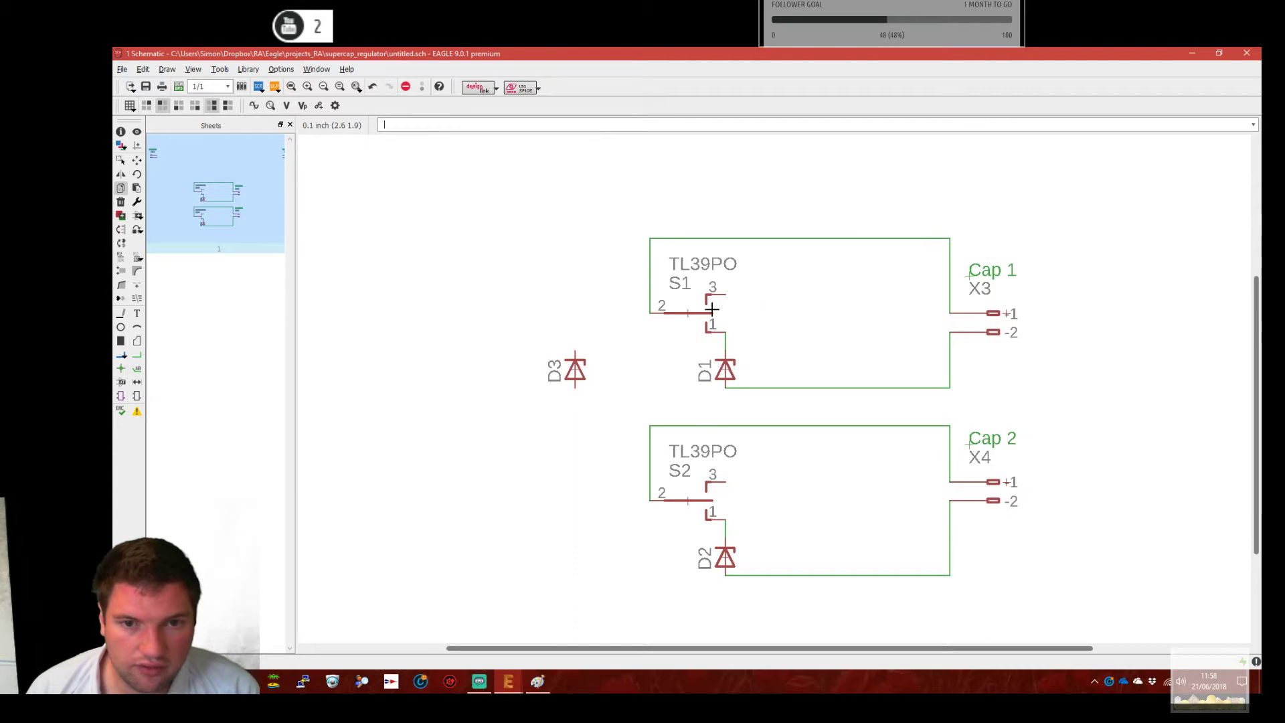
Copy switch S1 to just above D3 and wire the new switch and diode branch in parallel with S1 and D1.
left_click(691, 313)
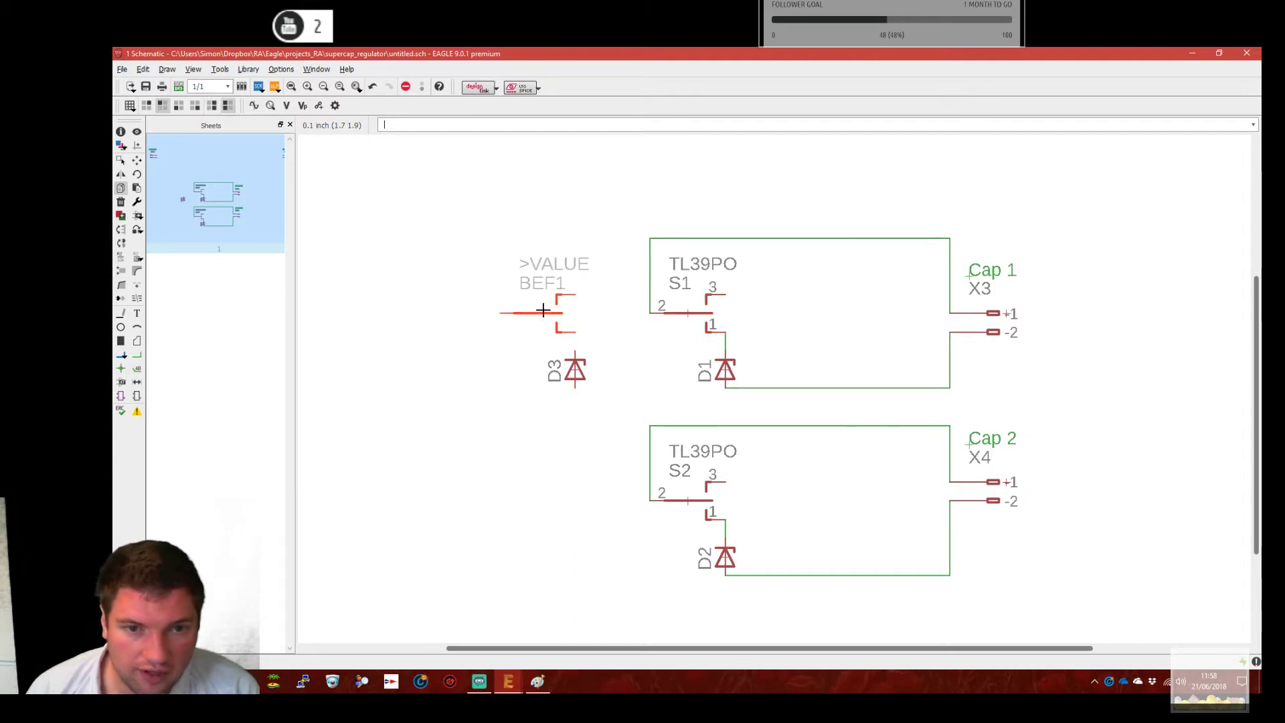
left_click(543, 310)
left_click(137, 355)
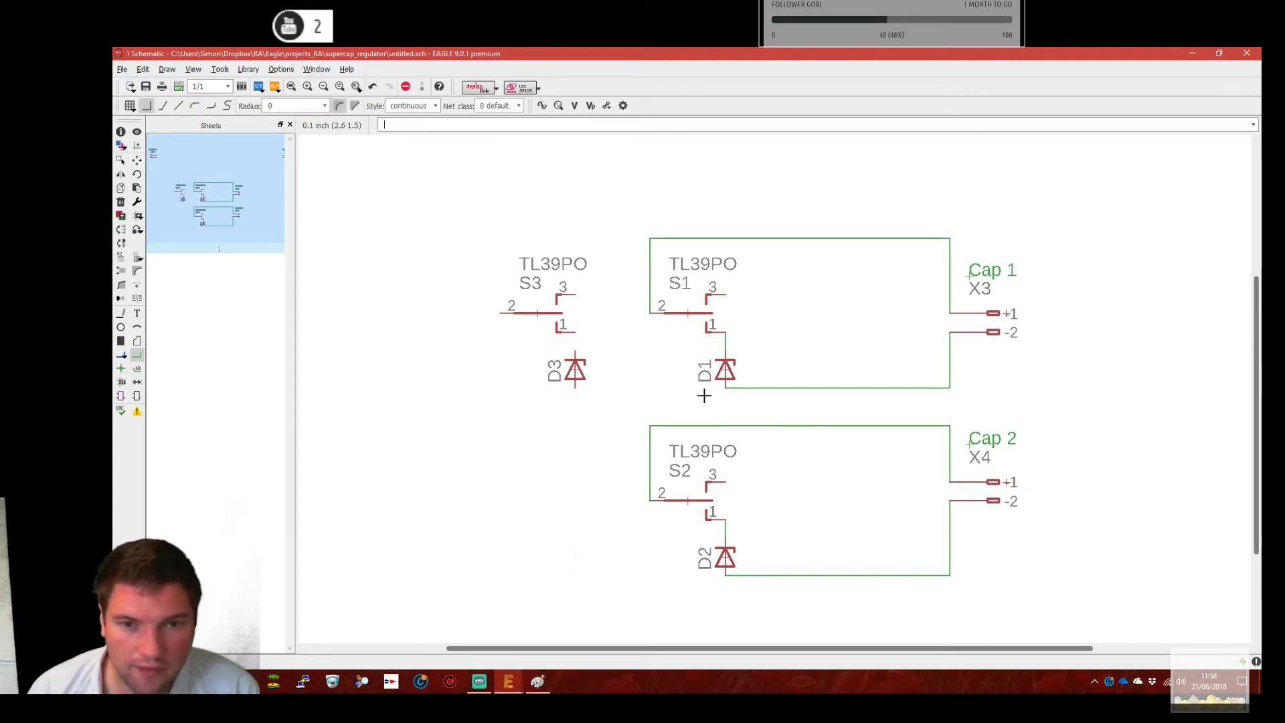
left_click(726, 388)
left_click(576, 388)
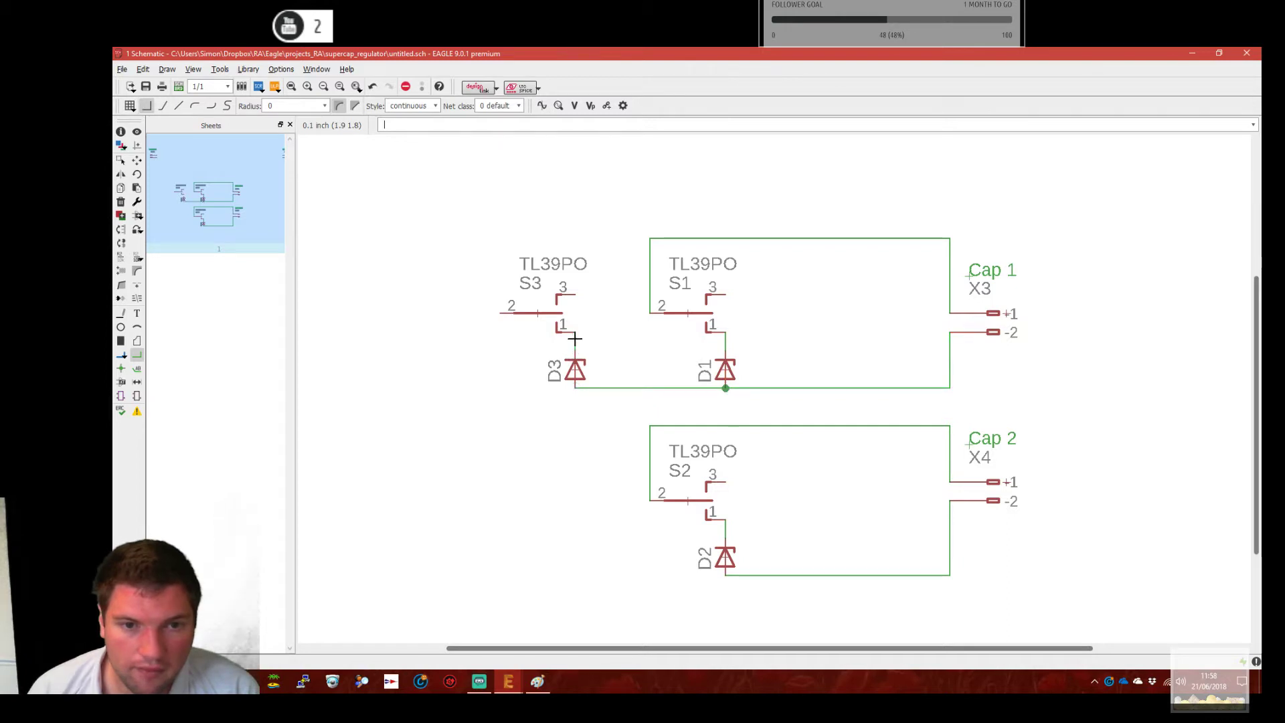
left_click(503, 312)
left_click(650, 238)
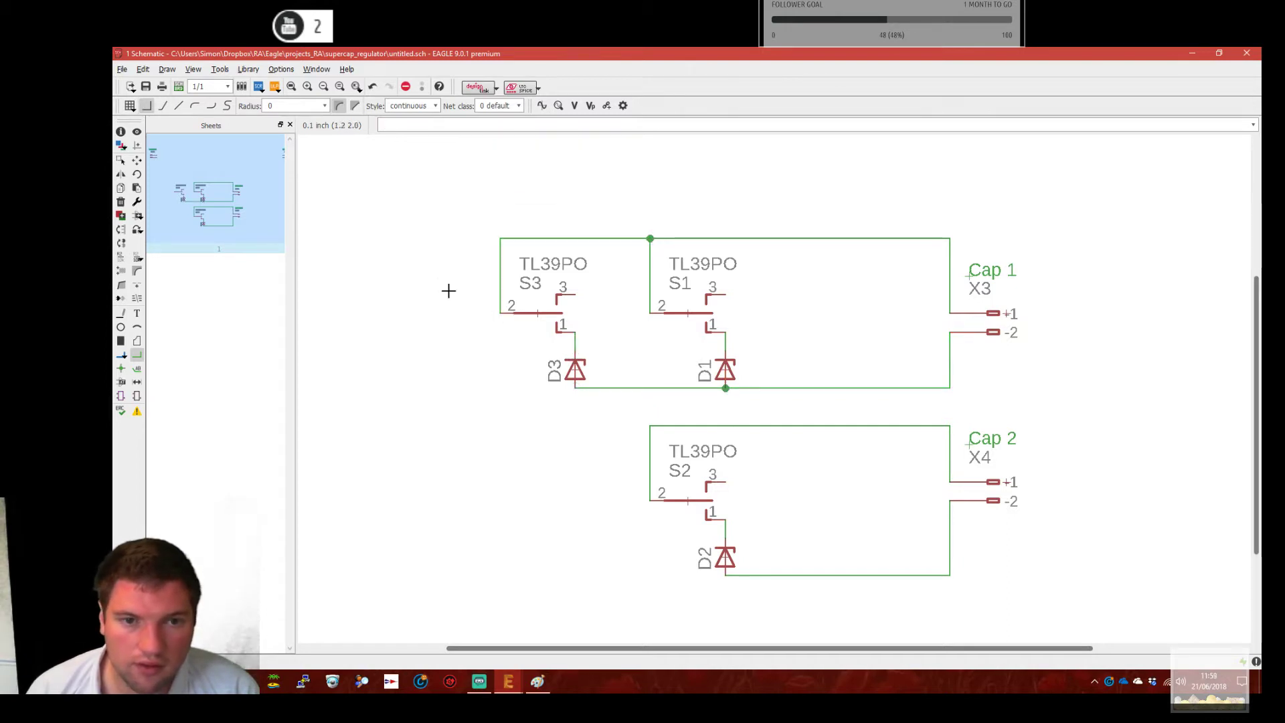
Add the two-line text label "Zener 2V5" to the right of diodes D1 and D2.
type("text")
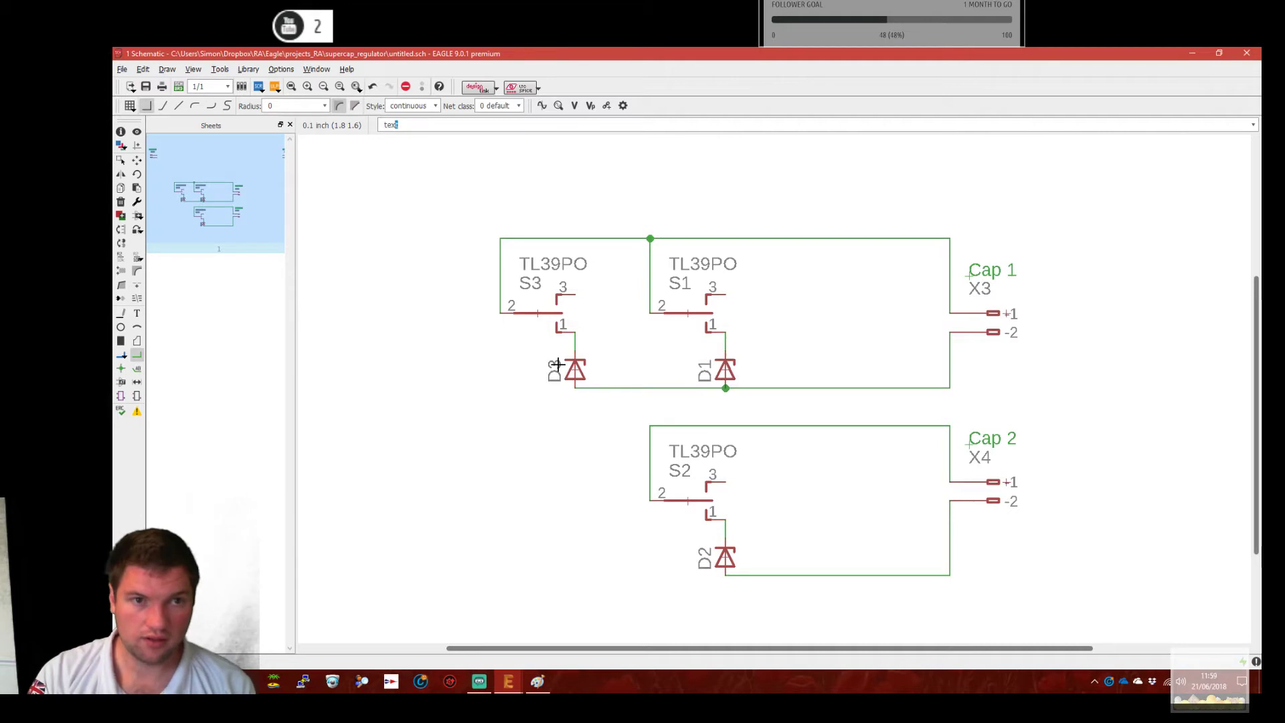
key("Return")
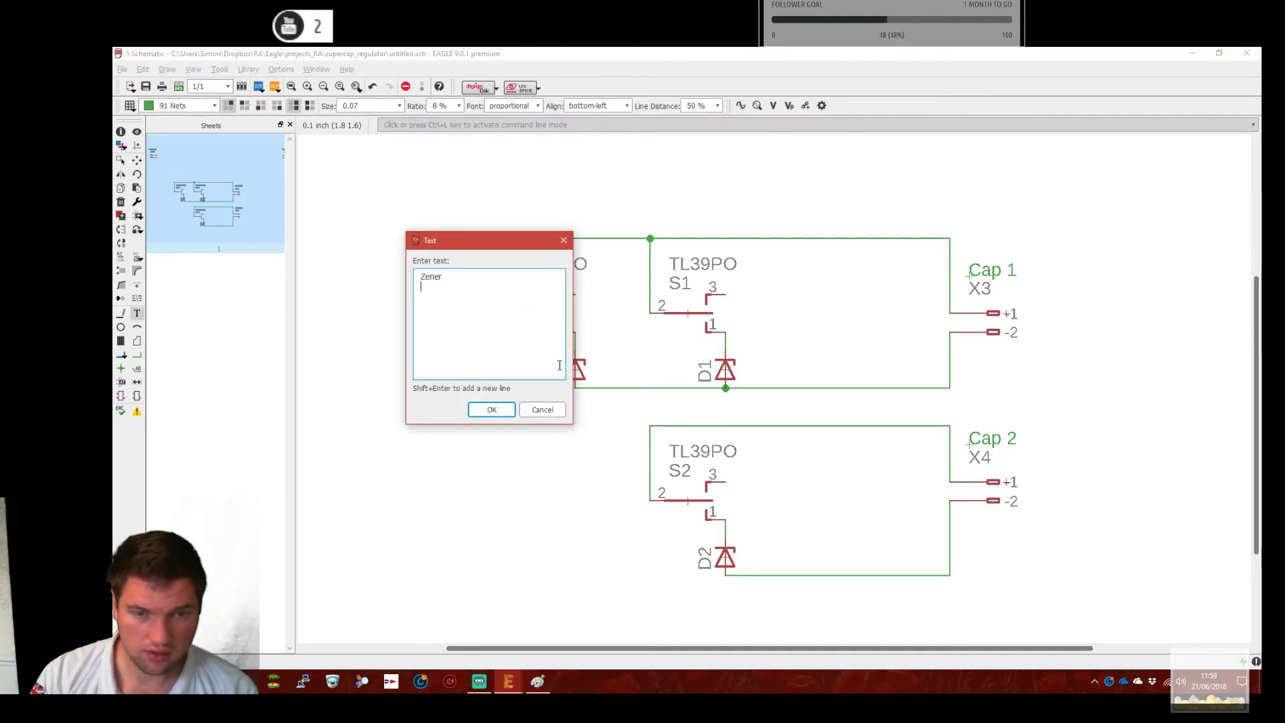
type("Zener 2V5")
key("Return")
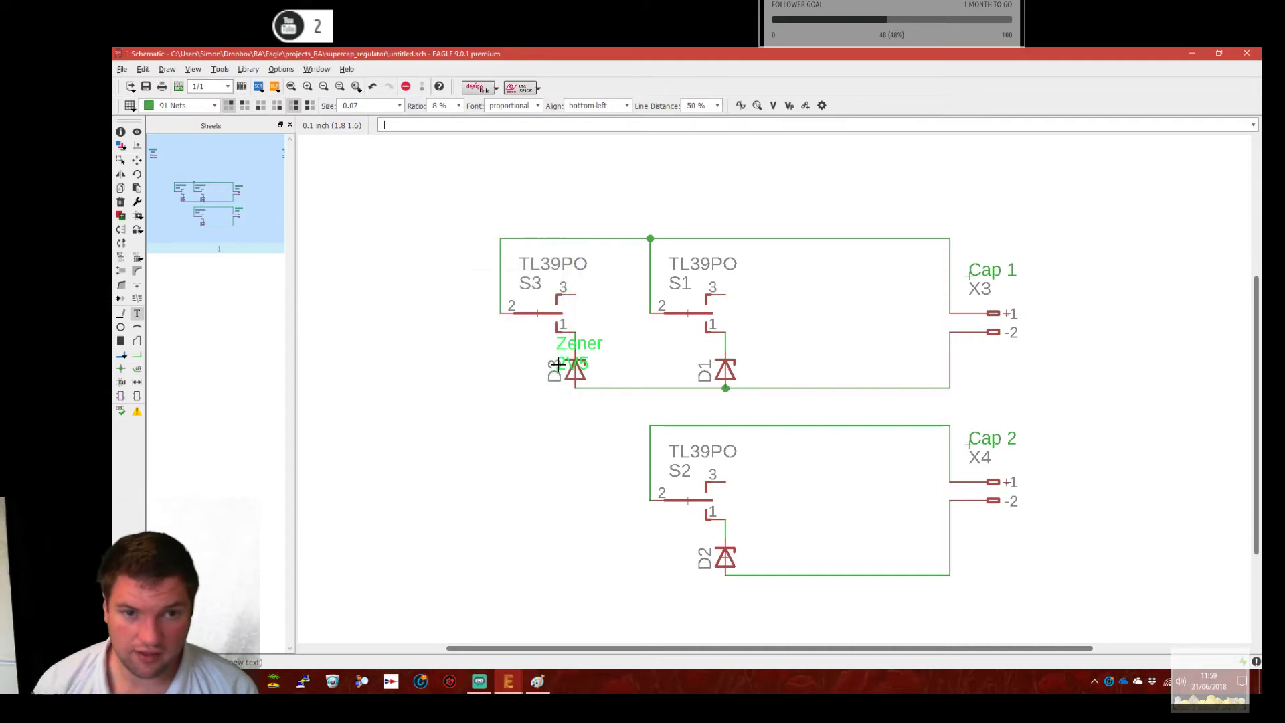
left_click(745, 368)
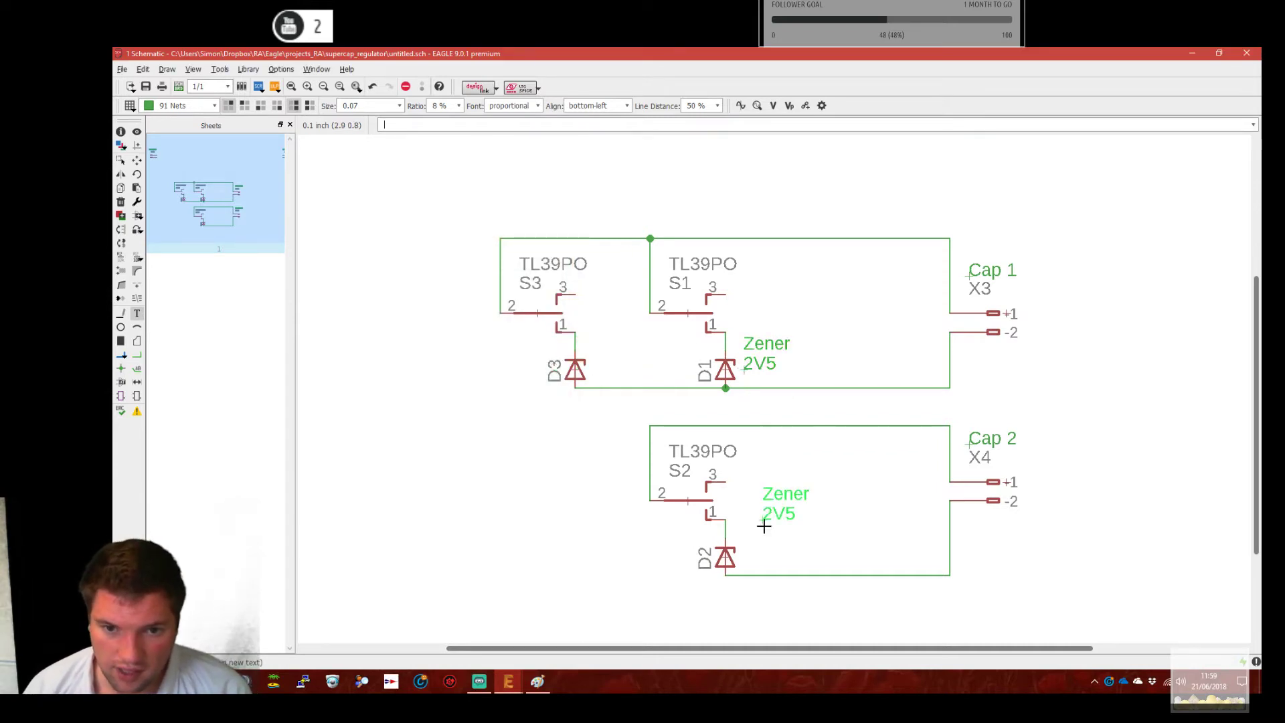
left_click(744, 556)
key("Escape")
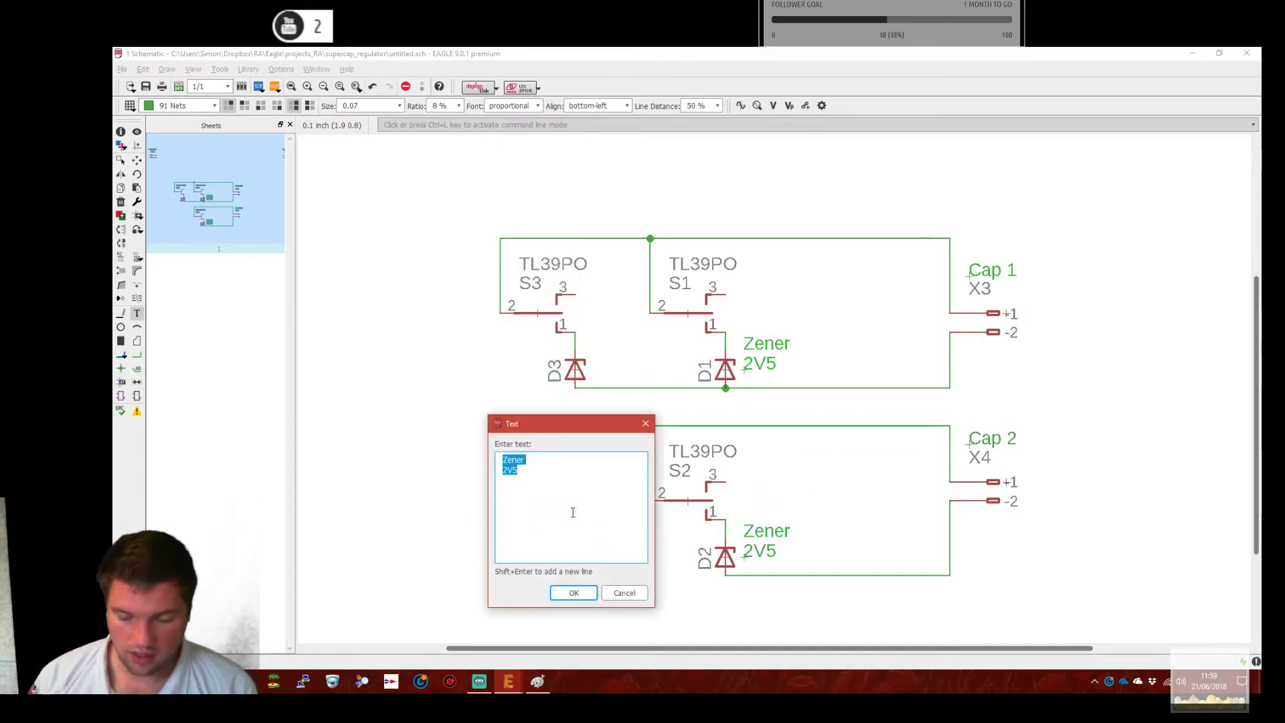
Change the label text to "Zener 6V5" and place it to the right of diode D3.
left_click(572, 513)
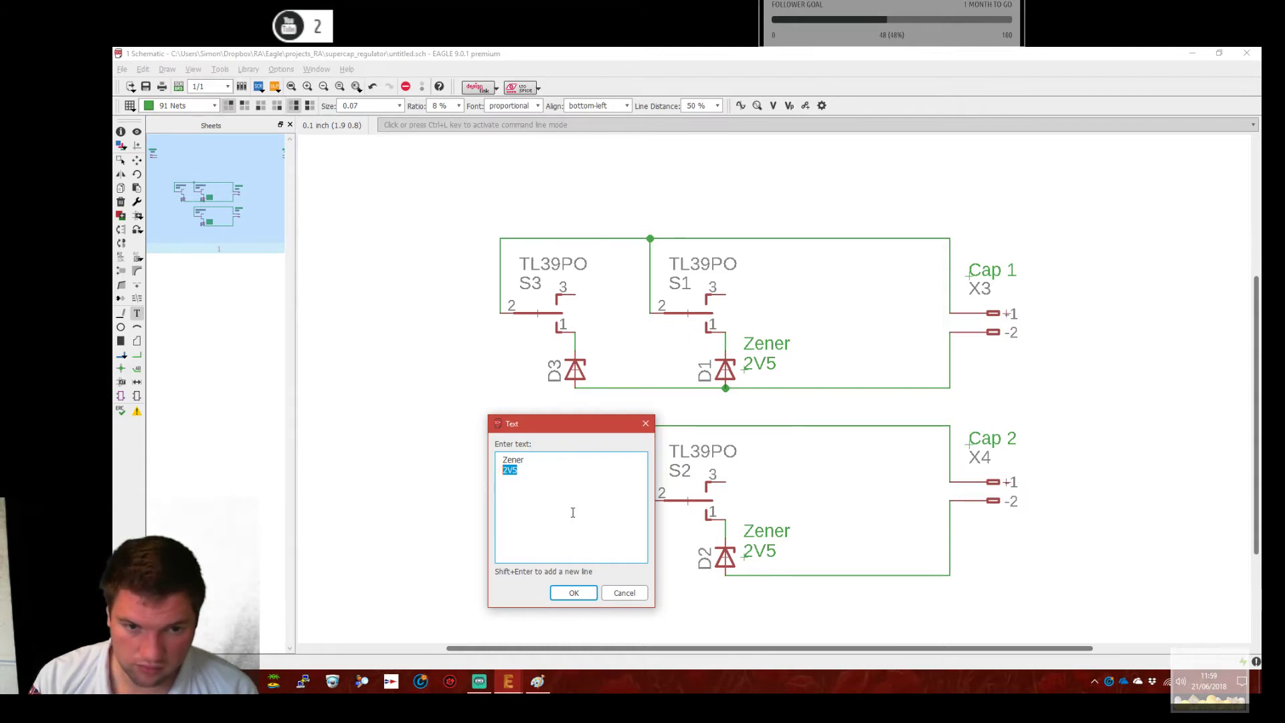
type("5")
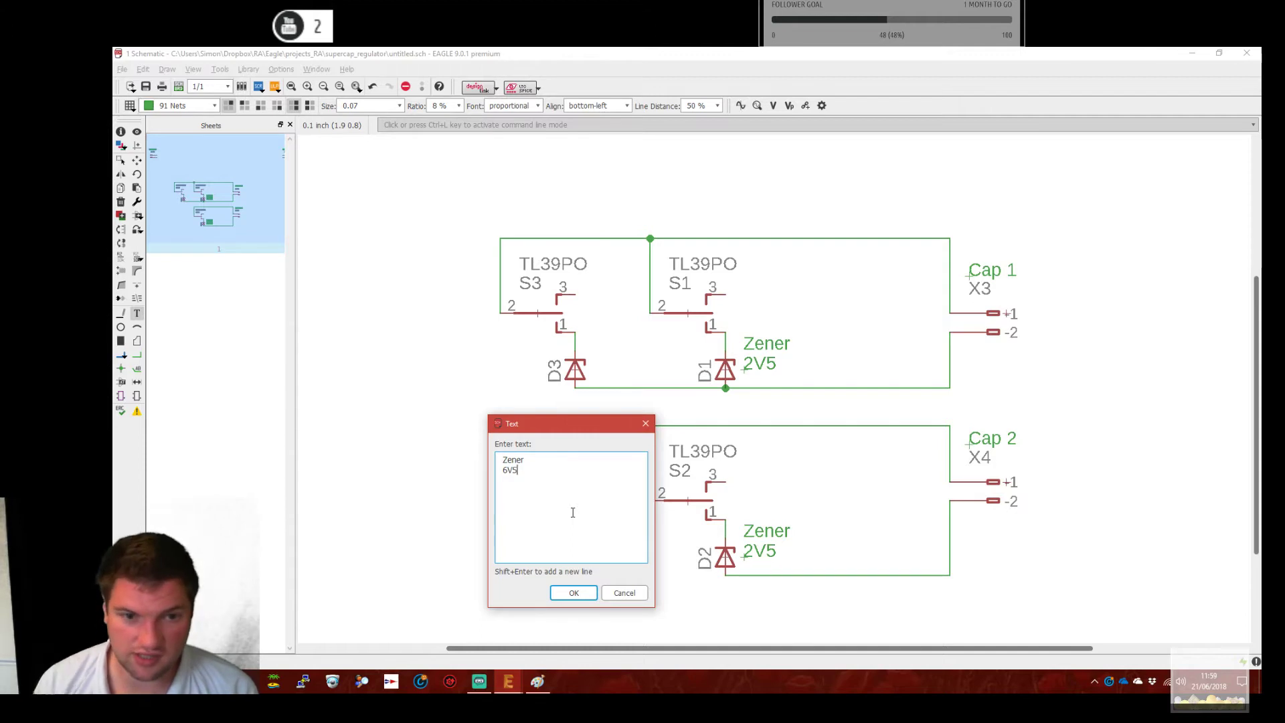
left_click(574, 593)
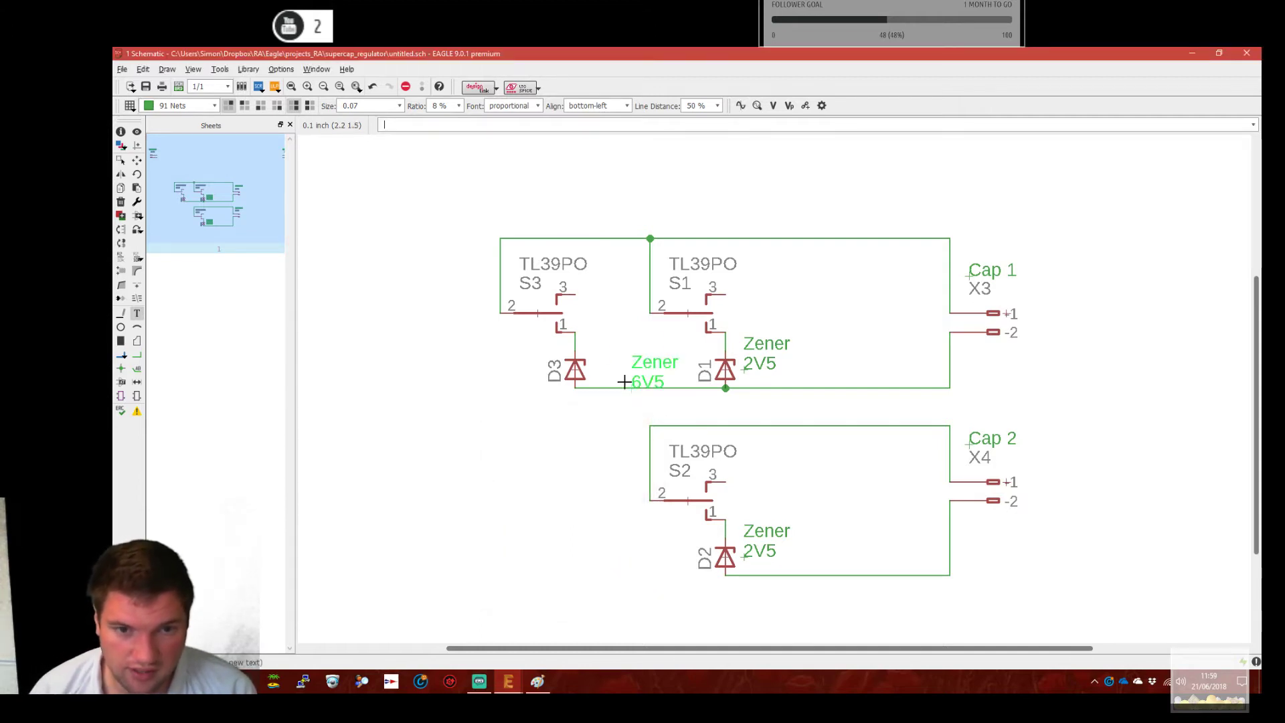
left_click(600, 371)
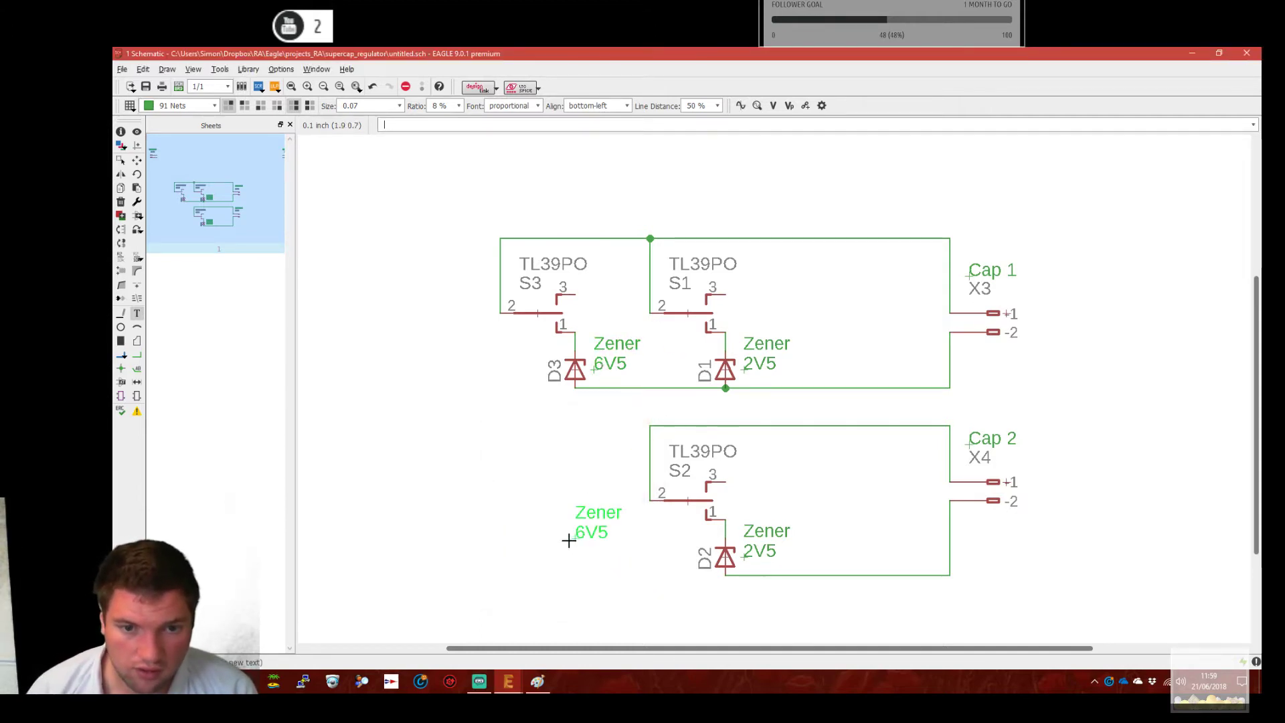
Group the S3 and D3 branch with its wires and label, and copy it onto the Cap 2 loop beside S2.
left_click(121, 159)
left_click_drag(424, 186, 599, 445)
left_click(121, 188)
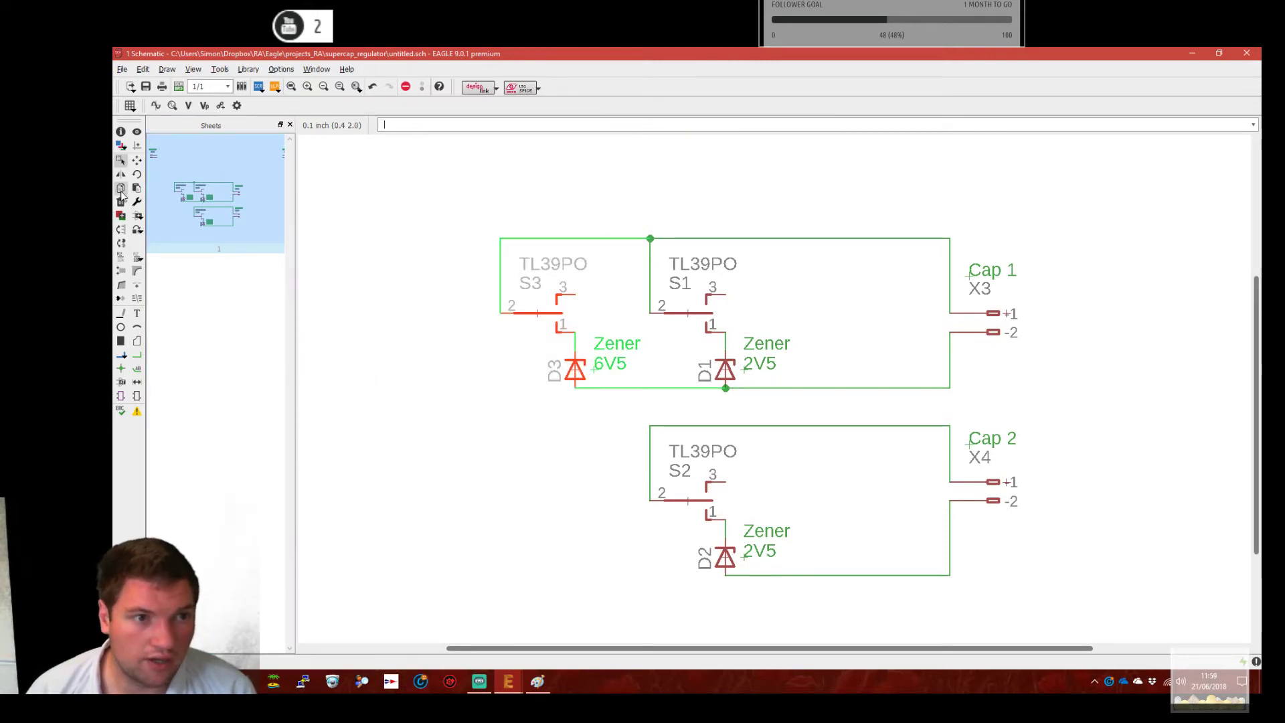
right_click(538, 314)
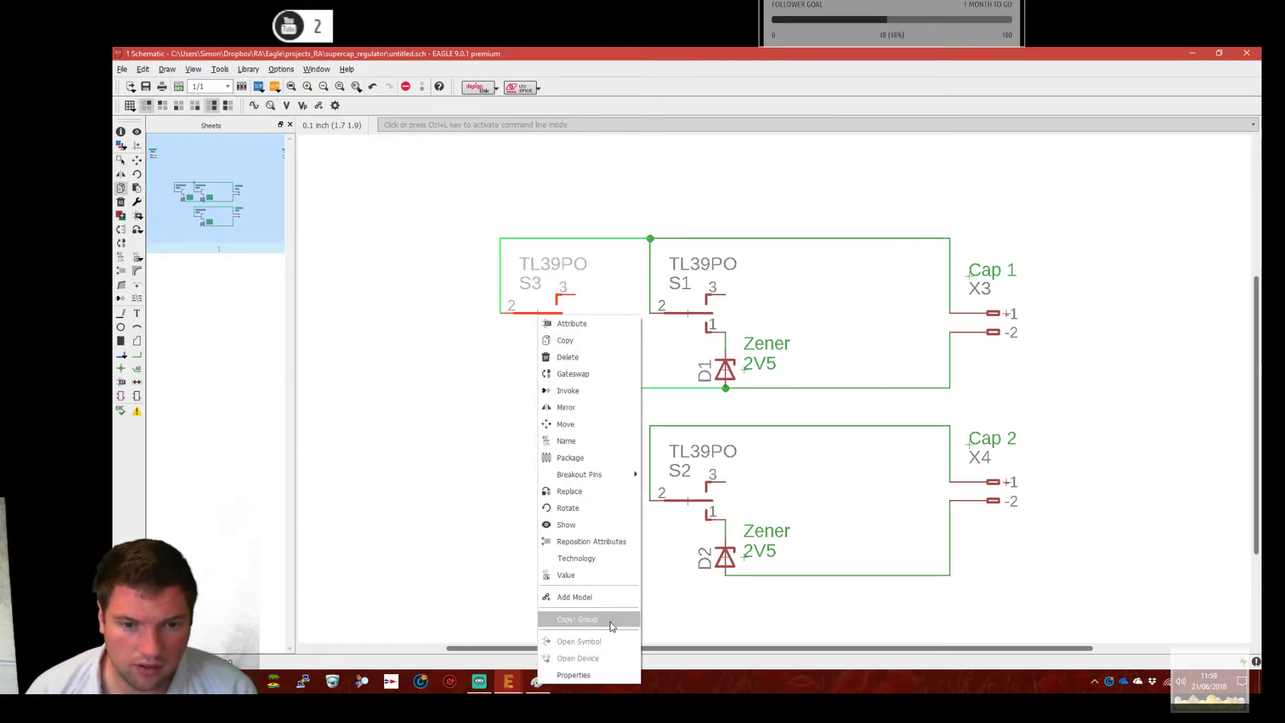
left_click(589, 620)
left_click(499, 501)
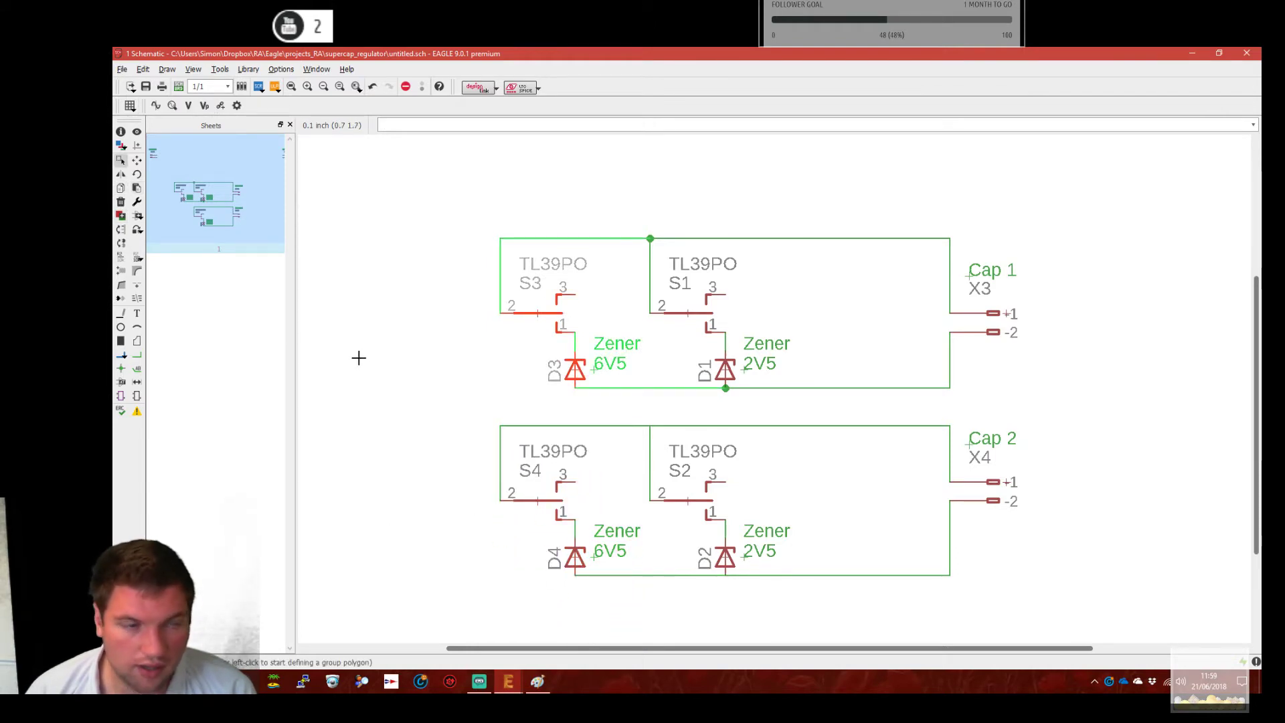
left_click(137, 160)
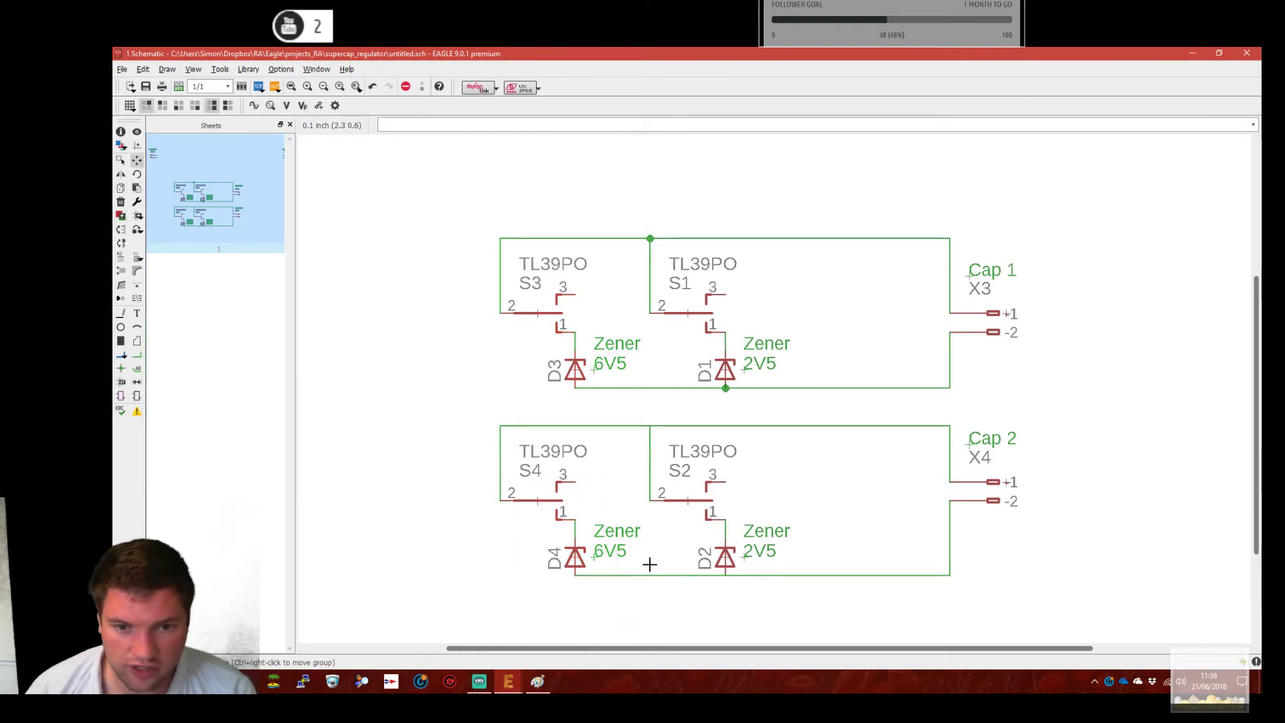
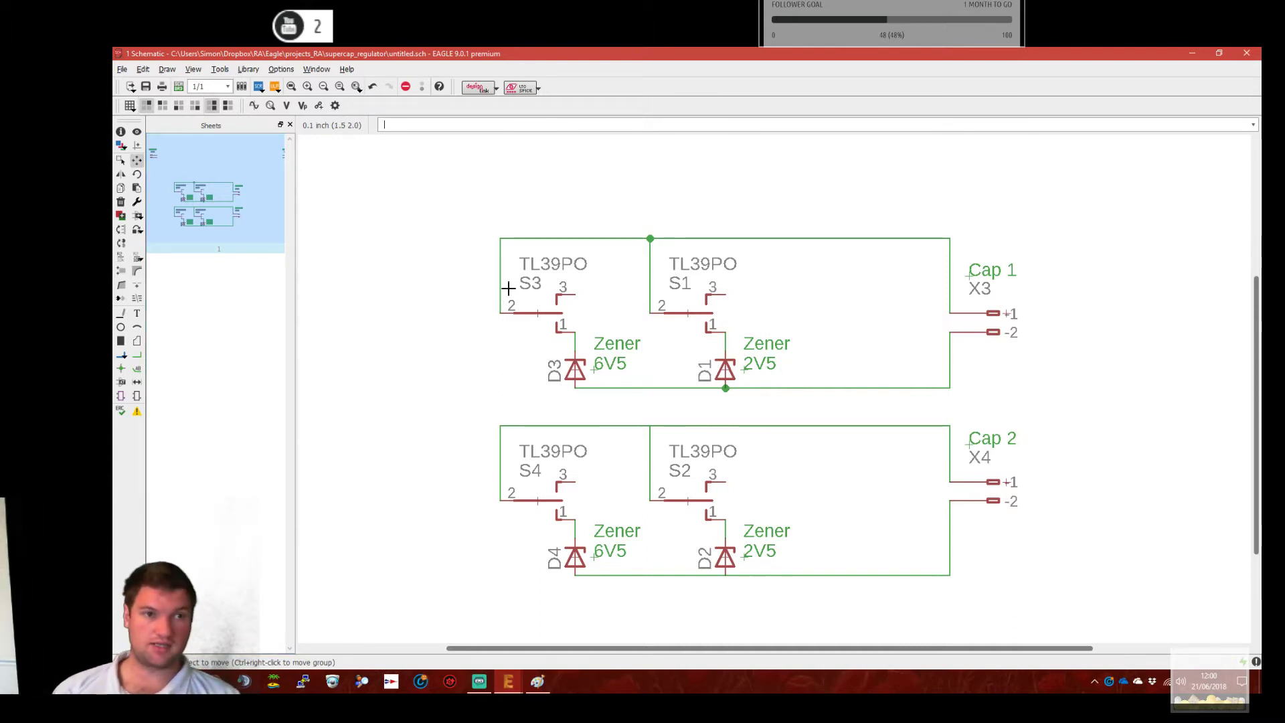
Switch to the board layout to inspect the unplaced parts and airwires, and return to the schematic.
left_click(178, 87)
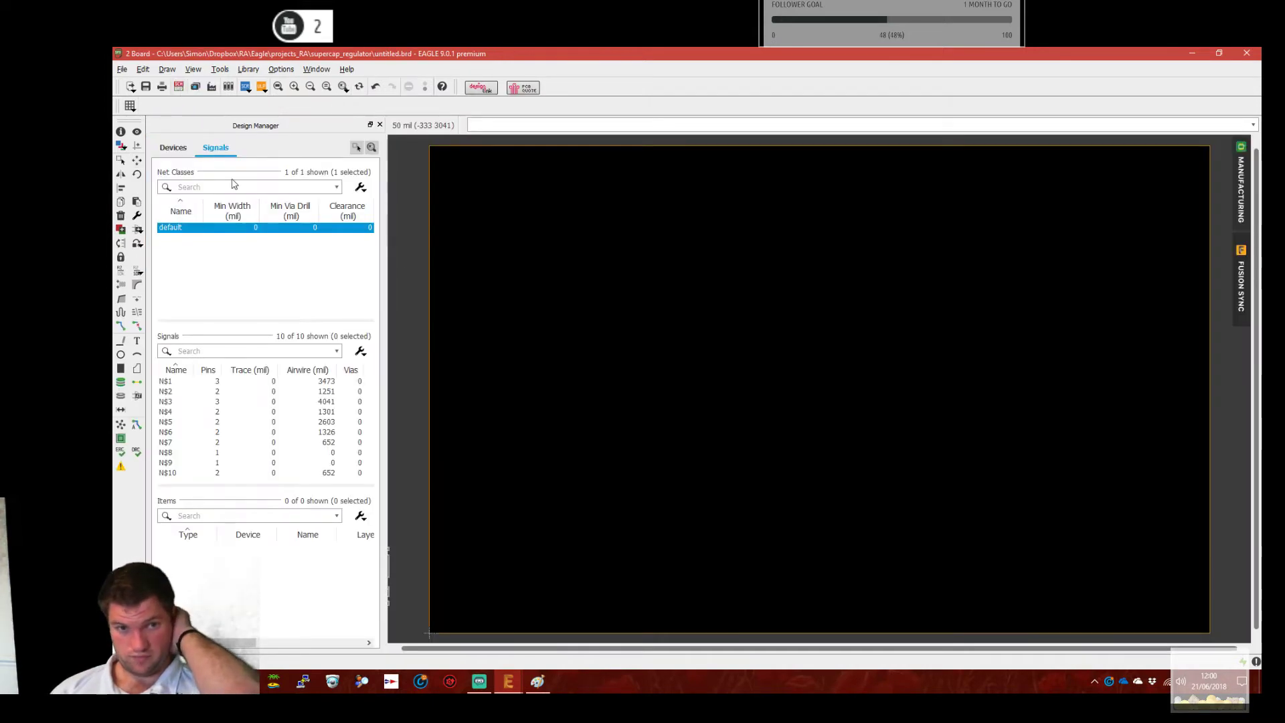
scroll(603, 368, "up", 2)
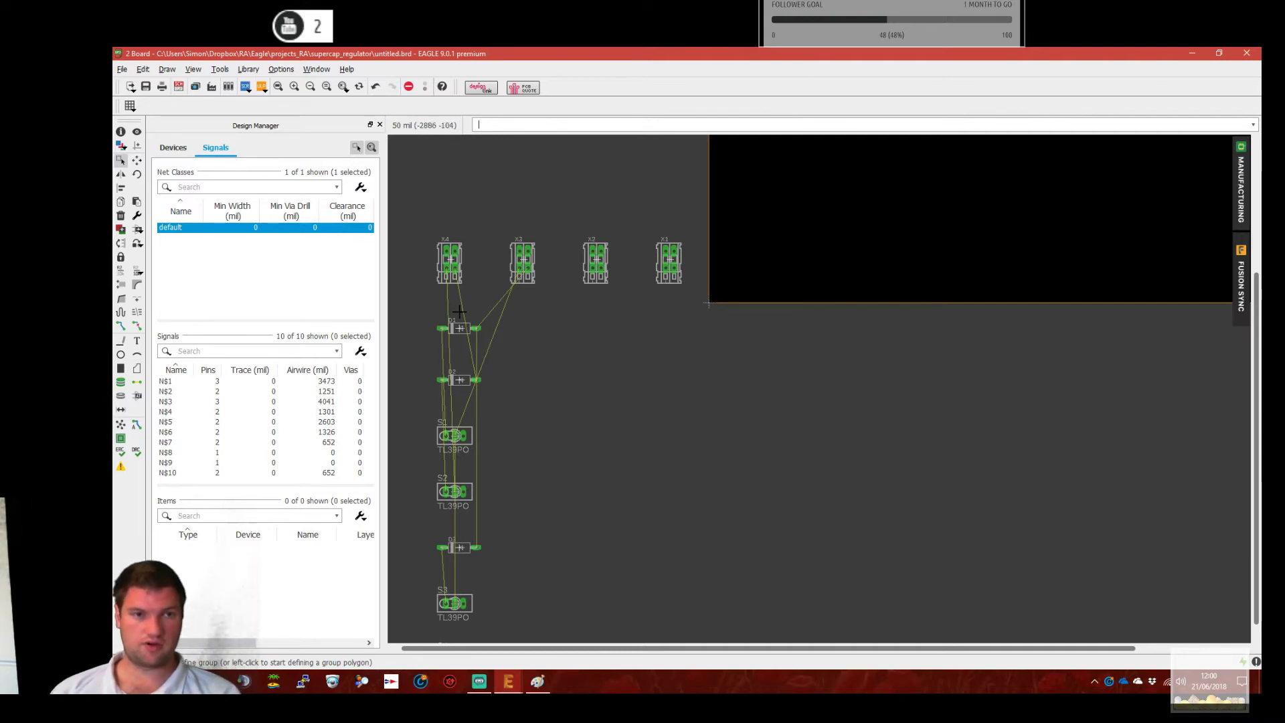
left_click(176, 84)
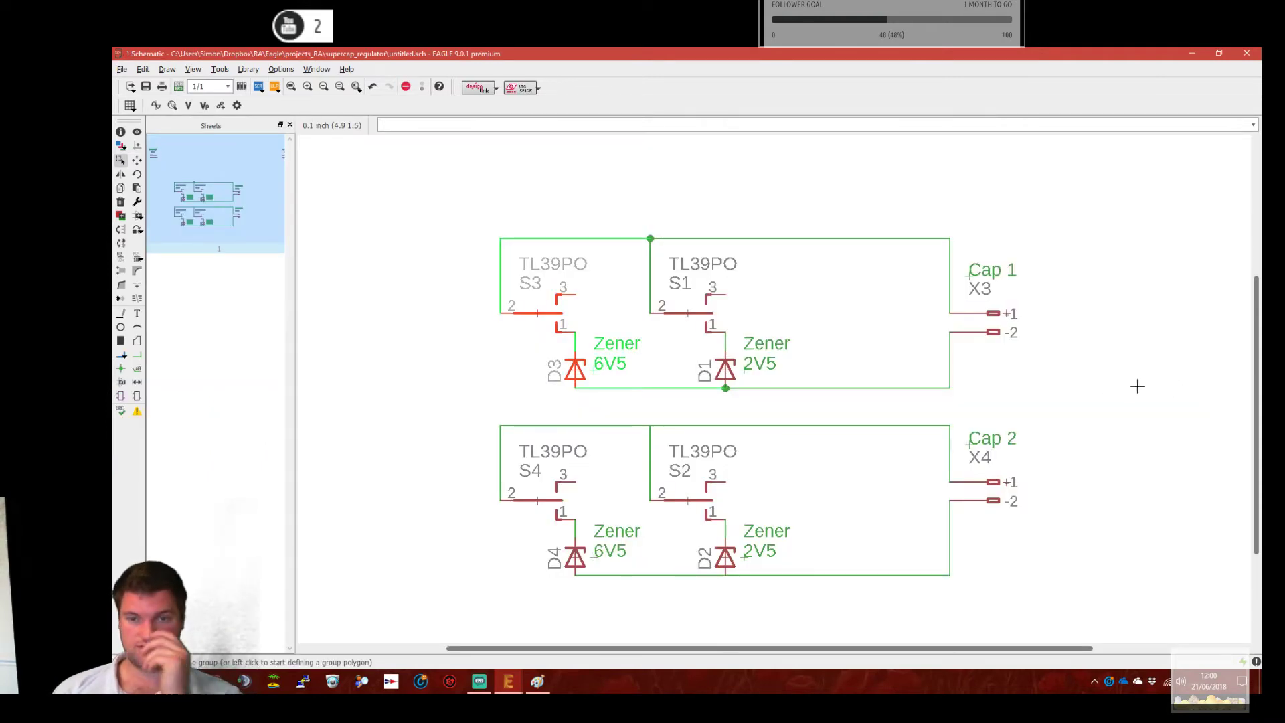
Pick the 0V supply symbol from the supply1 library as the part to add.
scroll(1138, 386, "down", 6)
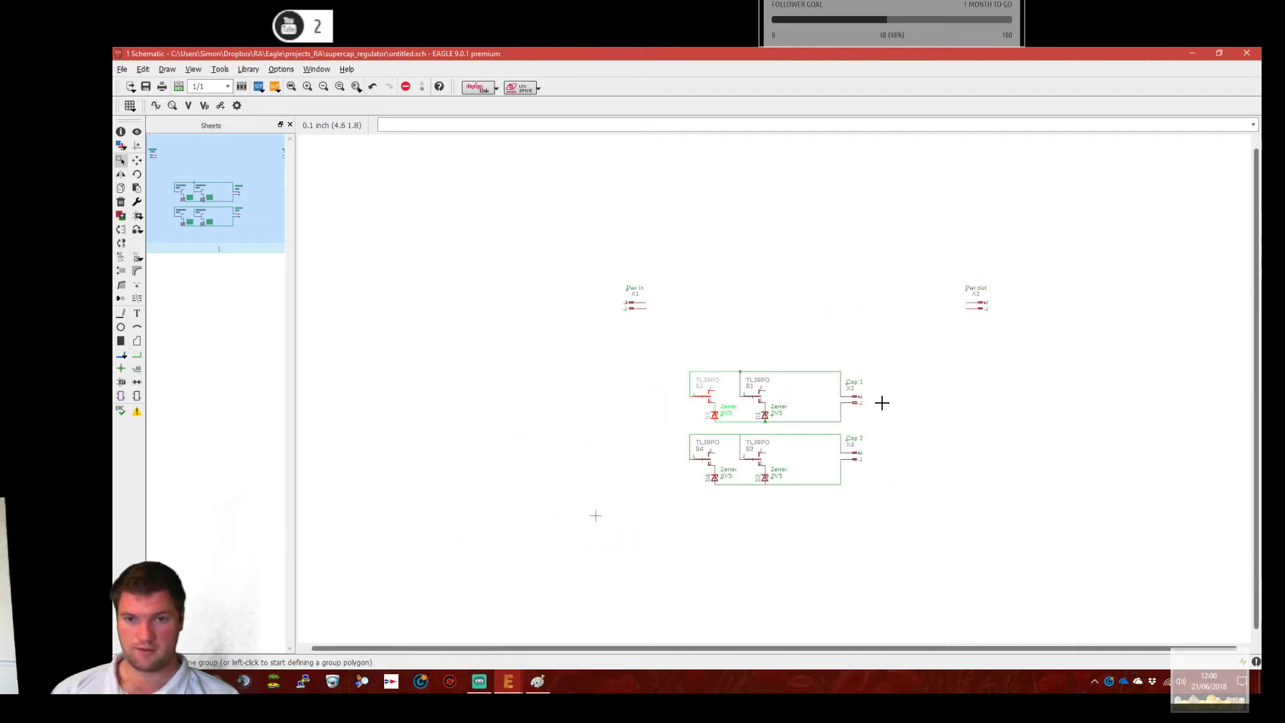
scroll(882, 403, "up", 4)
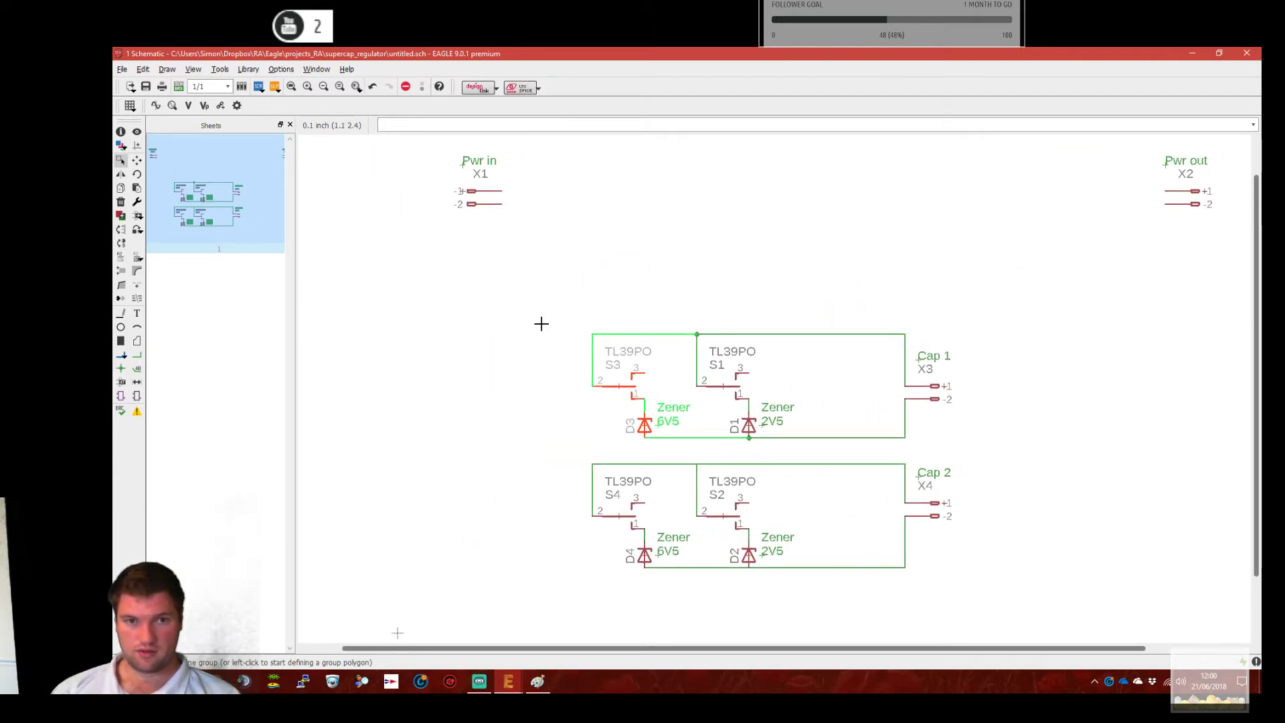
key("alt+a")
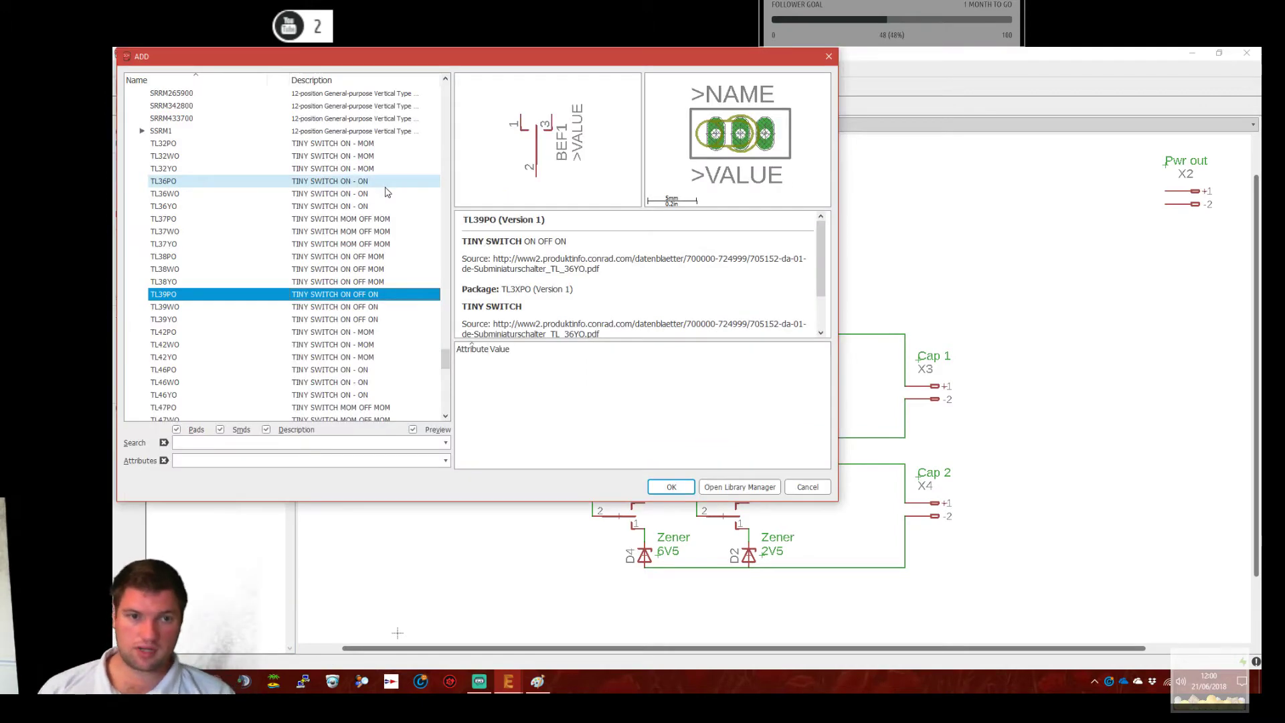
scroll(201, 224, "up", 20)
scroll(200, 219, "up", 10)
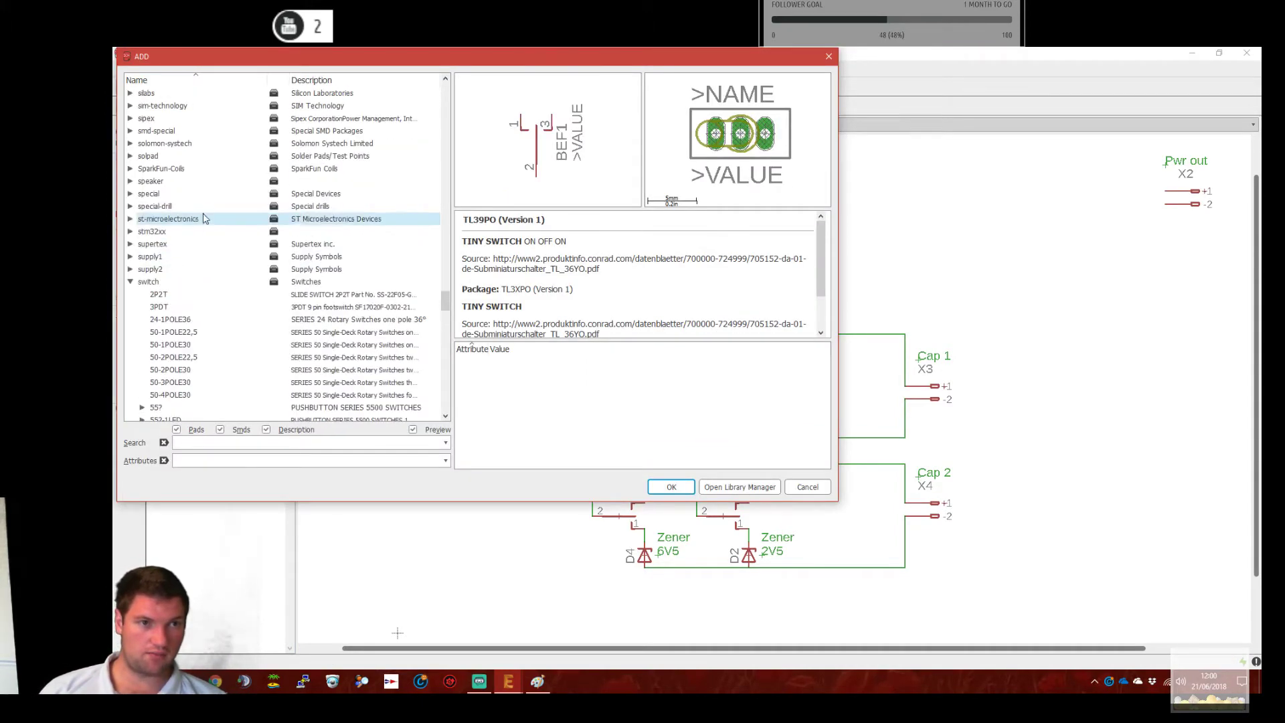
left_click(131, 282)
left_click(131, 257)
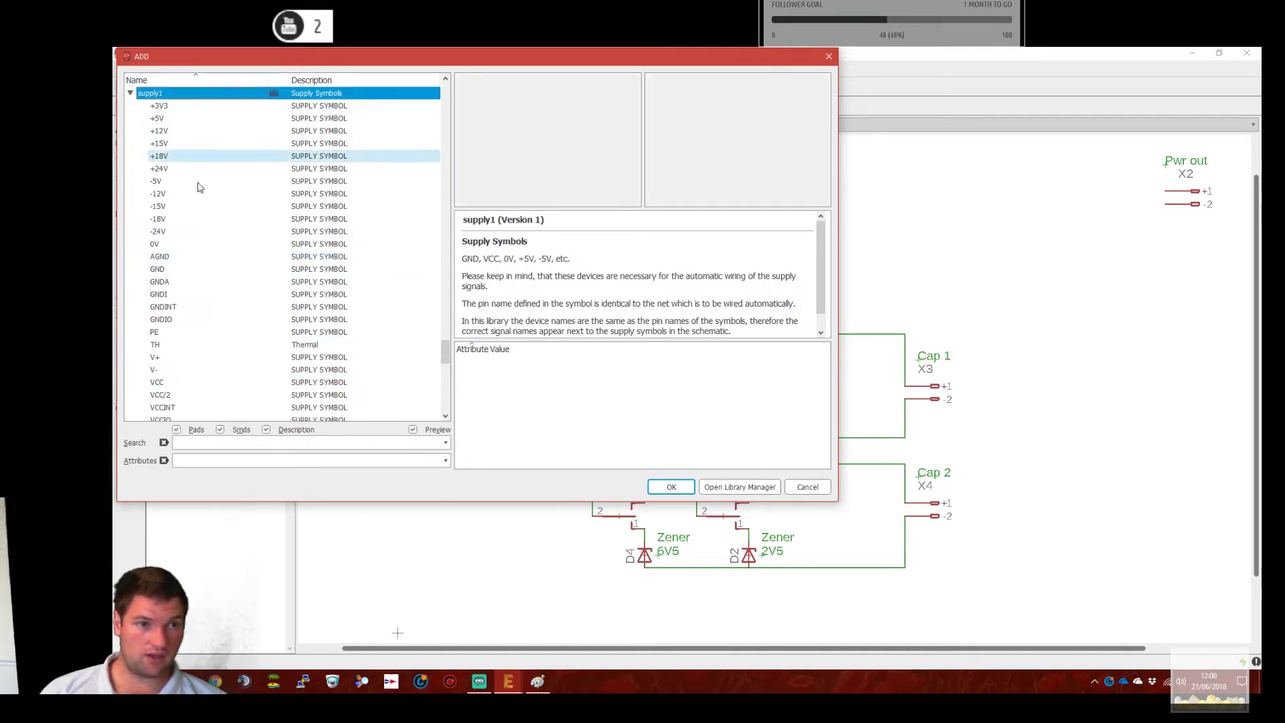
left_click(260, 269)
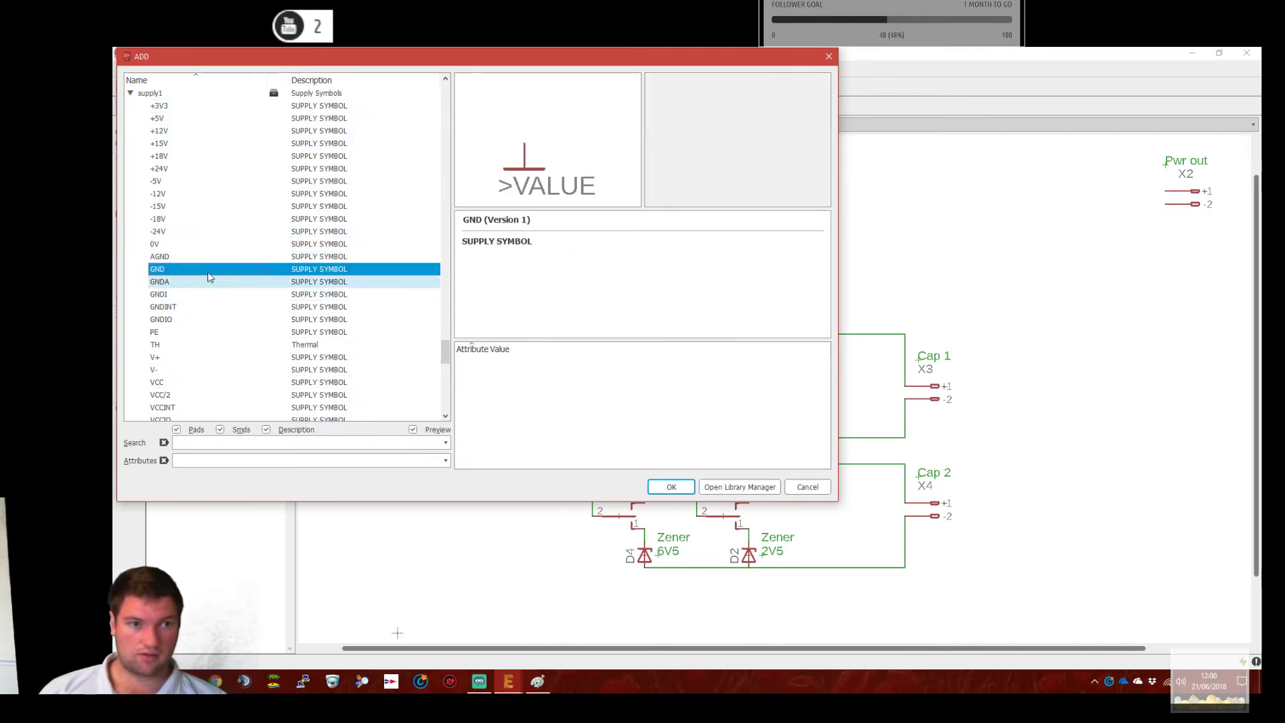
left_click(208, 245)
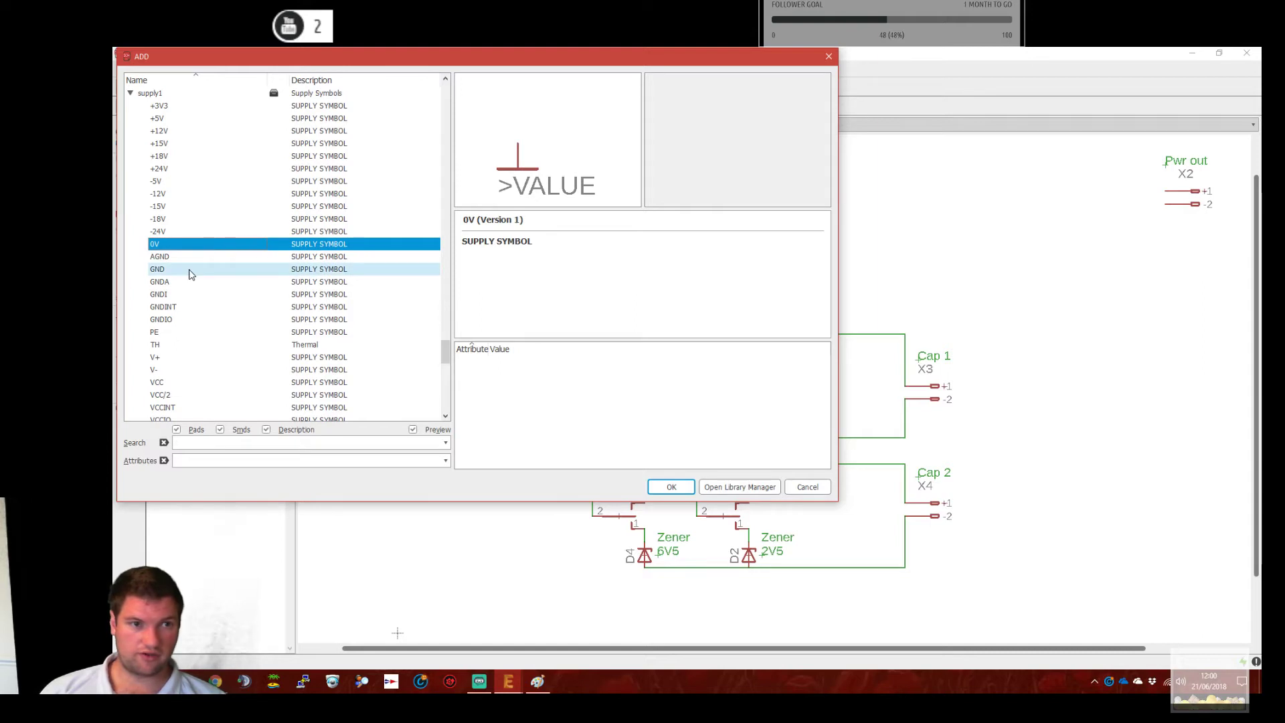
left_click(669, 485)
Place 0V symbols on pin 2 of Pwr in, pin 2 of Pwr out and the lower net of Cap 2, accepting the net connection.
left_click(501, 205)
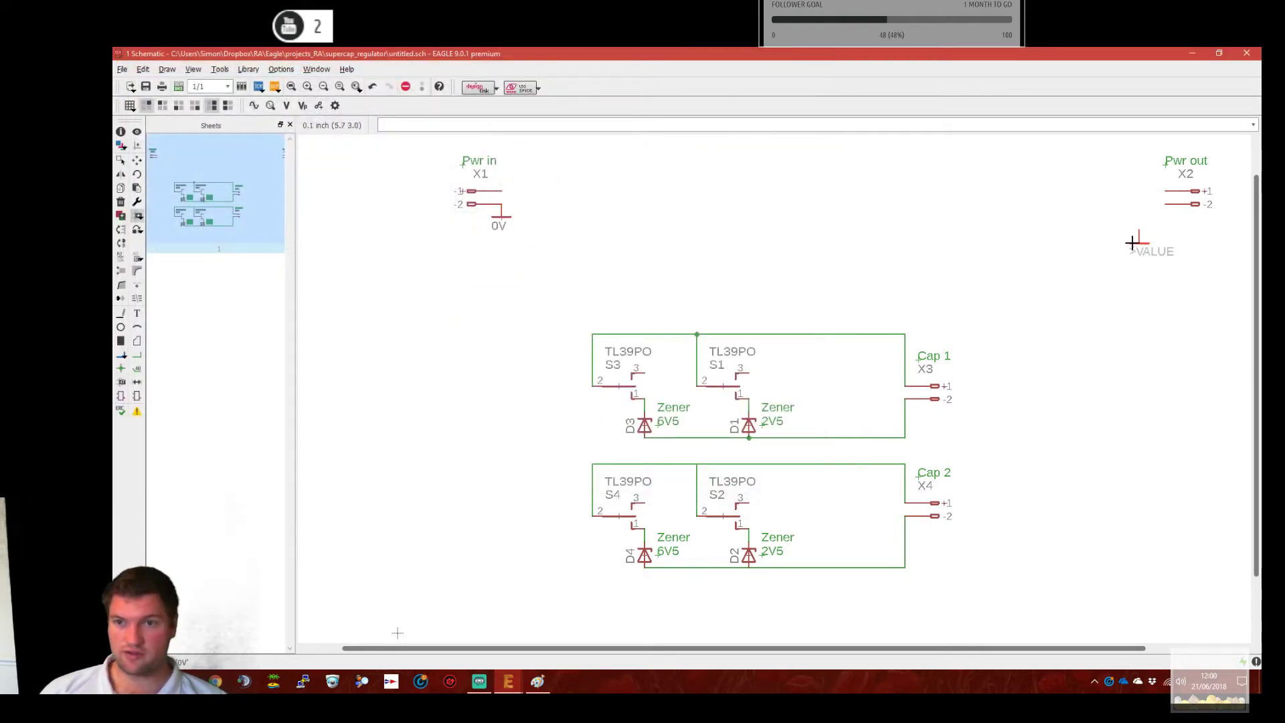
left_click(1166, 206)
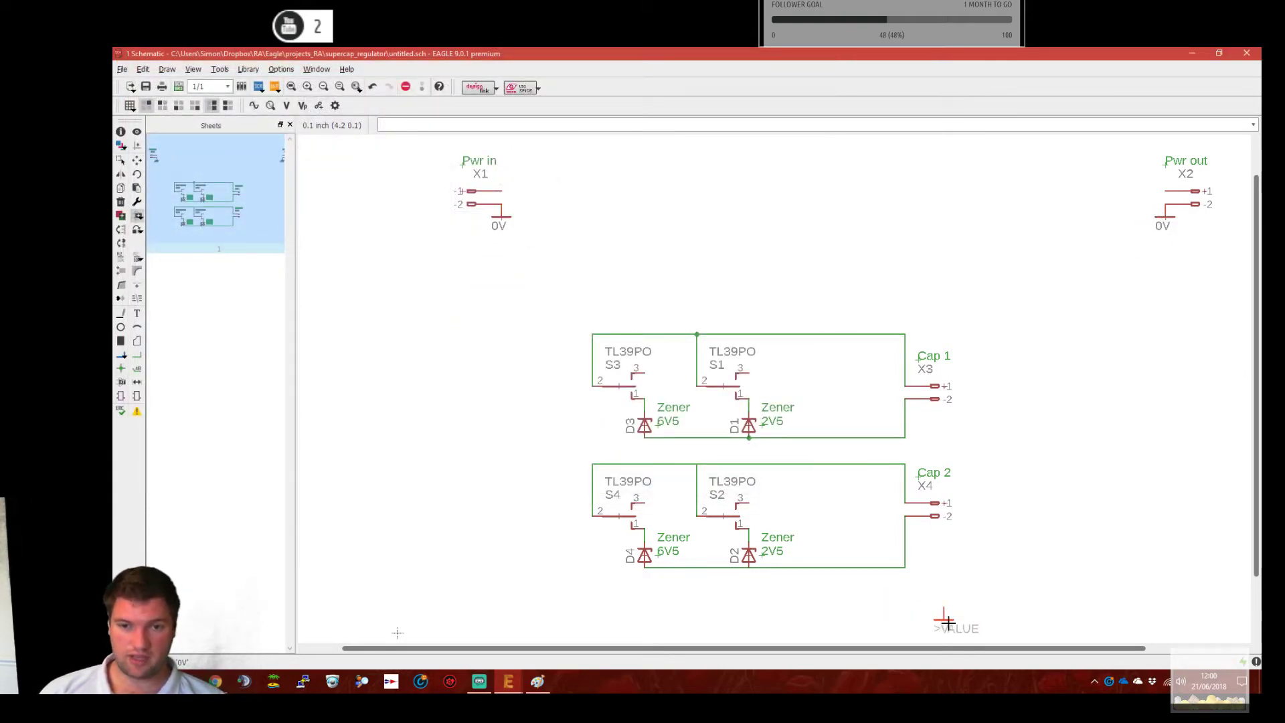
left_click(905, 569)
left_click(926, 603)
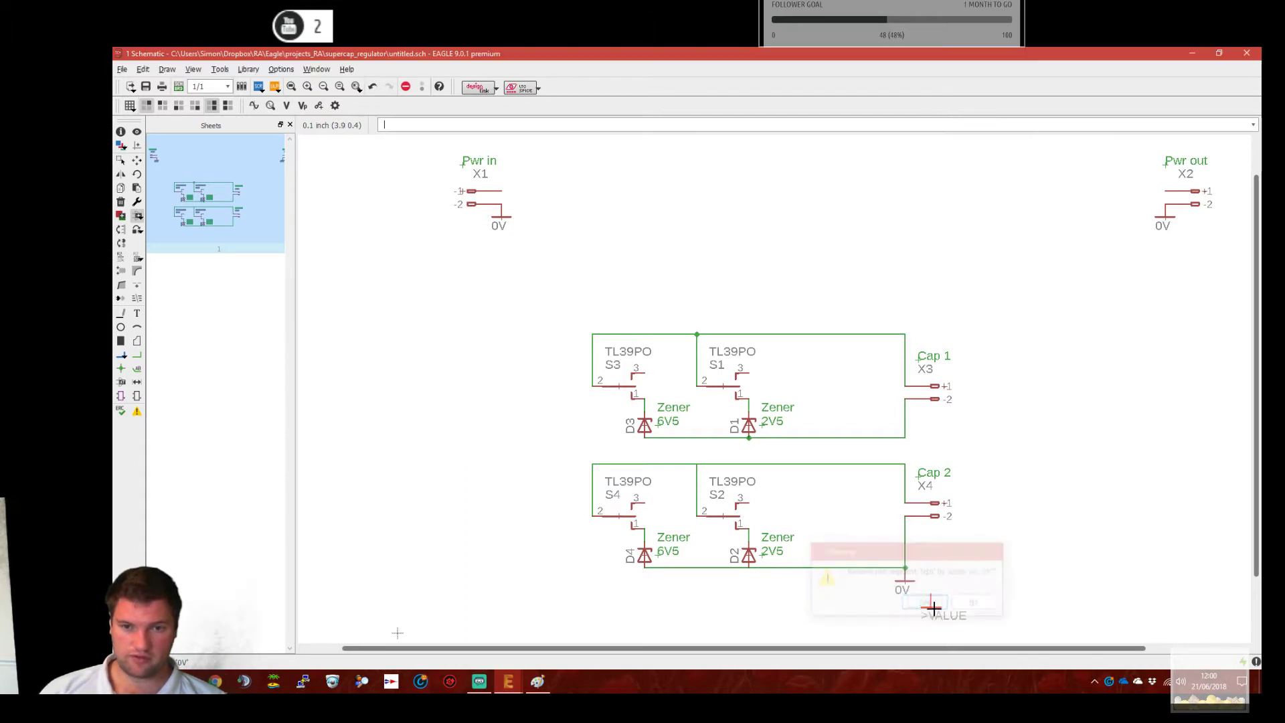
Join the upper net of the Cap 2 loop to the lower net of the Cap 1 loop, accepting the net connection.
left_click(137, 357)
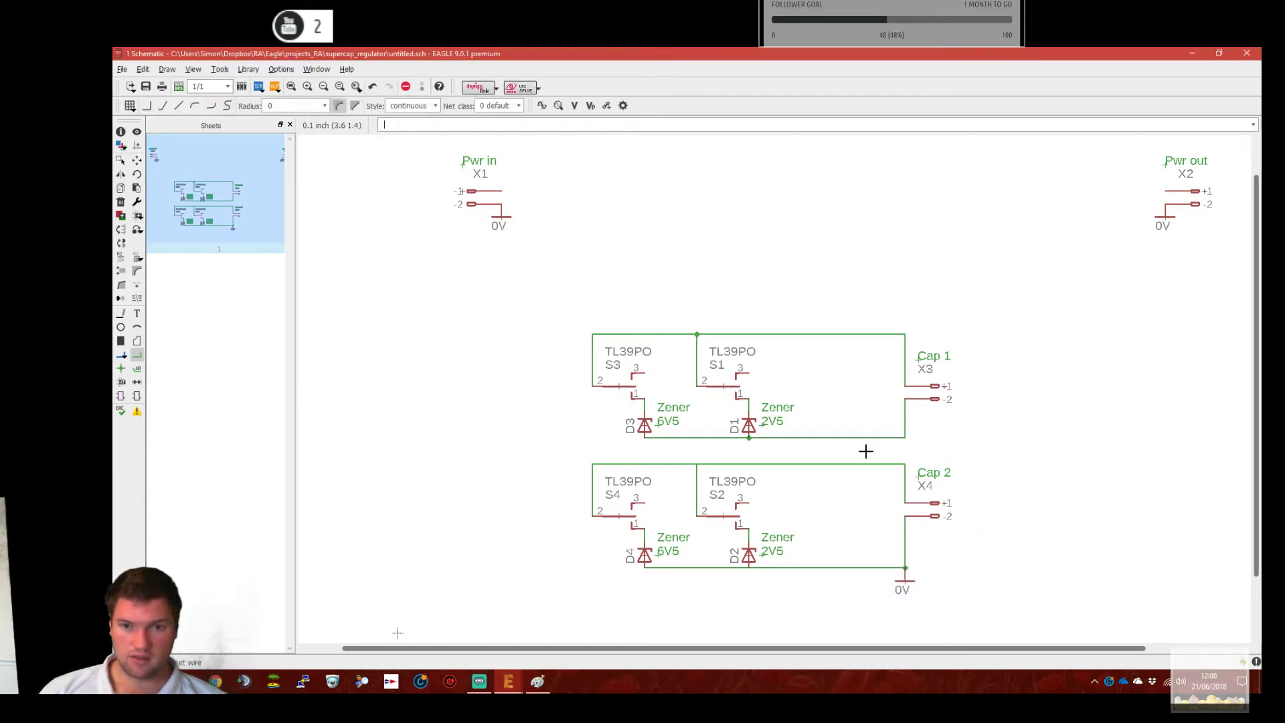
left_click(903, 462)
left_click(905, 438)
left_click(904, 528)
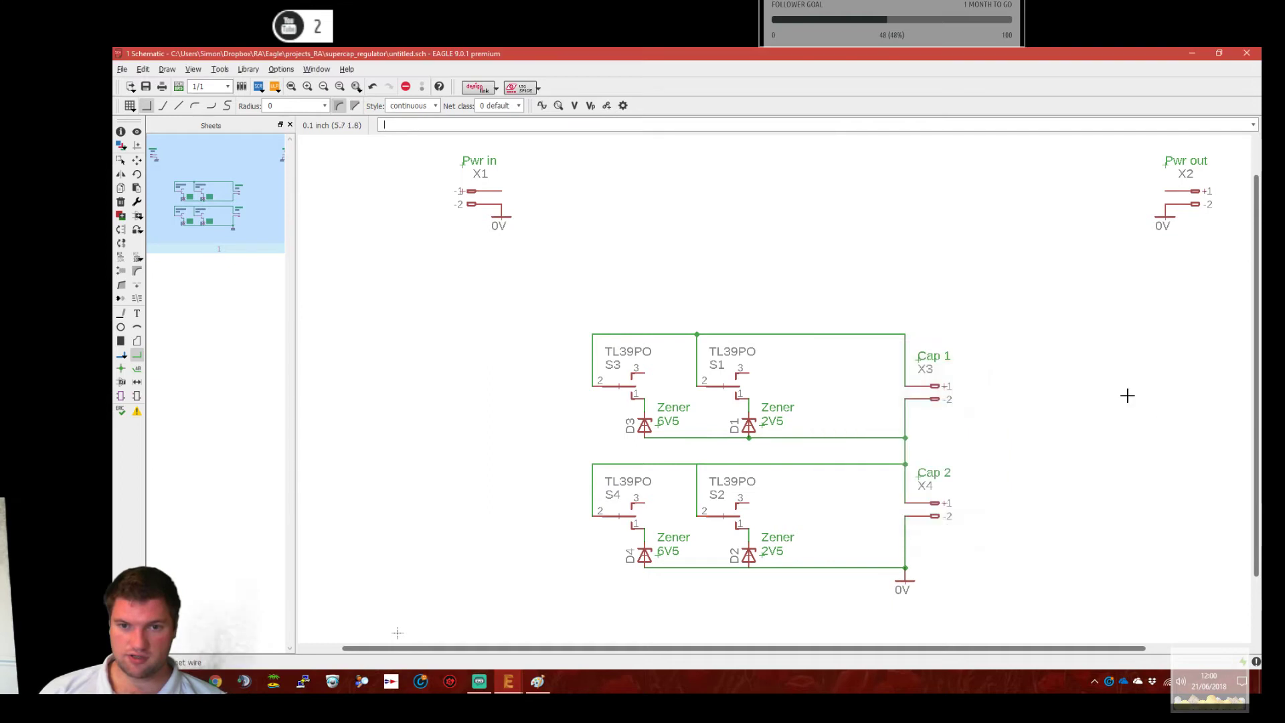
Draw a net from pin 1 of Pwr in X1 to the upper net of the Cap 1 loop above X3.
left_click(500, 191)
left_click(905, 334)
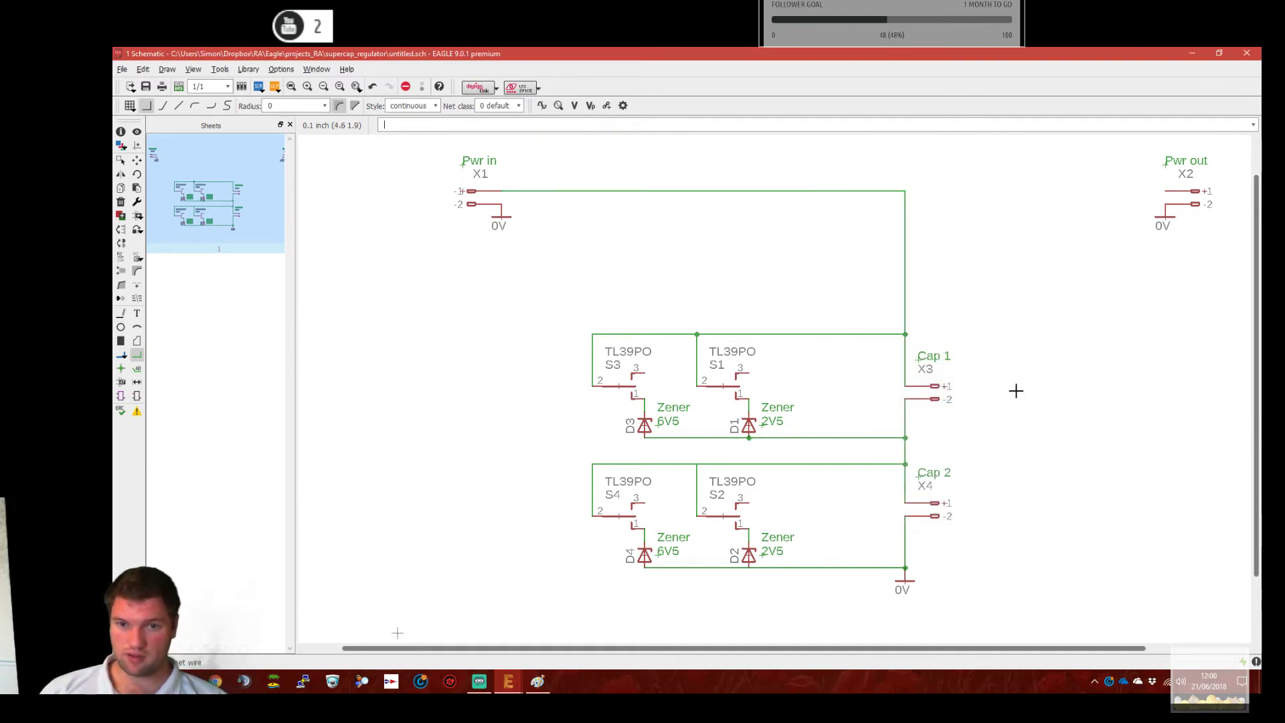
middle_click_drag(1027, 371, 1009, 387)
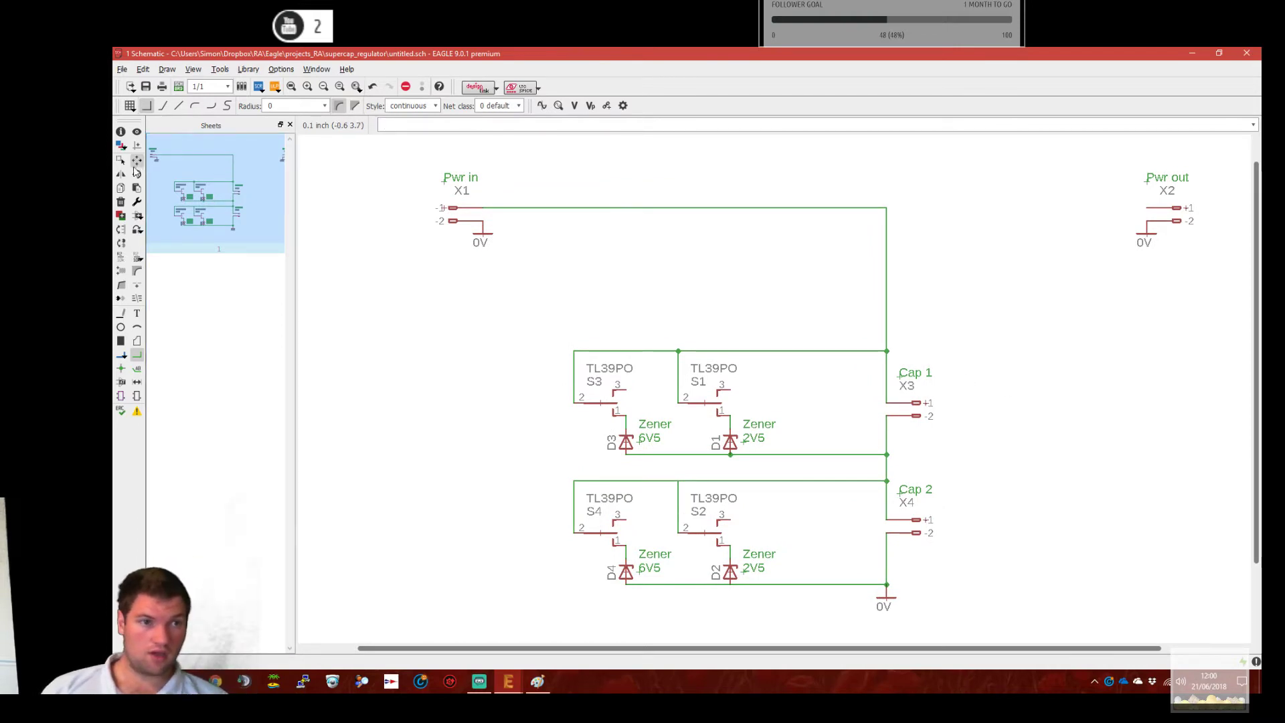
Copy TL39PO switch S1 and place the copy, rotated upright, between the Pwr in net's corner and Pwr out.
left_click(120, 188)
left_click(712, 406)
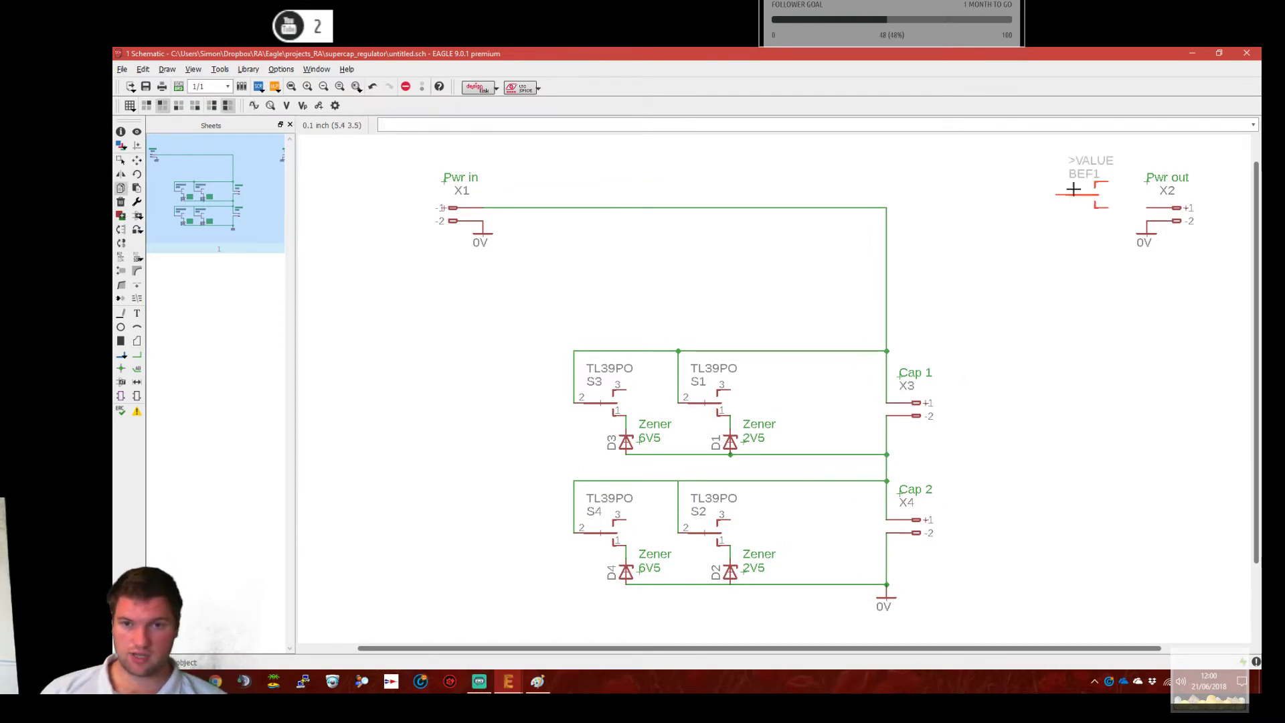
right_click(958, 213)
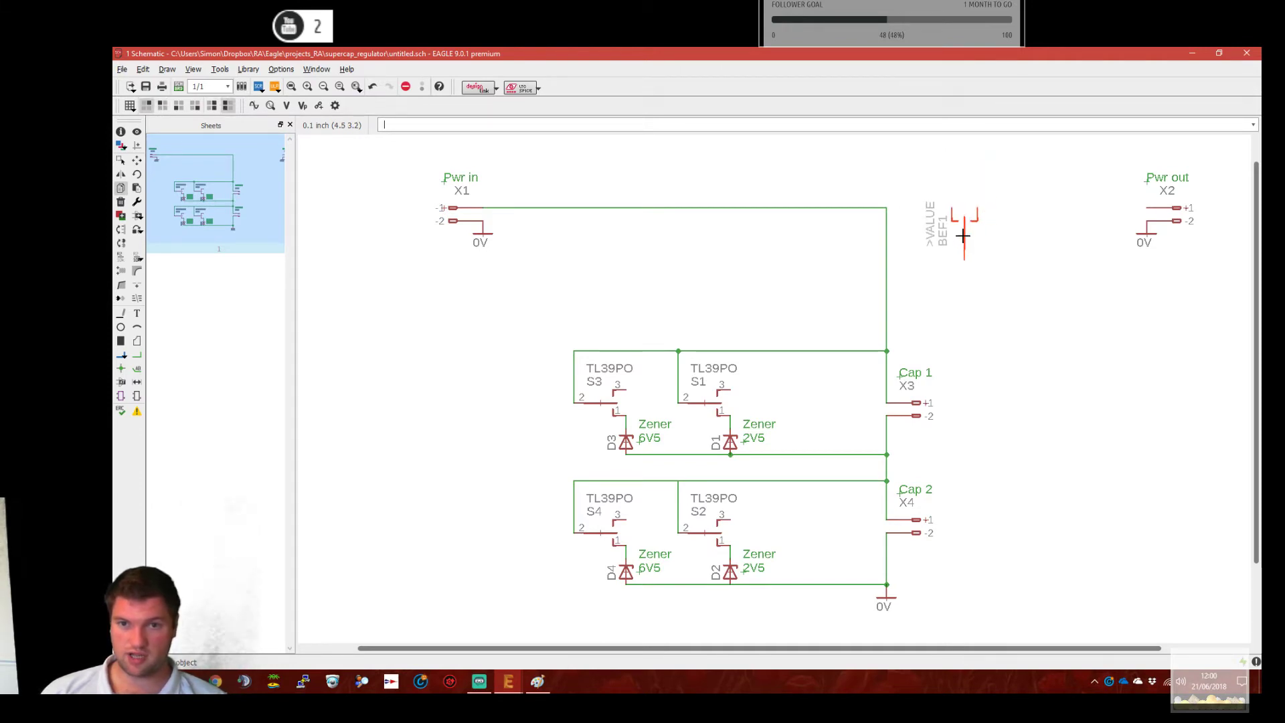
left_click(963, 236)
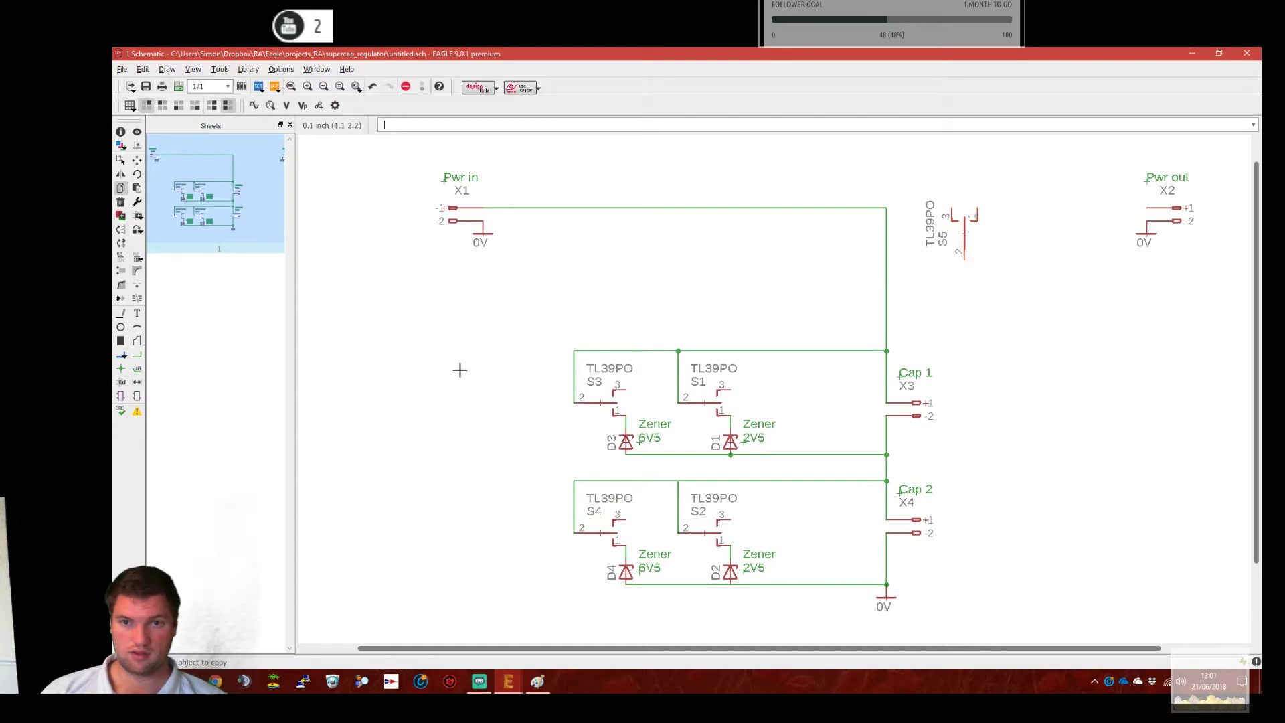
Try a net from the corner of the Pwr in line to pin 3 of switch S5, and undo it.
left_click(137, 355)
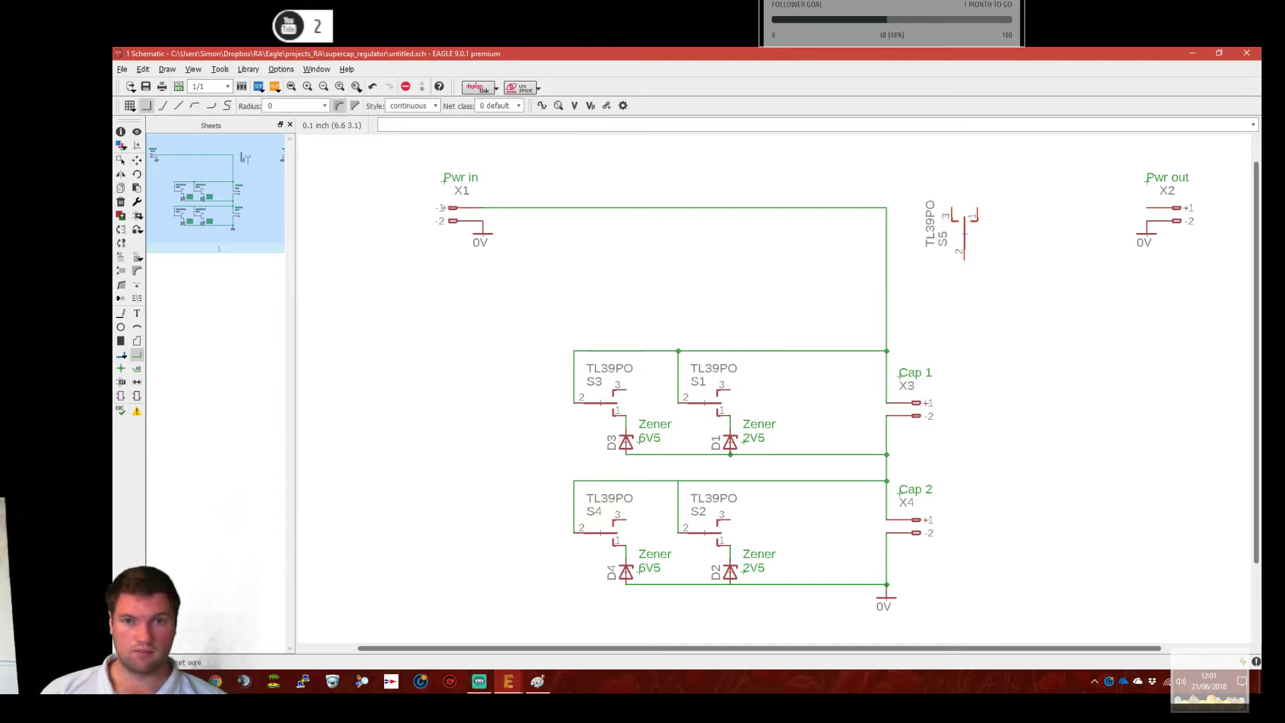
left_click(896, 206)
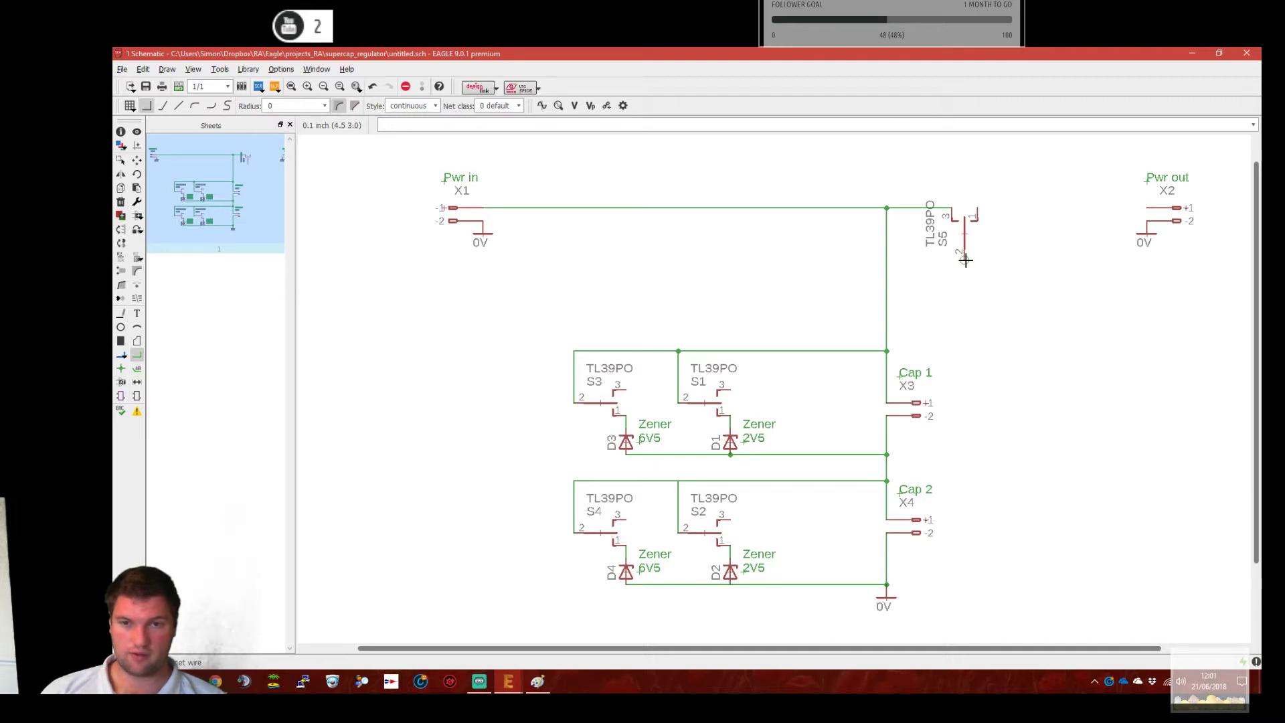
left_click(966, 261)
key("Escape")
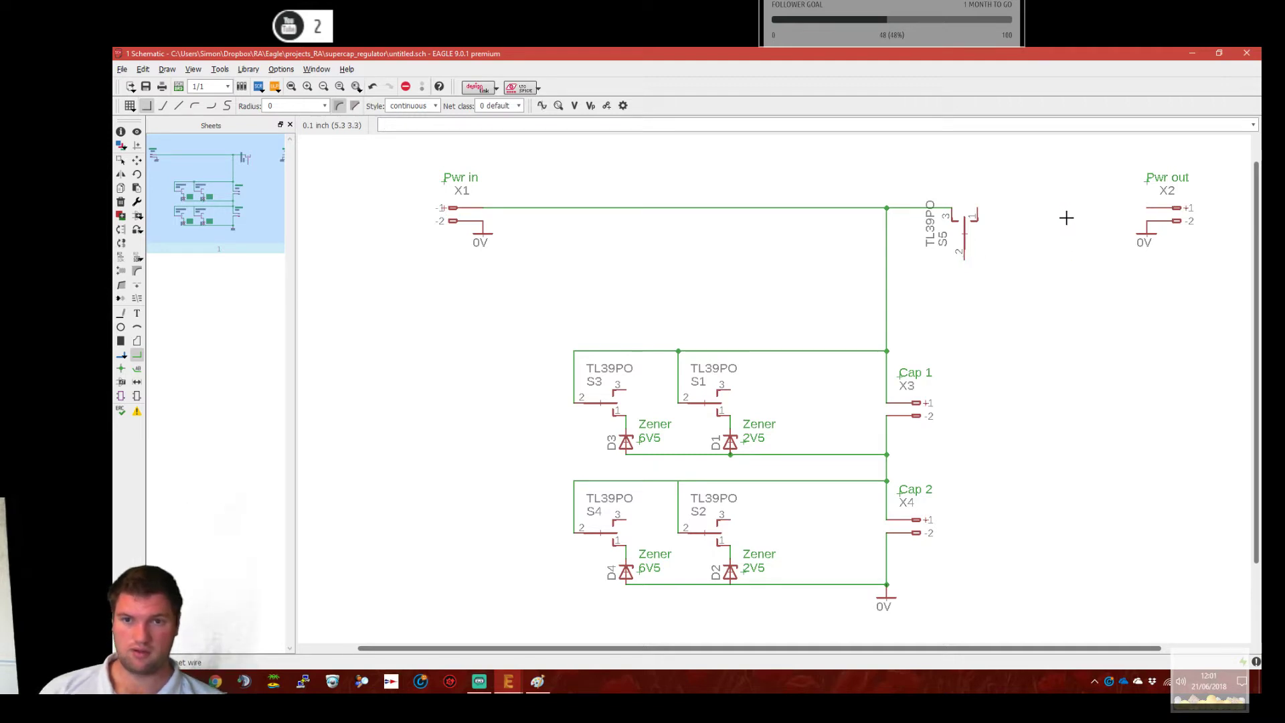
key("ctrl+z")
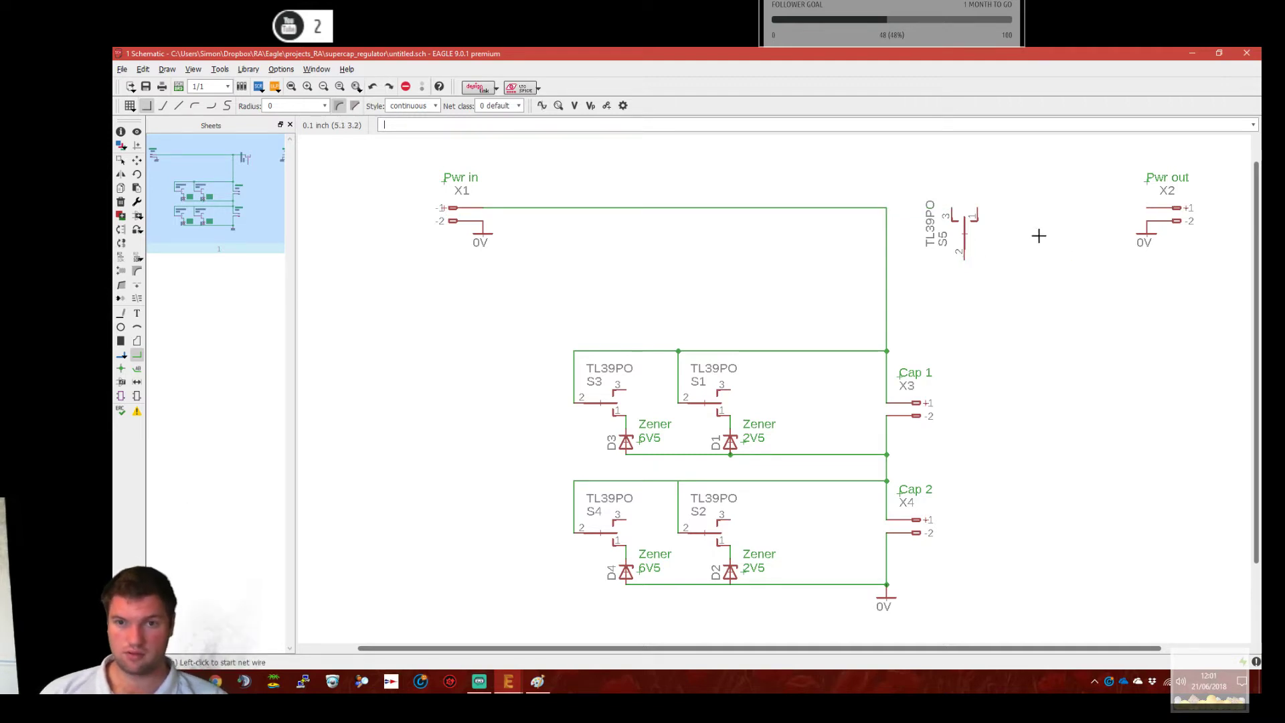
Draw nets from the Pwr in line's corner to pin 2 of S5, and from pin 1 of S5 to pin 1 of Pwr out.
left_click(889, 208)
left_click(914, 208)
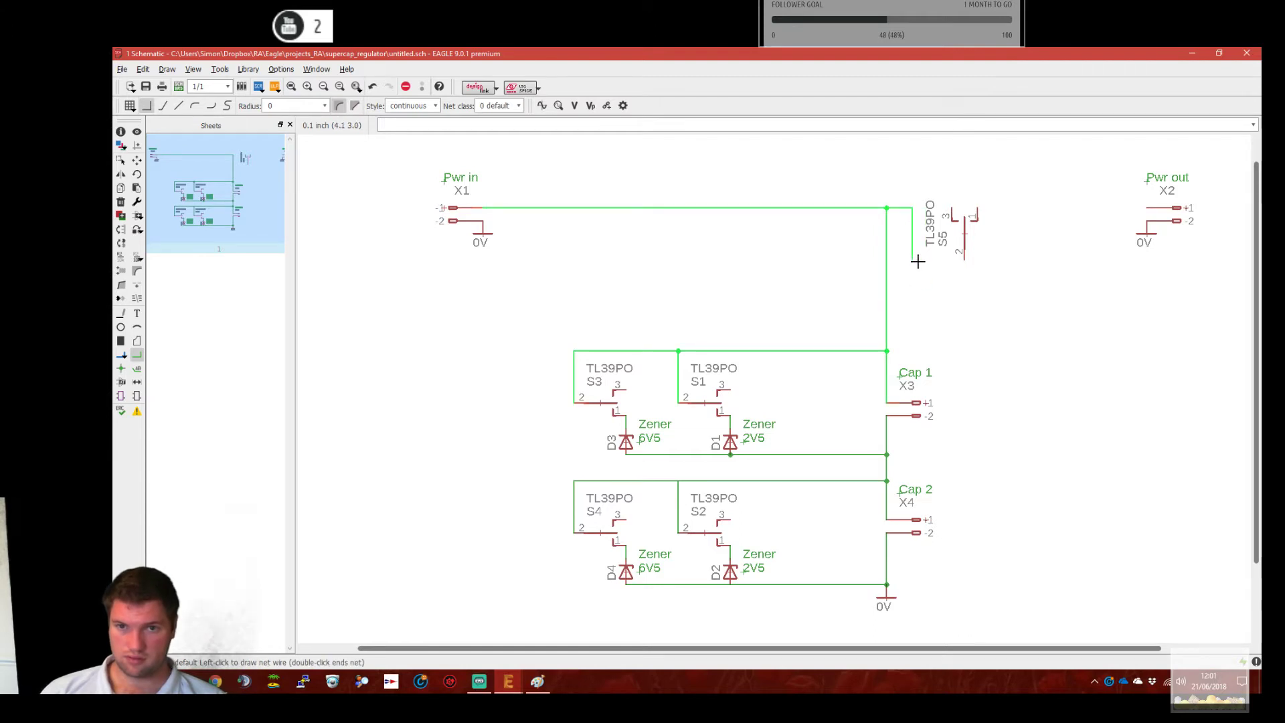
left_click(962, 260)
left_click(976, 209)
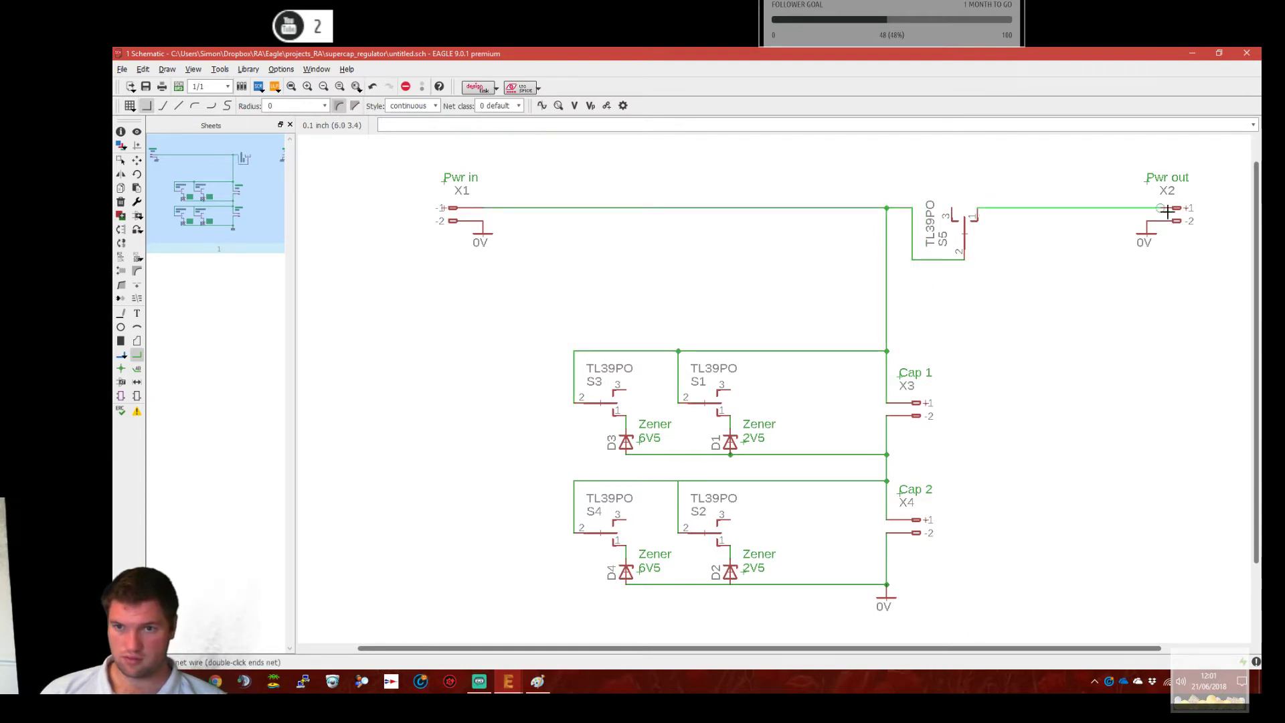
left_click(1147, 207)
left_click(888, 403)
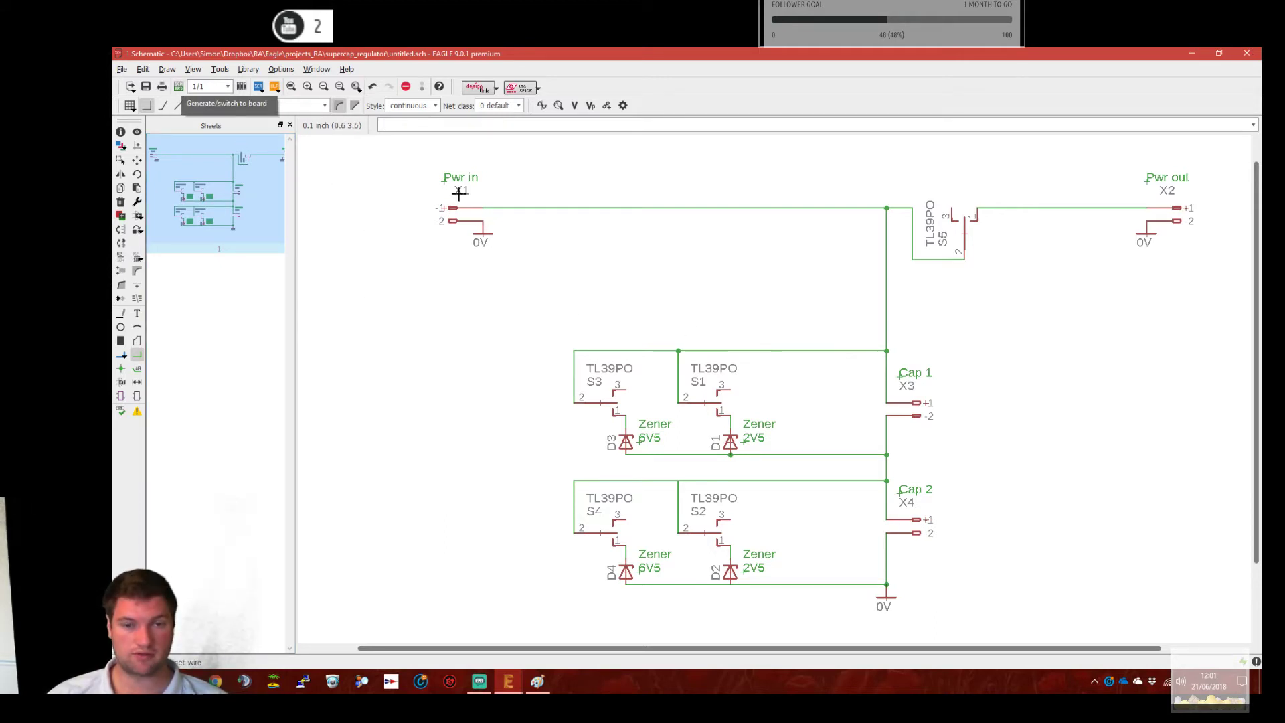
Generate the board from the schematic and move the schematic window aside to leave the board layout in view.
left_click(179, 87)
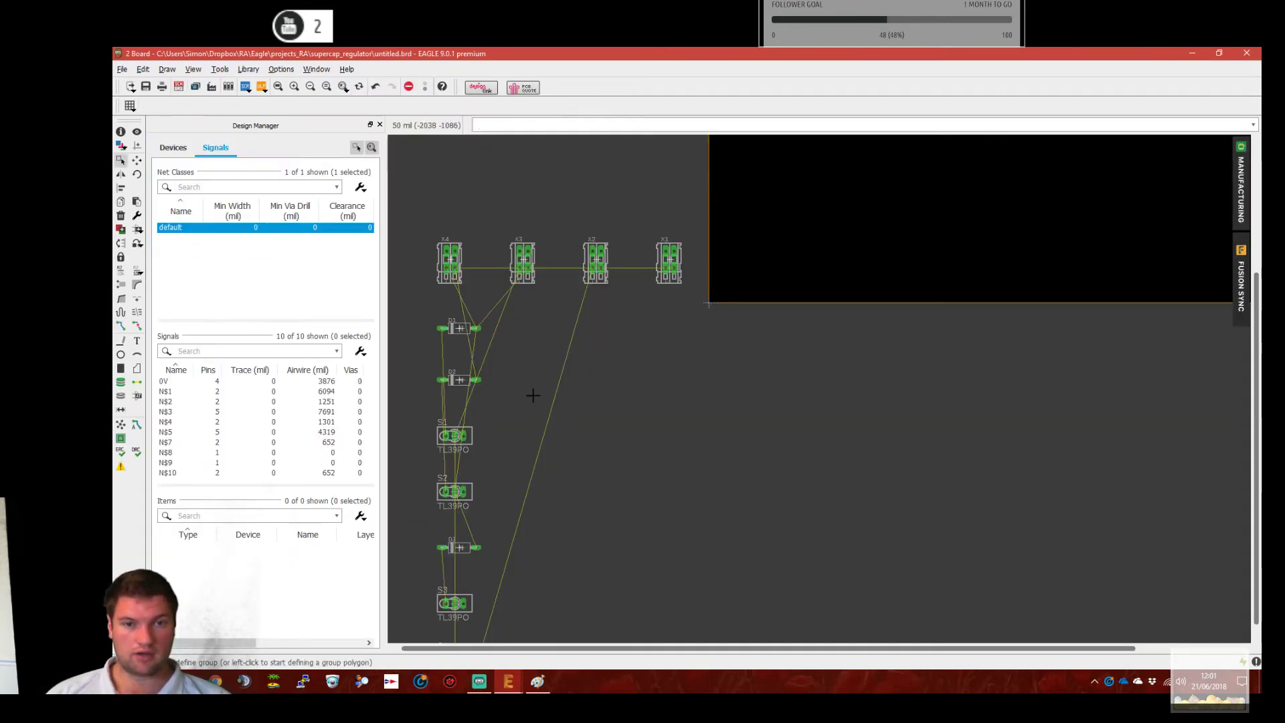
mouse_move(508, 681)
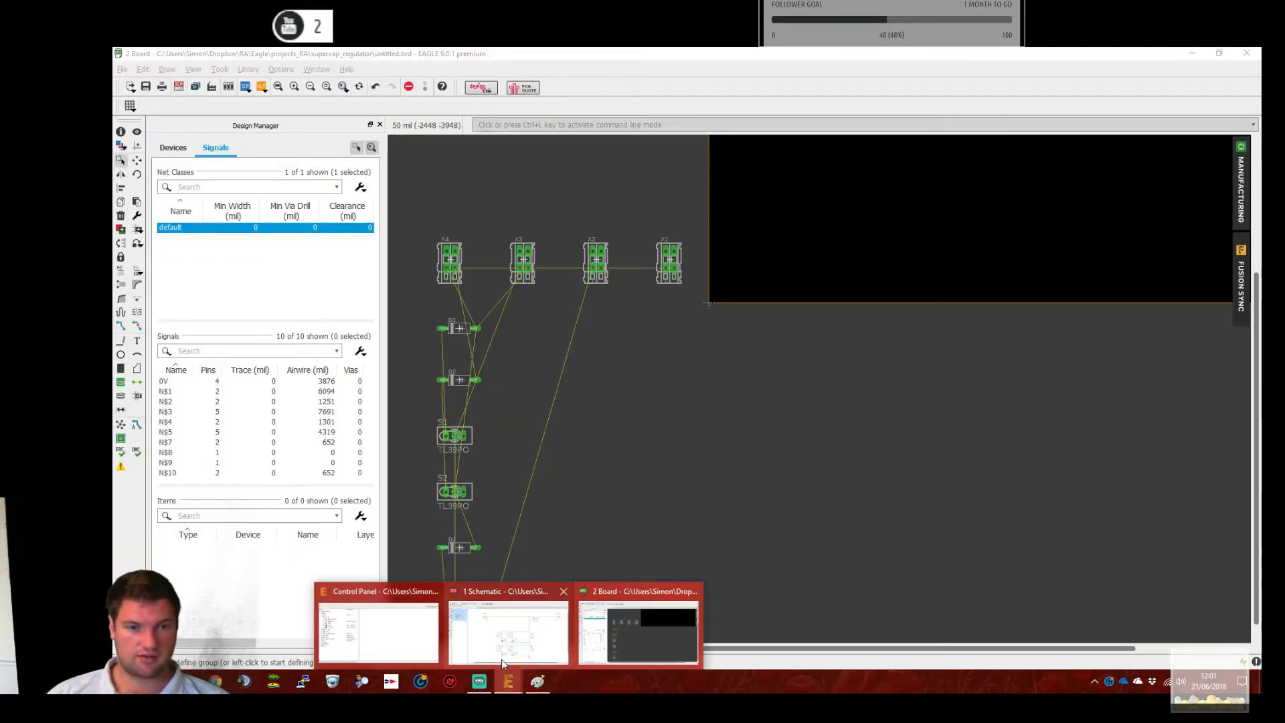
left_click(509, 622)
left_click_drag(592, 55, 1261, 402)
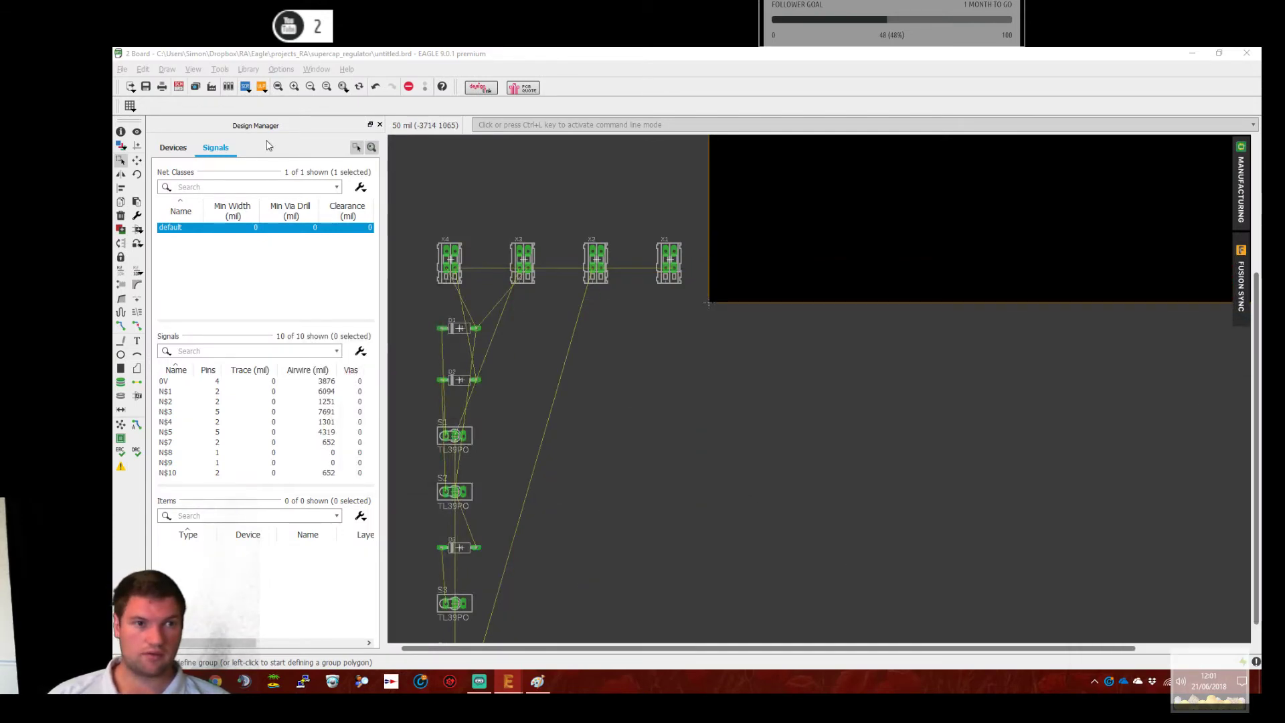
Move connector X1 into the board outline's upper-left corner and connector X2 into its upper-right corner.
left_click(137, 160)
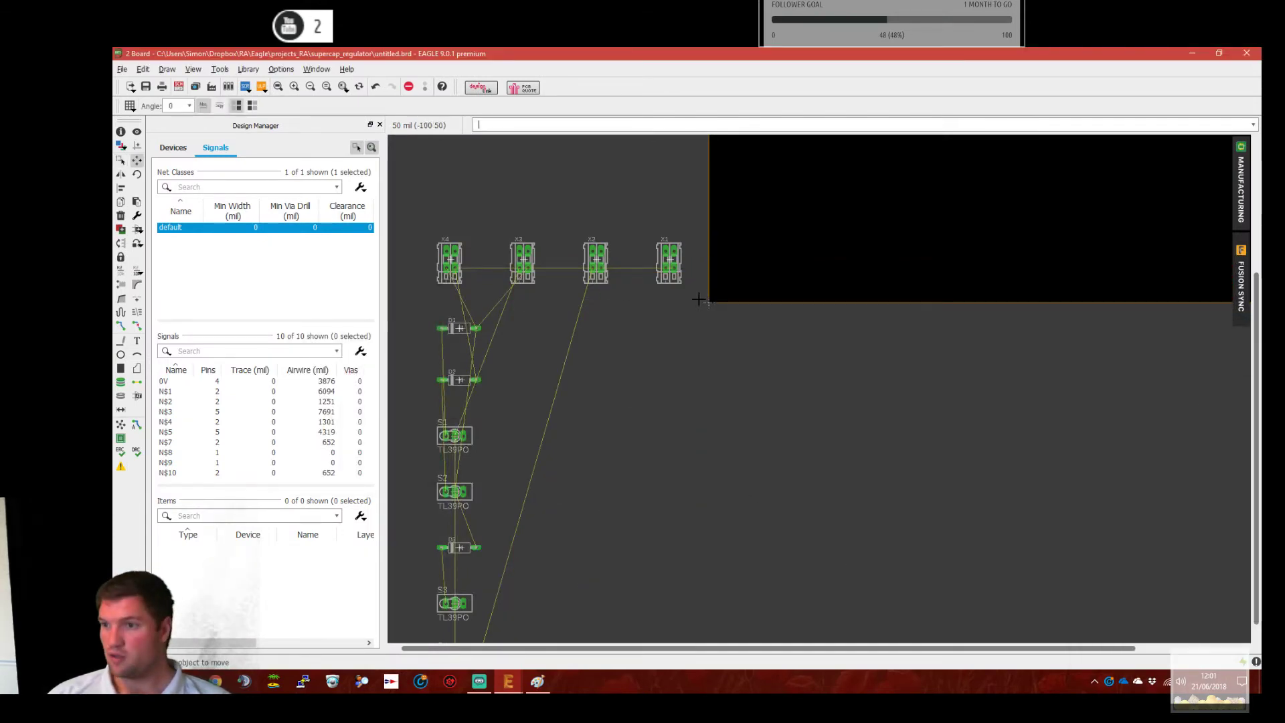
middle_click_drag(640, 313, 636, 434)
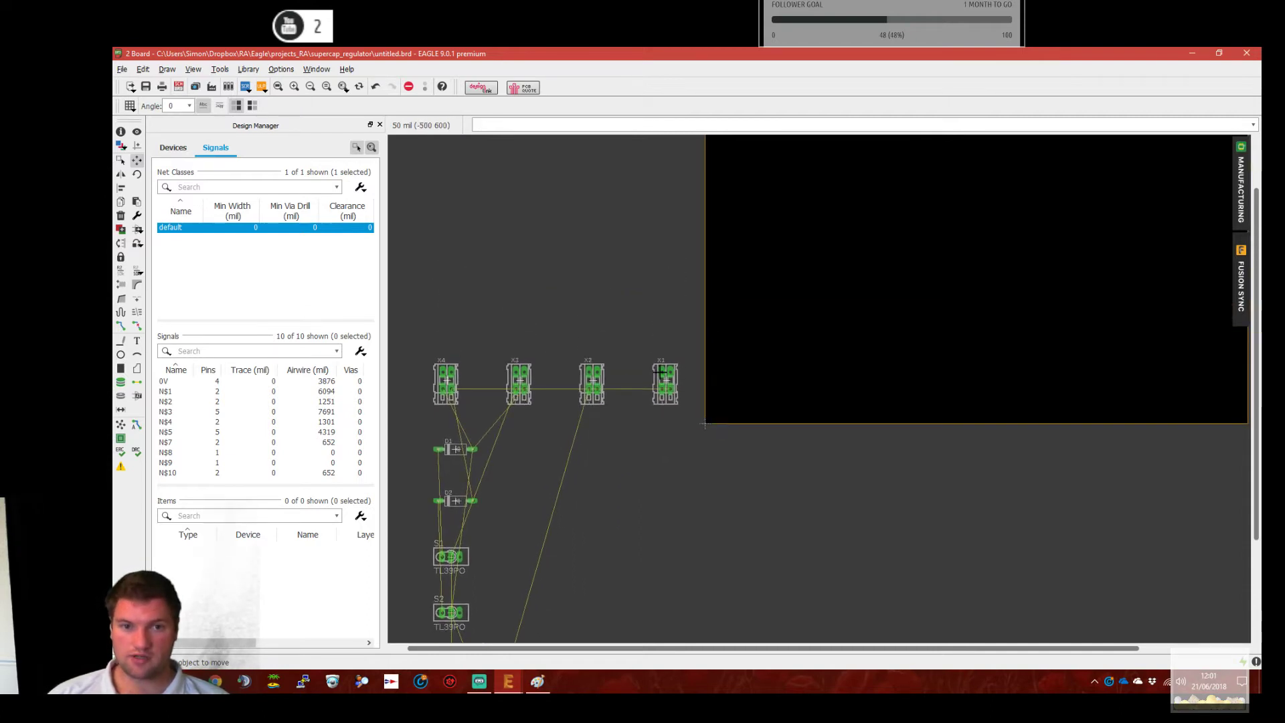
left_click(665, 383)
middle_click_drag(691, 255, 678, 310)
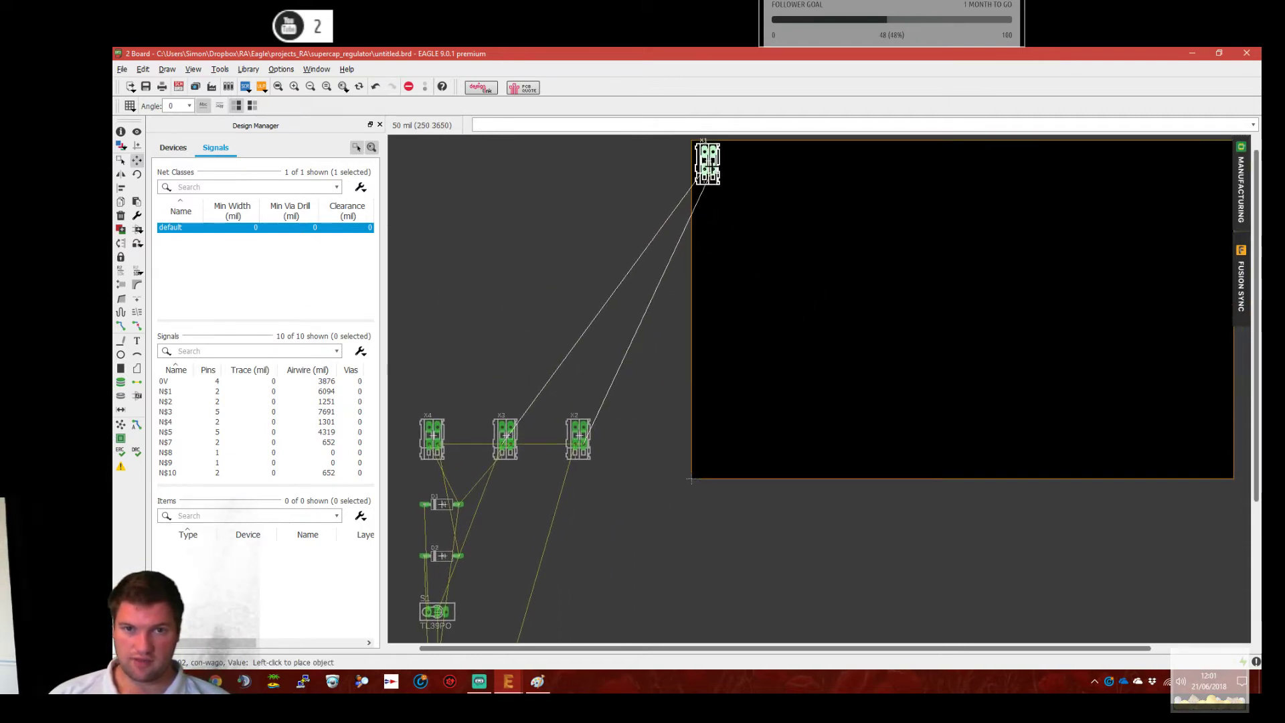
left_click(708, 162)
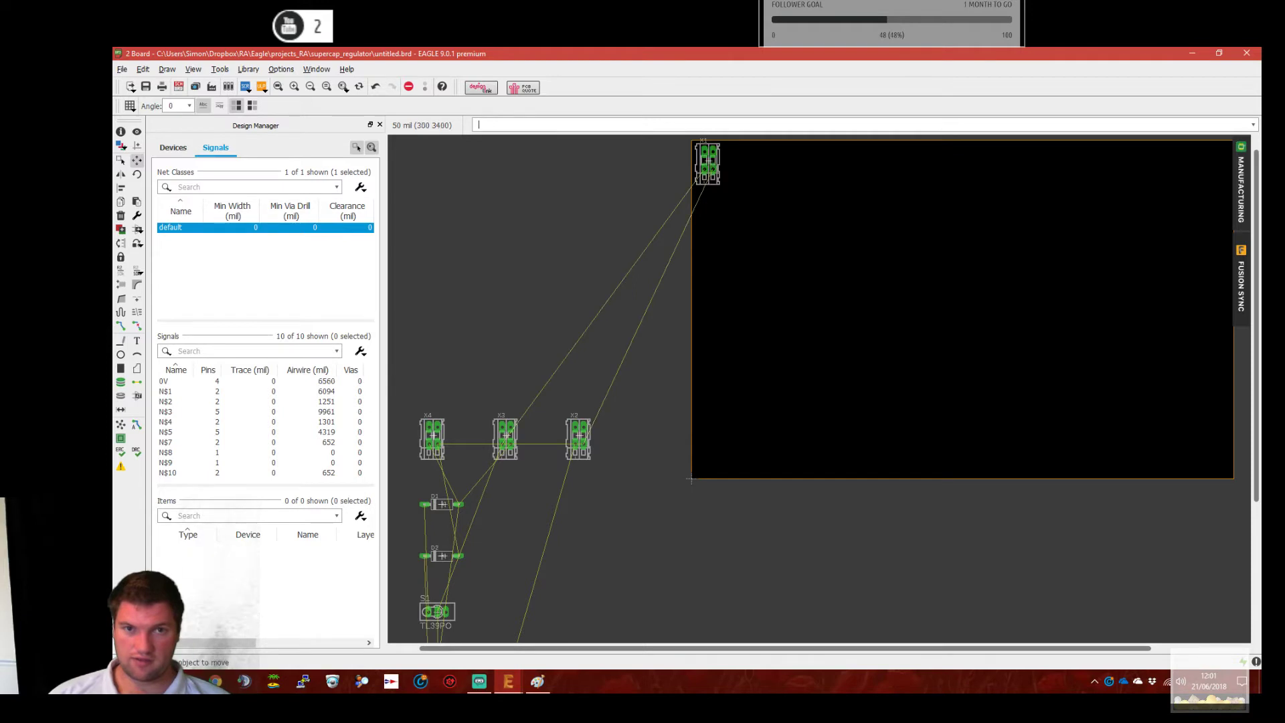
left_click(580, 442)
middle_click_drag(933, 295, 855, 308)
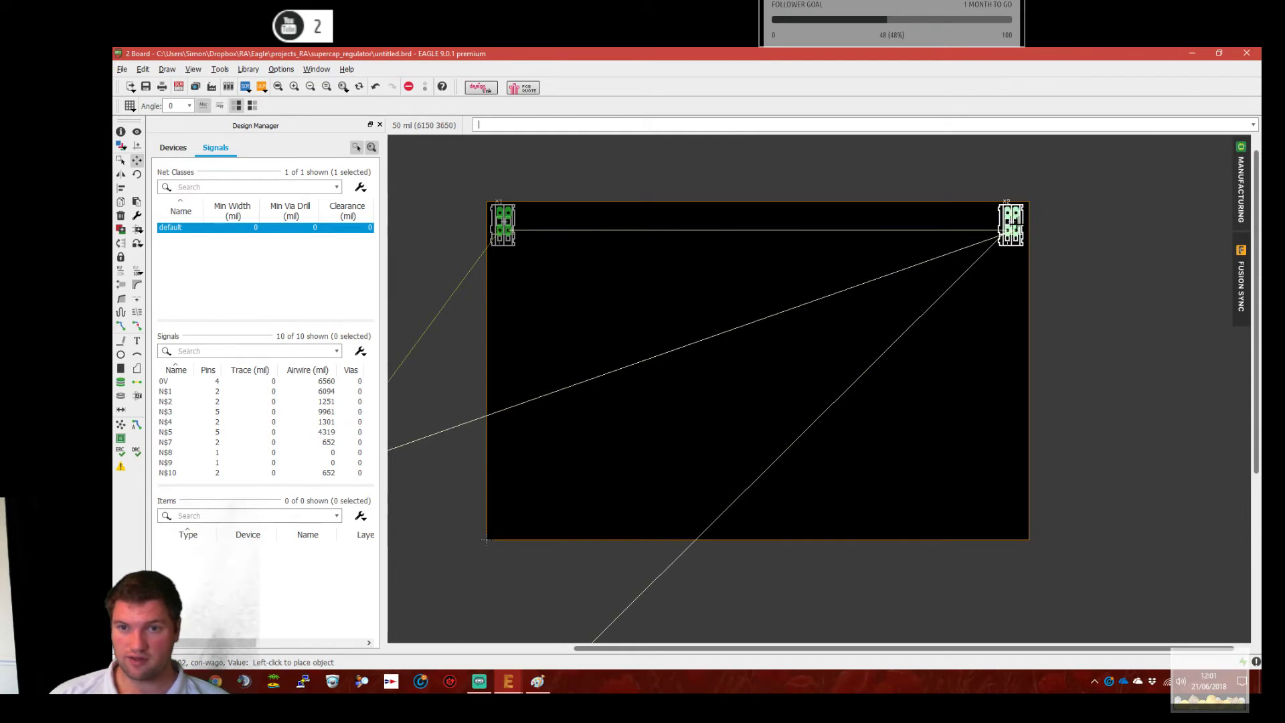
left_click(1011, 222)
Place connector X4, rotated to 270°, in the board's lower-right corner and X3 in the same orientation directly above it.
middle_click_drag(462, 541, 775, 389)
middle_click_drag(653, 405, 582, 466)
left_click(471, 405)
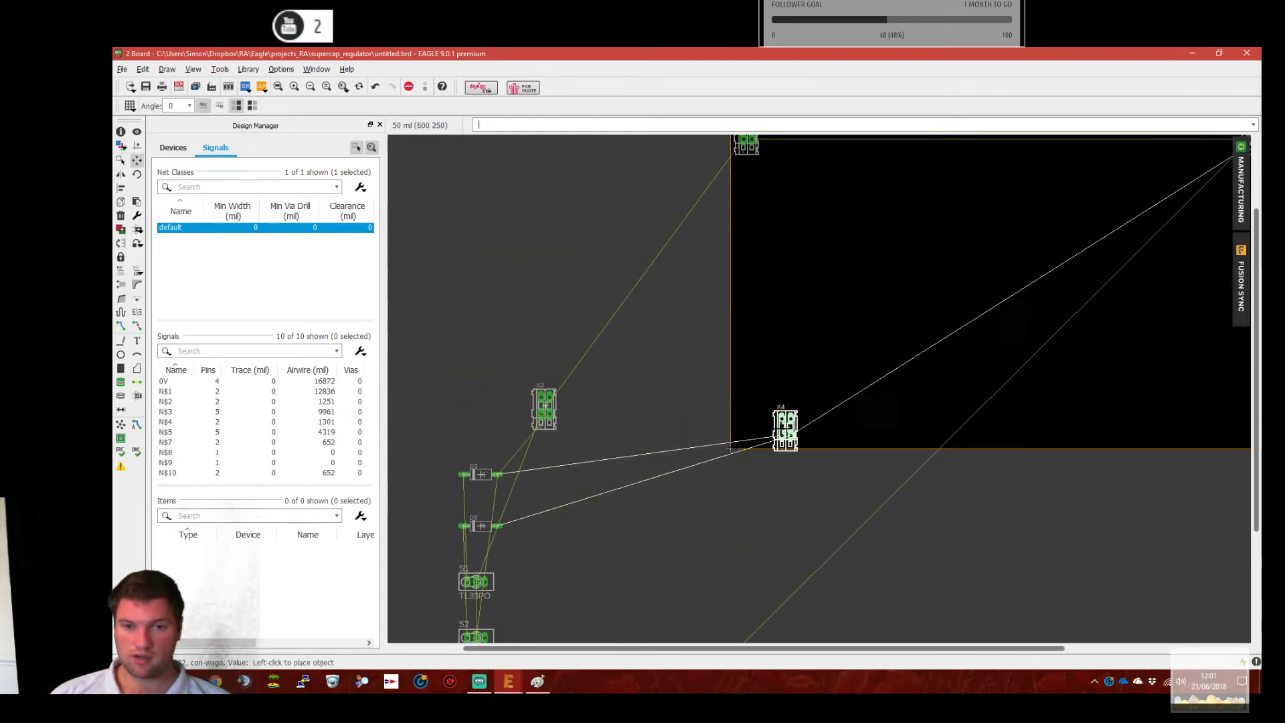
middle_click_drag(797, 424, 648, 425)
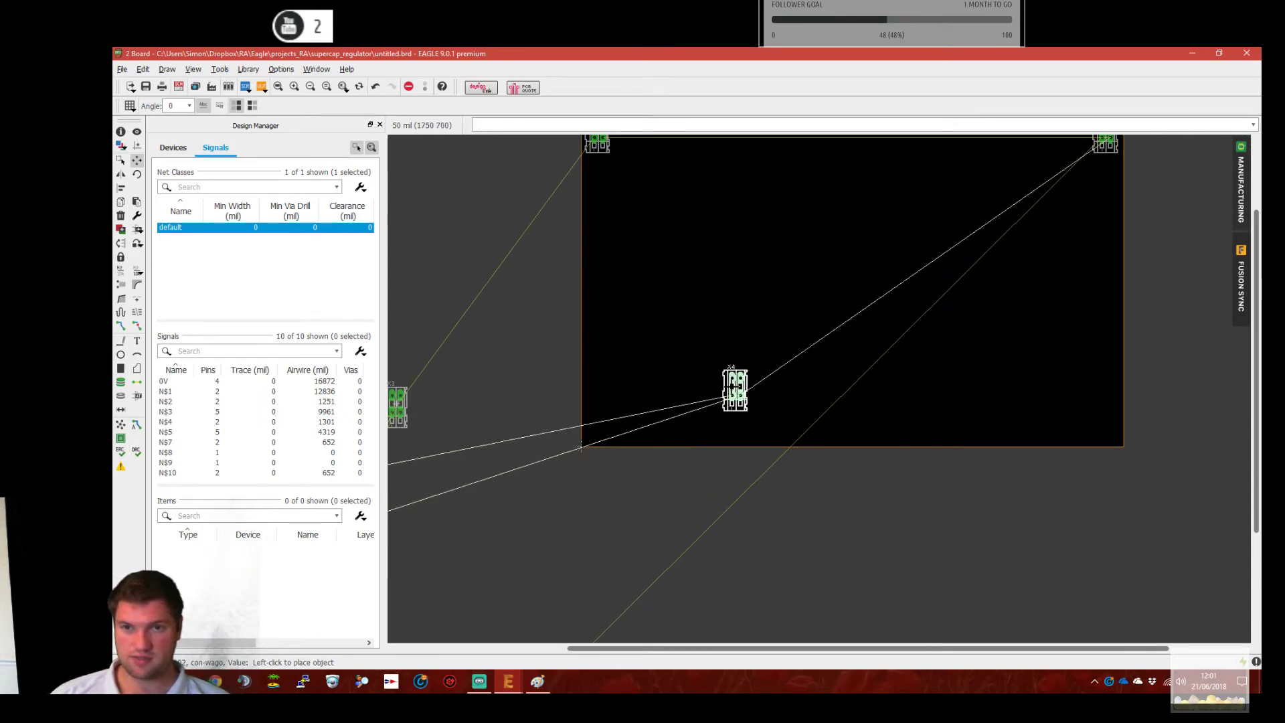
right_click(1007, 391)
right_click(1009, 391)
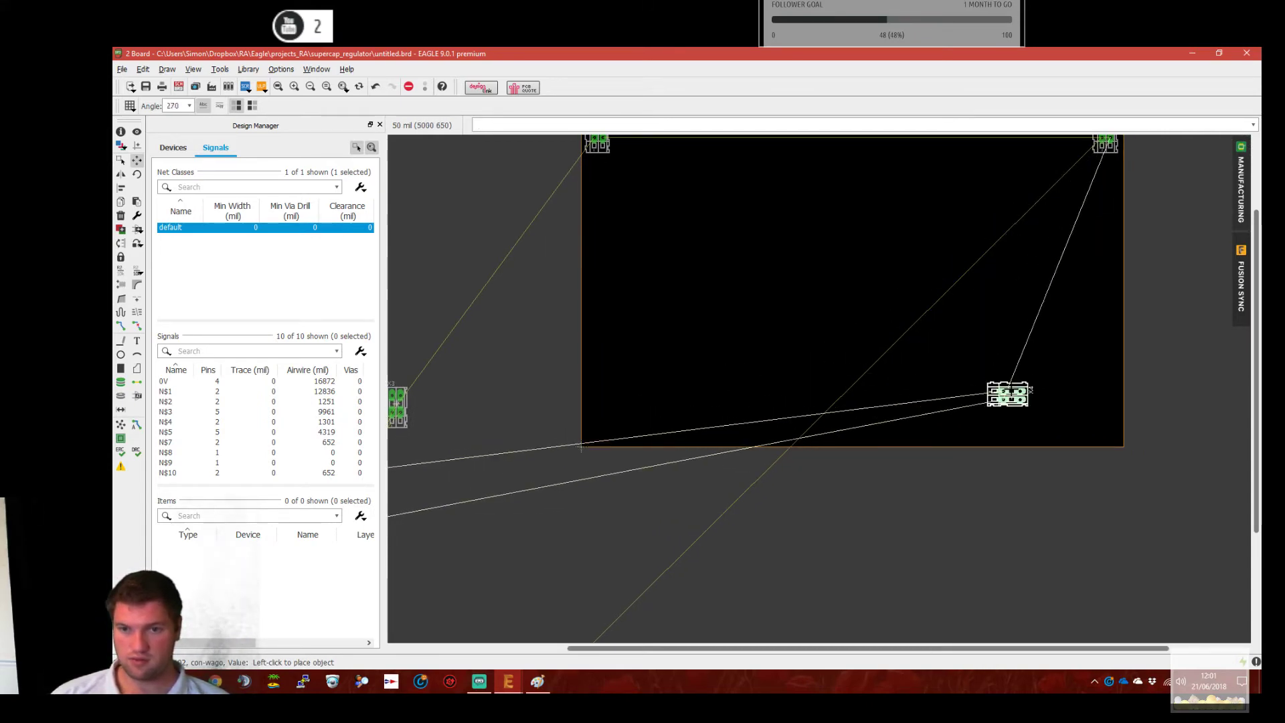
right_click(1070, 416)
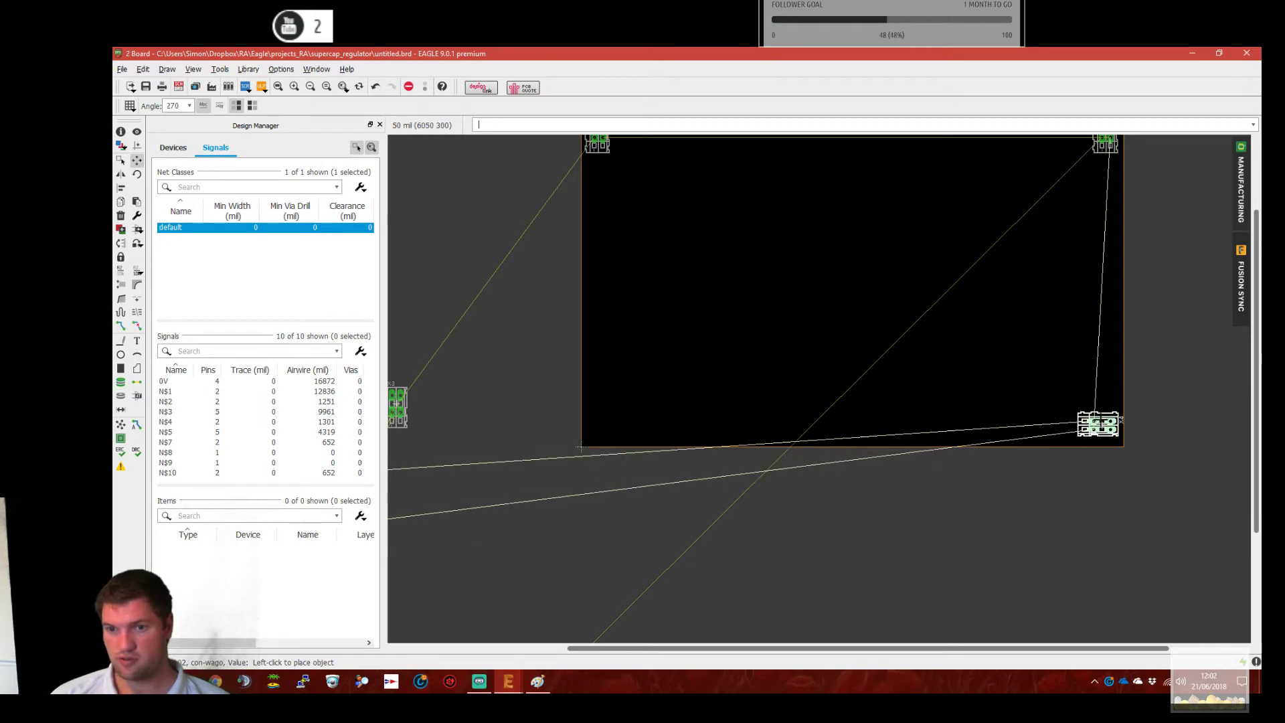
left_click(1098, 427)
left_click(397, 405)
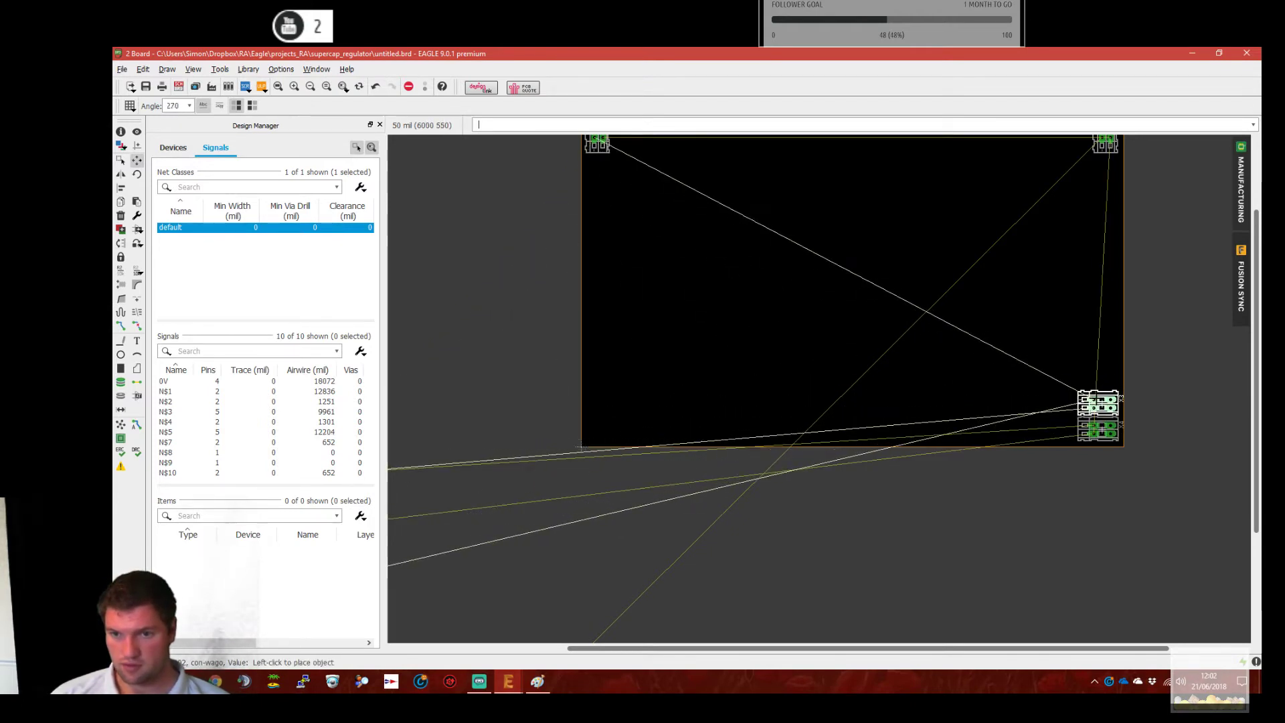
left_click(1100, 402)
Move diodes D1 and D3 from the parts column onto the lower area of the board.
middle_click_drag(597, 483, 925, 398)
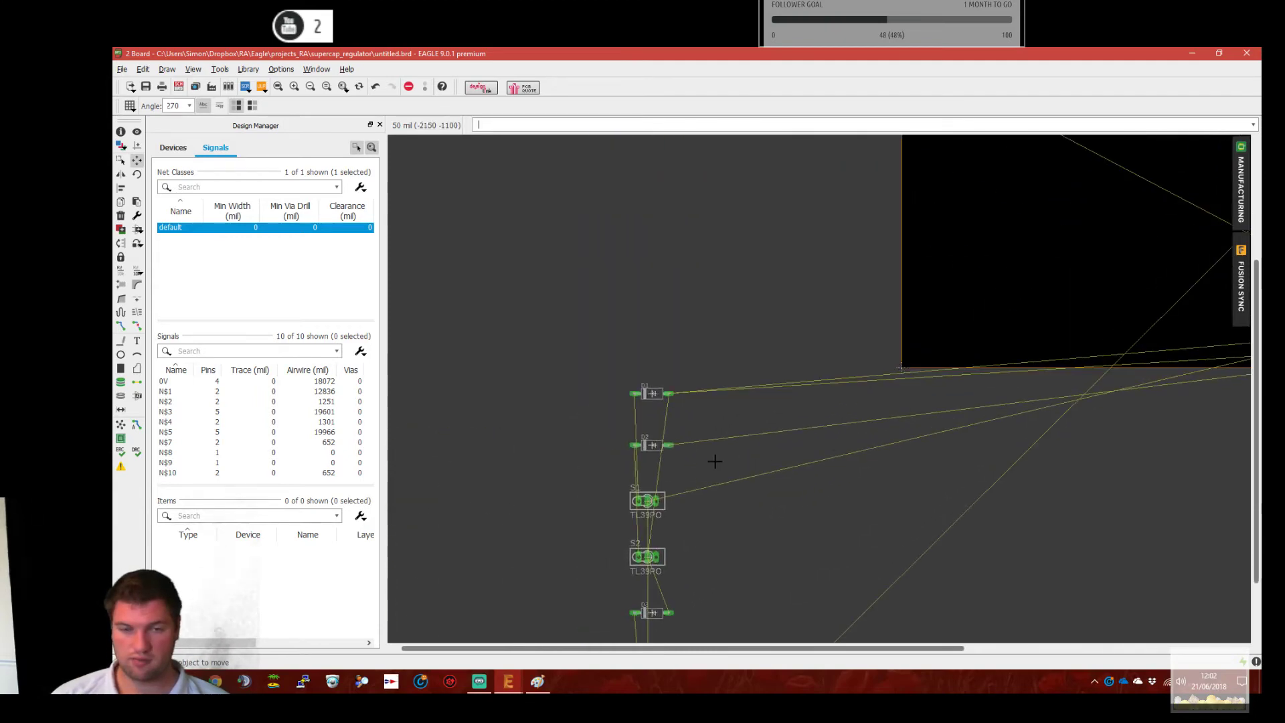
scroll(714, 459, "down", 4)
middle_click_drag(777, 492, 738, 475)
scroll(738, 475, "up", 2)
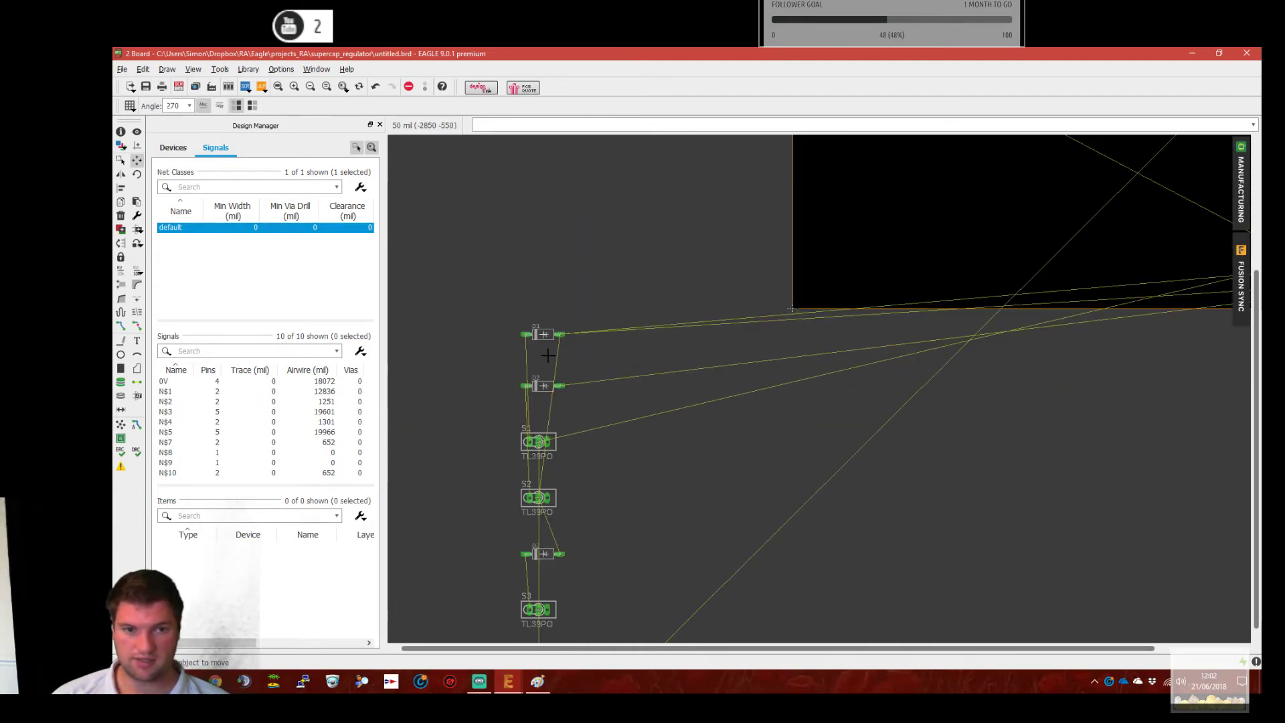
middle_click_drag(604, 453, 657, 474)
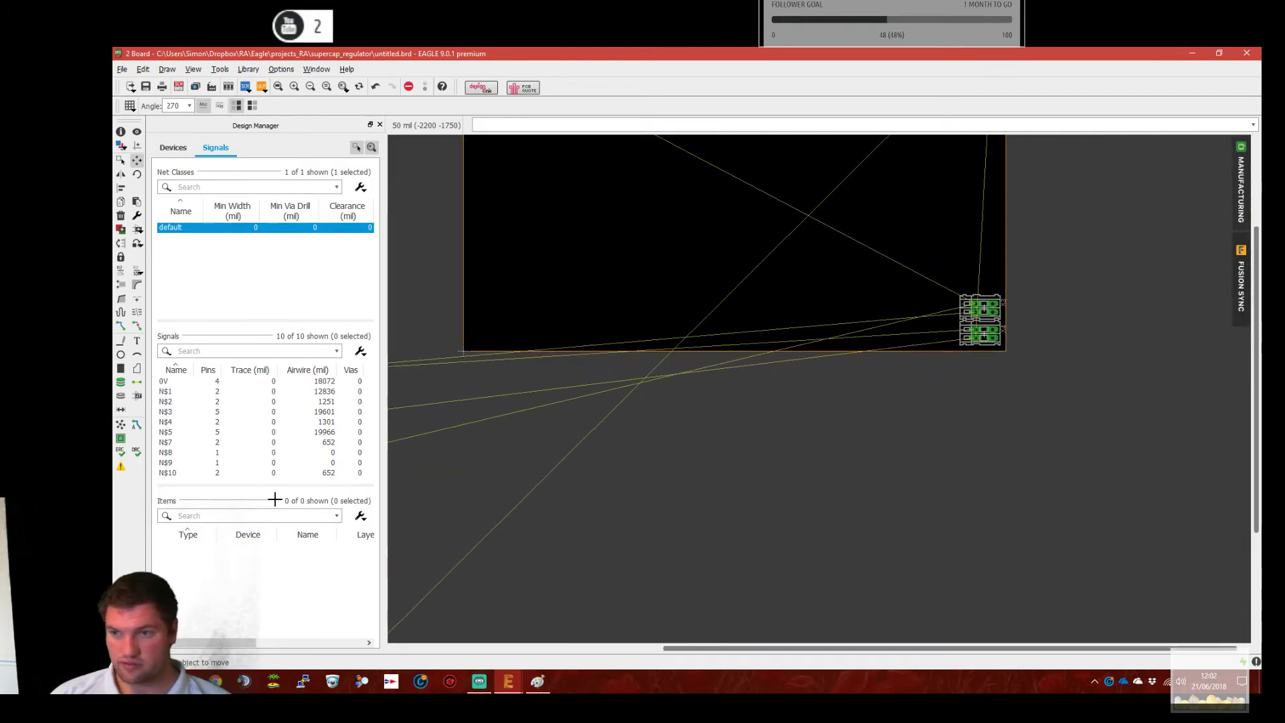
middle_click_drag(275, 500, 647, 461)
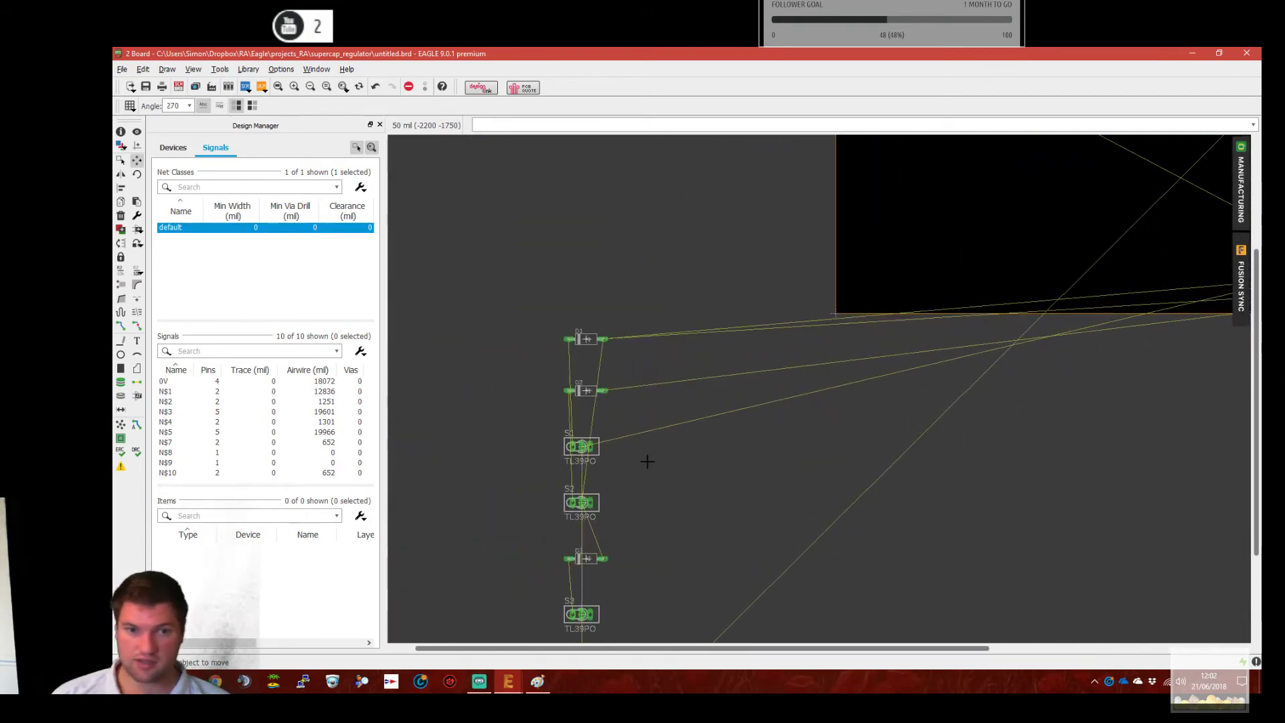
left_click(586, 339)
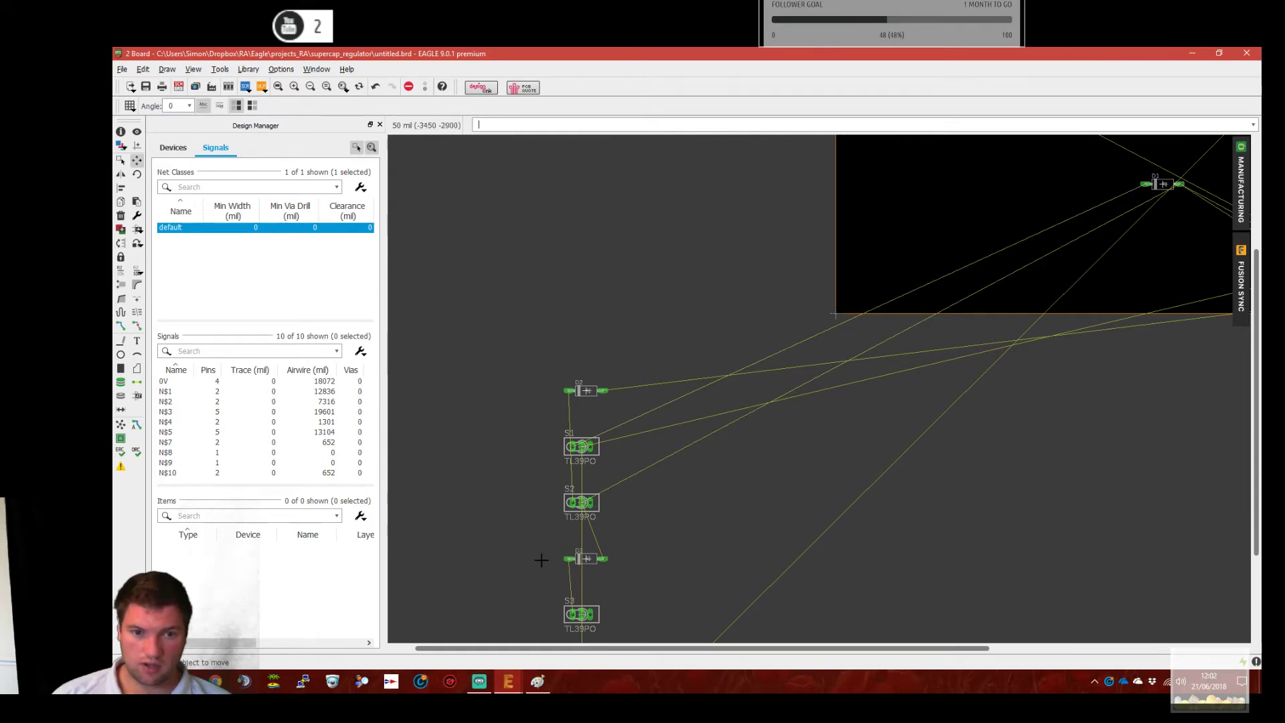
left_click(595, 561)
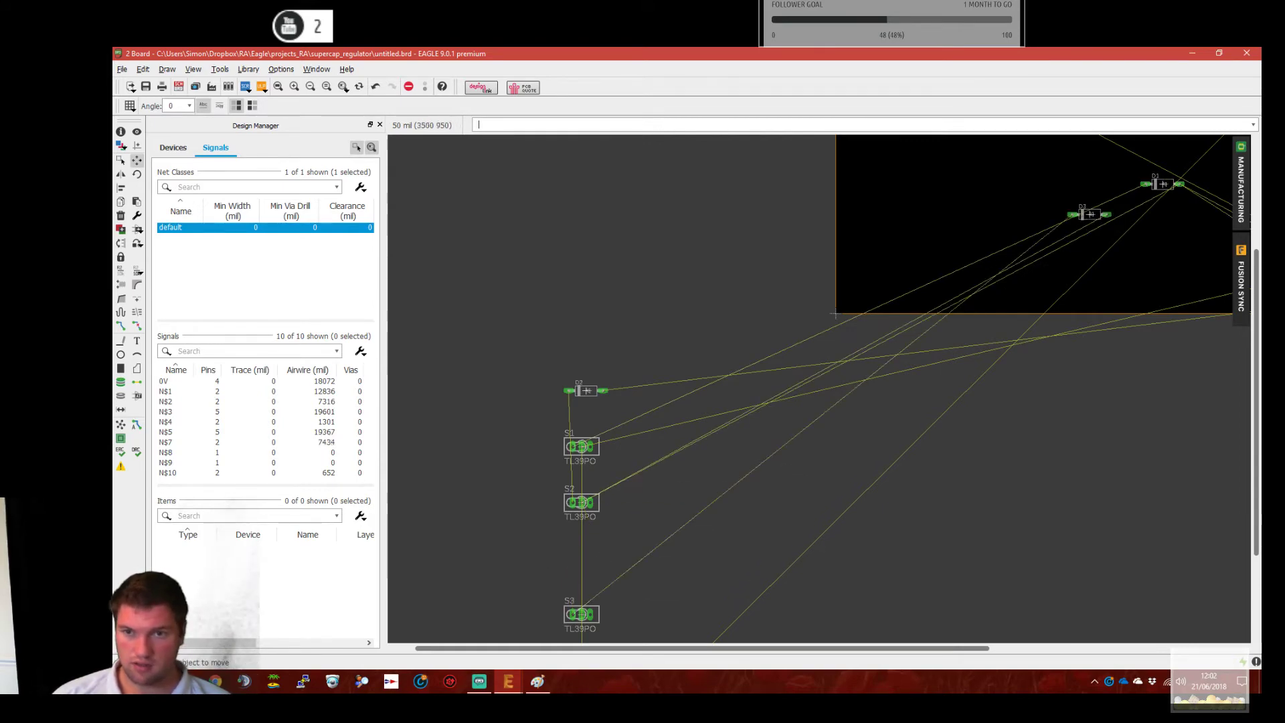
Rotate diodes D1 and D3 to 270° and place them side by side to the left of connector X3, with D1 nearest.
middle_click_drag(881, 355, 526, 472)
scroll(1024, 394, "up", 5)
scroll(708, 380, "down", 2)
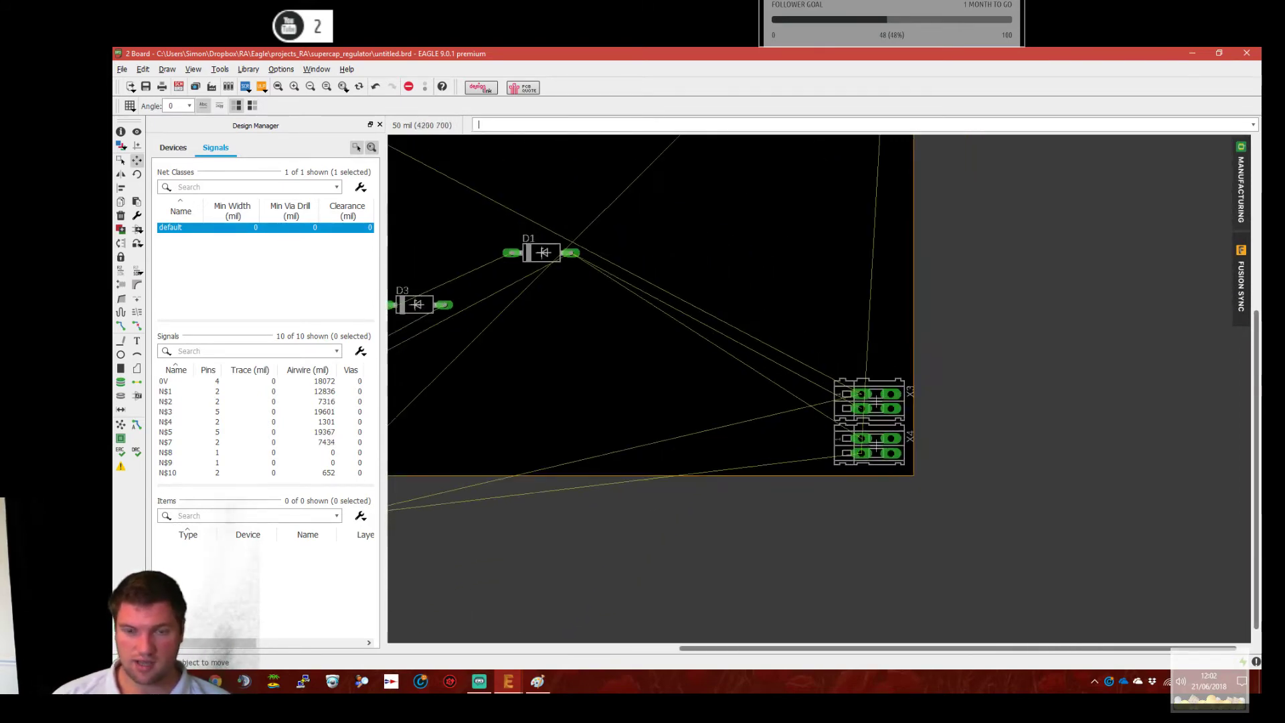
middle_click_drag(550, 280, 659, 285)
left_click(652, 255)
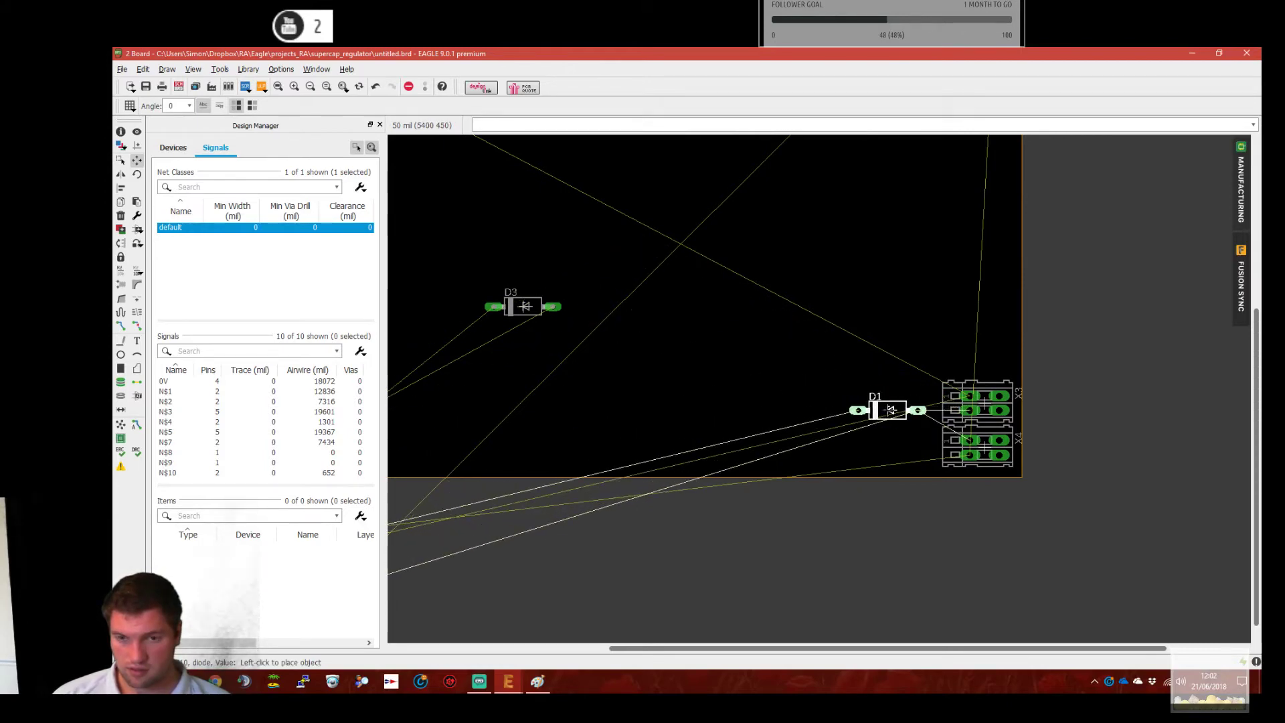
right_click(871, 410, "shift")
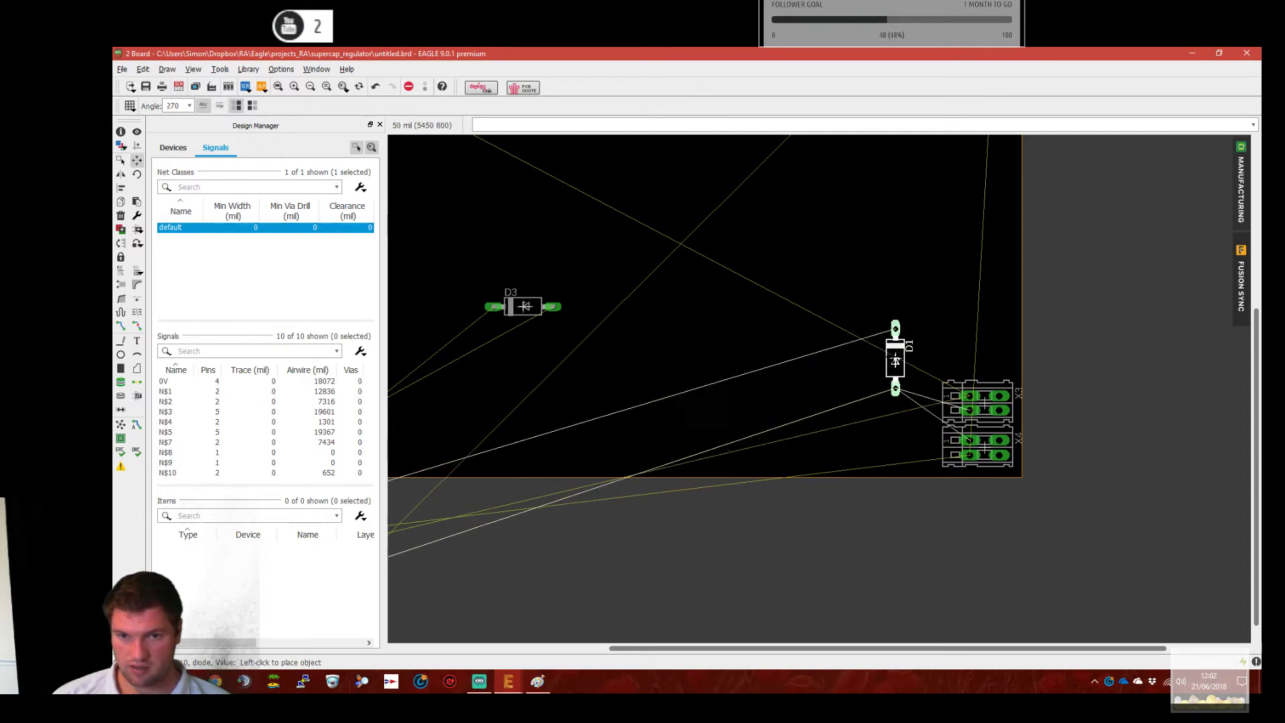
left_click(896, 351)
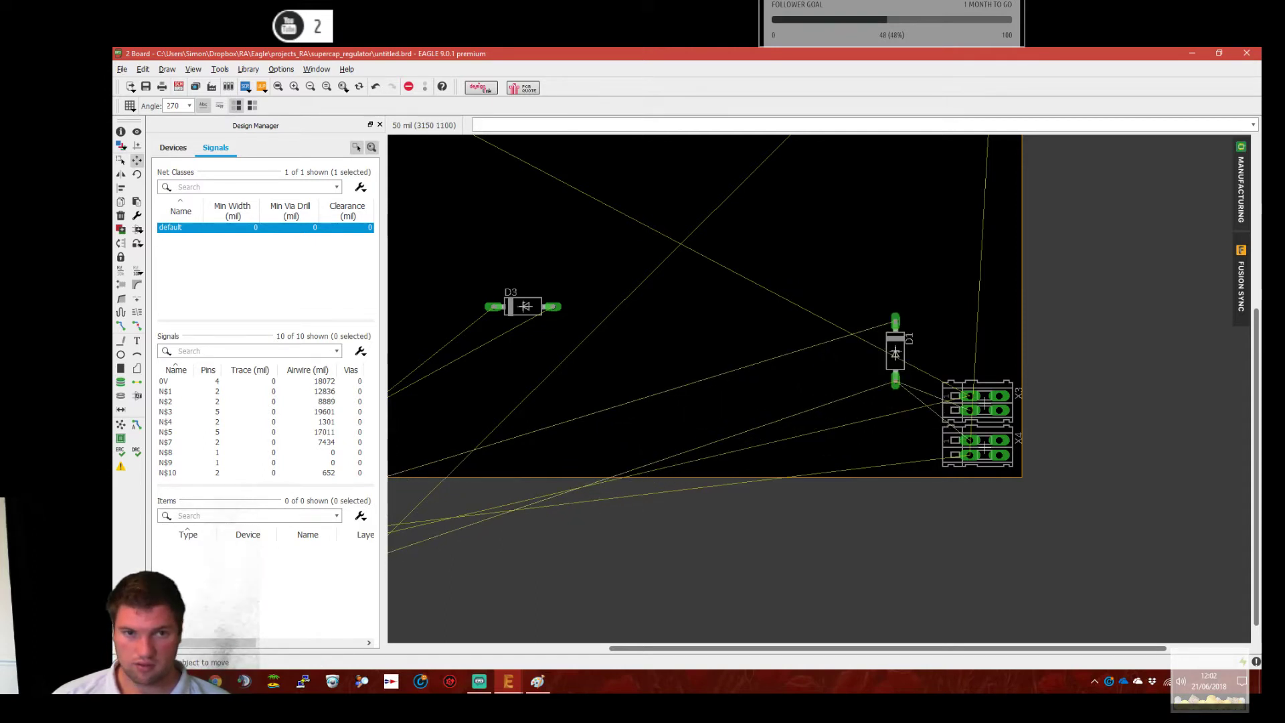
left_click(518, 306)
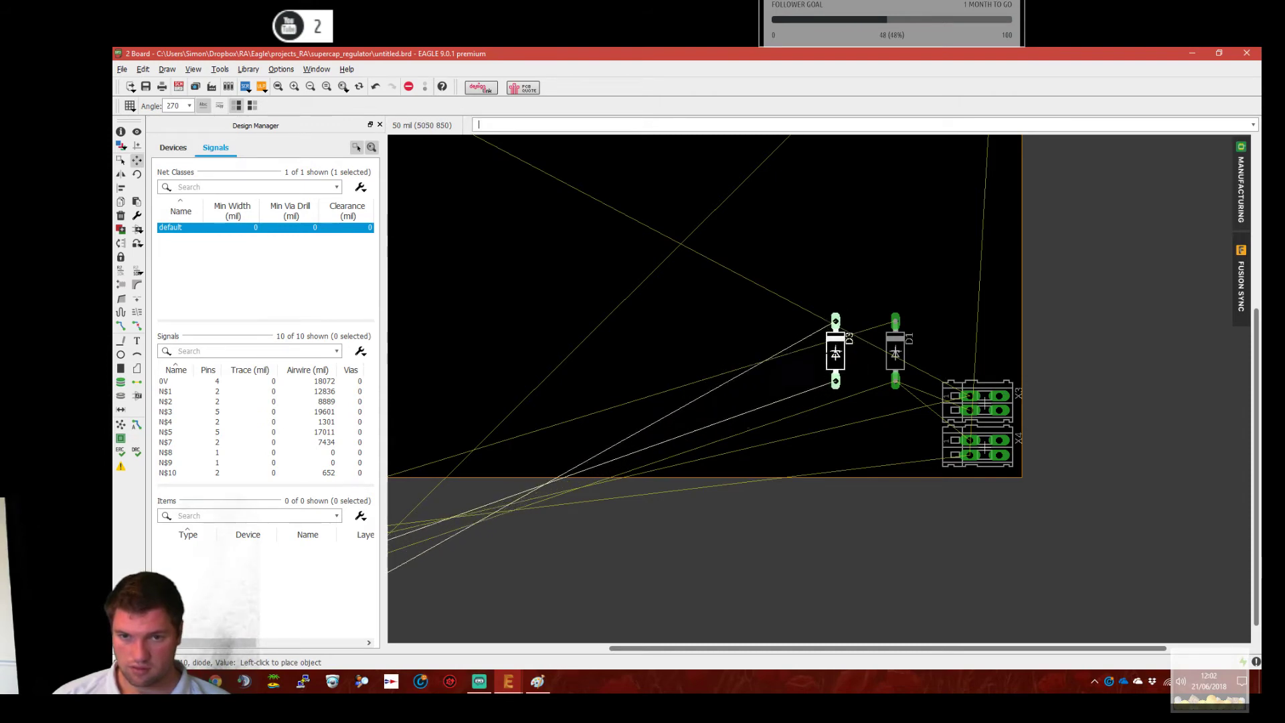
left_click(783, 353)
scroll(517, 470, "down", 3)
middle_click_drag(440, 614, 781, 493)
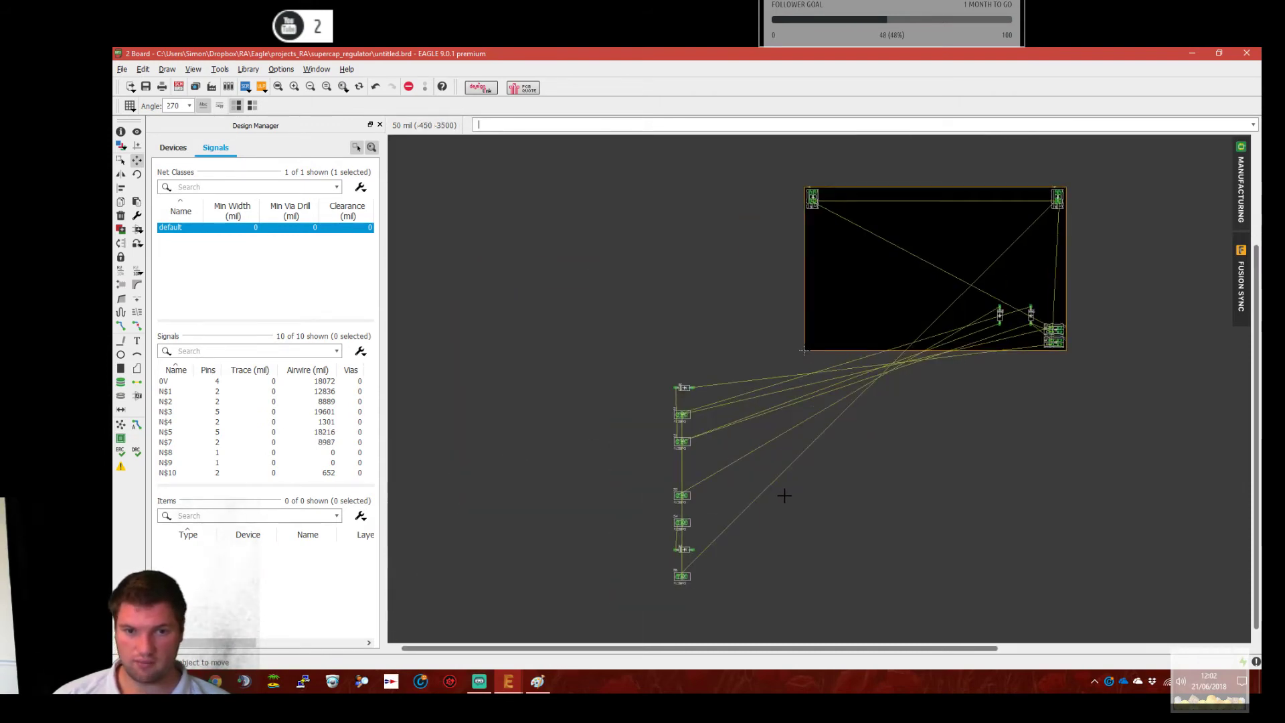
Move switches S1 and S3 from the parts column onto the board, rotating S3 to 90° and placing it between diodes D3 and D1.
scroll(770, 522, "up", 2)
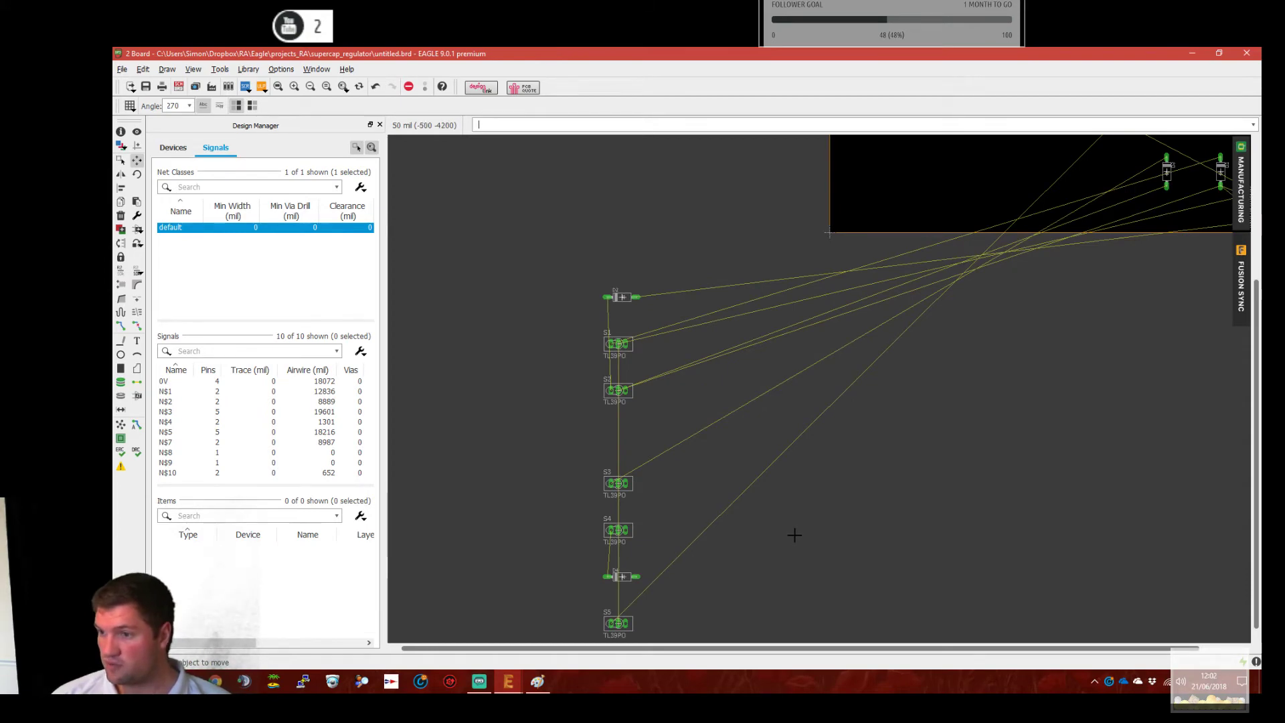
left_click_drag(615, 343, 1095, 157)
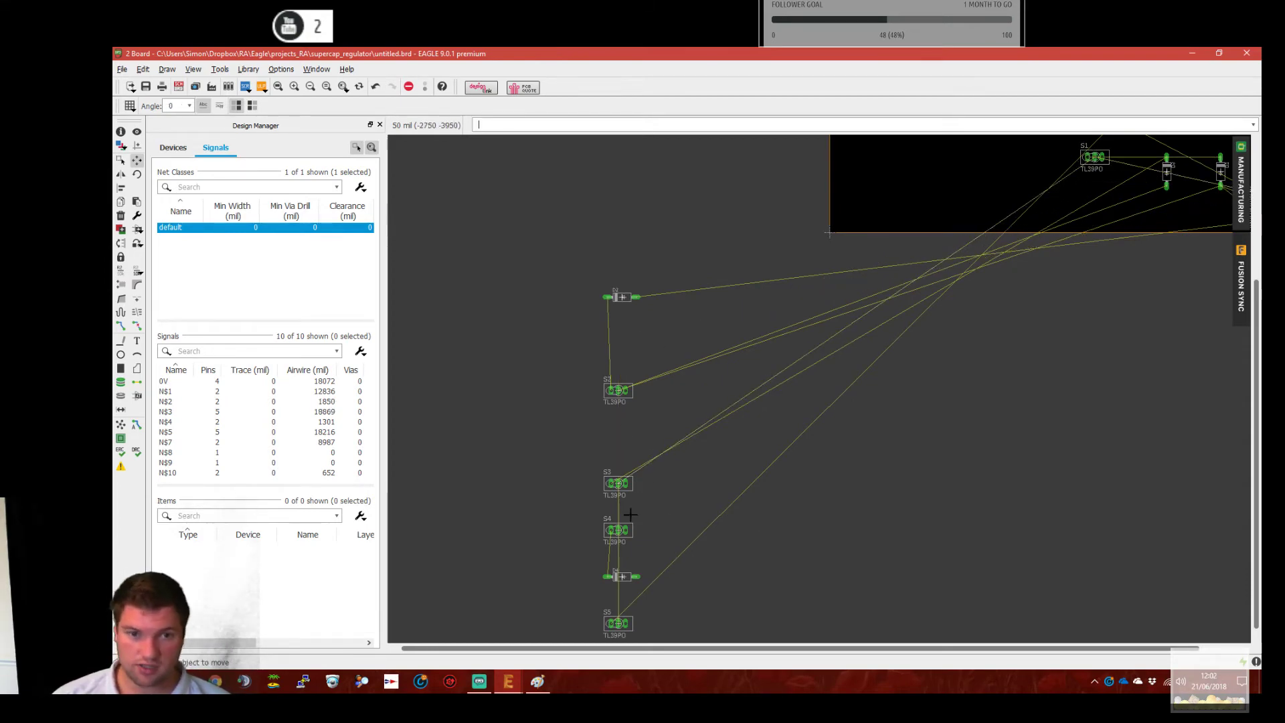
left_click(619, 484)
middle_click_drag(1017, 330, 752, 505)
scroll(970, 328, "up", 4)
scroll(912, 342, "up", 2)
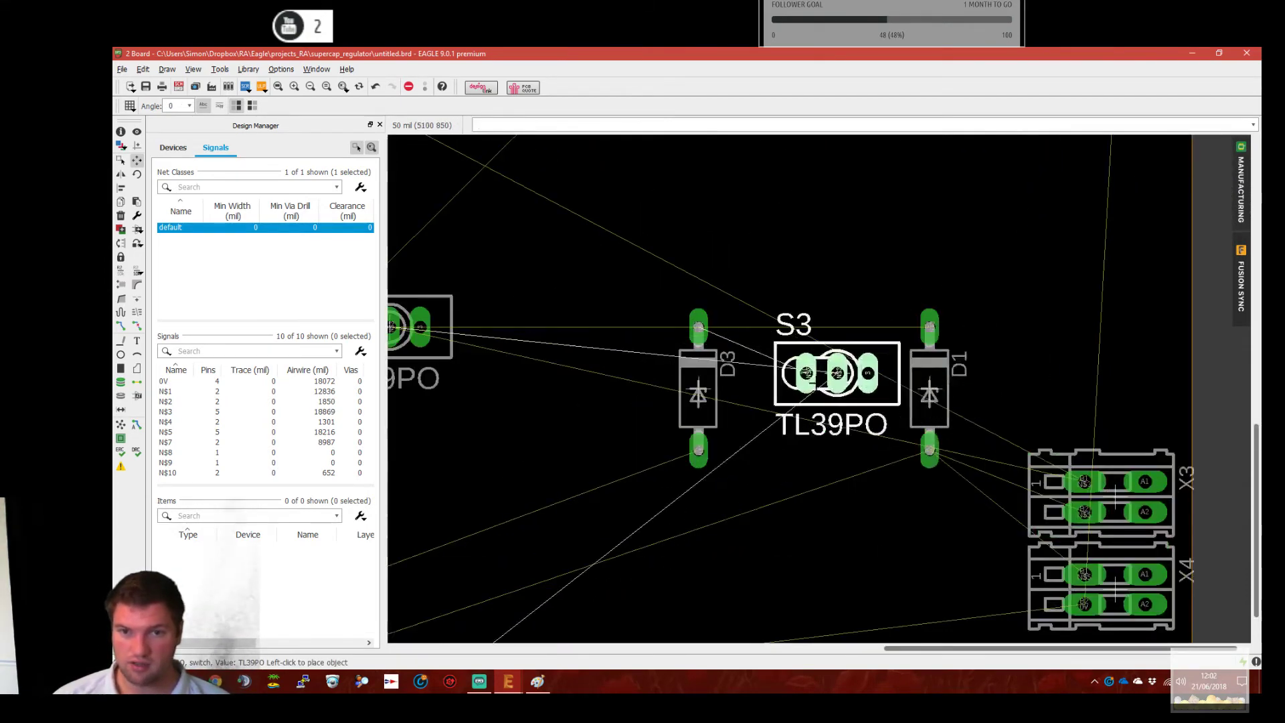
right_click(838, 372)
left_click(822, 405)
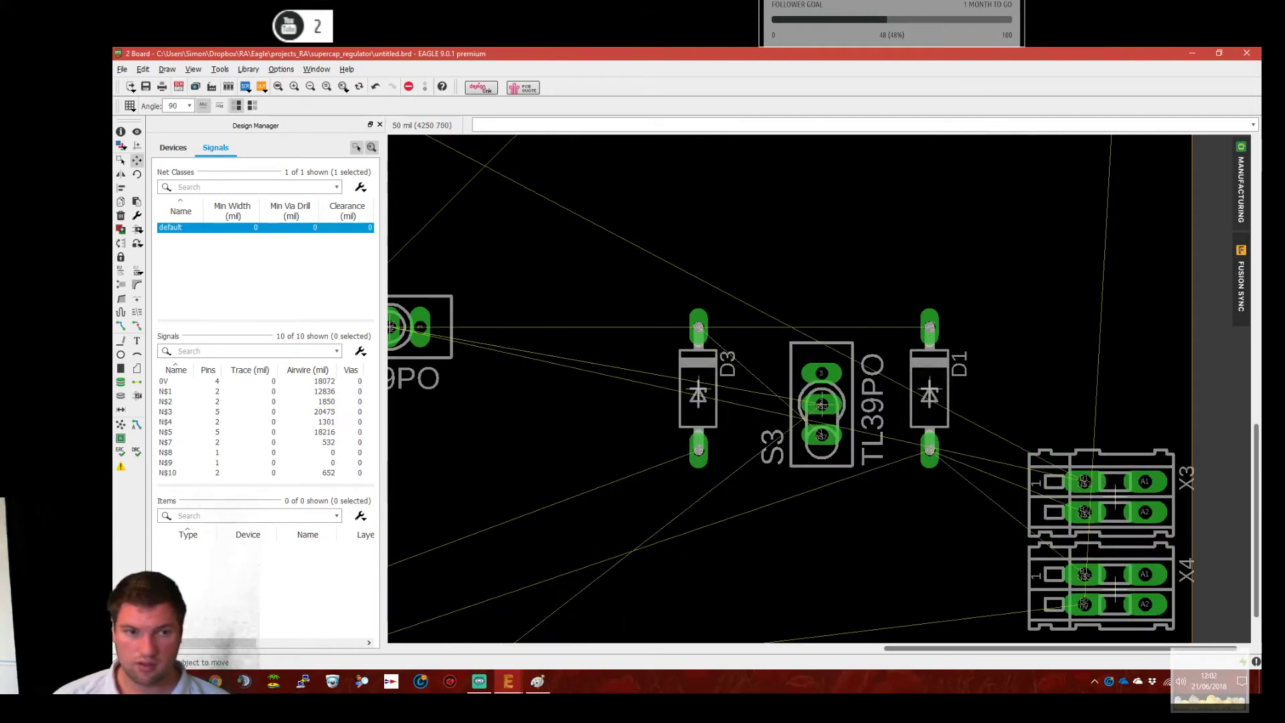
Recalculate the airwires and move switch S3, rotated to 270°, directly to the left of diode D3.
left_click(121, 424)
left_click(822, 404)
right_click(861, 308)
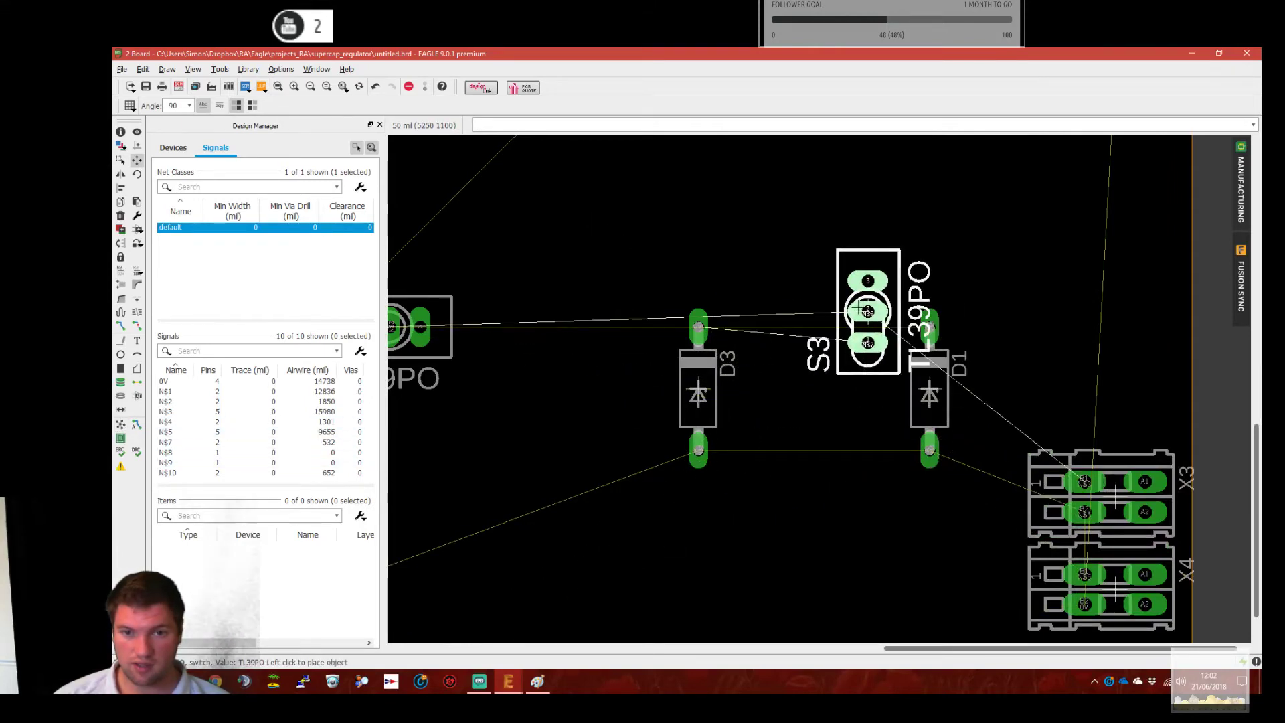
right_click(791, 388)
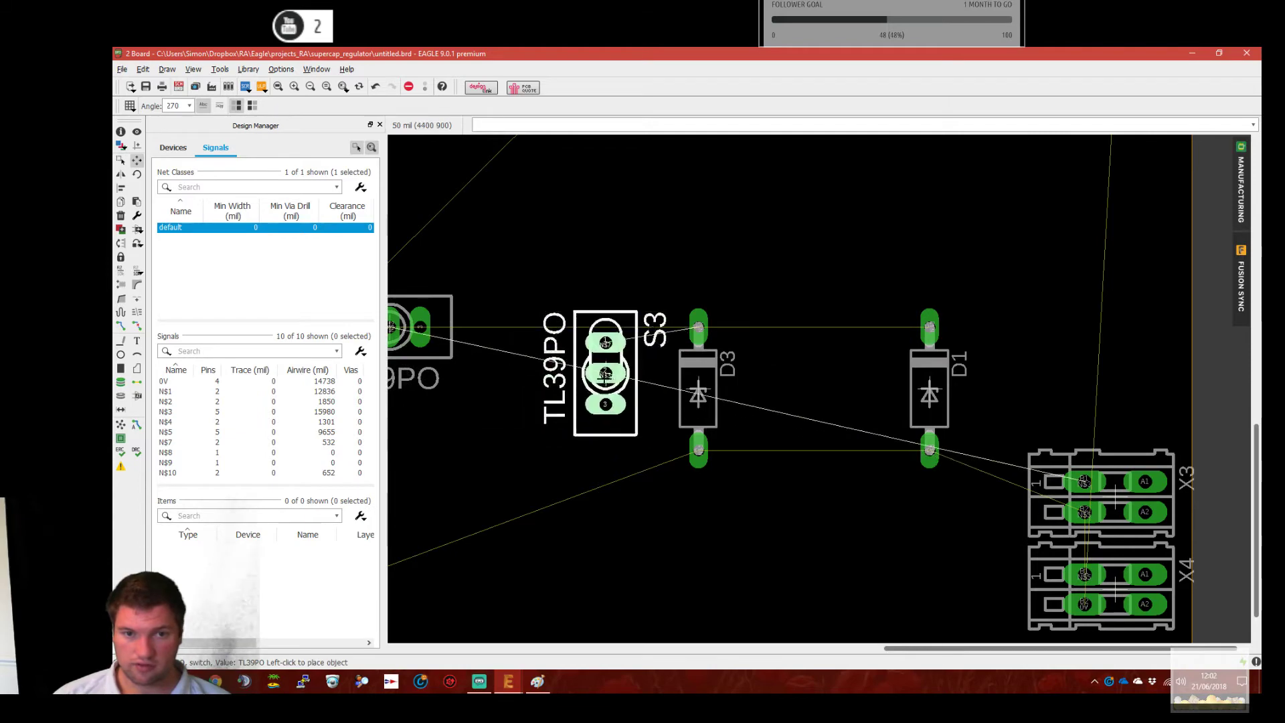
left_click(626, 390)
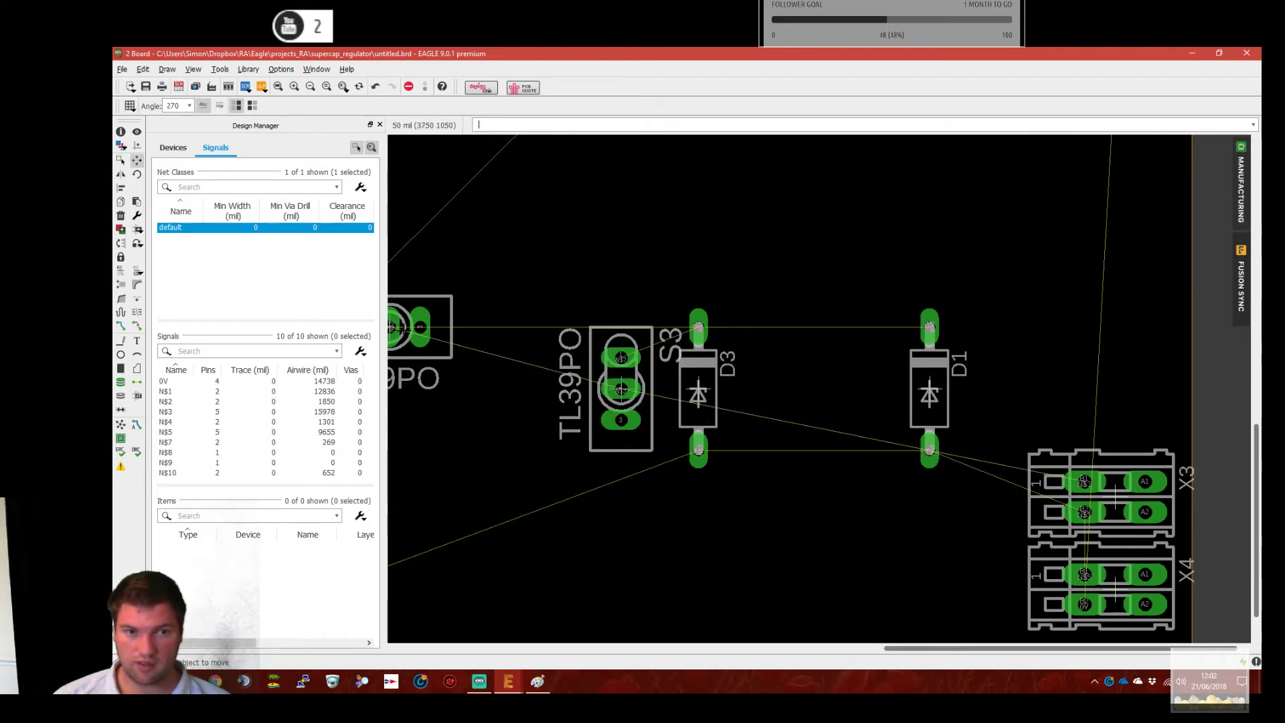
Rotate switch S1 to 270° and place it between diodes D3 and D1, level with S3.
middle_click_drag(400, 328, 524, 318)
left_click(525, 318)
right_click(940, 384)
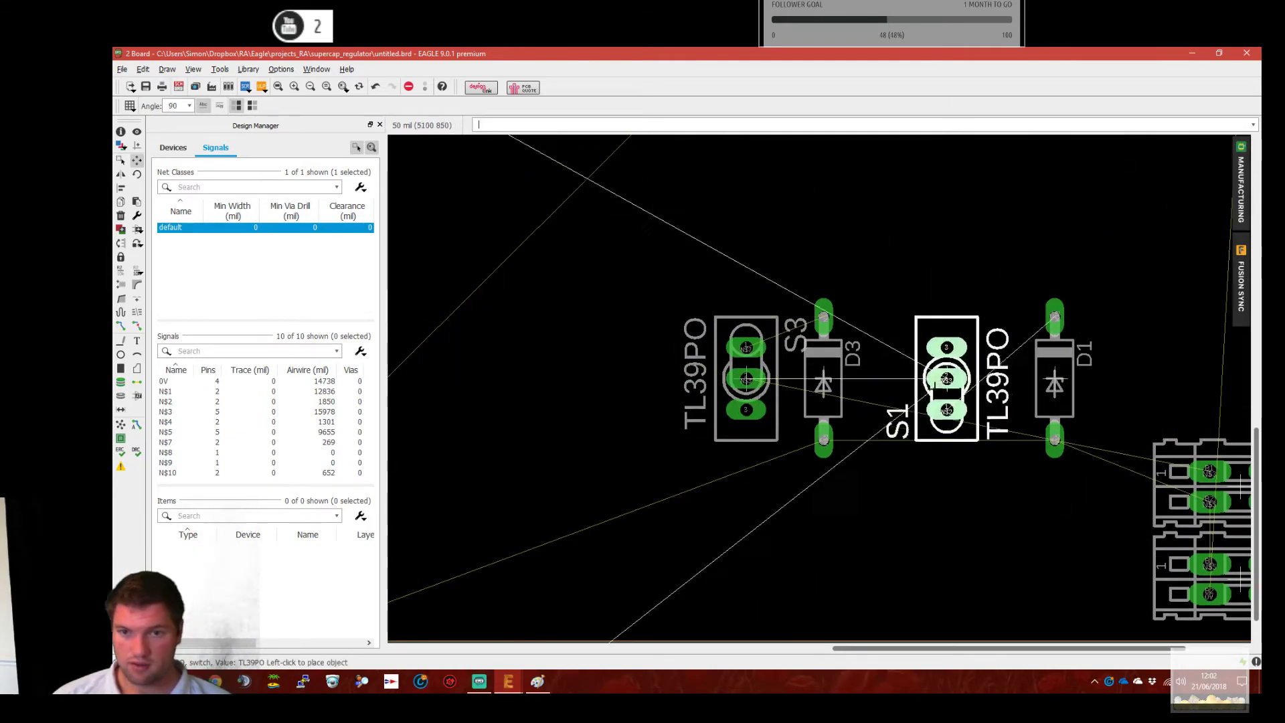
right_click(946, 379)
right_click(945, 379)
left_click(947, 378)
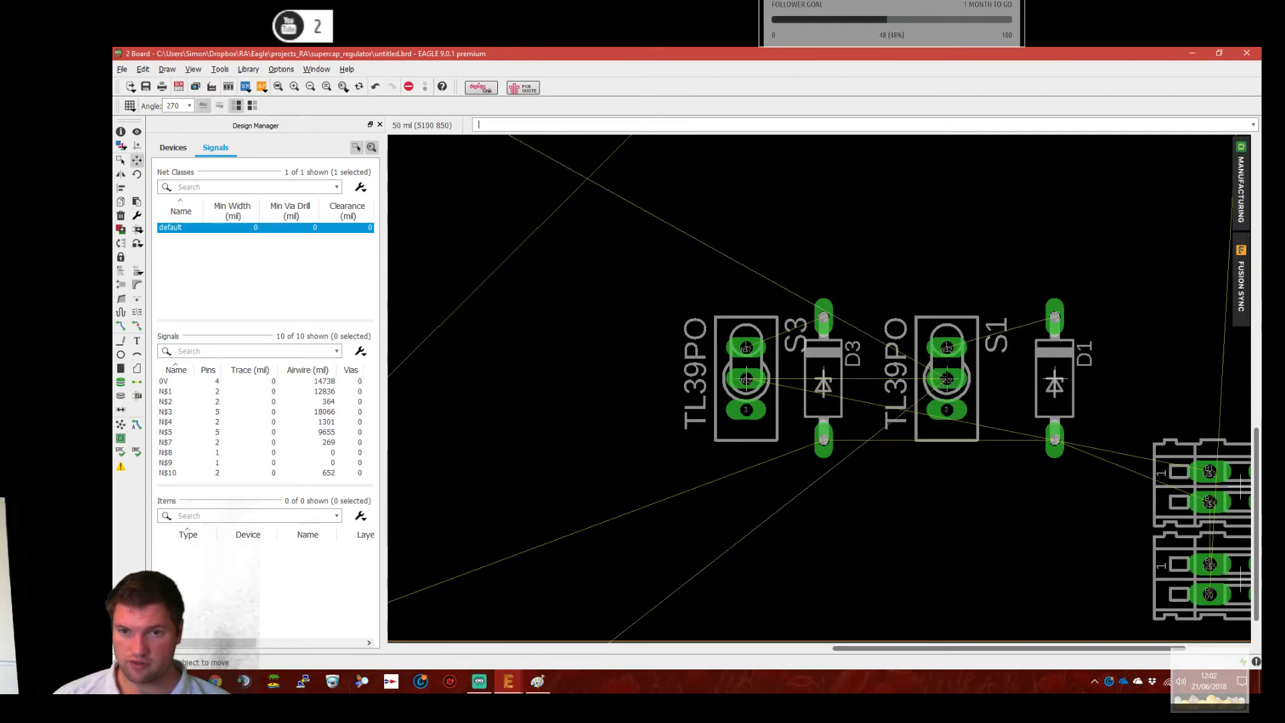
Draw a rectangular polygon with right-angle bends on the Top layer, slightly outside the whole board outline.
scroll(837, 387, "down", 6)
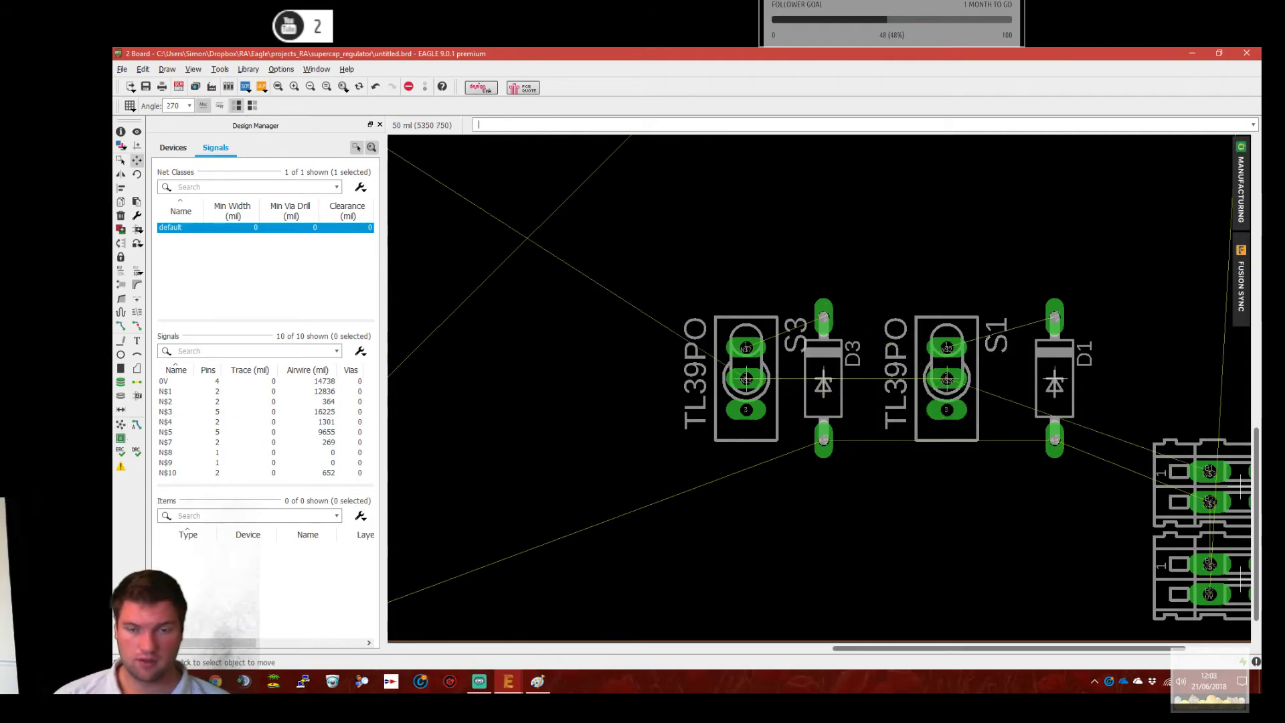
middle_click_drag(867, 378, 895, 391)
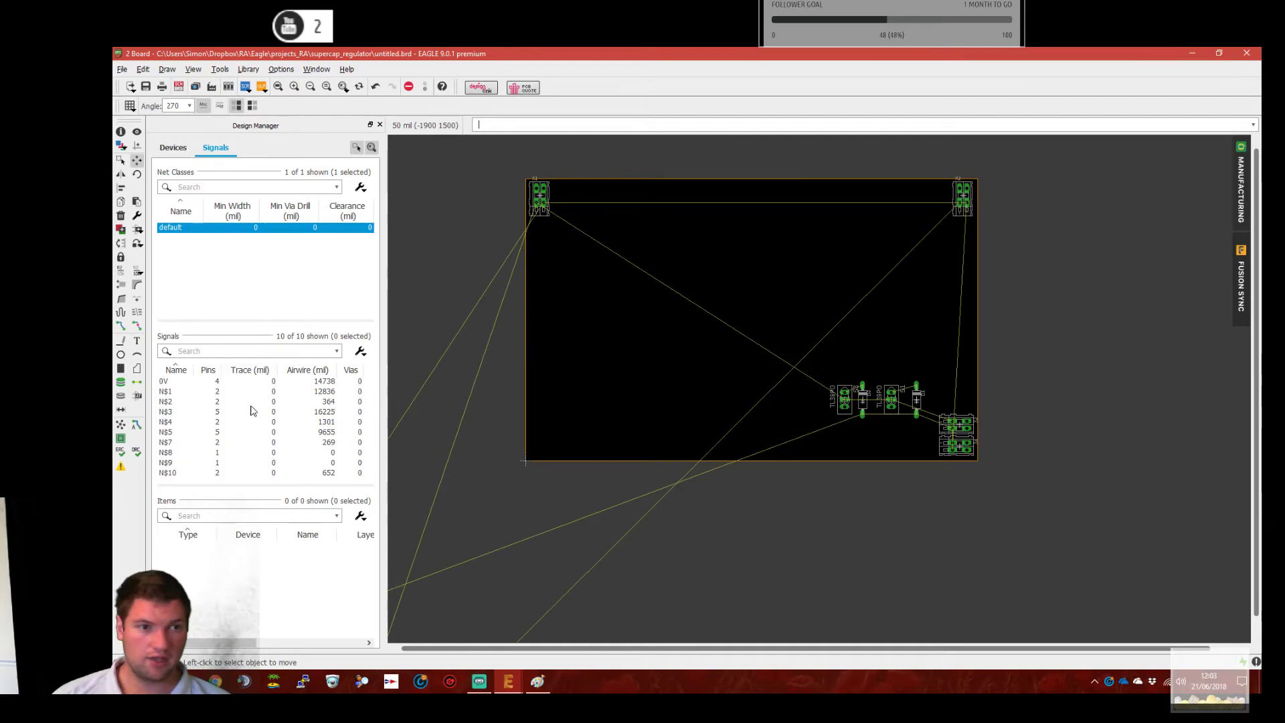
left_click(137, 369)
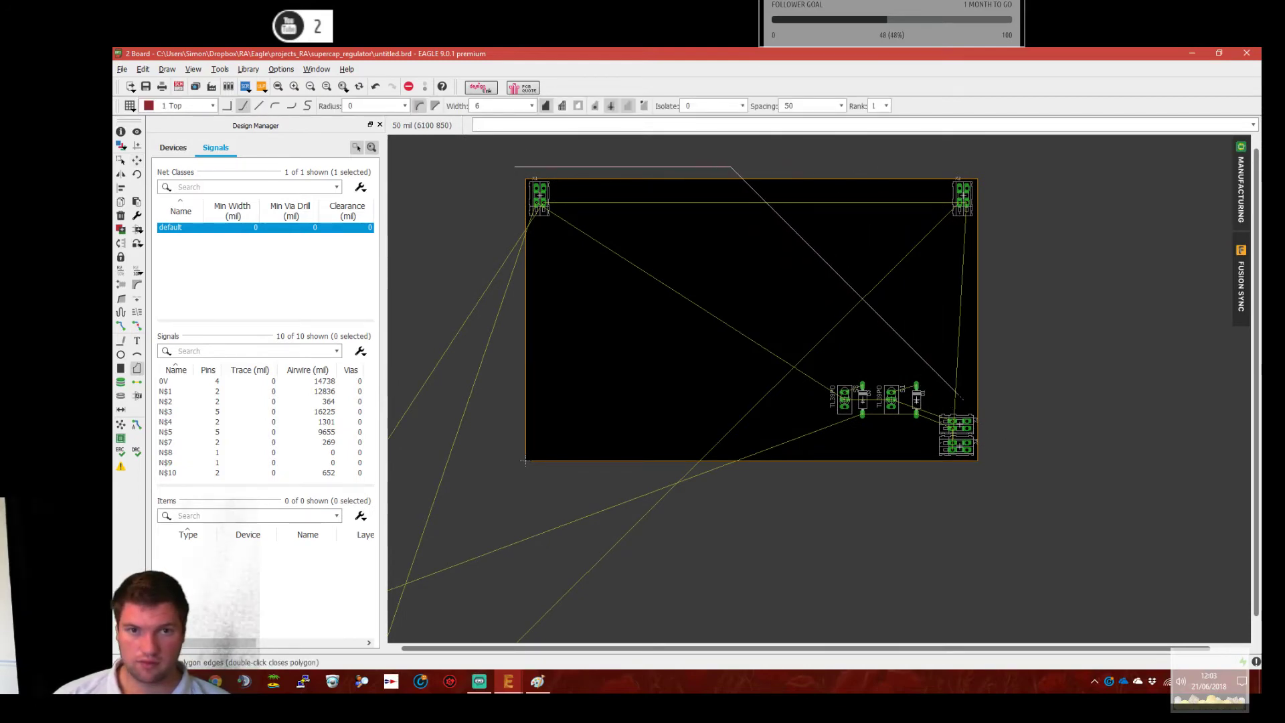
left_click(227, 106)
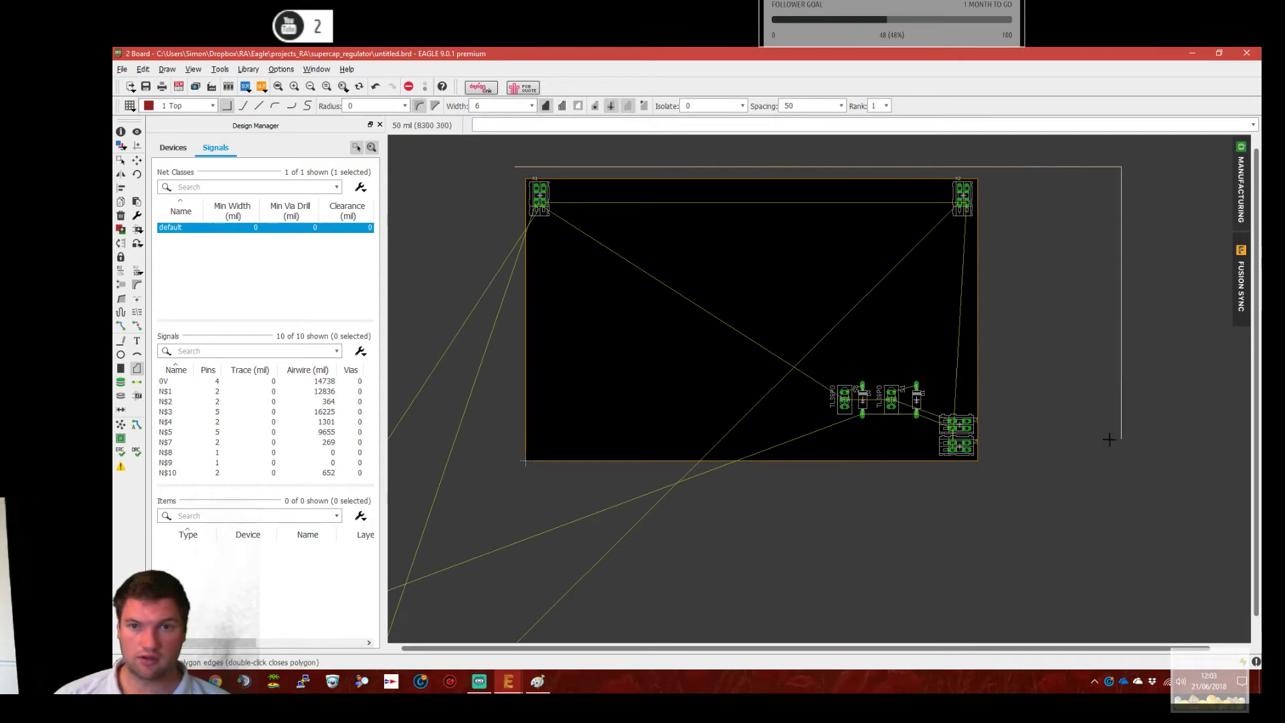
left_click(985, 469)
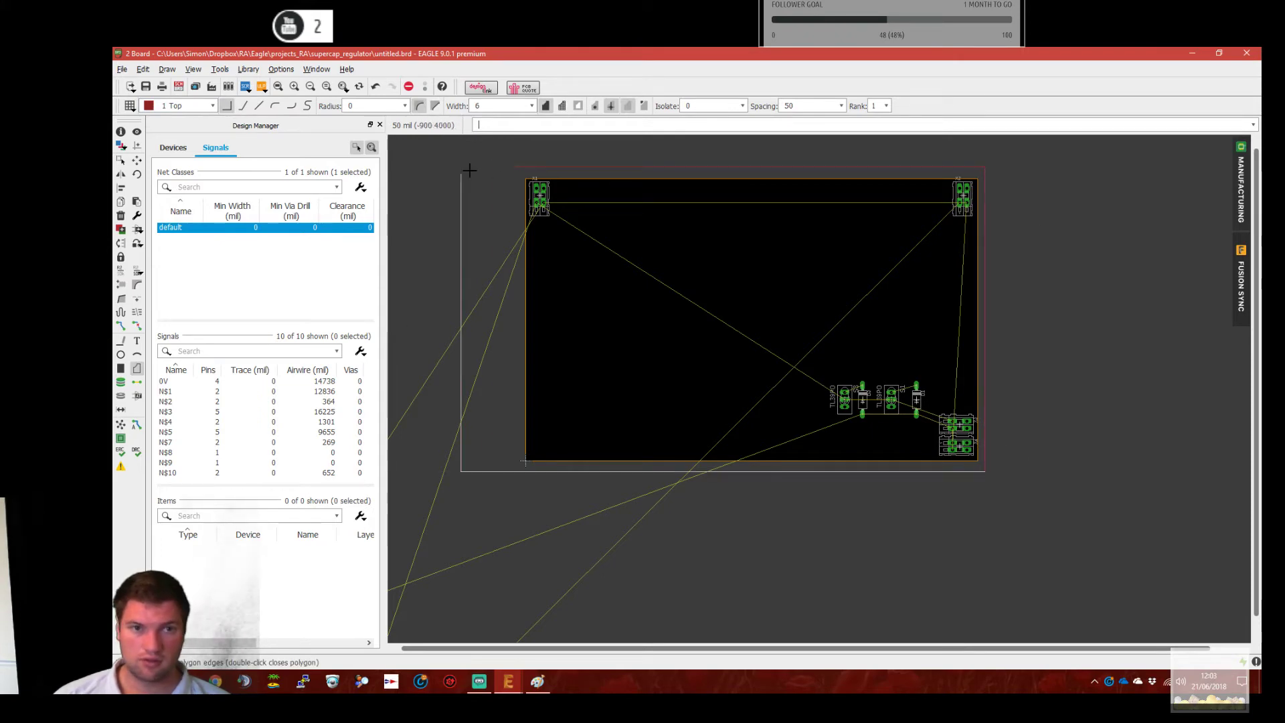
left_click(514, 166)
Name the Top-layer polygon 0V and recalculate the ratsnest to fill it as a copper pour.
right_click(522, 166)
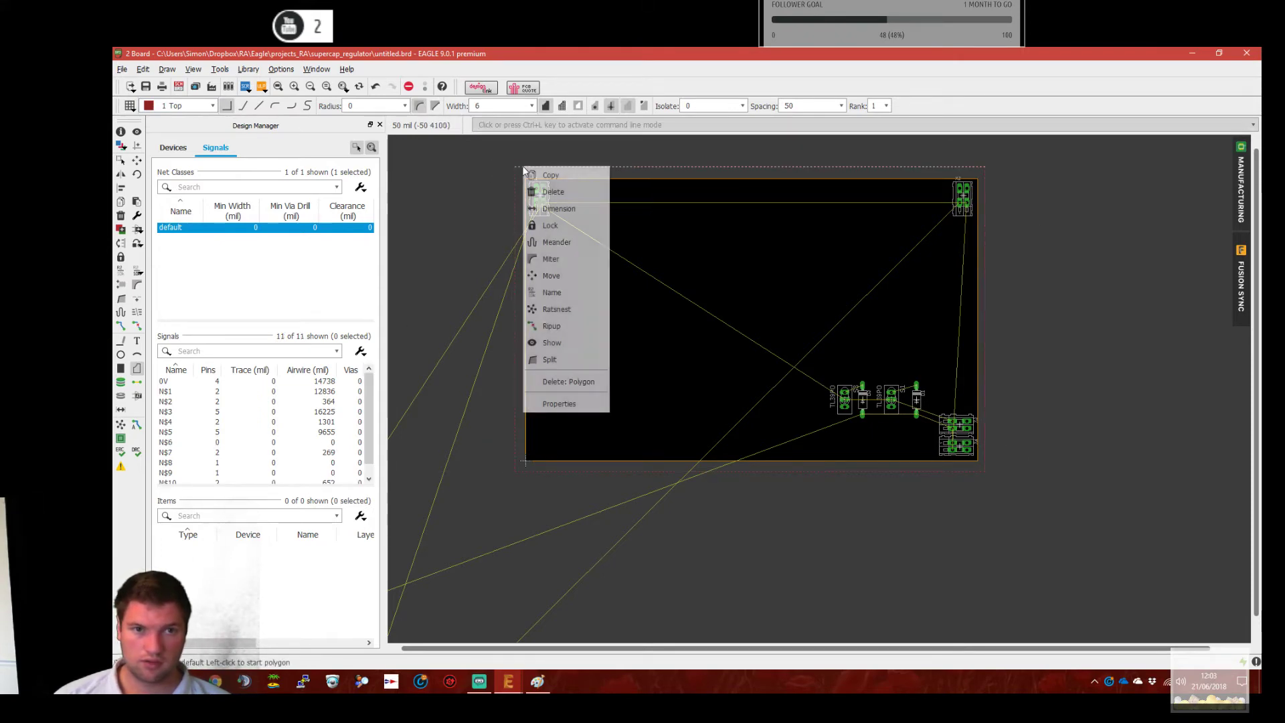
left_click(554, 298)
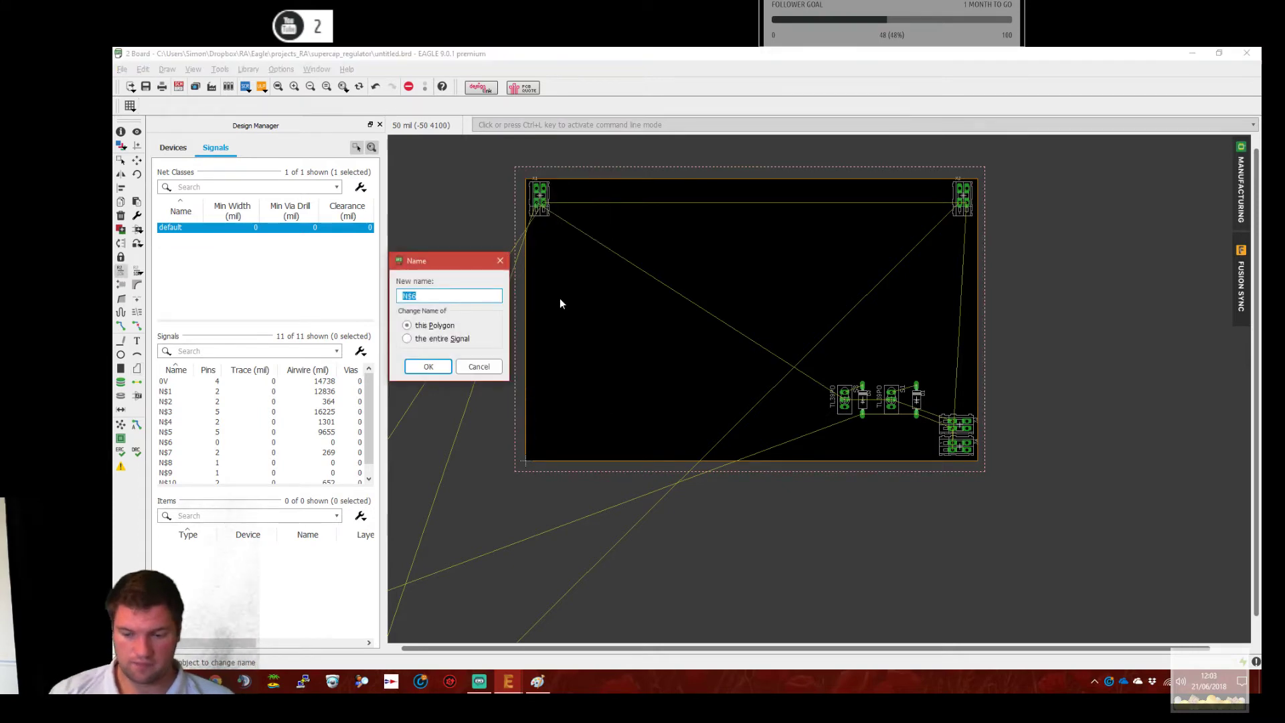
type("0V")
key("Return")
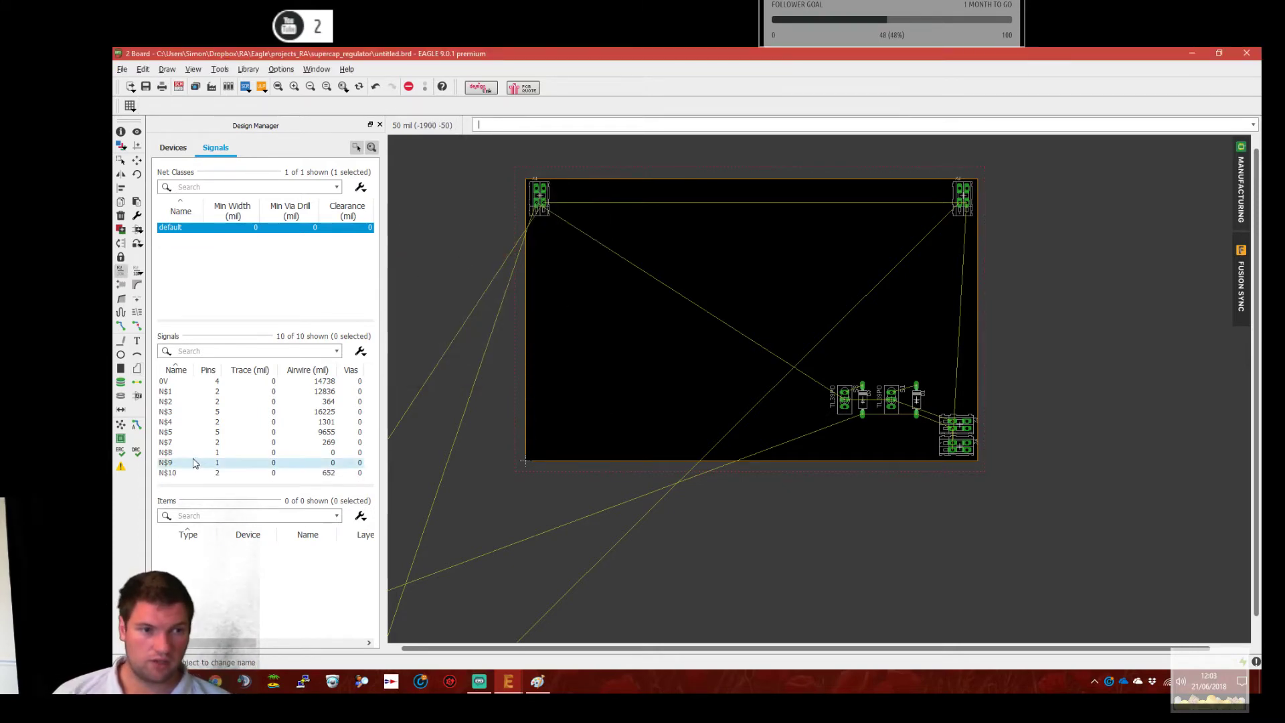
left_click(121, 424)
scroll(998, 418, "up", 2)
scroll(971, 462, "up", 4)
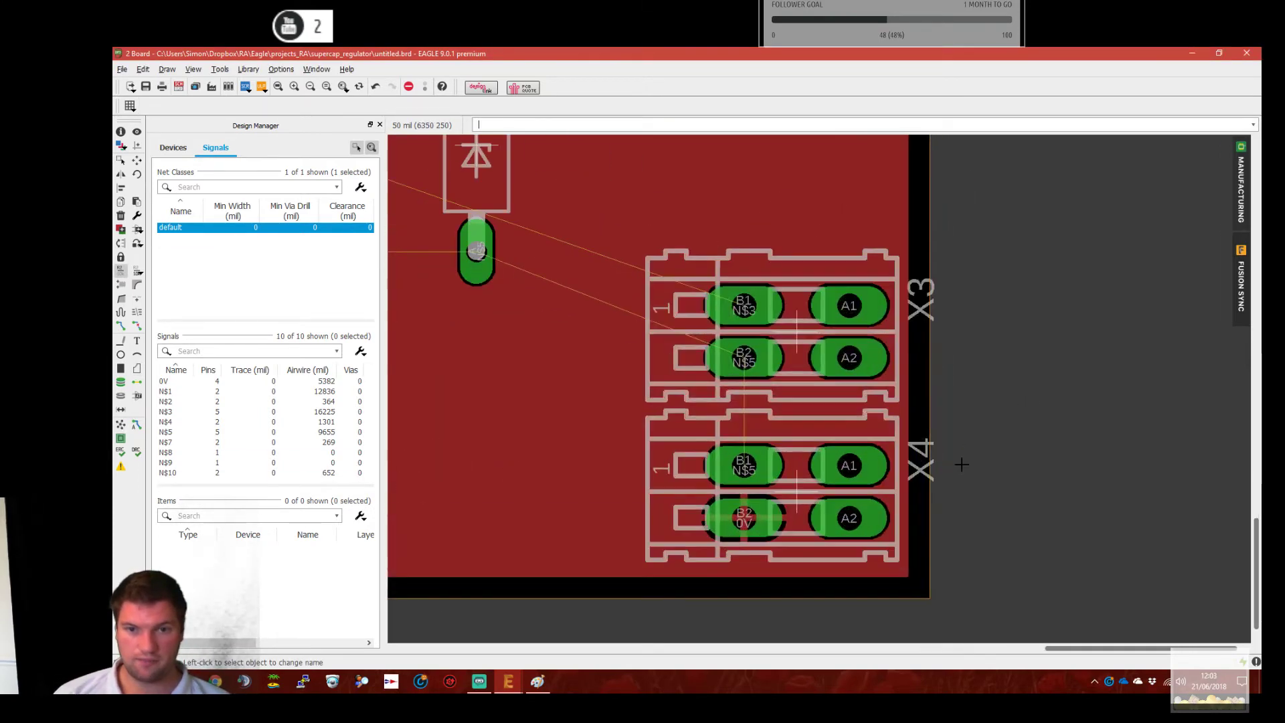
Move diode D2 from the parts column onto the board, just left of connector X4.
scroll(907, 482, "down", 3)
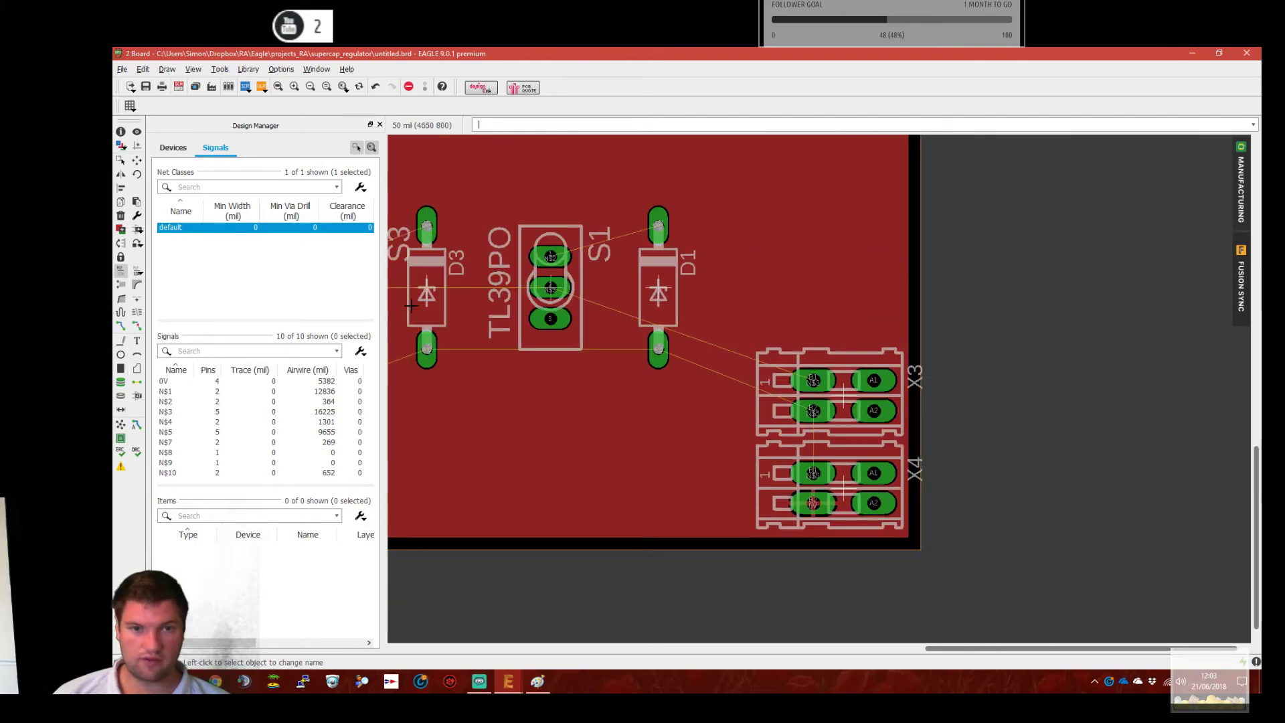
scroll(830, 294, "down", 8)
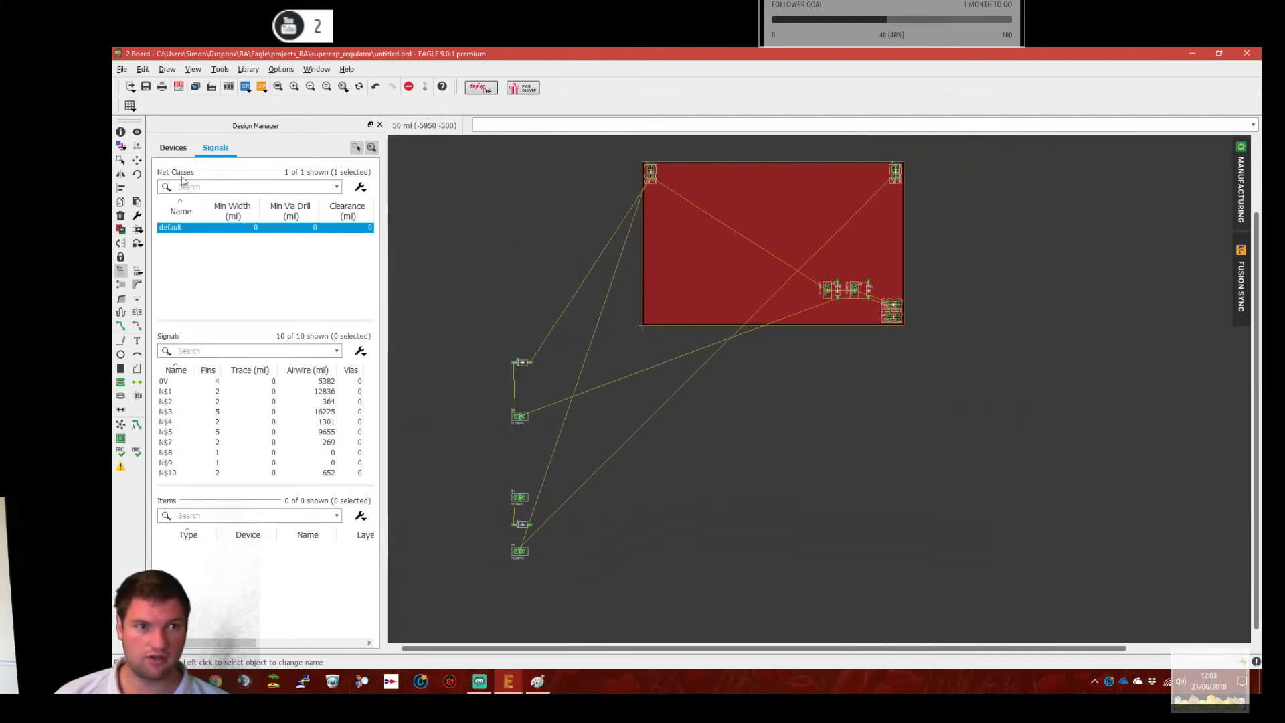
left_click(136, 161)
left_click(522, 362)
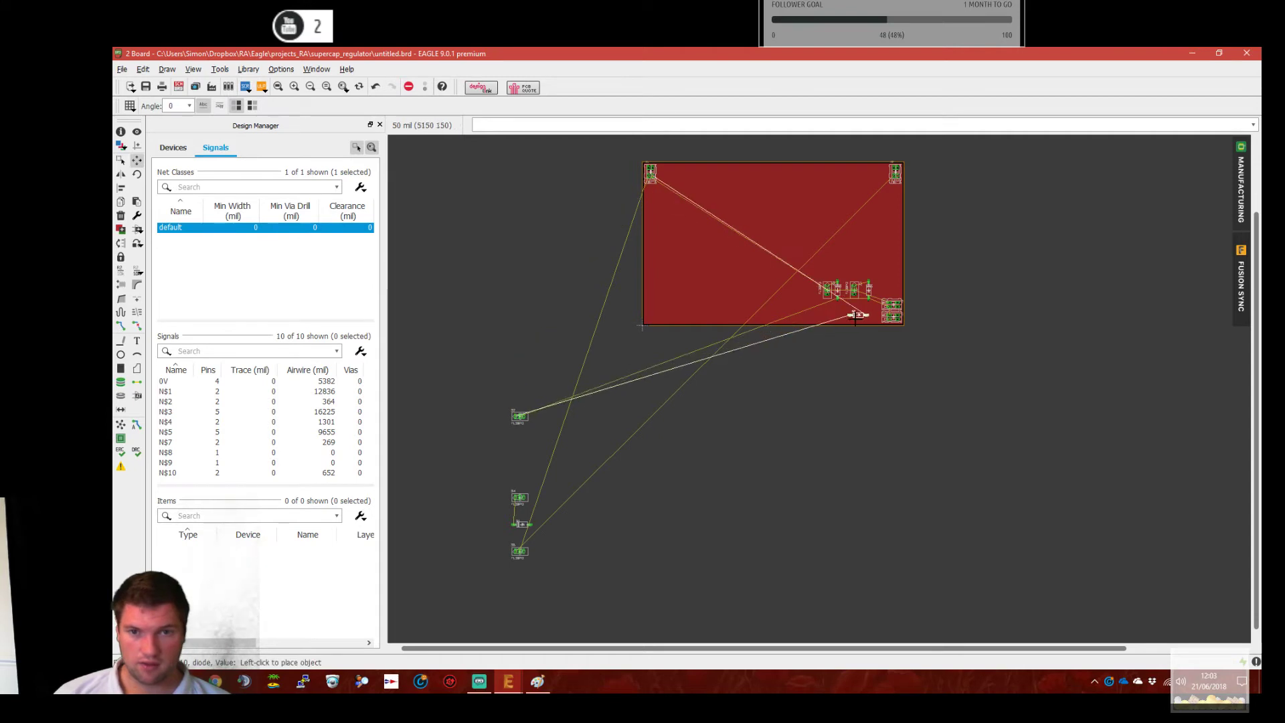
left_click(860, 315)
Group the remaining parts S2, S4, D4 and S5 and move them together into the board outline.
left_click(121, 161)
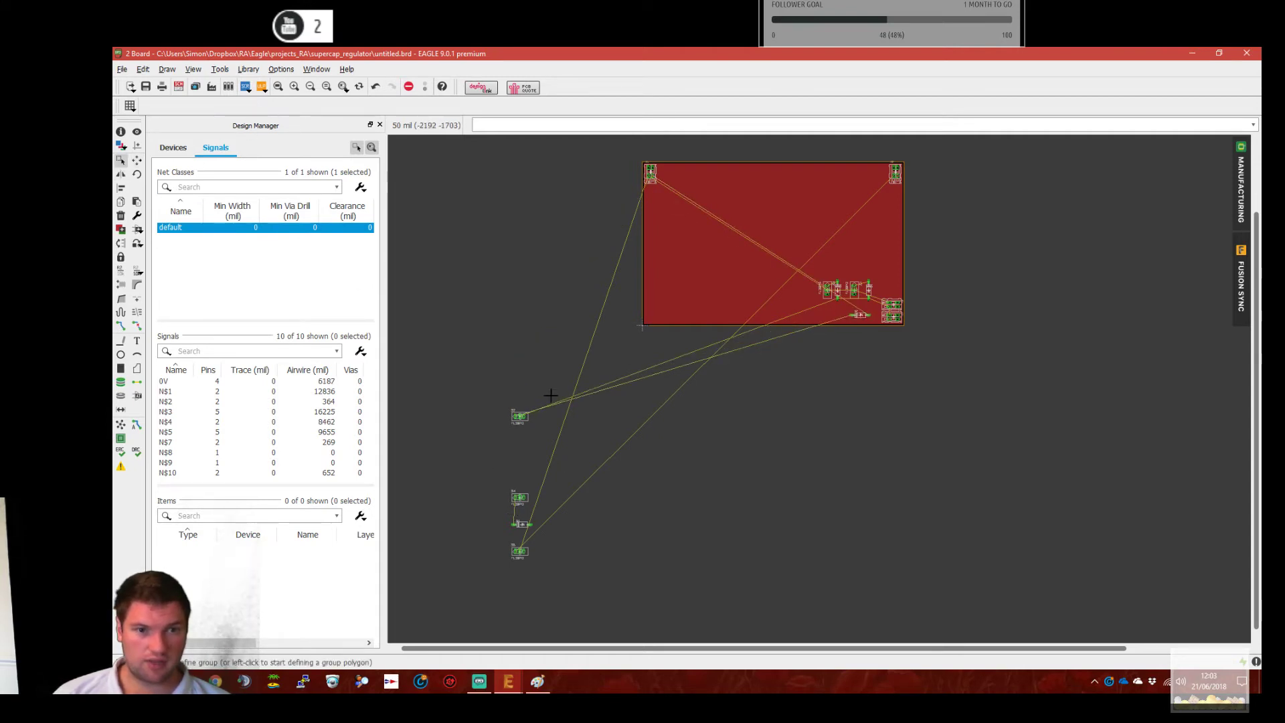
left_click_drag(480, 359, 523, 515)
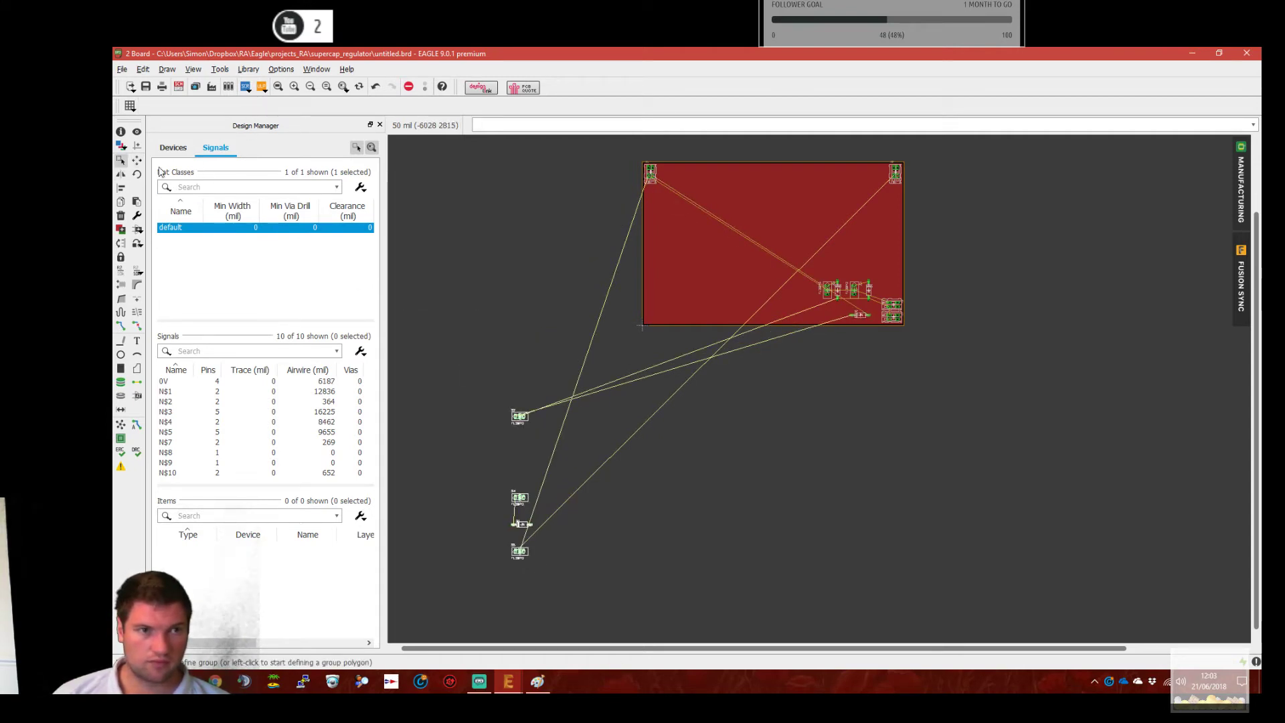
left_click(137, 160)
right_click(520, 419)
left_click(576, 591)
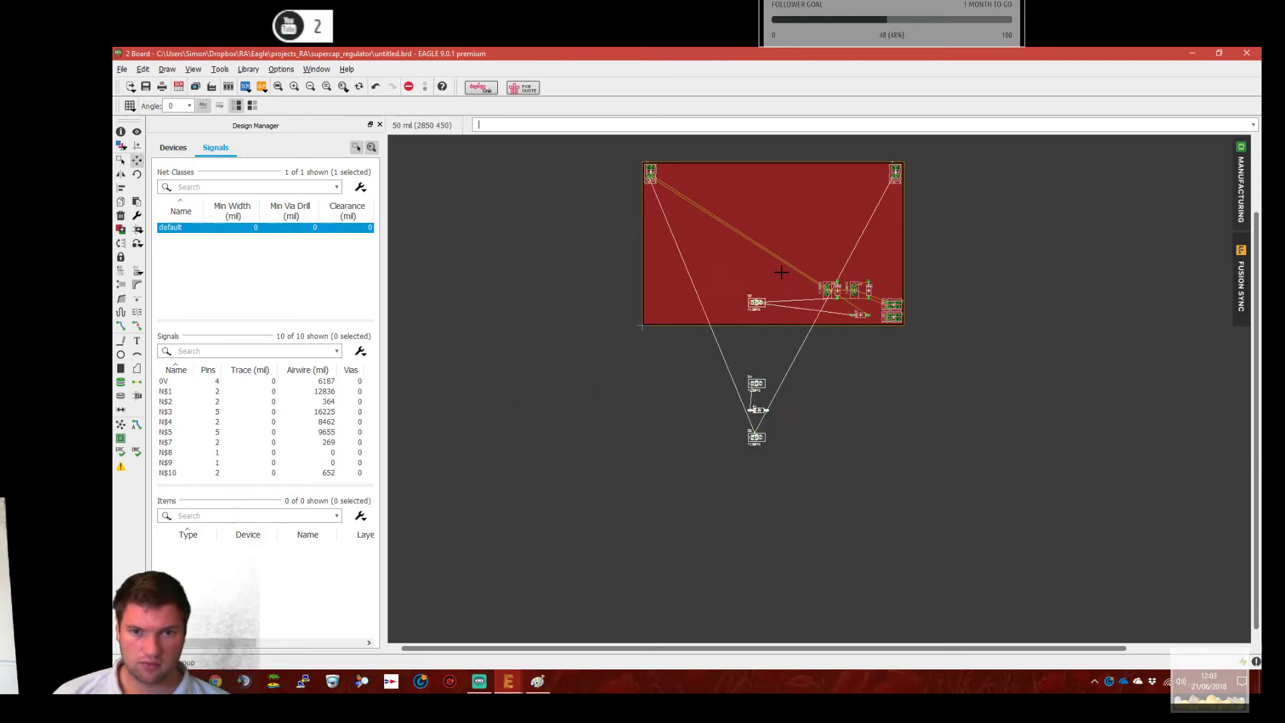
left_click(800, 189)
Rotate diode D2 to 270° and place it directly below diode D1, beside connector X4.
scroll(894, 233, "up", 7)
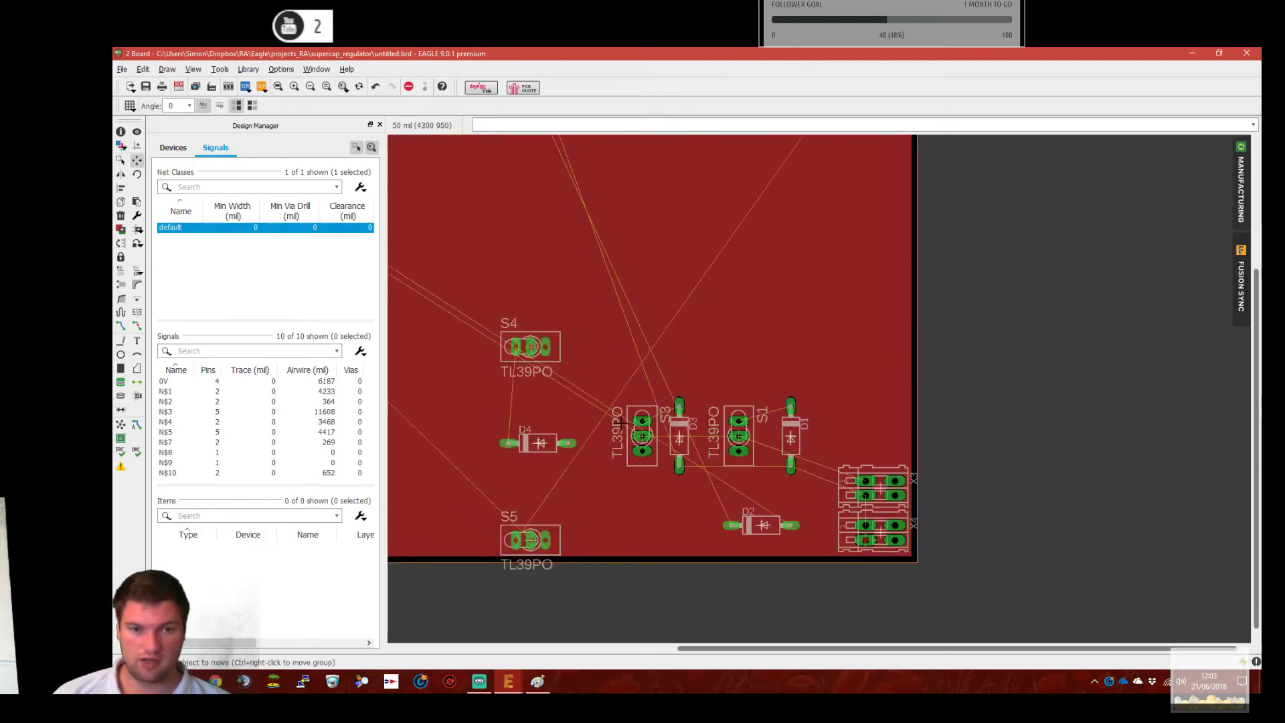
scroll(621, 421, "up", 4)
left_click(844, 472)
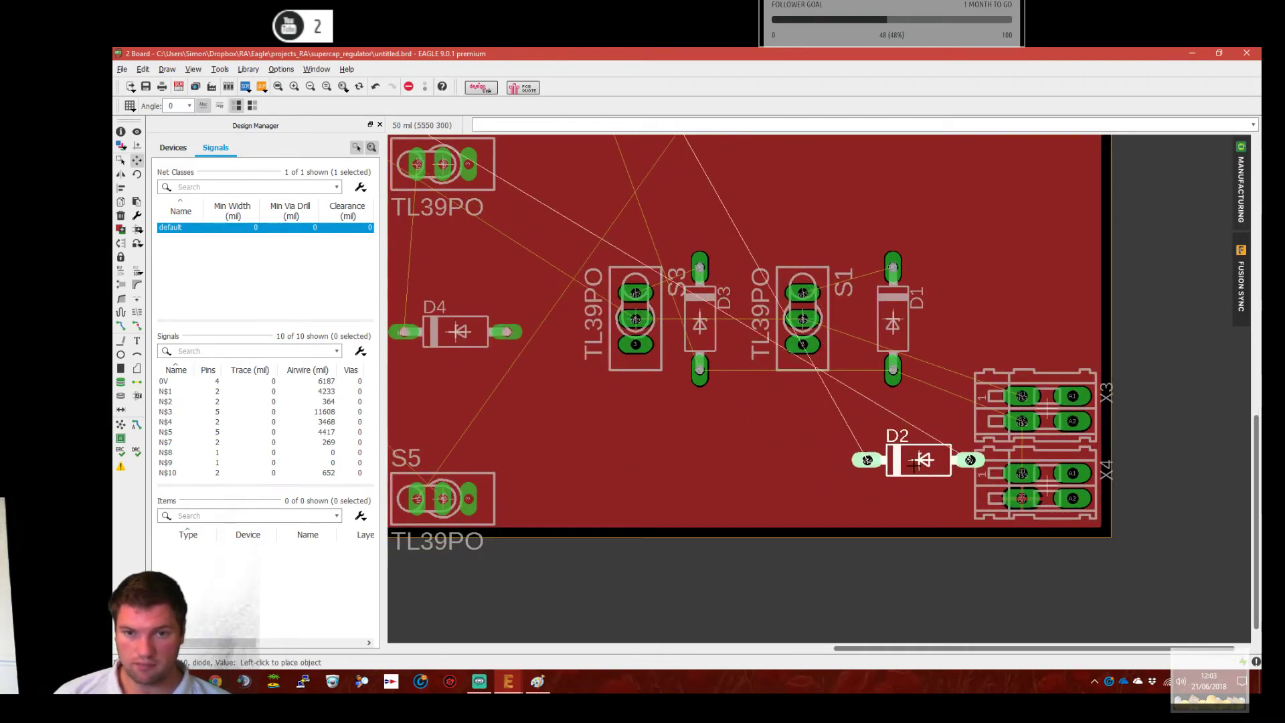
right_click(881, 462)
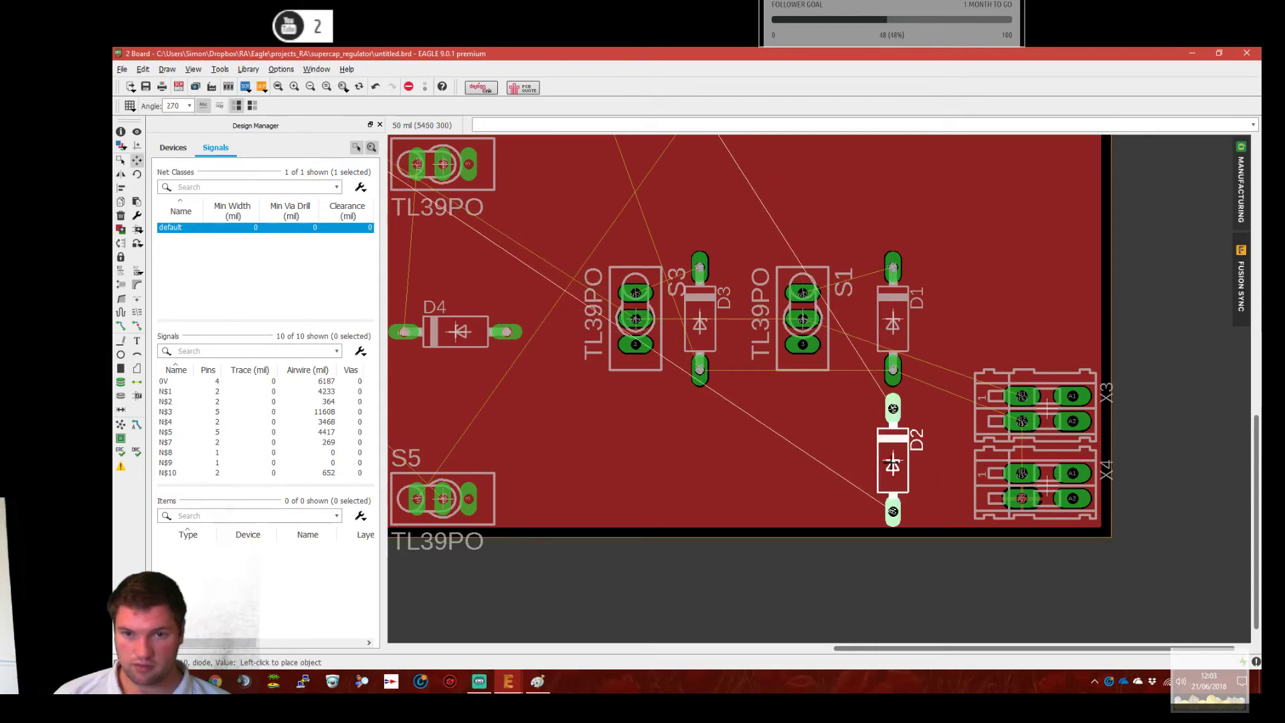
left_click(894, 462)
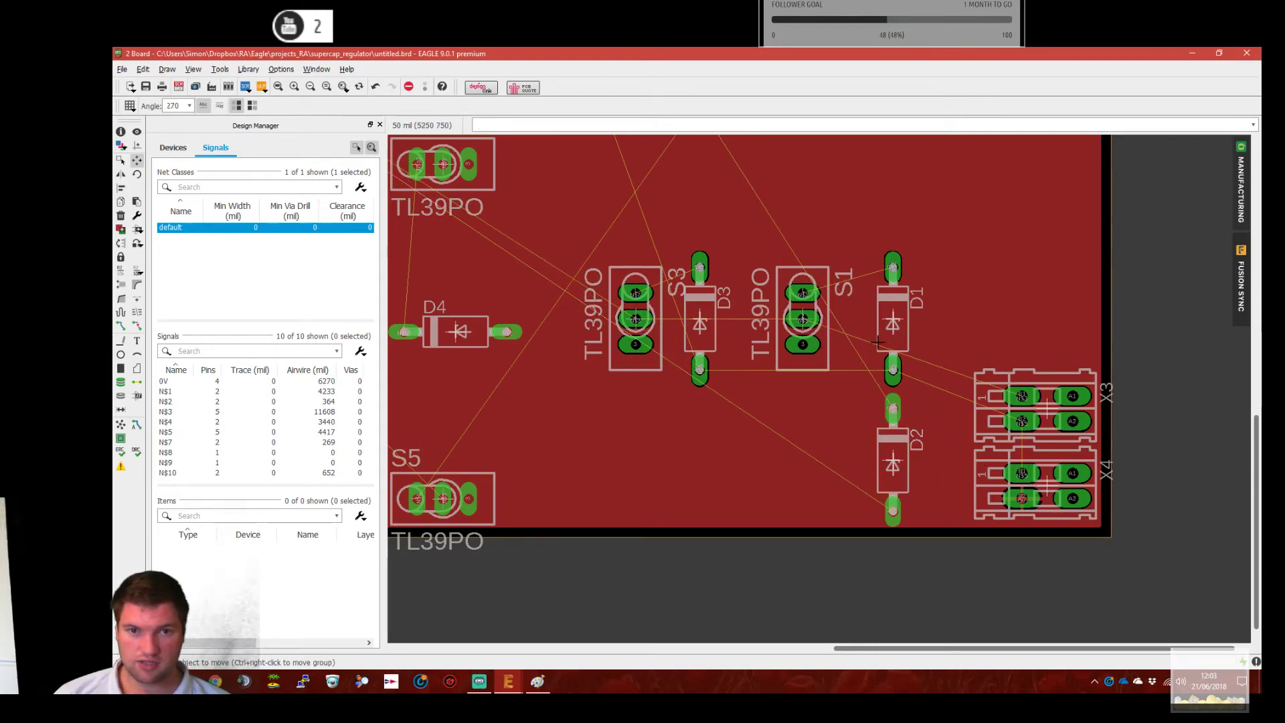
Shift D1, S1, D3 and S3 slightly upward by the same amount, keeping them aligned in a row.
left_click(898, 320)
left_click(894, 293)
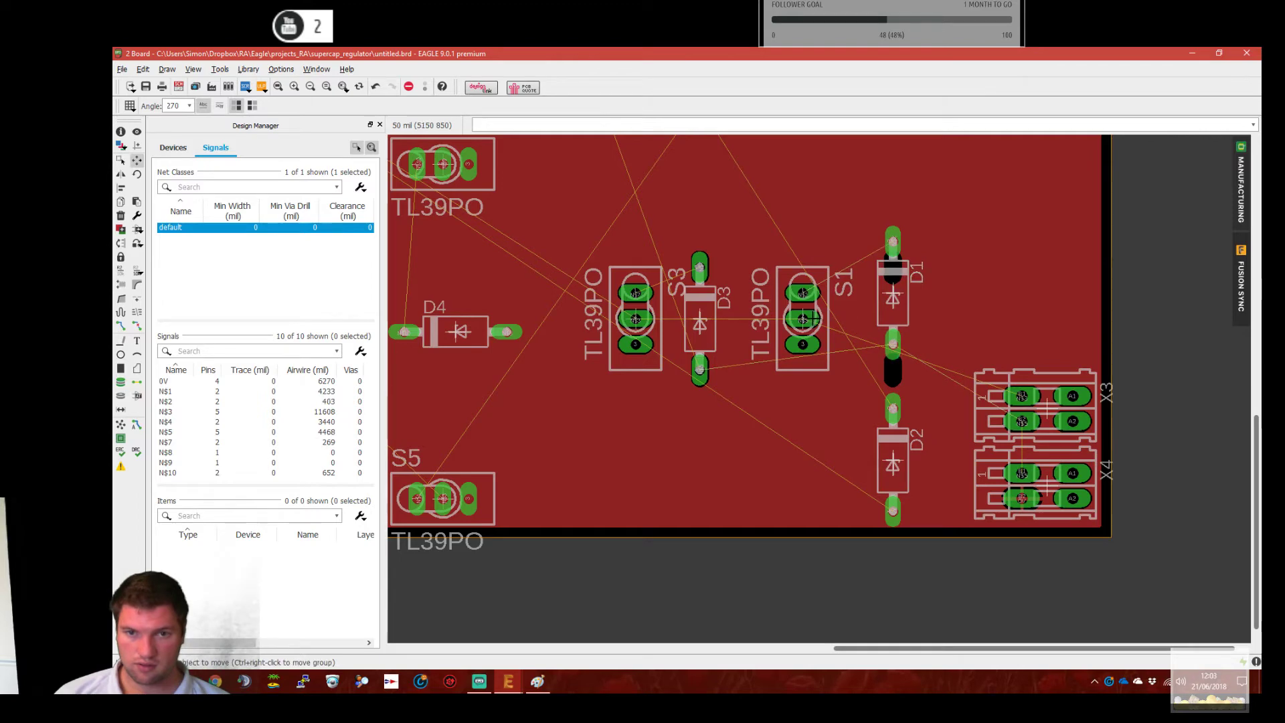
left_click(813, 319)
left_click(812, 294)
left_click(701, 322)
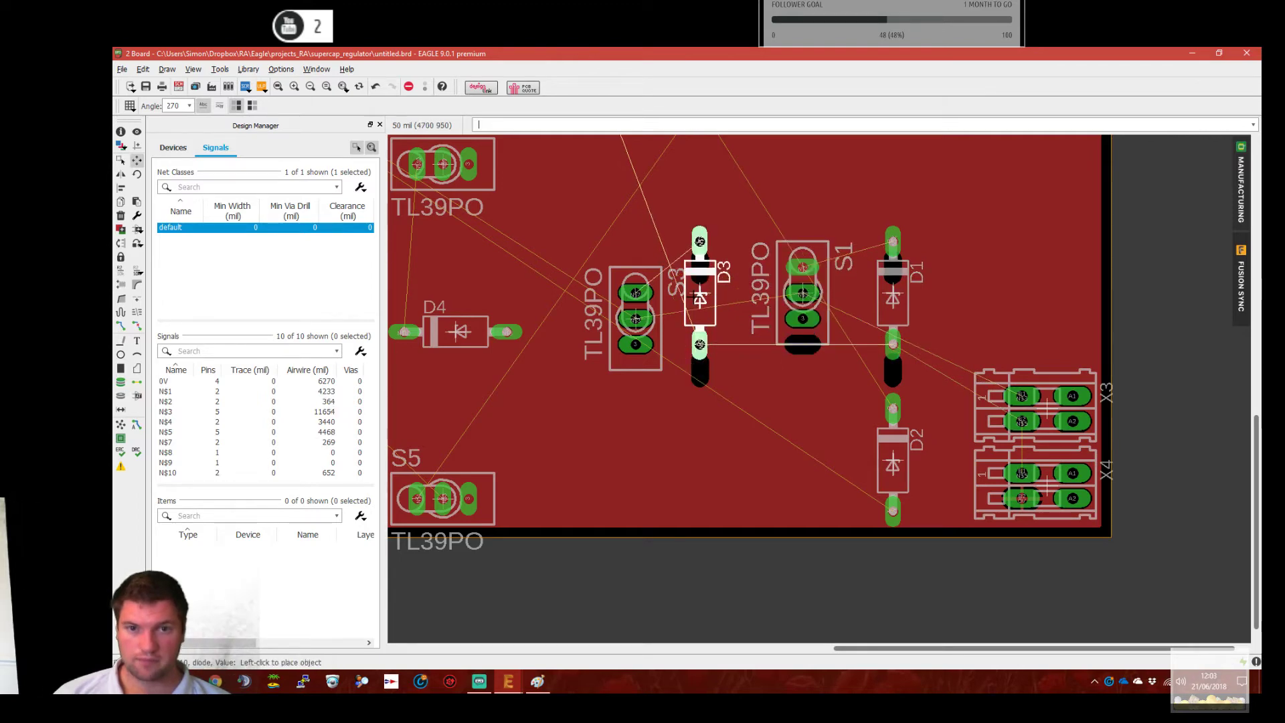
left_click(700, 296)
left_click(636, 318)
left_click(636, 293)
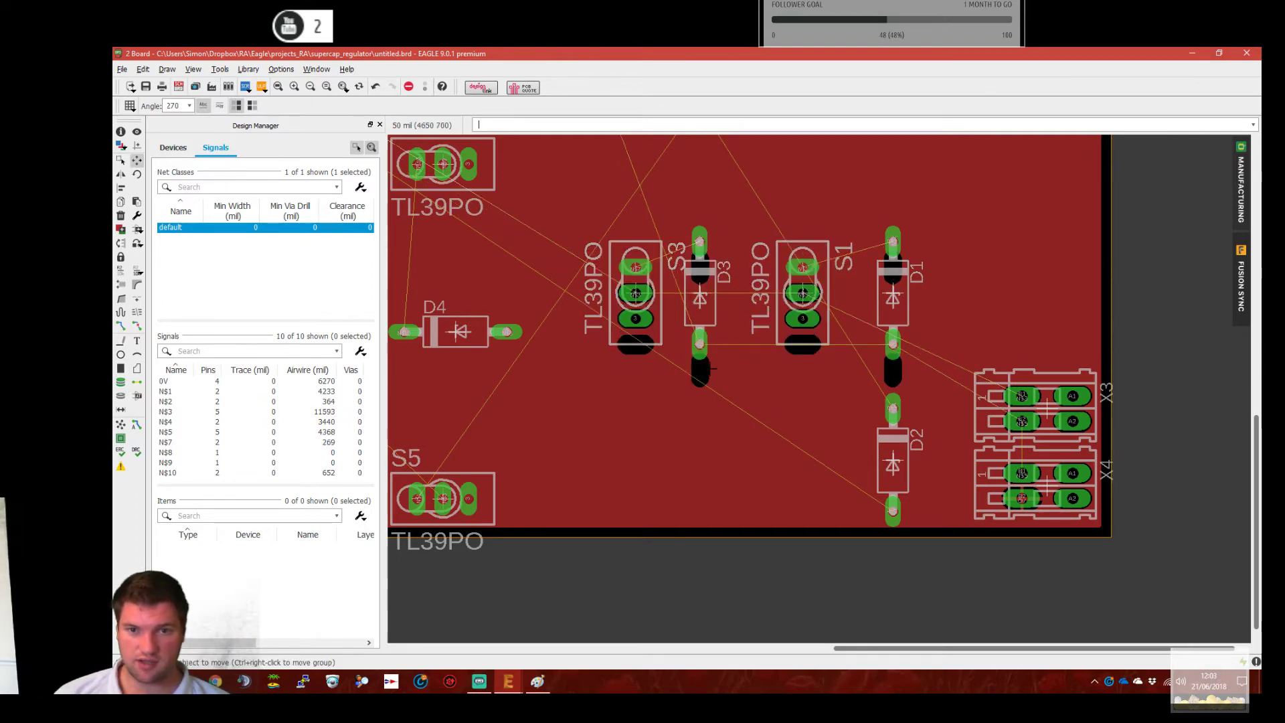
Nudge diode D2 up toward D1 and place diode D4, rotated to 270°, below D3 and level with D2.
left_click(893, 461)
left_click(893, 452)
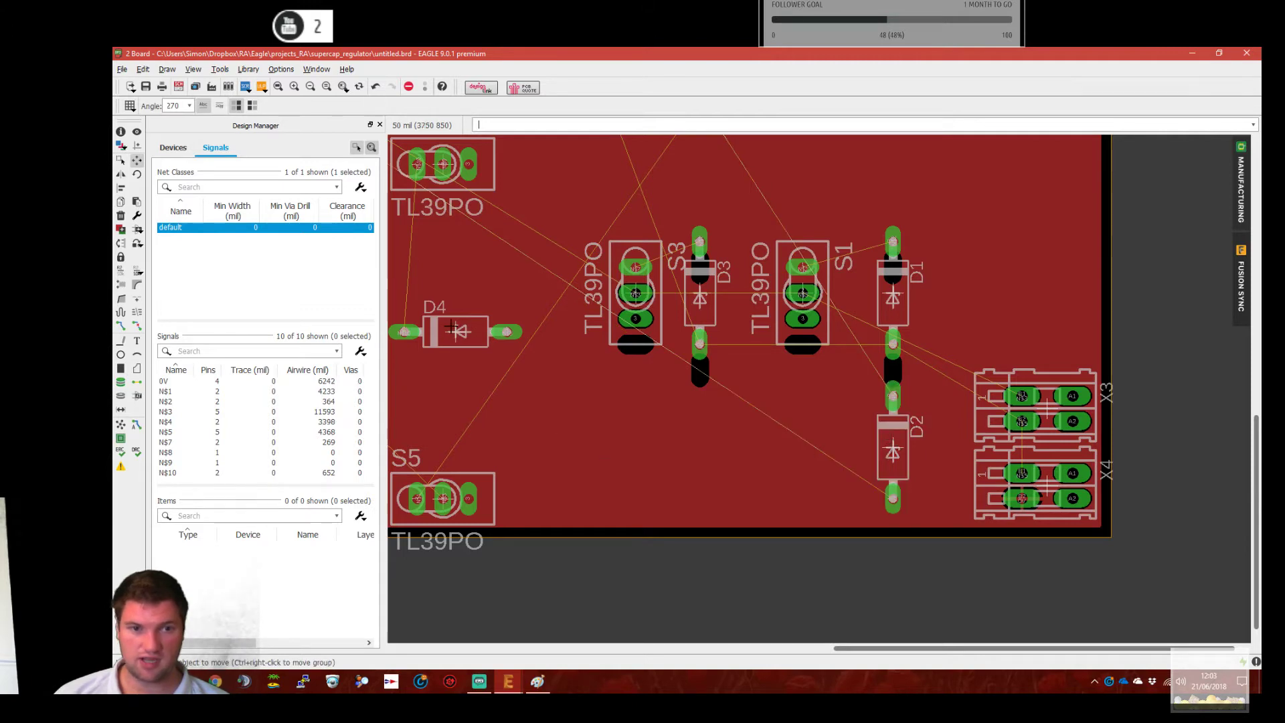
left_click(459, 331)
right_click(583, 398)
left_click(700, 453)
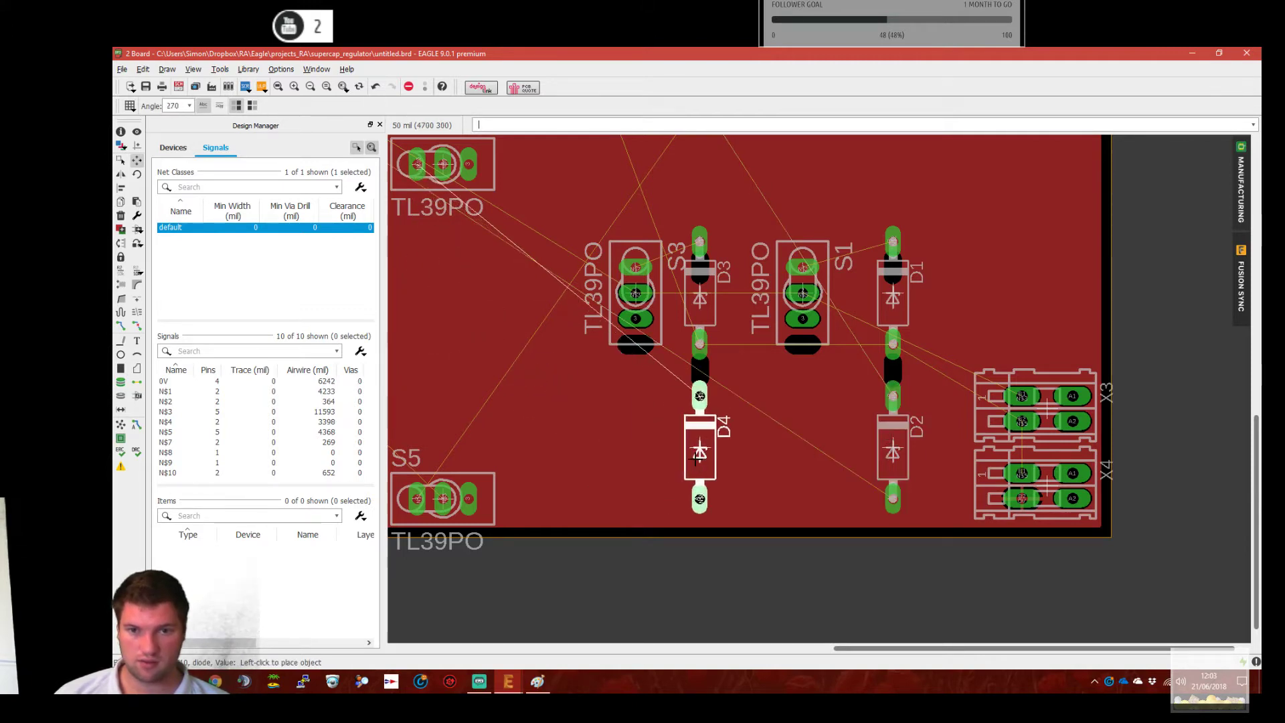
Rotate switch S5 to 270° and place it directly below switch S3, beside diode D4.
left_click(442, 496)
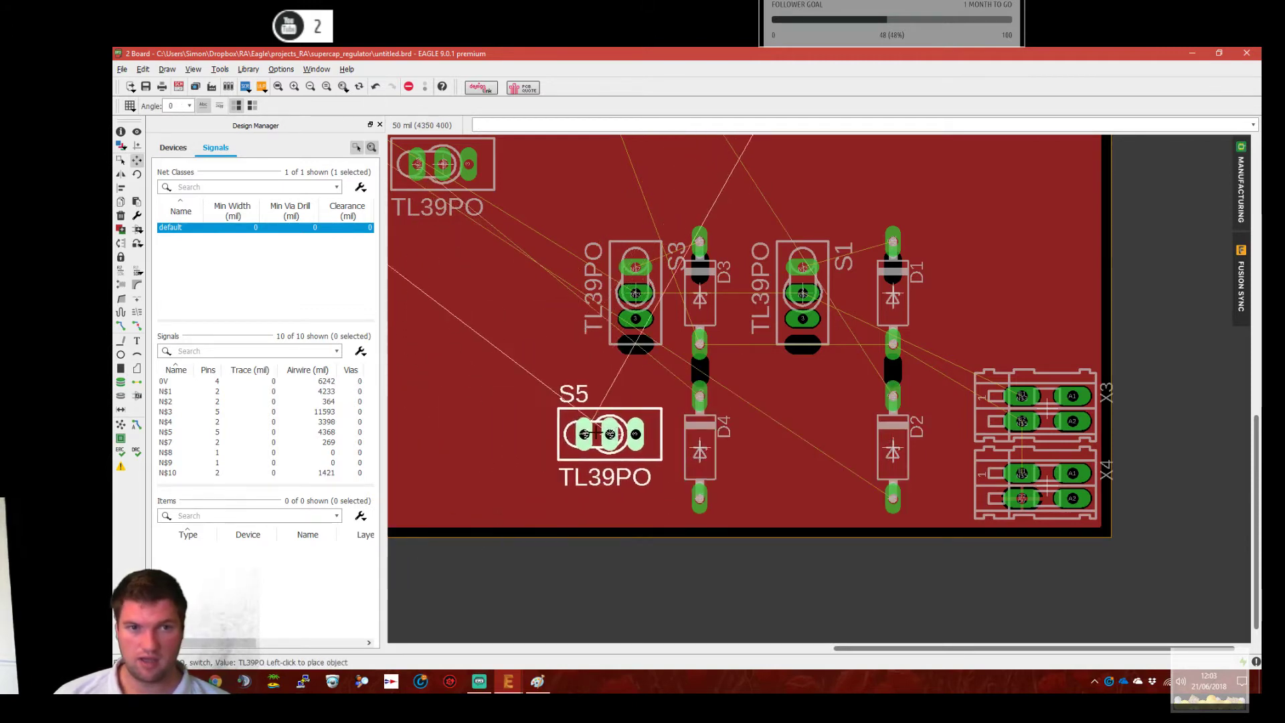
middle_click_drag(611, 431, 633, 473)
right_click(757, 499)
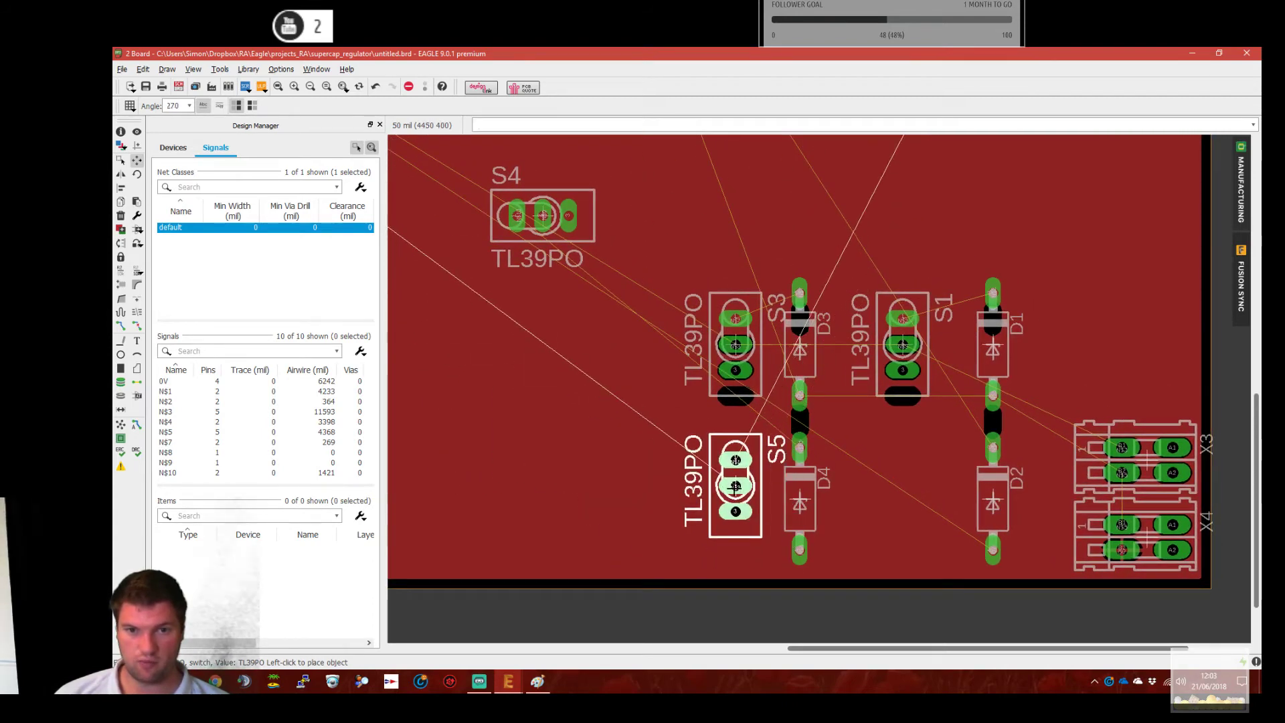
left_click(735, 499)
Rotate switch S4 to 270°, place it below S1 beside diode D2, and recalculate the airwires and copper pour.
left_click(543, 216)
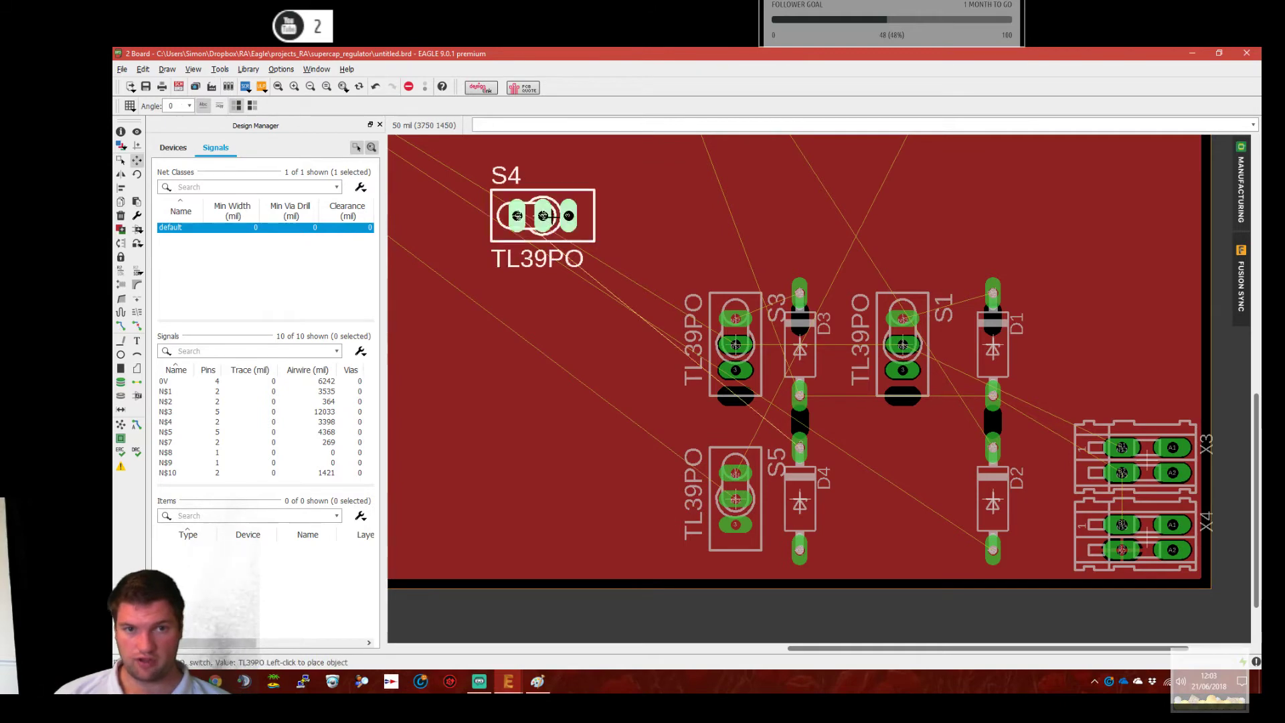
right_click(968, 485)
right_click(967, 484)
right_click(903, 486)
left_click(903, 486)
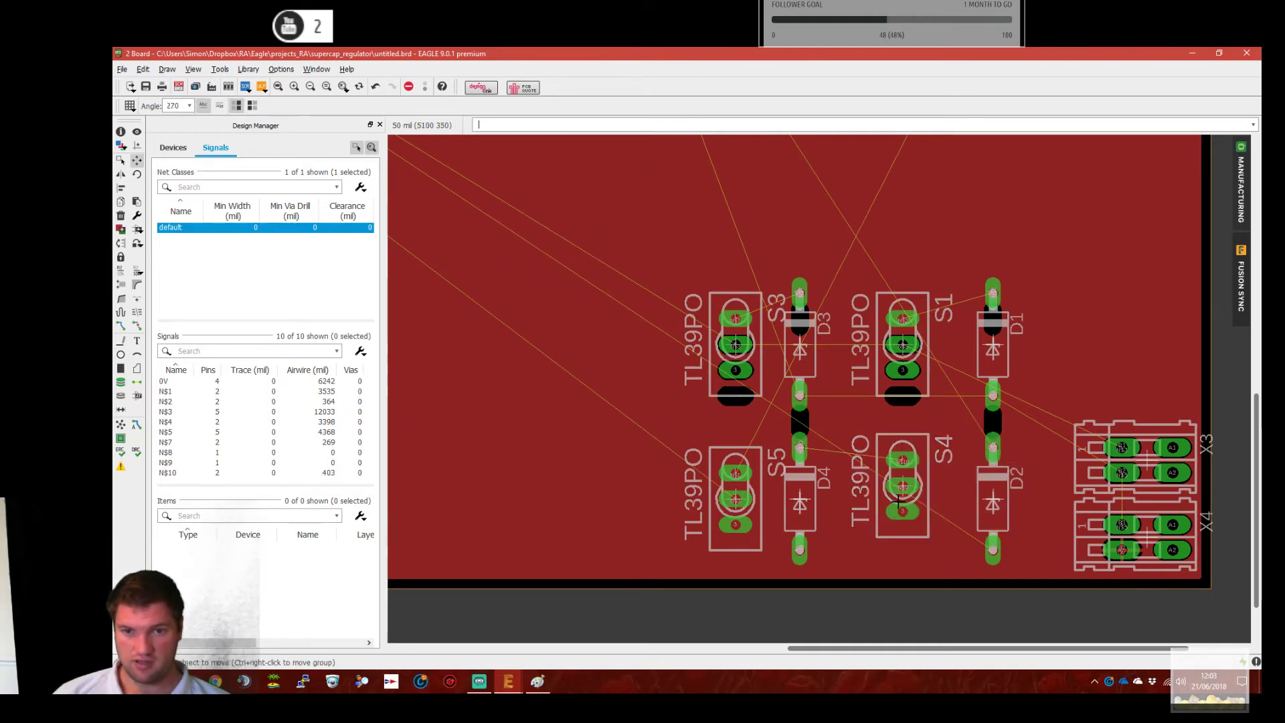
left_click(120, 424)
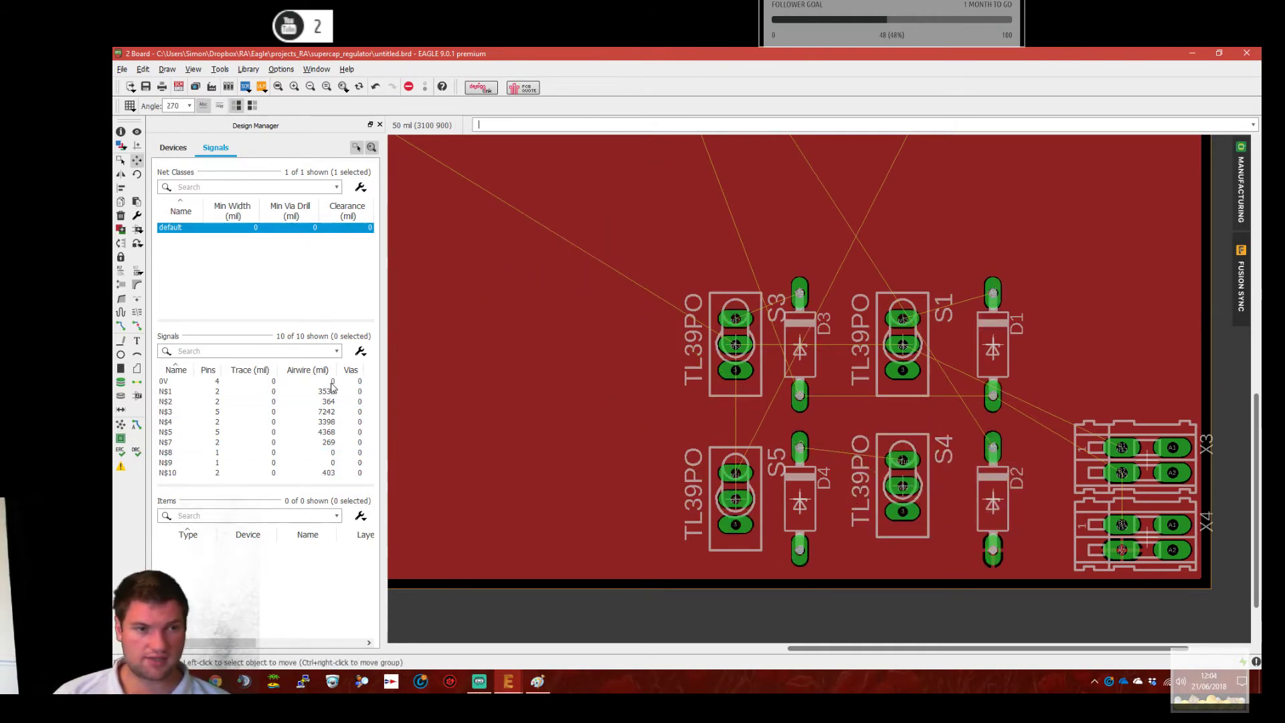
Start routing on the top layer with a track width of 20 mil.
left_click(120, 326)
scroll(1141, 512, "up", 2)
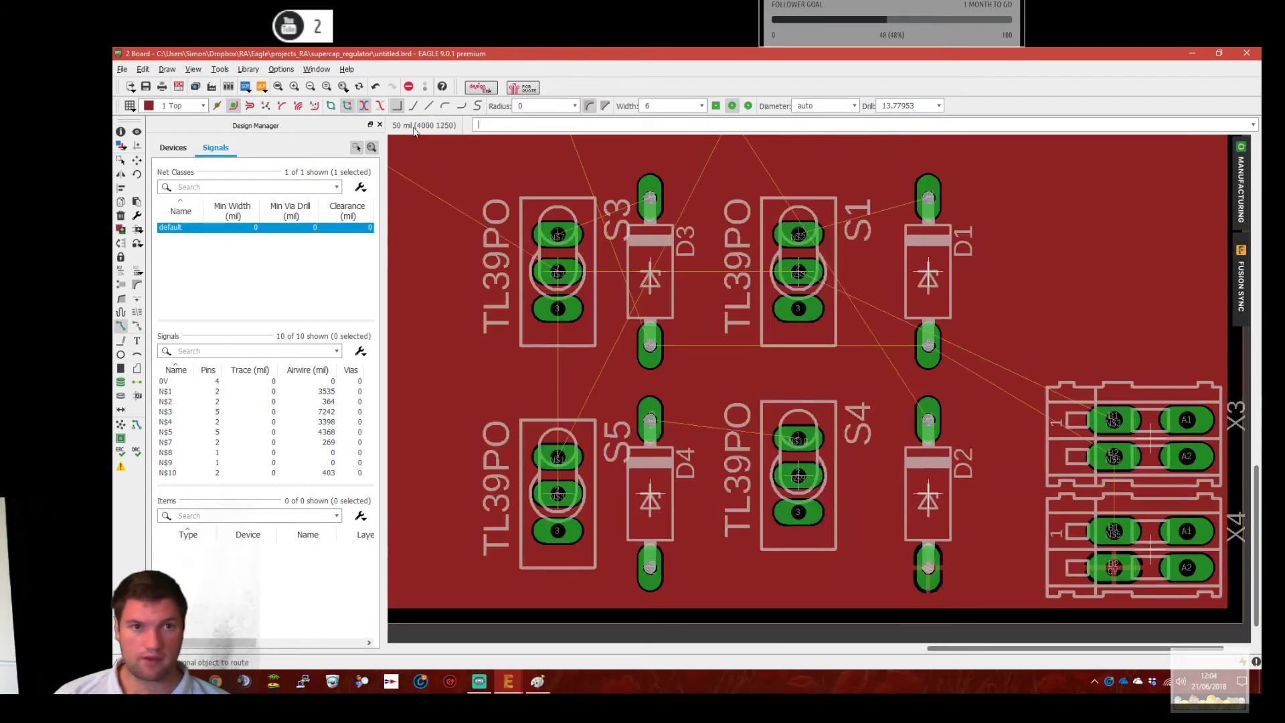
left_click(129, 106)
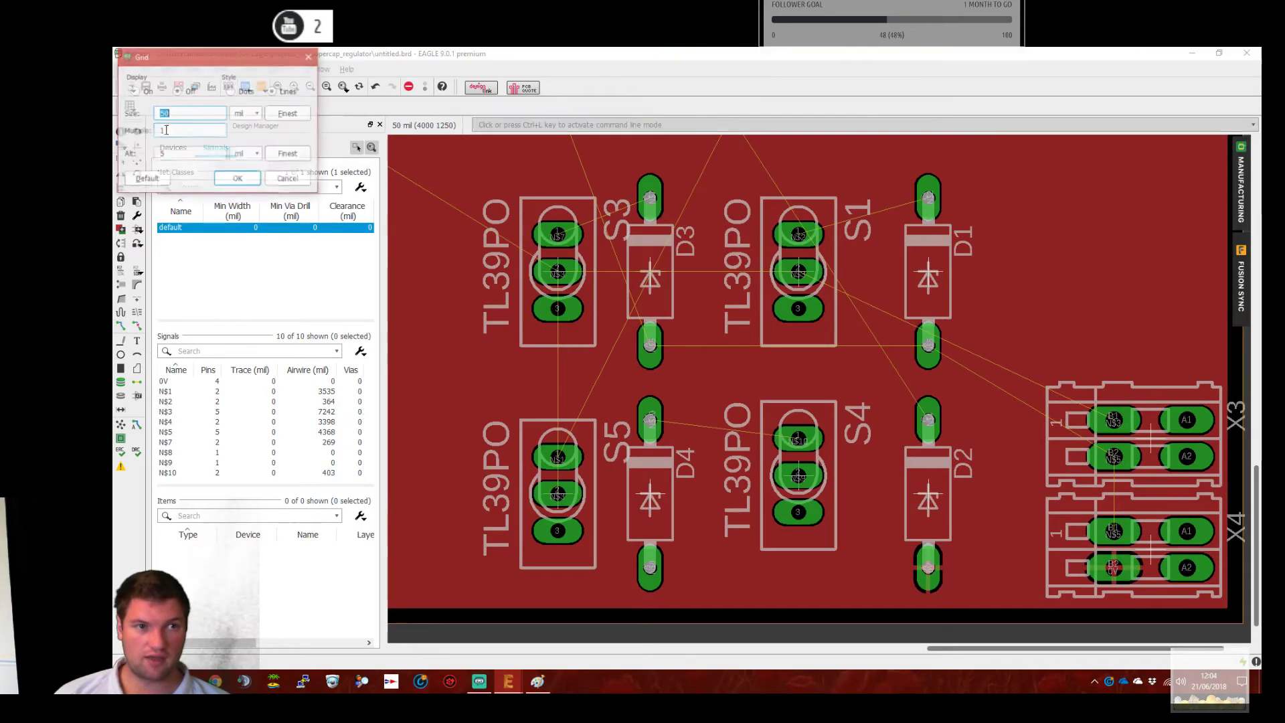
left_click(302, 184)
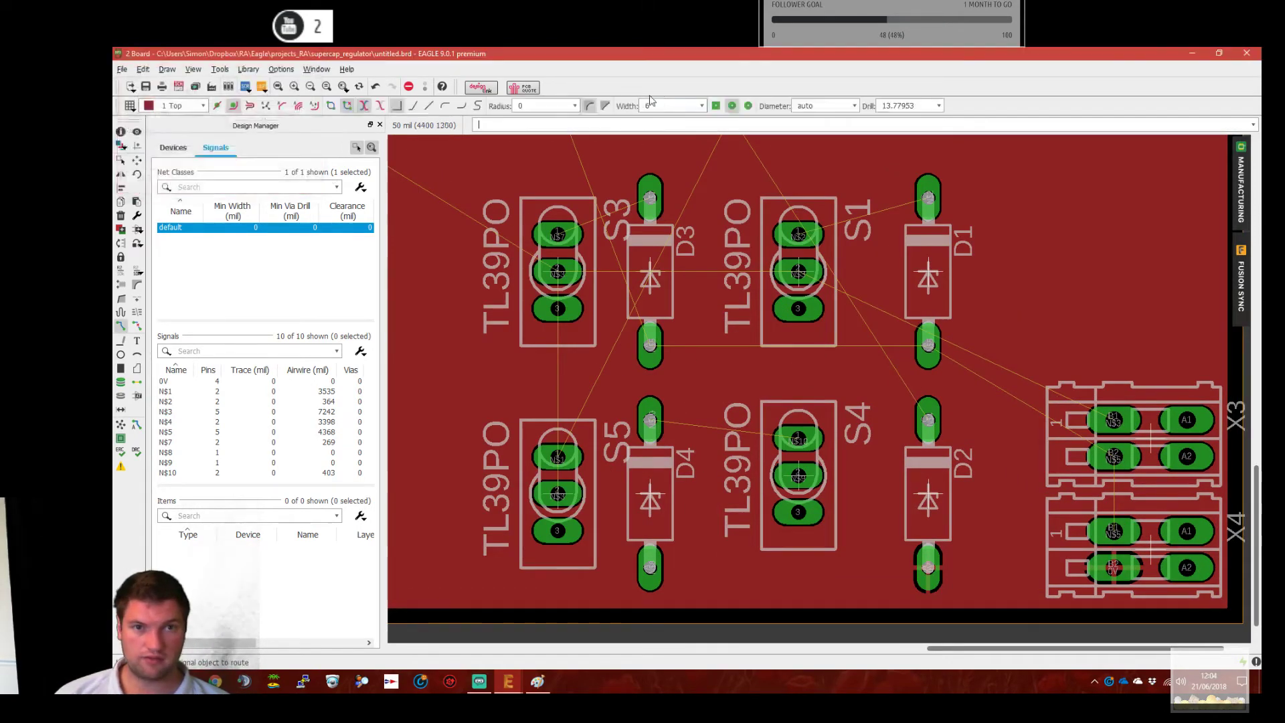
left_click(703, 106)
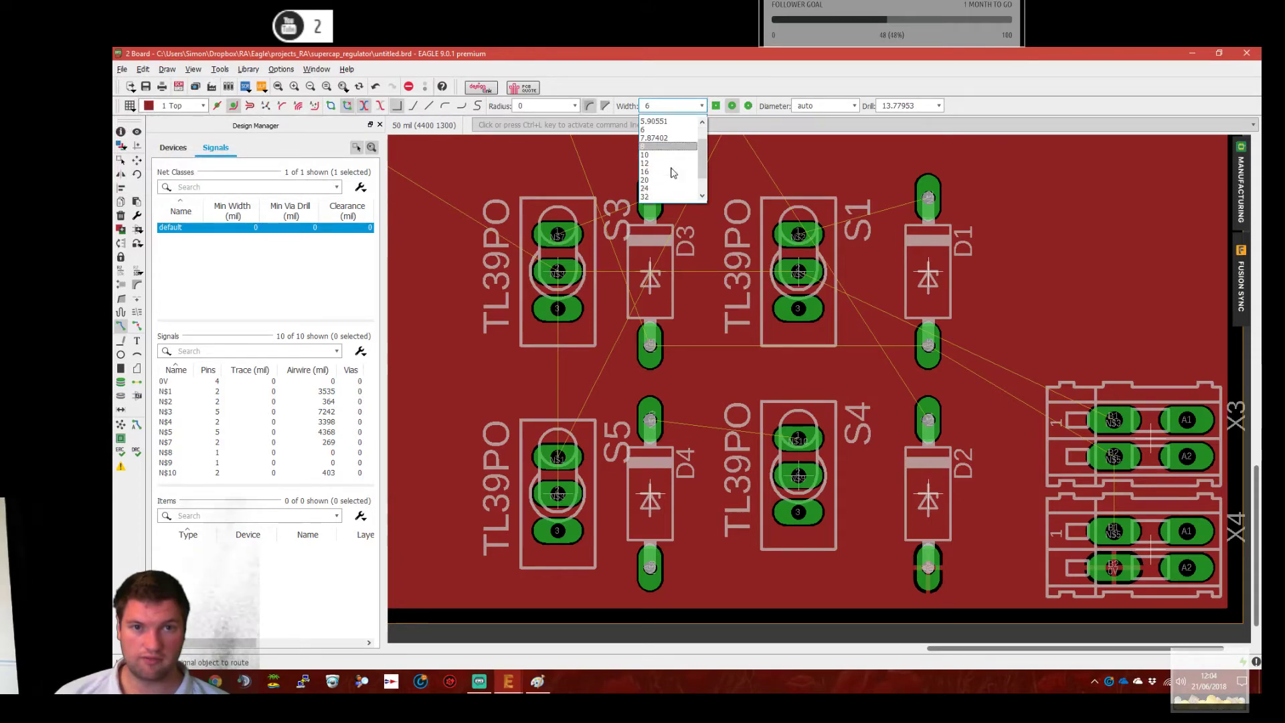
left_click(669, 180)
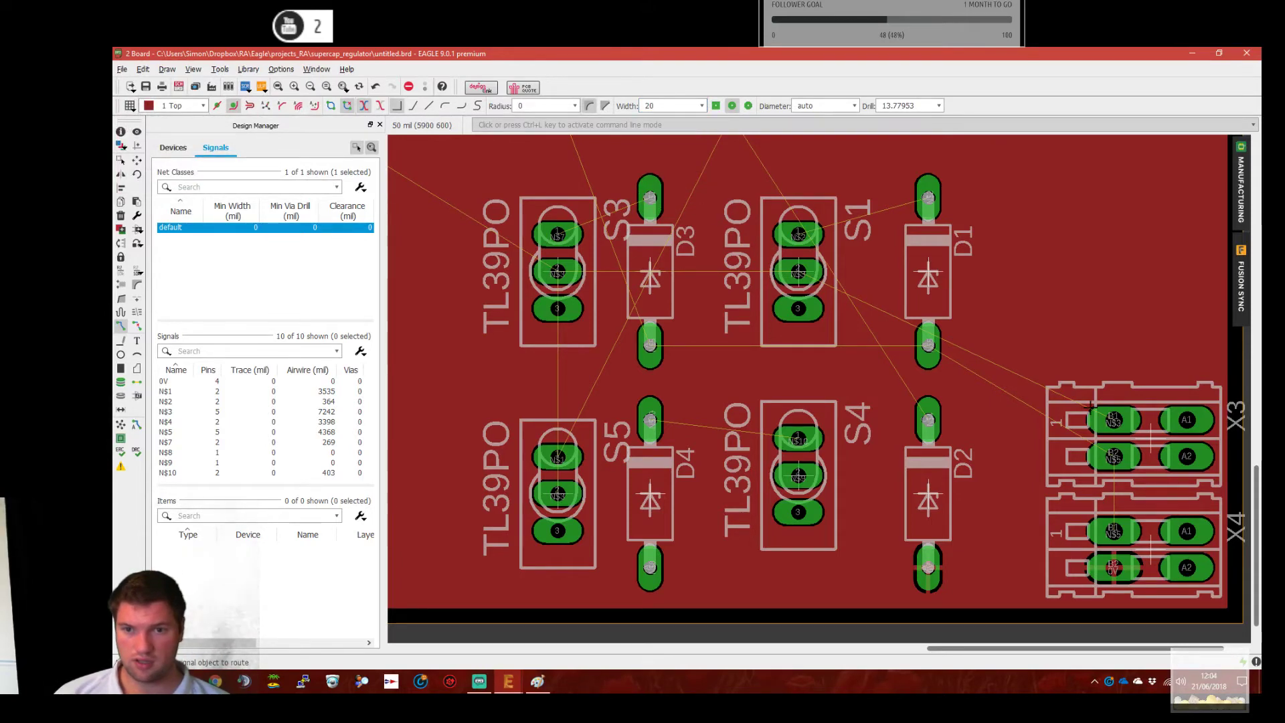
Route a 50 mil N$5 track from connector X3 to the lower pads of diodes D1 and D3.
left_click(1084, 447)
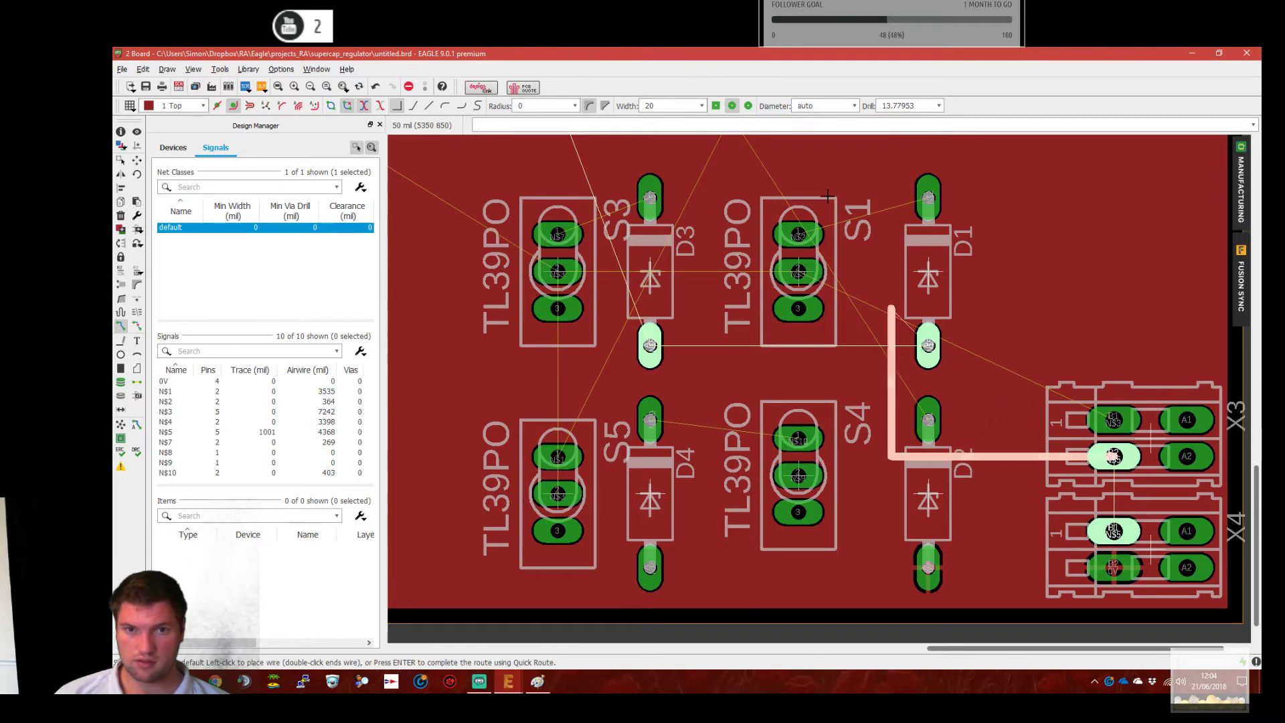
left_click(703, 106)
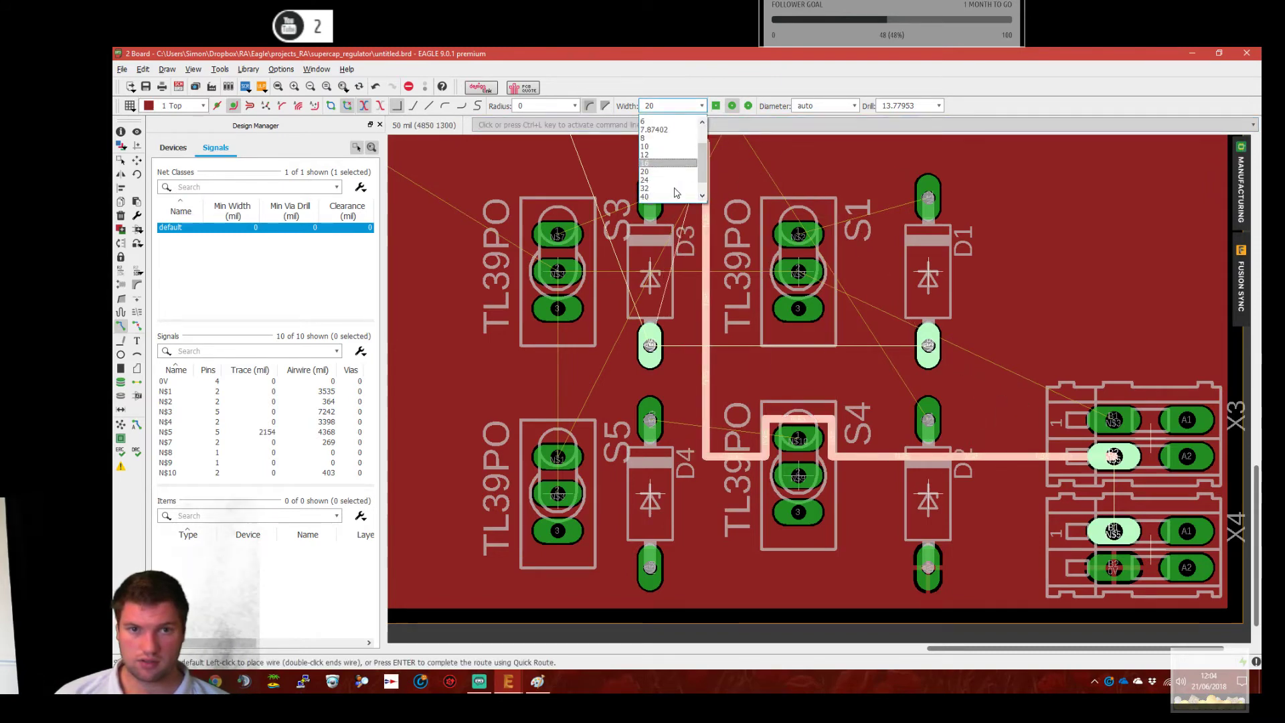
left_click(661, 188)
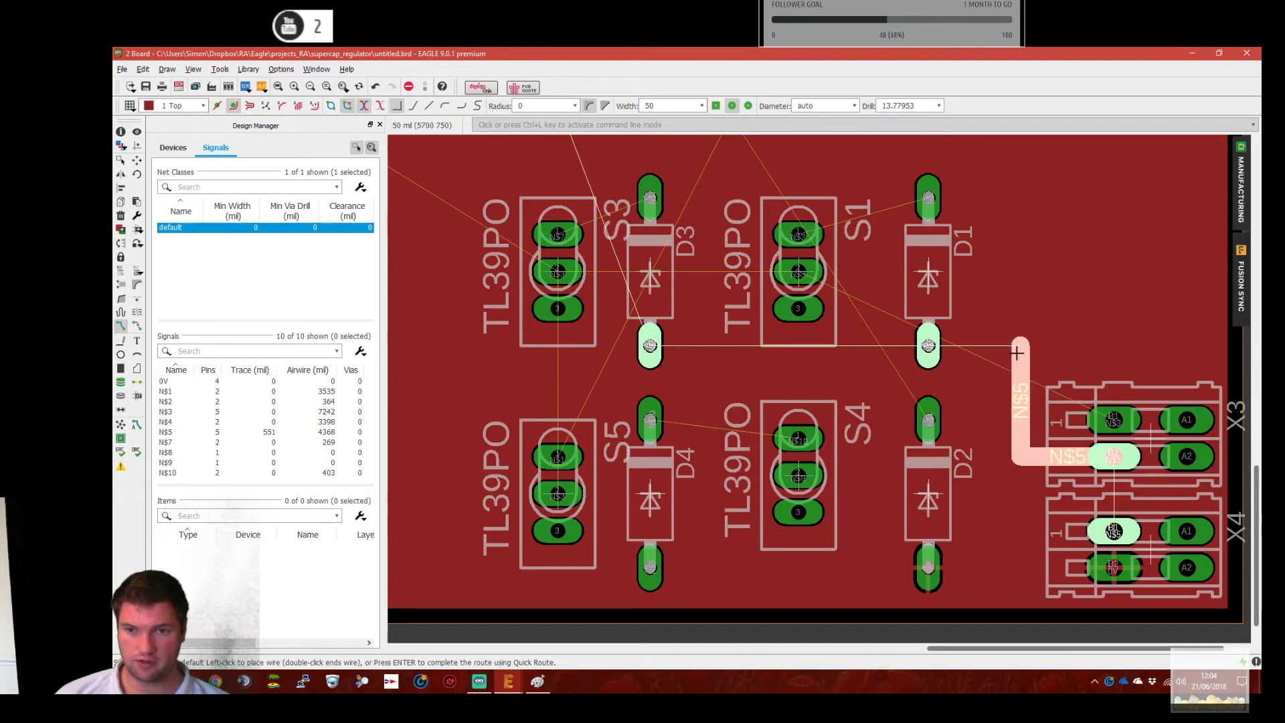
left_click(1004, 345)
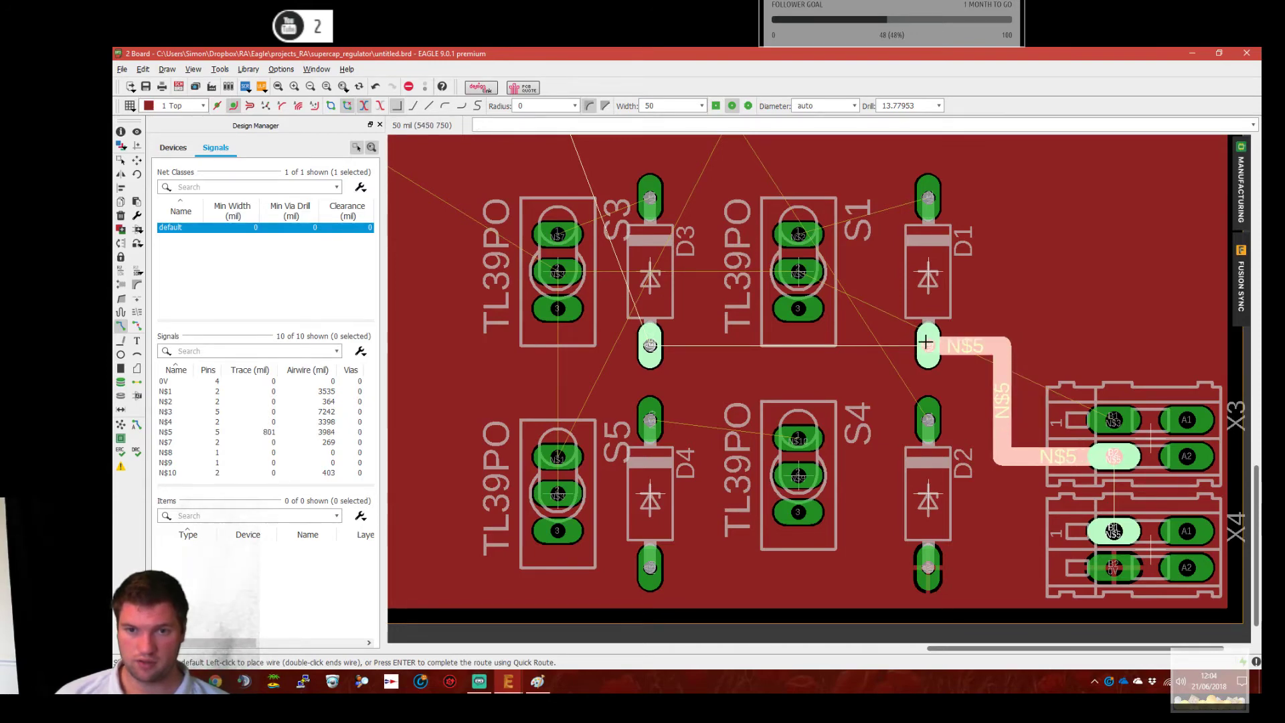
left_click(928, 345)
left_click(928, 344)
left_click(650, 345)
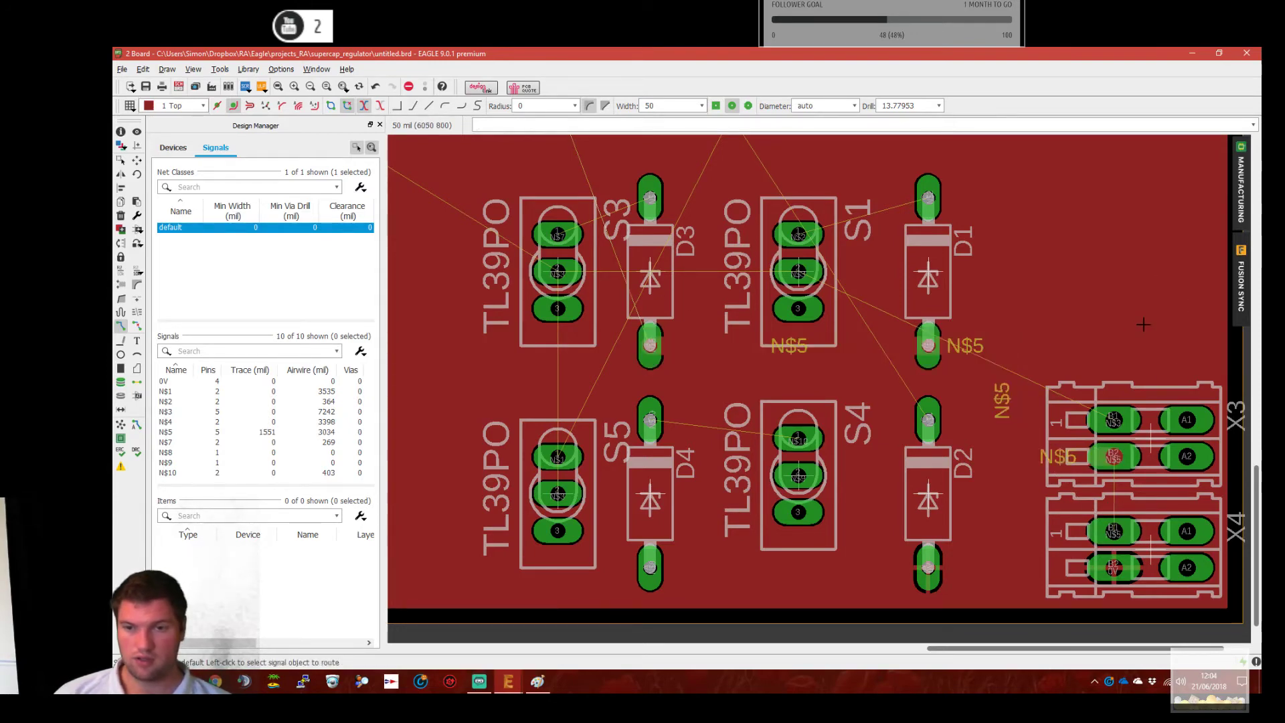
Route the N$3 track from X3's upper inner pad to the middle pins of switches S1 and S3.
left_click(1113, 420)
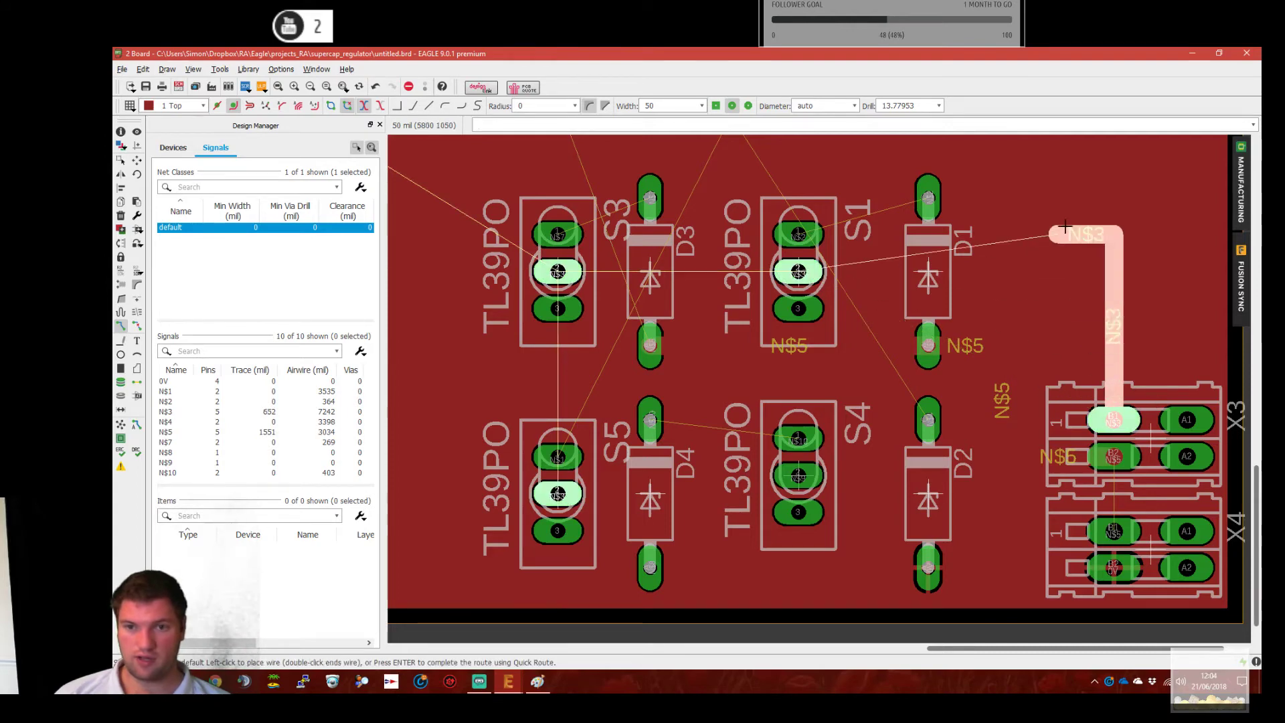
left_click(798, 272)
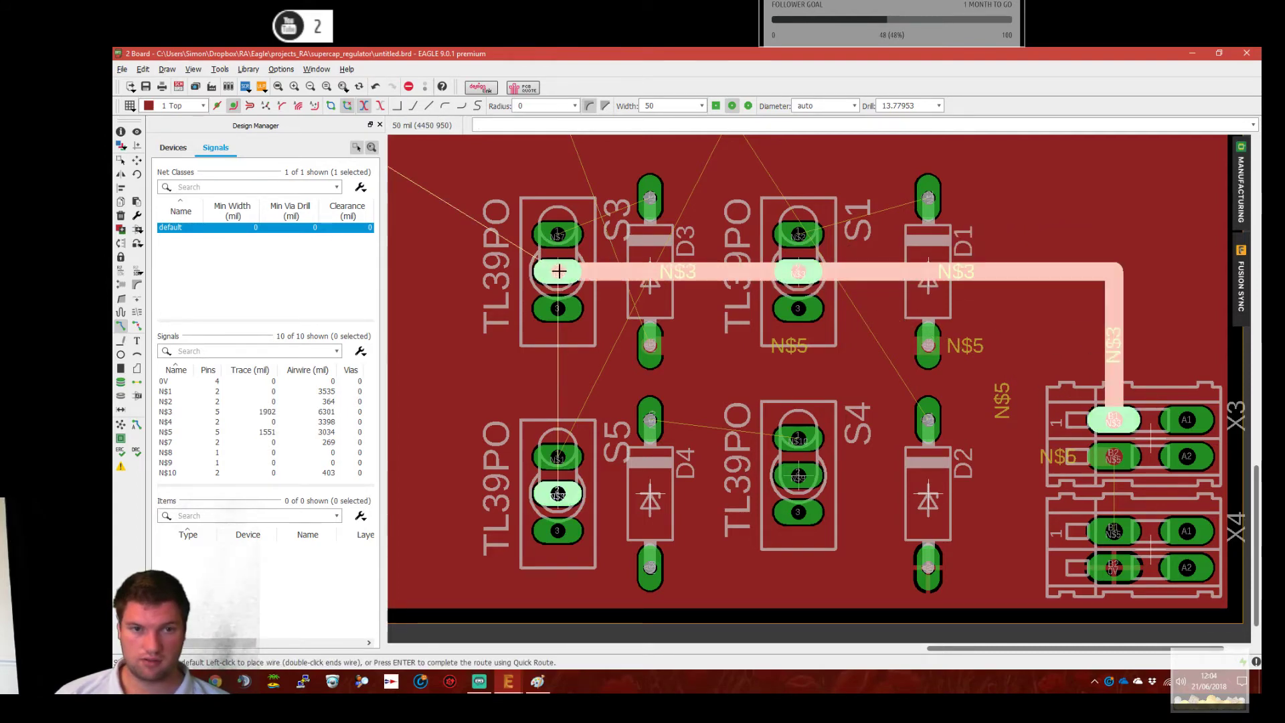
key("Escape")
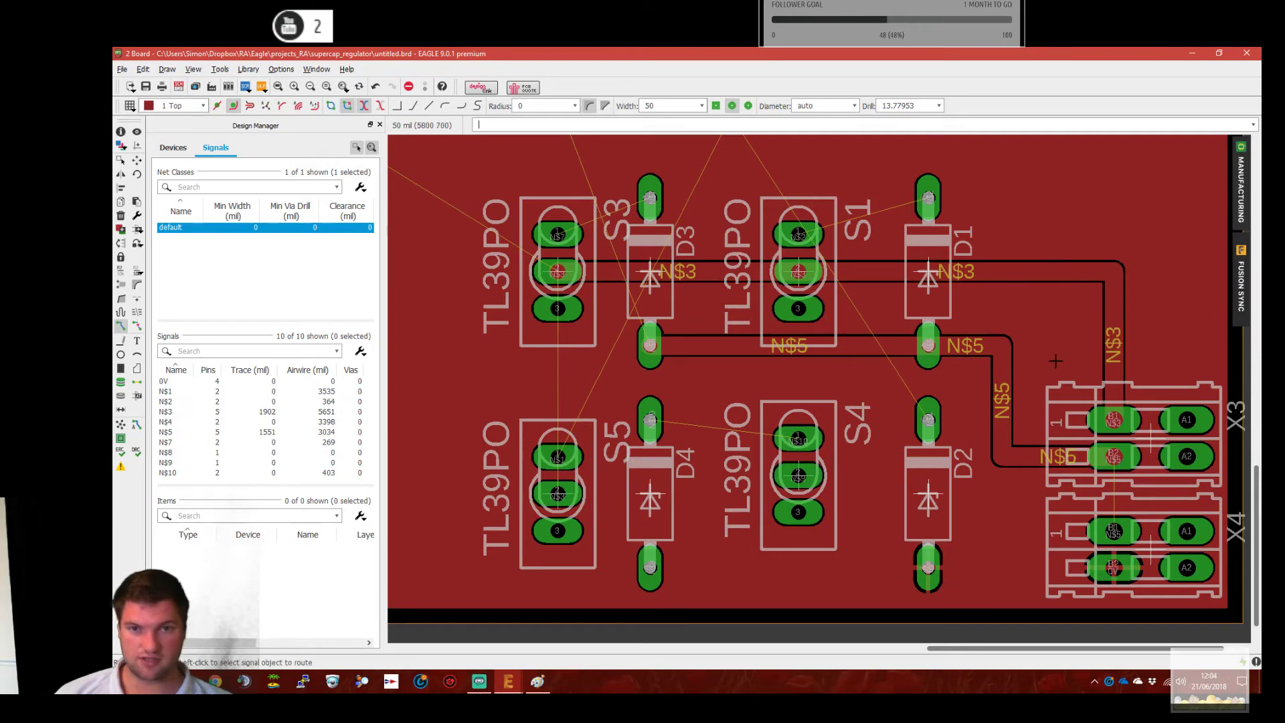
Route D1's upper pad to S1's top pin and D3's upper pad to S3's top pin, and recalculate the pour.
middle_click_drag(1062, 362, 1076, 408)
left_click(928, 198)
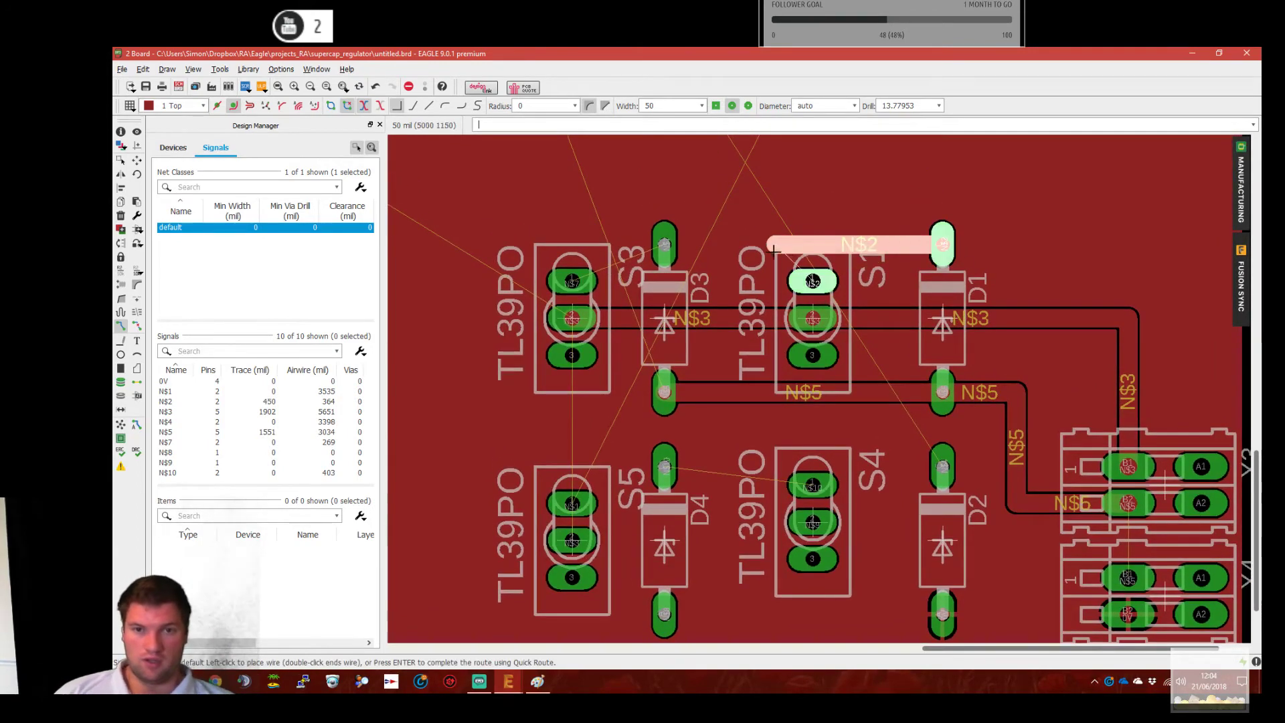
left_click(813, 279)
left_click(663, 249)
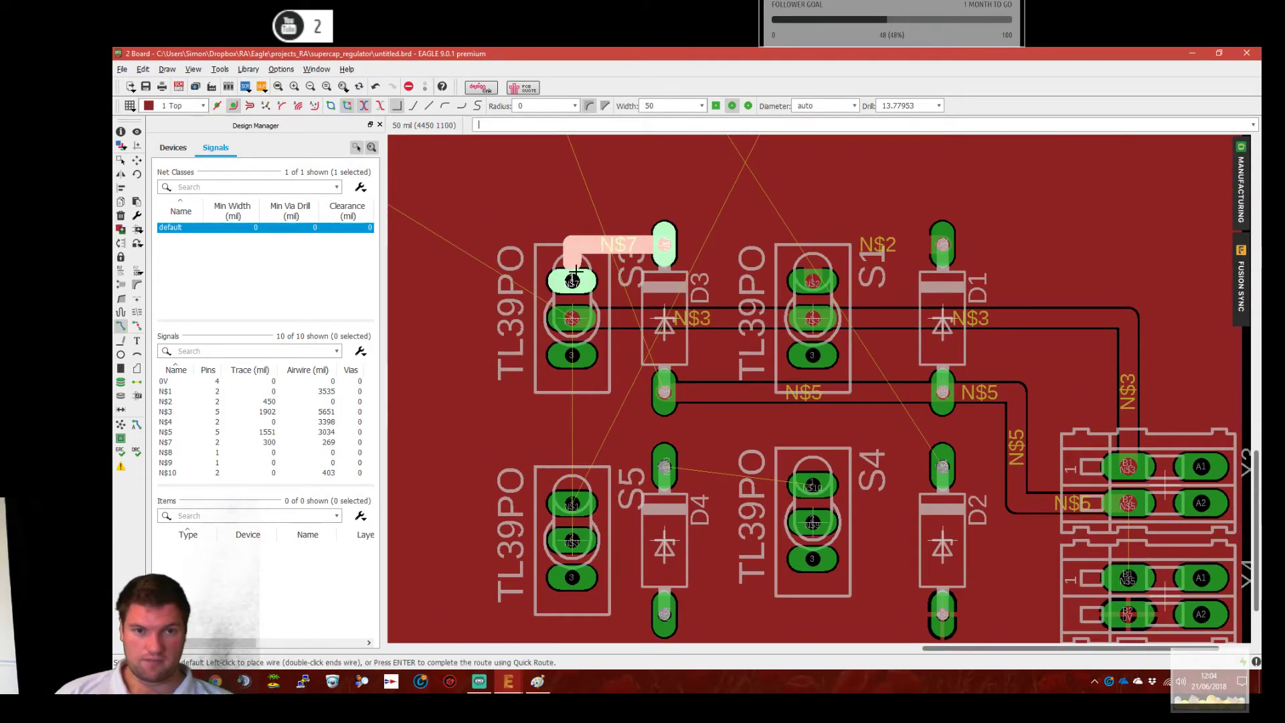
left_click(572, 280)
left_click(121, 436)
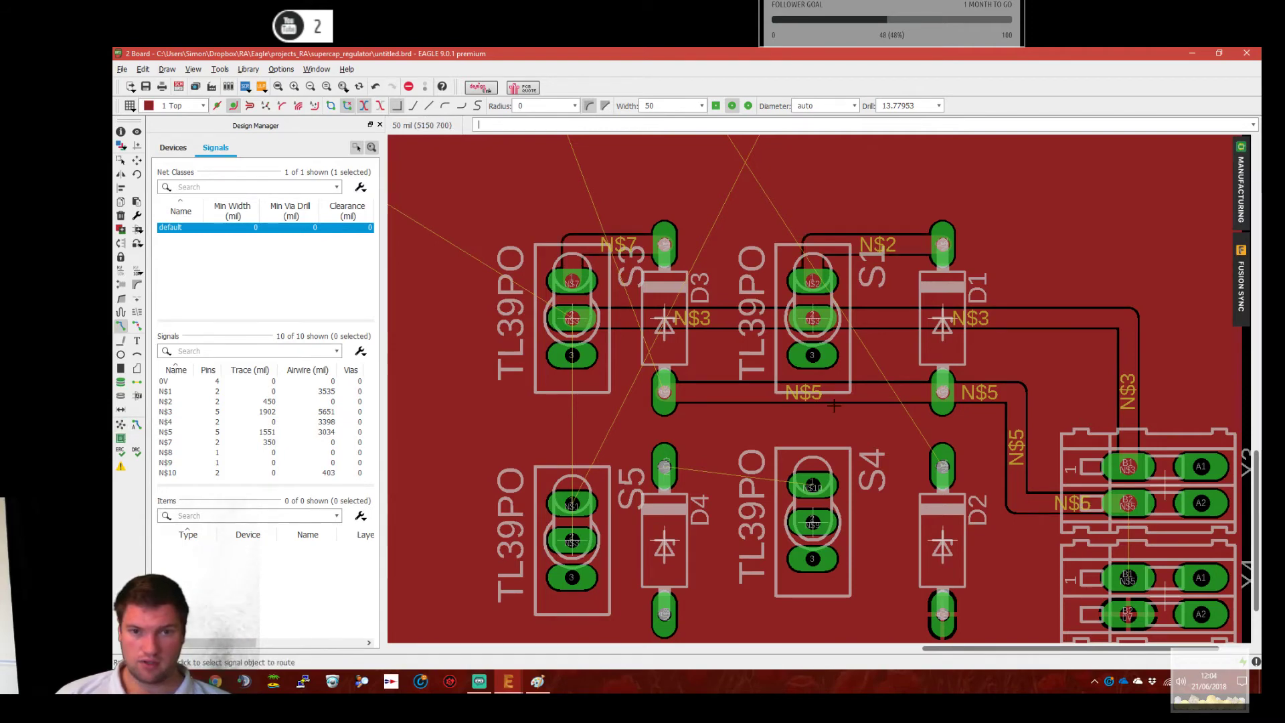
Route the N$5 pad of connector X4 into the existing N$5 track beside X3.
middle_click_drag(849, 494, 748, 416)
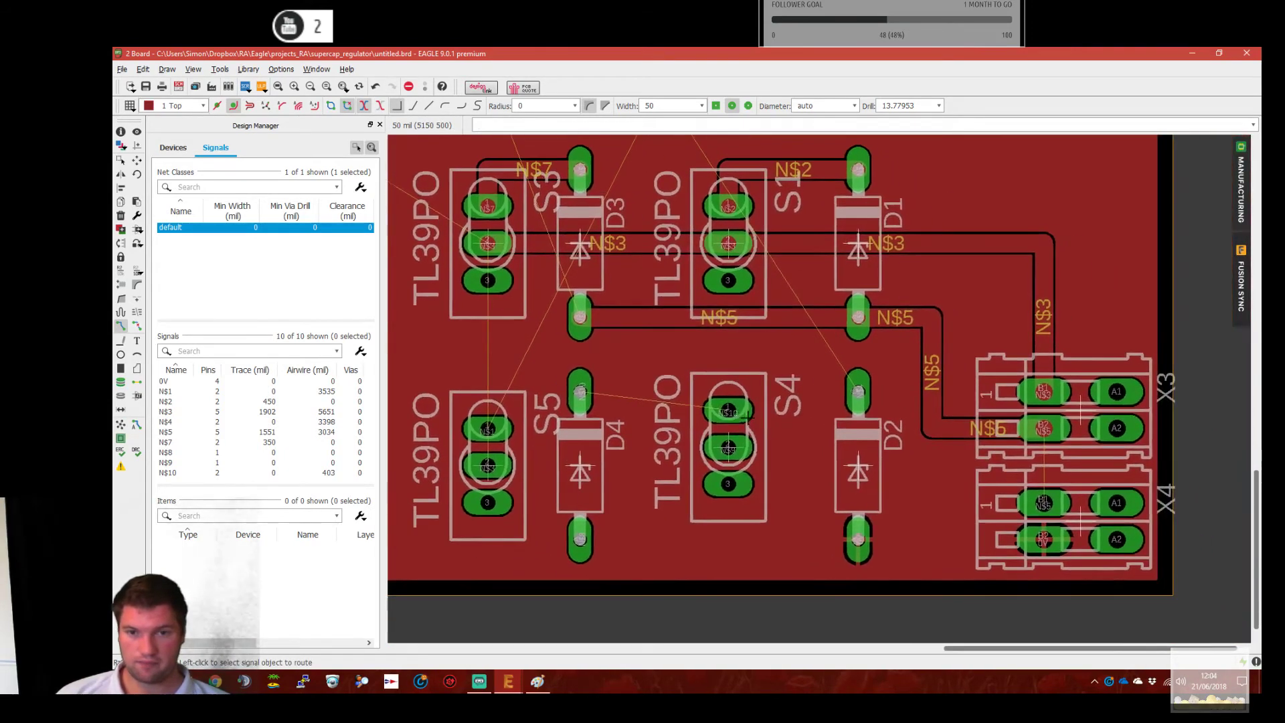
left_click(1045, 503)
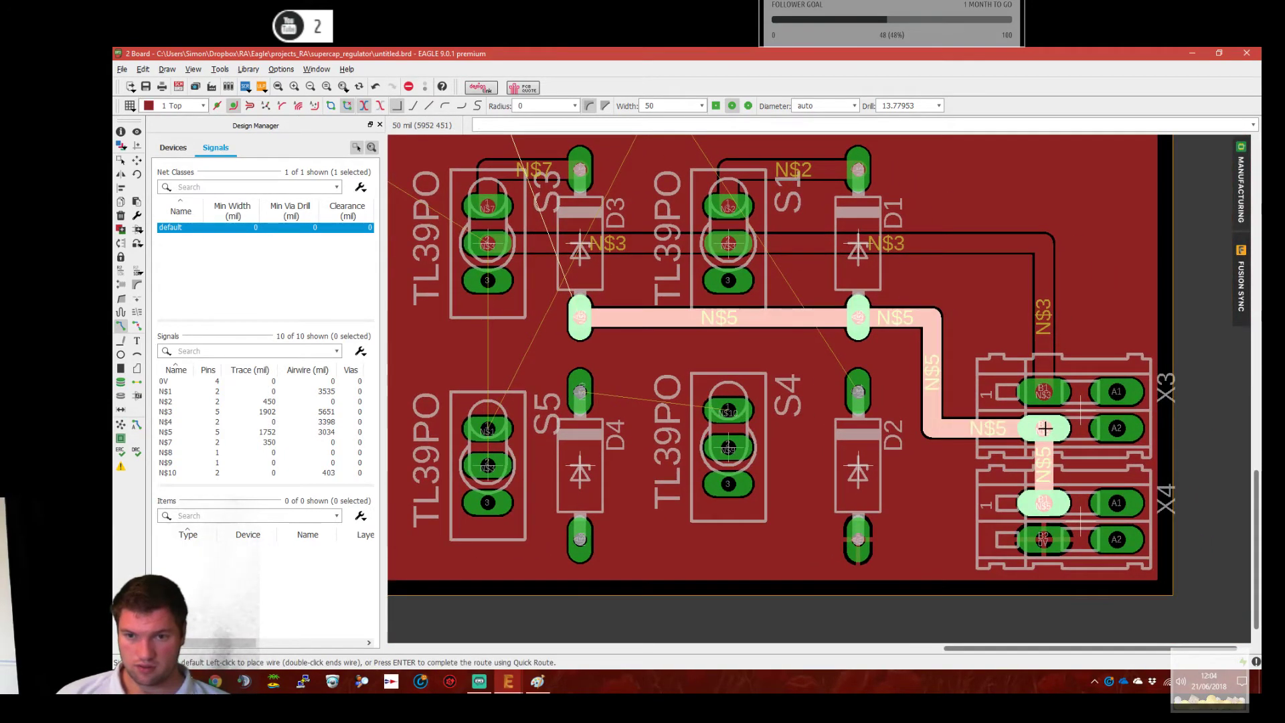
left_click(933, 432)
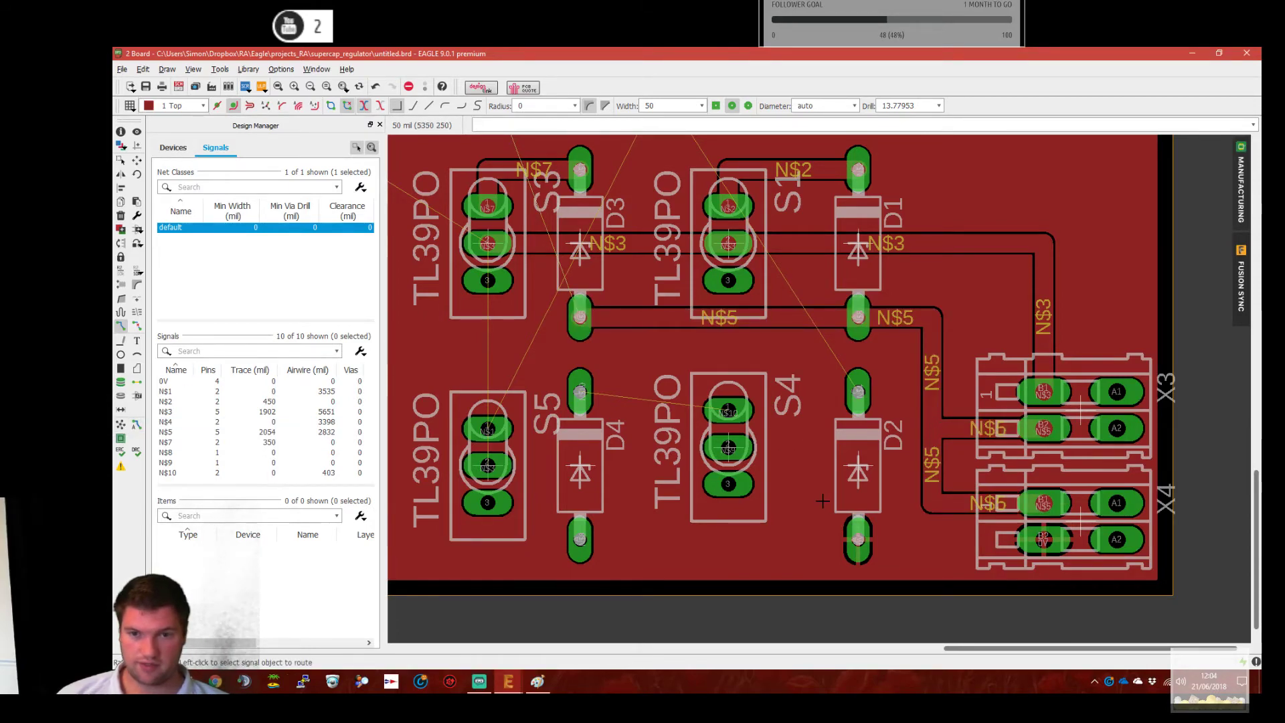
middle_click_drag(823, 501, 869, 489)
left_click(904, 380)
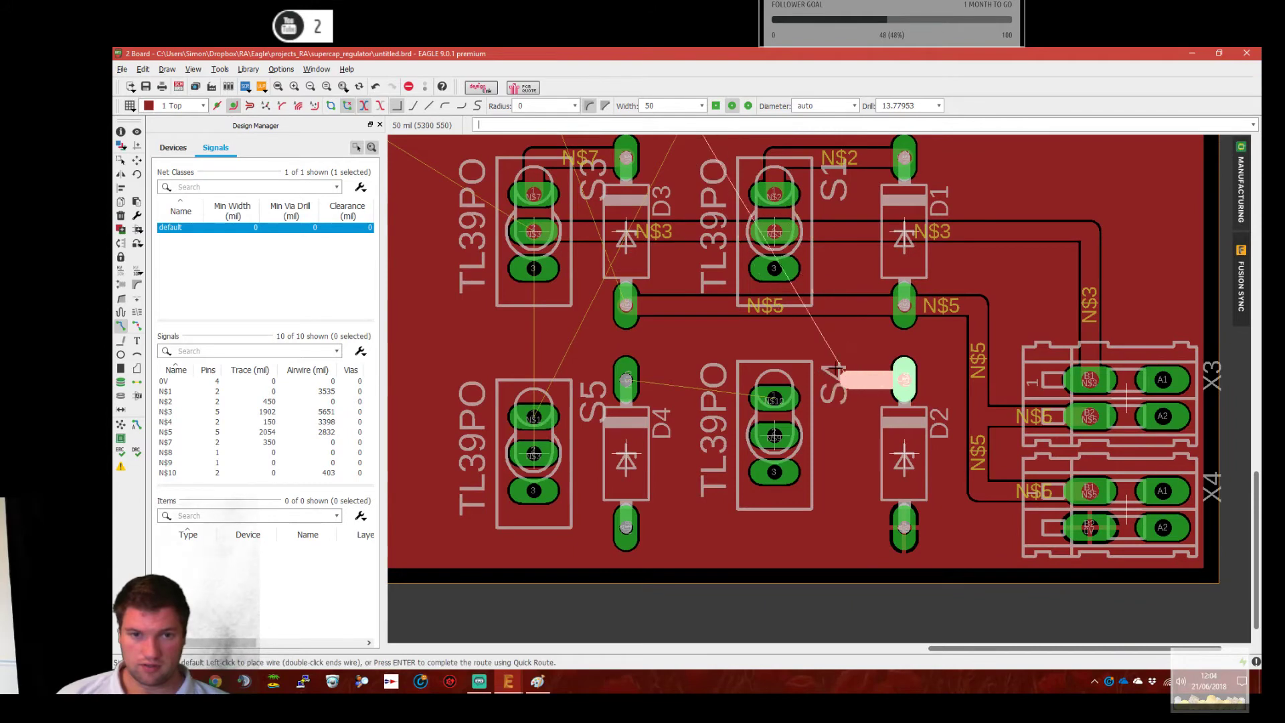
scroll(862, 372, "down", 5)
mouse_move(873, 307)
middle_mouse_down()
mouse_move(986, 586)
mouse_move(922, 470)
middle_mouse_up()
key("Escape")
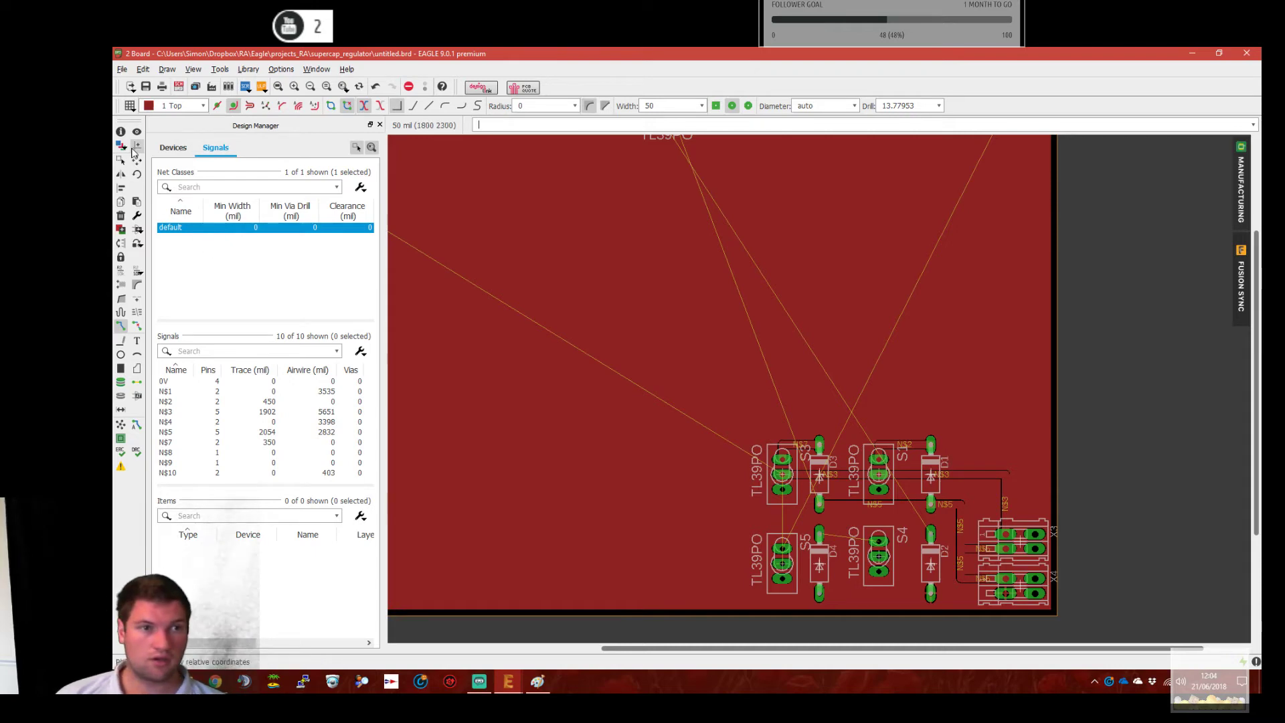
Move switch S5 away from D4 and bring switch S2 down, placing both in the free area above S1.
left_click(137, 159)
left_click(776, 561)
left_click(881, 243)
middle_click_drag(705, 219, 706, 264)
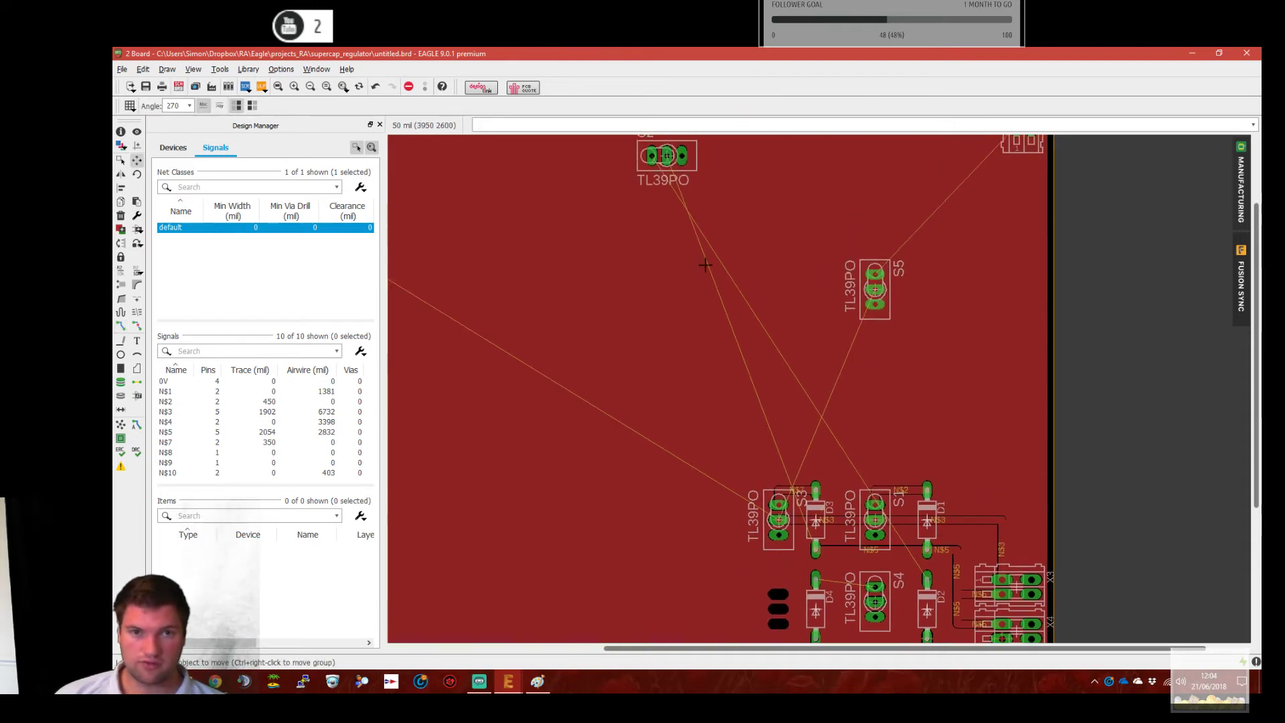
middle_click_drag(749, 411, 712, 287)
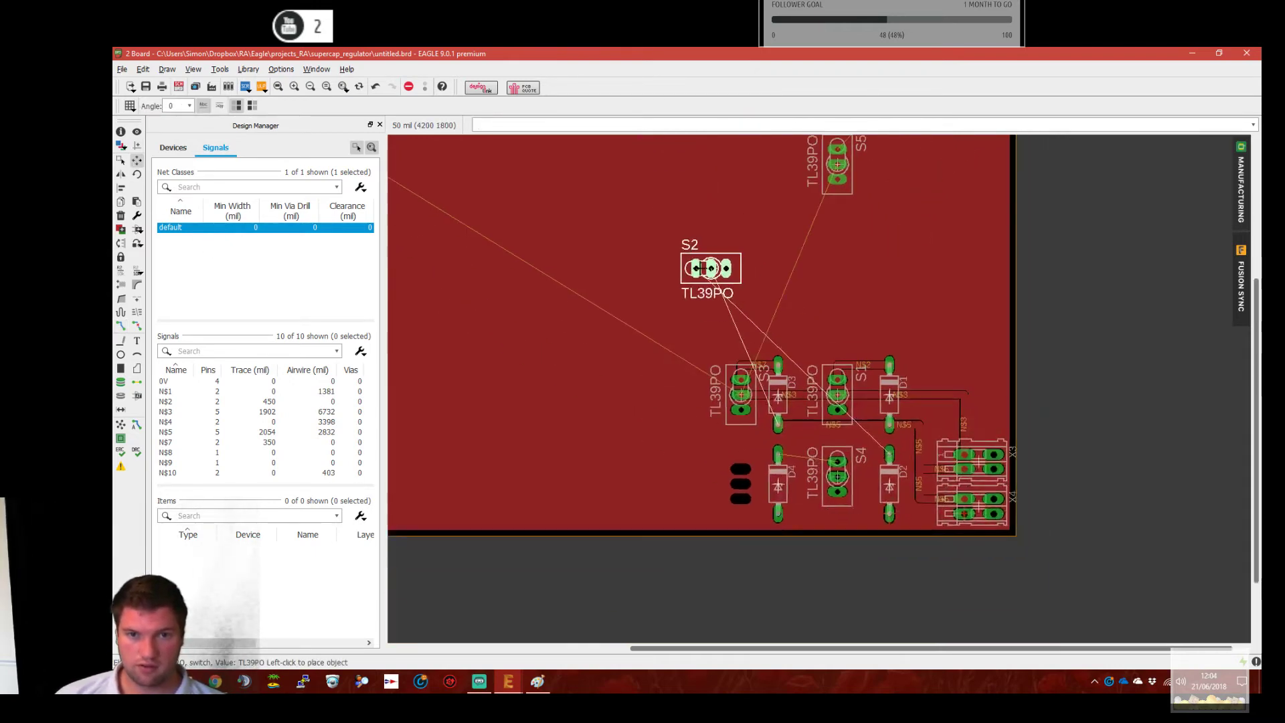
left_click(845, 276)
Move S4 beside diode D4, place S2 rotated to 270° beside D2, and recalculate the airwires.
left_click(838, 476)
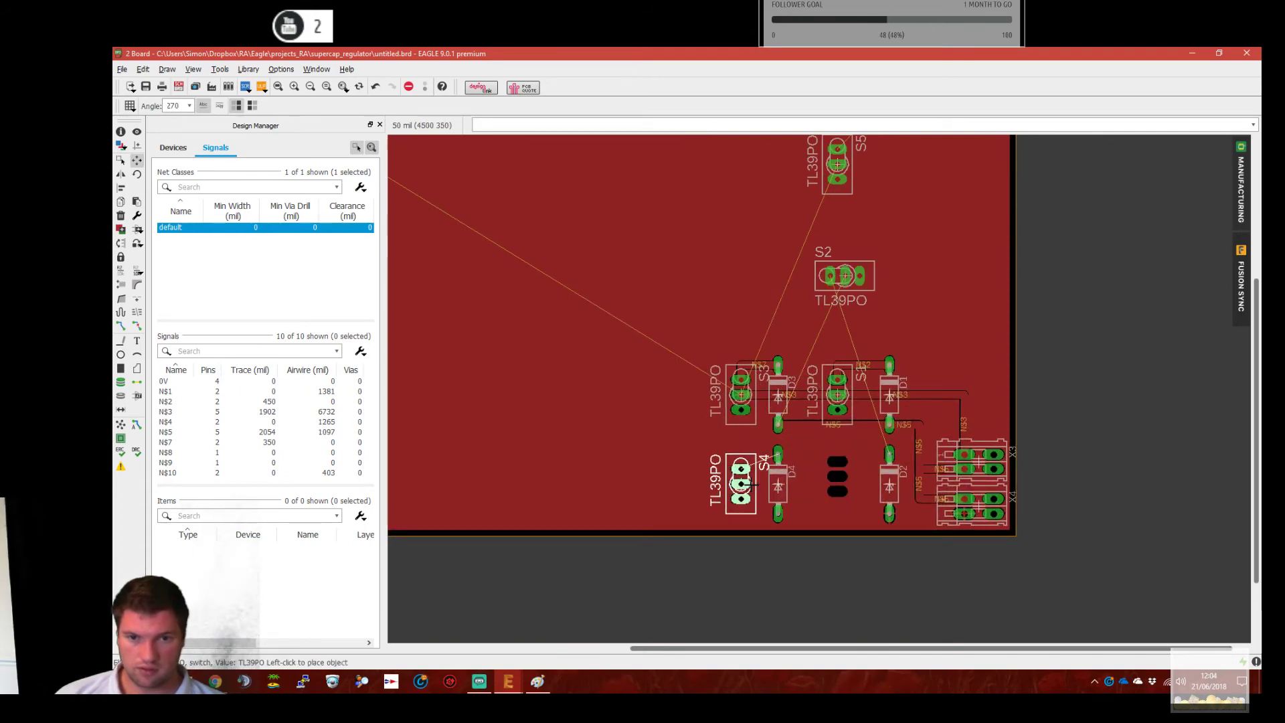
left_click(751, 484)
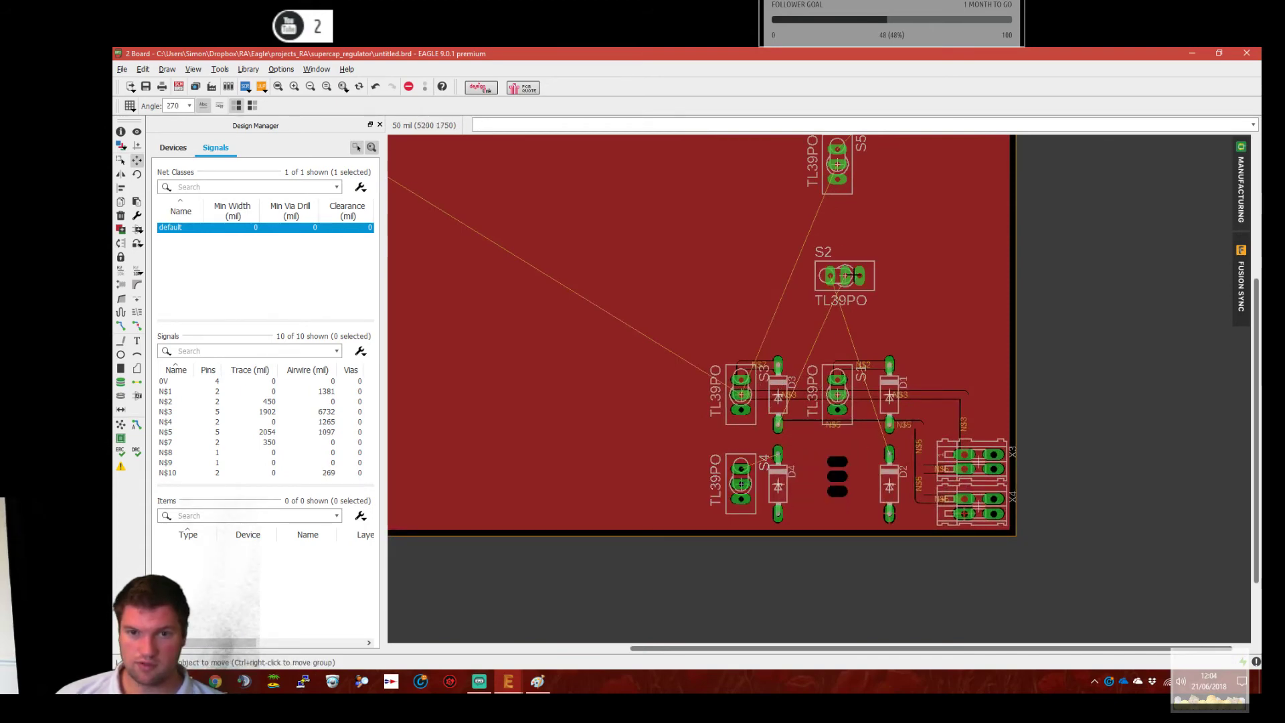
left_click(845, 276)
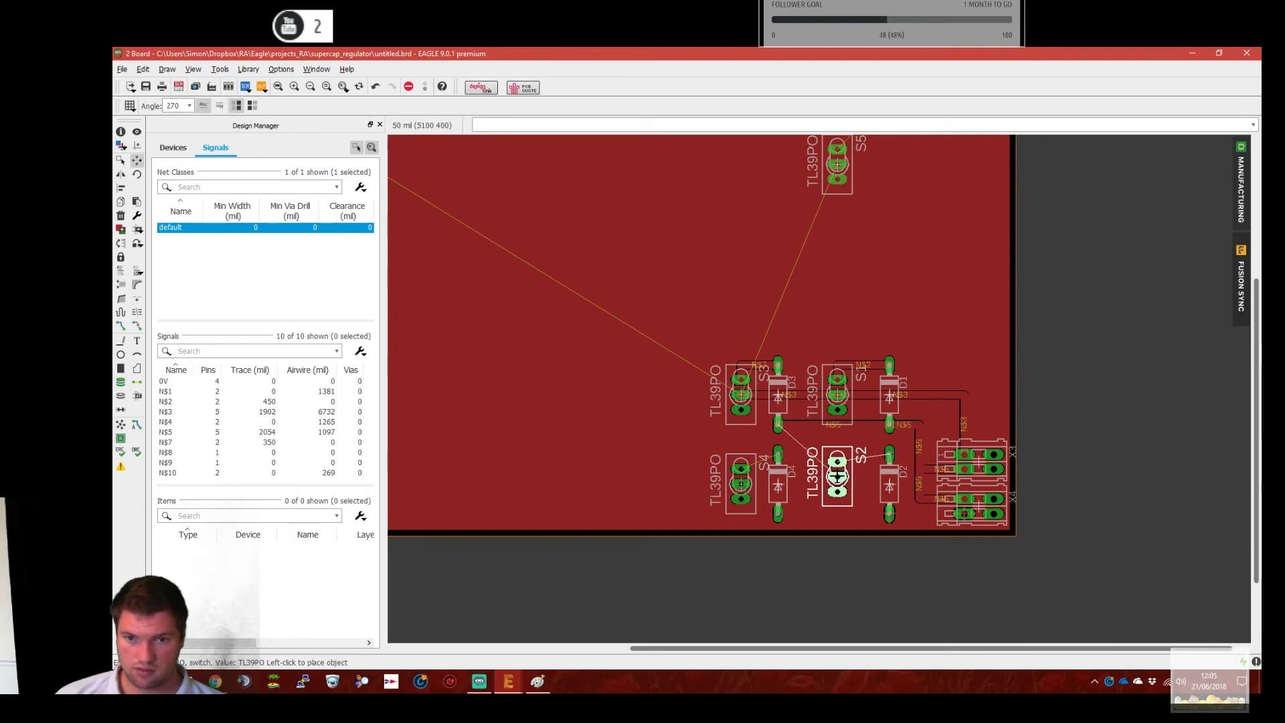
left_click(837, 476)
left_click(121, 425)
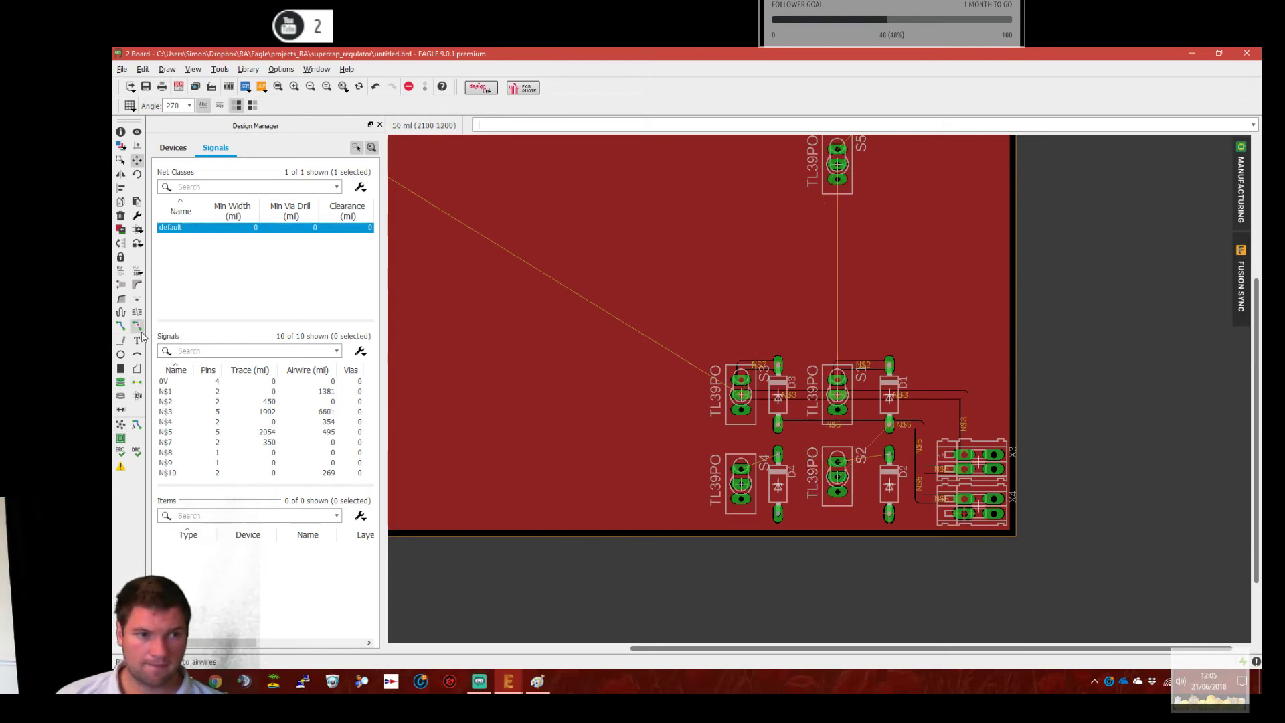
Route D2's upper pad to S2's top pin on the top layer, and move S2 down level with S4.
left_click(121, 325)
scroll(871, 482, "up", 5)
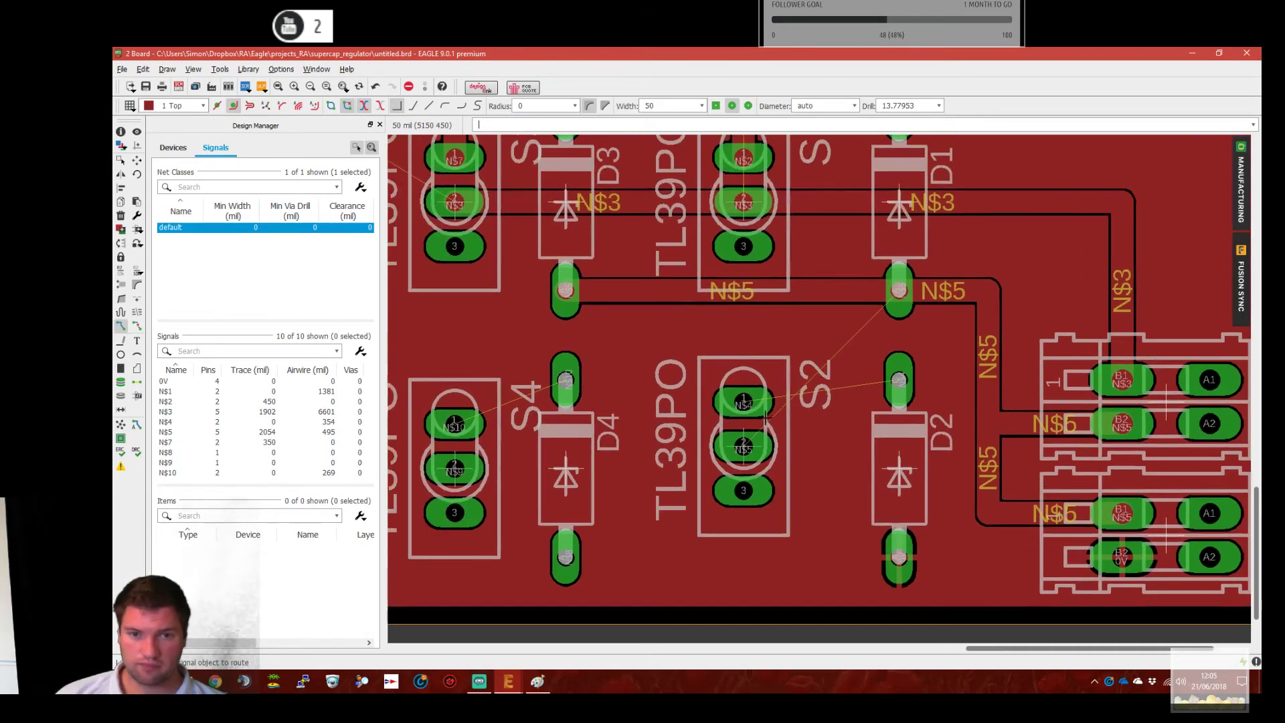
left_click(895, 383)
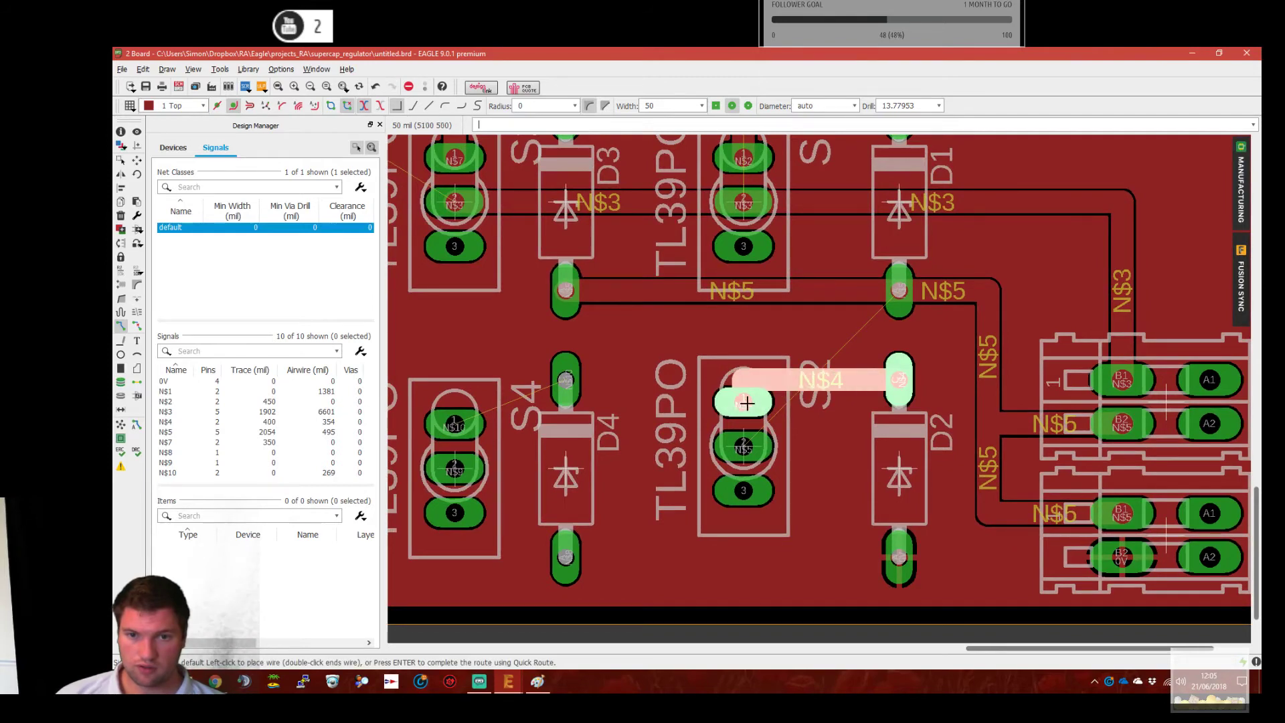
middle_click_drag(748, 403, 782, 482)
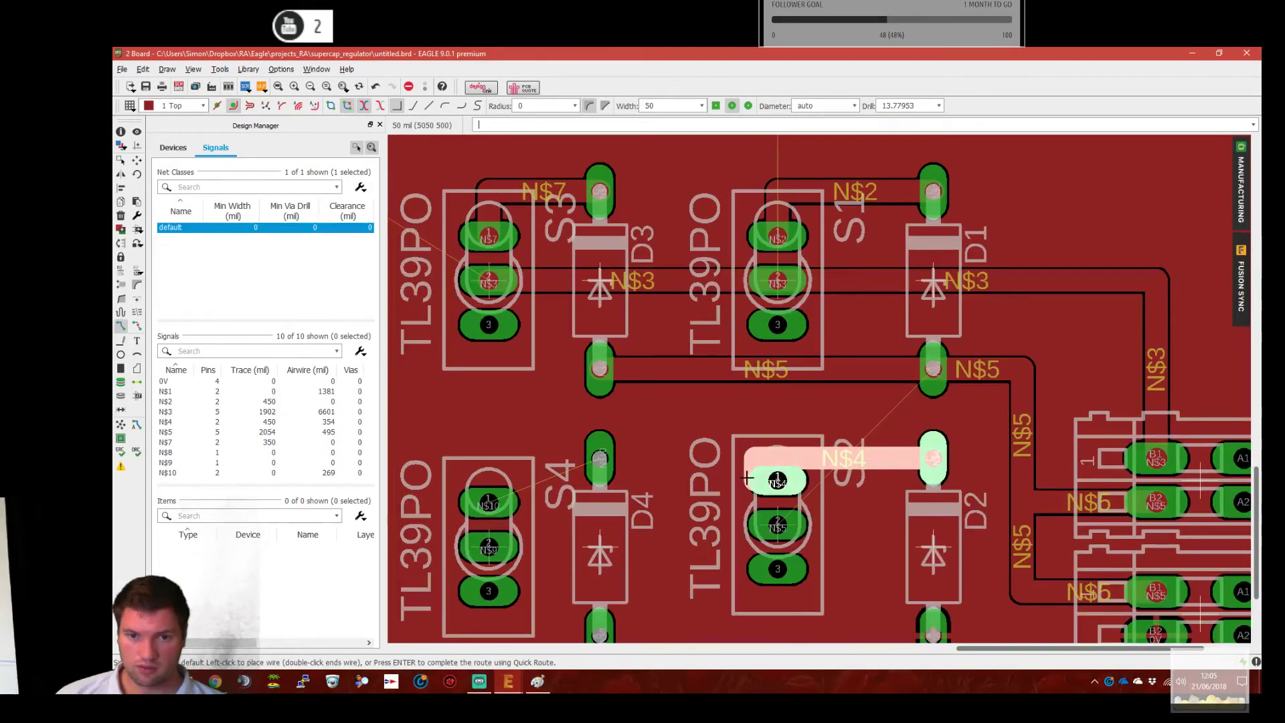
left_click(782, 482)
middle_click_drag(578, 487, 597, 440)
left_click(137, 161)
left_click(798, 480)
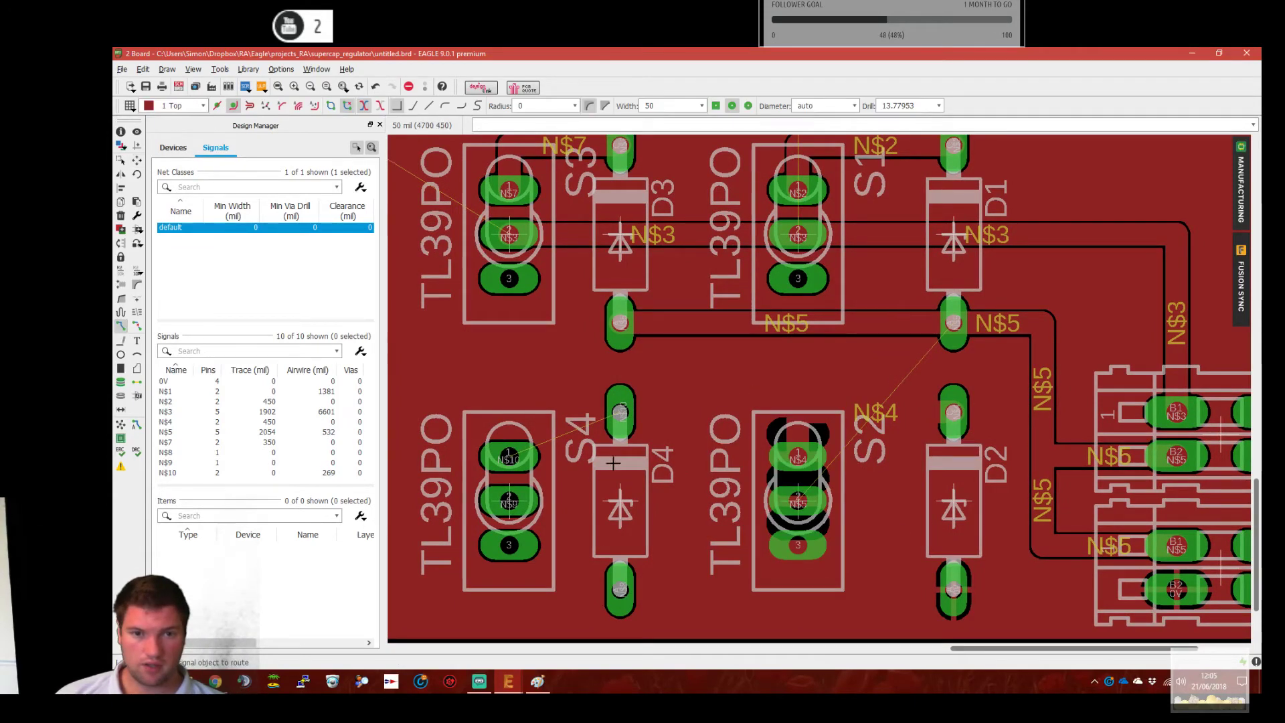
Route D4's upper pad to S4's top pin and S2's middle pin into the vertical N$5 track beside X4.
left_click(624, 419)
left_click(509, 458)
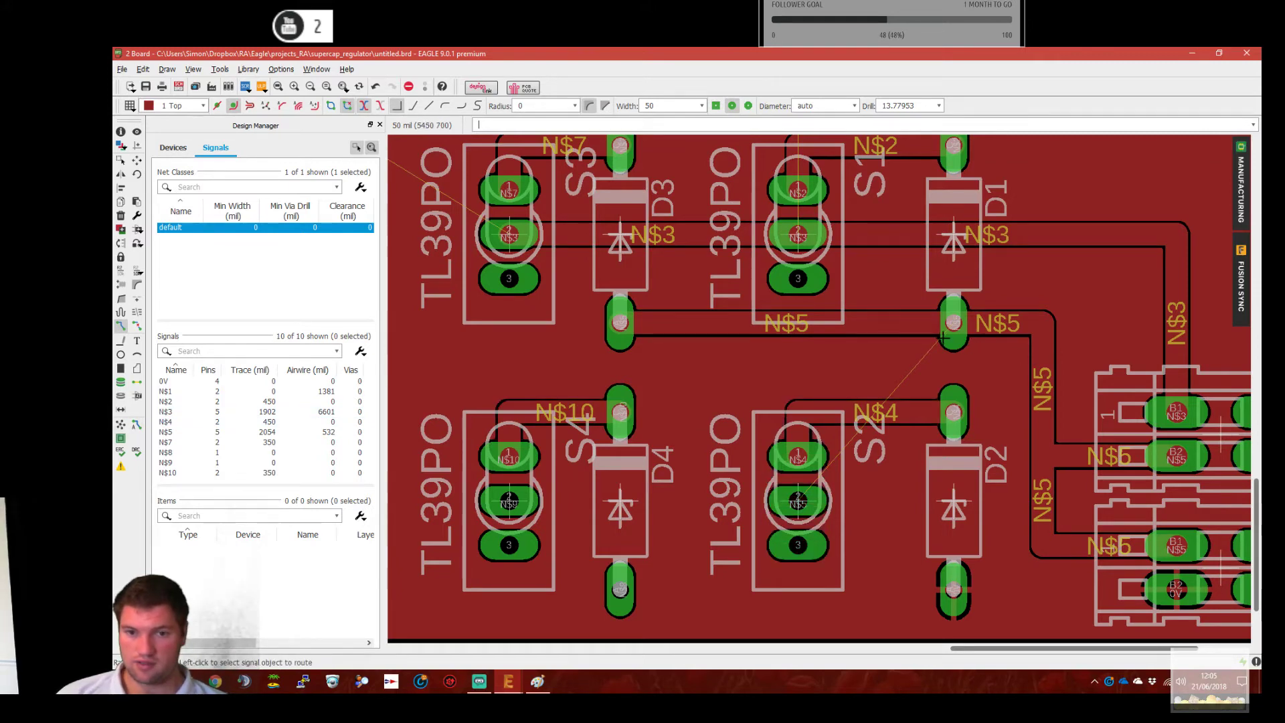
left_click(799, 503)
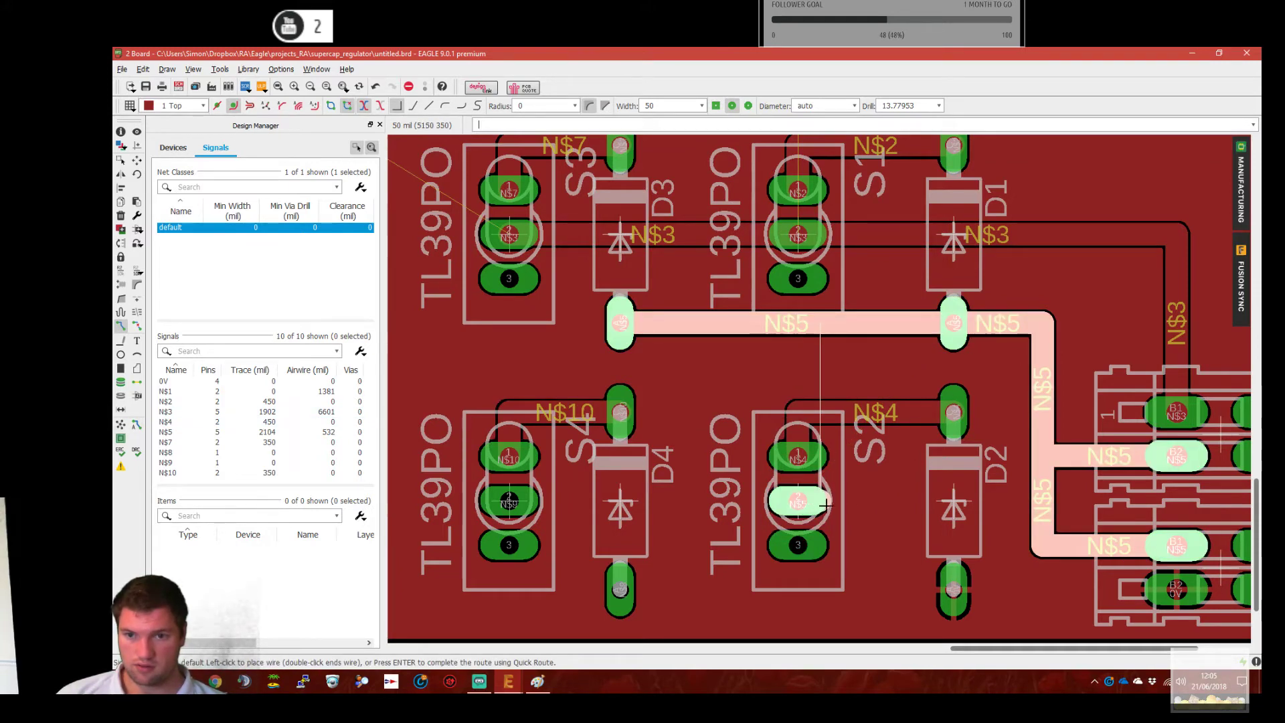
left_click(1045, 502)
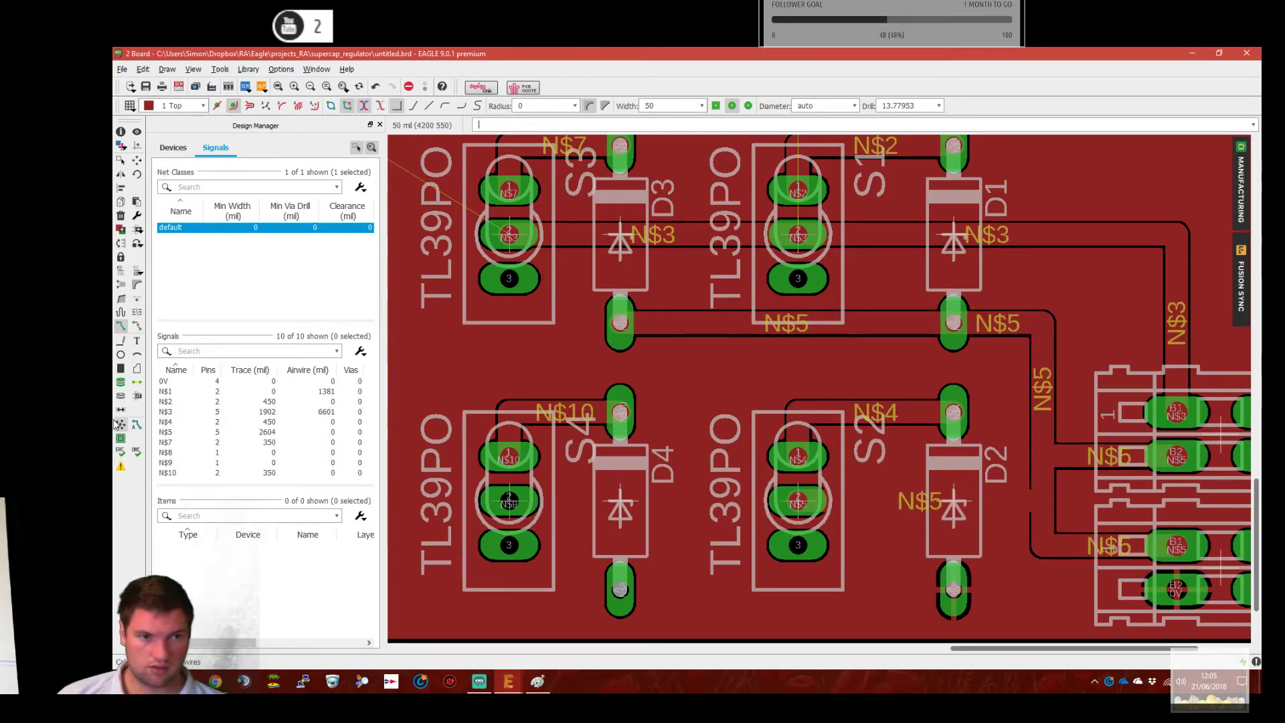
scroll(727, 532, "up", 3)
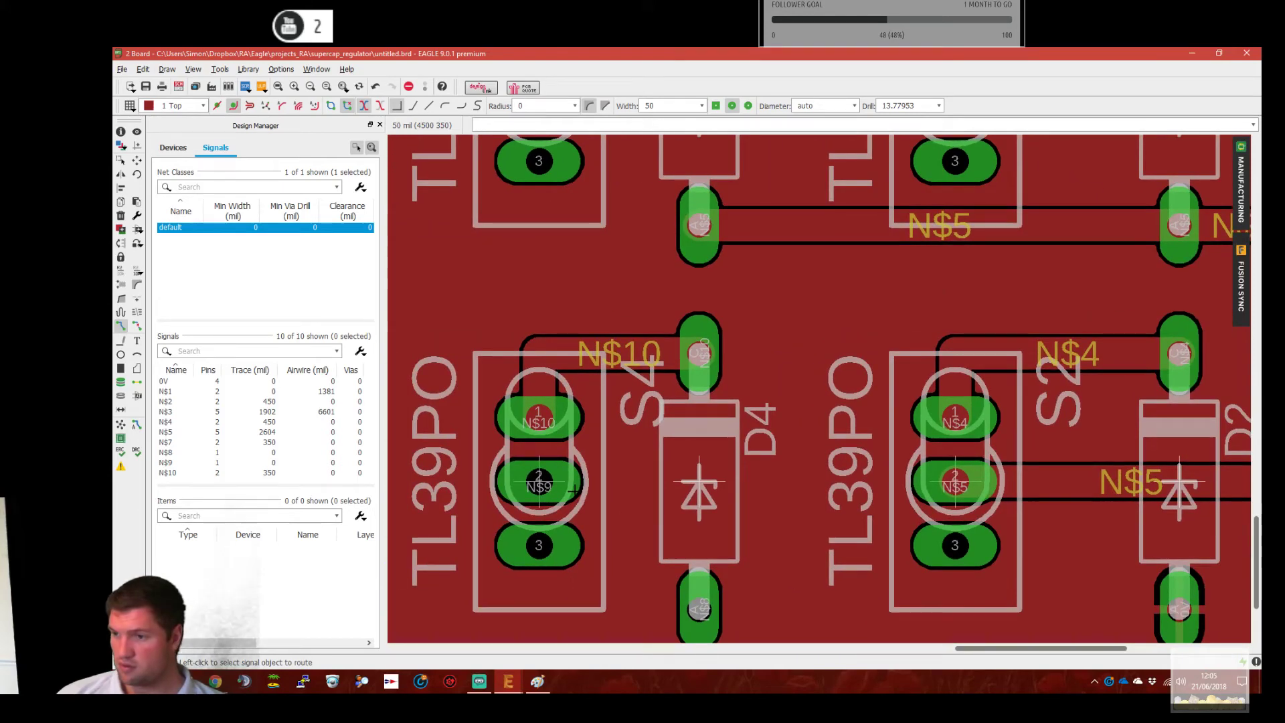
left_click(563, 492)
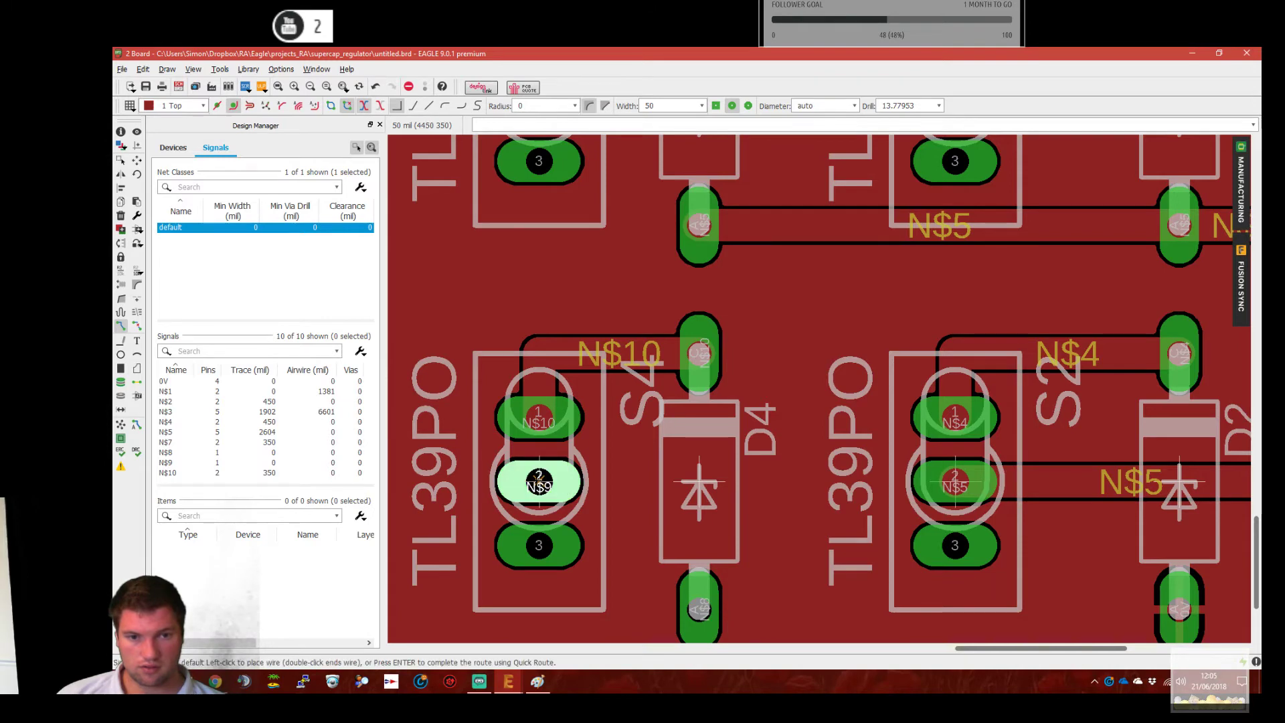
scroll(616, 516, "down", 4)
scroll(556, 419, "down", 2)
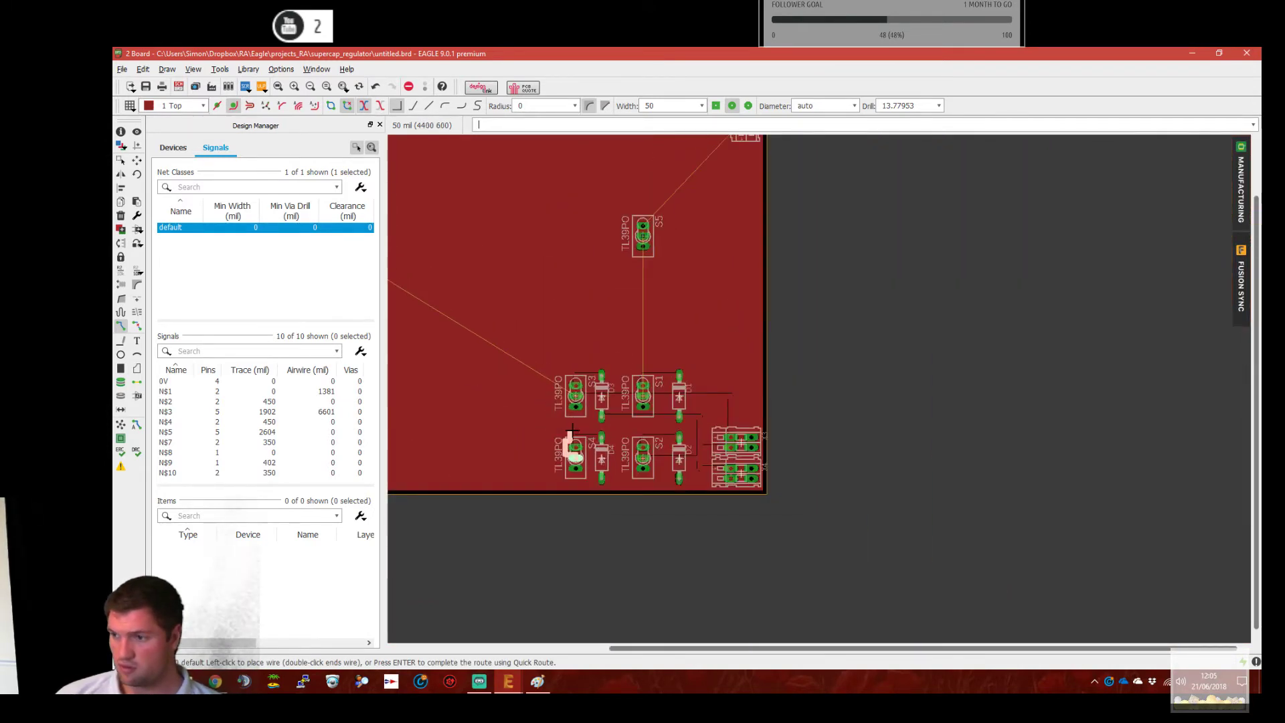
key("Escape")
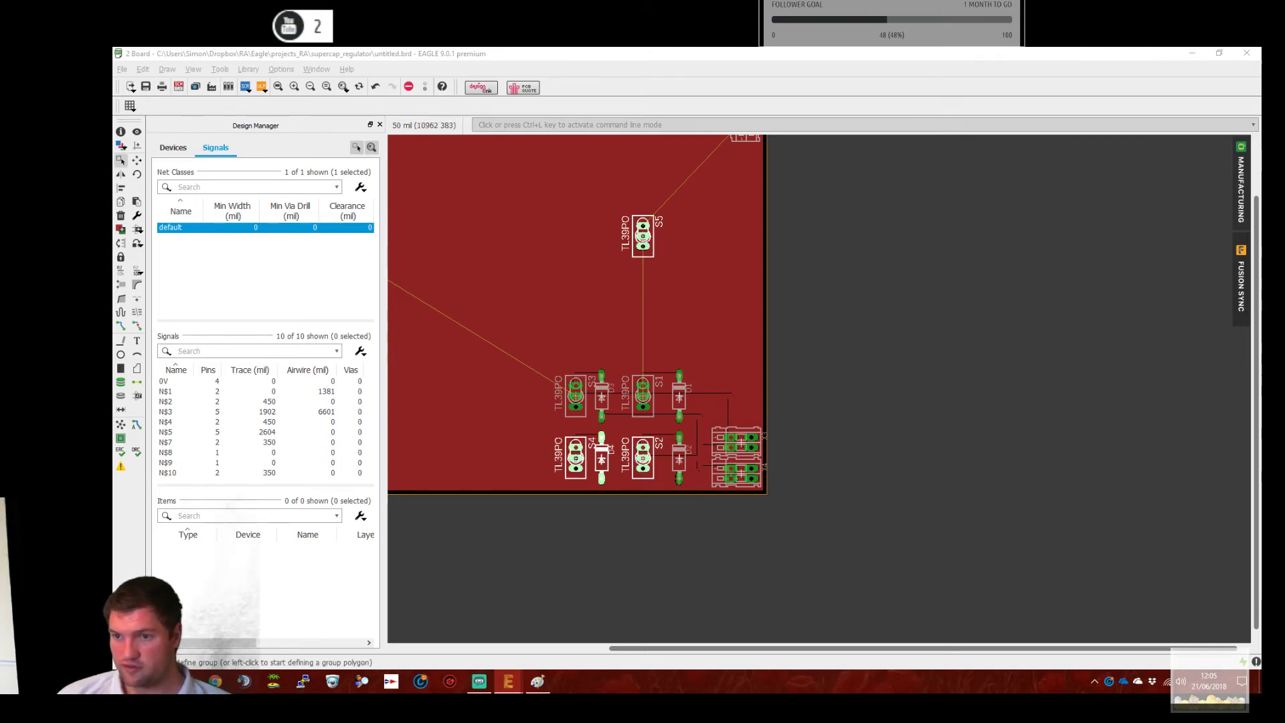
key("Escape")
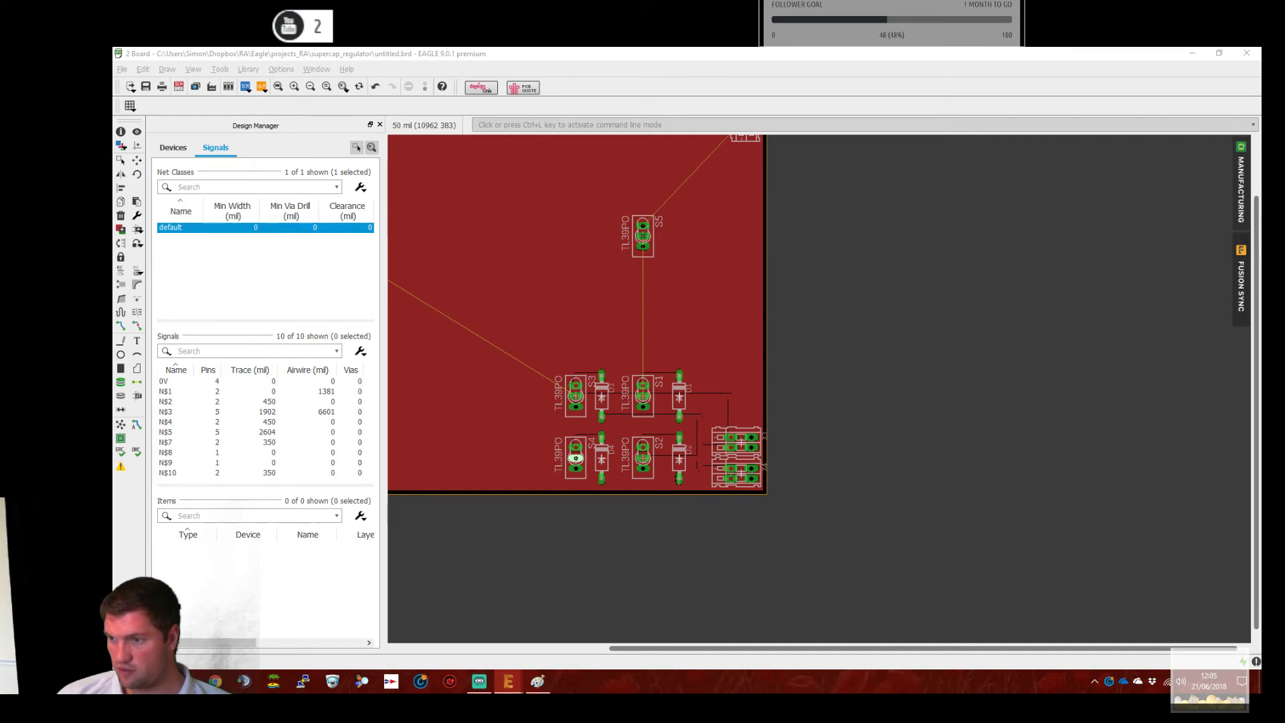
Route the N$9 net from D3's lower pad around the outer side of S4 to S4's middle pin.
scroll(534, 419, "up", 3)
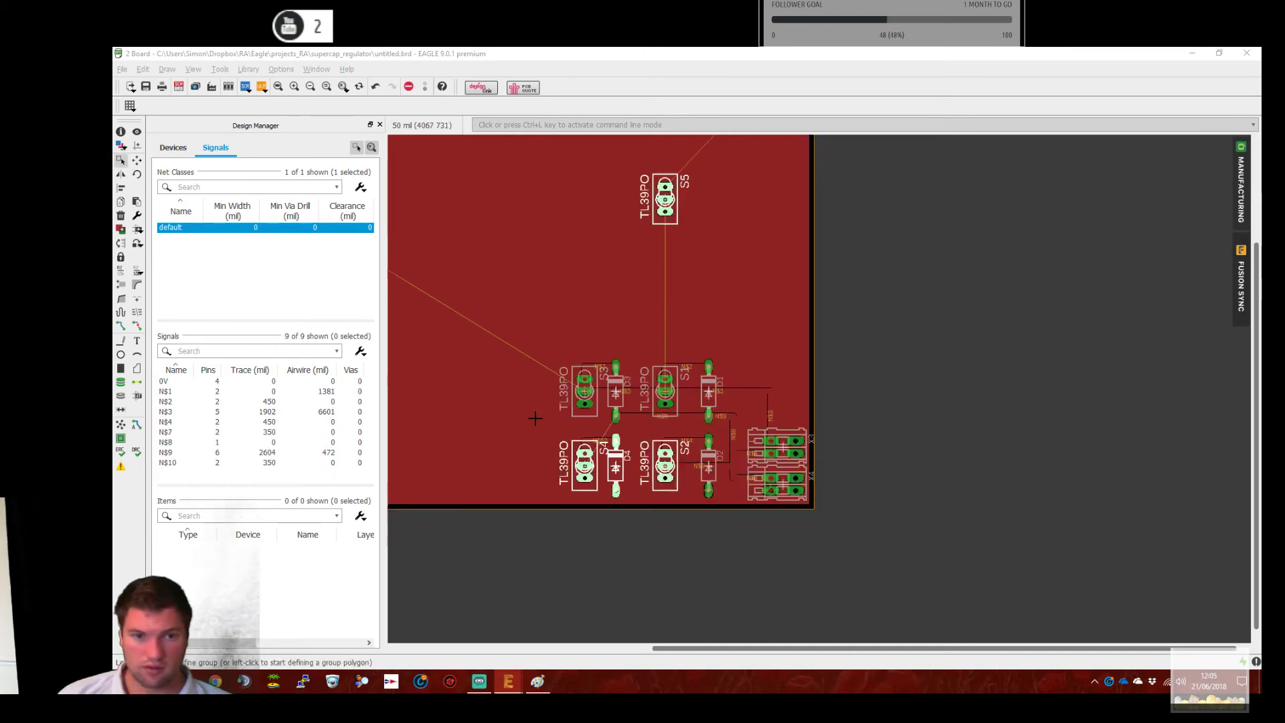
left_click(122, 326)
scroll(488, 445, "up", 2)
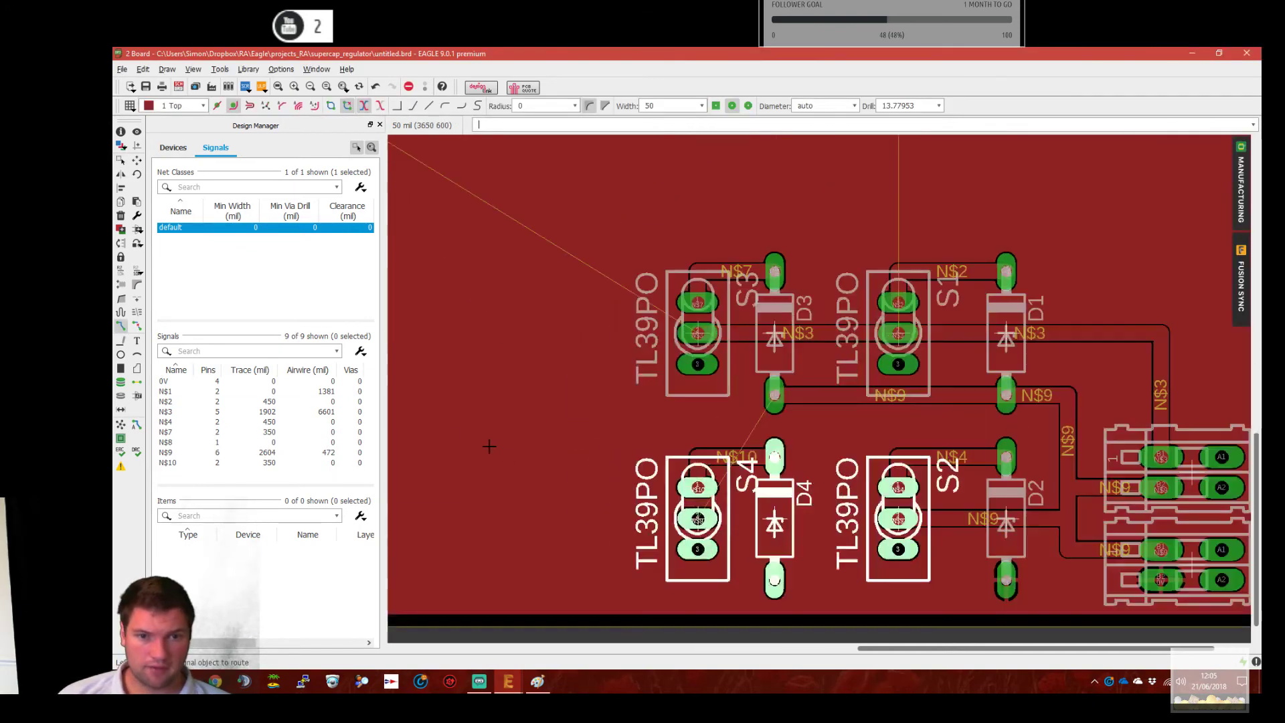
left_click(775, 398)
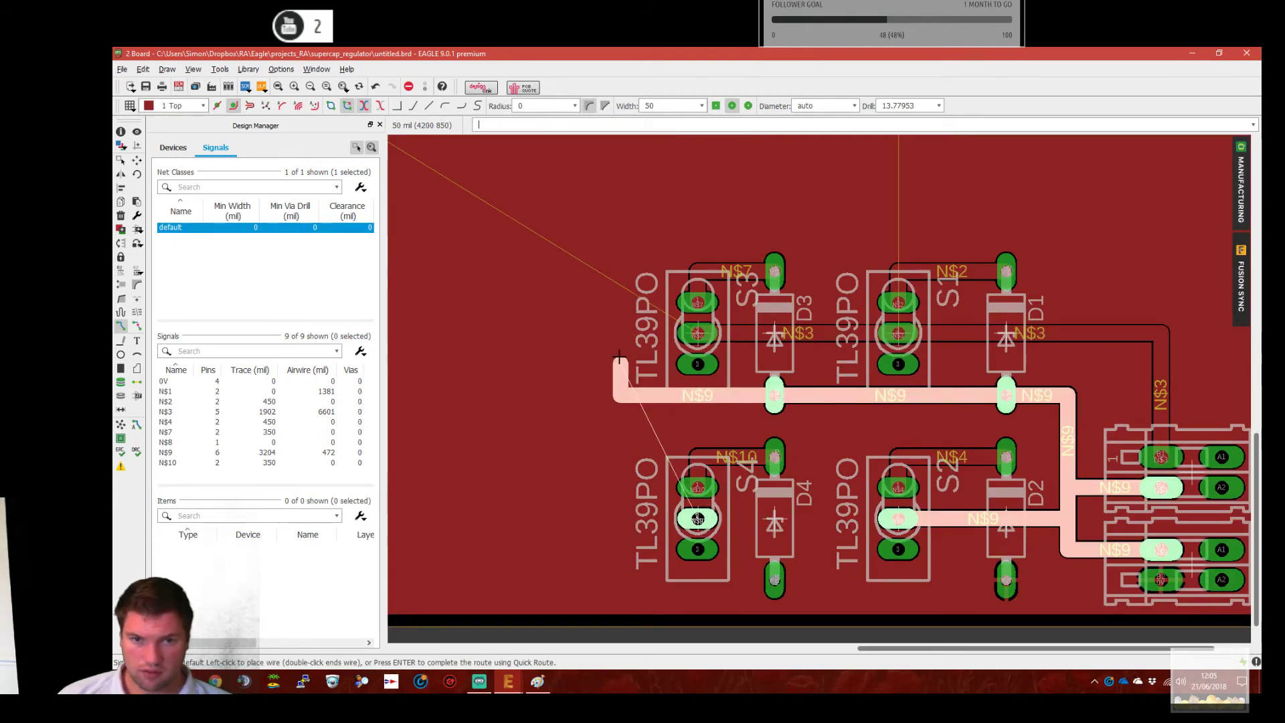
left_click(650, 531)
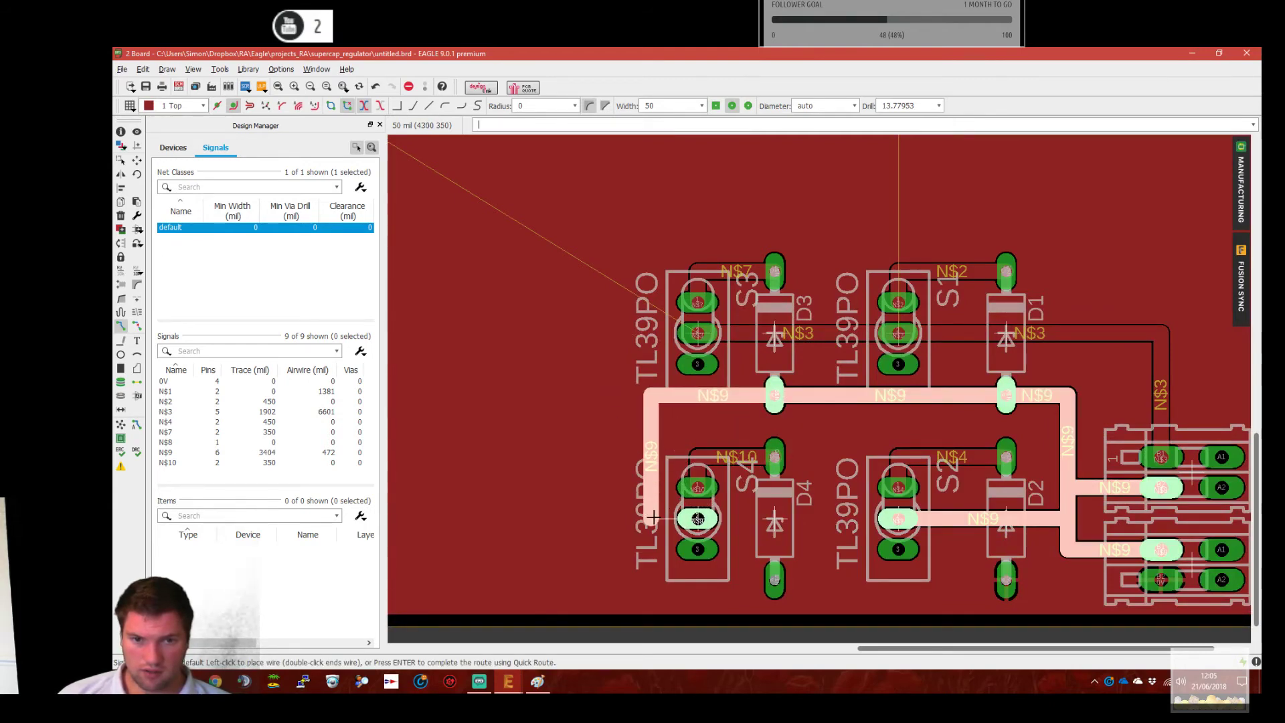
left_click(698, 519)
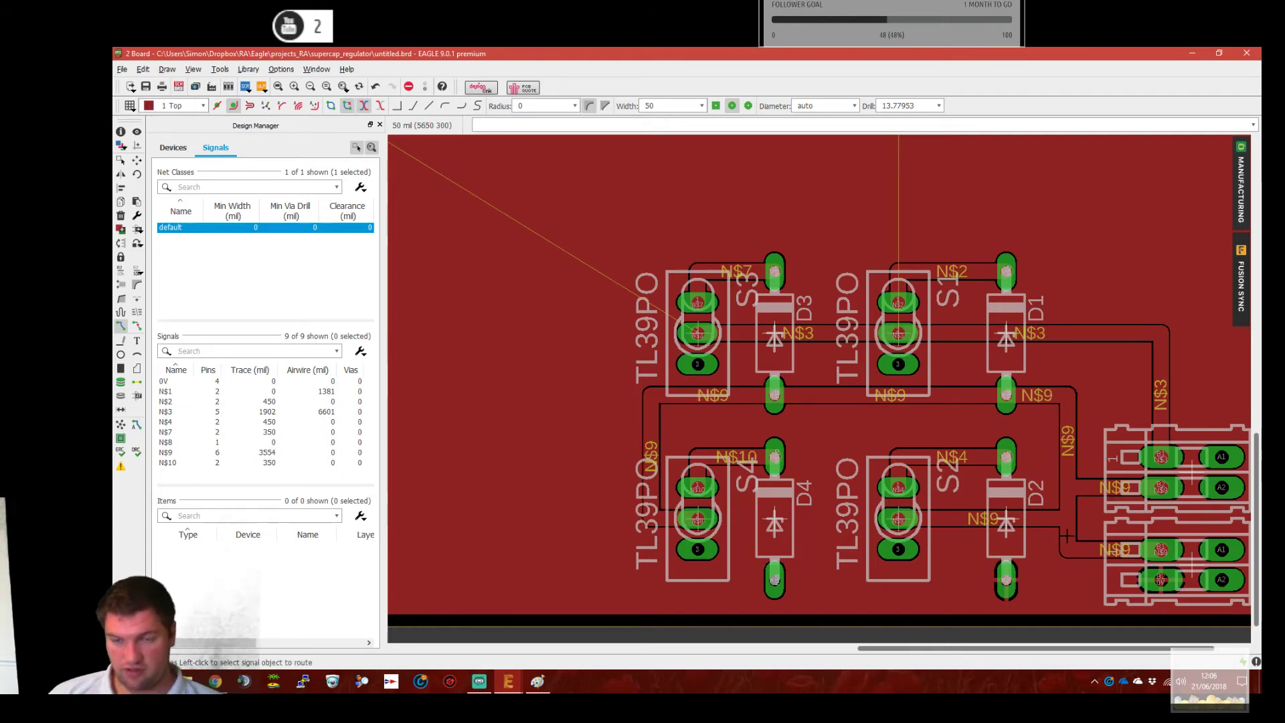
Route connector X1's N$3 pad down along the board edge and across to S3's middle pin.
scroll(1102, 508, "down", 5)
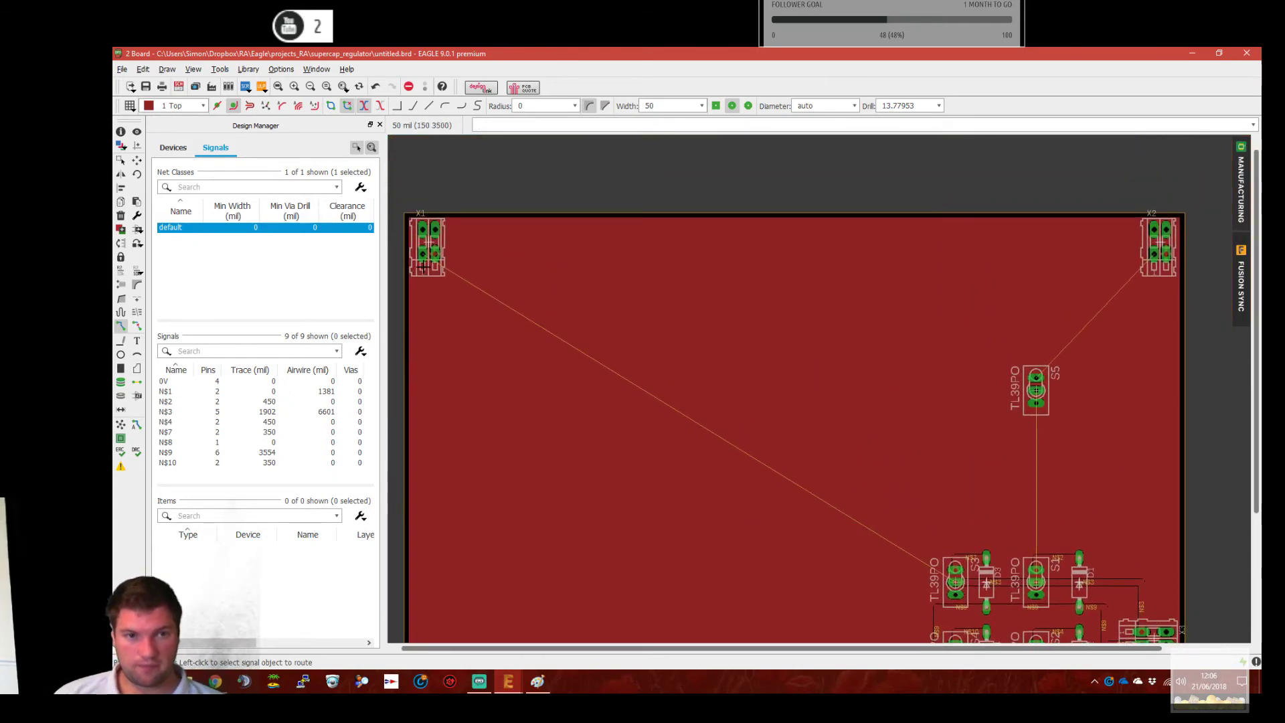
left_click(424, 254)
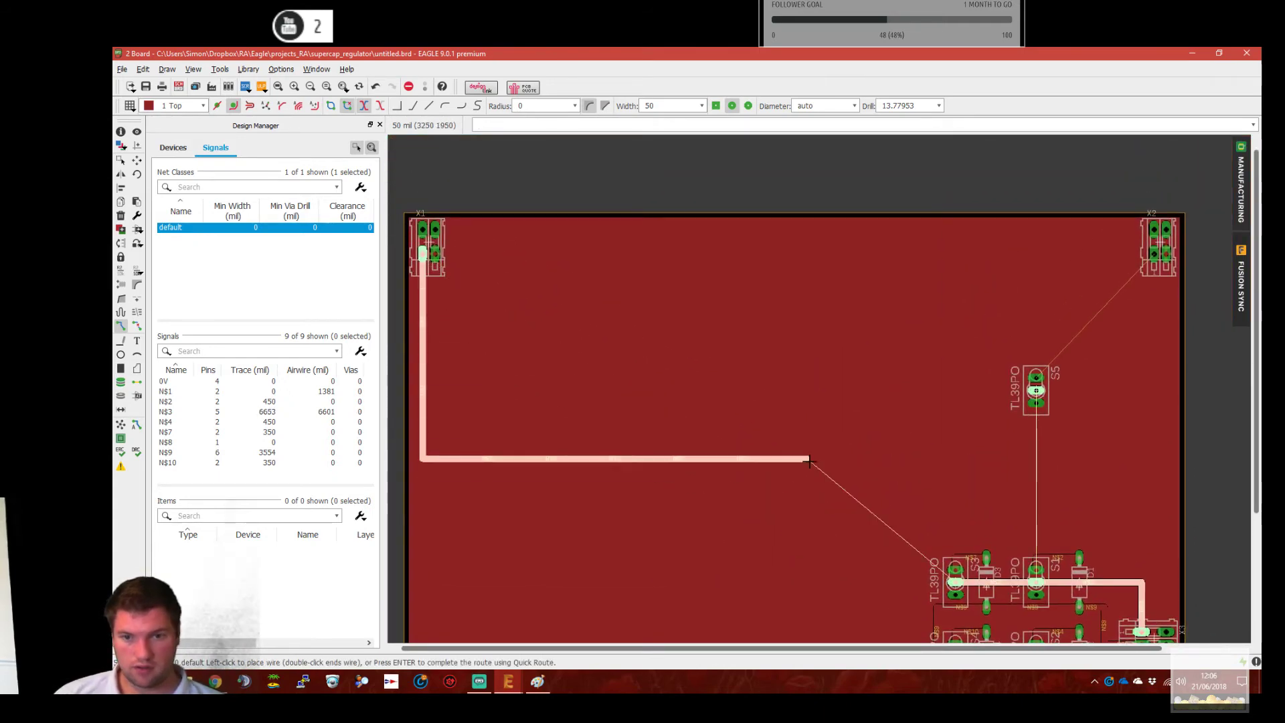
left_click(956, 583)
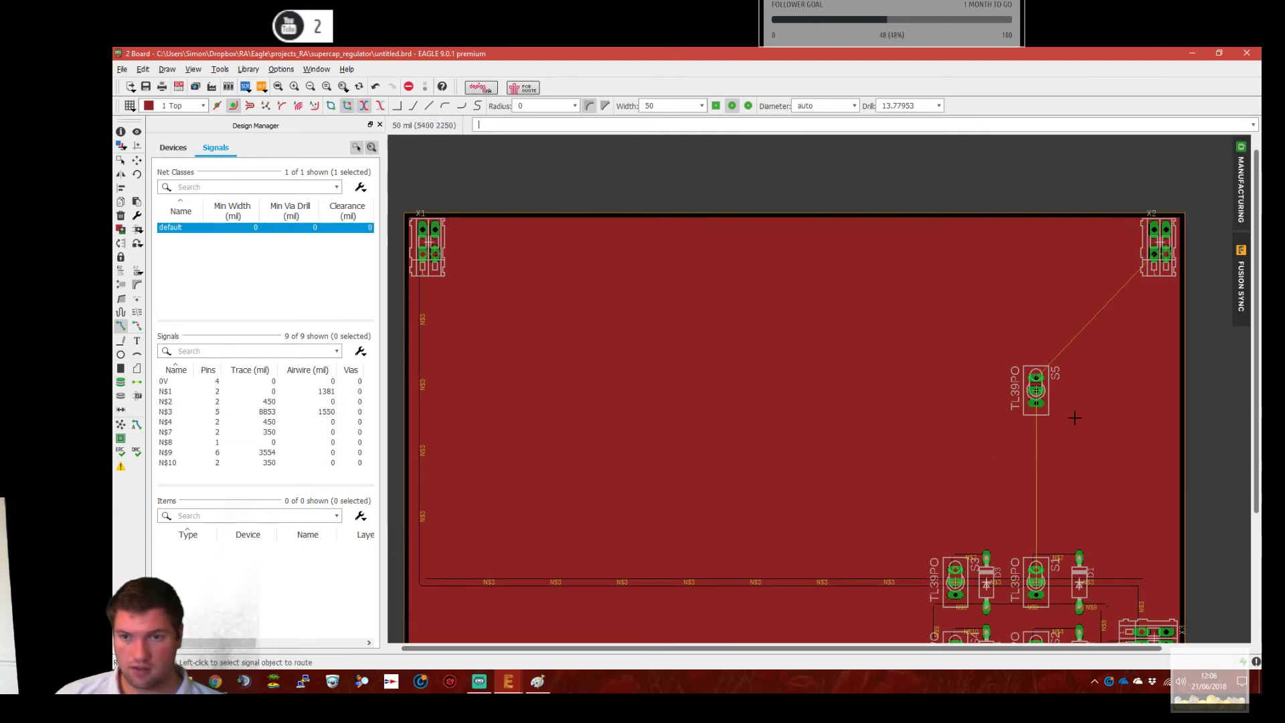
Move switch S5 to just below connector X2 near the board edge.
left_click(136, 160)
left_click(1041, 401)
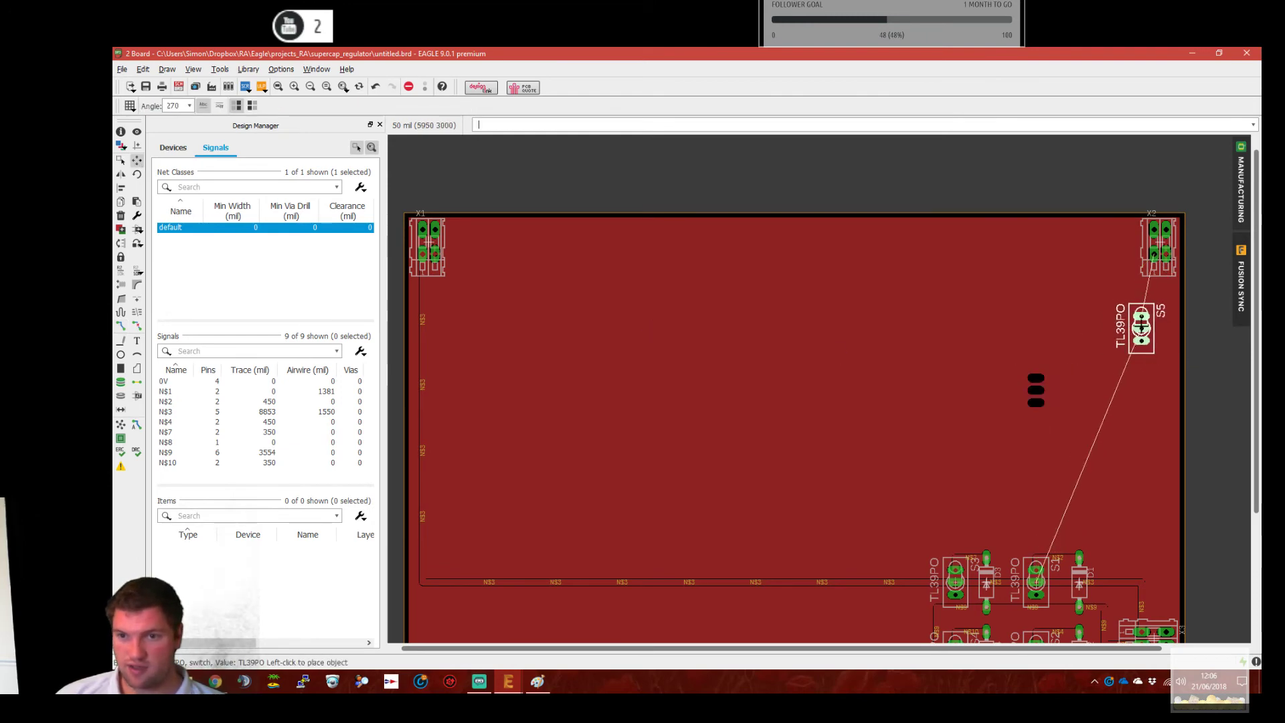
scroll(1141, 315, "up", 5)
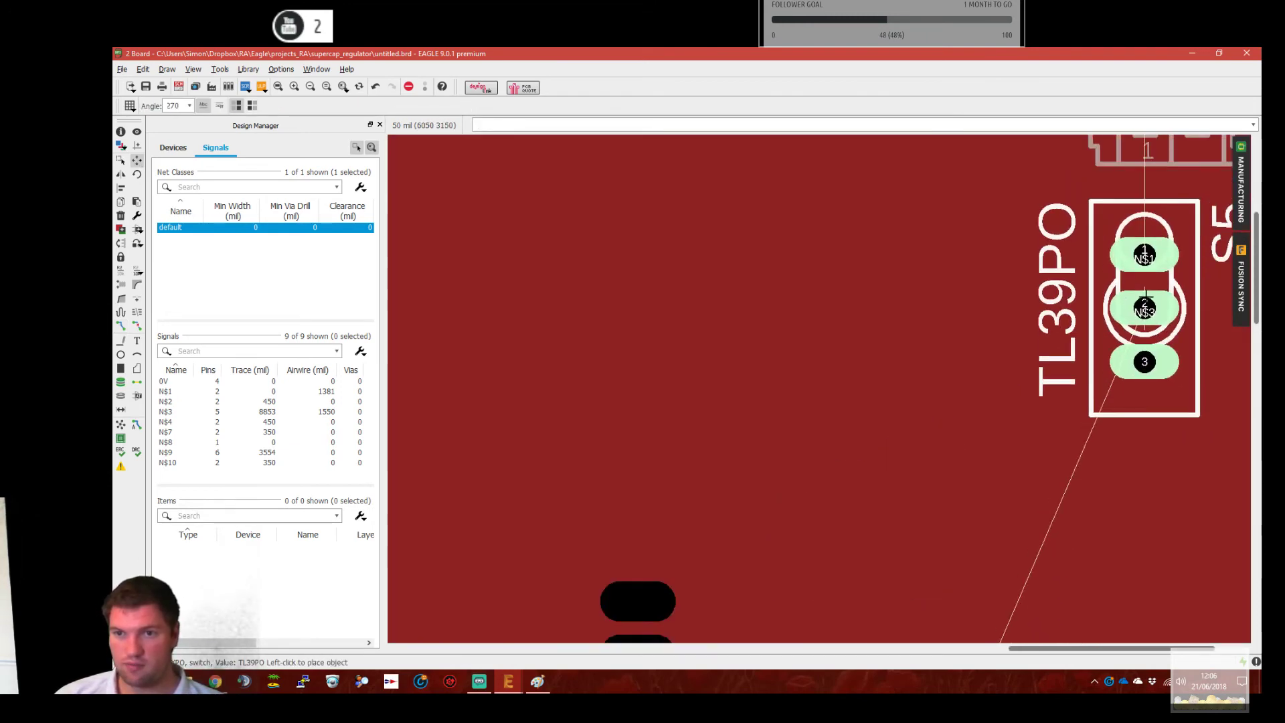
scroll(1132, 301, "down", 4)
left_click(1111, 333)
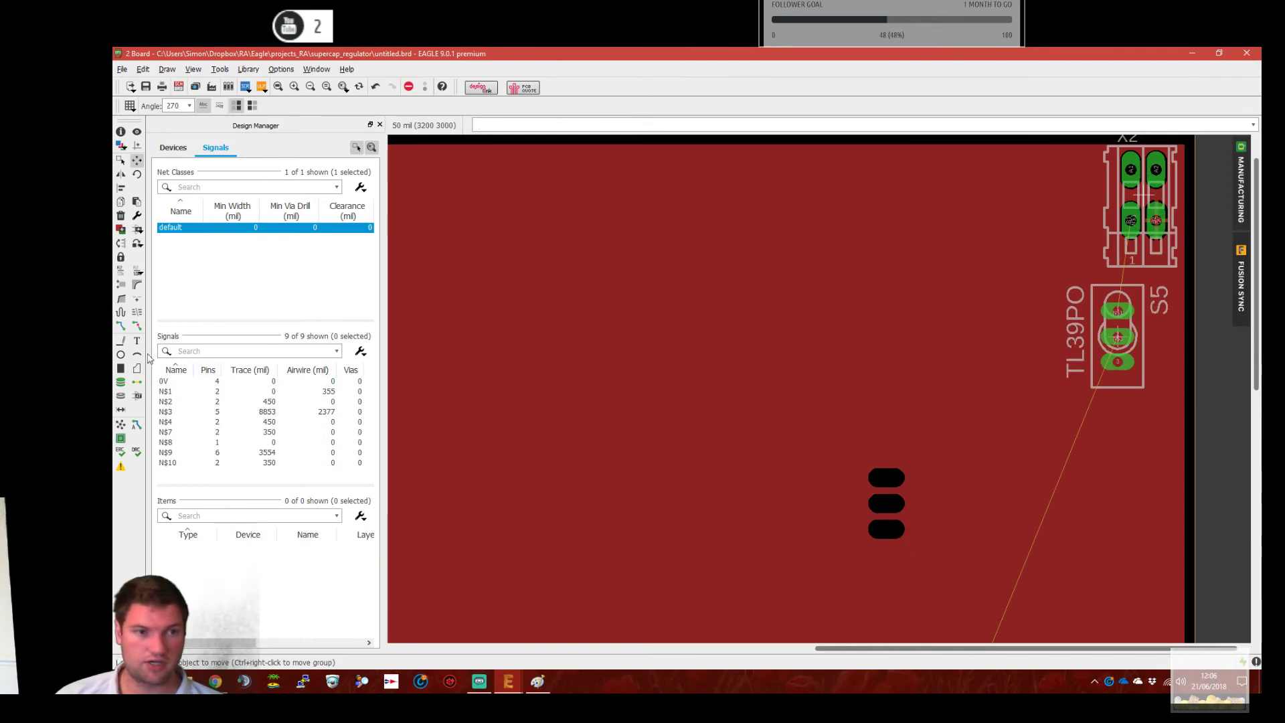
Route connector X2's N$1 pad to S5's top pin.
left_click(129, 325)
left_click(1127, 257)
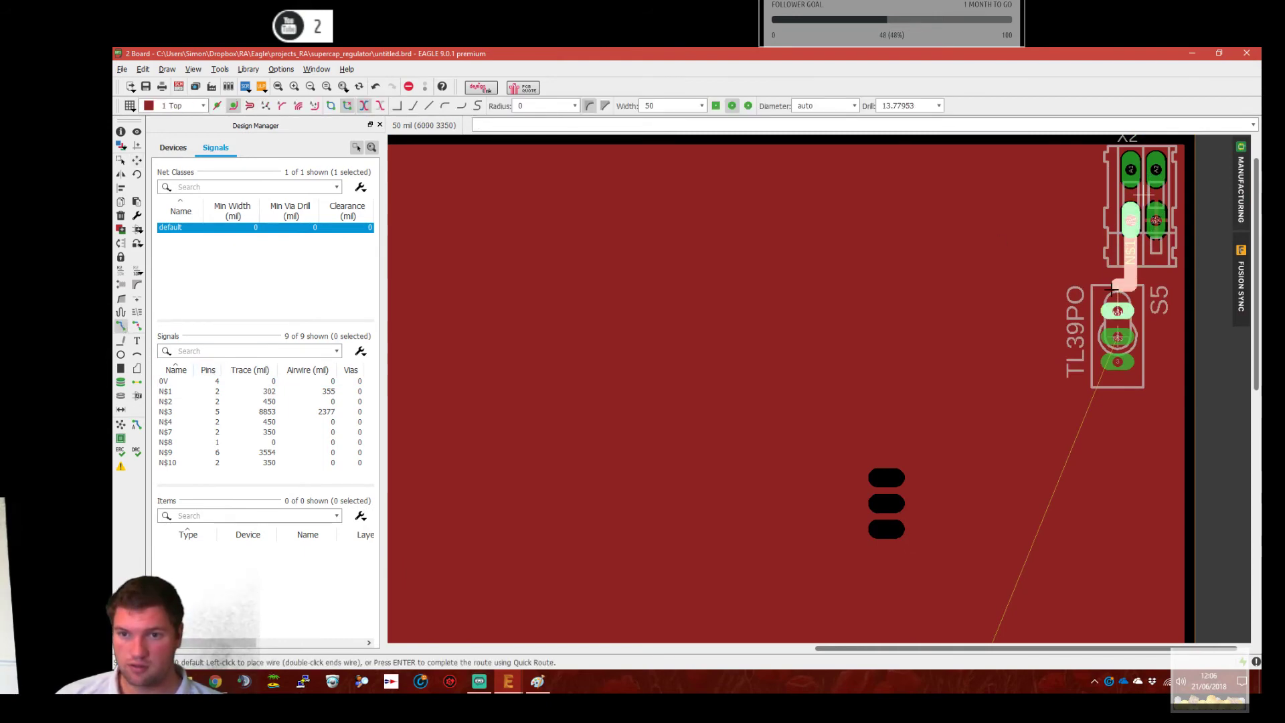
left_click(1114, 307)
Route S5's middle pin down the board into the horizontal N$3 track between D1 and X3.
middle_click_drag(980, 443, 1003, 303)
left_click(1128, 202)
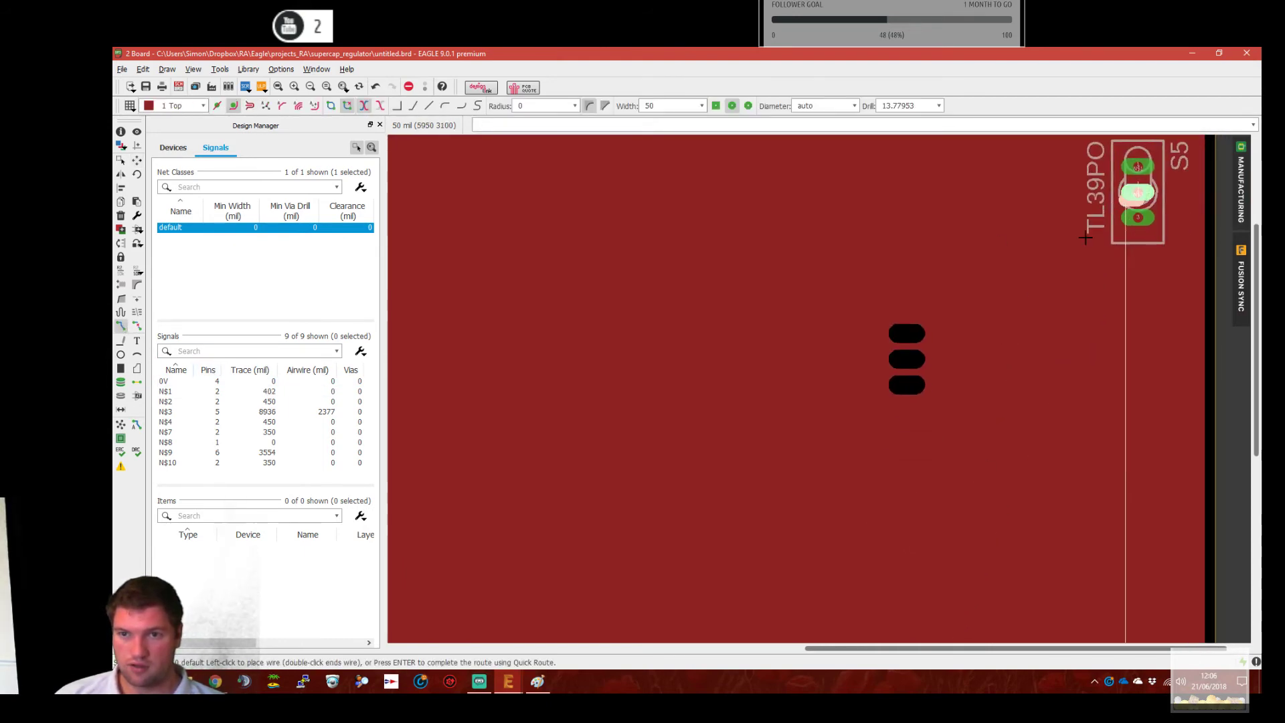
left_click(1166, 203)
scroll(971, 479, "down", 2)
scroll(985, 512, "down", 3)
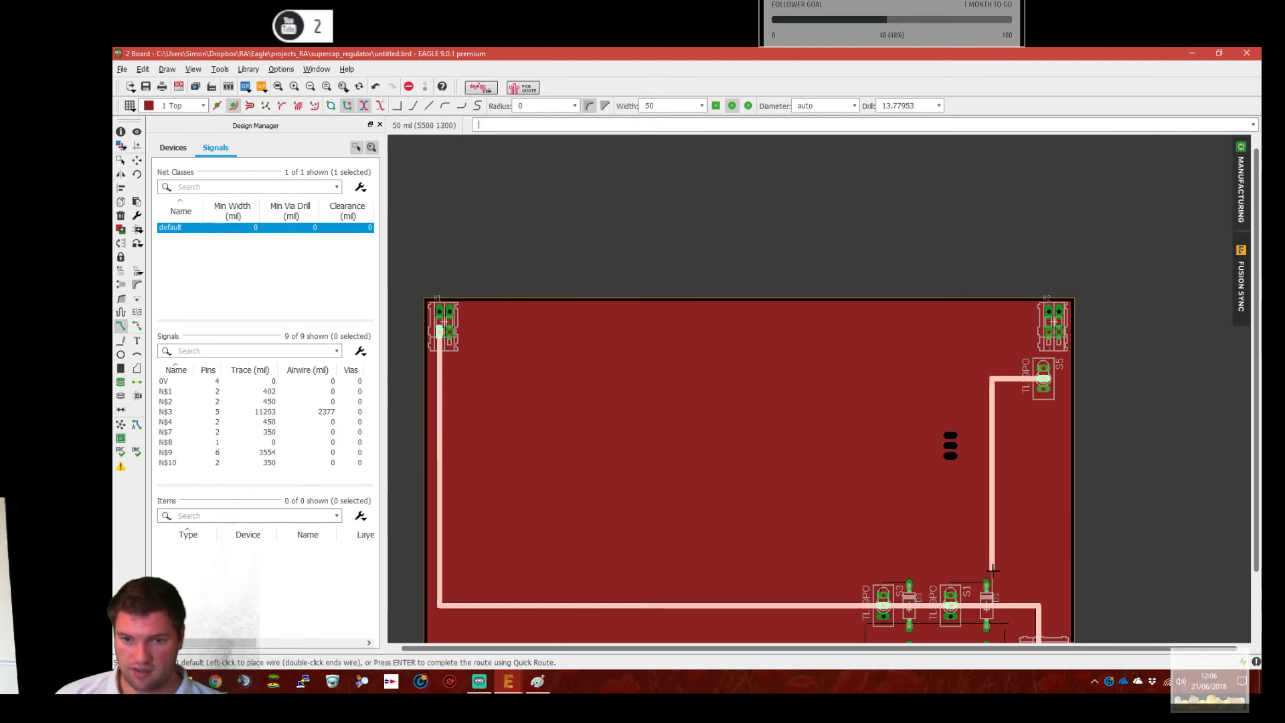
scroll(978, 577, "up", 3)
middle_click_drag(977, 579, 951, 506)
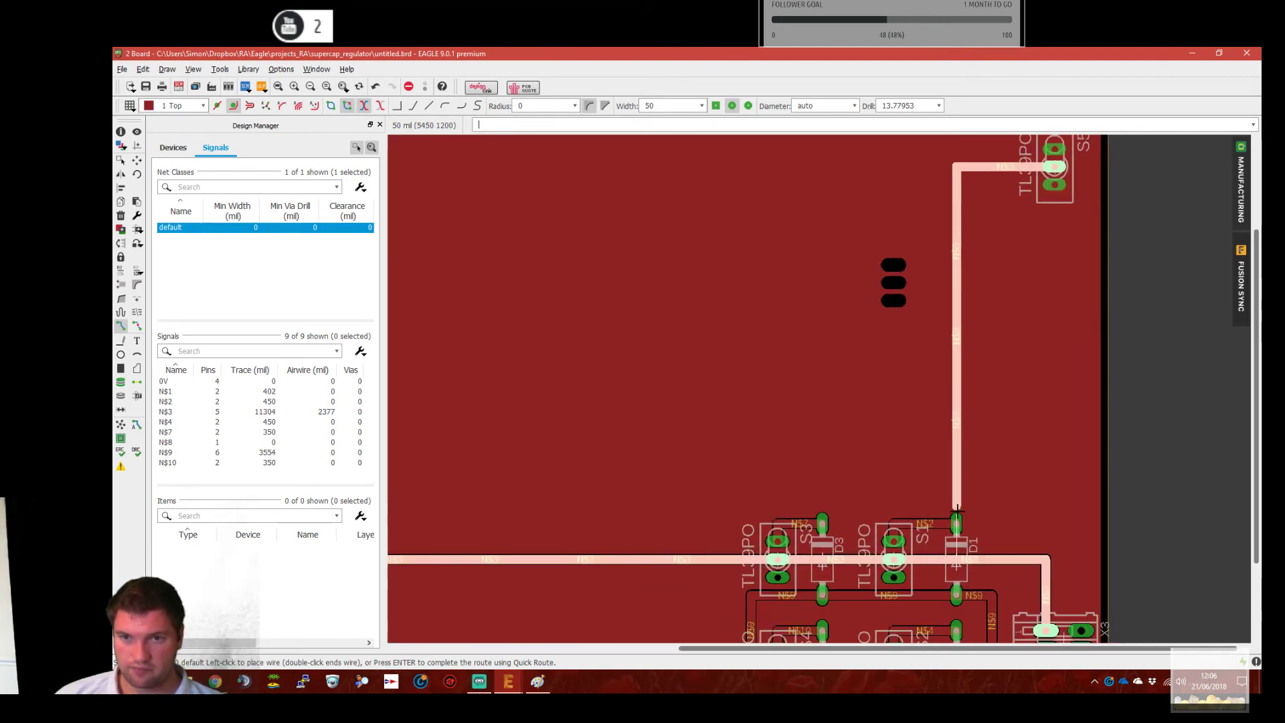
left_click(1017, 555)
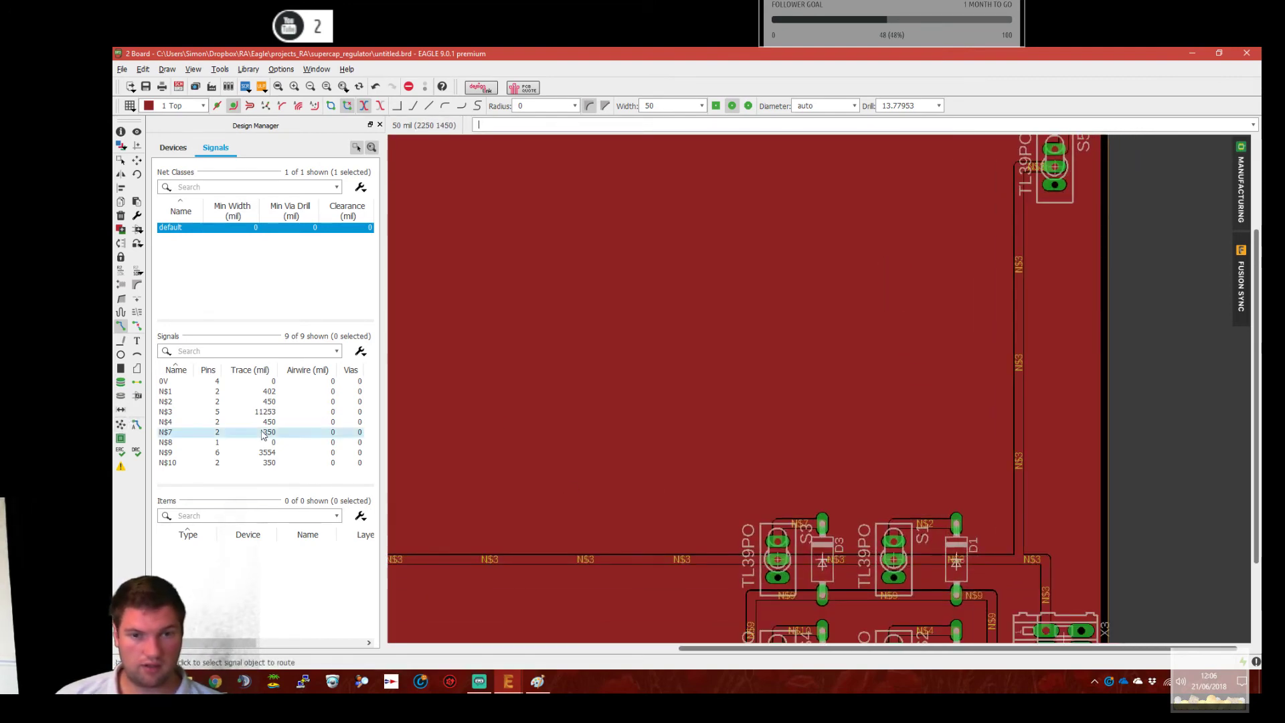
scroll(743, 404, "down", 2)
middle_click_drag(744, 404, 911, 410)
scroll(734, 420, "down", 1)
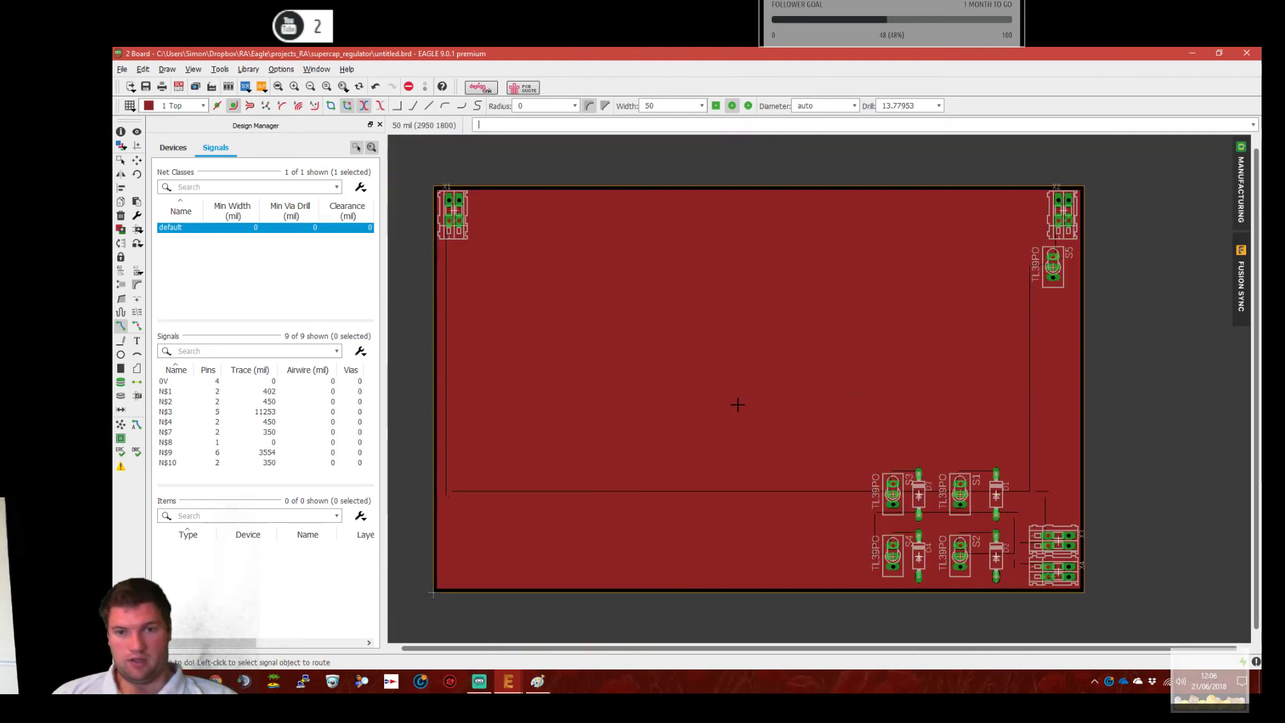
scroll(992, 440, "up", 3)
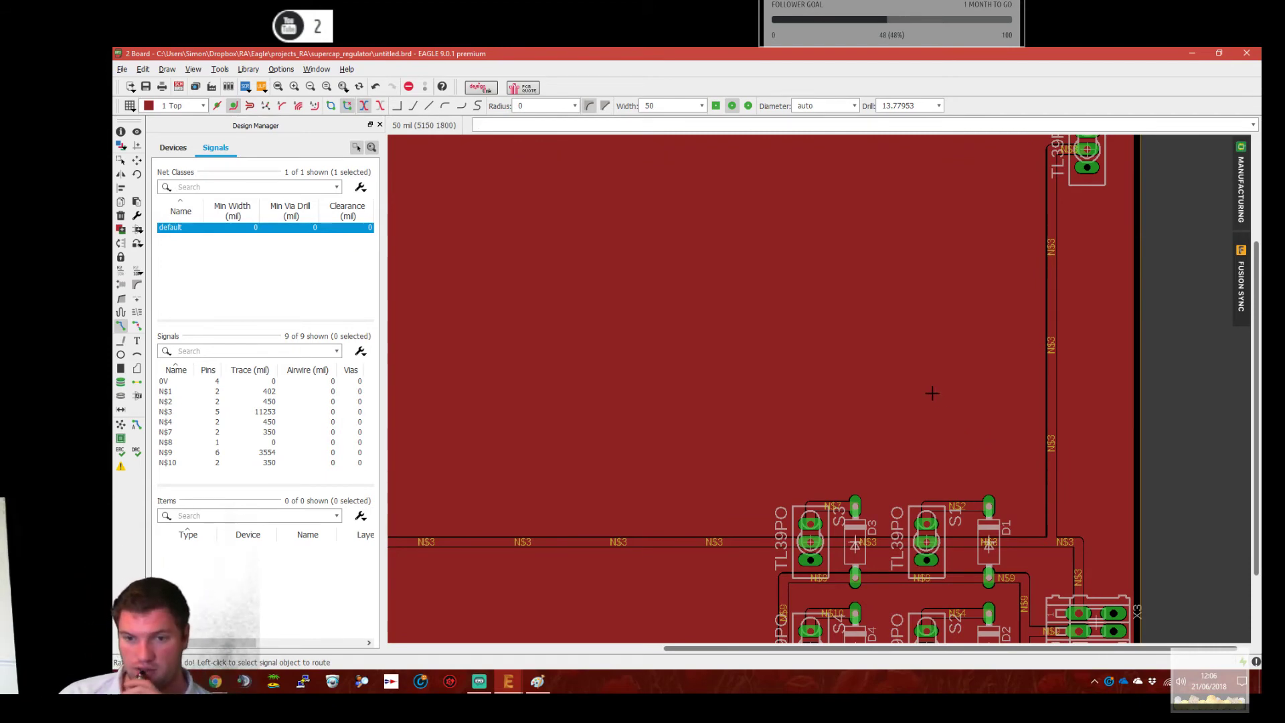
mouse_move(930, 394)
middle_mouse_down()
mouse_move(913, 354)
mouse_move(900, 496)
middle_mouse_up()
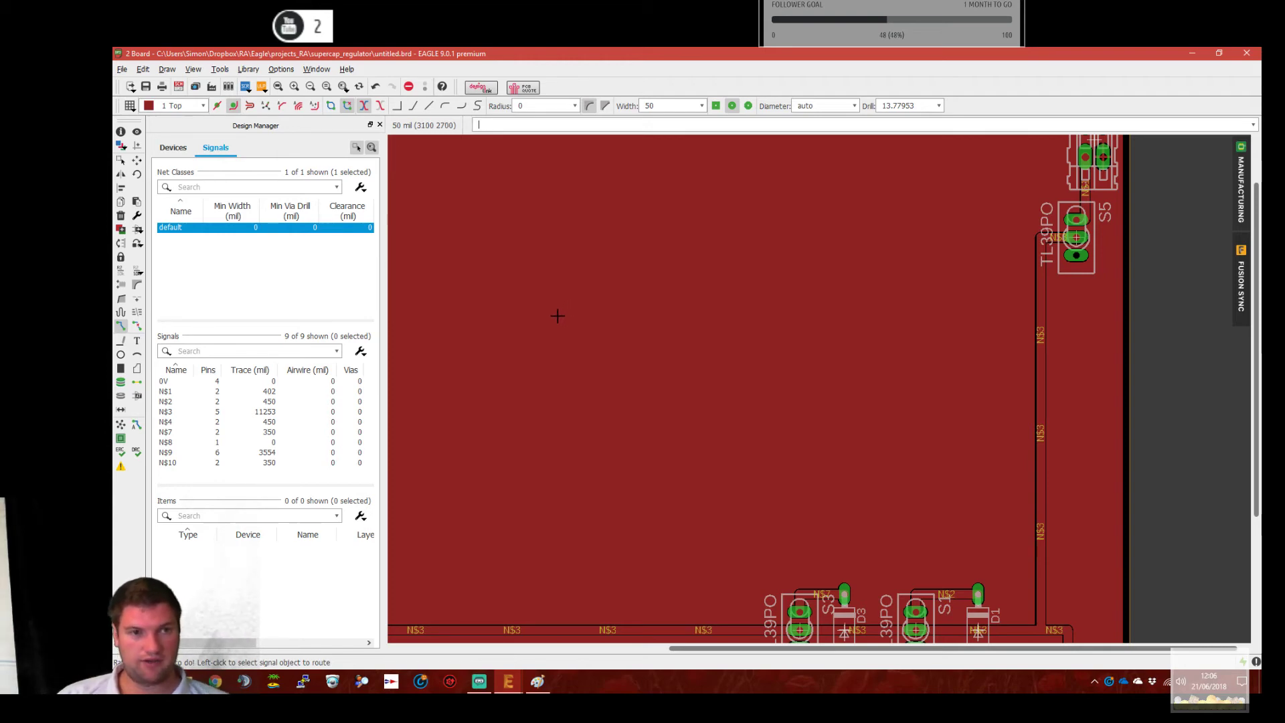
Switch to the schematic and move switch S5 close to the Pwr out connector X2.
left_click_drag(1262, 574, 643, 48)
middle_click_drag(990, 315, 746, 413)
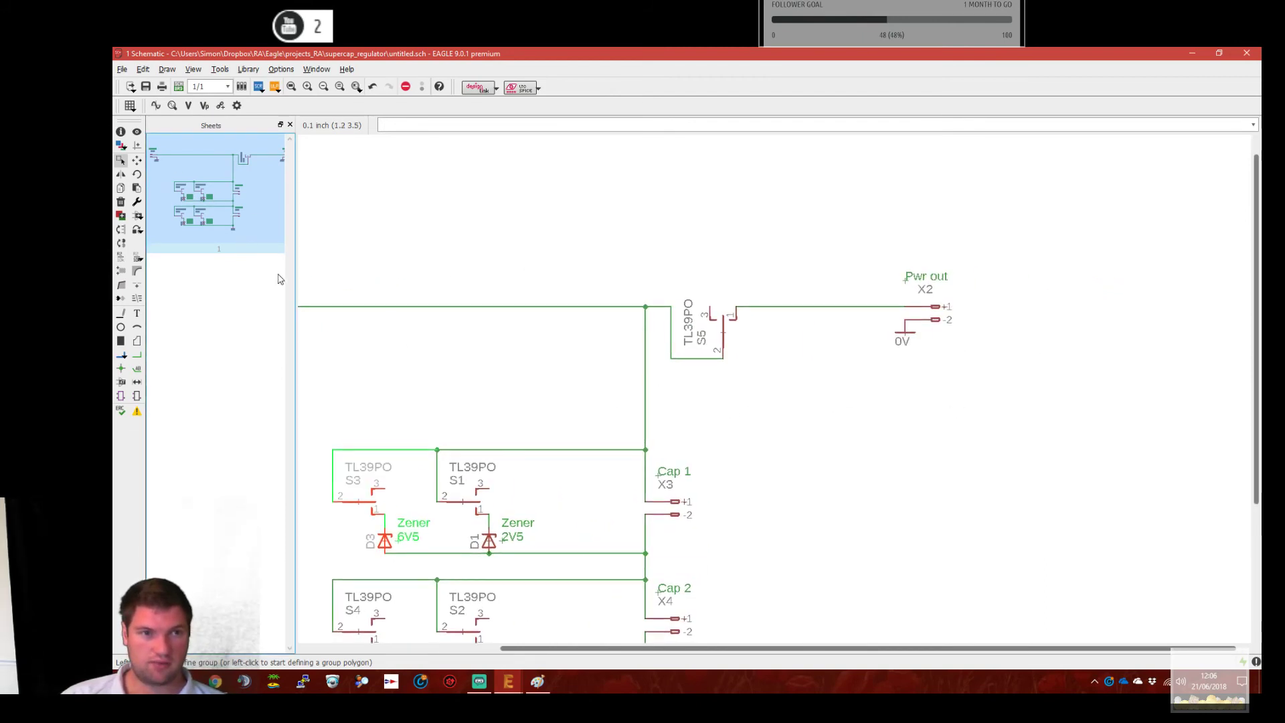
left_click(137, 161)
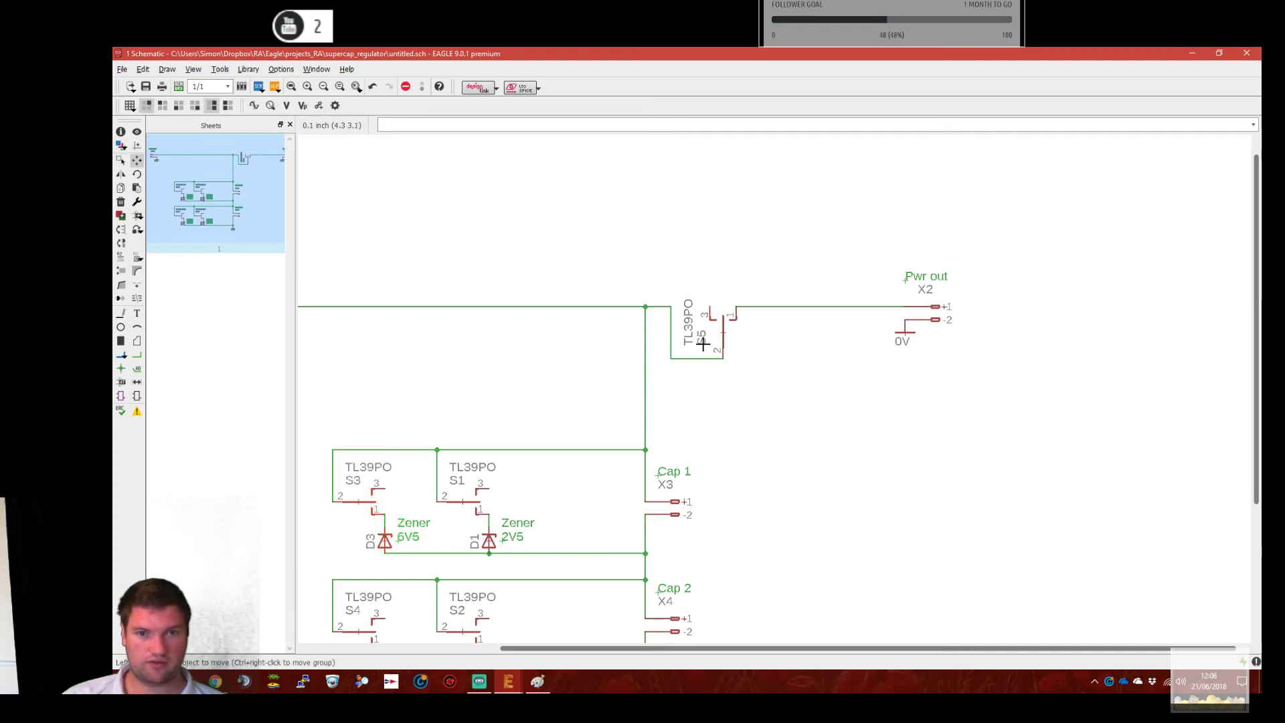
left_click_drag(719, 328, 848, 328)
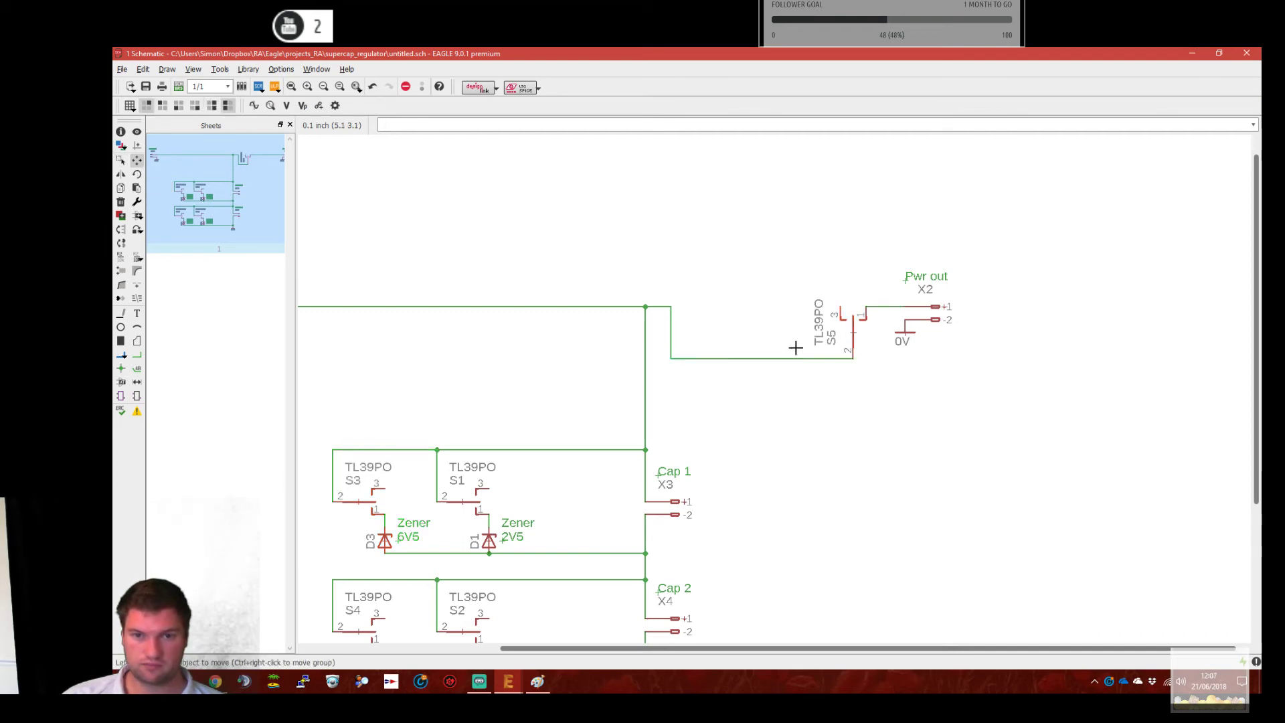
Delete the wires joining S5's pin 2 to the main supply line.
left_click(121, 202)
left_click(761, 358)
left_click(668, 310)
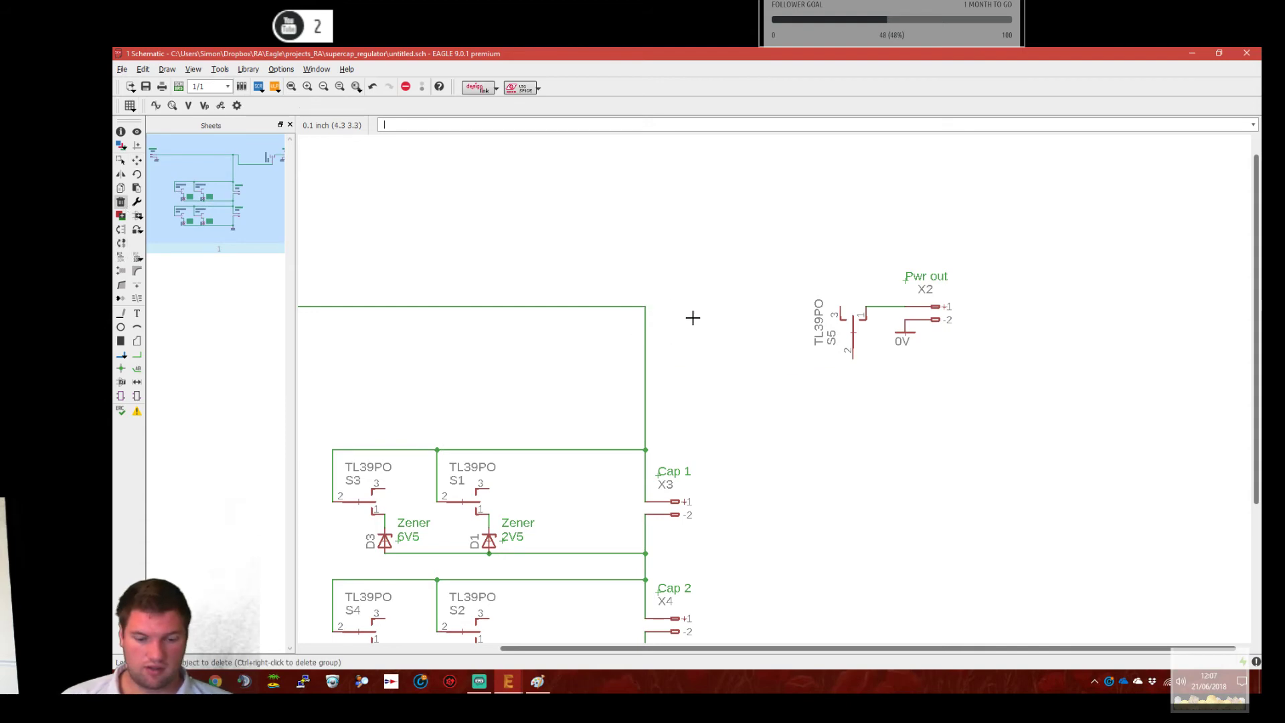
Start adding a part and look through the library list for one that covers voltage regulators.
key("a")
scroll(680, 435, "up", 6)
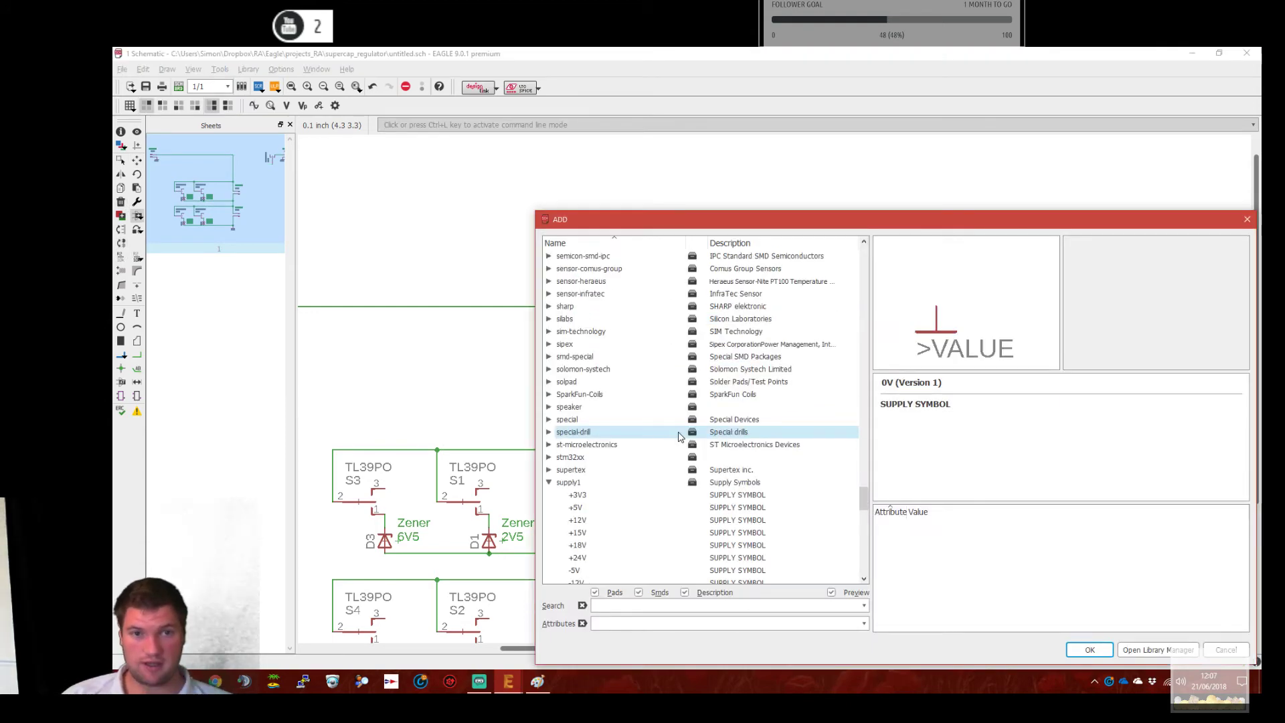
scroll(684, 442, "down", 1)
scroll(684, 442, "up", 7)
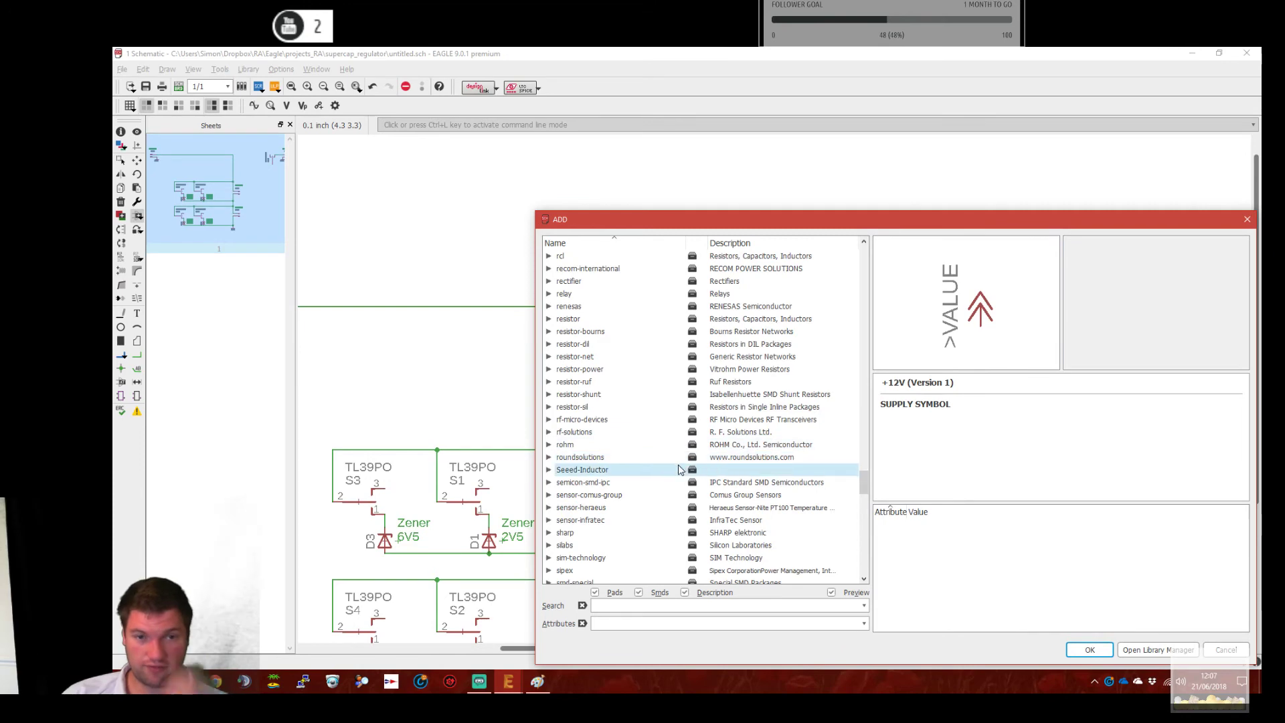
scroll(693, 470, "down", 7)
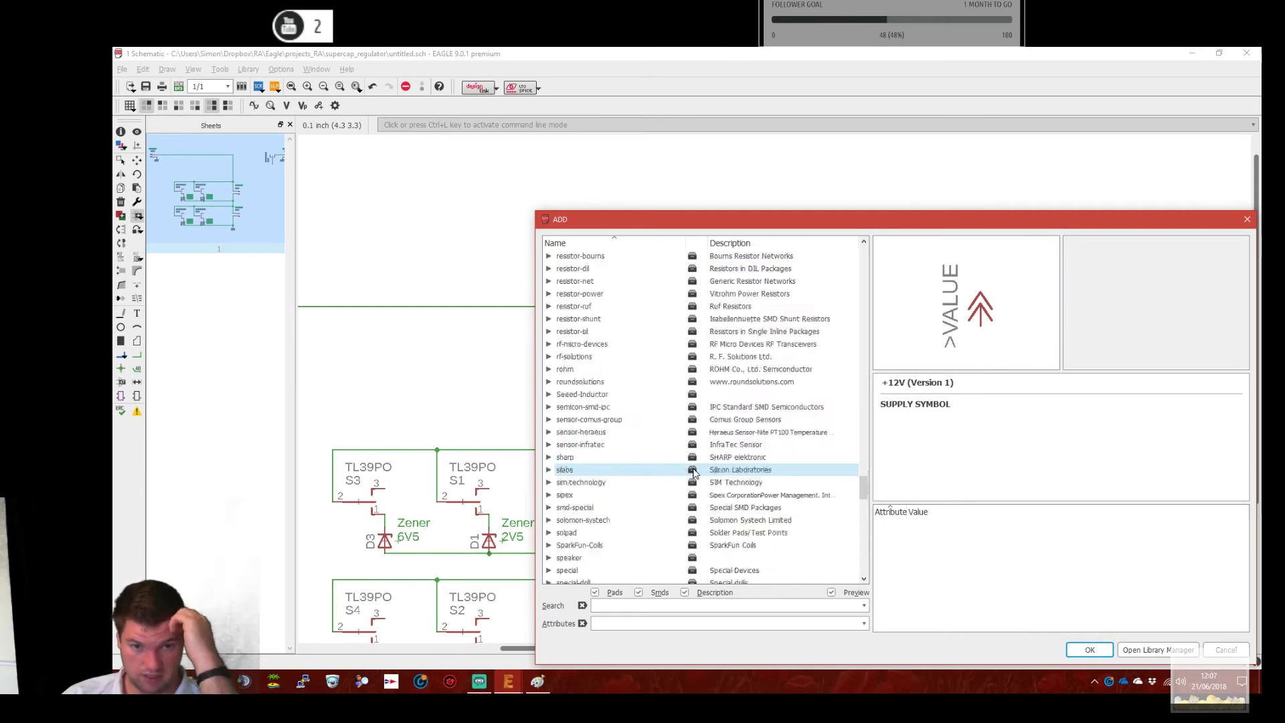
left_click(549, 444)
scroll(601, 468, "down", 10)
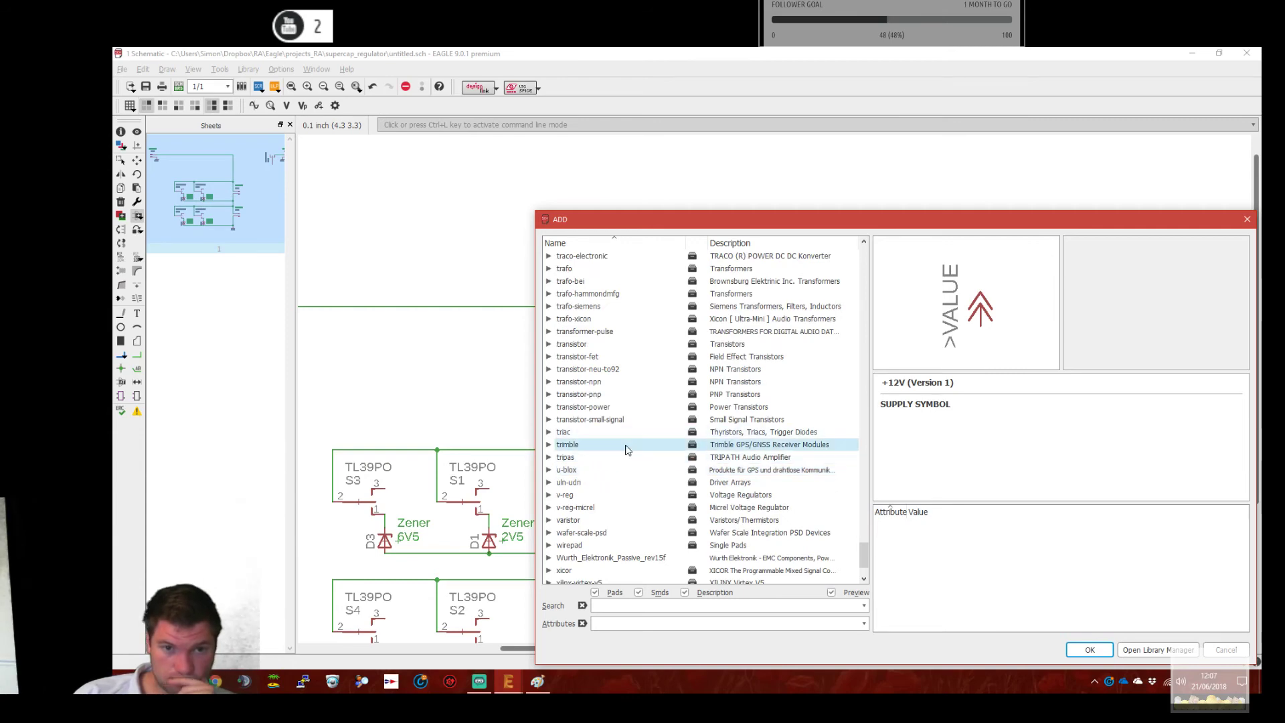
scroll(657, 419, "up", 6)
scroll(663, 435, "down", 8)
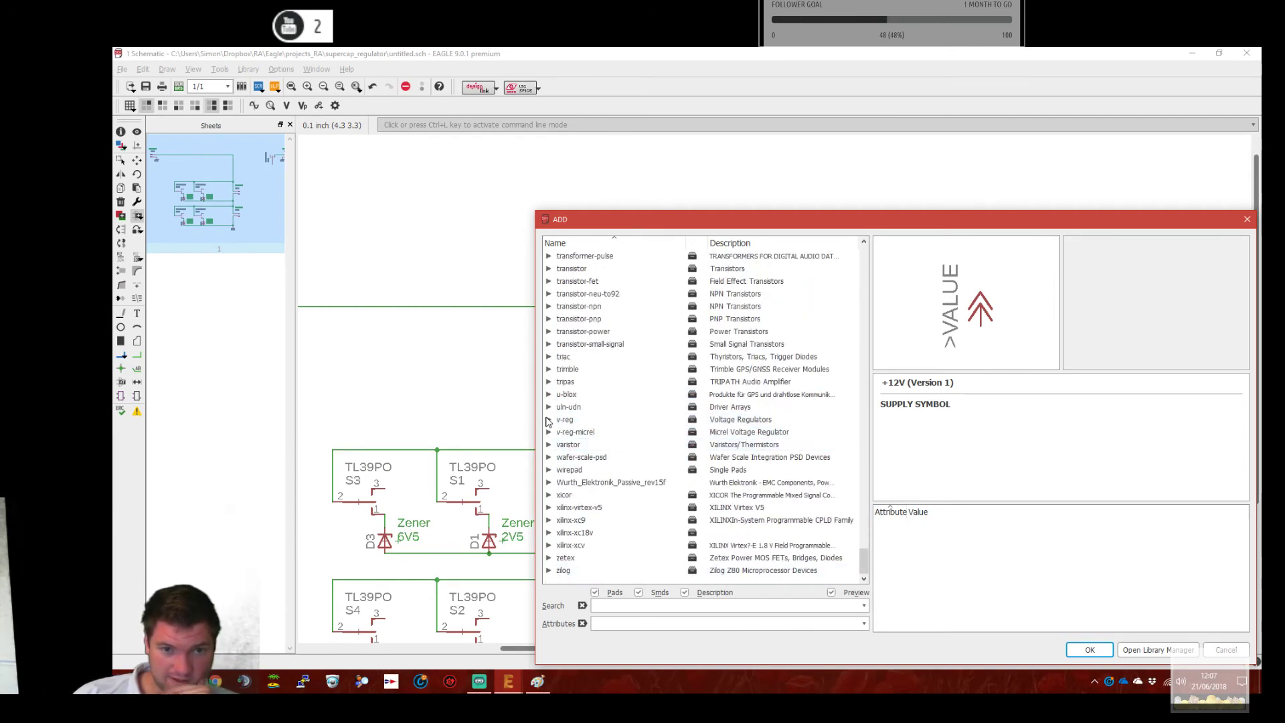
Examine the regulators in the v-reg library, previewing LD117A?* and LM337L, and collapse the library.
double_click(564, 420)
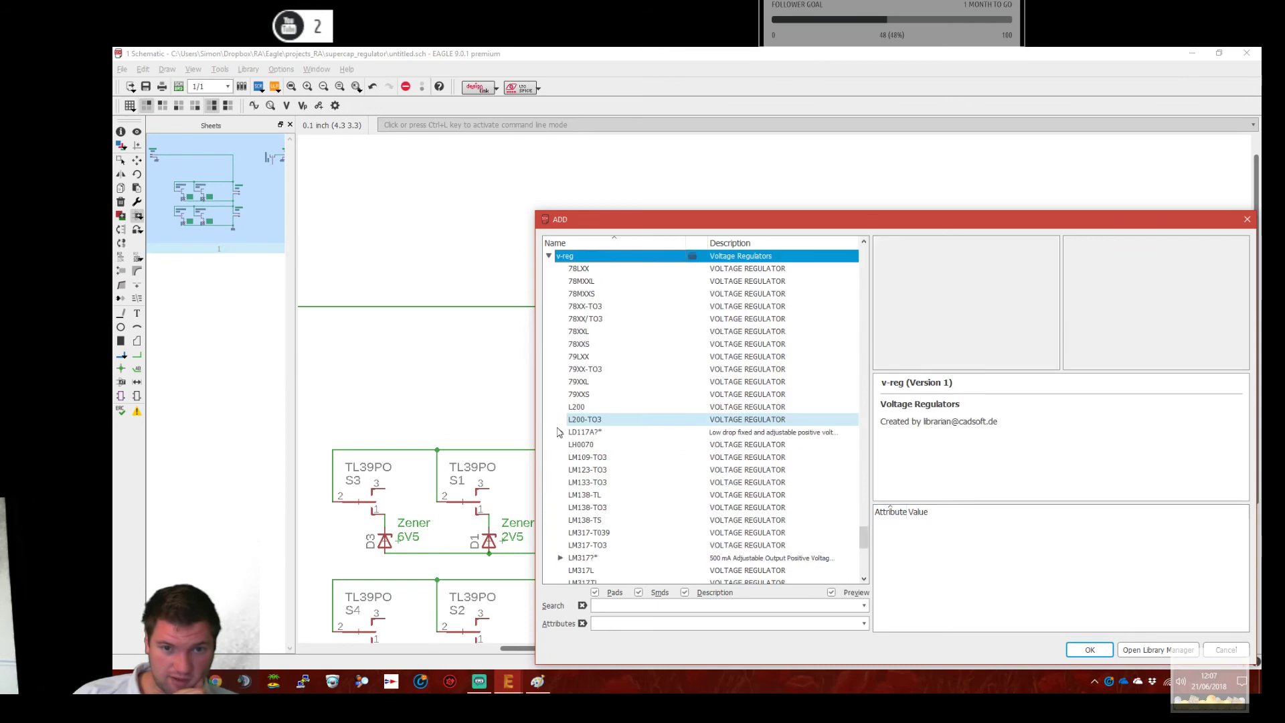
left_click(730, 436)
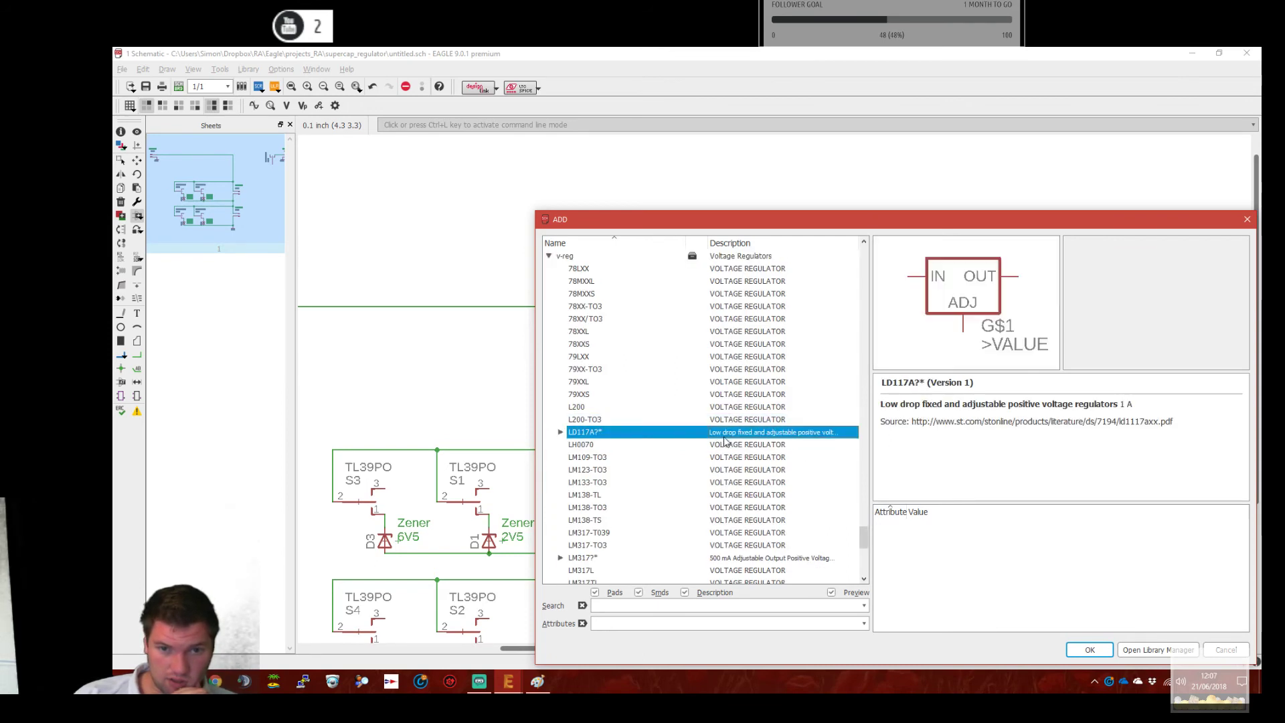
scroll(630, 457, "down", 5)
left_click(628, 458)
scroll(629, 457, "down", 5)
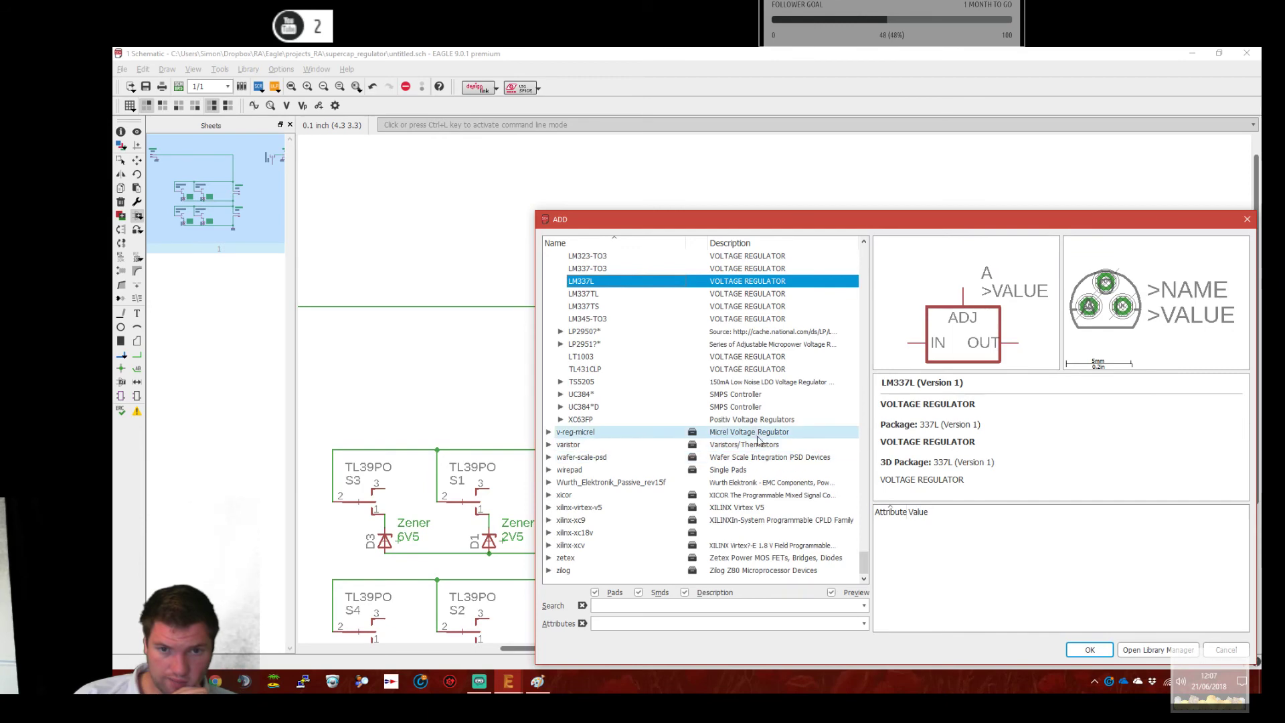
scroll(776, 469, "up", 10)
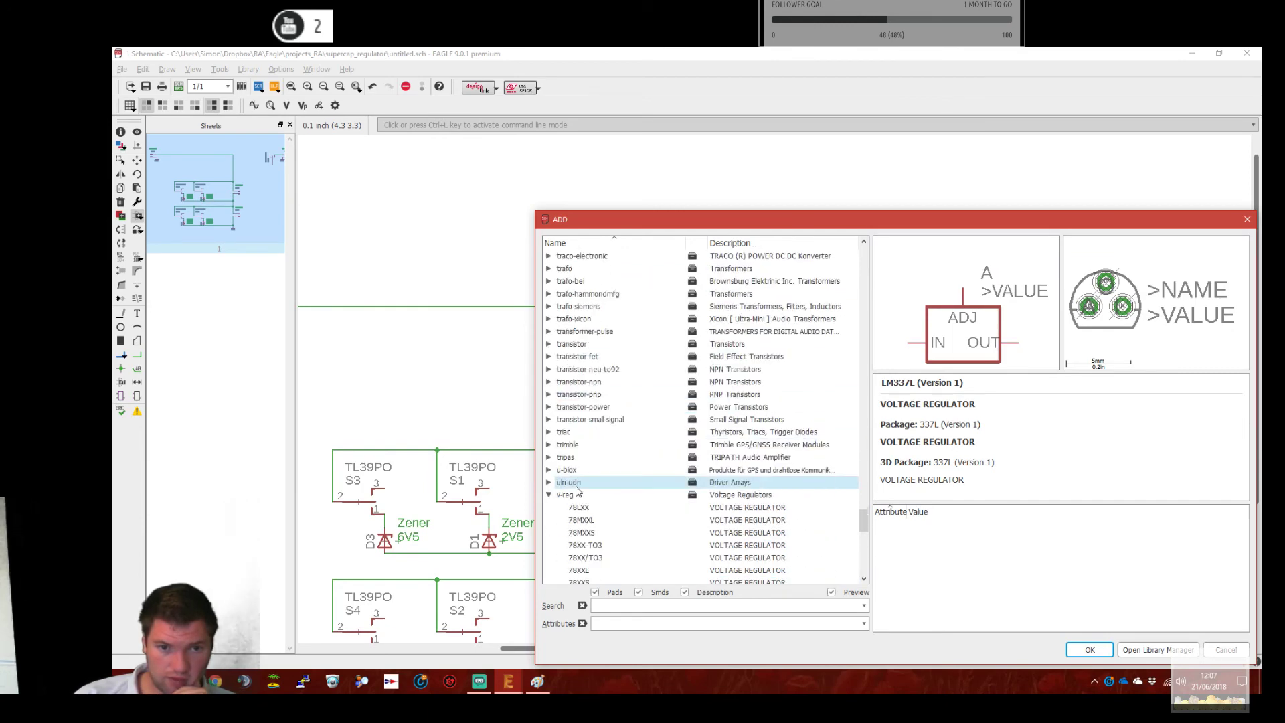
left_click(548, 496)
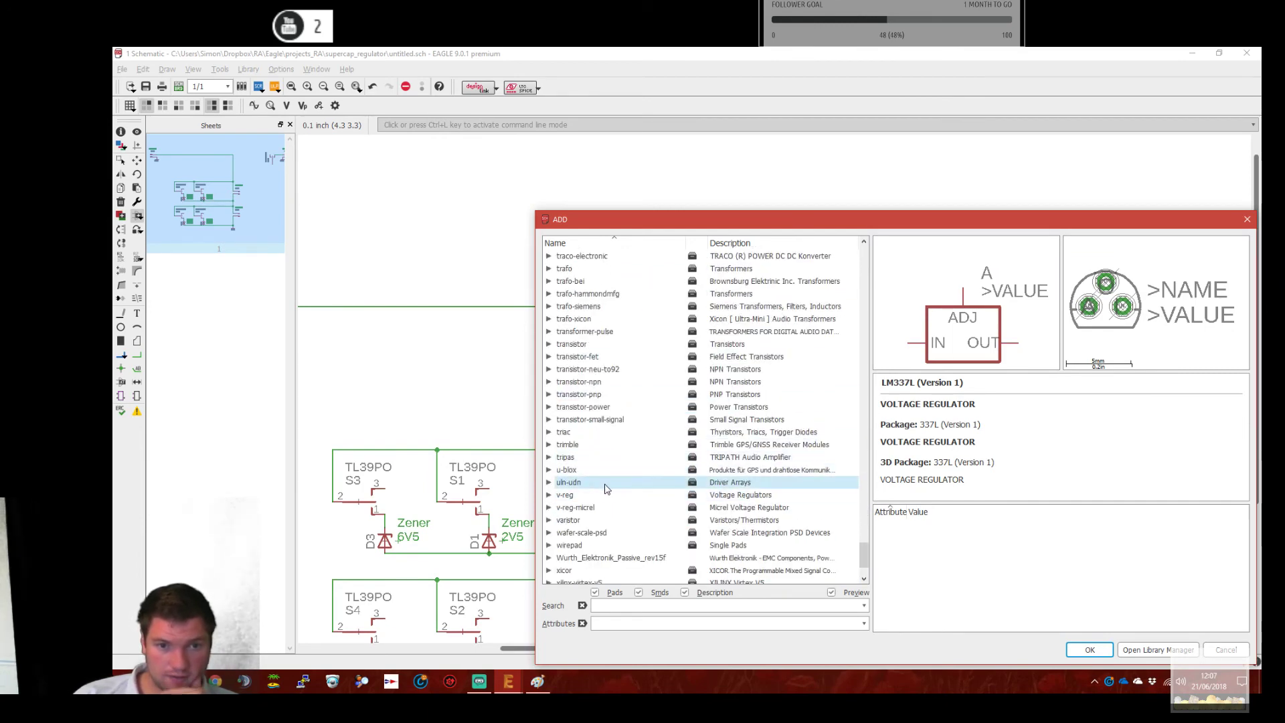
Look through the linear-technology library's device list for a suitable regulator and collapse the library.
scroll(642, 502, "up", 15)
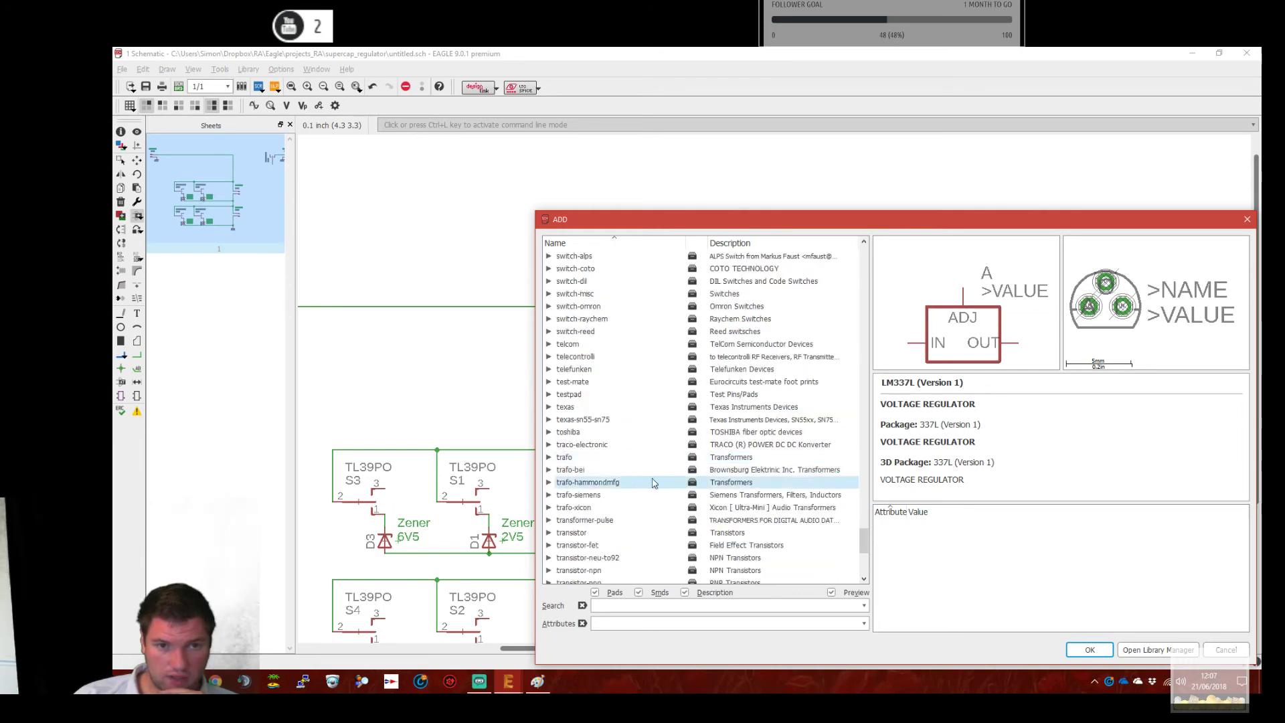
scroll(680, 514, "up", 10)
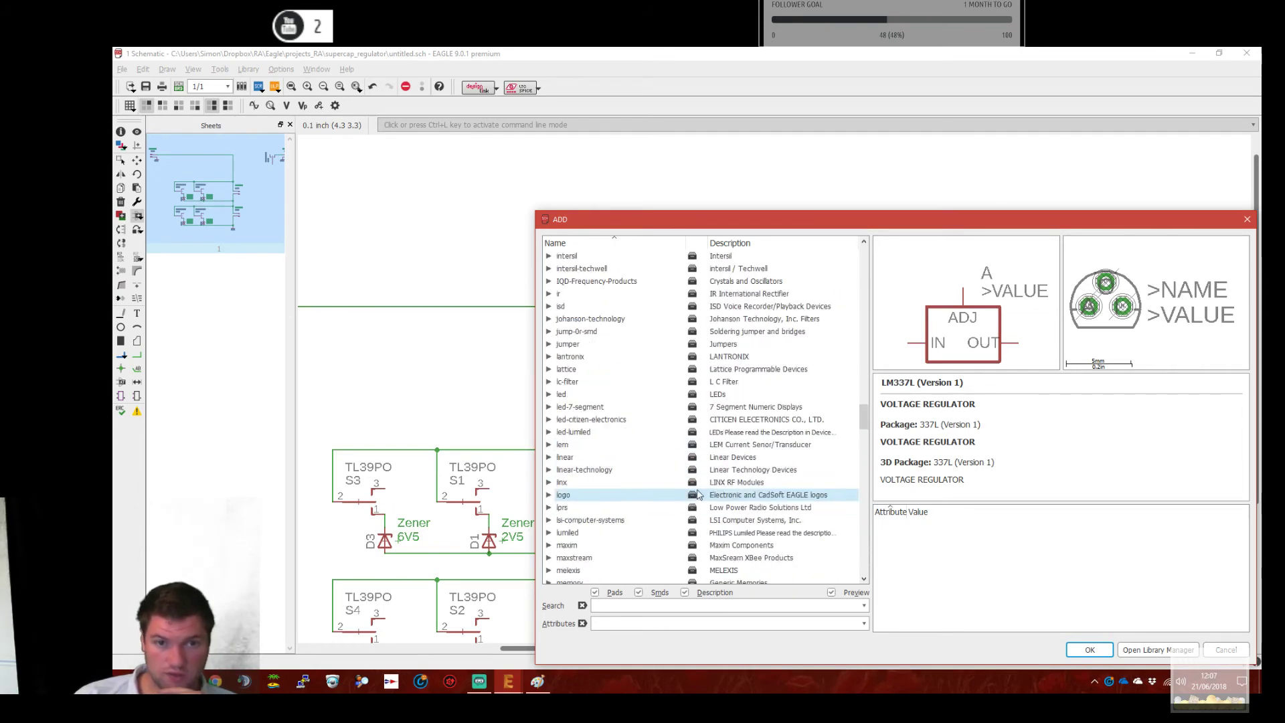
scroll(584, 462, "down", 2)
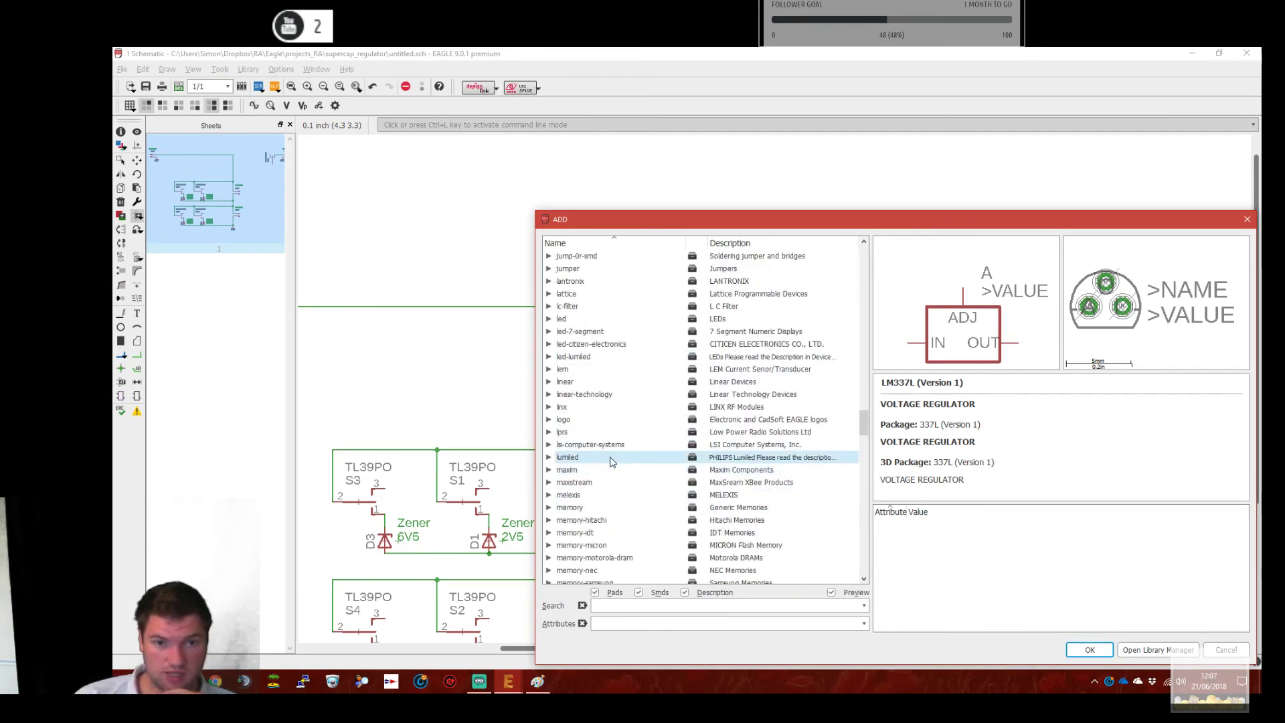
left_click(548, 395)
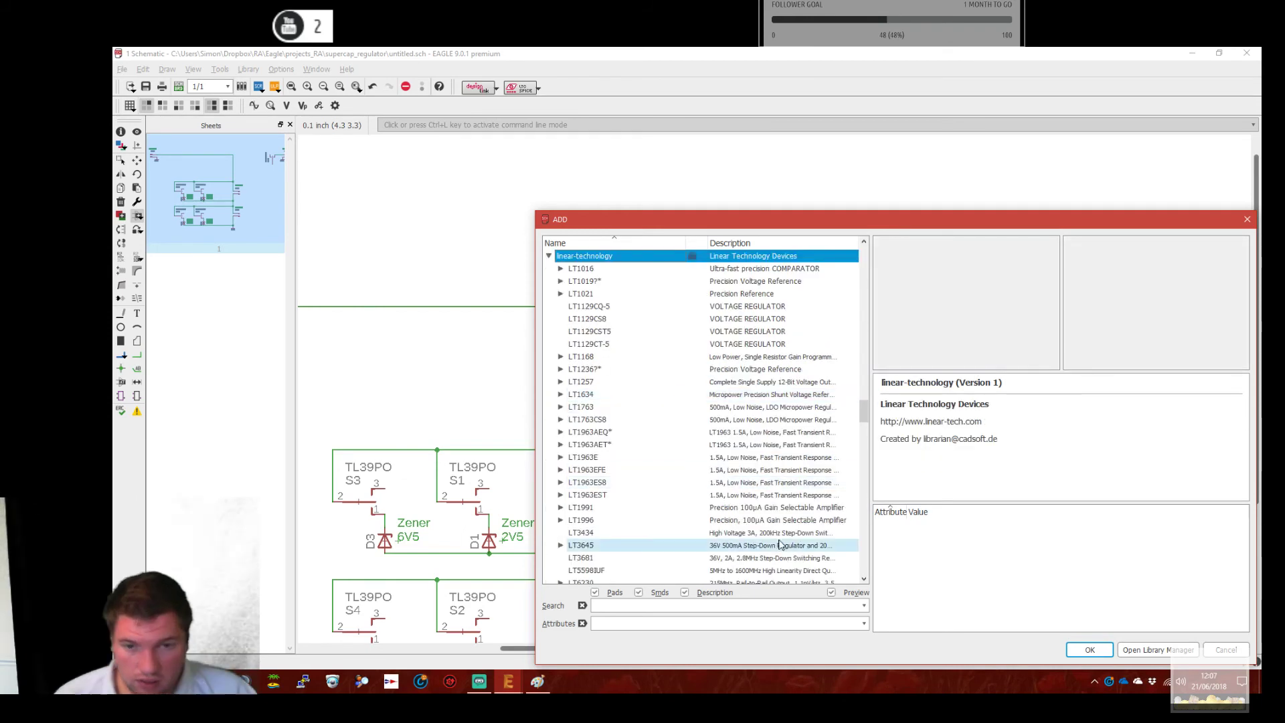
scroll(859, 551, "down", 7)
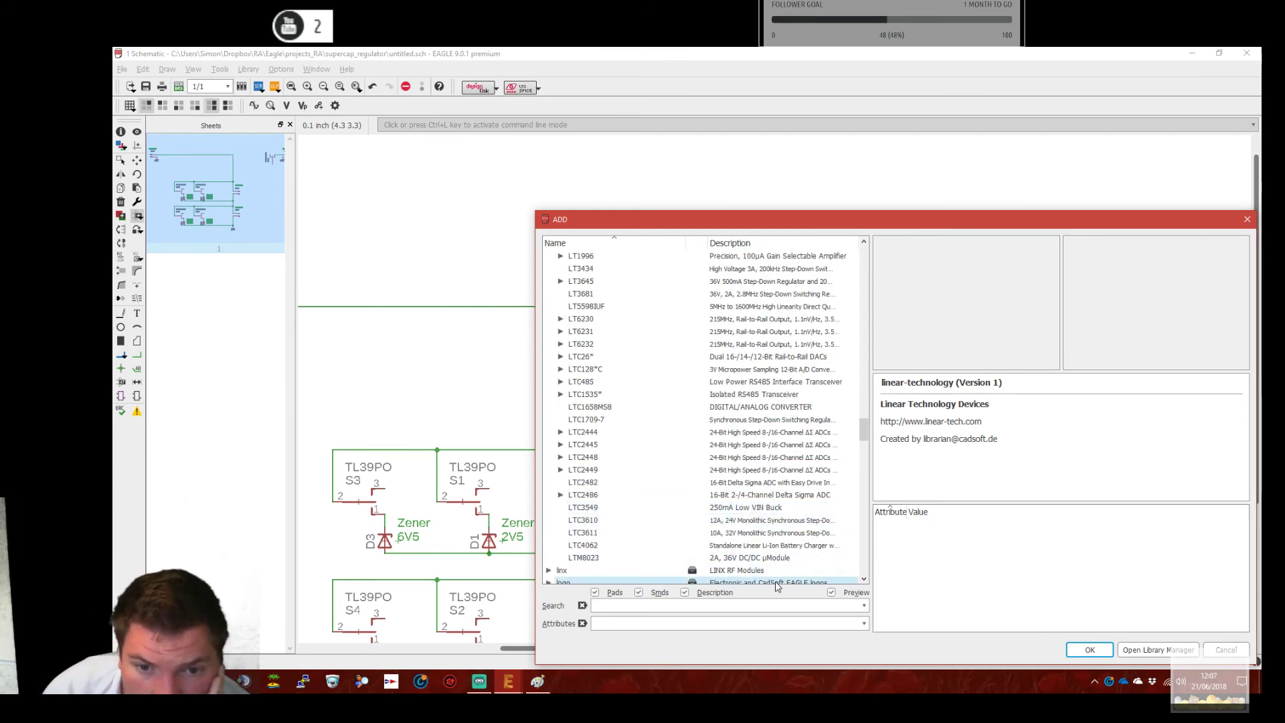
scroll(766, 560, "down", 2)
scroll(809, 508, "up", 4)
scroll(808, 507, "up", 6)
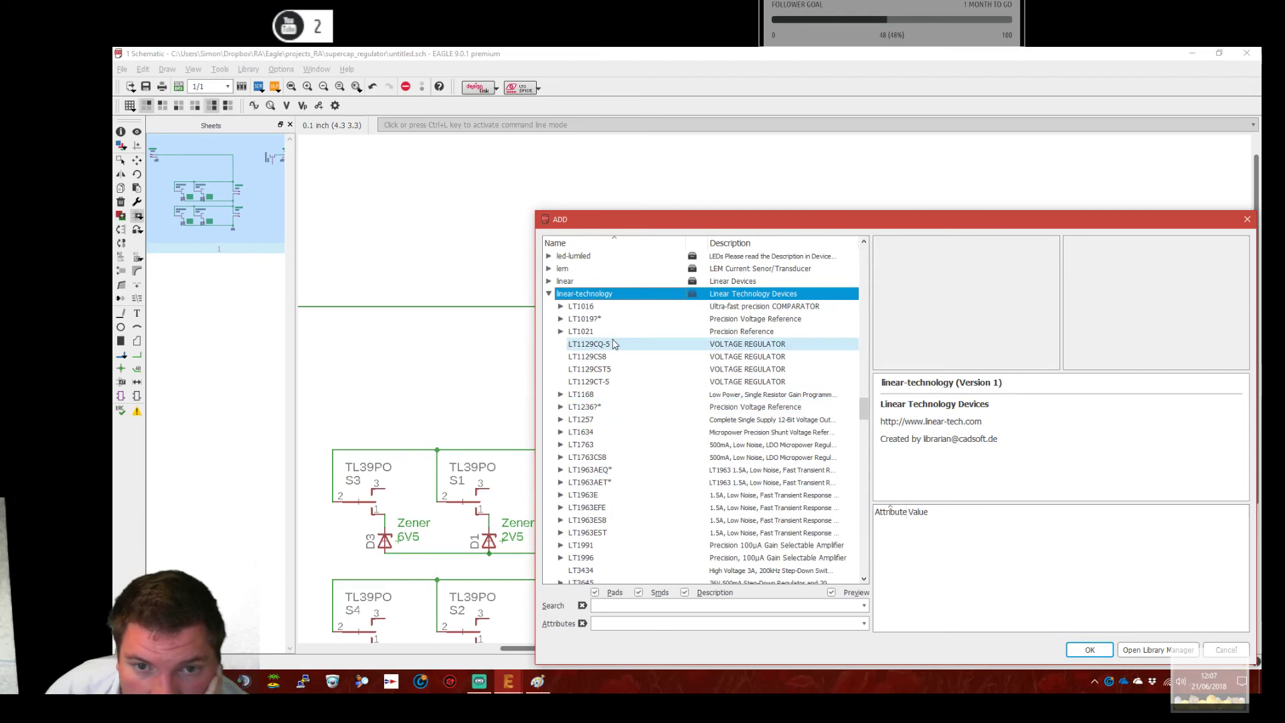
left_click(550, 293)
Expand the linear library and read through its device descriptions for a suitable voltage regulator.
left_click(550, 282)
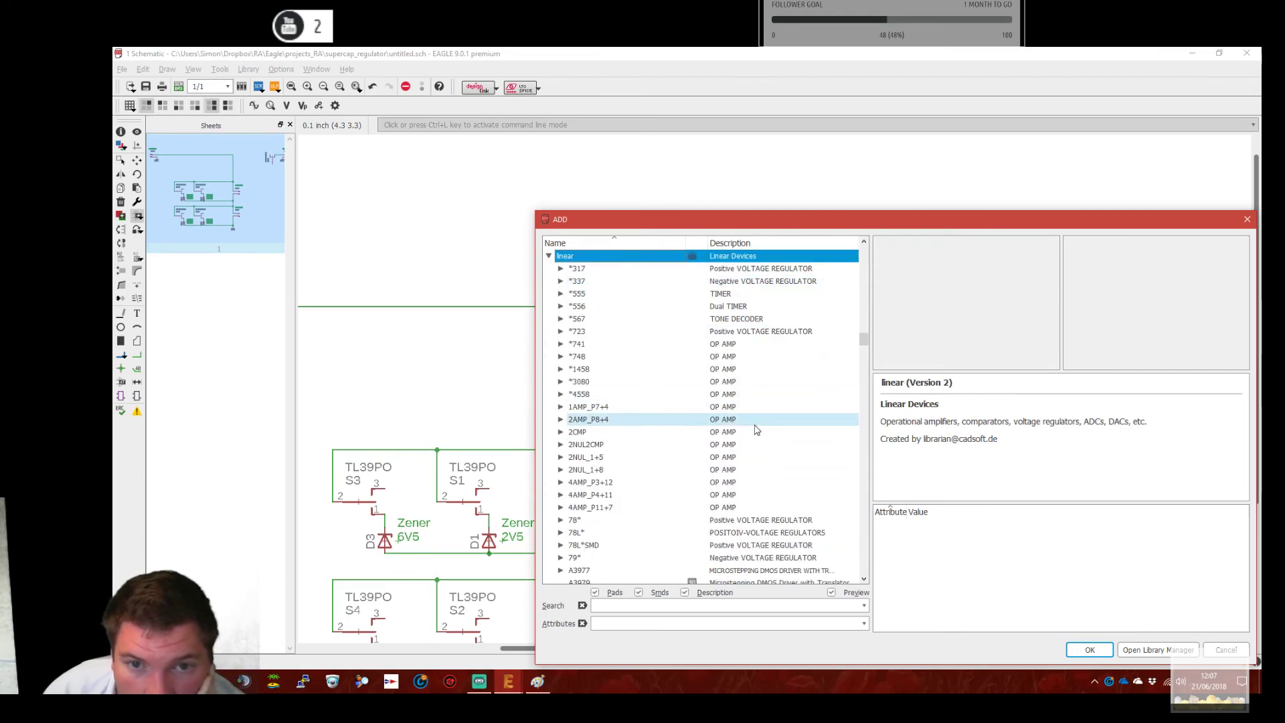
scroll(787, 406, "down", 8)
scroll(794, 403, "down", 7)
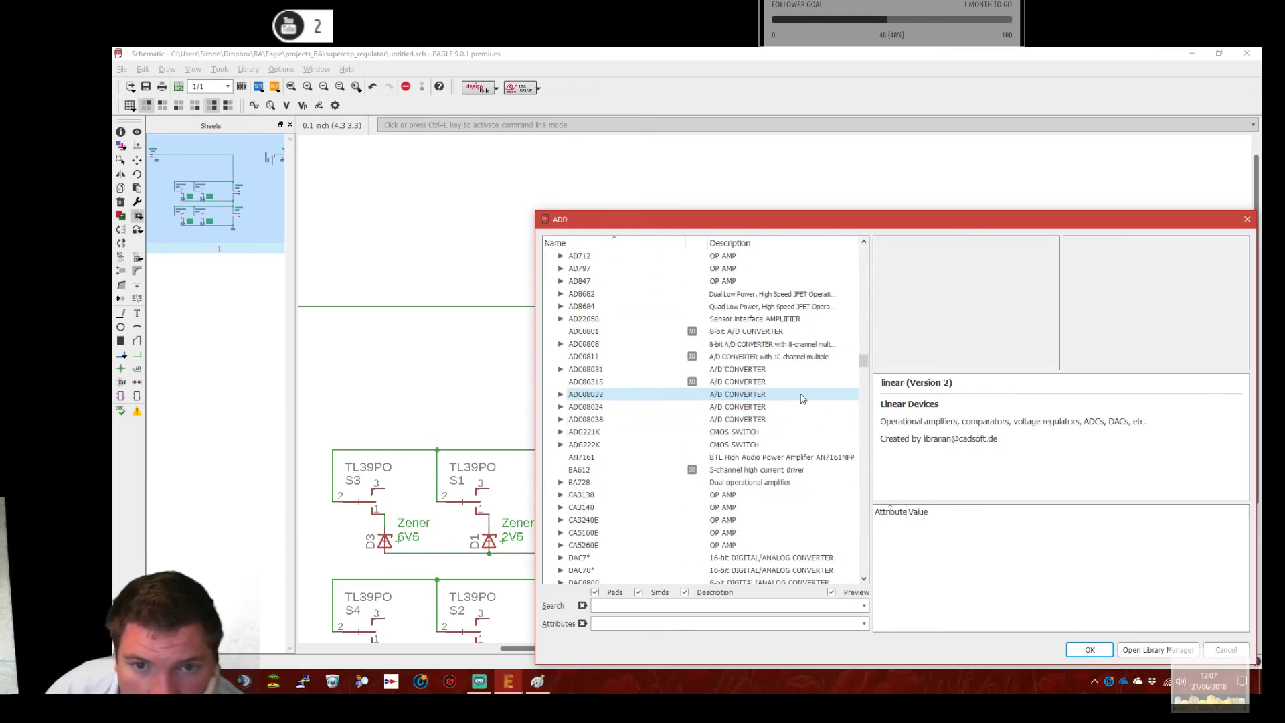
scroll(802, 399, "down", 20)
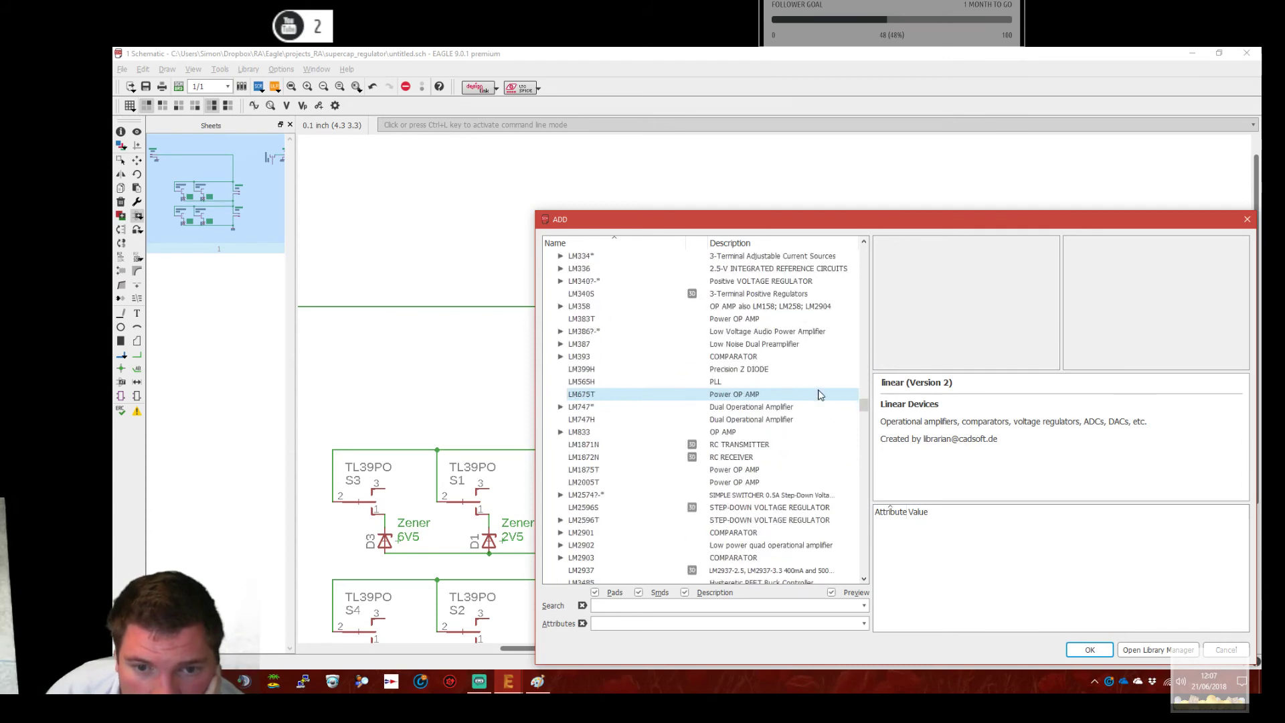
scroll(821, 395, "down", 7)
scroll(822, 395, "down", 7)
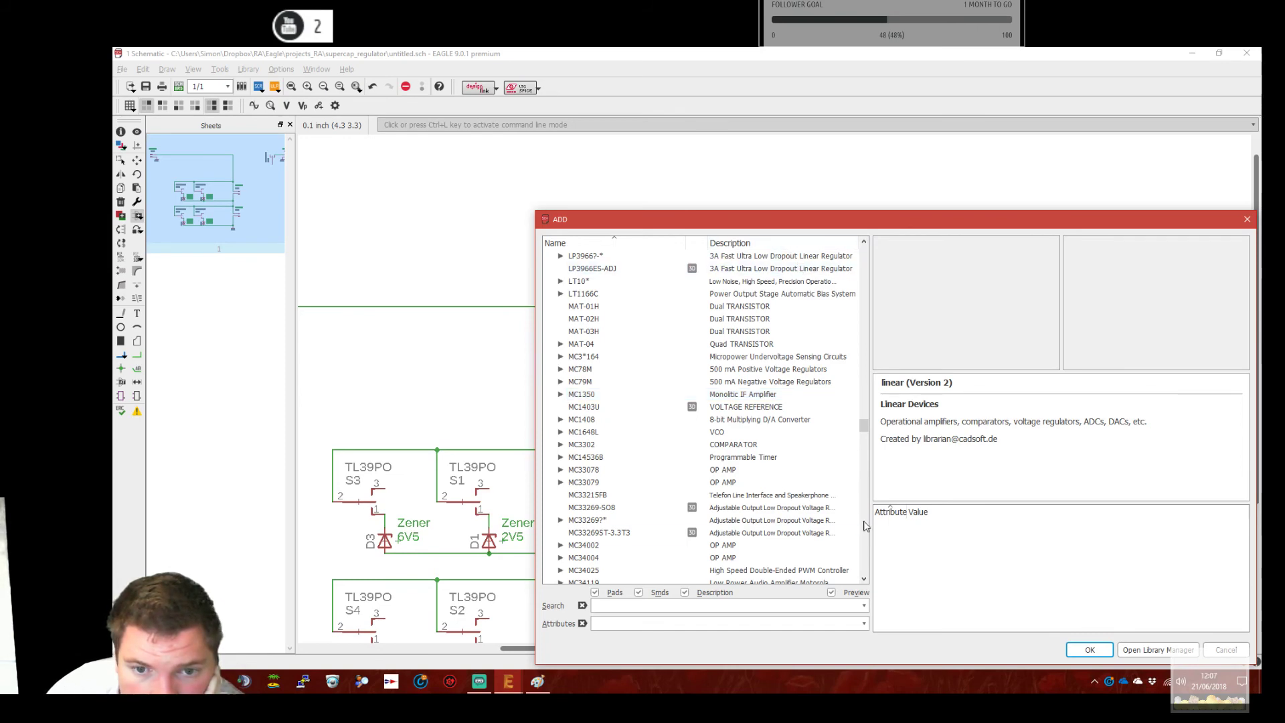
scroll(828, 519, "down", 4)
scroll(839, 515, "down", 9)
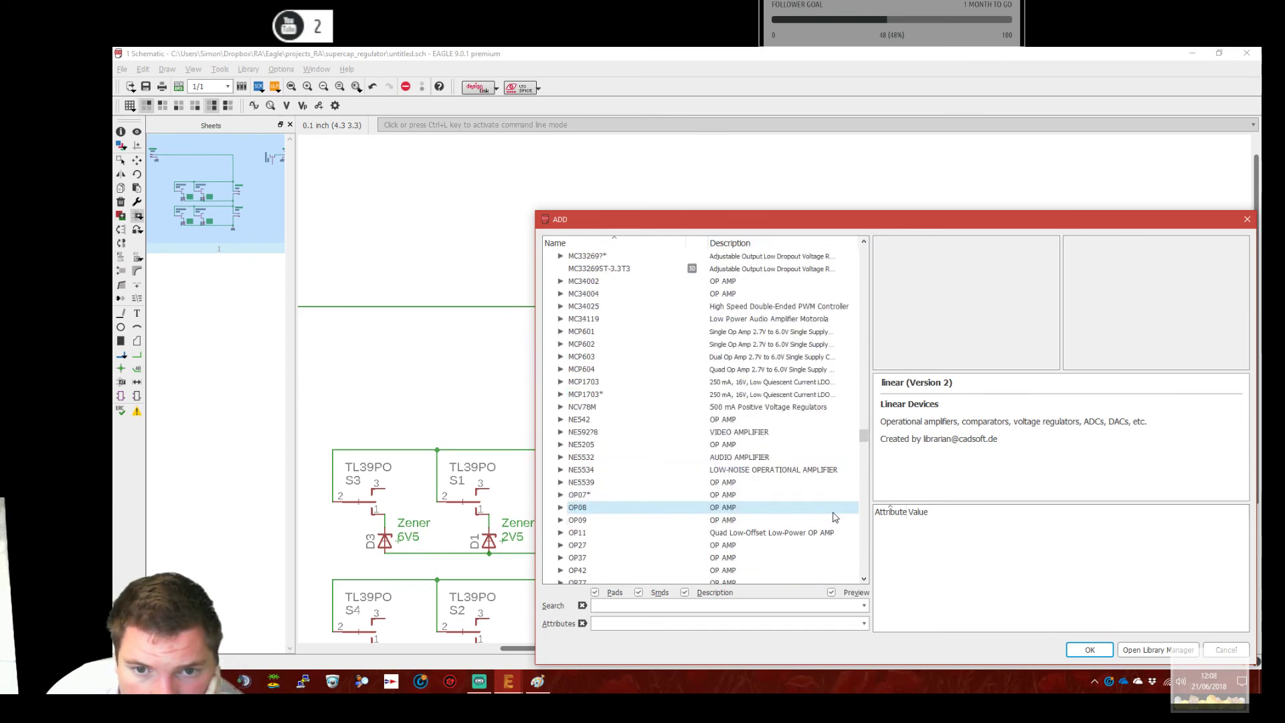
scroll(837, 518, "down", 10)
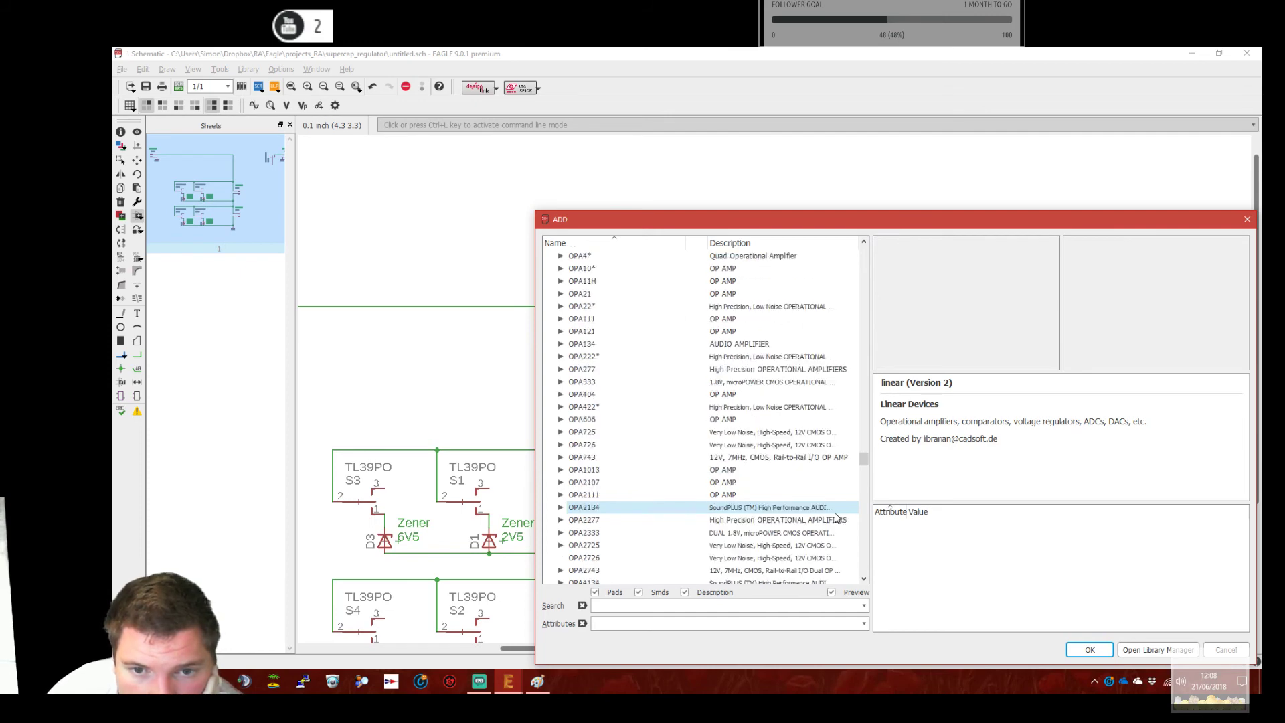
scroll(822, 522, "down", 2)
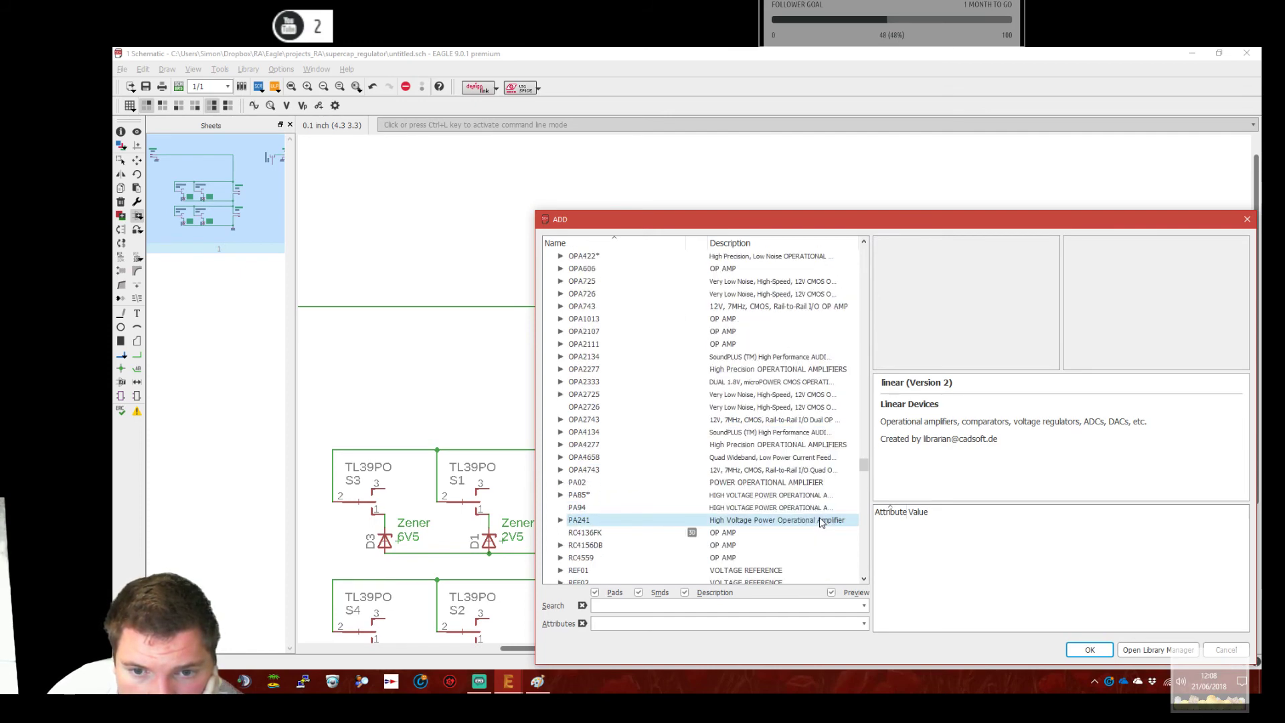
scroll(824, 522, "down", 7)
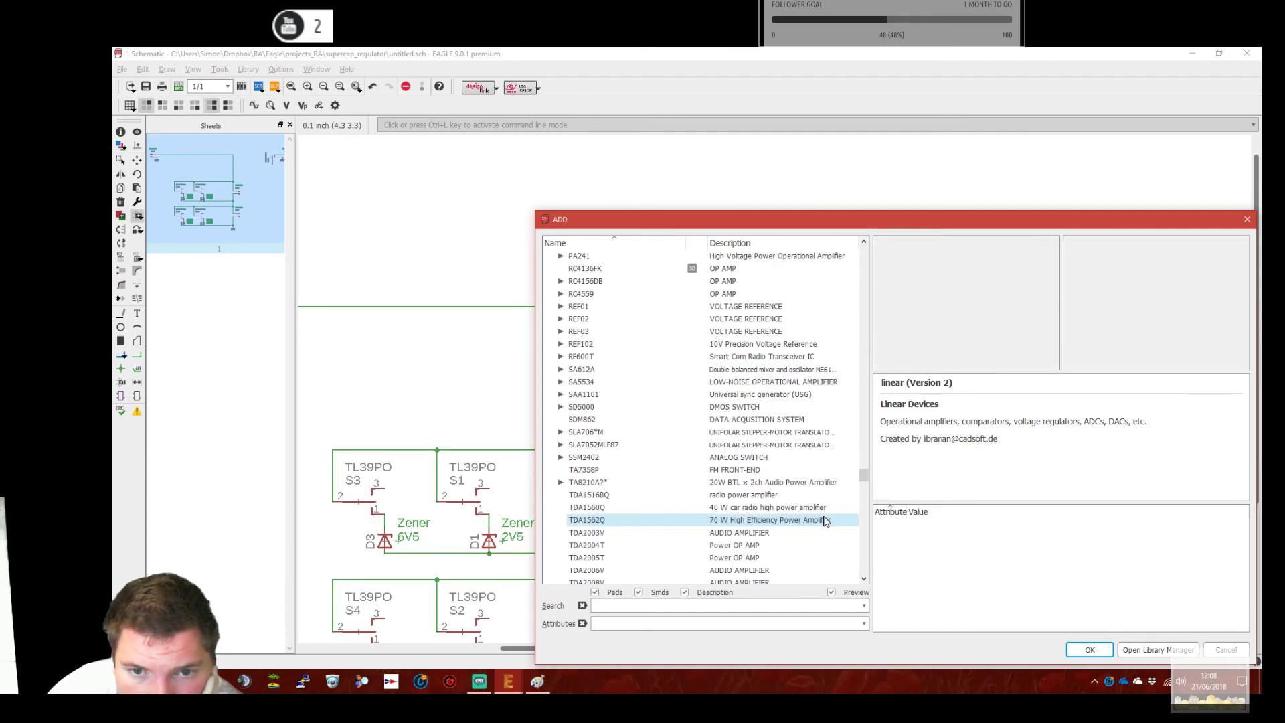
scroll(824, 519, "down", 6)
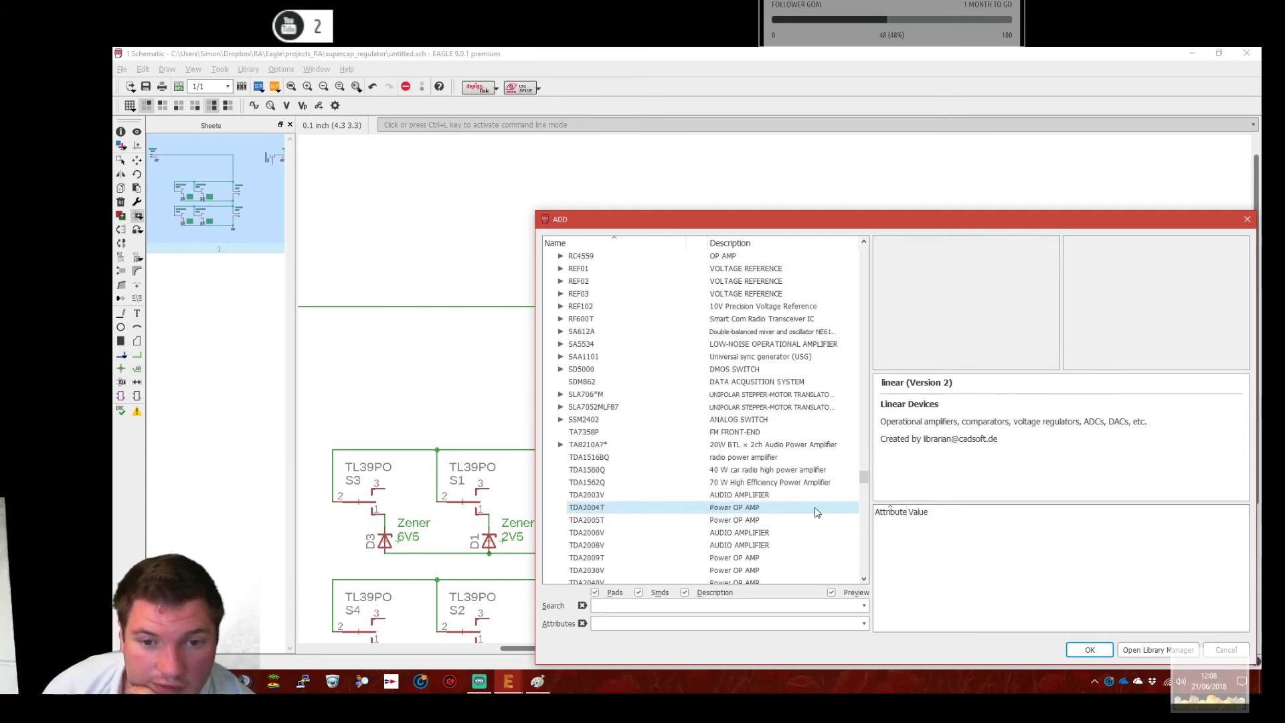
scroll(811, 513, "down", 8)
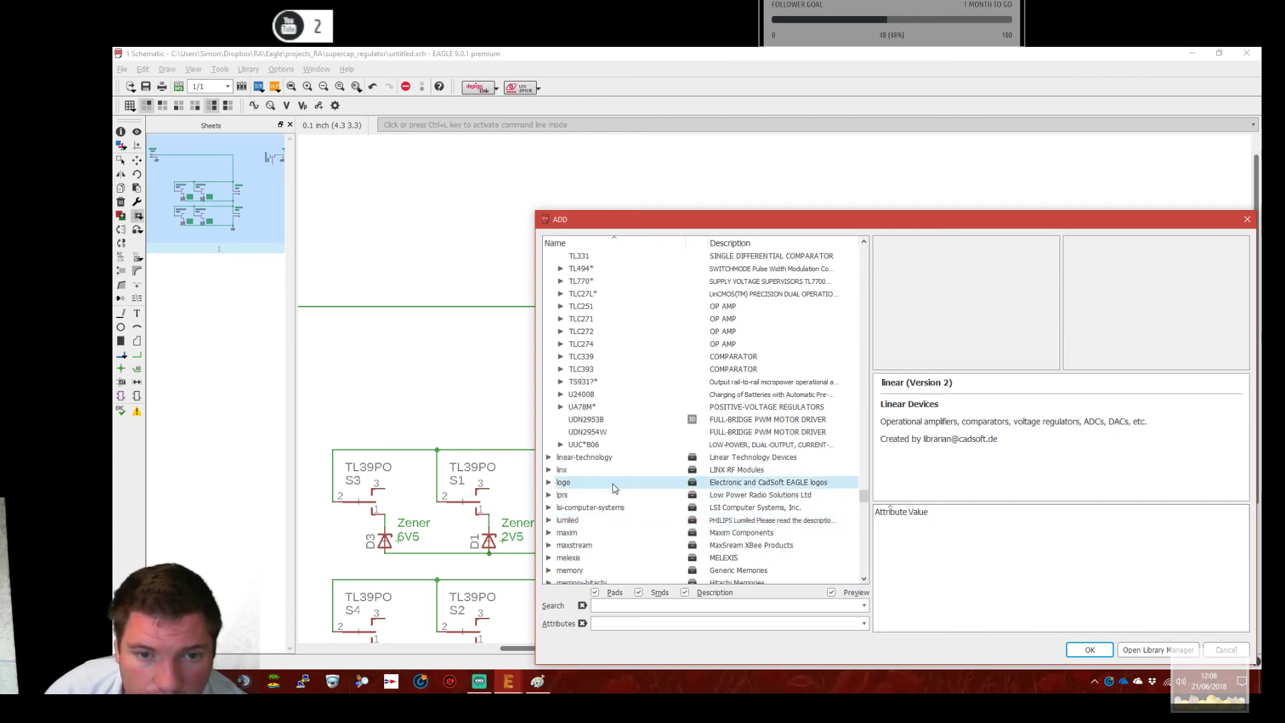
Reopen the linear-technology library and preview the LT1129CQ-5 voltage regulator and the LTM8023 DC/DC module.
double_click(595, 458)
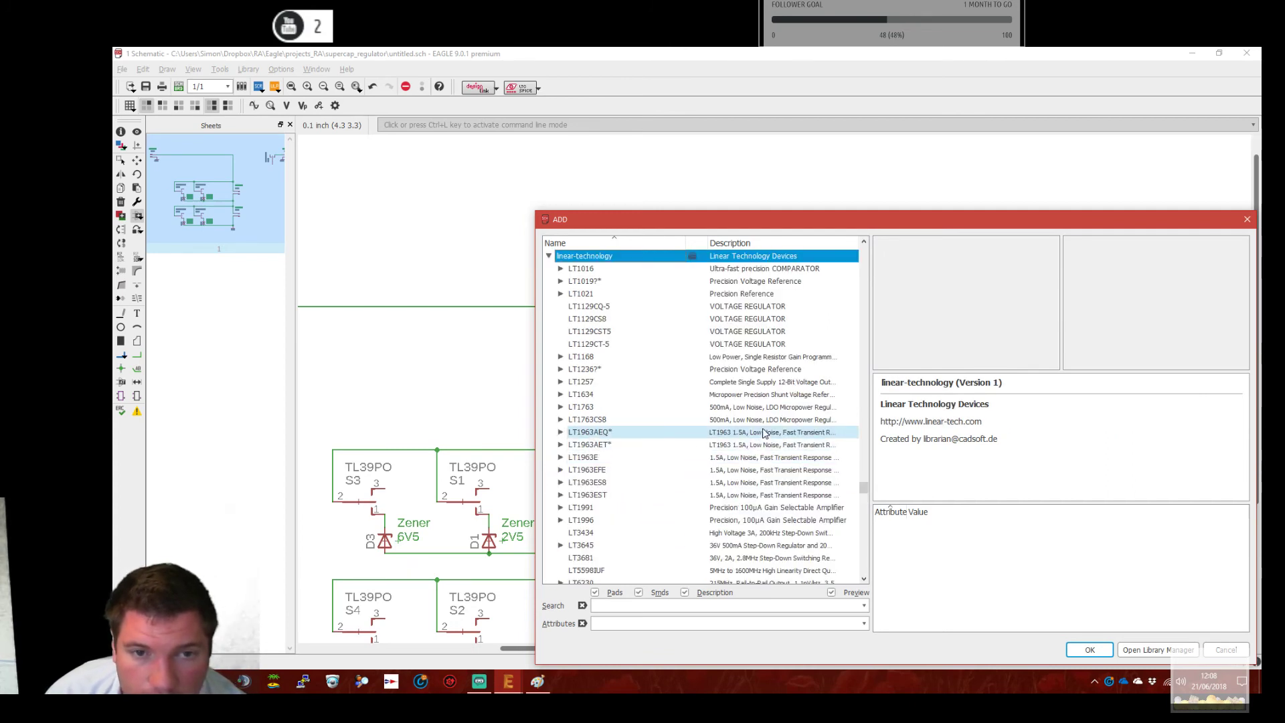
left_click(636, 334)
key("Up")
key("Up")
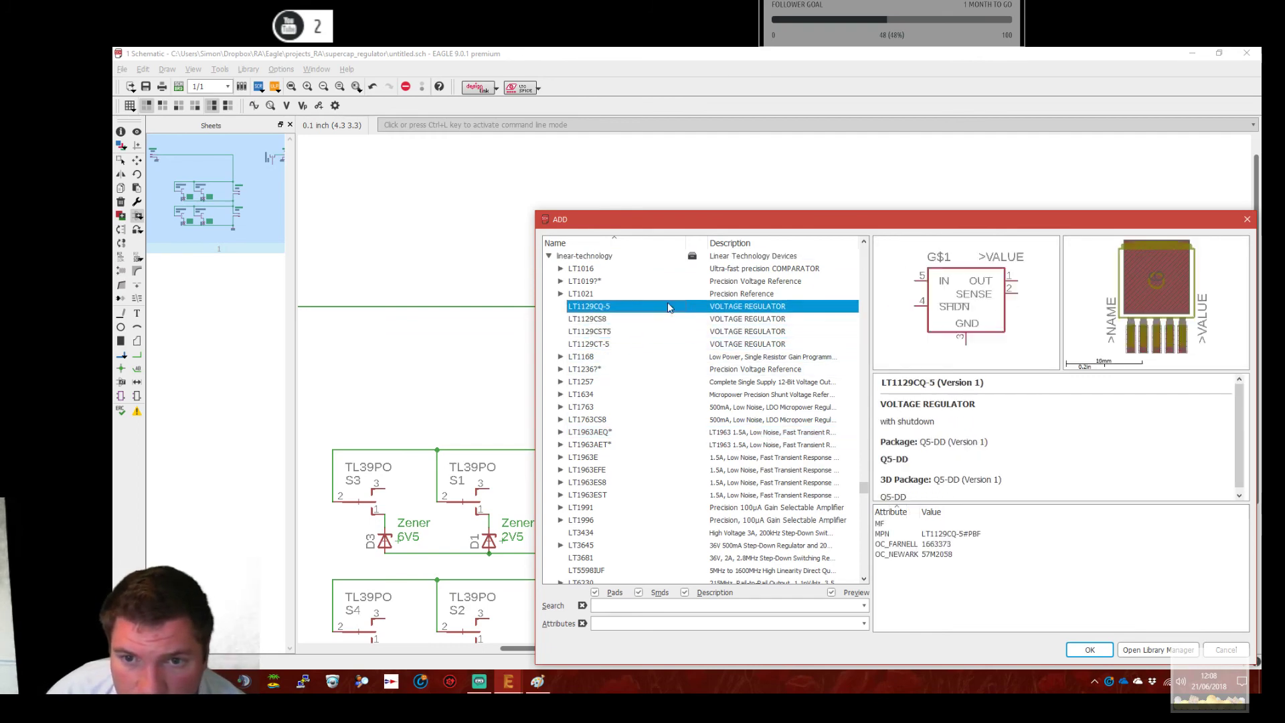
scroll(696, 402, "down", 4)
scroll(720, 458, "down", 2)
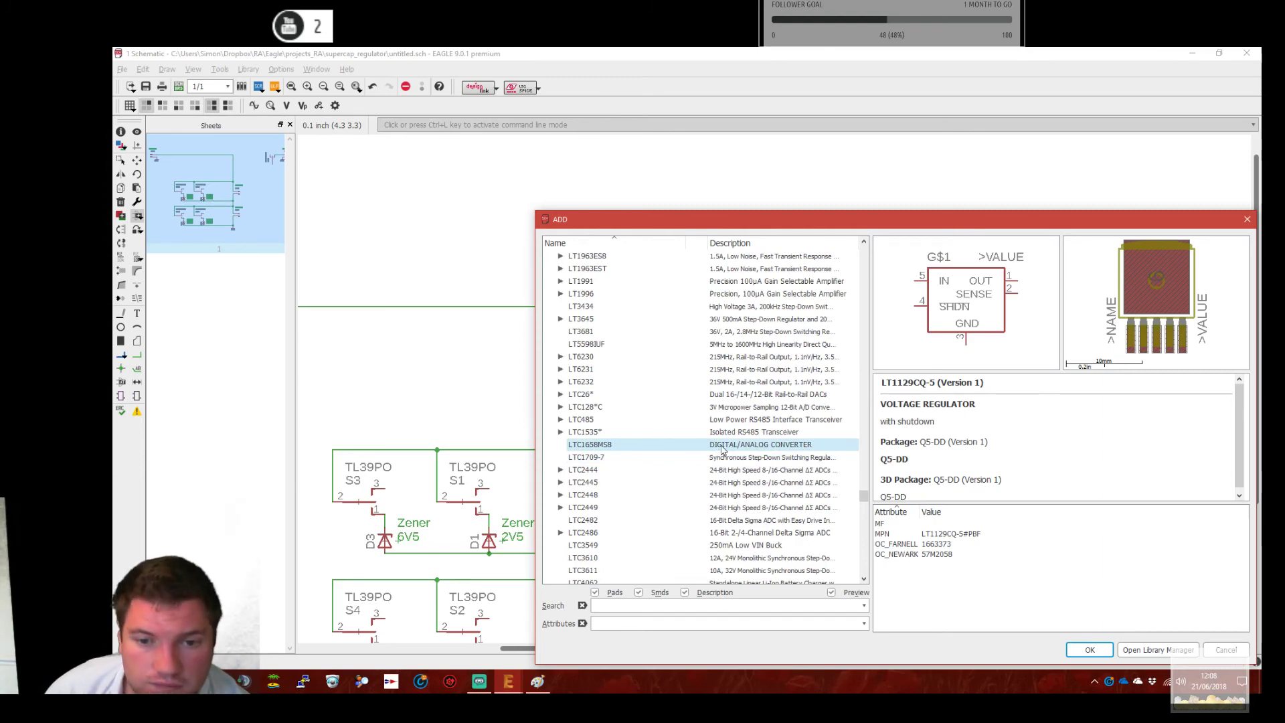
scroll(722, 450, "down", 4)
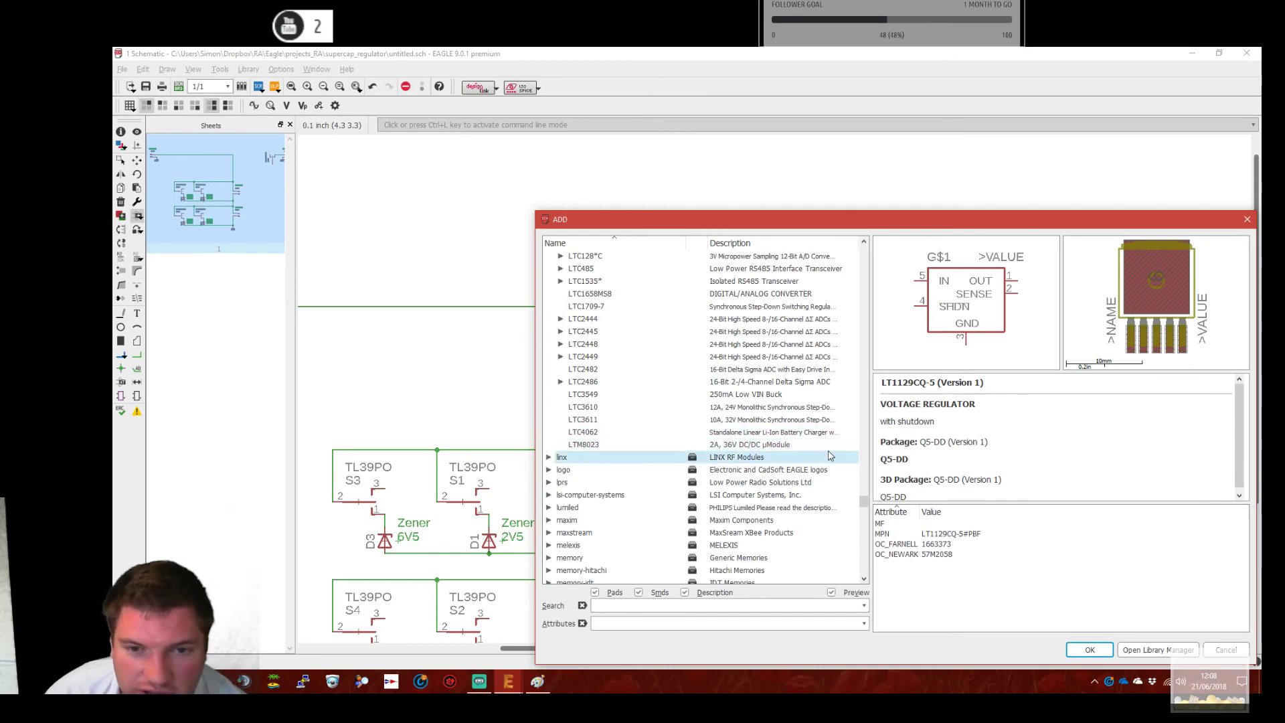
left_click(809, 446)
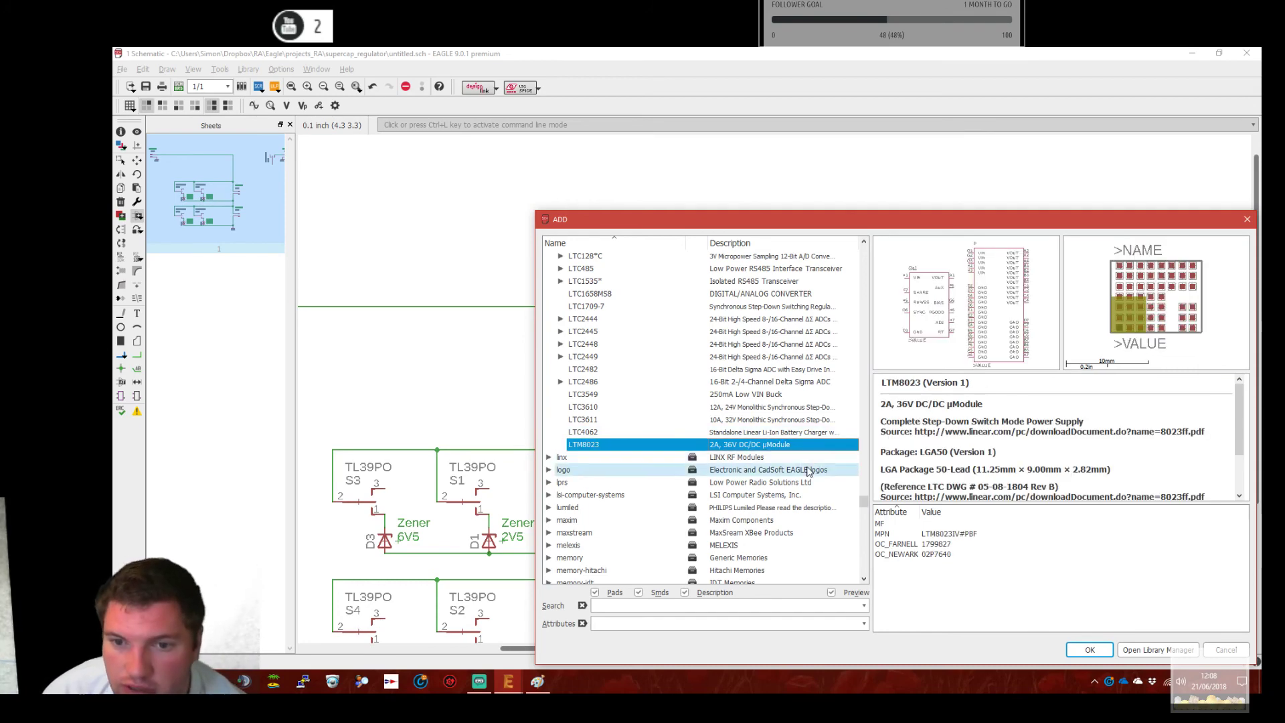
Read back up through the device descriptions of the linear-technology and linear libraries for a suitable voltage regulator.
scroll(804, 483, "up", 1)
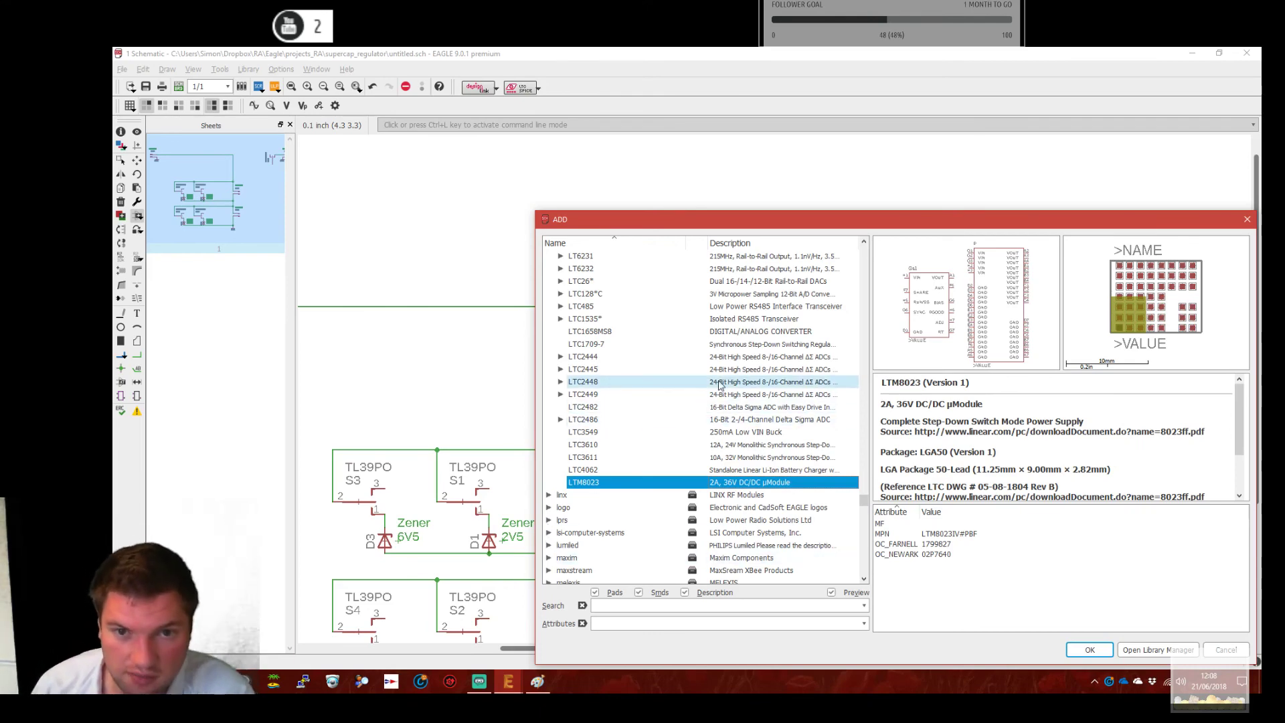
scroll(743, 376, "up", 2)
scroll(743, 376, "up", 1)
scroll(735, 386, "up", 6)
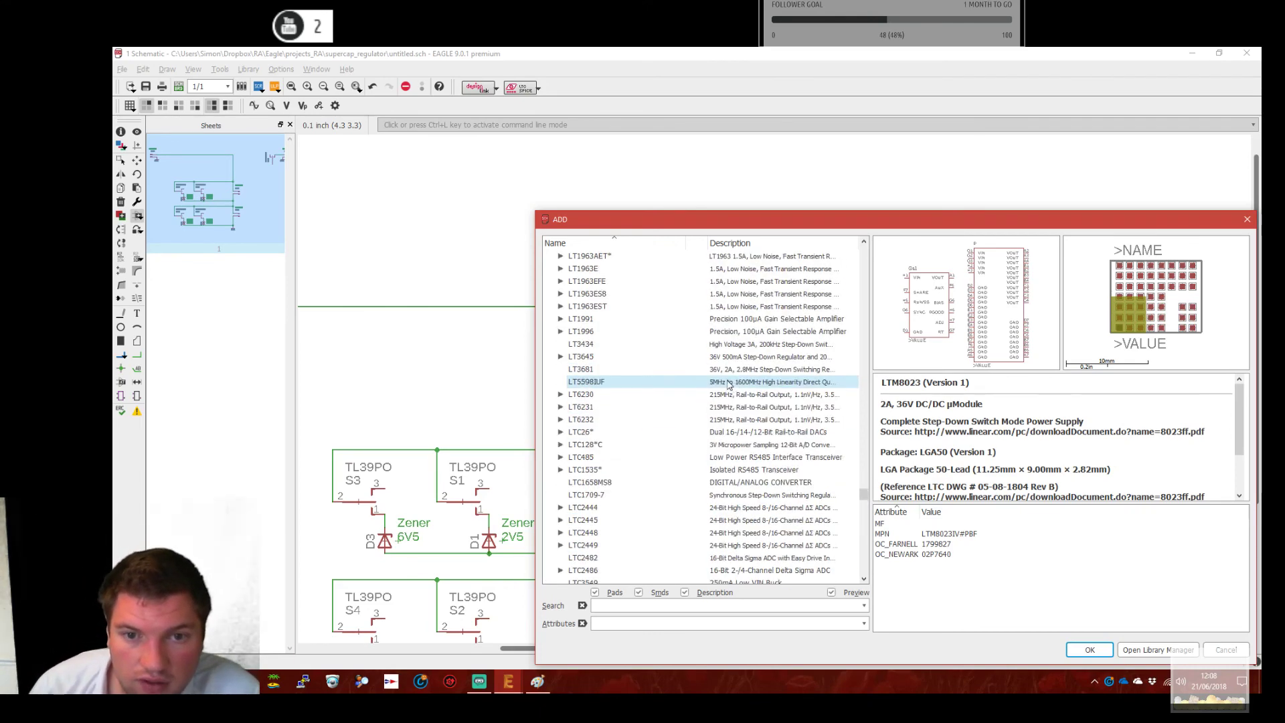
scroll(717, 371, "up", 5)
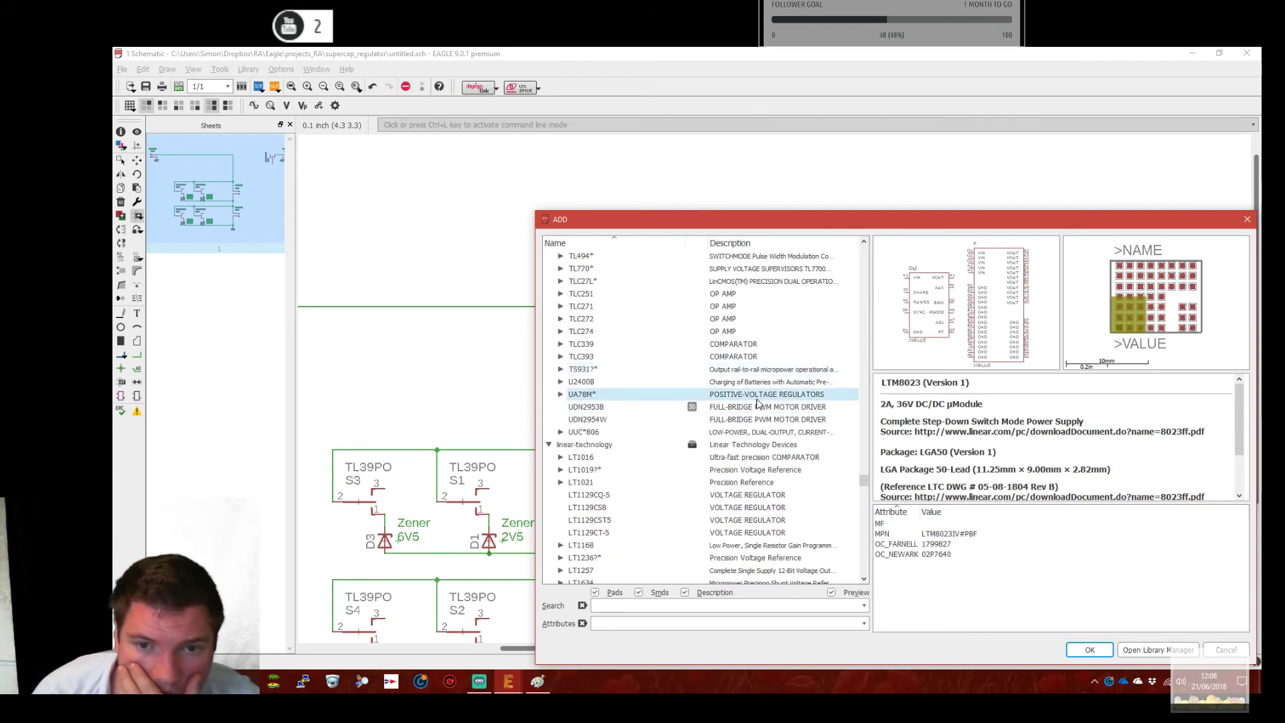
scroll(769, 401, "up", 3)
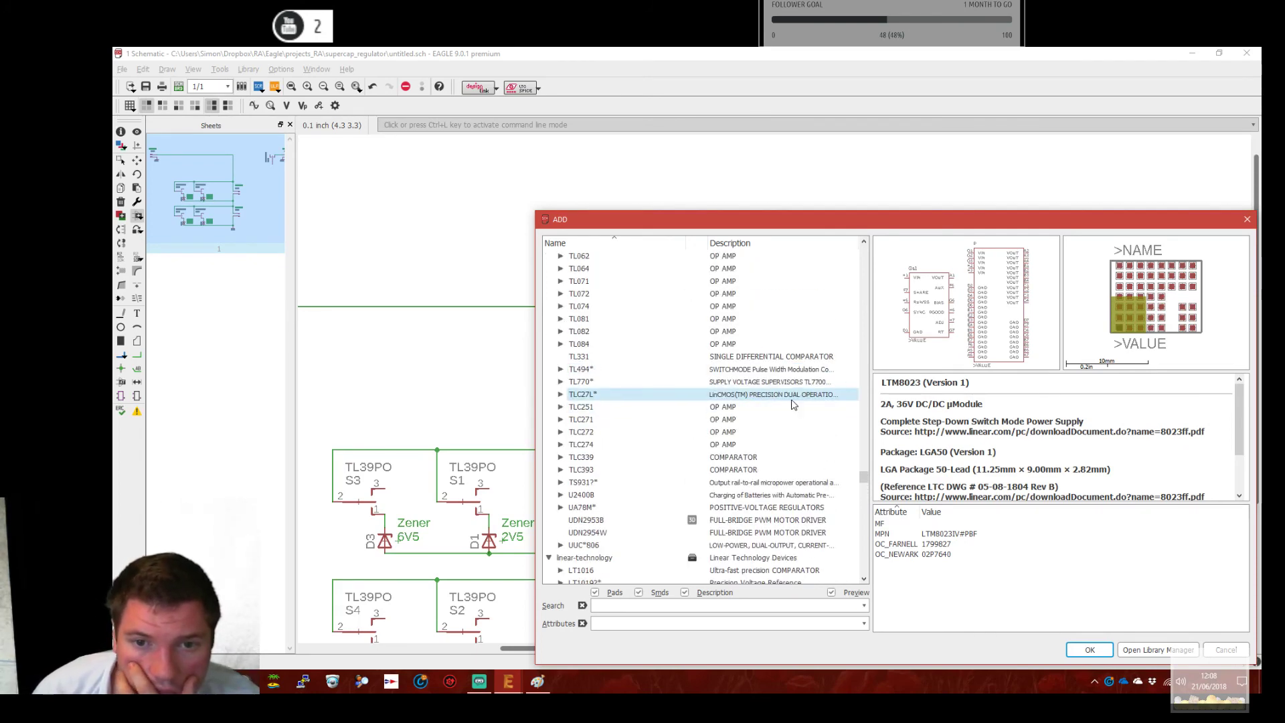
scroll(793, 403, "up", 2)
scroll(797, 402, "up", 3)
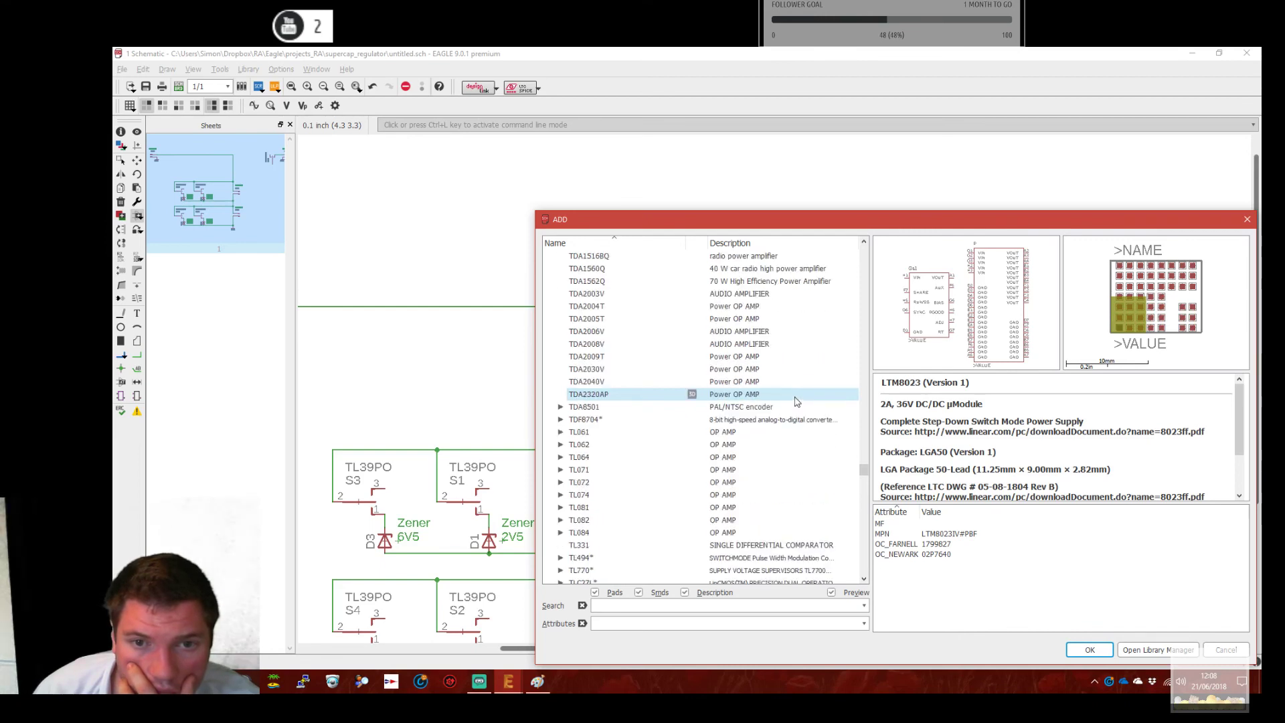
scroll(796, 402, "up", 4)
scroll(797, 402, "up", 6)
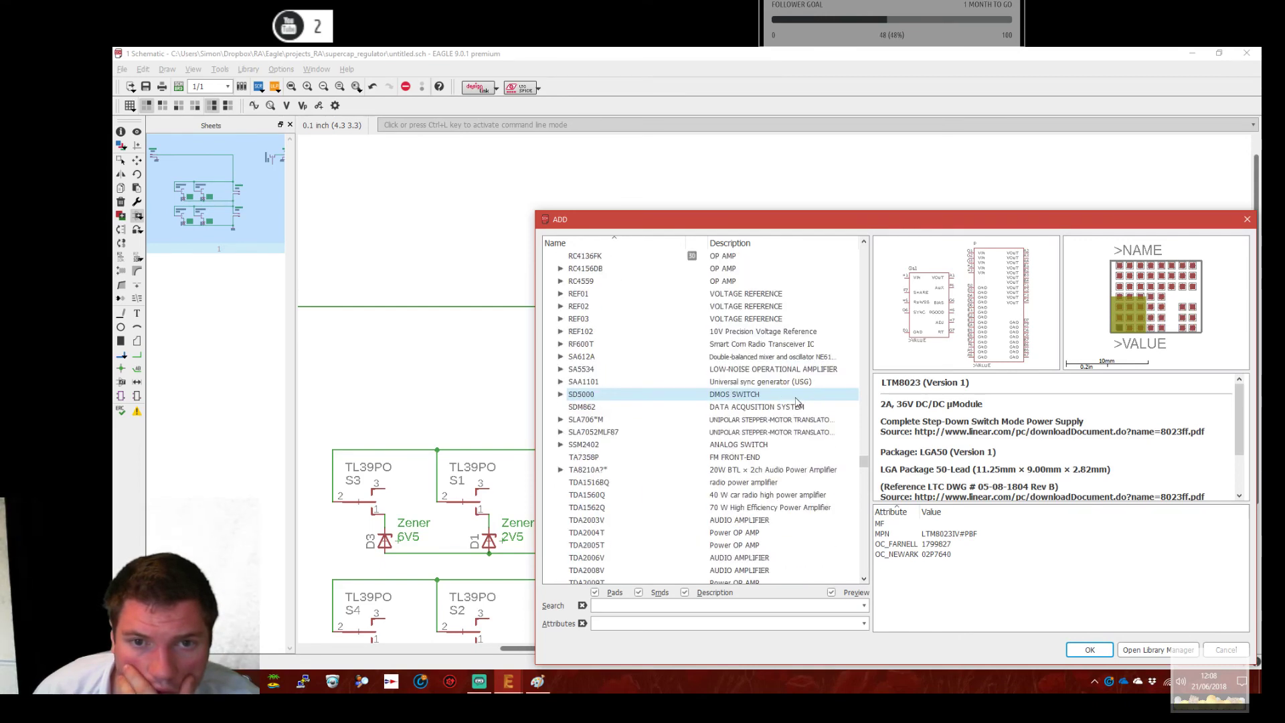
scroll(803, 400, "up", 5)
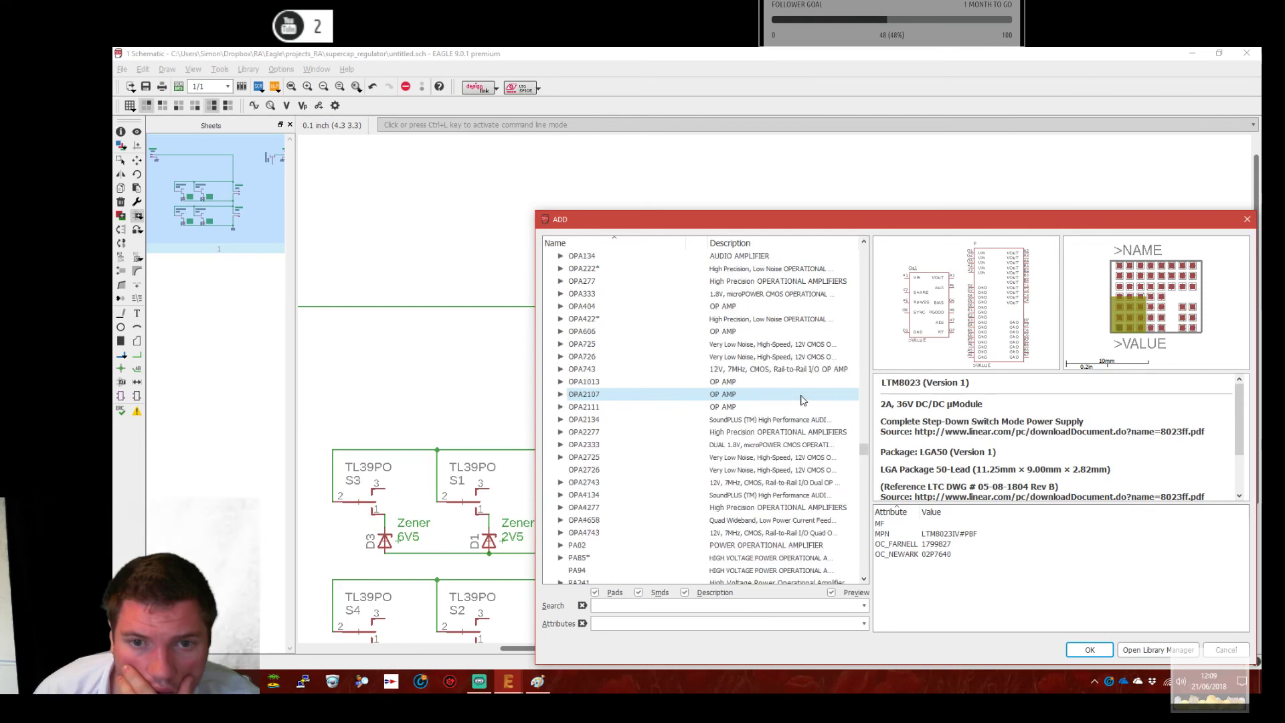
scroll(804, 395, "up", 7)
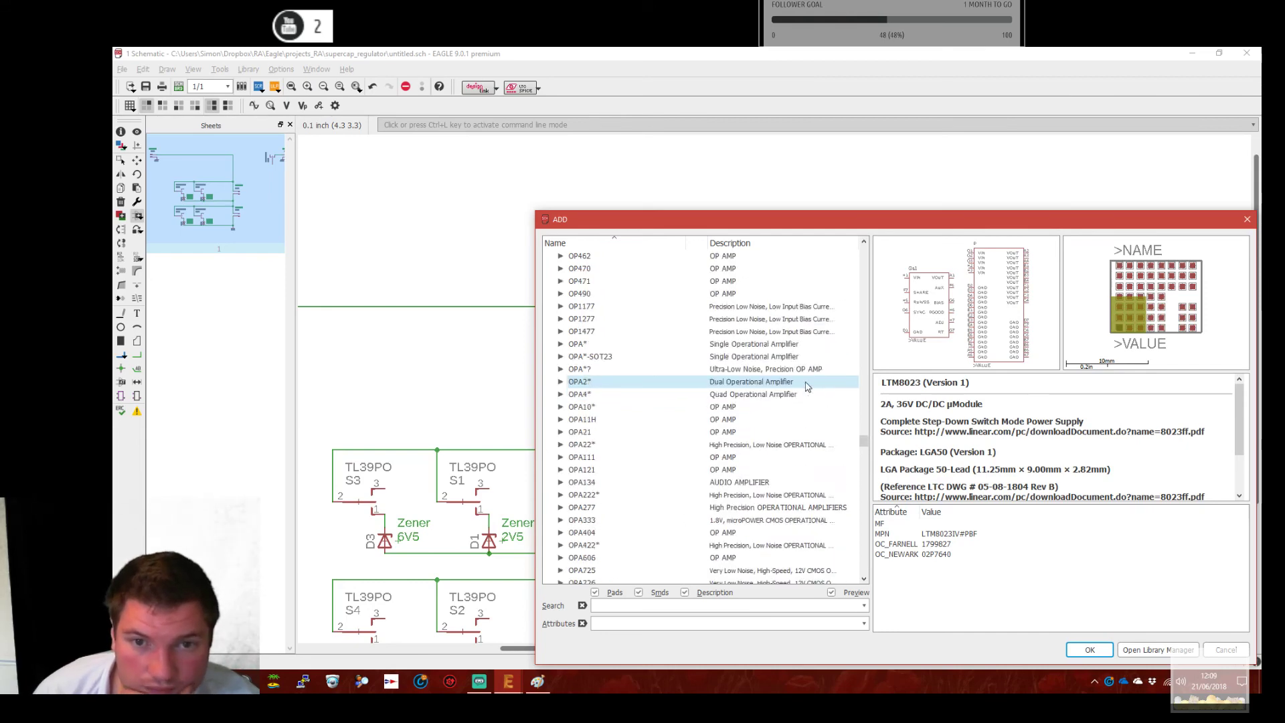
scroll(805, 389, "up", 9)
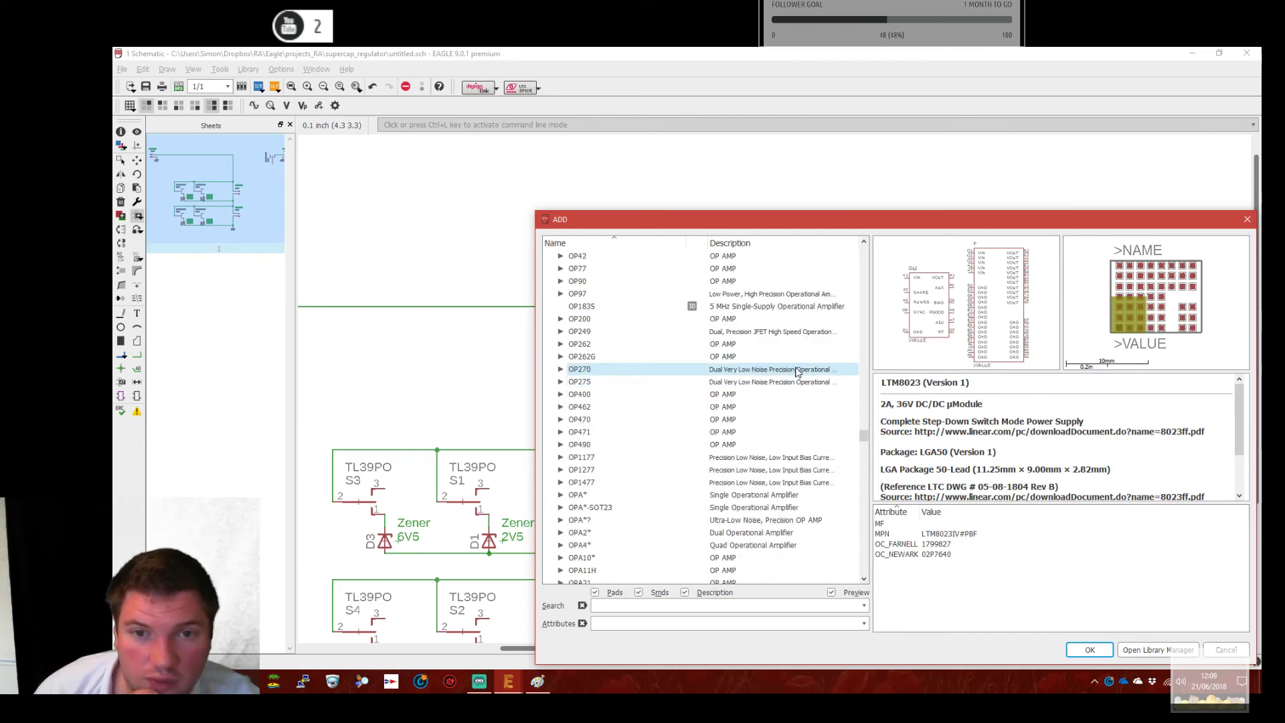
scroll(798, 371, "up", 2)
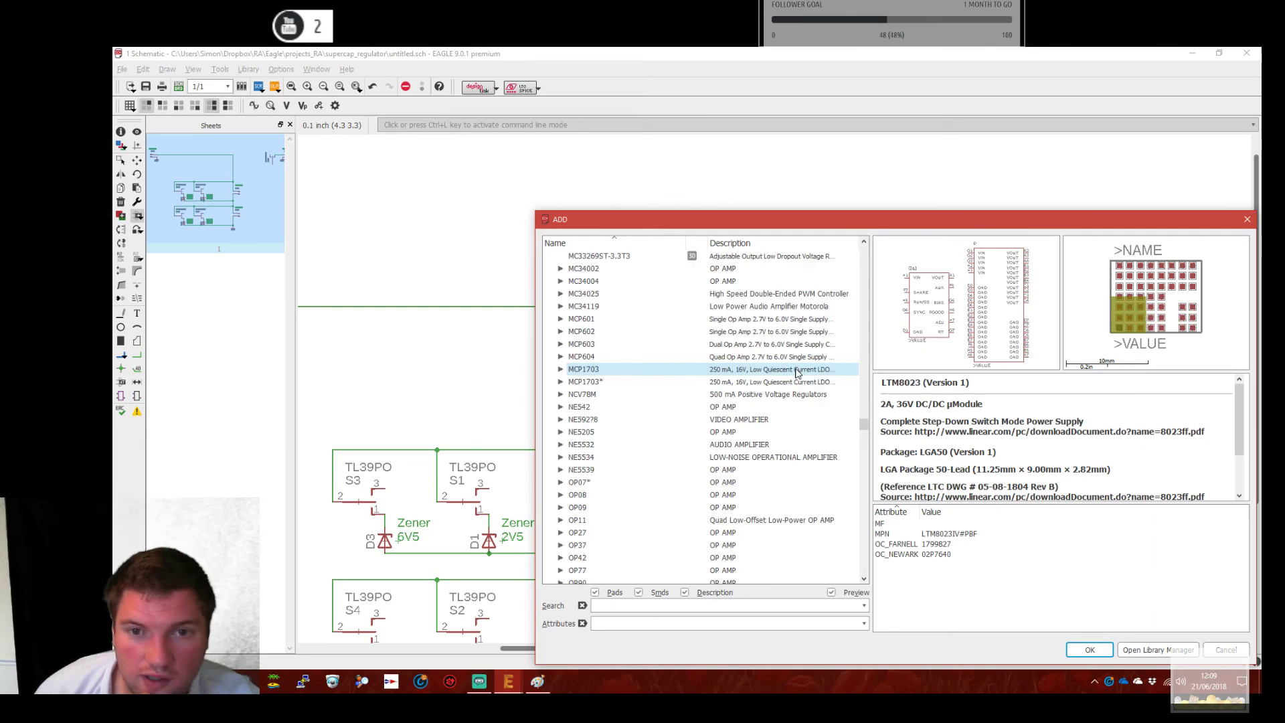
scroll(798, 378, "up", 3)
scroll(798, 381, "up", 5)
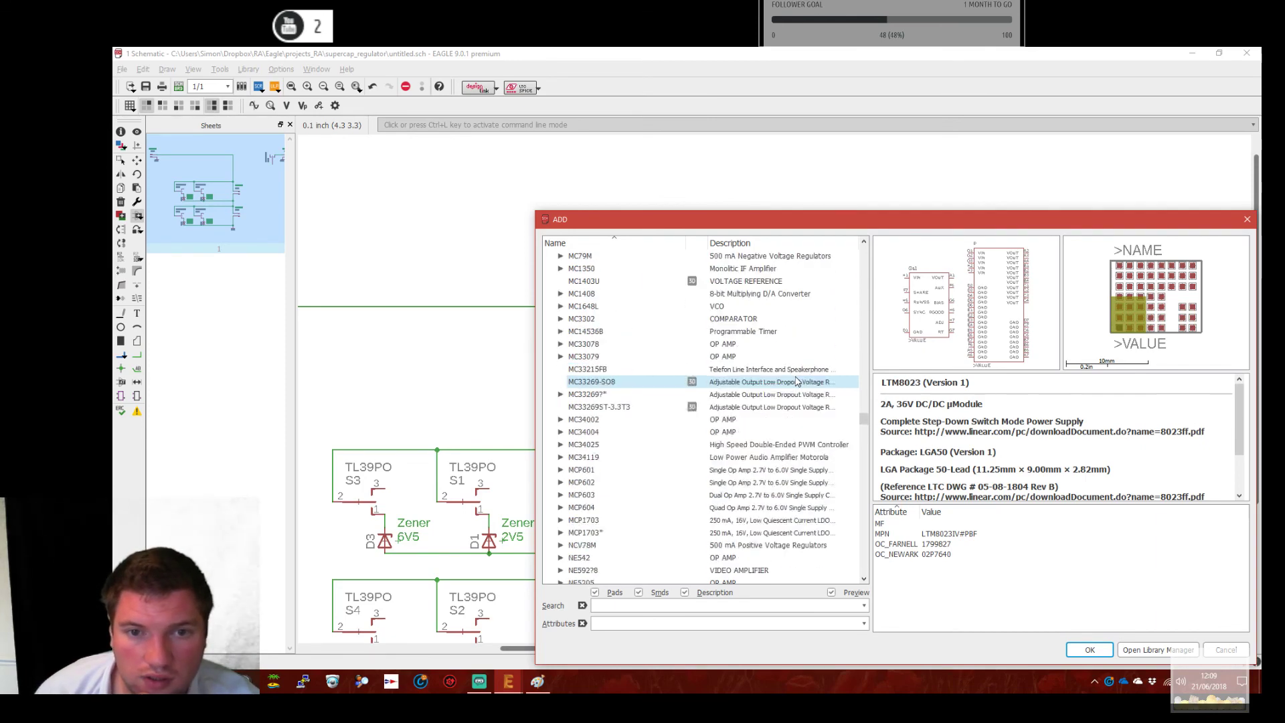
scroll(798, 381, "up", 9)
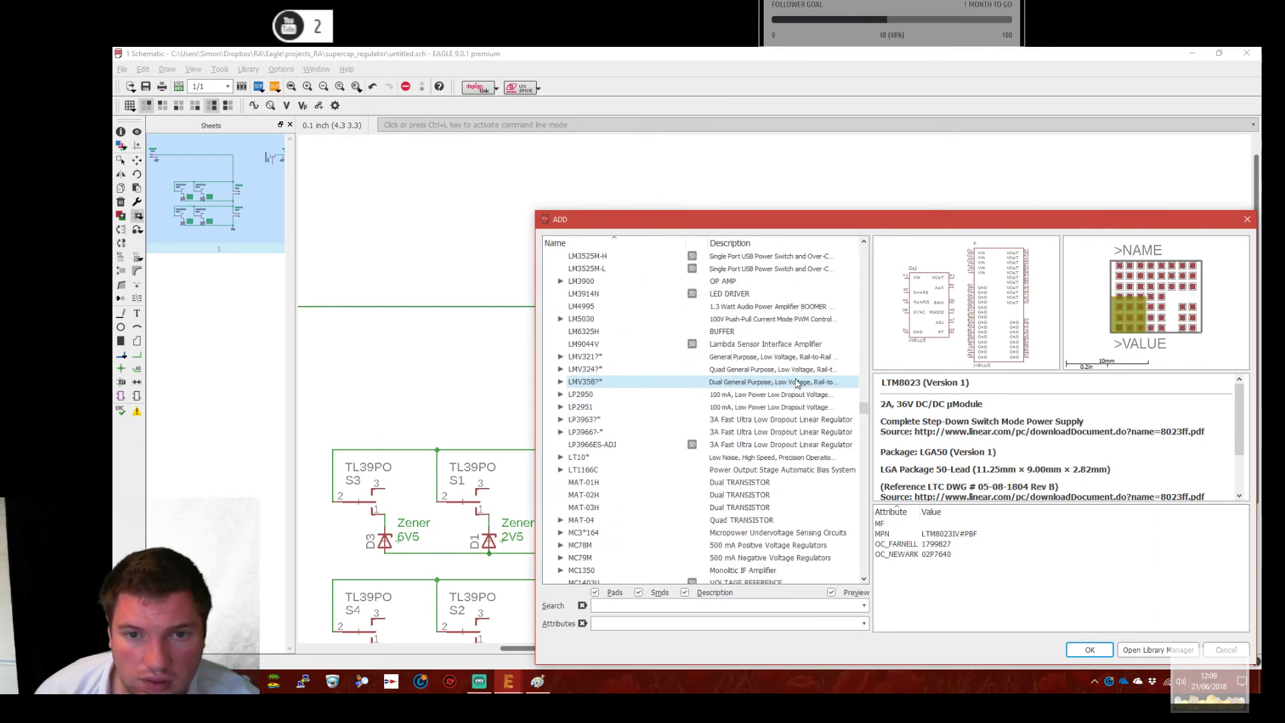
scroll(798, 385, "up", 18)
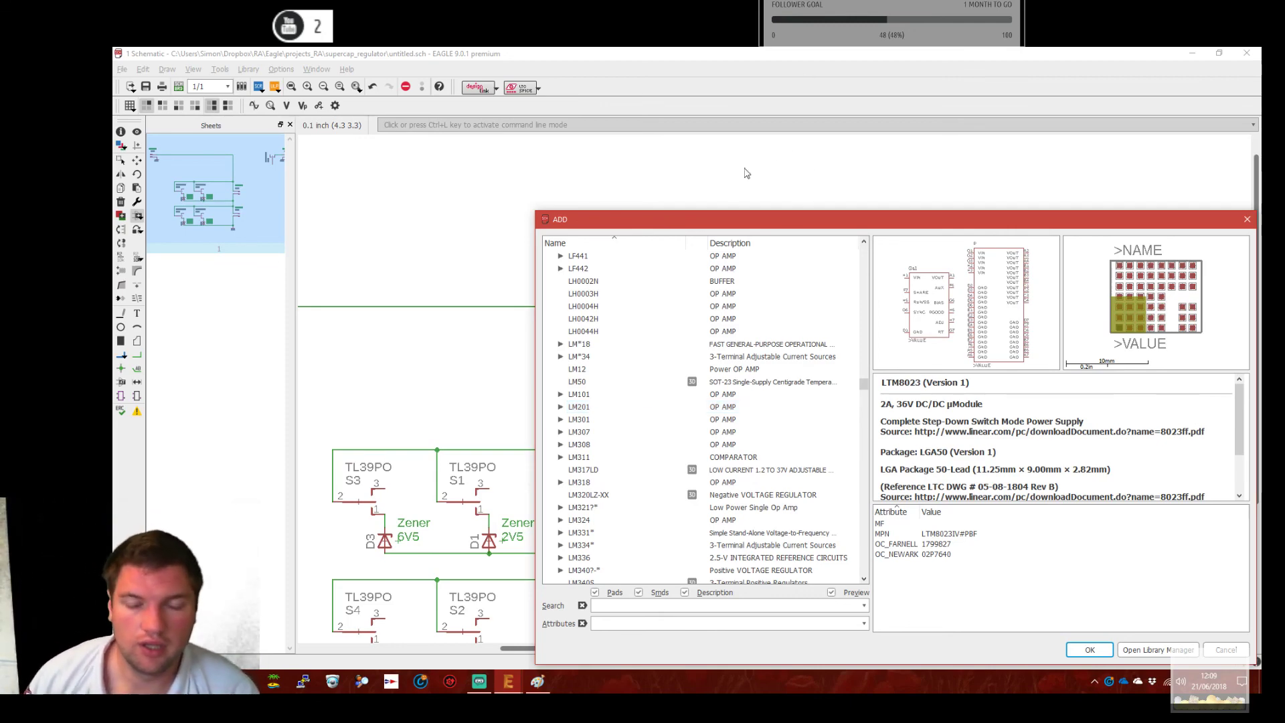
scroll(750, 422, "up", 20)
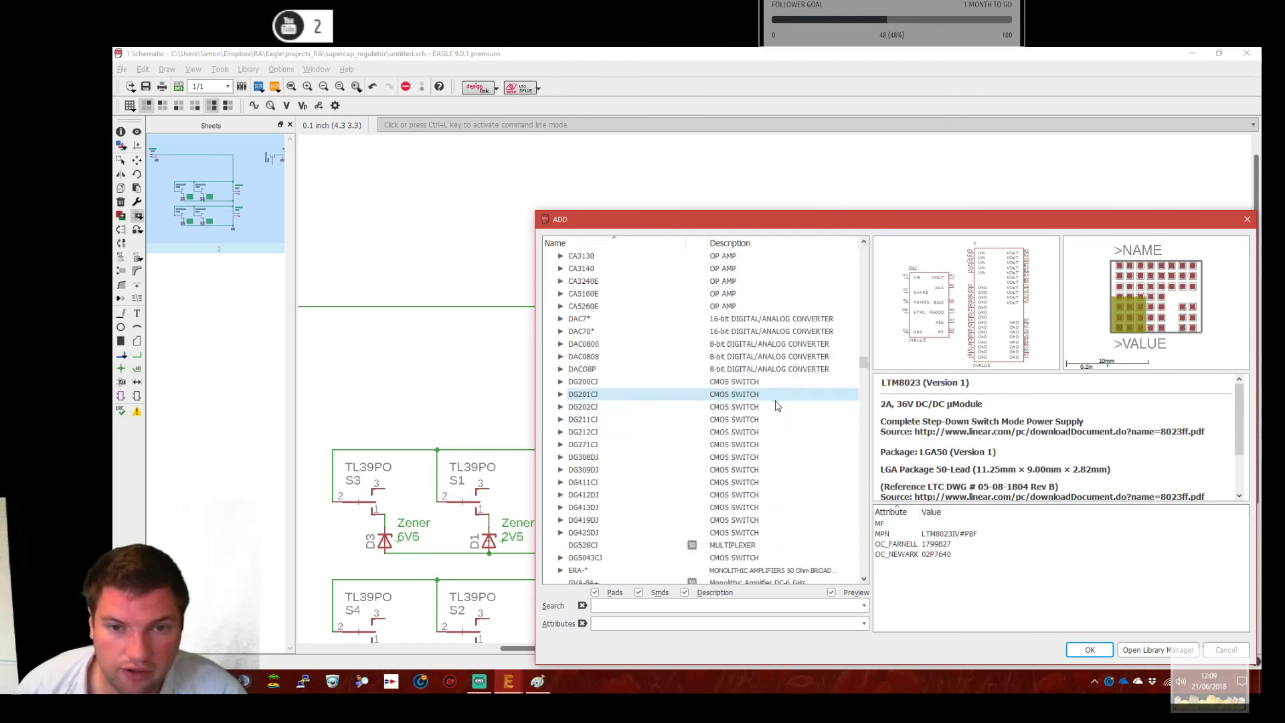
scroll(785, 419, "up", 20)
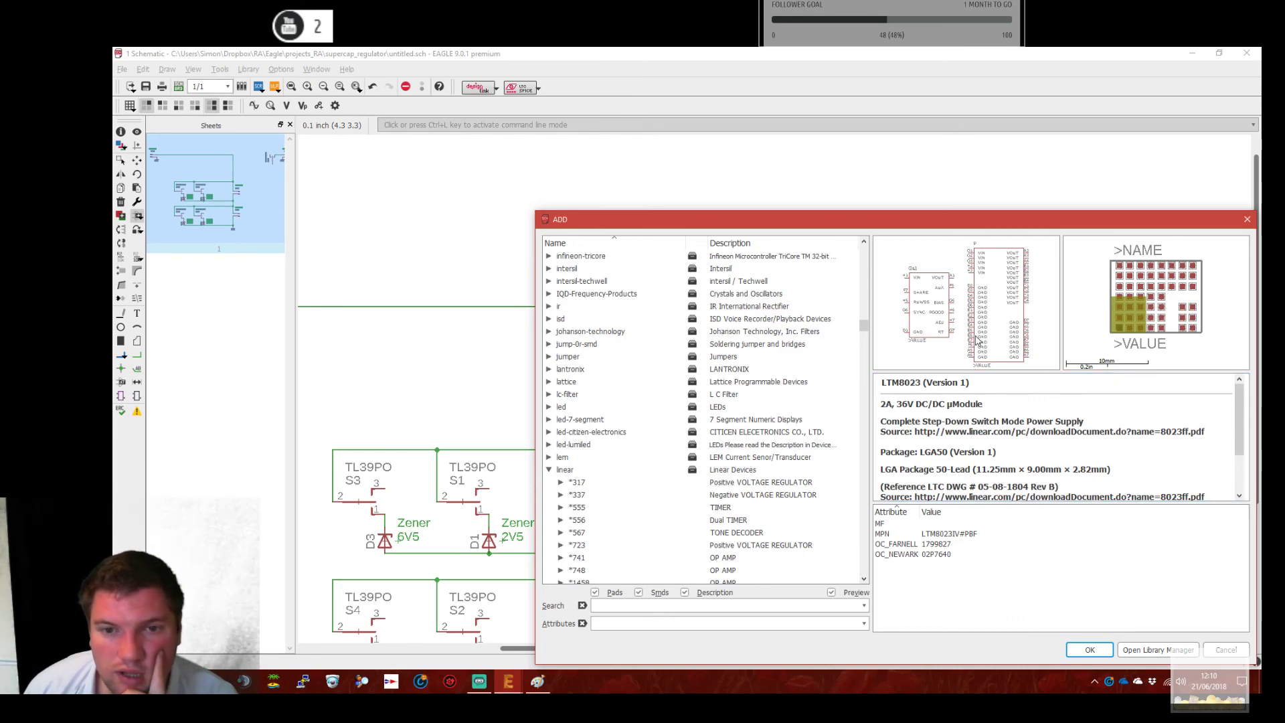
scroll(749, 267, "down", 8)
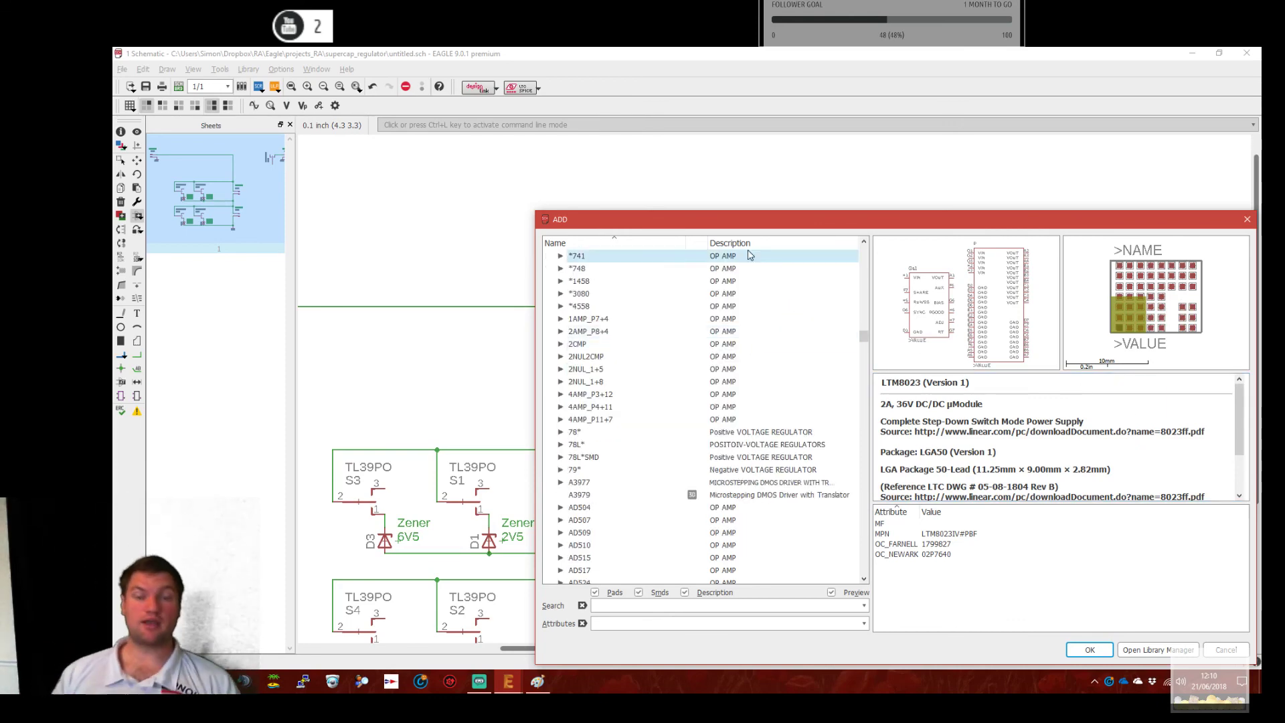